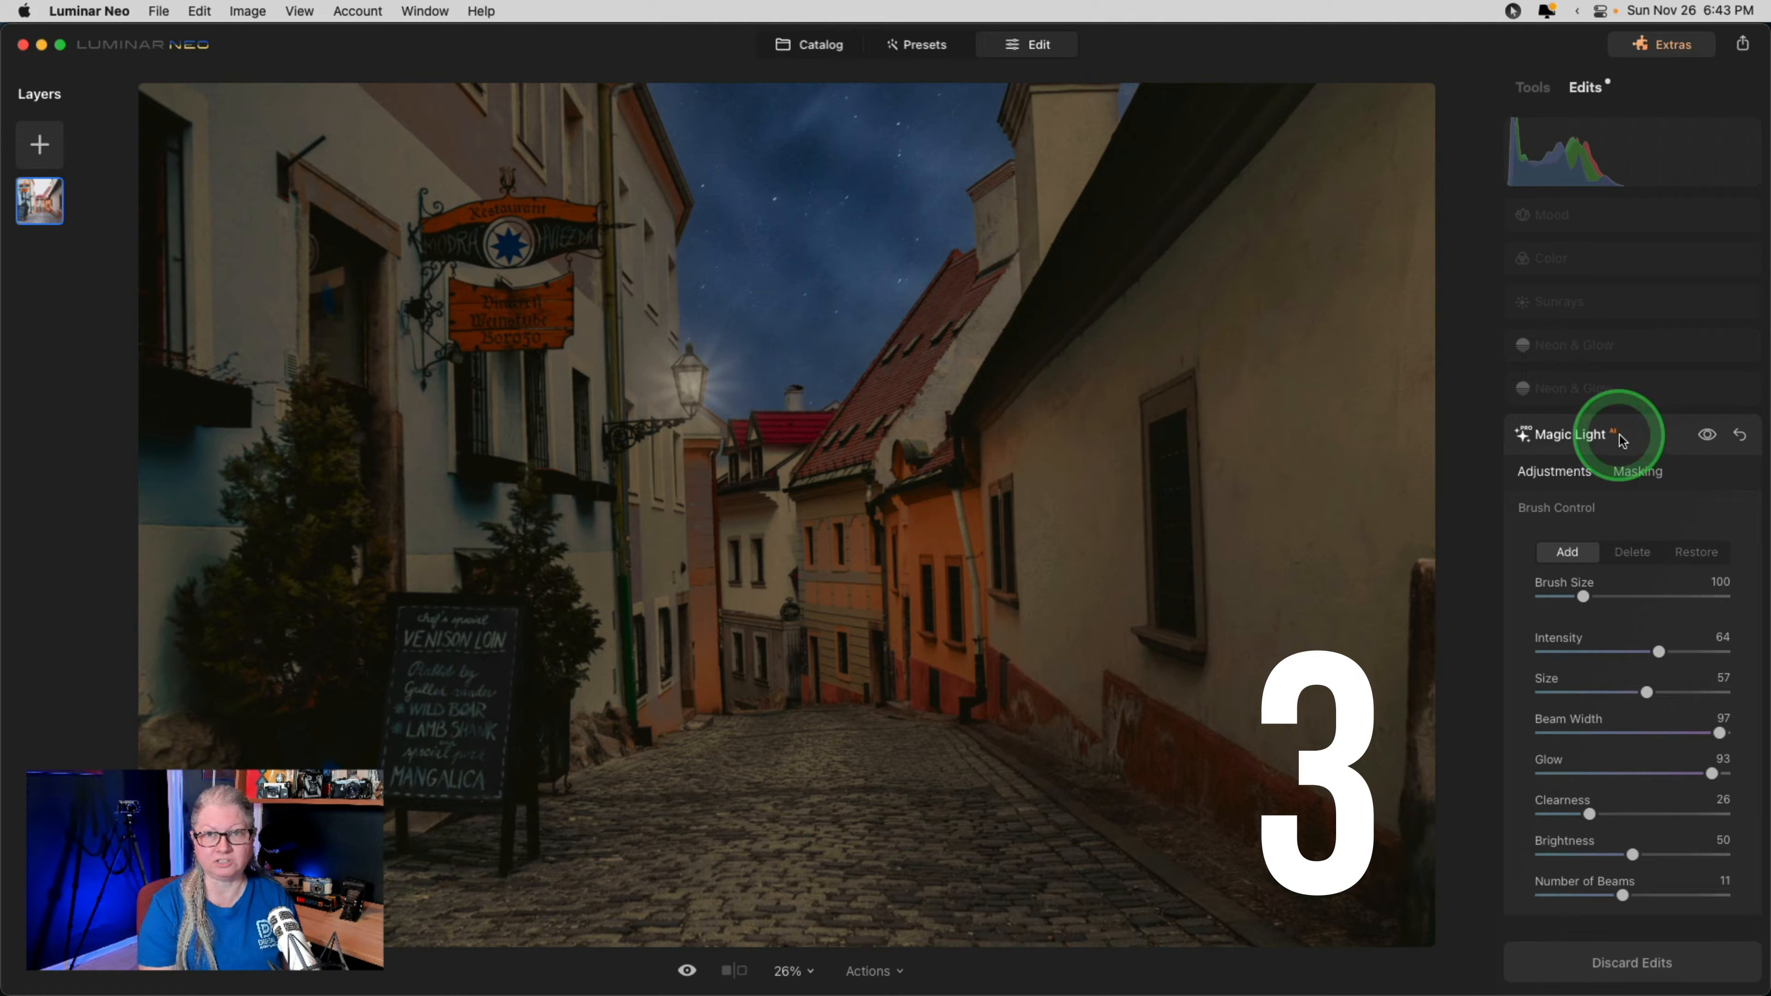
Review the Neon & Glow, Sunrays, Color and Mood edits applied to the finished night street photo.
{"action": "left_click", "coordinate": [1632, 391]}
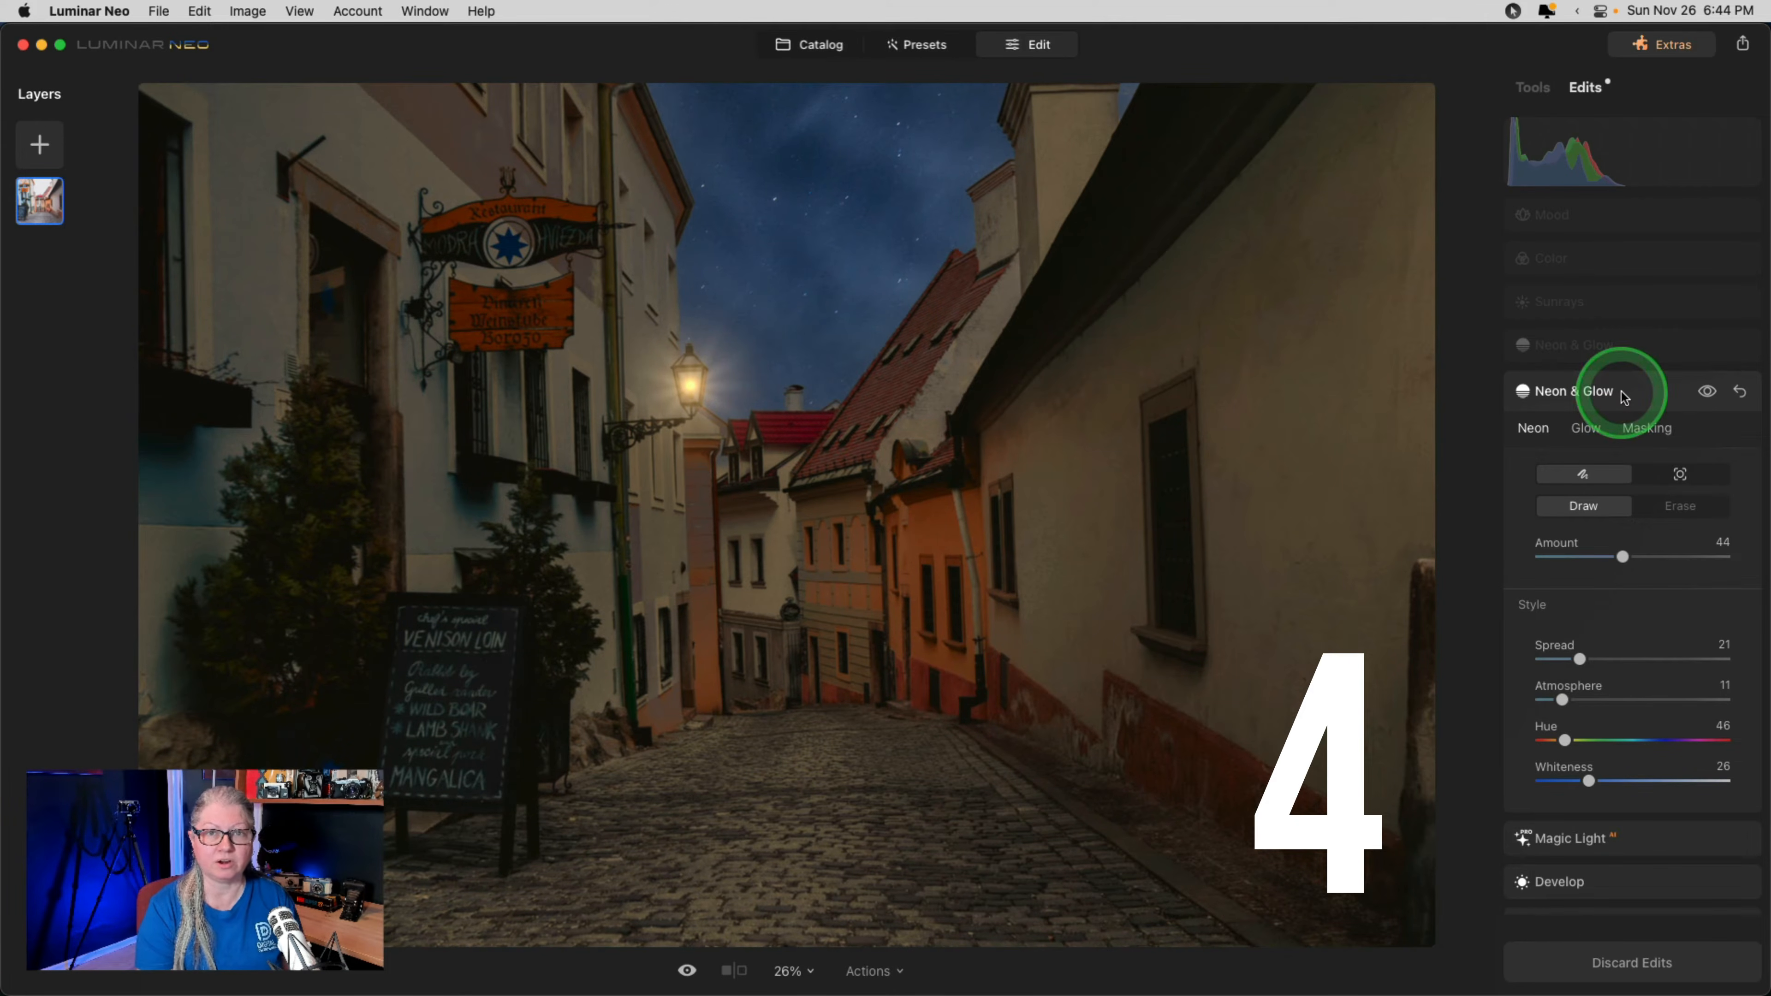
{"action": "left_click", "coordinate": [1633, 355]}
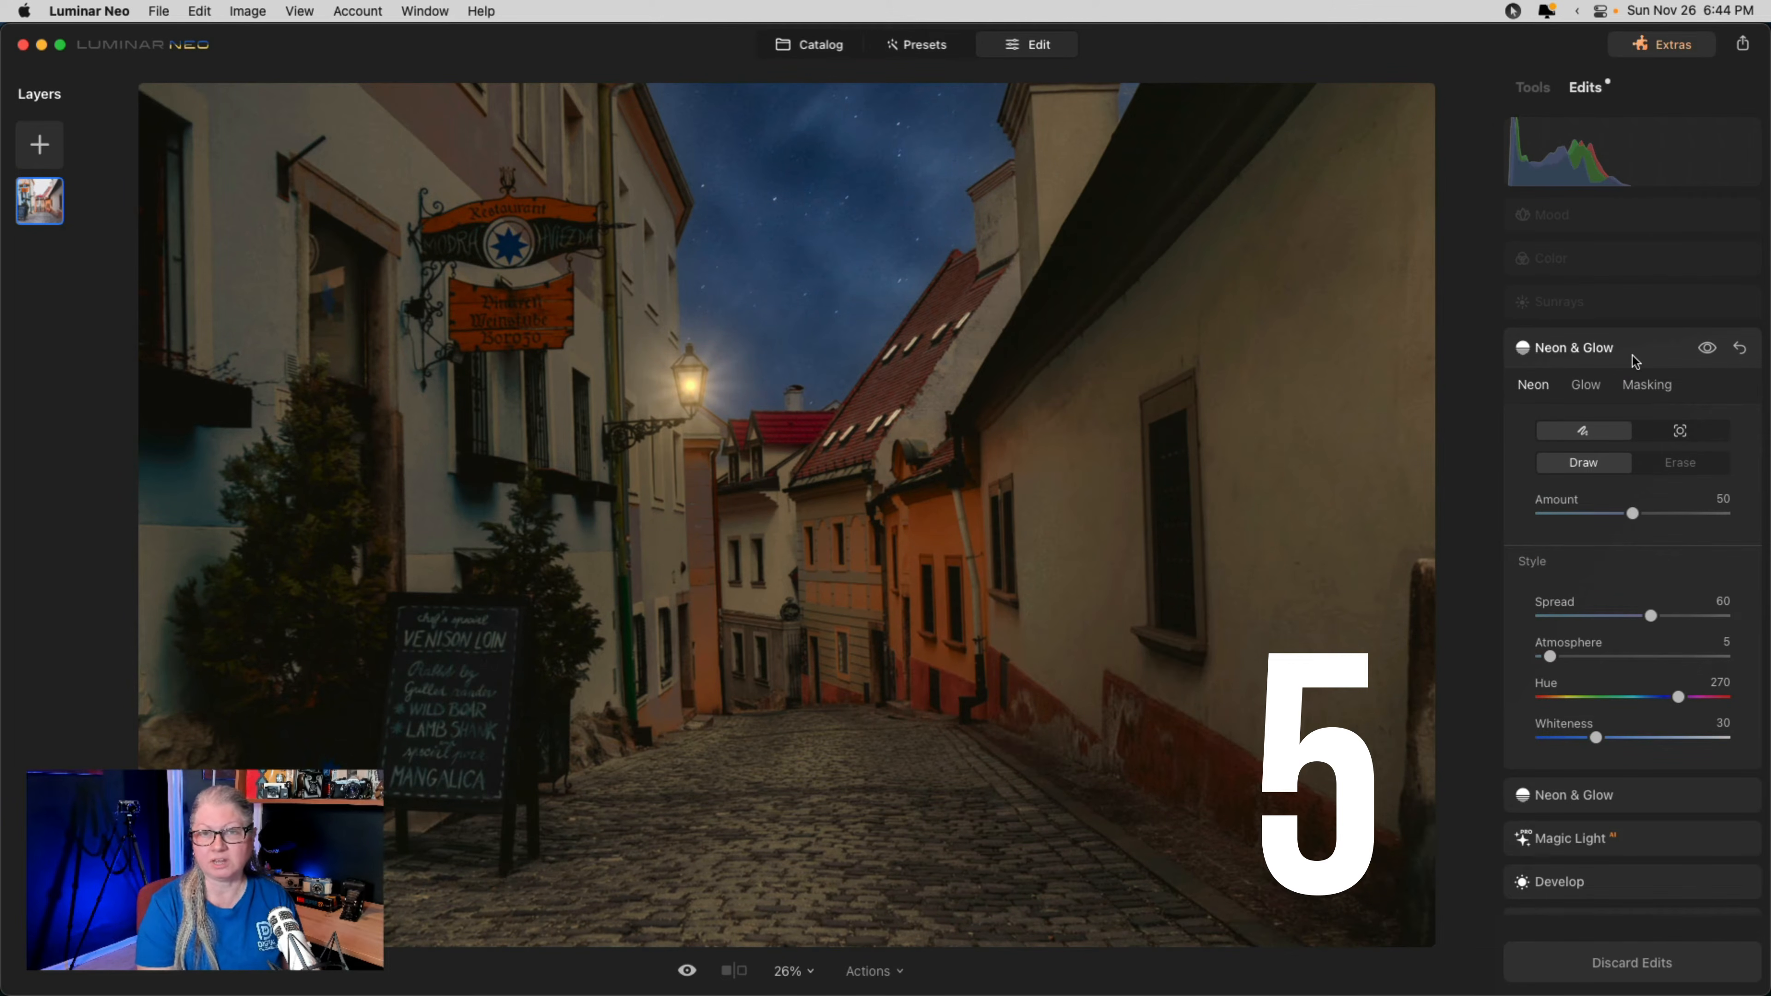
{"action": "left_click", "coordinate": [1620, 309]}
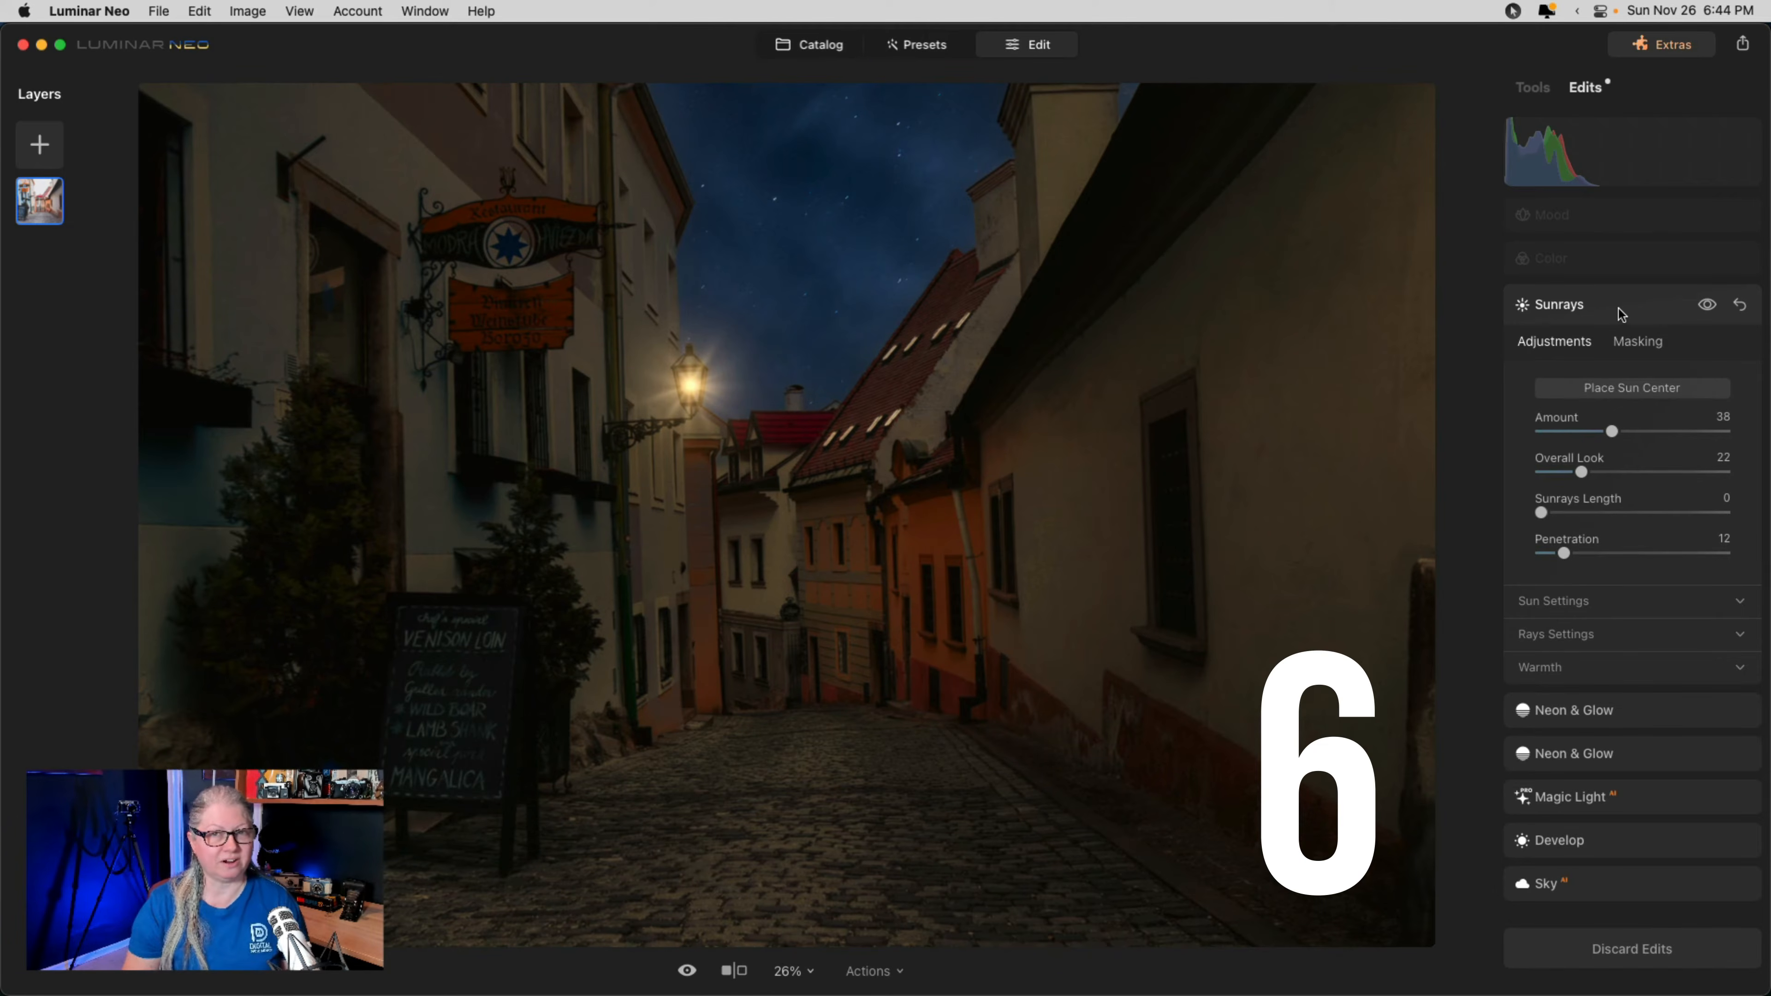
{"action": "left_click", "coordinate": [1616, 260]}
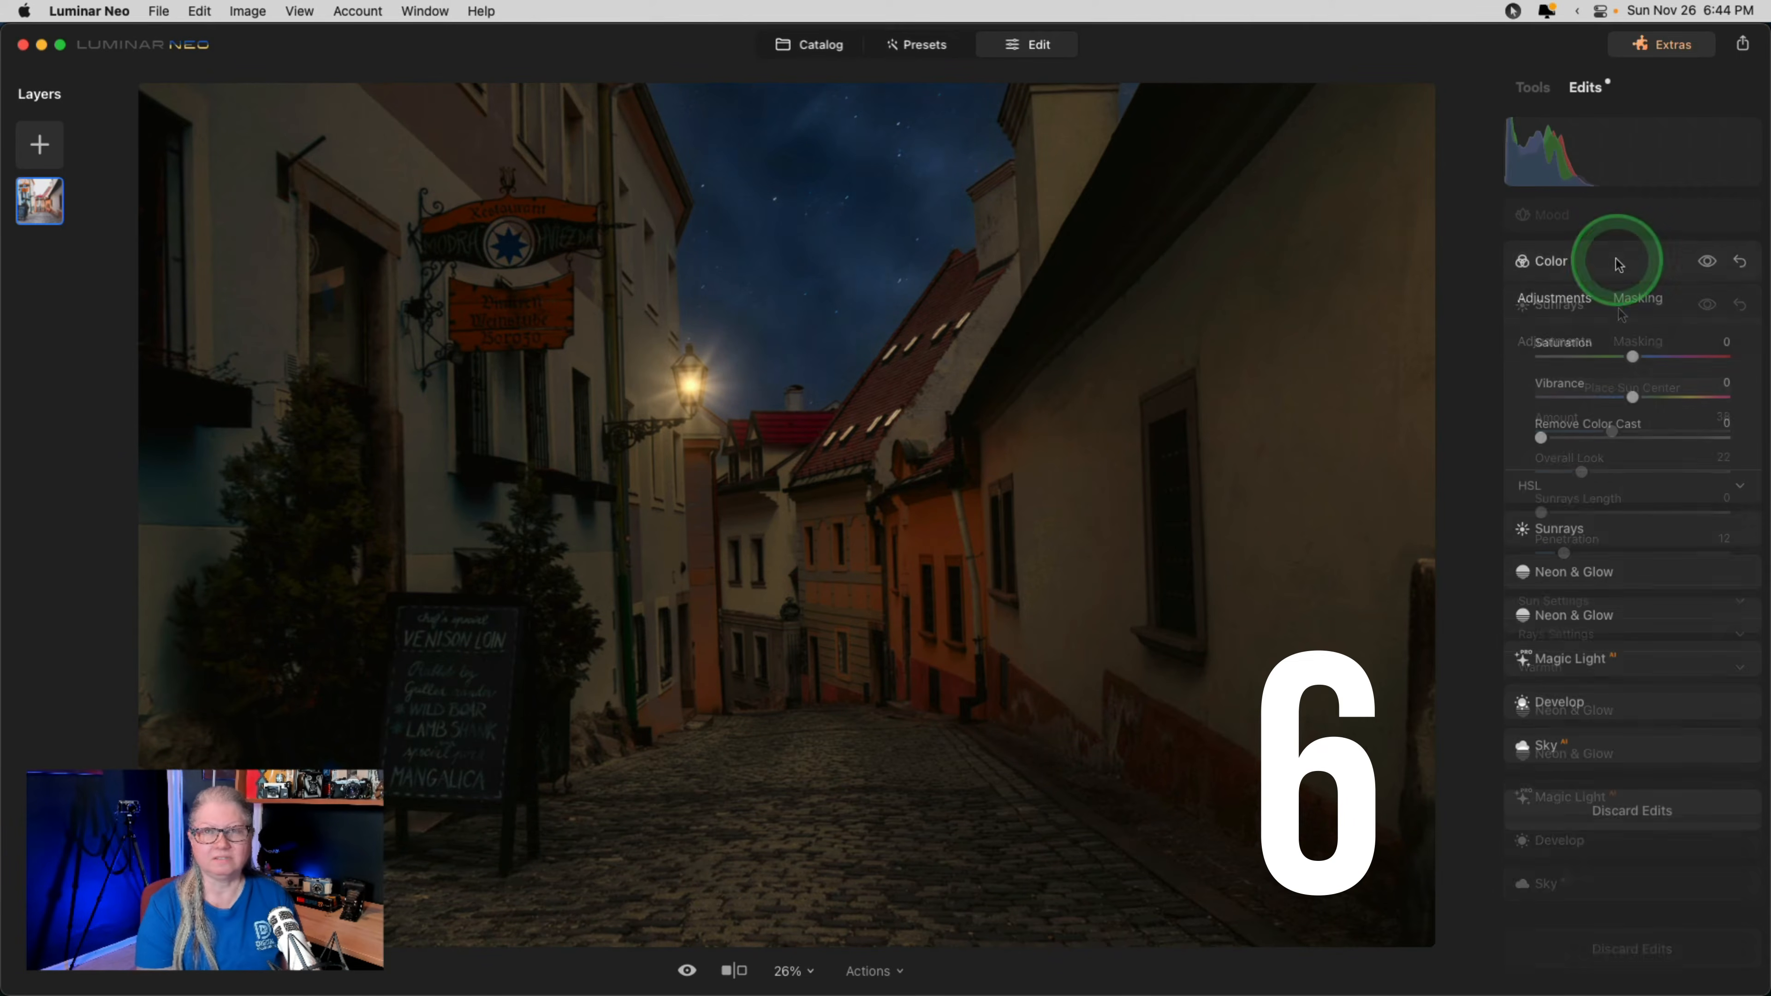
{"action": "left_click", "coordinate": [1635, 219]}
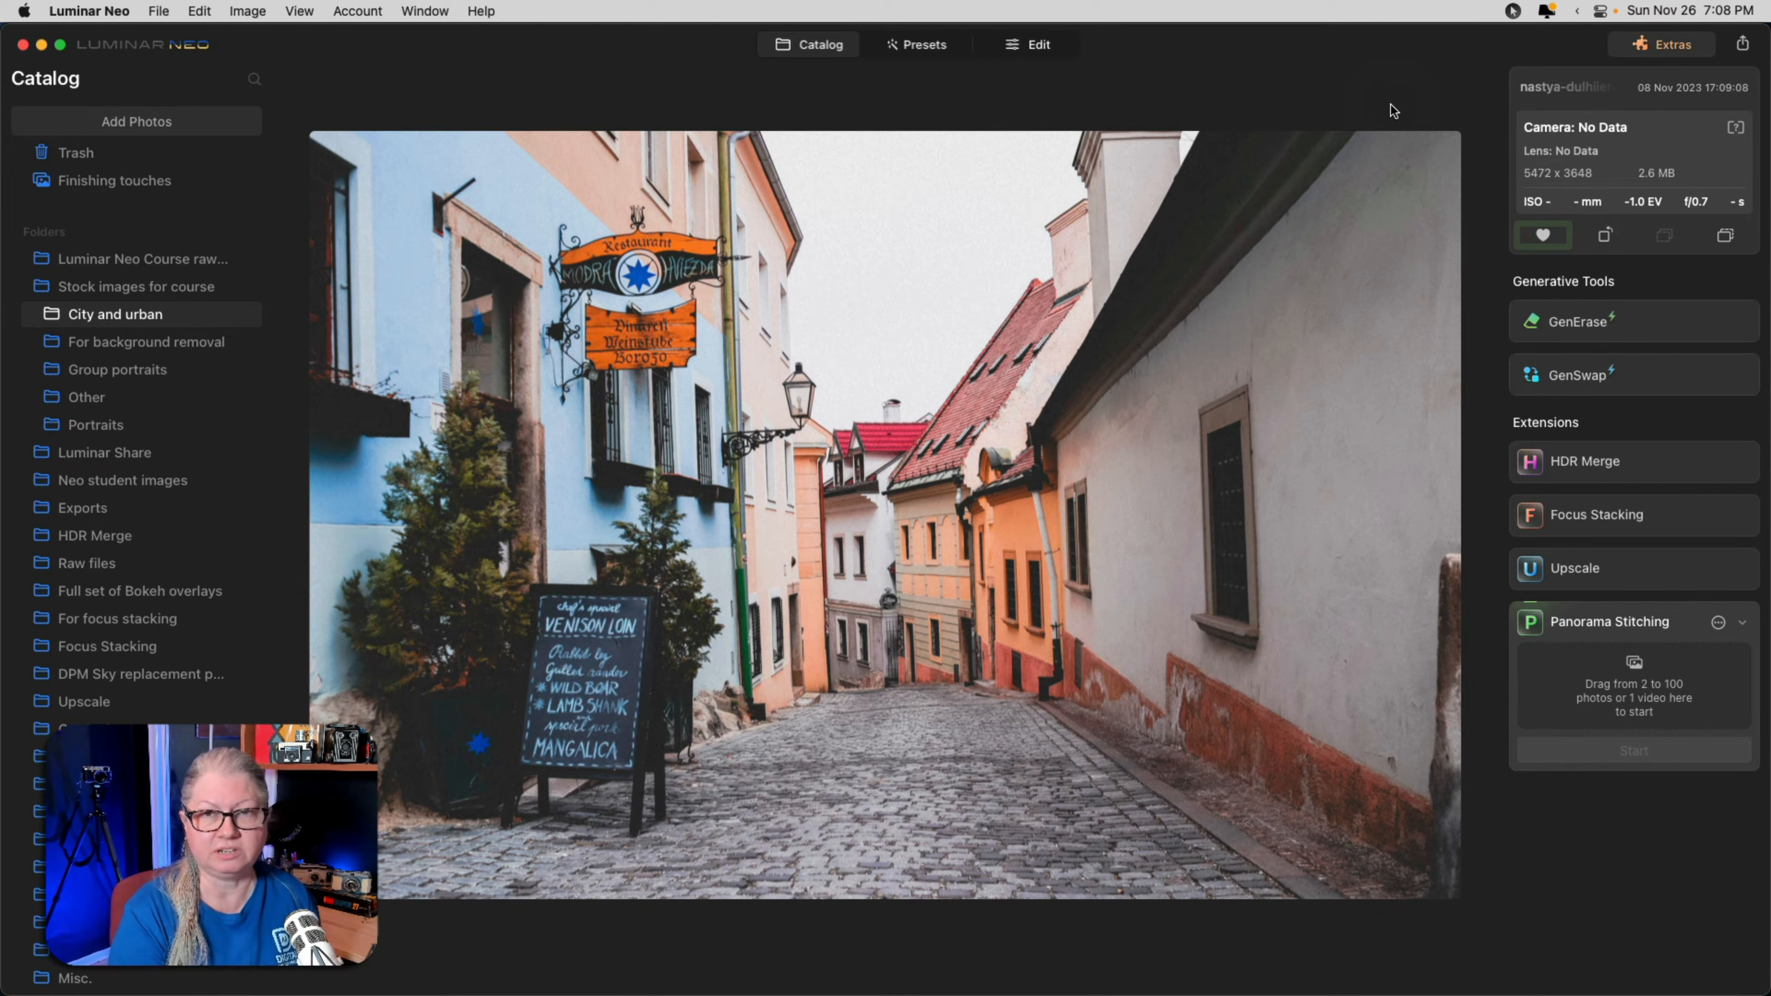
Browse the street photos in the City and urban folder, comparing the originals with their night versions.
{"action": "key", "text": "Right"}
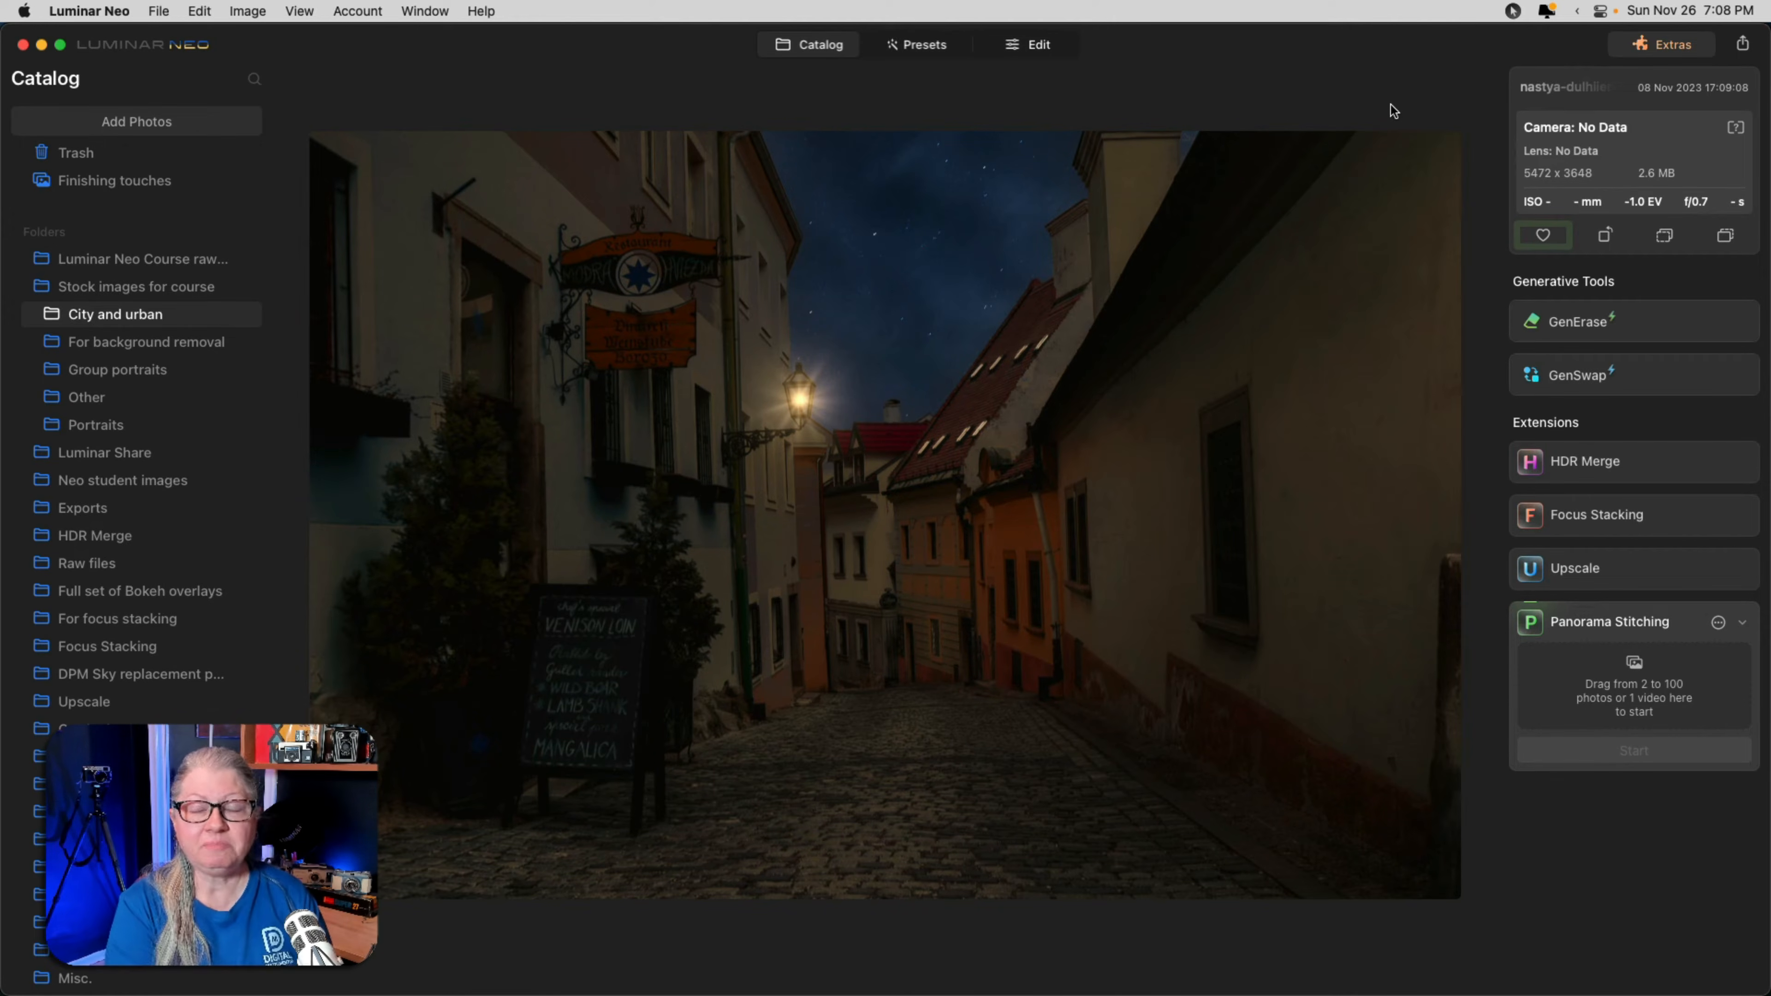
{"action": "key", "text": "Right"}
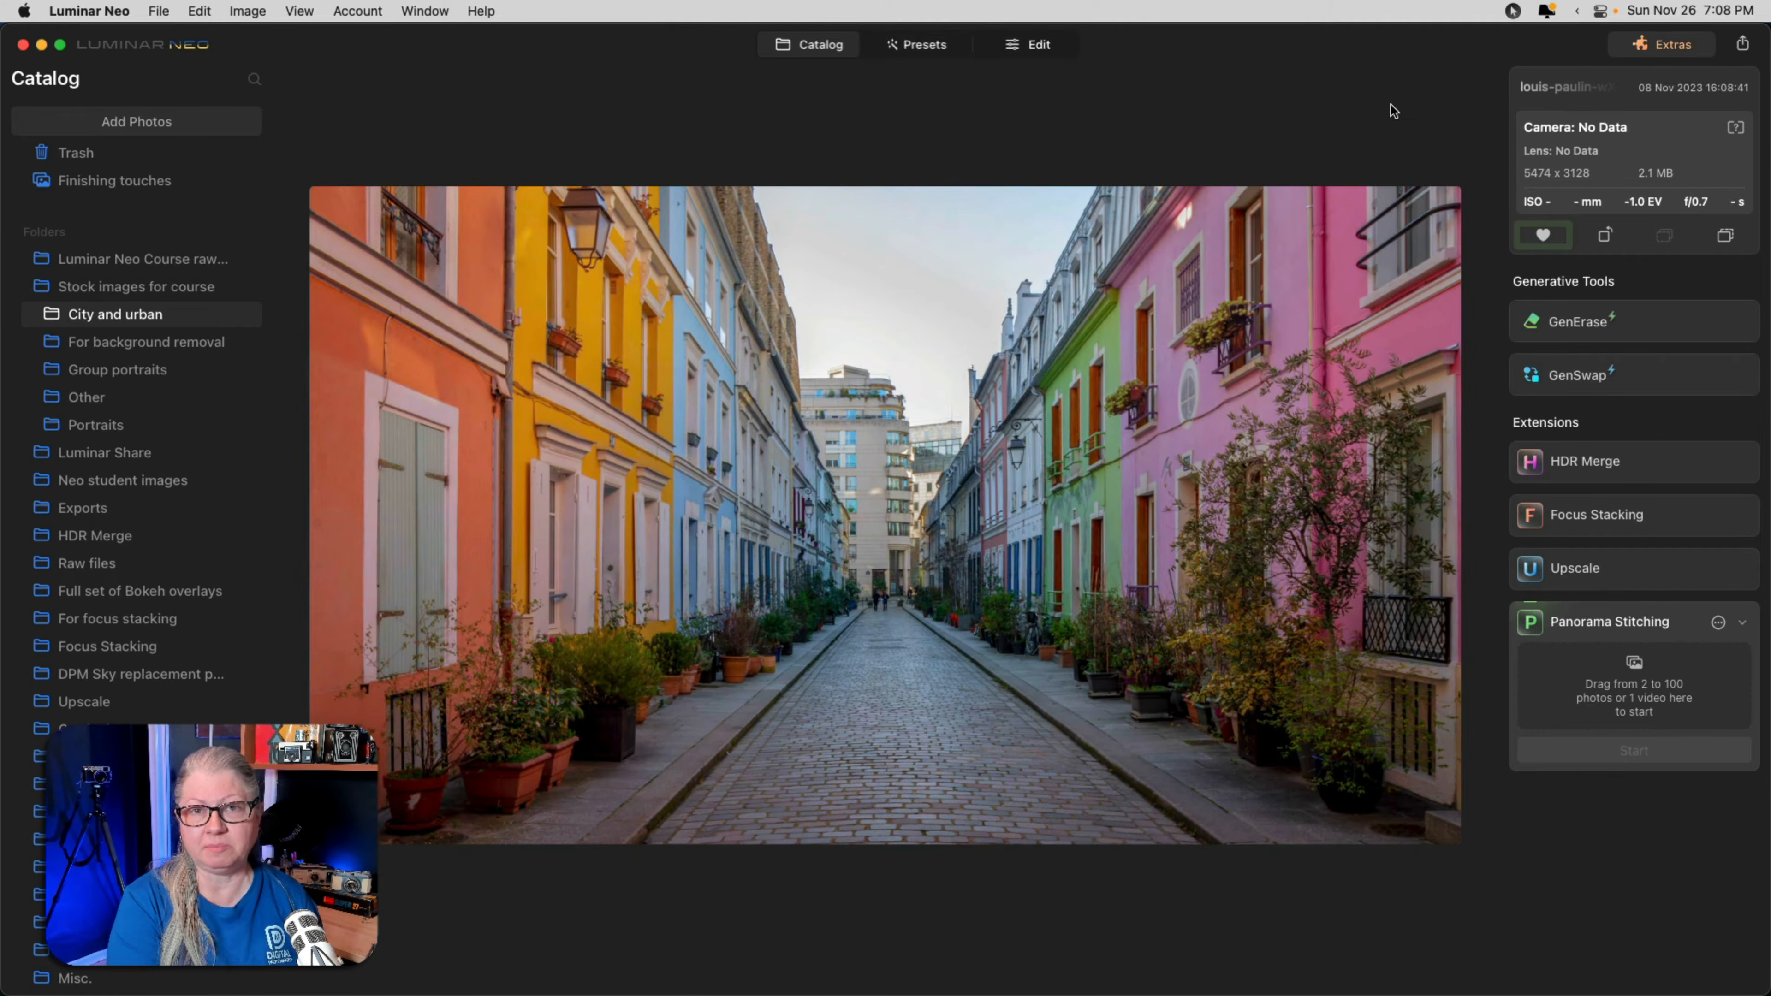
{"action": "key", "text": "Left"}
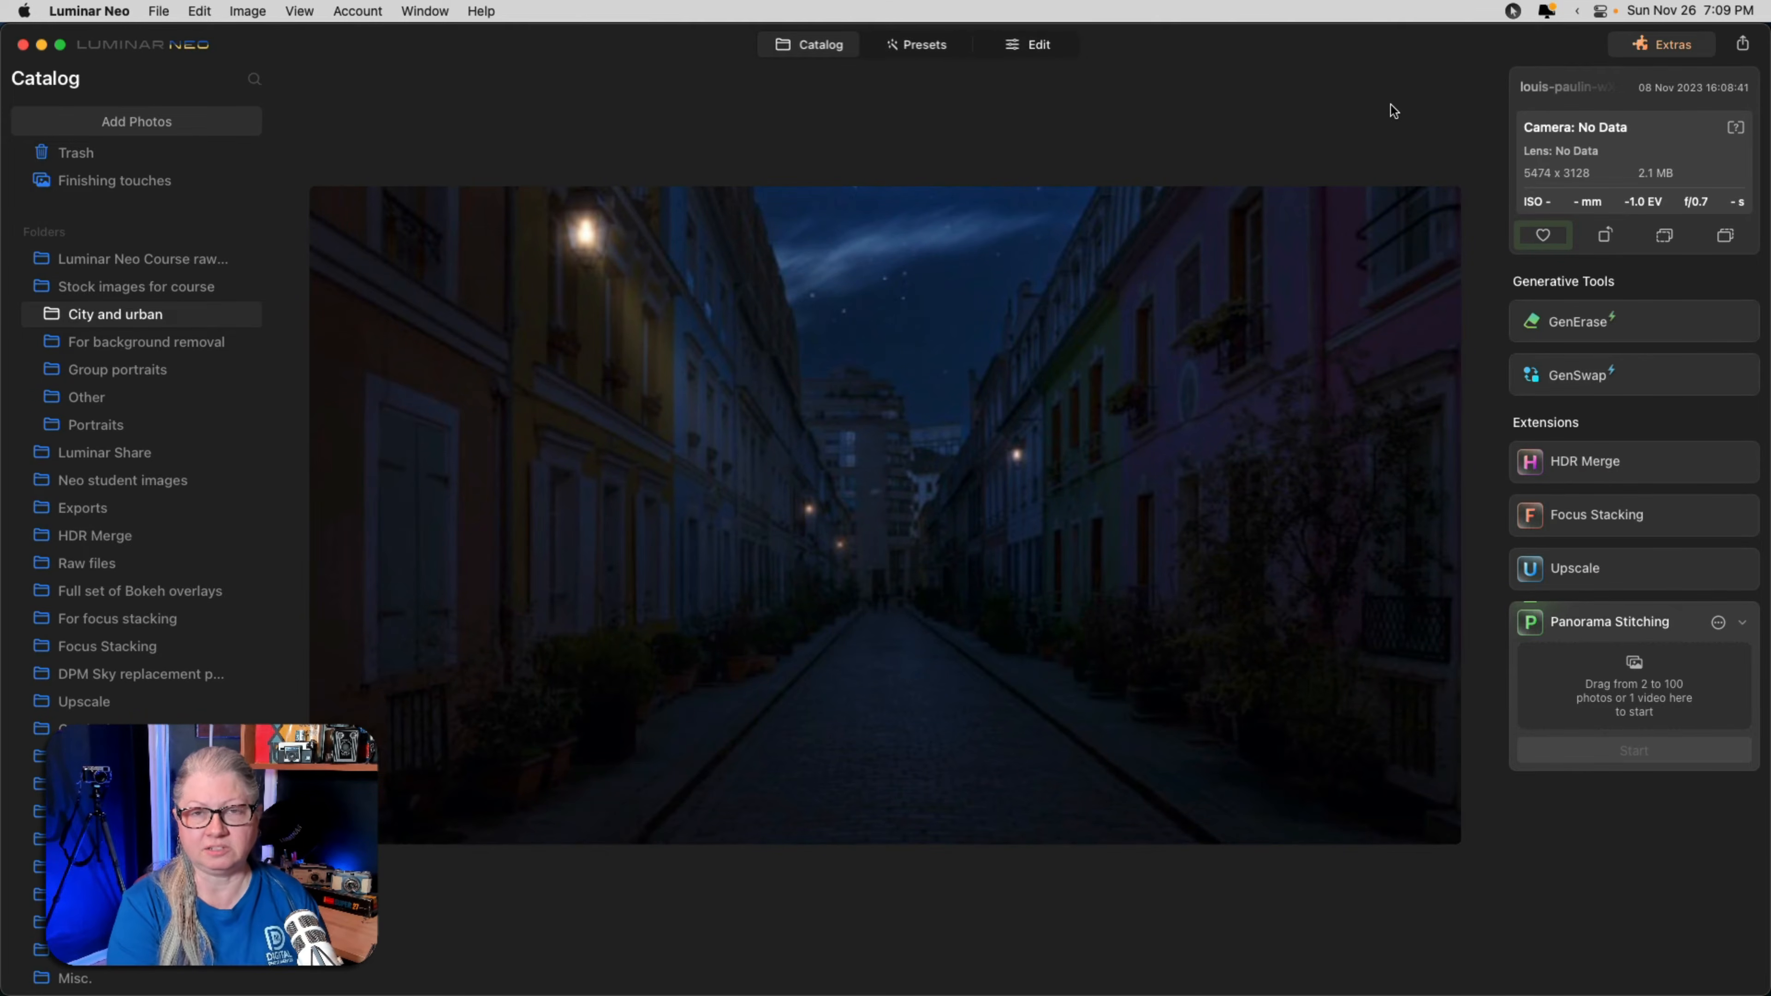
{"action": "key", "text": "Left"}
{"action": "key", "text": "Left"}
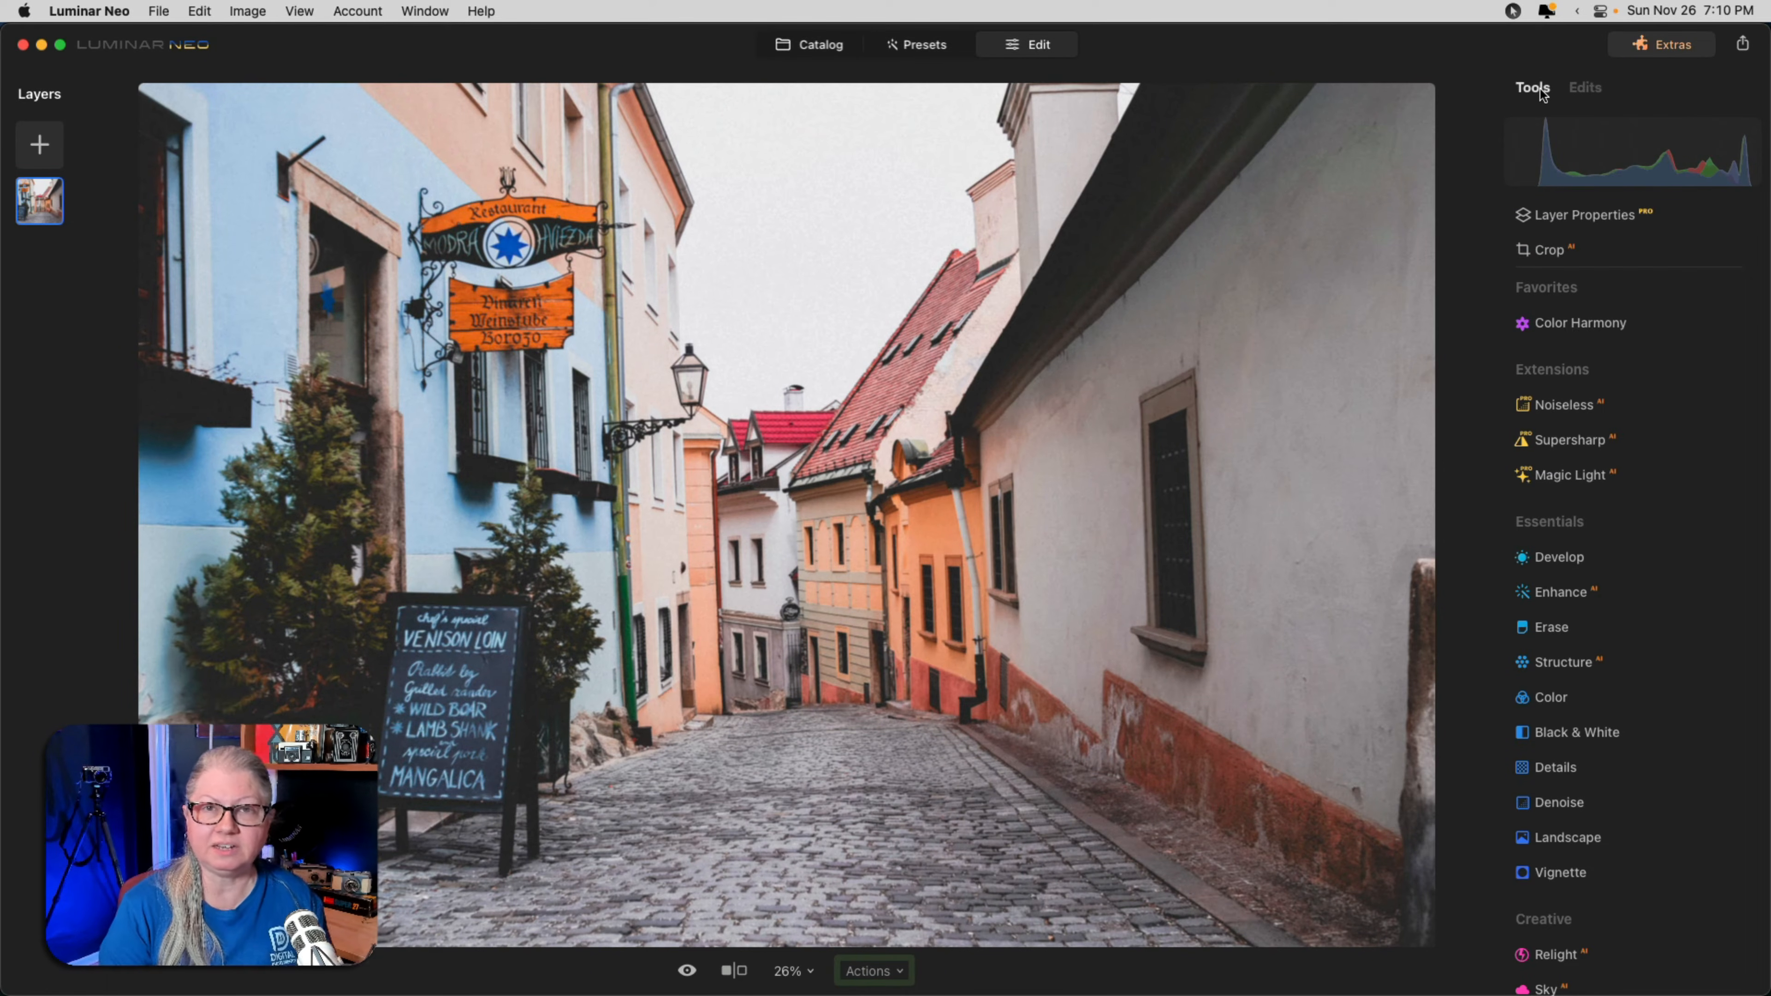
Replace the street photo's sky with the dark blue cloudy starry sky from DPM Sky Pack #2.
{"action": "left_click", "coordinate": [1479, 84]}
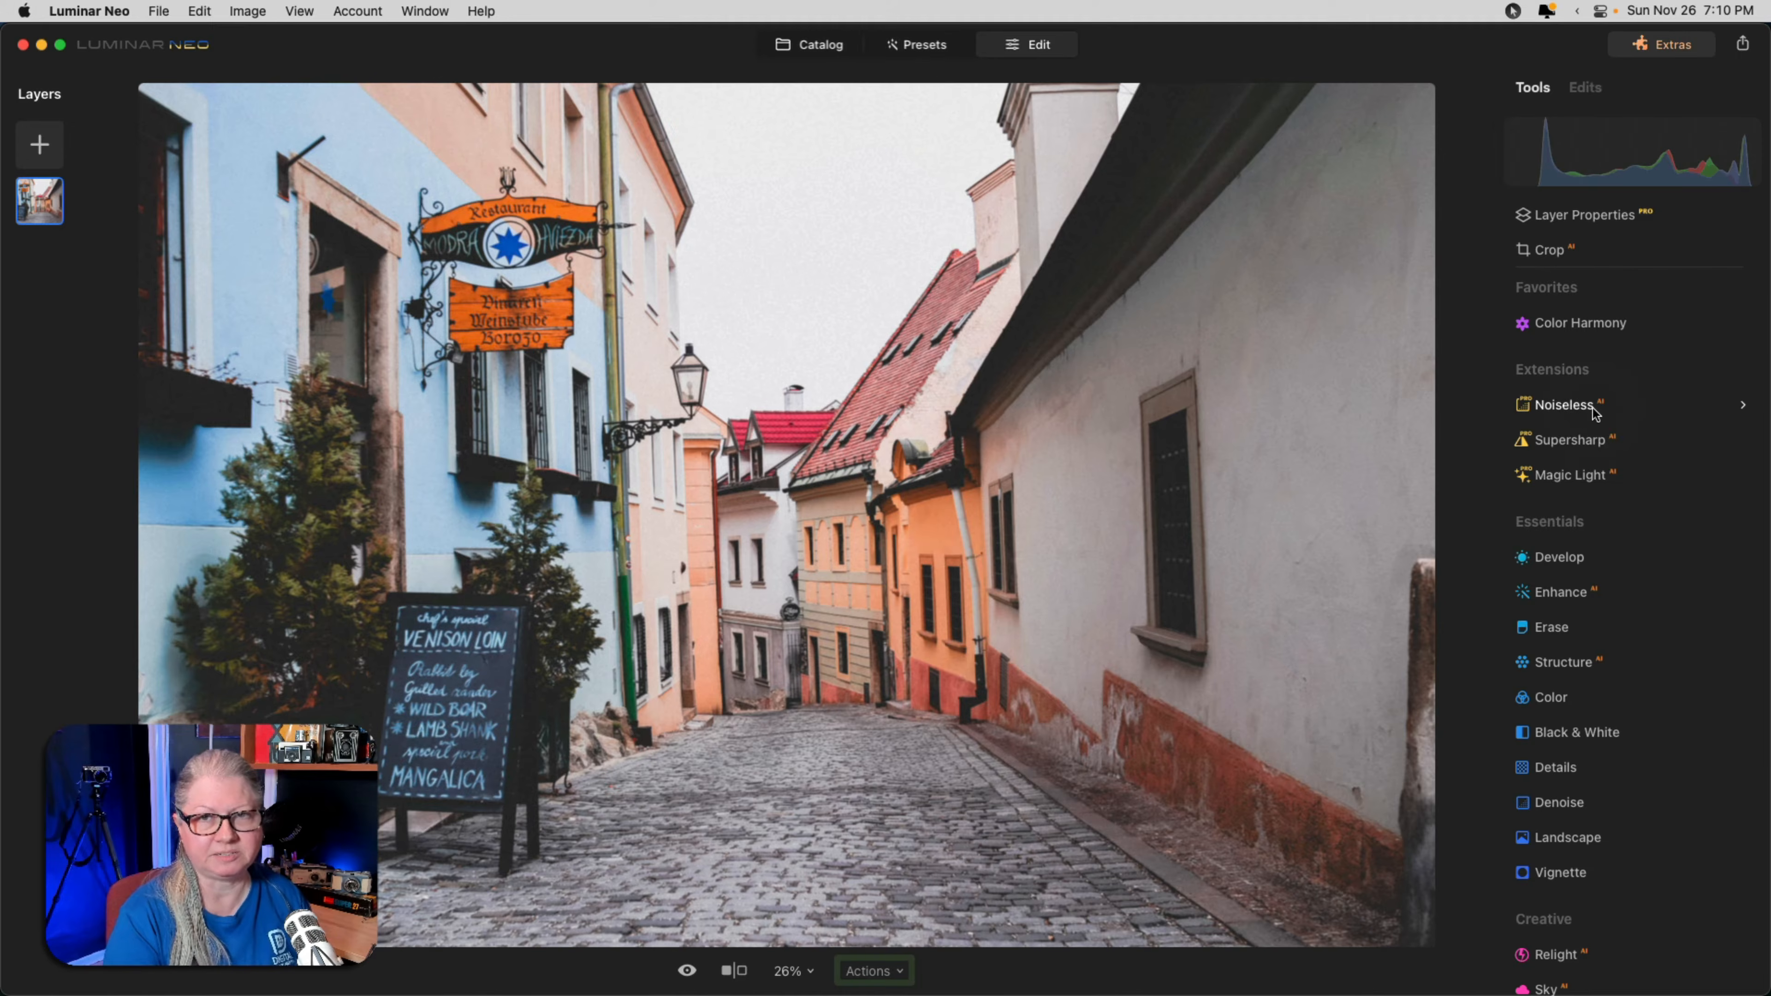
{"action": "scroll", "coordinate": [1593, 408], "scroll_direction": "down", "scroll_amount": 8}
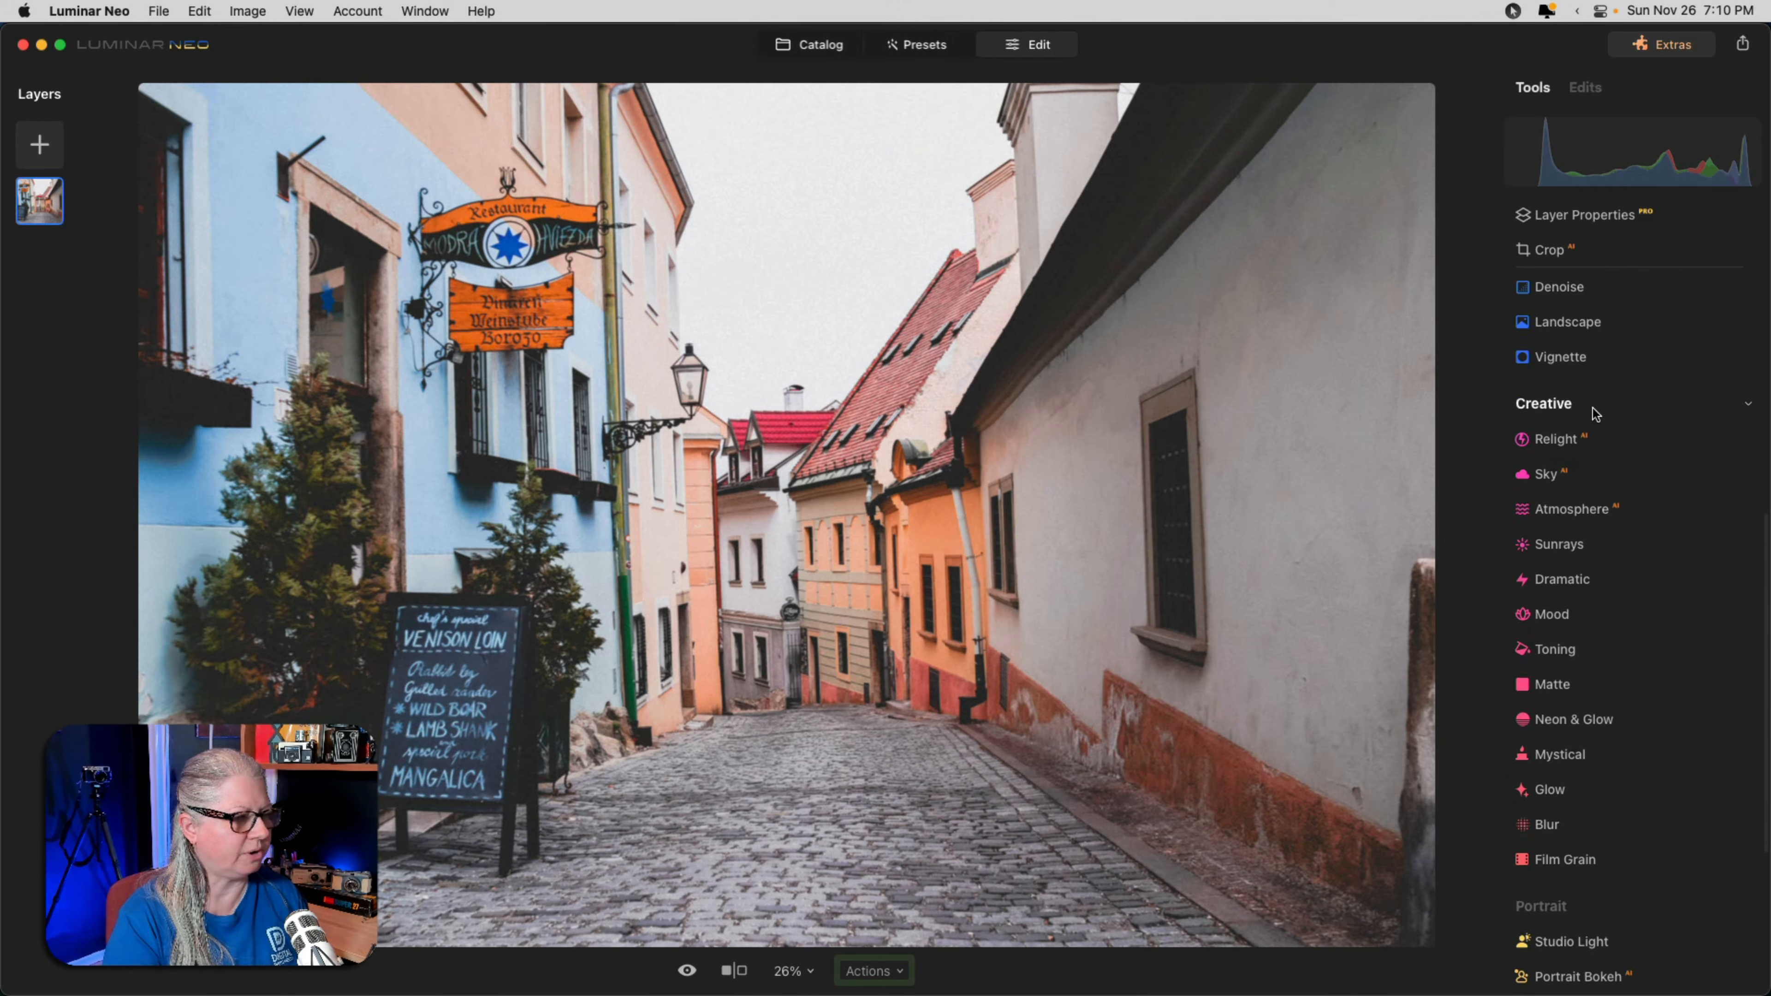
{"action": "left_click", "coordinate": [1615, 439]}
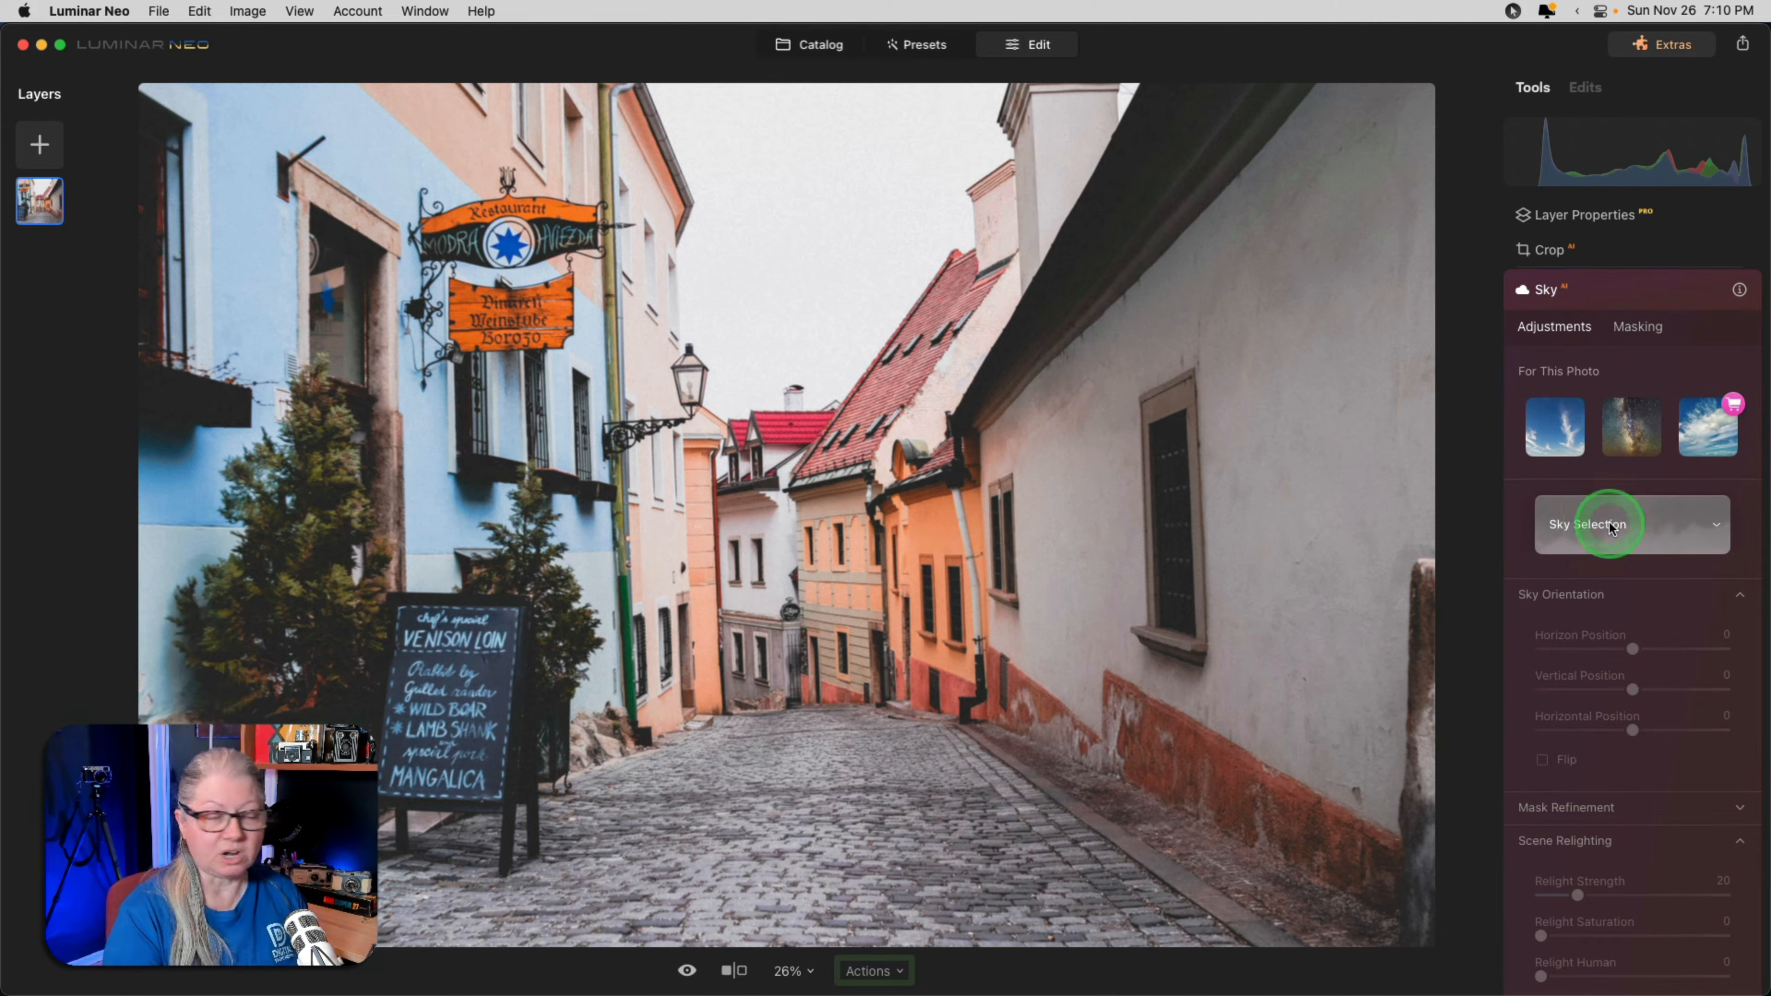
{"action": "left_click", "coordinate": [1609, 522]}
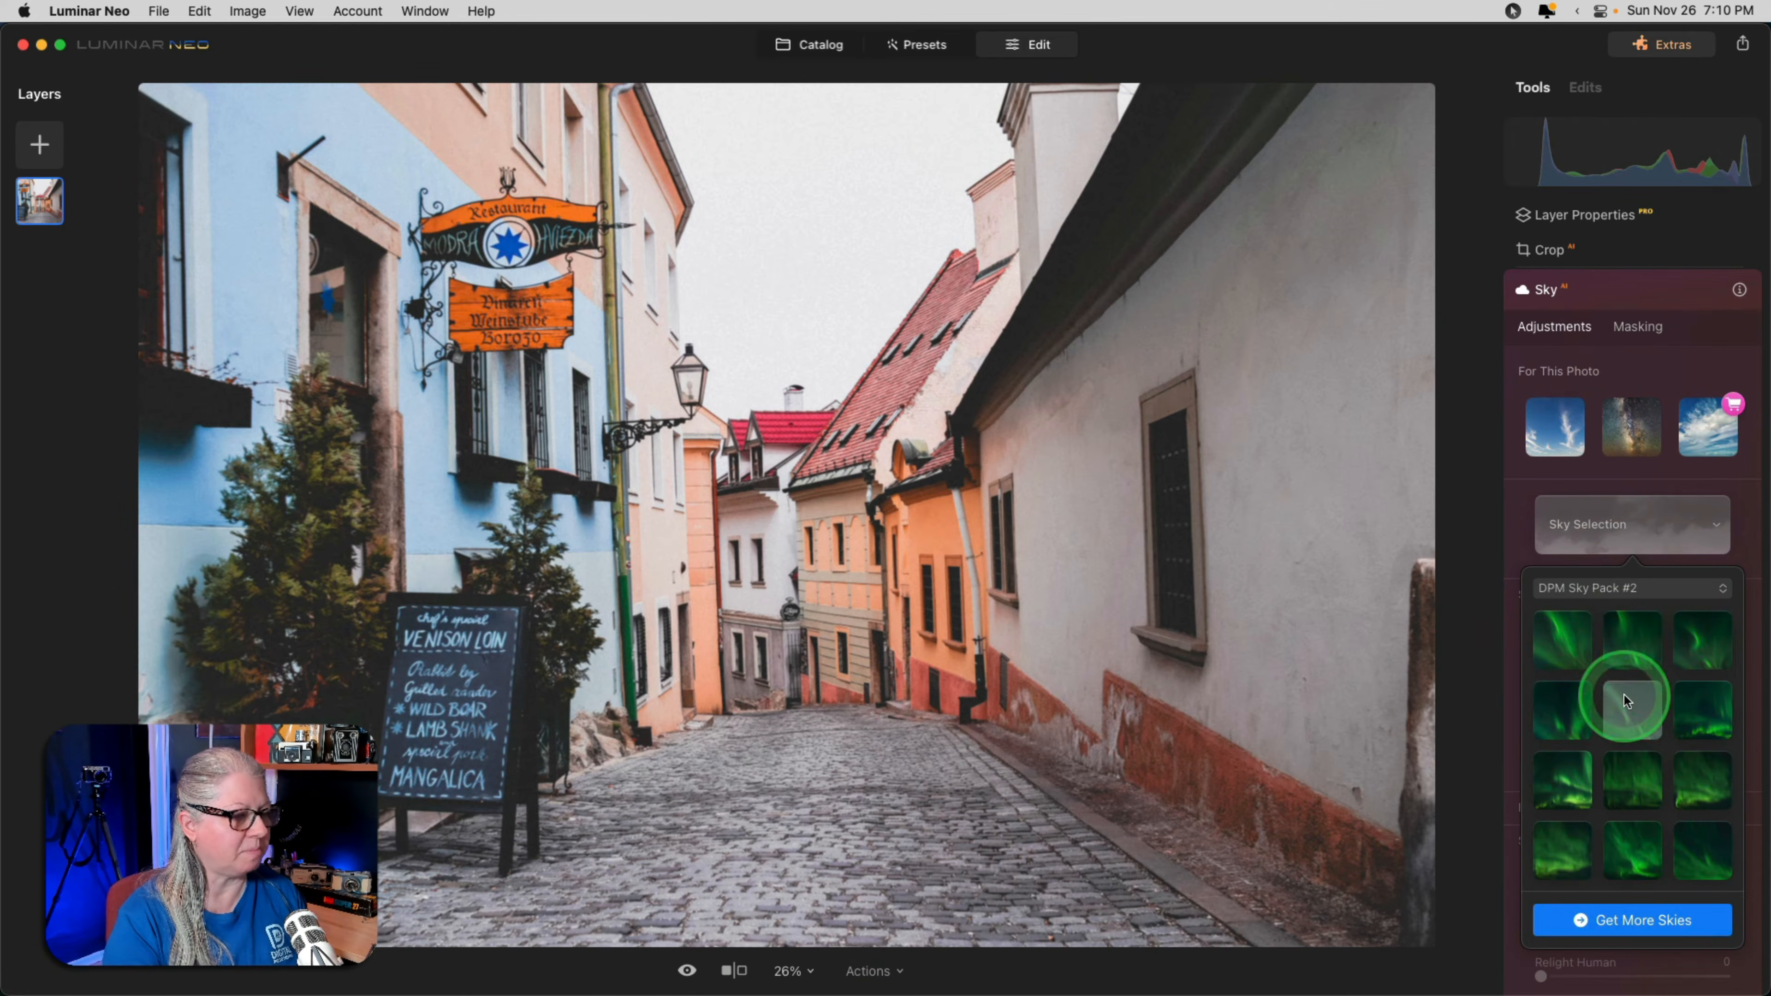
{"action": "scroll", "coordinate": [1624, 694], "scroll_direction": "down", "scroll_amount": 5}
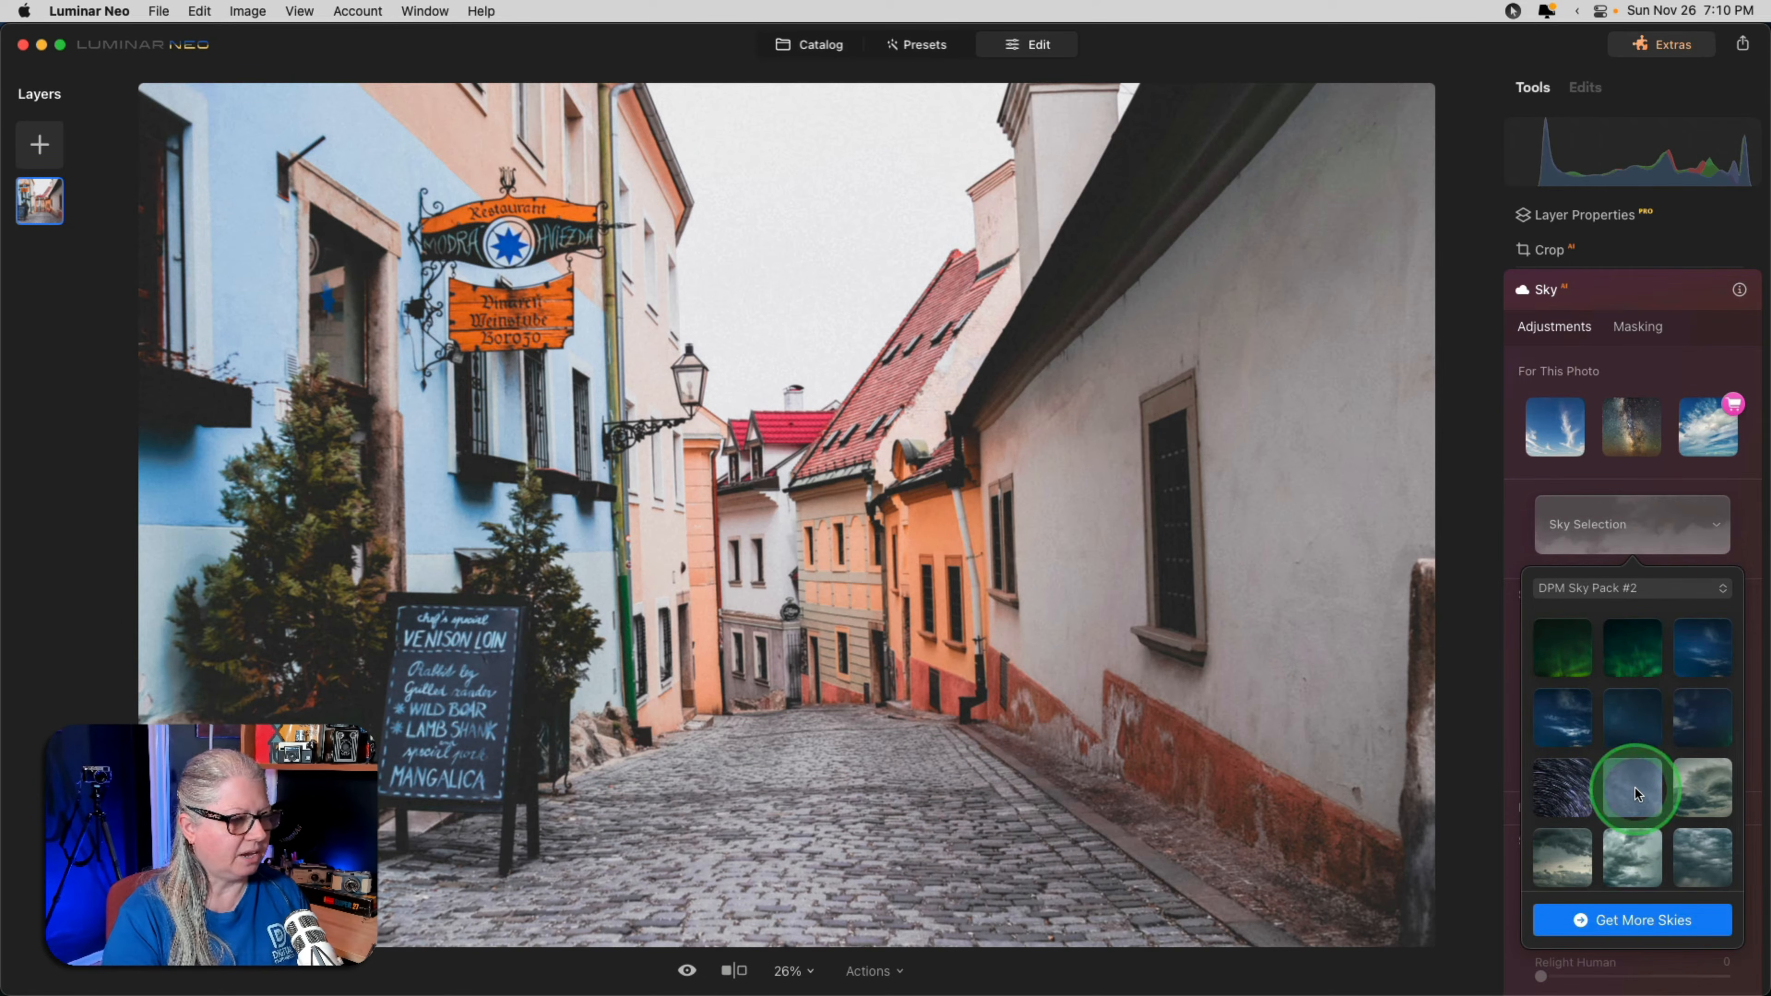
{"action": "scroll", "coordinate": [1635, 787], "scroll_direction": "up", "scroll_amount": 5}
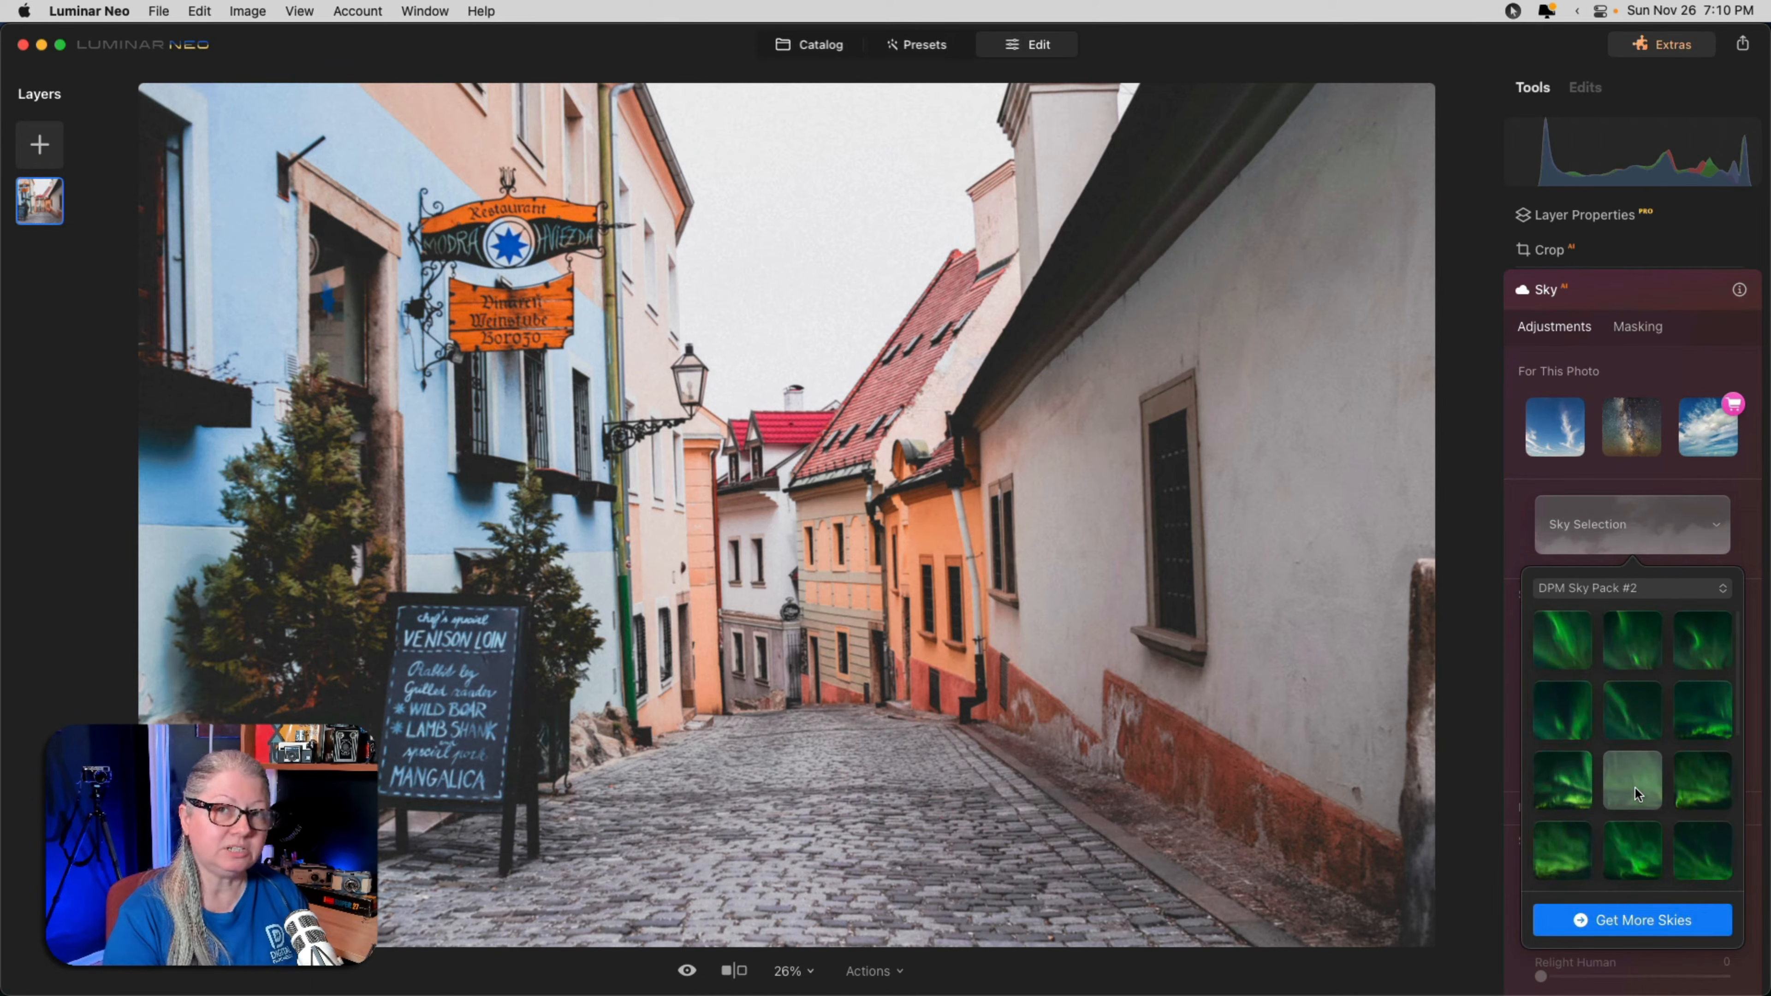
{"action": "scroll", "coordinate": [1635, 786], "scroll_direction": "down", "scroll_amount": 5}
{"action": "left_click", "coordinate": [1644, 748]}
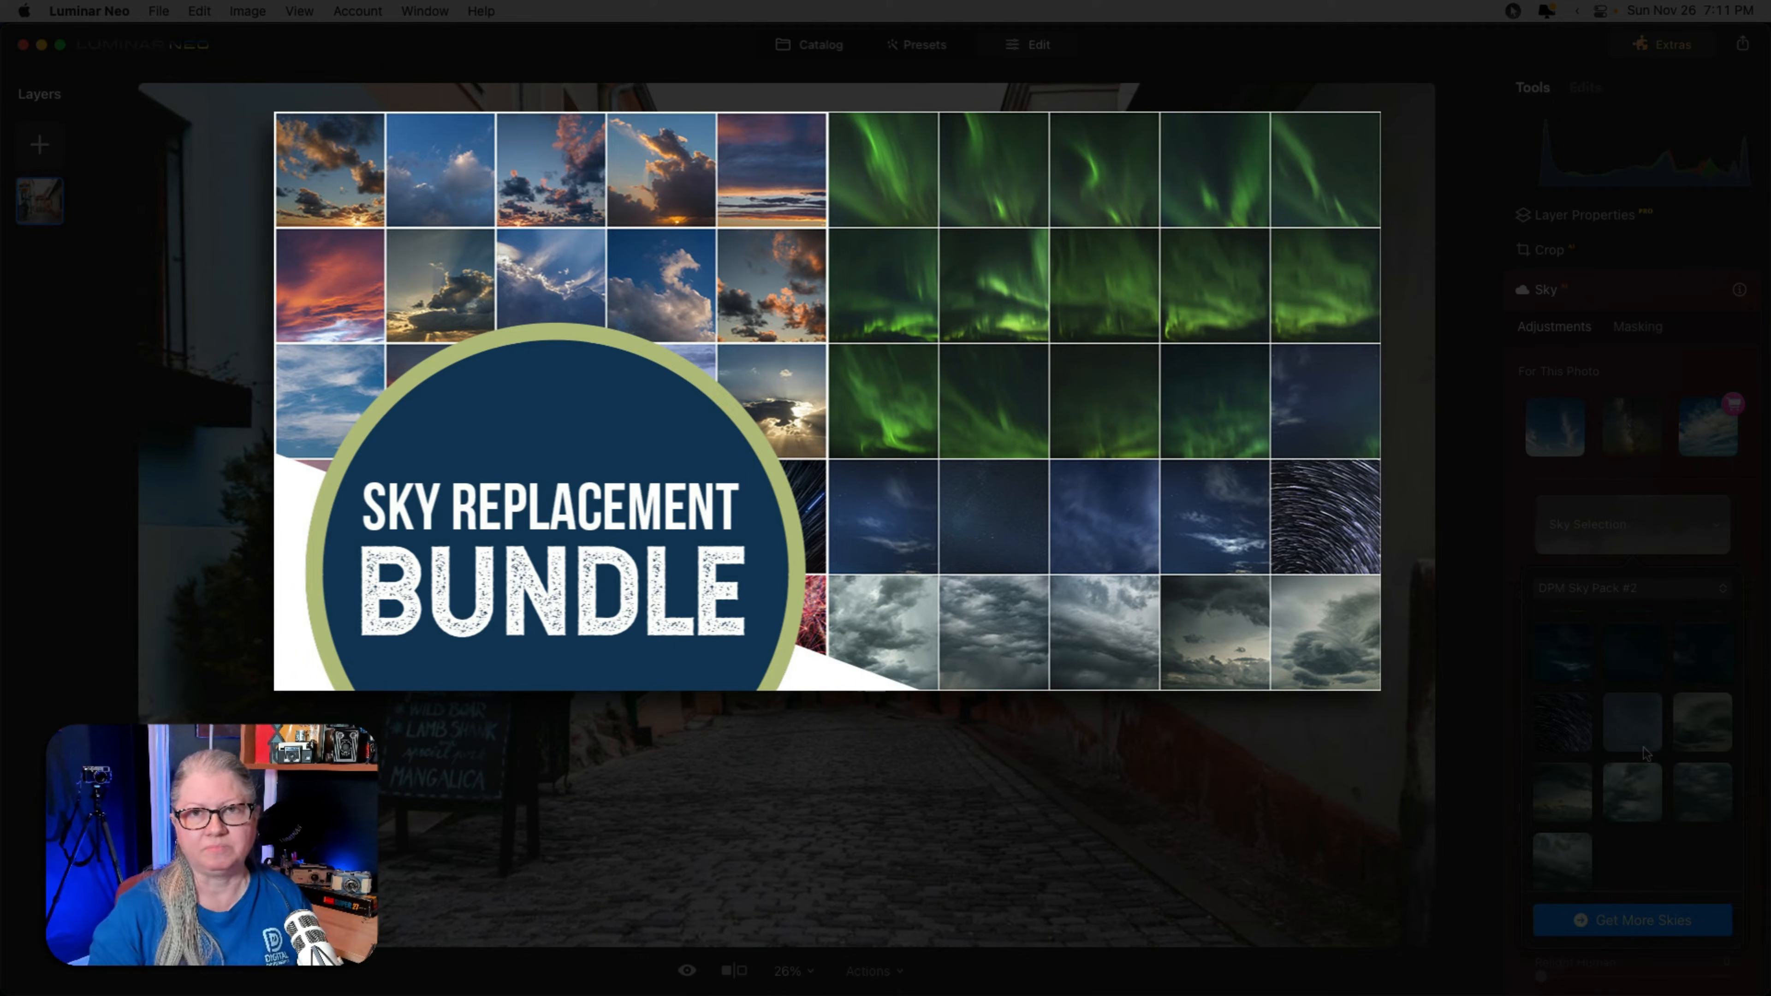
{"action": "left_click", "coordinate": [1621, 719]}
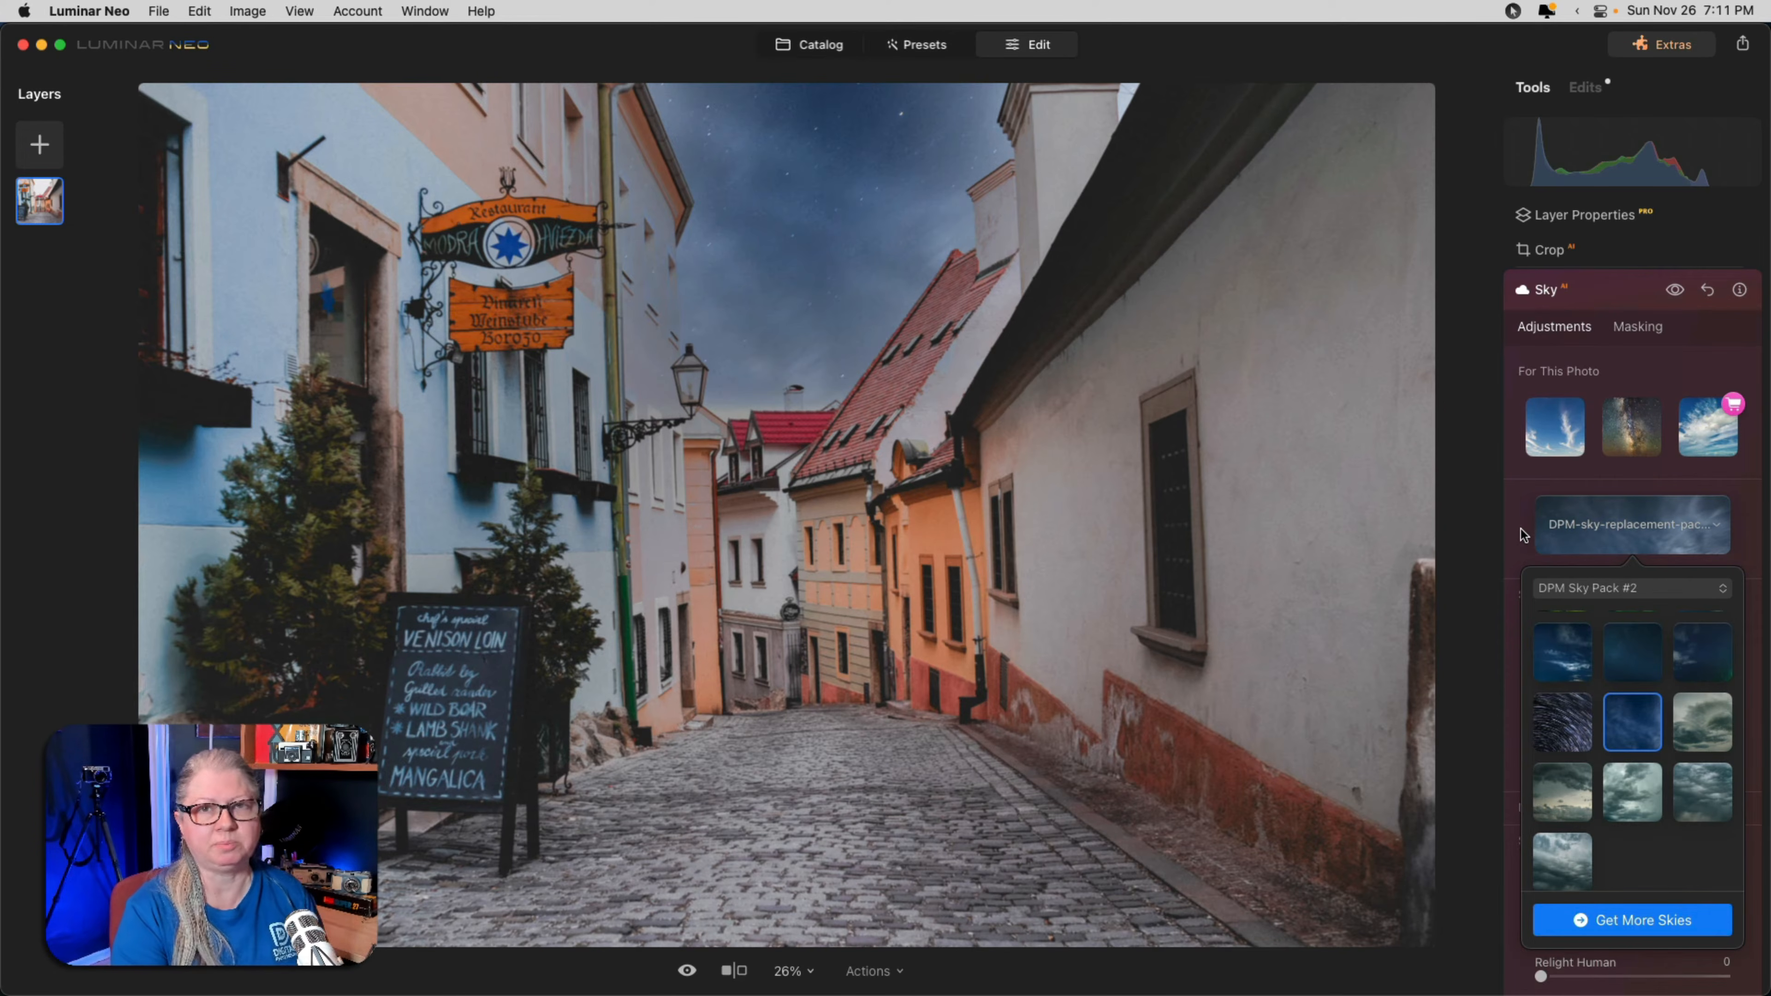
{"action": "left_click", "coordinate": [1521, 529]}
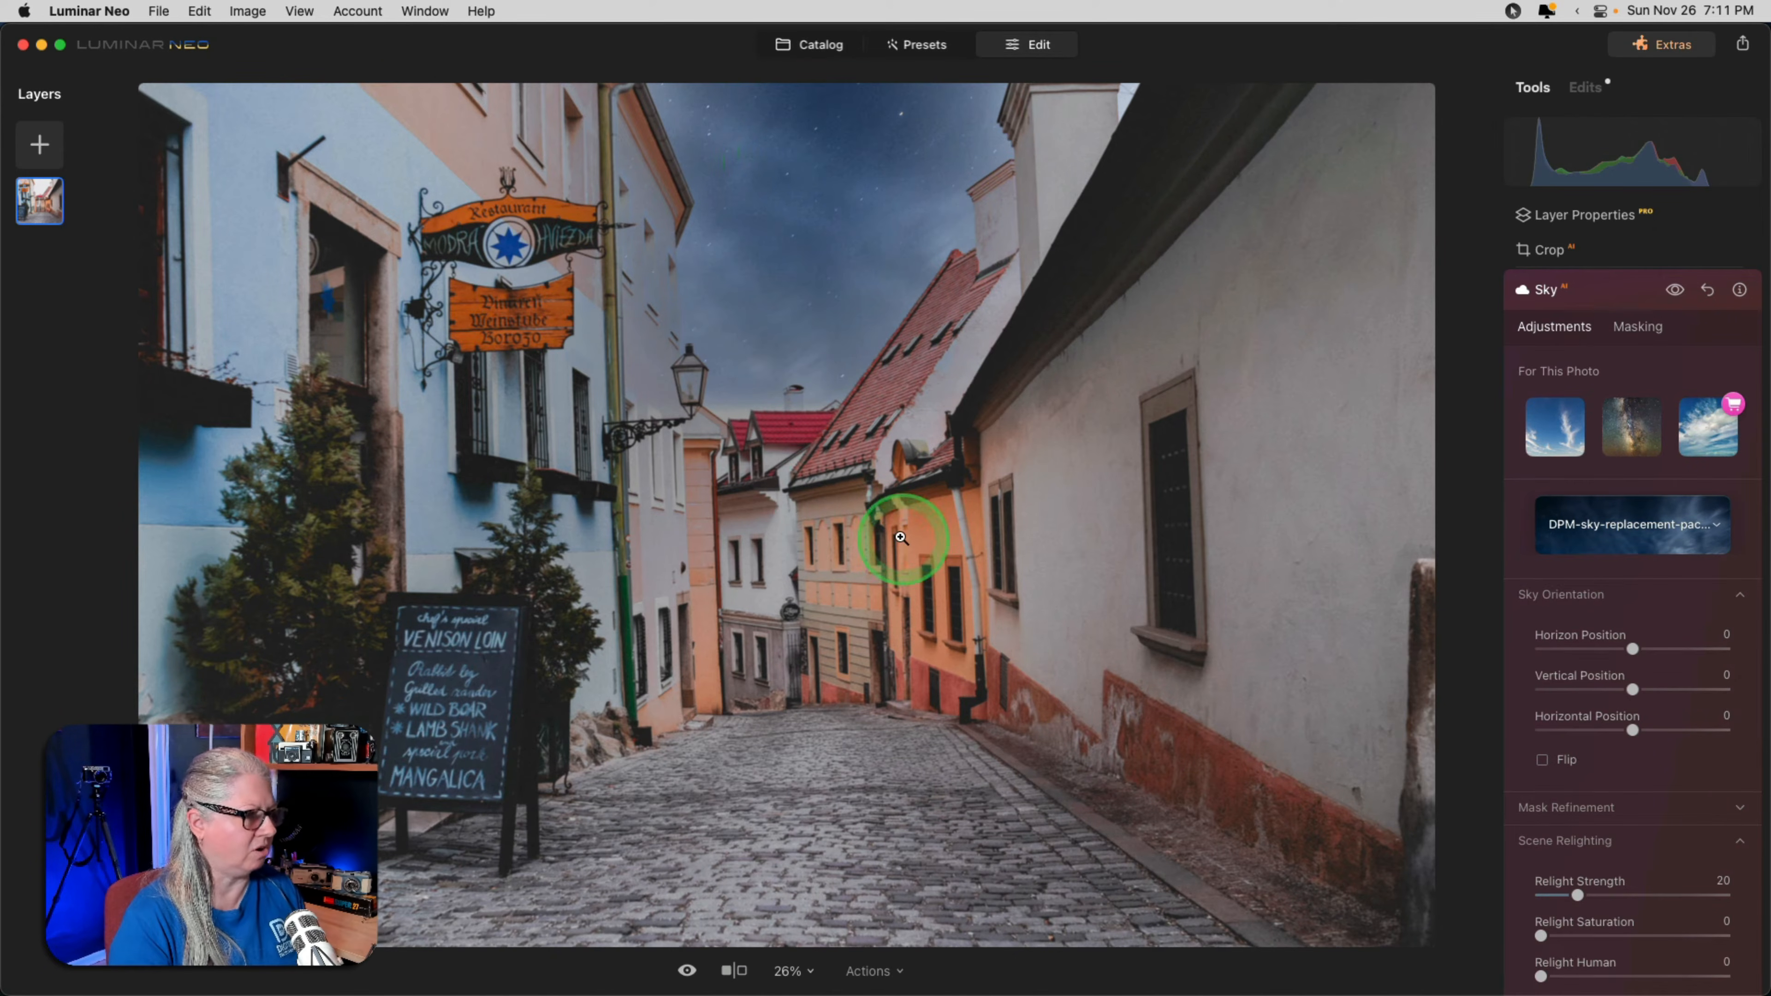
Set the replacement sky's horizon position to -3.
{"action": "scroll", "coordinate": [1580, 651], "scroll_direction": "down", "scroll_amount": 2}
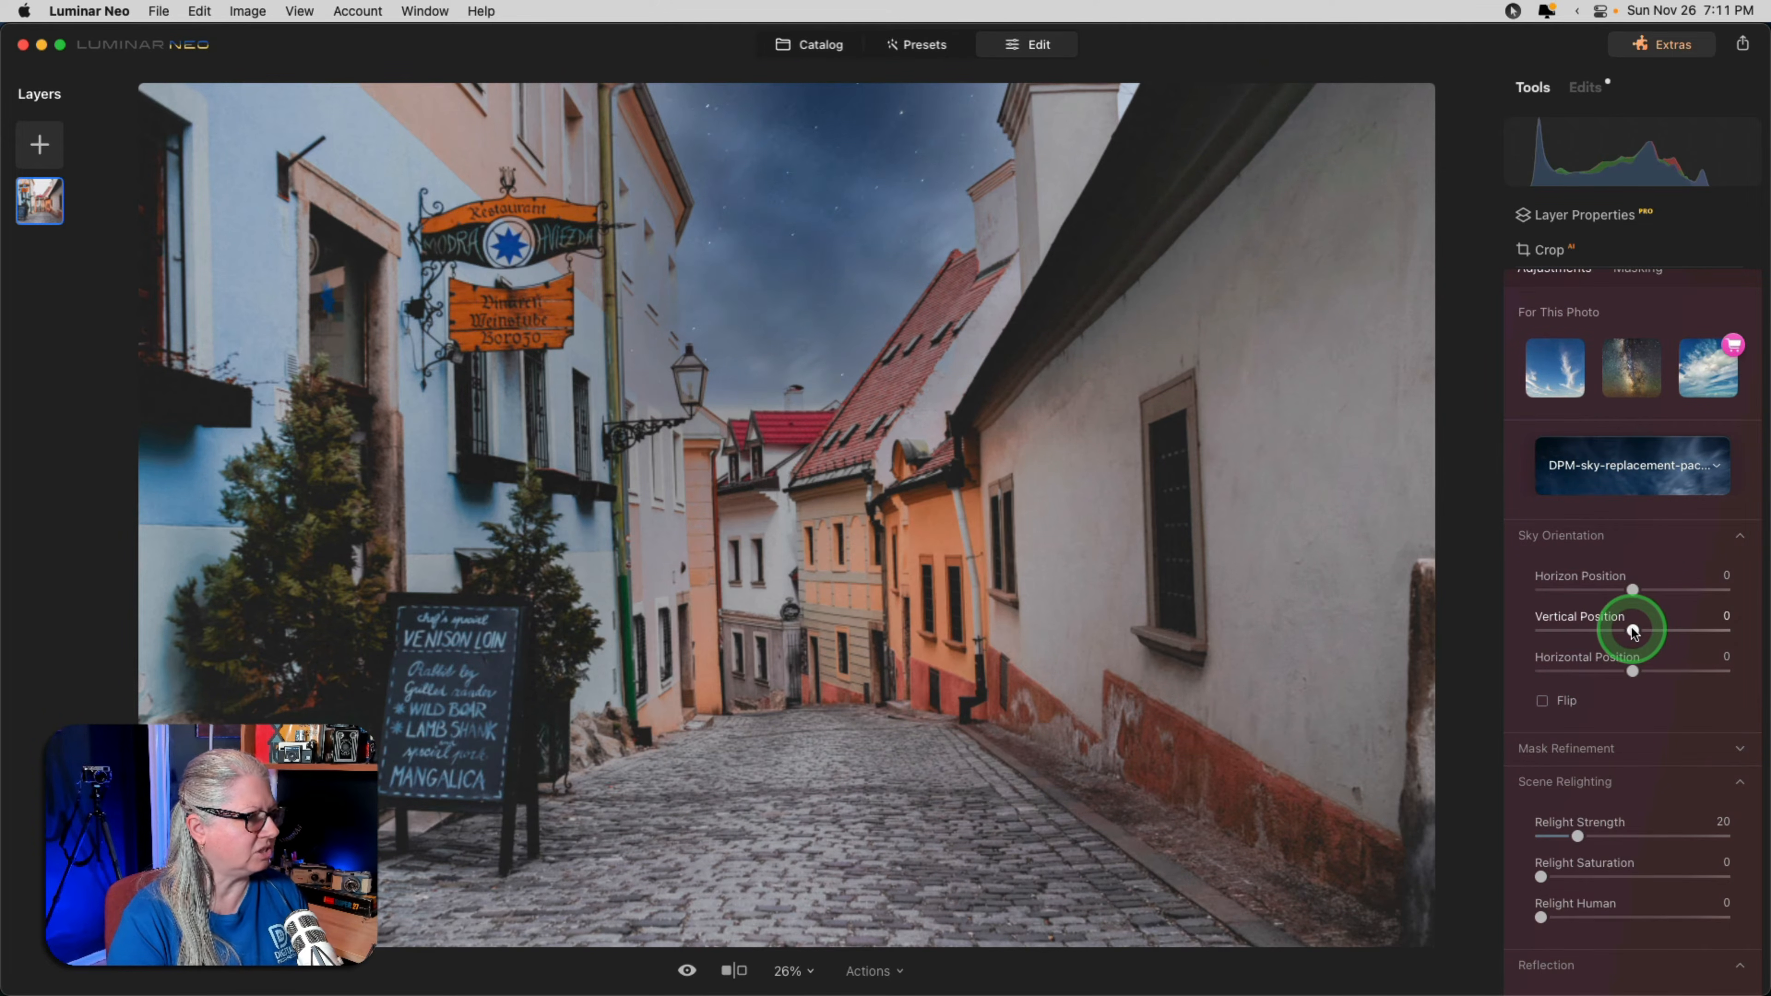
{"action": "left_click_drag", "start_coordinate": [1633, 631], "coordinate": [1632, 629]}
{"action": "left_click_drag", "start_coordinate": [1635, 591], "coordinate": [1630, 589]}
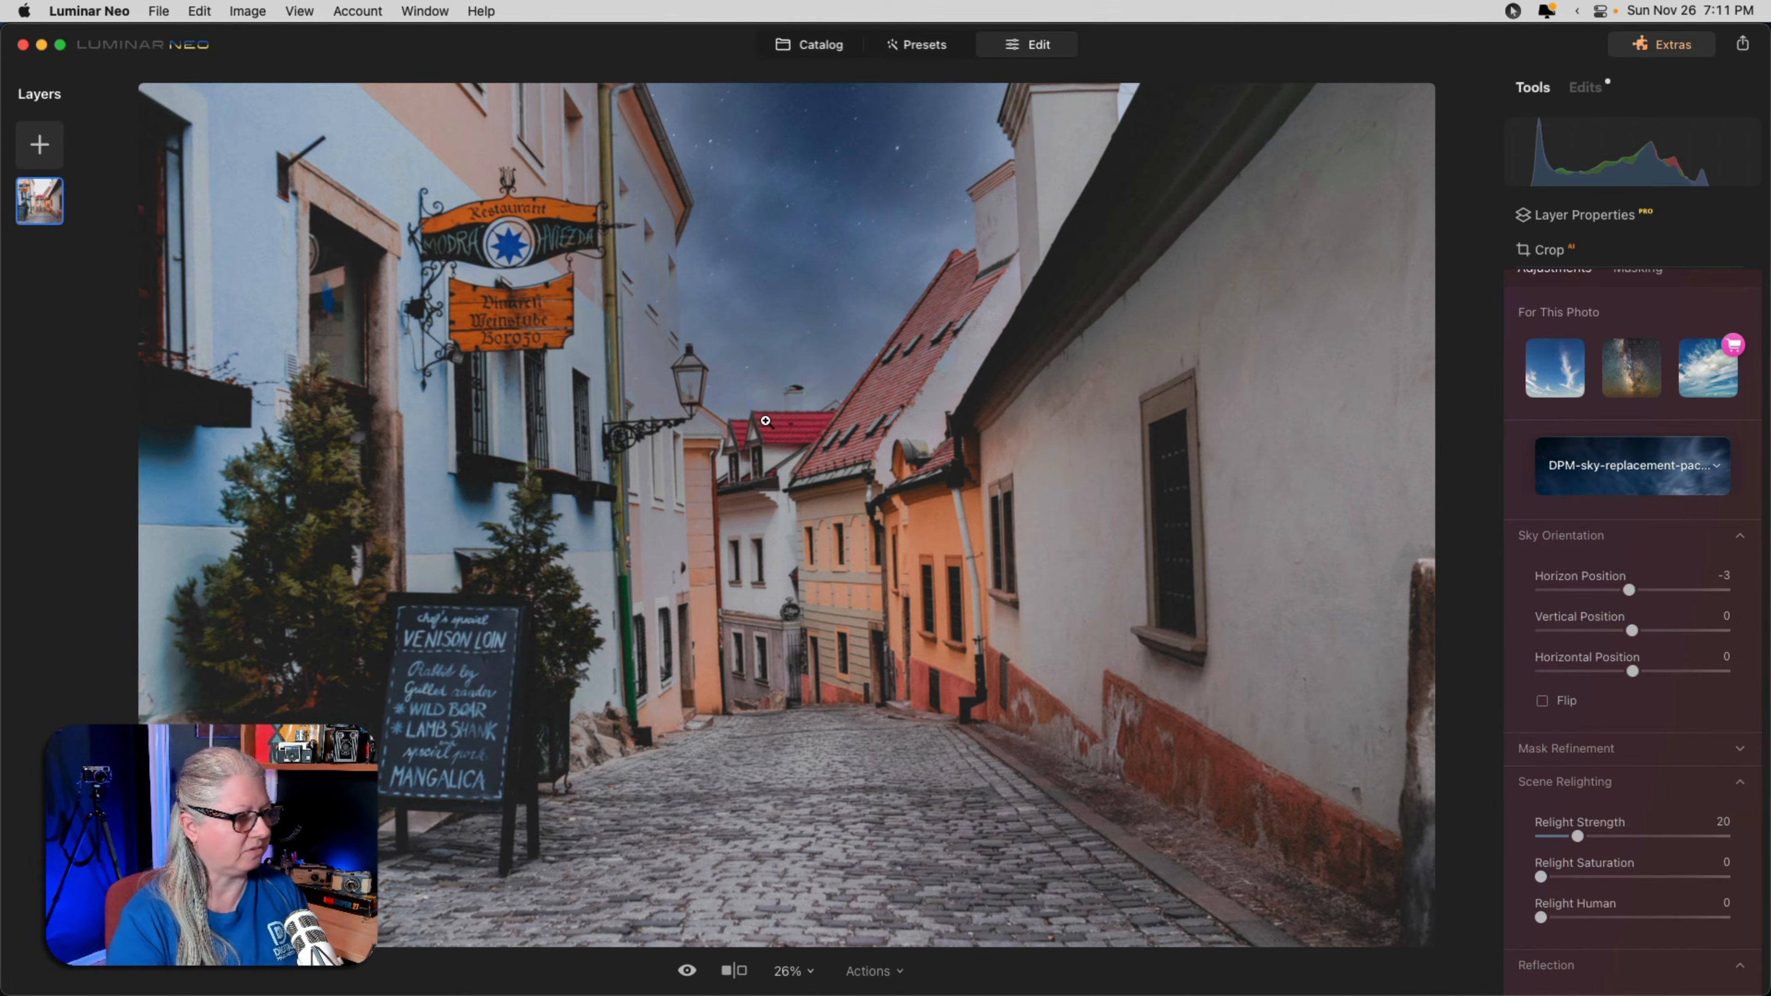
Refine the sky mask by trying Global at 100, then setting Global to 10 and Fix Details to 74.
{"action": "scroll", "coordinate": [1633, 669], "scroll_direction": "down", "scroll_amount": 5}
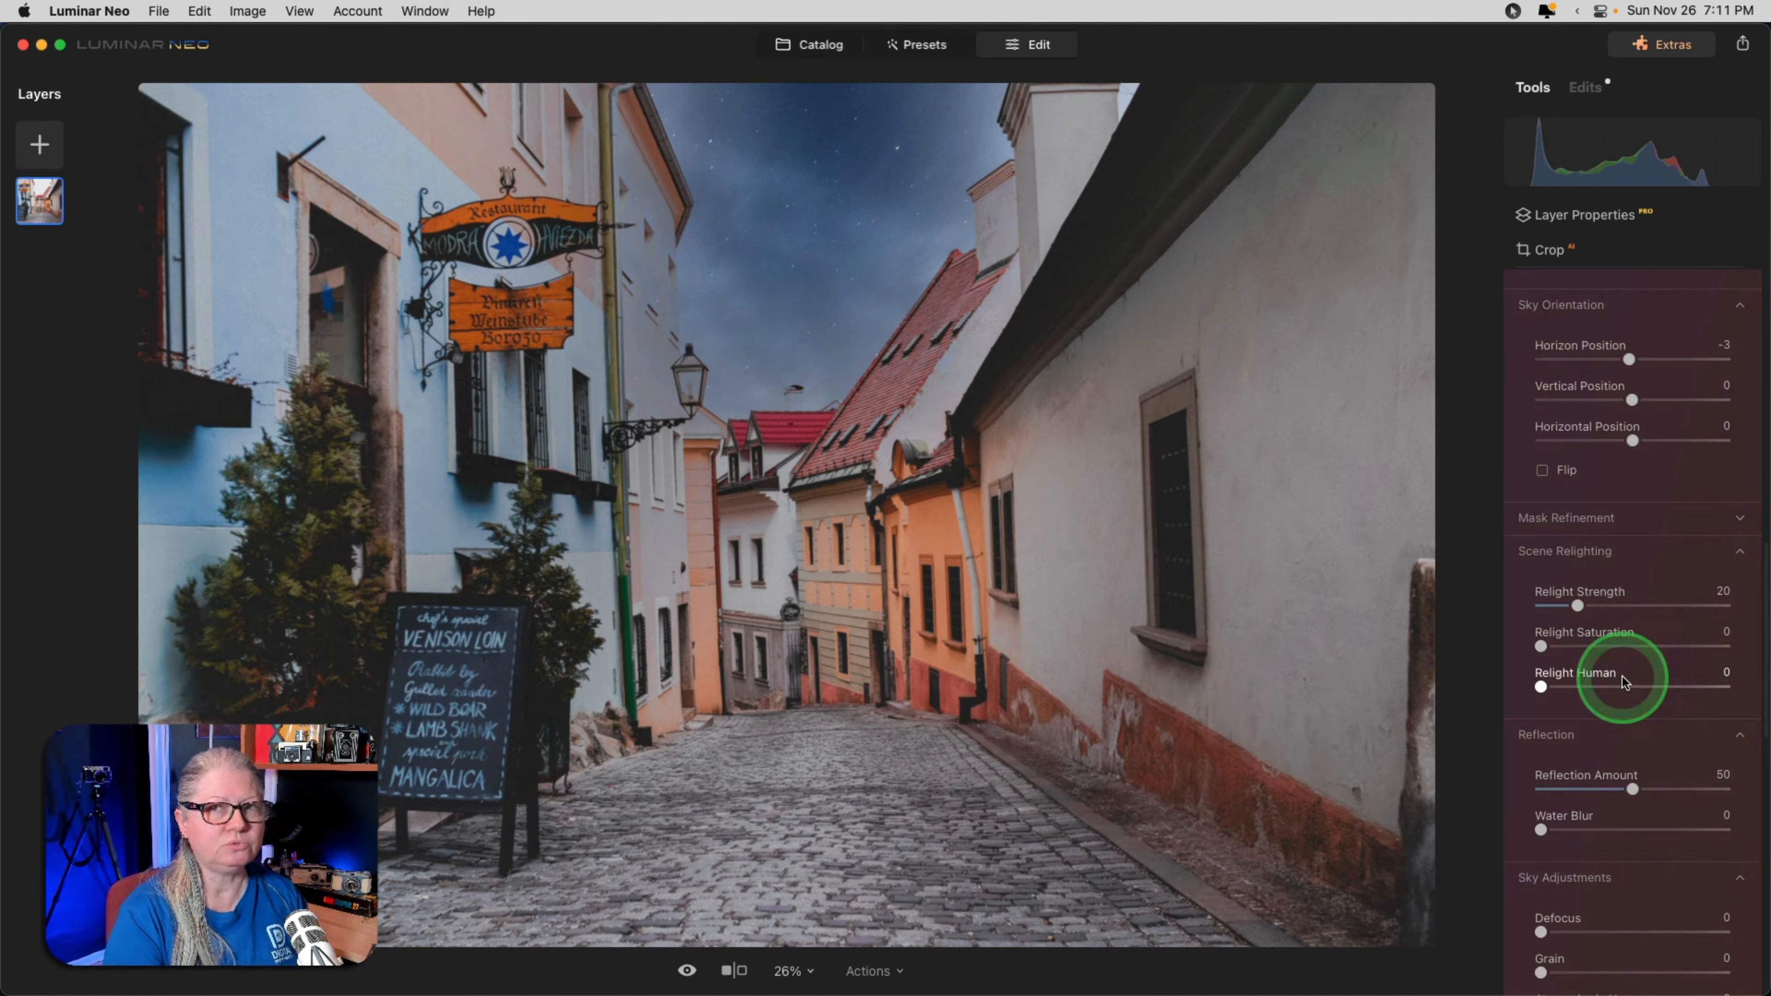
{"action": "left_click", "coordinate": [1585, 520]}
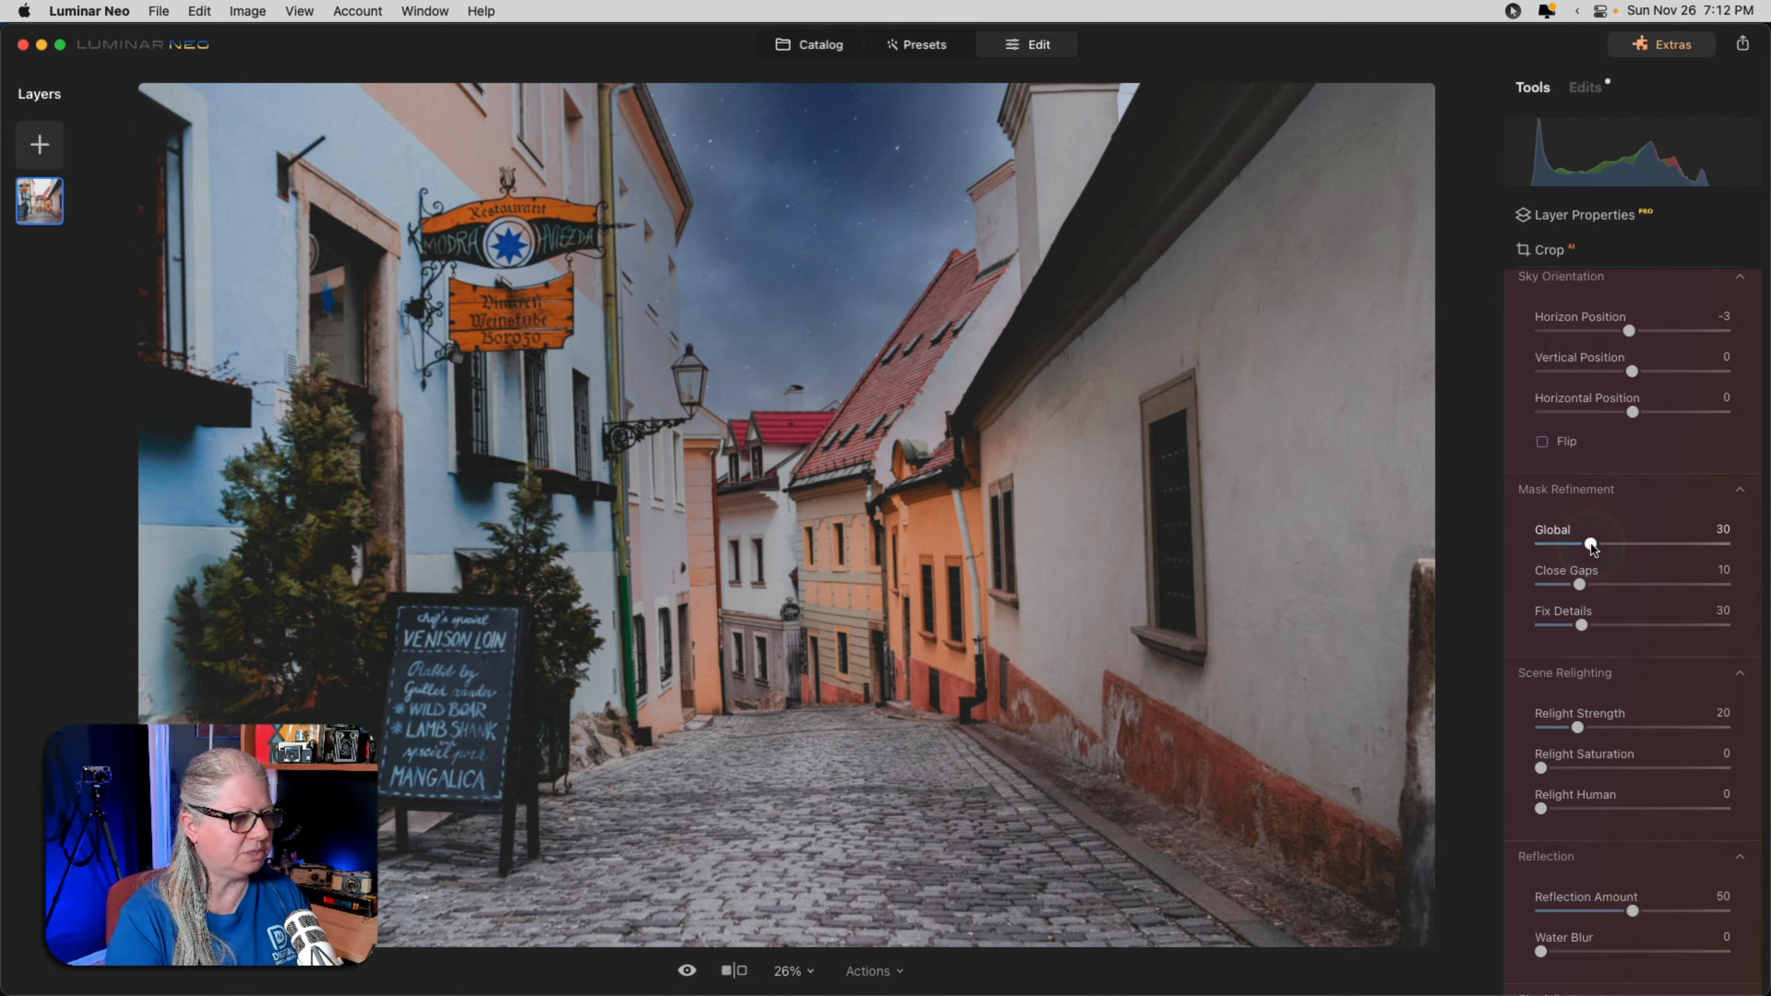
{"action": "left_click_drag", "start_coordinate": [1592, 544], "coordinate": [1724, 544]}
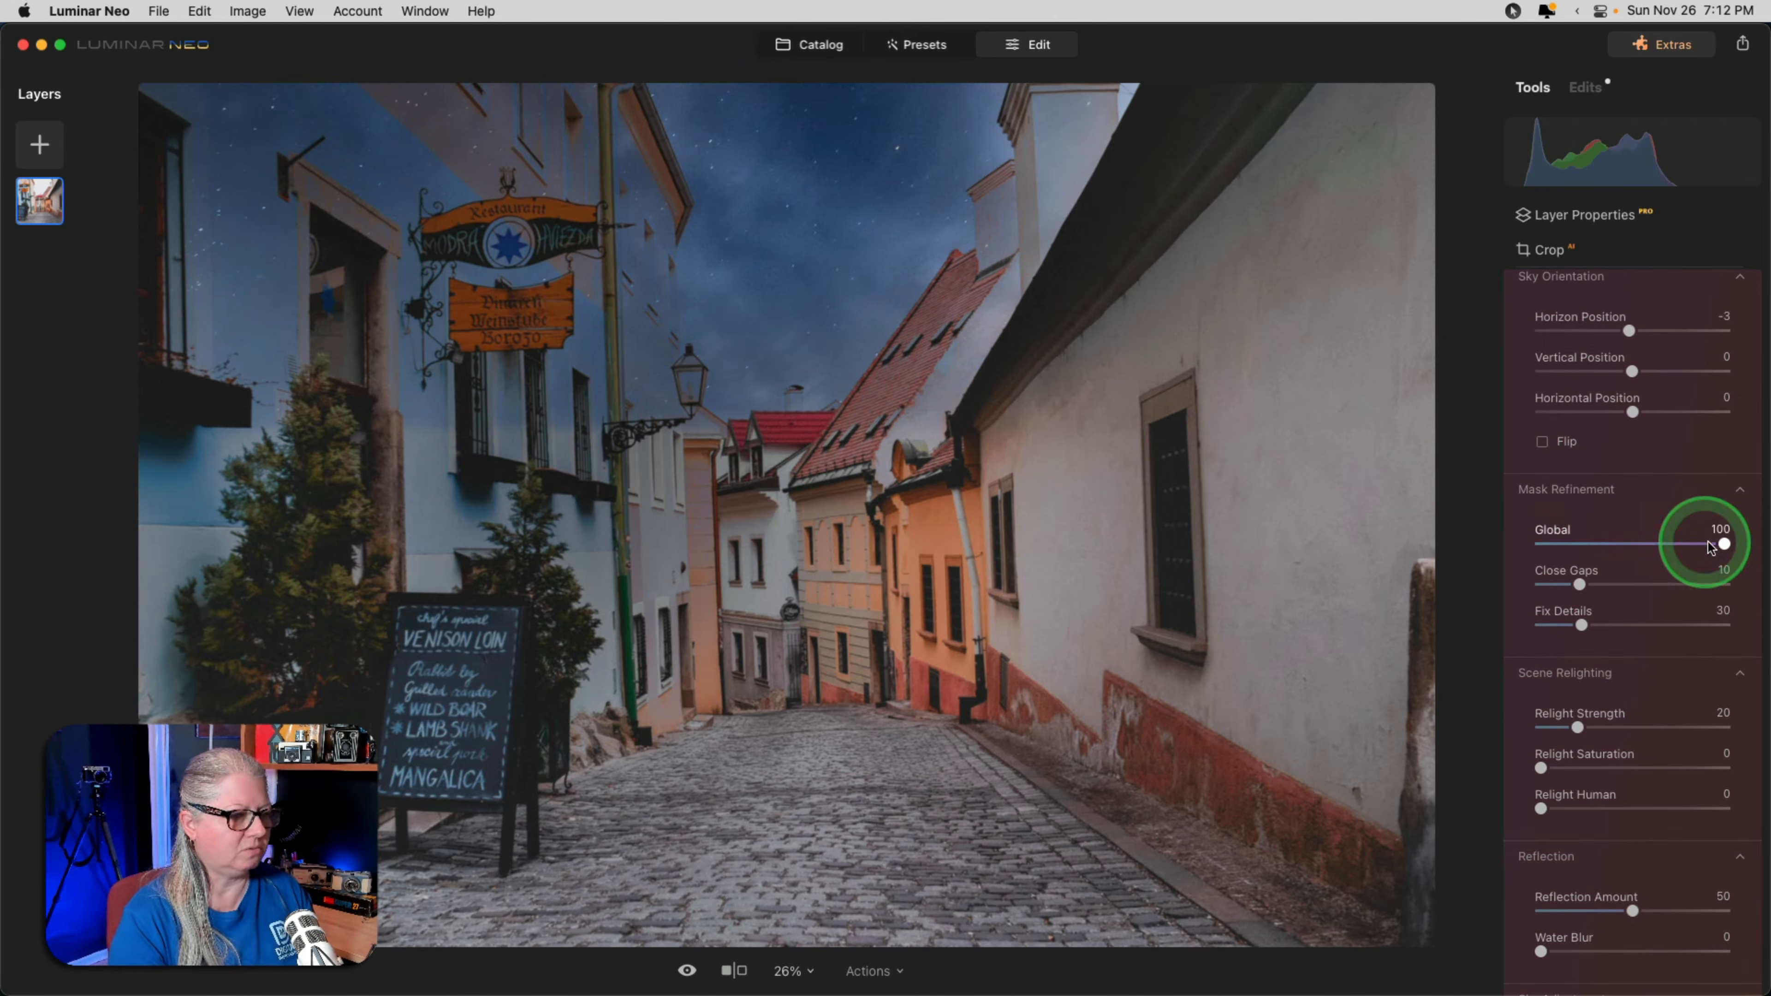
{"action": "left_click_drag", "start_coordinate": [1722, 543], "coordinate": [1558, 544]}
{"action": "double_click", "coordinate": [1570, 541]}
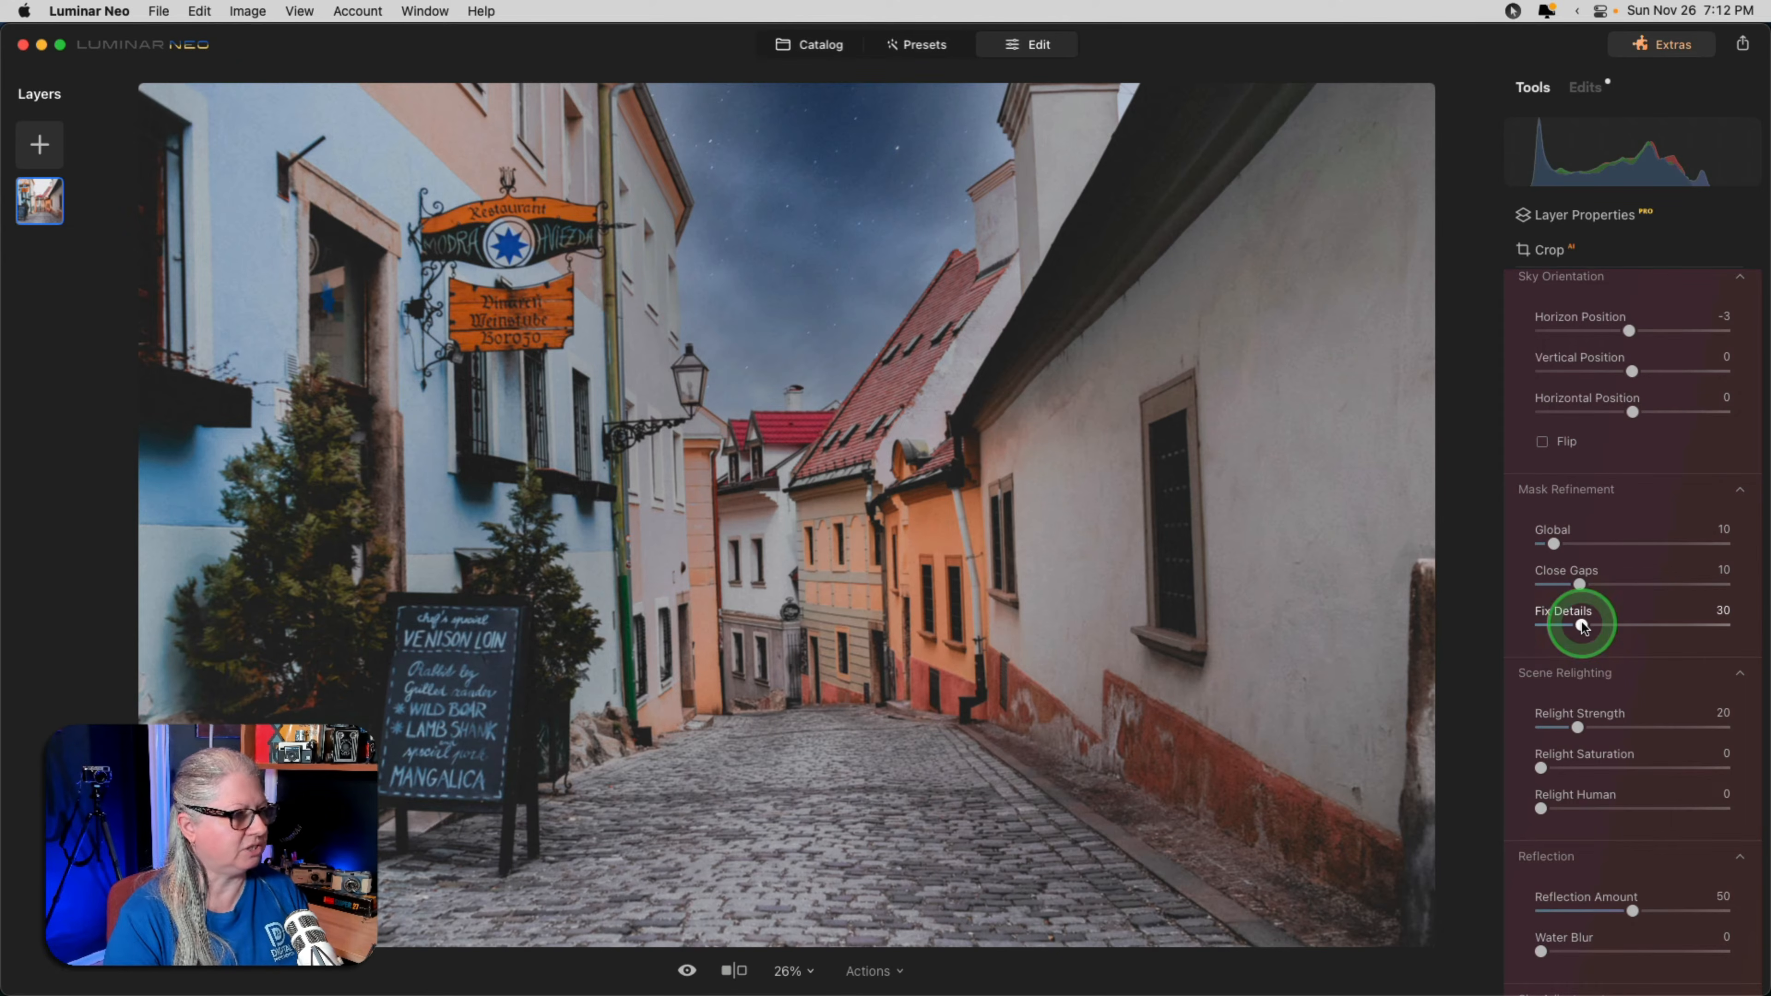
{"action": "left_click_drag", "start_coordinate": [1585, 626], "coordinate": [1673, 626]}
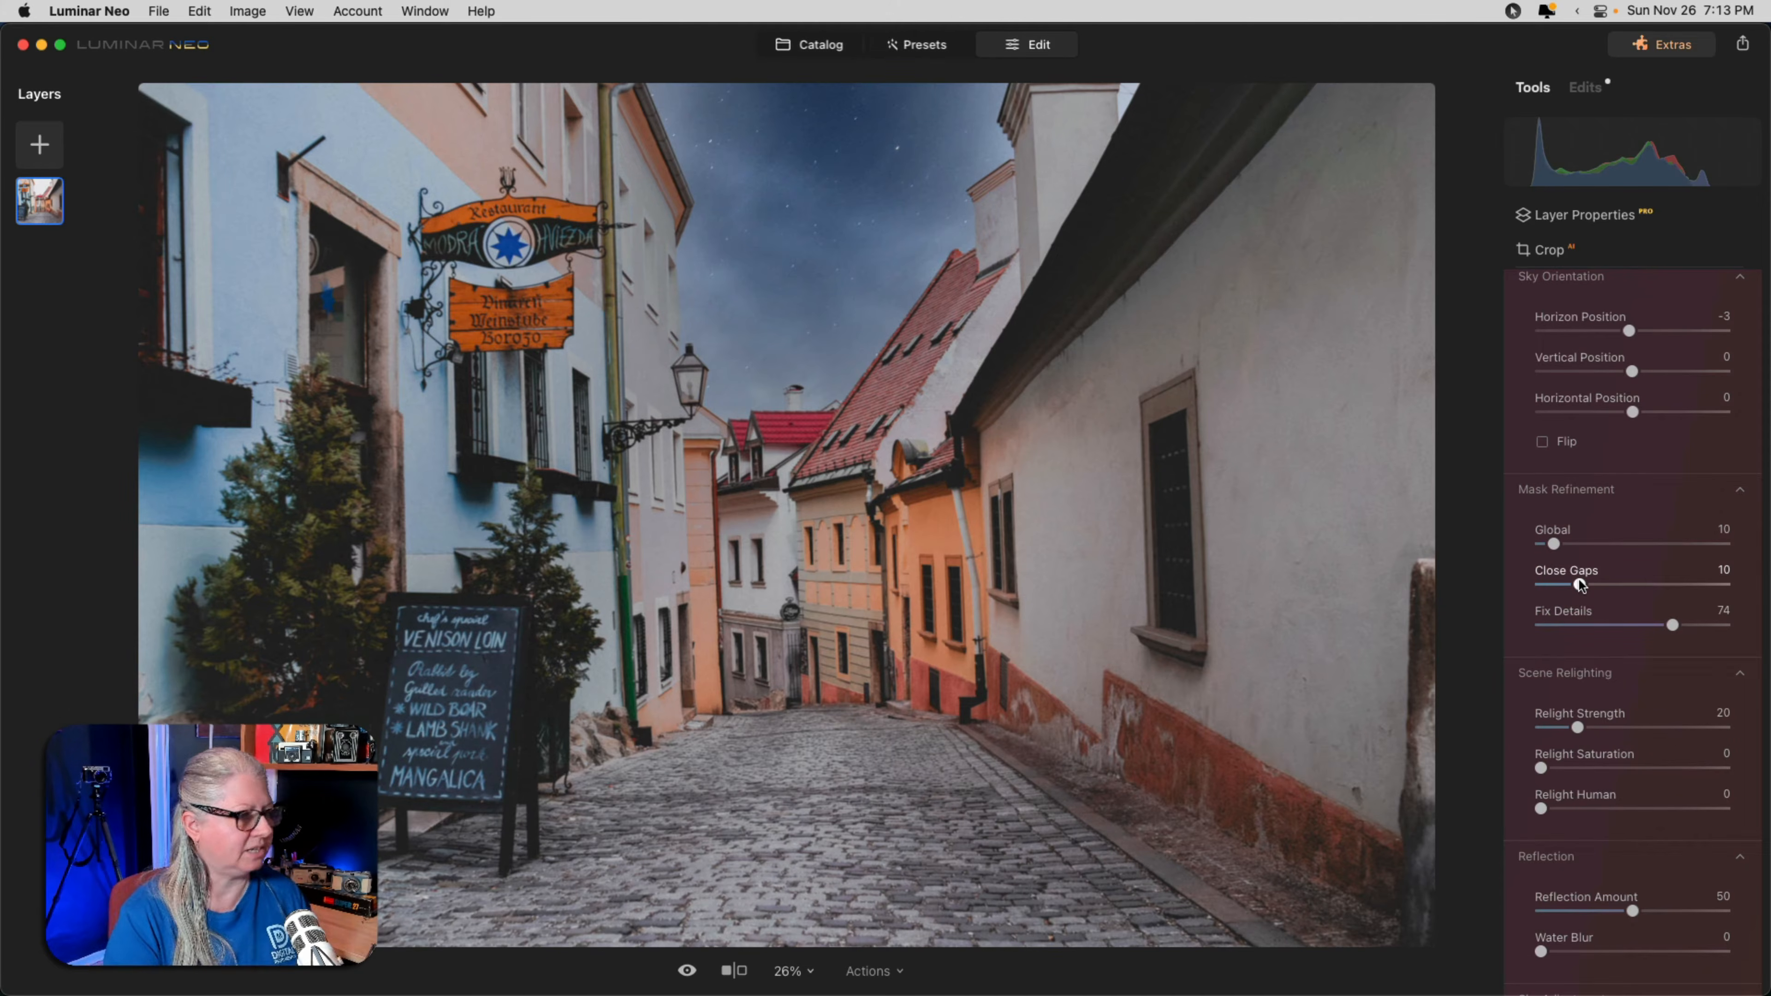
Inspect the sky mask edges at 100% around the chimneys, roofs, buildings and street lamp, and return to the full view.
{"action": "left_click", "coordinate": [1002, 170]}
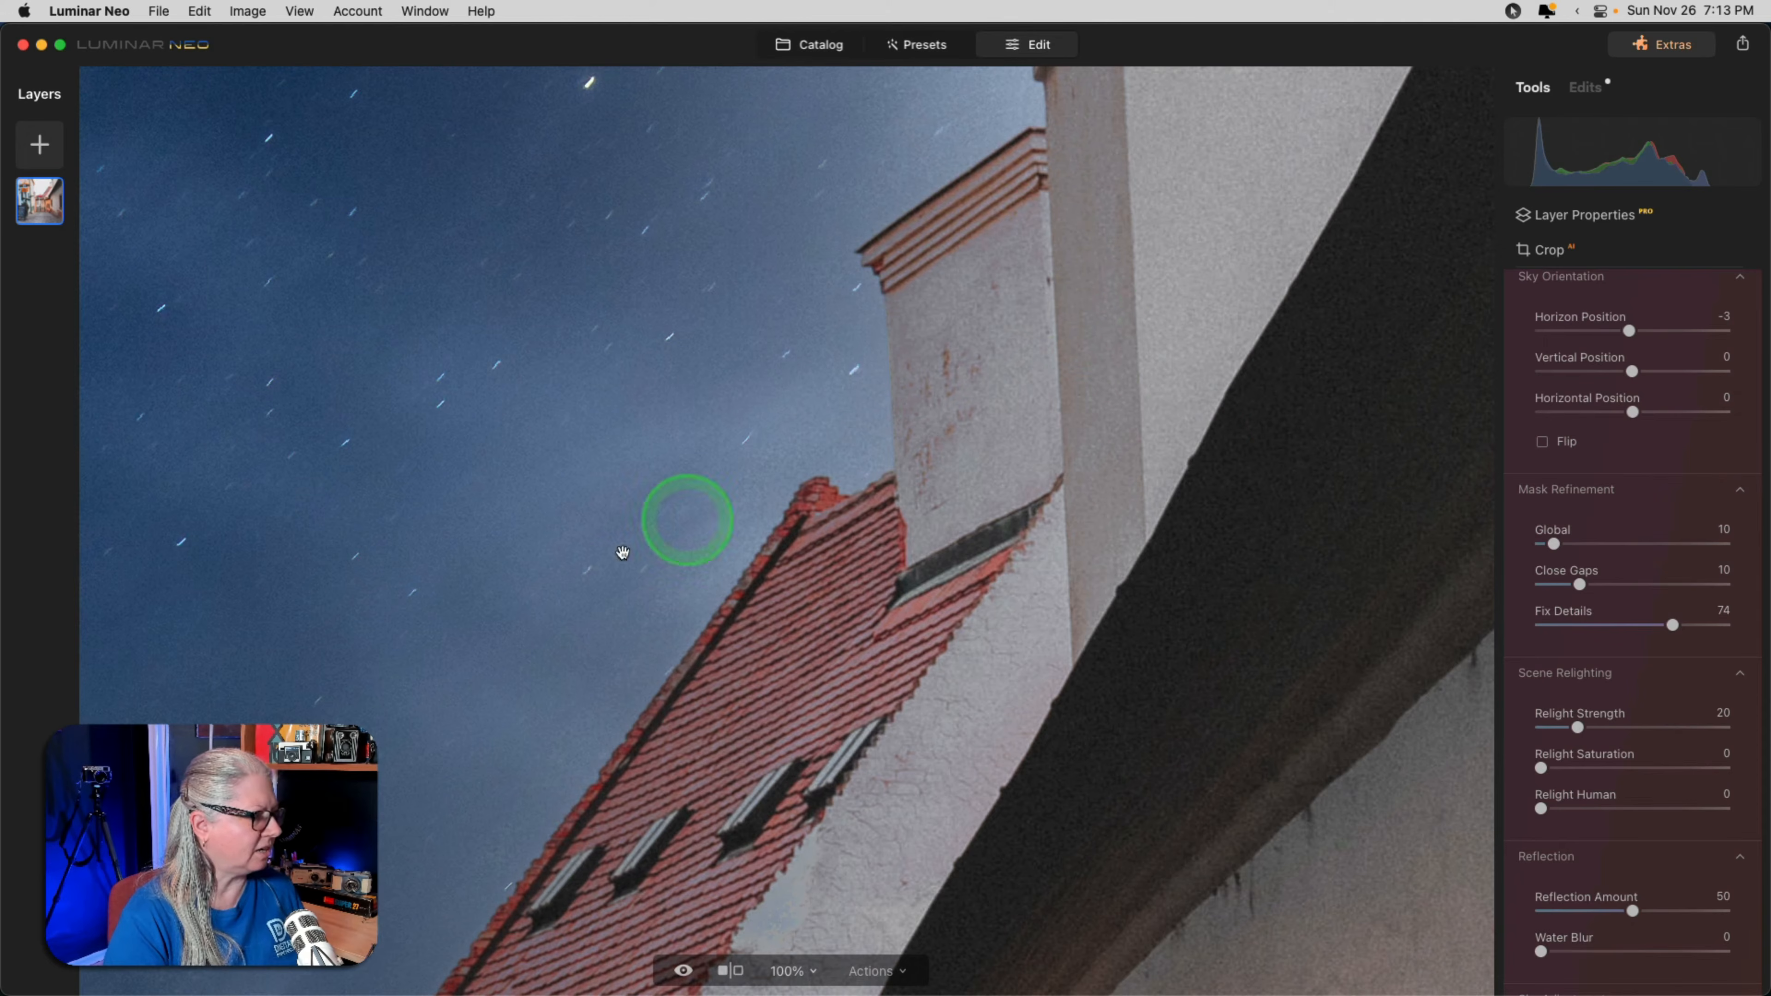
{"action": "left_click_drag", "start_coordinate": [1032, 387], "coordinate": [822, 665]}
{"action": "left_click_drag", "start_coordinate": [991, 450], "coordinate": [875, 451]}
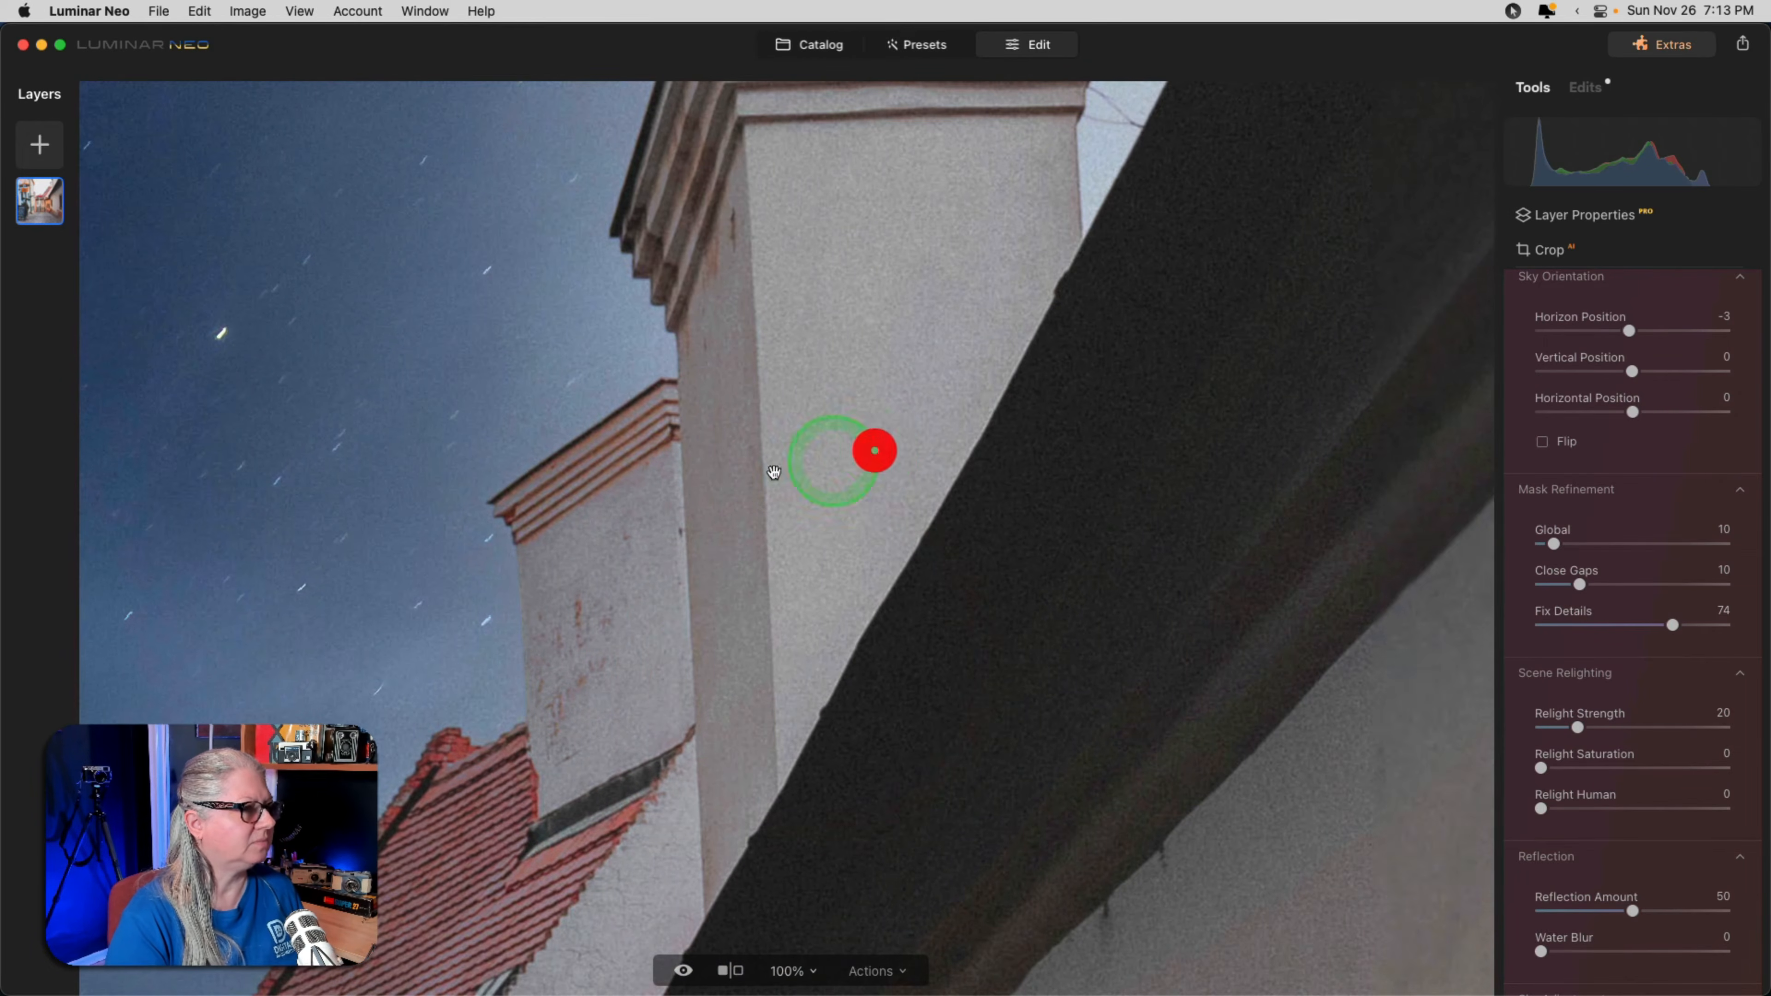
{"action": "left_click_drag", "start_coordinate": [774, 472], "coordinate": [1708, 415]}
{"action": "left_click_drag", "start_coordinate": [839, 474], "coordinate": [1032, 227]}
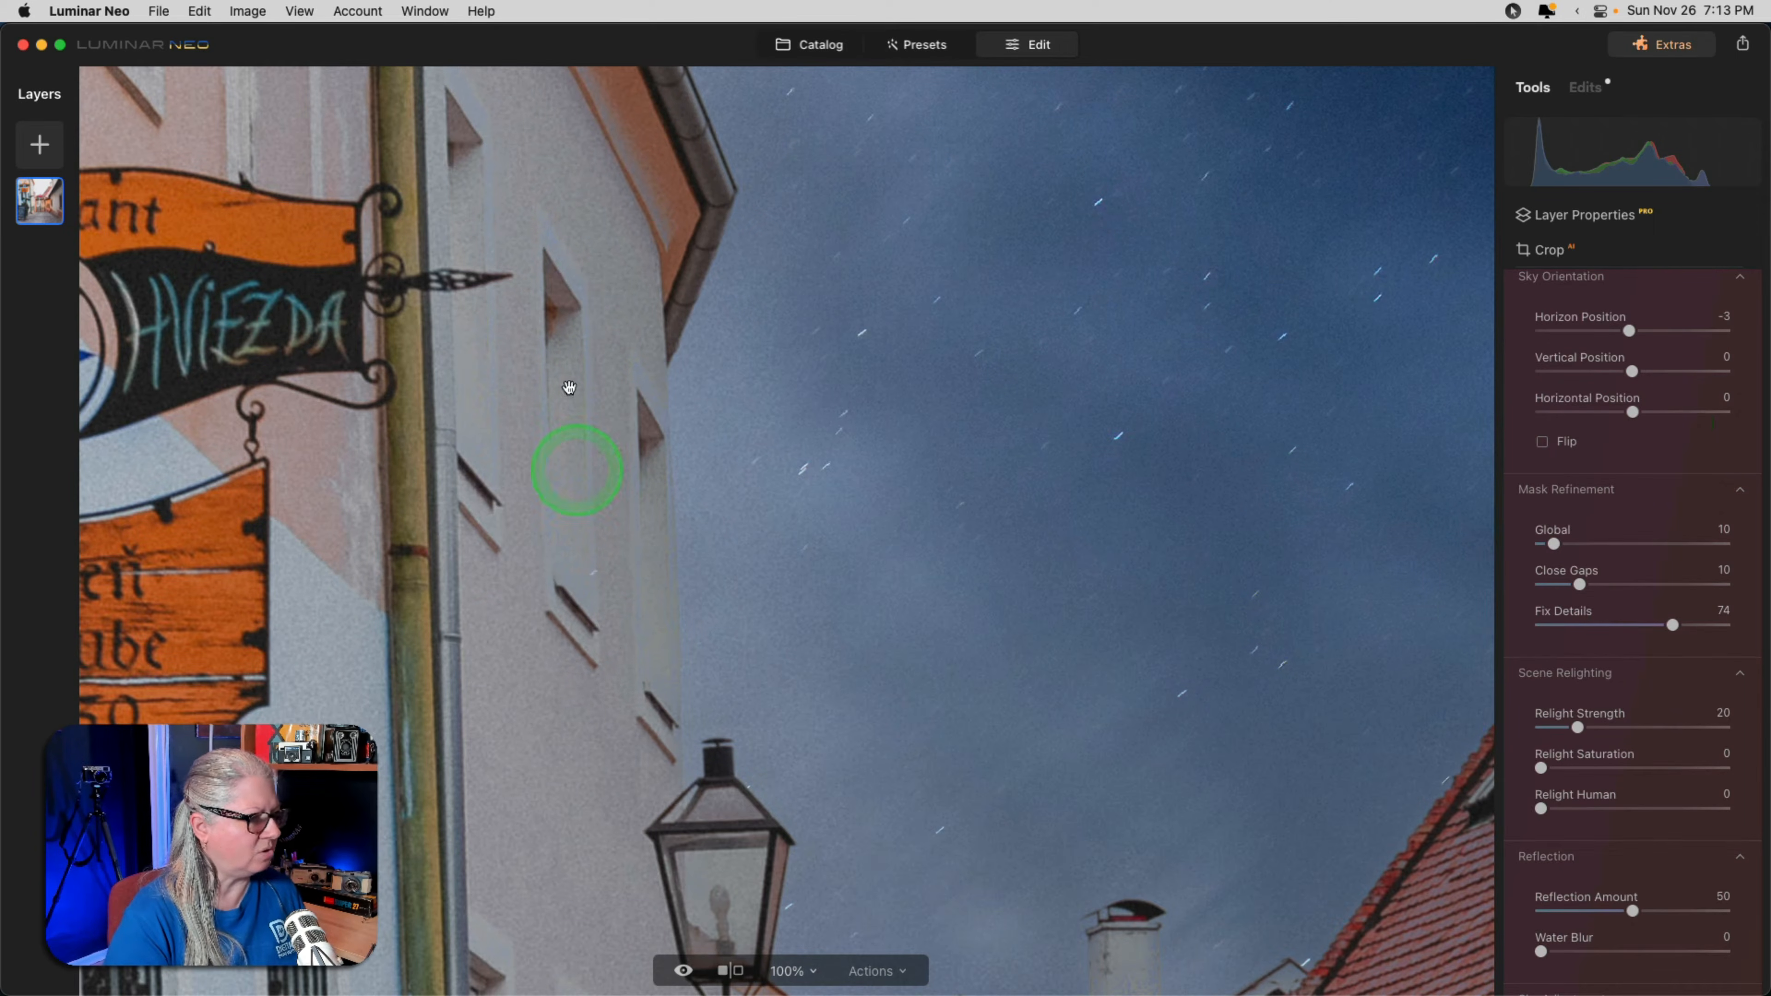
{"action": "left_click", "coordinate": [534, 643]}
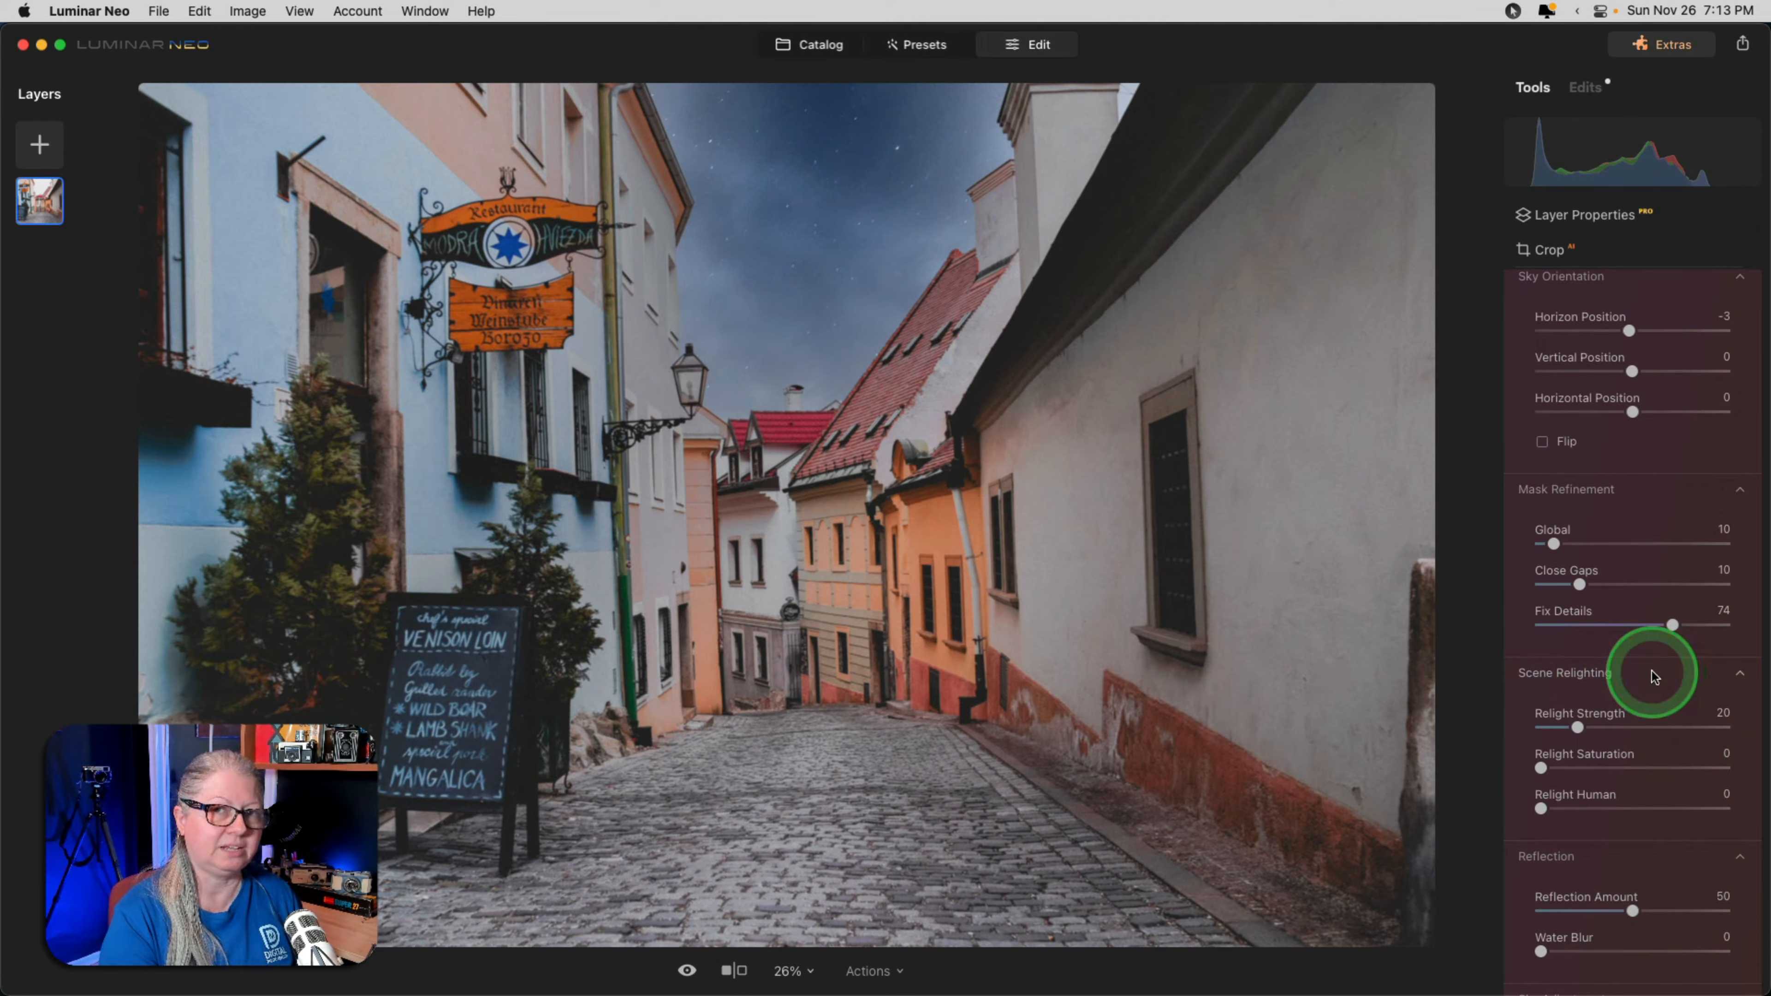
Darken the scene with Relight Strength 91 and Relight Saturation 39, and collapse the Reflection settings.
{"action": "left_click_drag", "start_coordinate": [1578, 728], "coordinate": [1686, 726]}
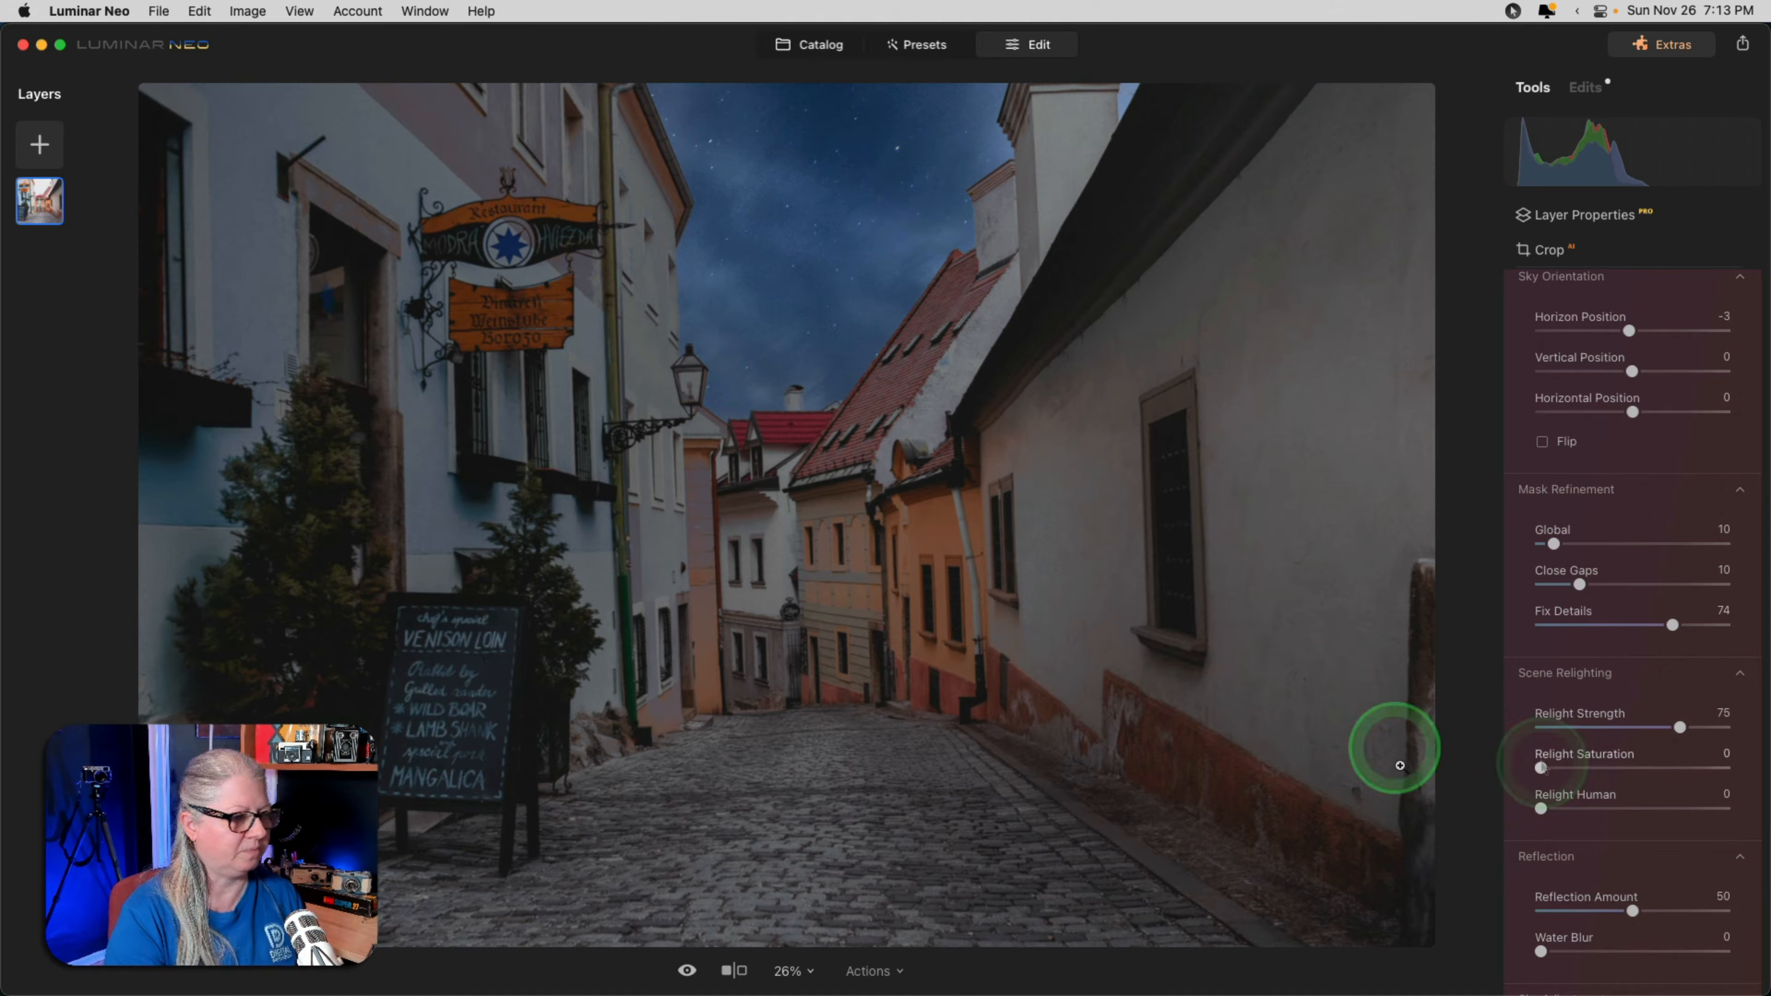
{"action": "left_click_drag", "start_coordinate": [1543, 768], "coordinate": [1612, 767]}
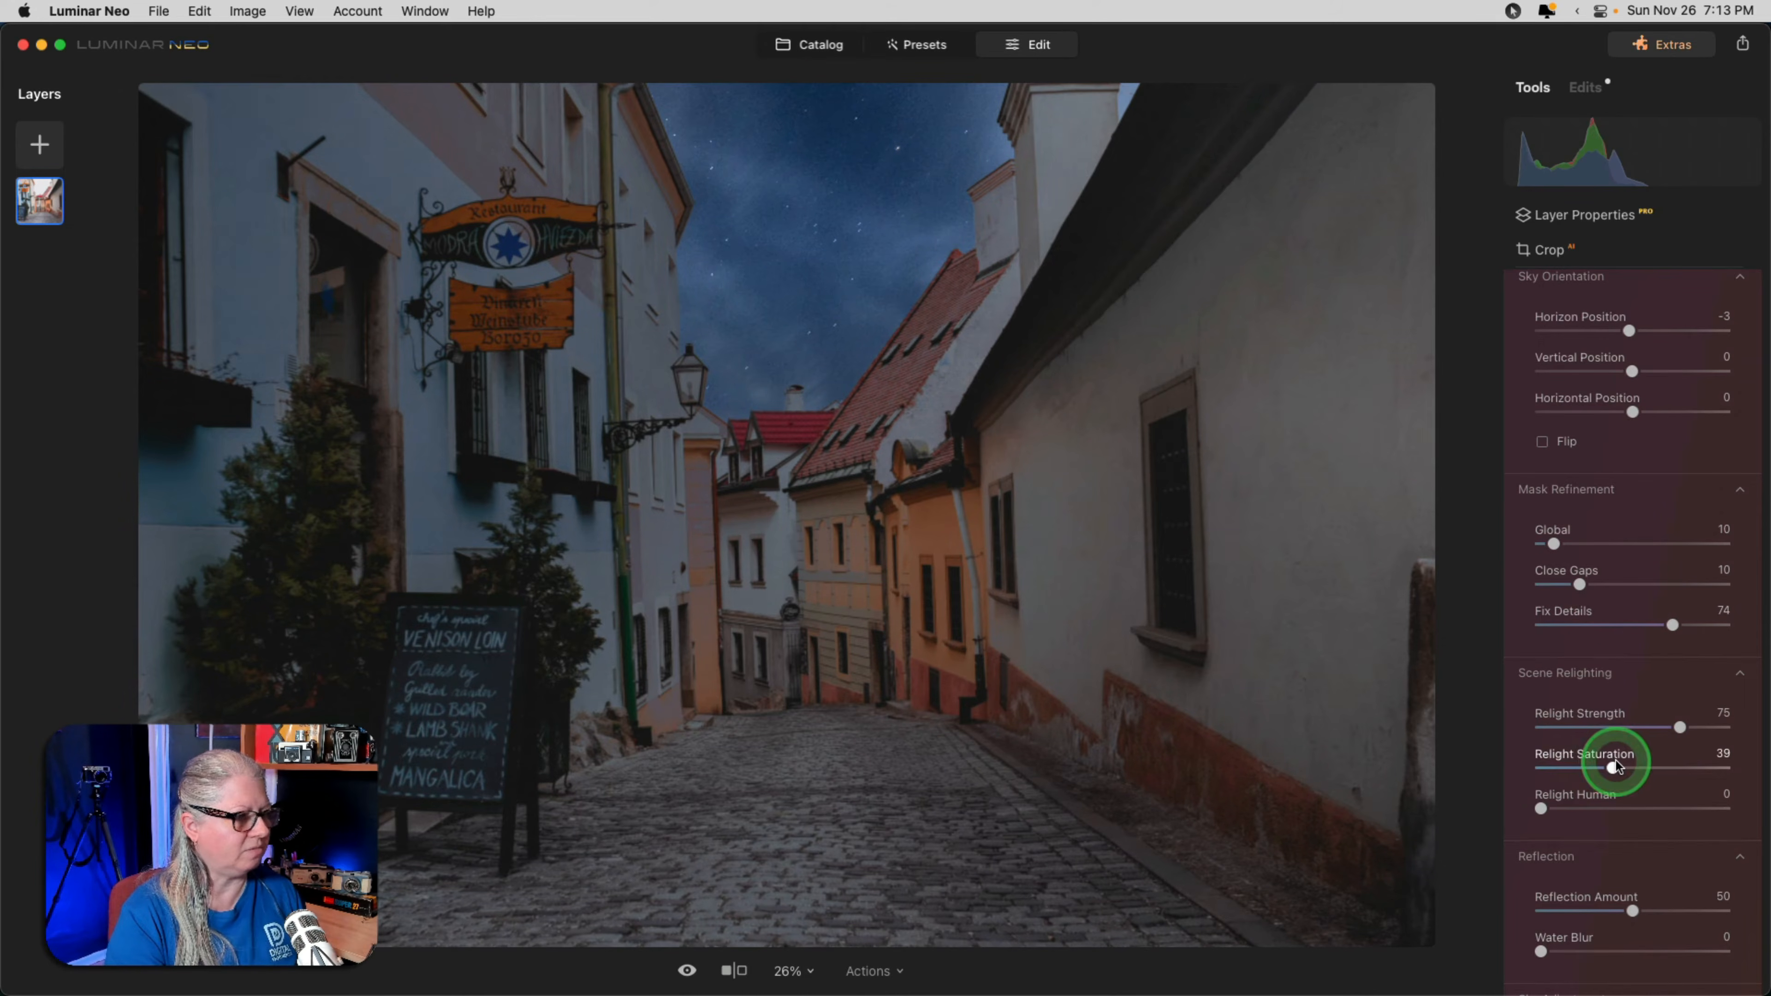
{"action": "left_click", "coordinate": [1542, 911]}
{"action": "left_click", "coordinate": [1552, 860]}
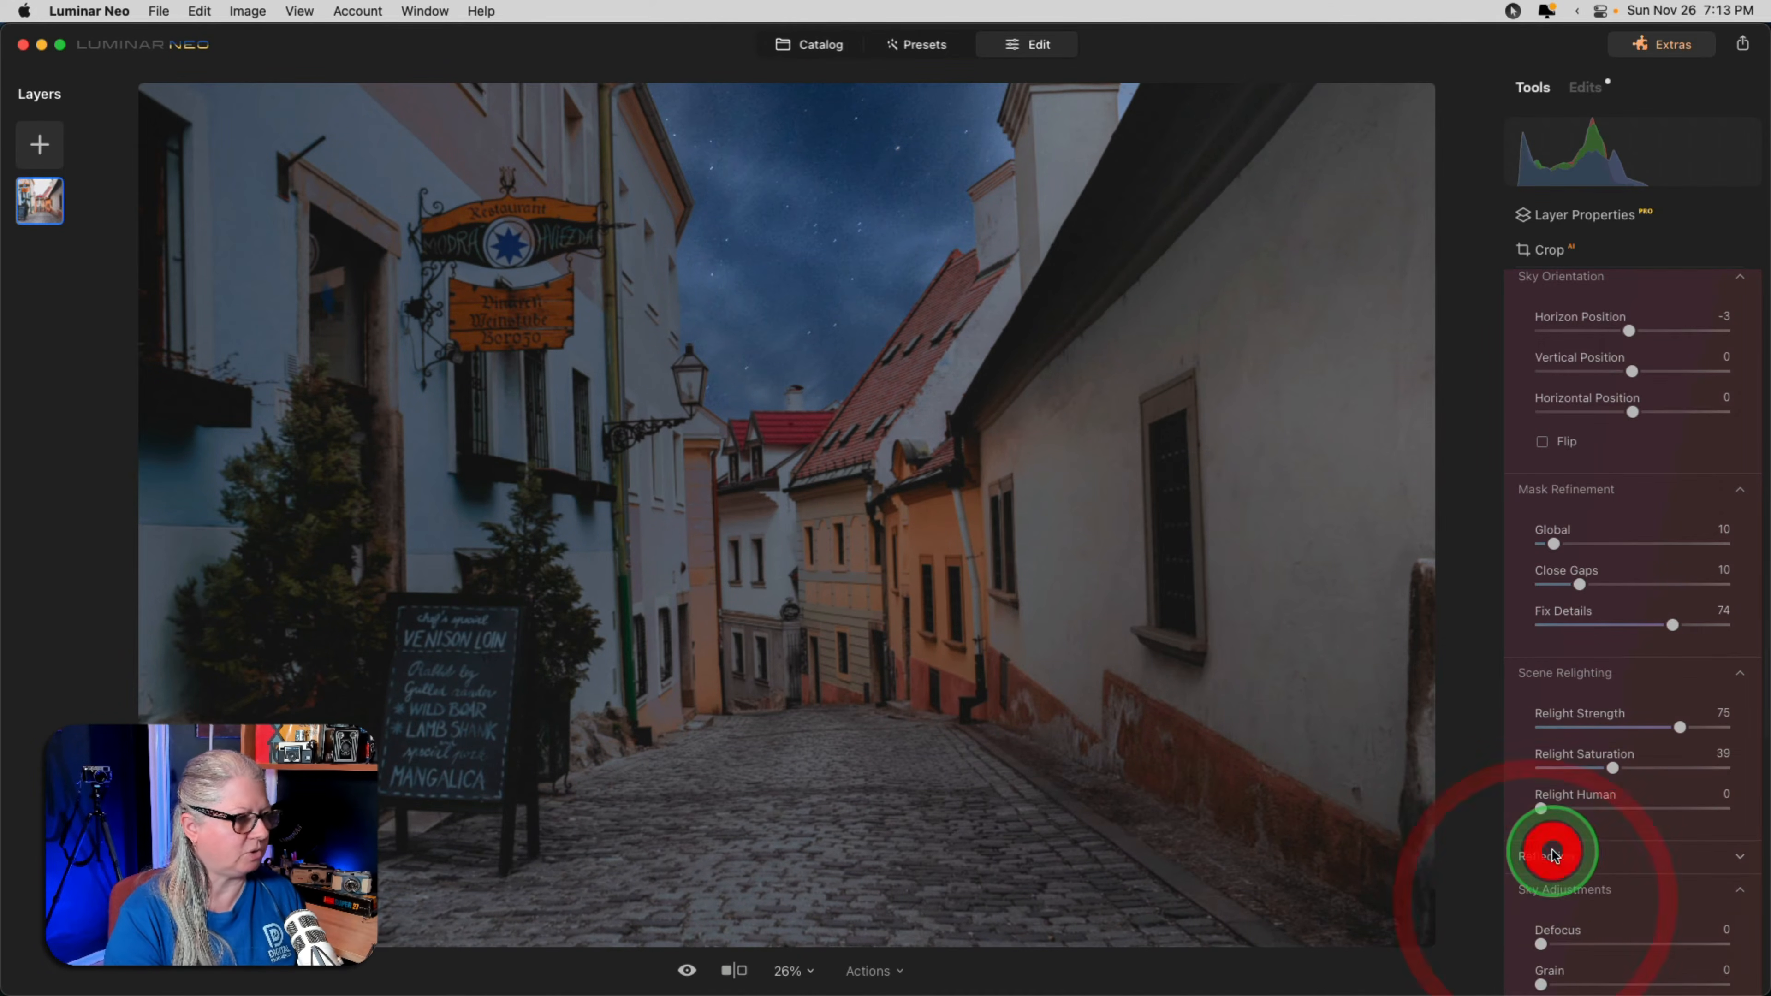
{"action": "left_click_drag", "start_coordinate": [1652, 717], "coordinate": [1713, 727]}
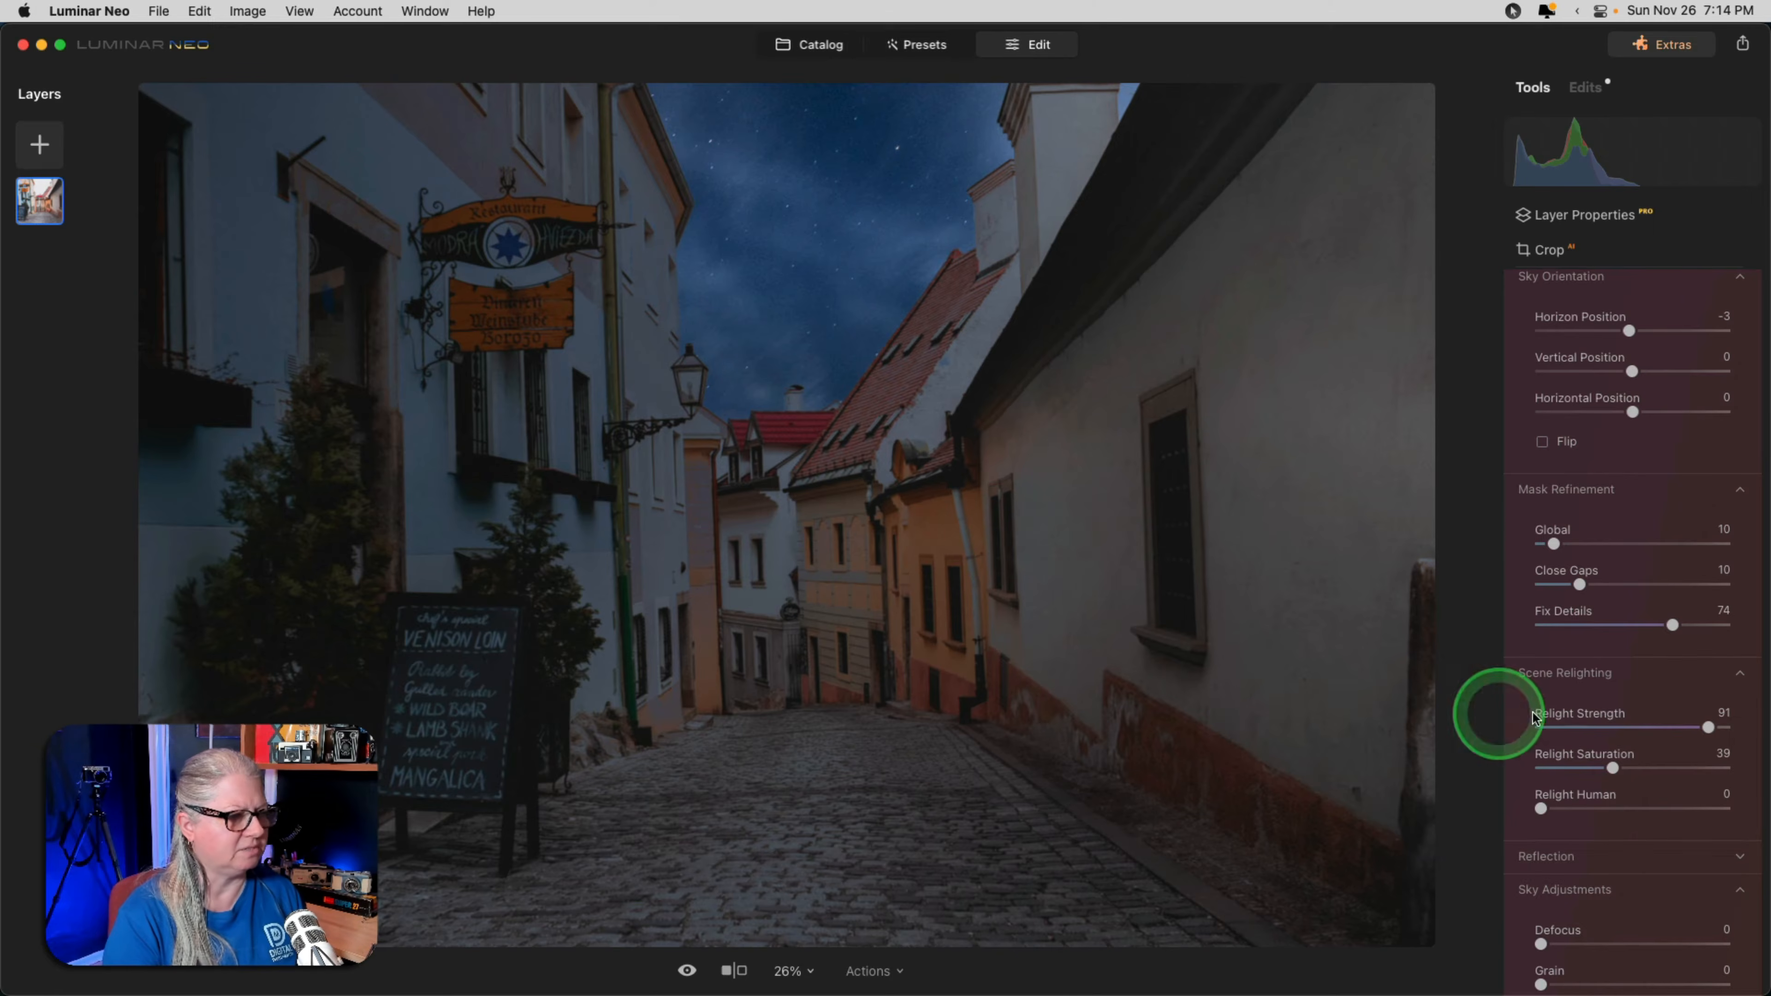
Set the mask refinement to Global 16, Close Gaps 31 and Fix Details 93, and flip the sky with horizontal position 25.
{"action": "left_click_drag", "start_coordinate": [1552, 542], "coordinate": [1564, 539]}
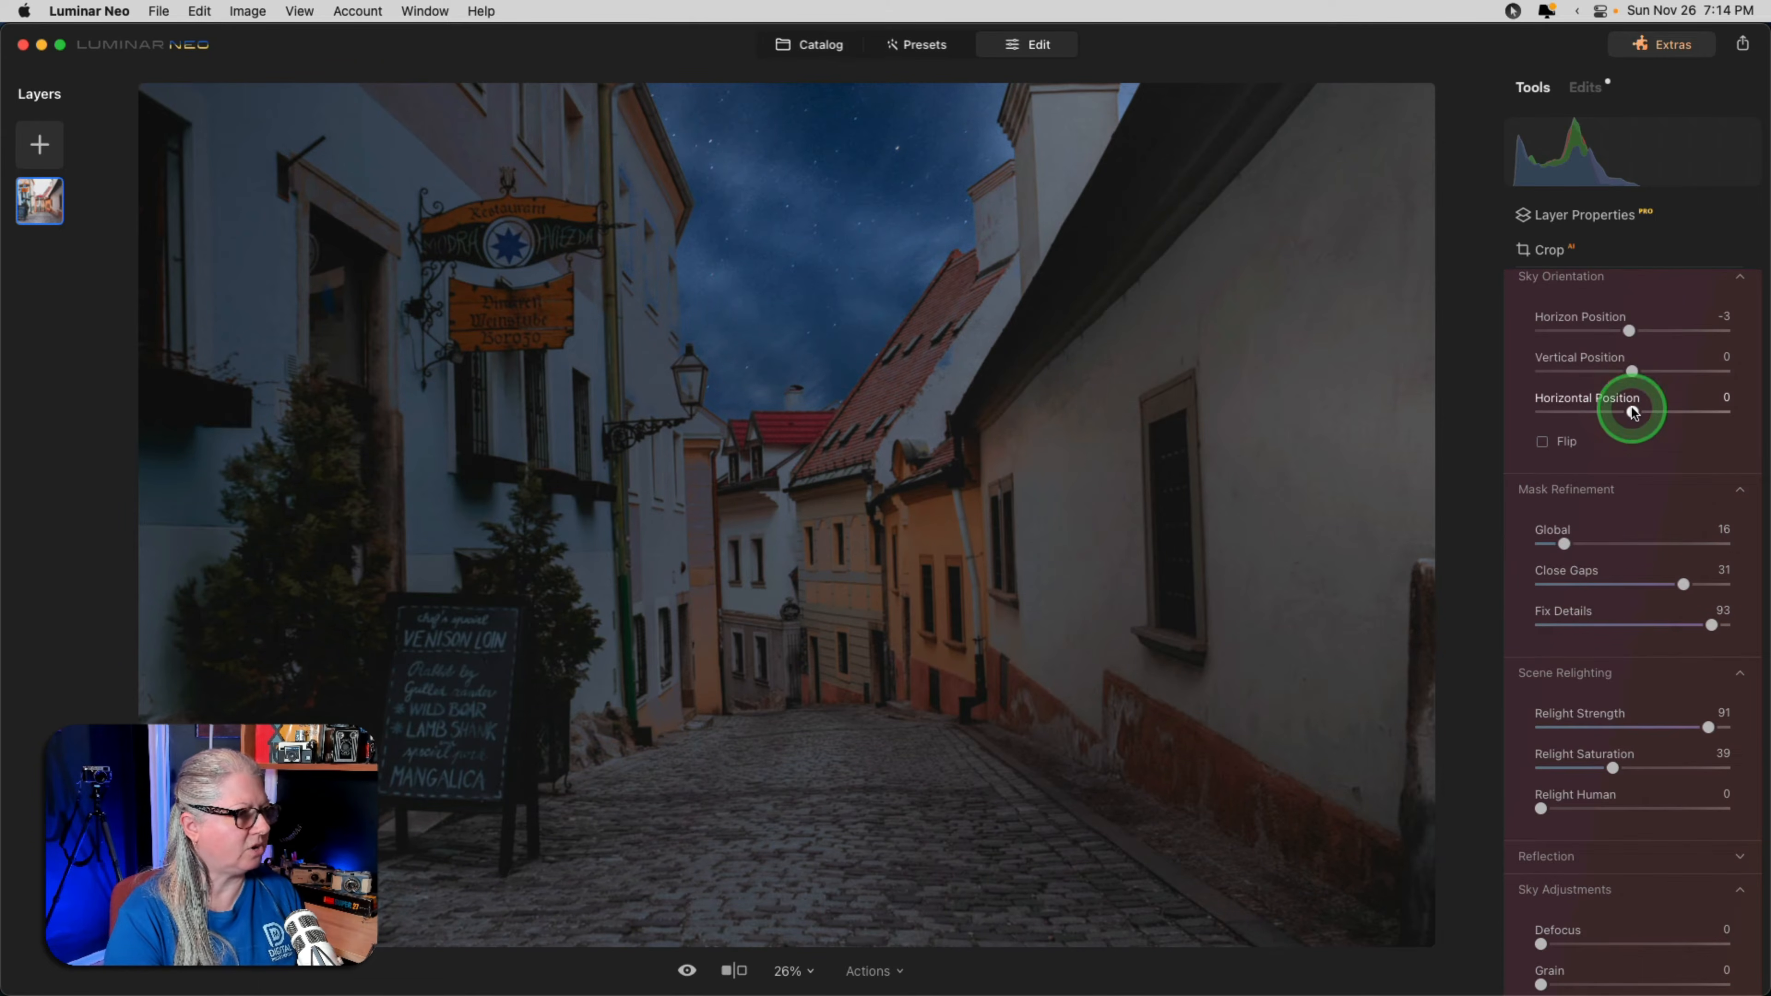
{"action": "left_click_drag", "start_coordinate": [1630, 411], "coordinate": [1657, 411]}
{"action": "left_click", "coordinate": [1542, 441]}
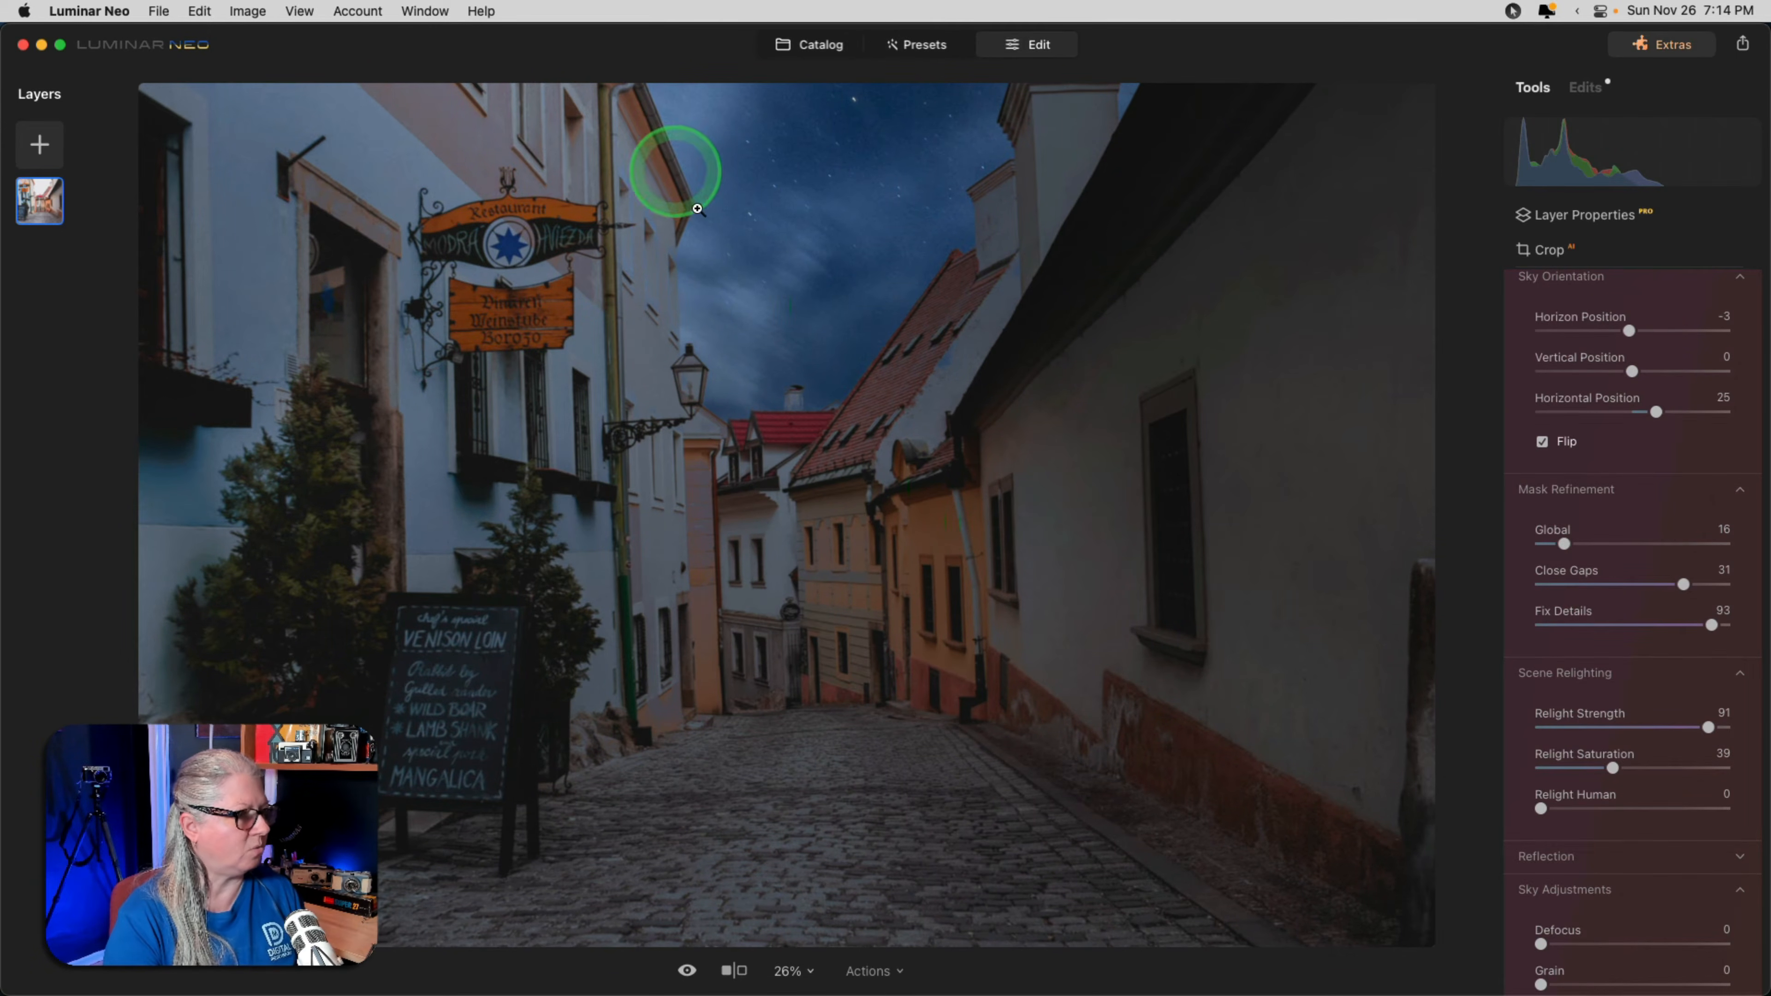
Try the sky's Warmth at -100 and its Brightness at -100, resetting each adjustment to 0.
{"action": "scroll", "coordinate": [1633, 775], "scroll_direction": "down", "scroll_amount": 5}
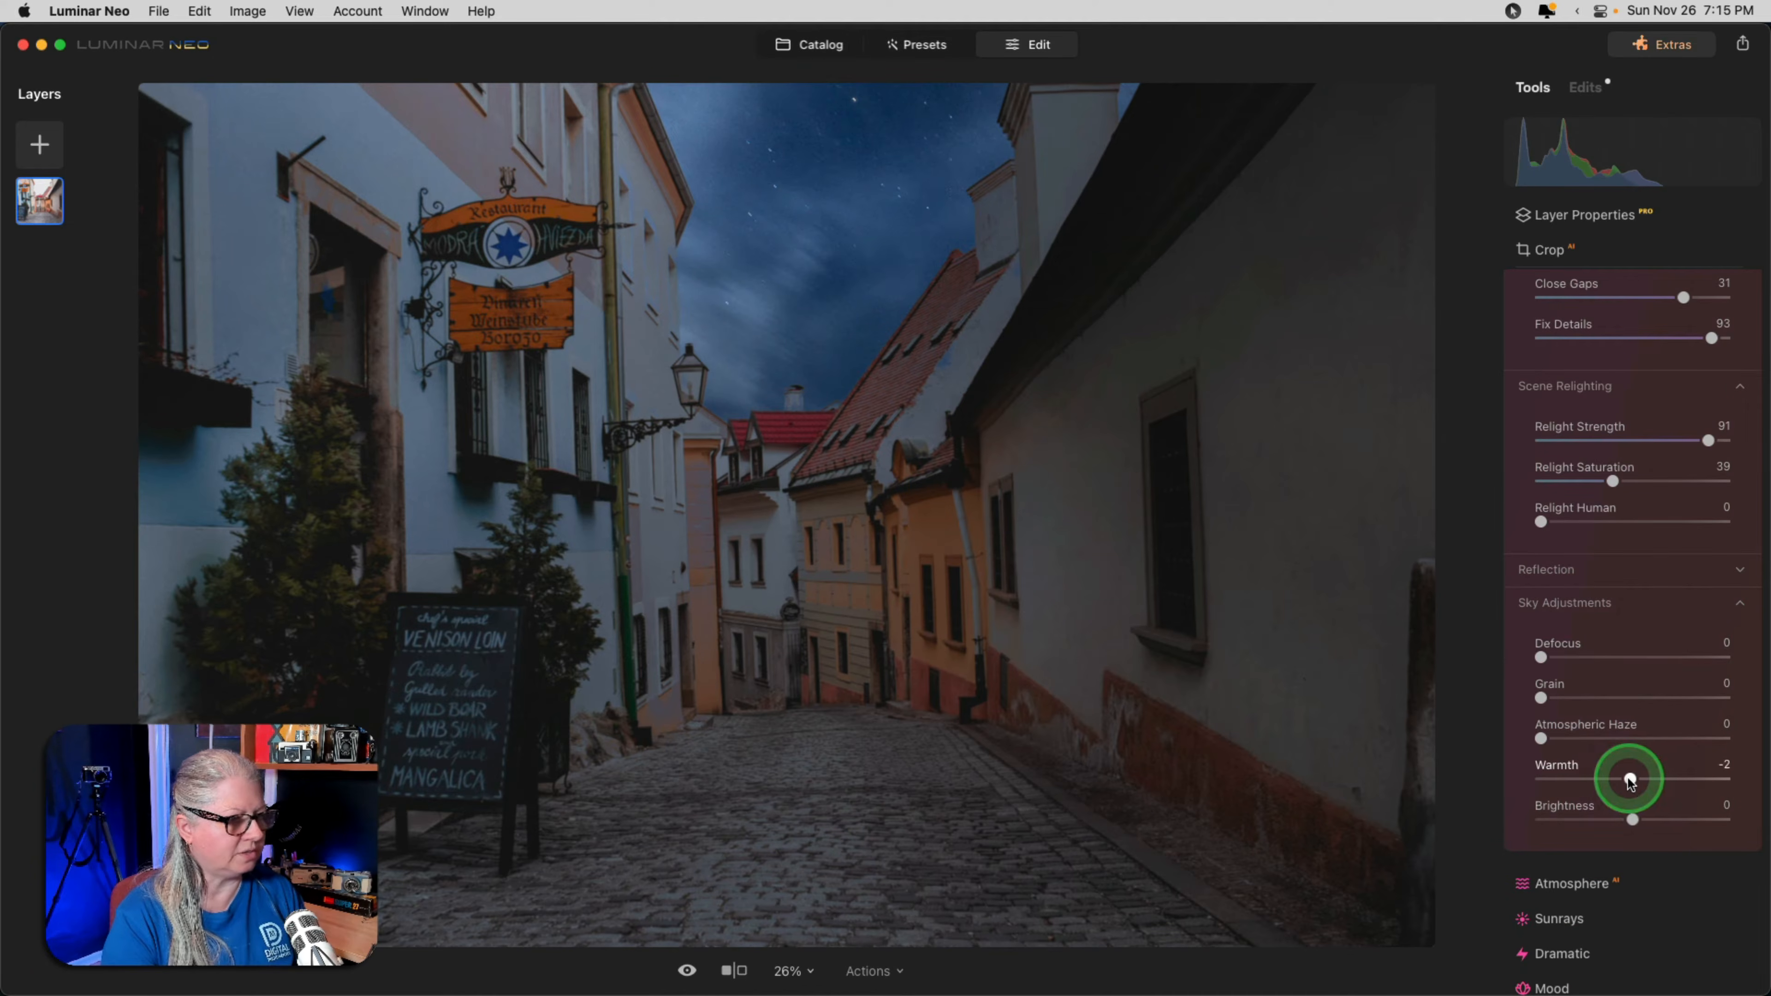
{"action": "left_click_drag", "start_coordinate": [1630, 780], "coordinate": [1513, 771]}
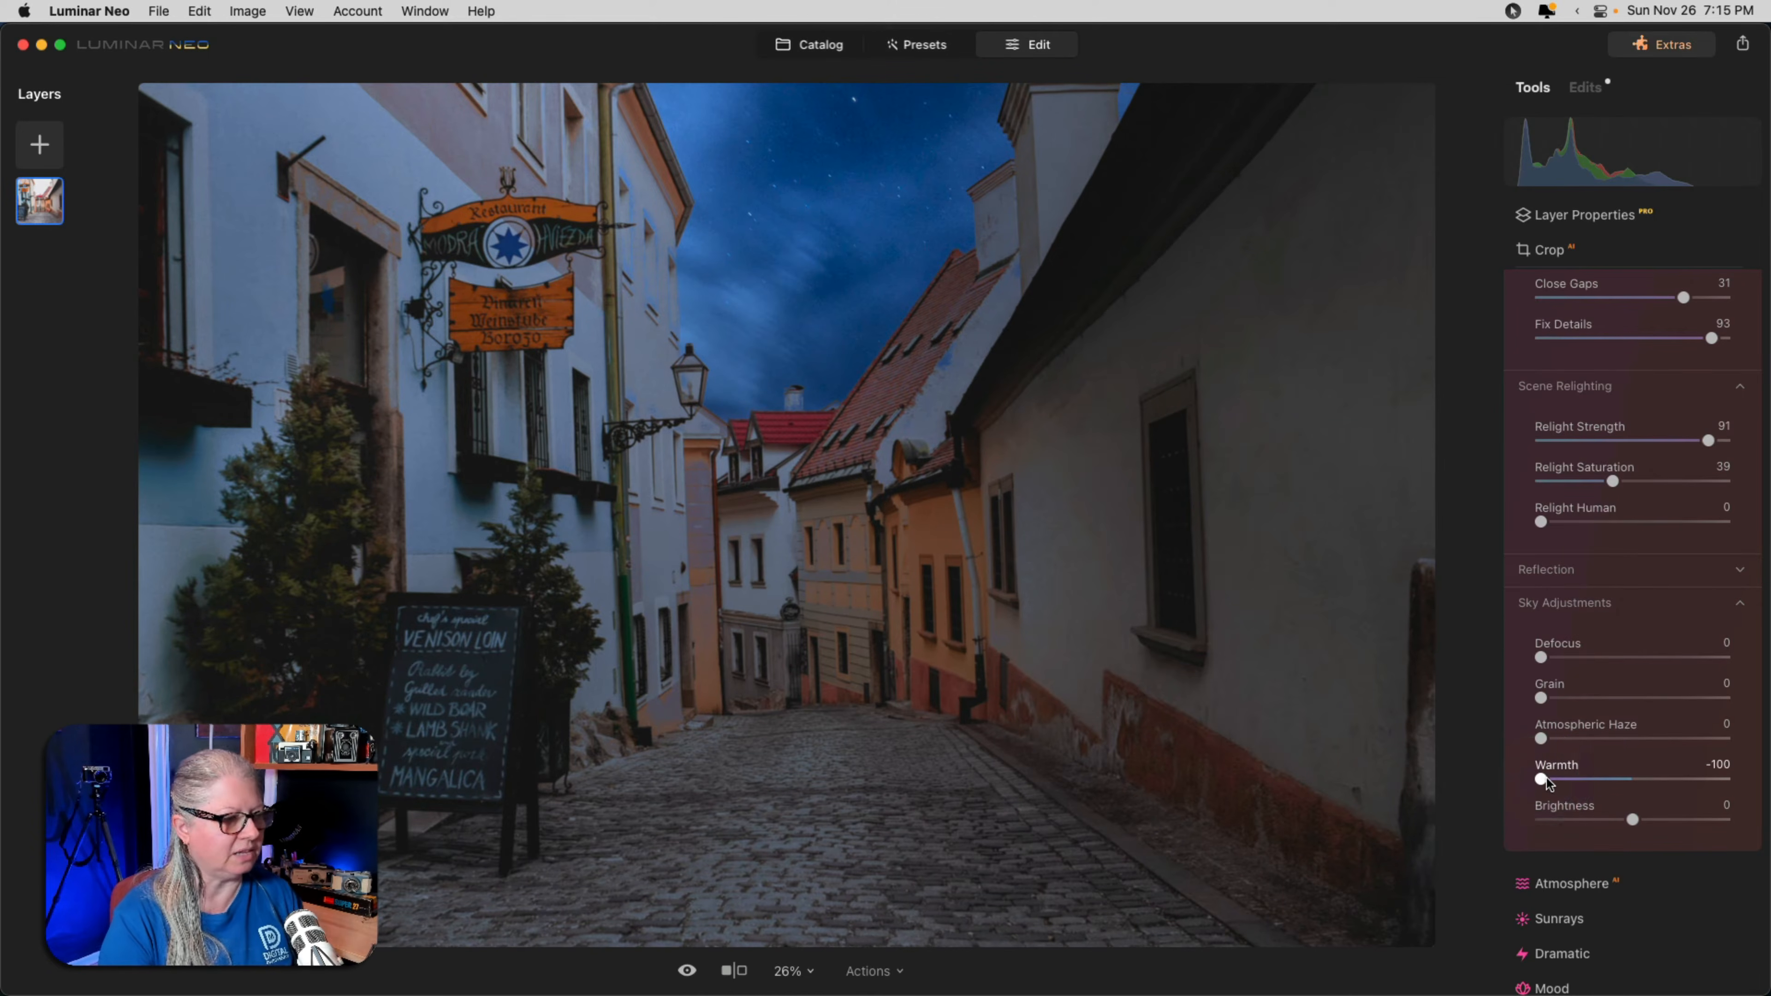
{"action": "left_click_drag", "start_coordinate": [1545, 778], "coordinate": [1634, 822]}
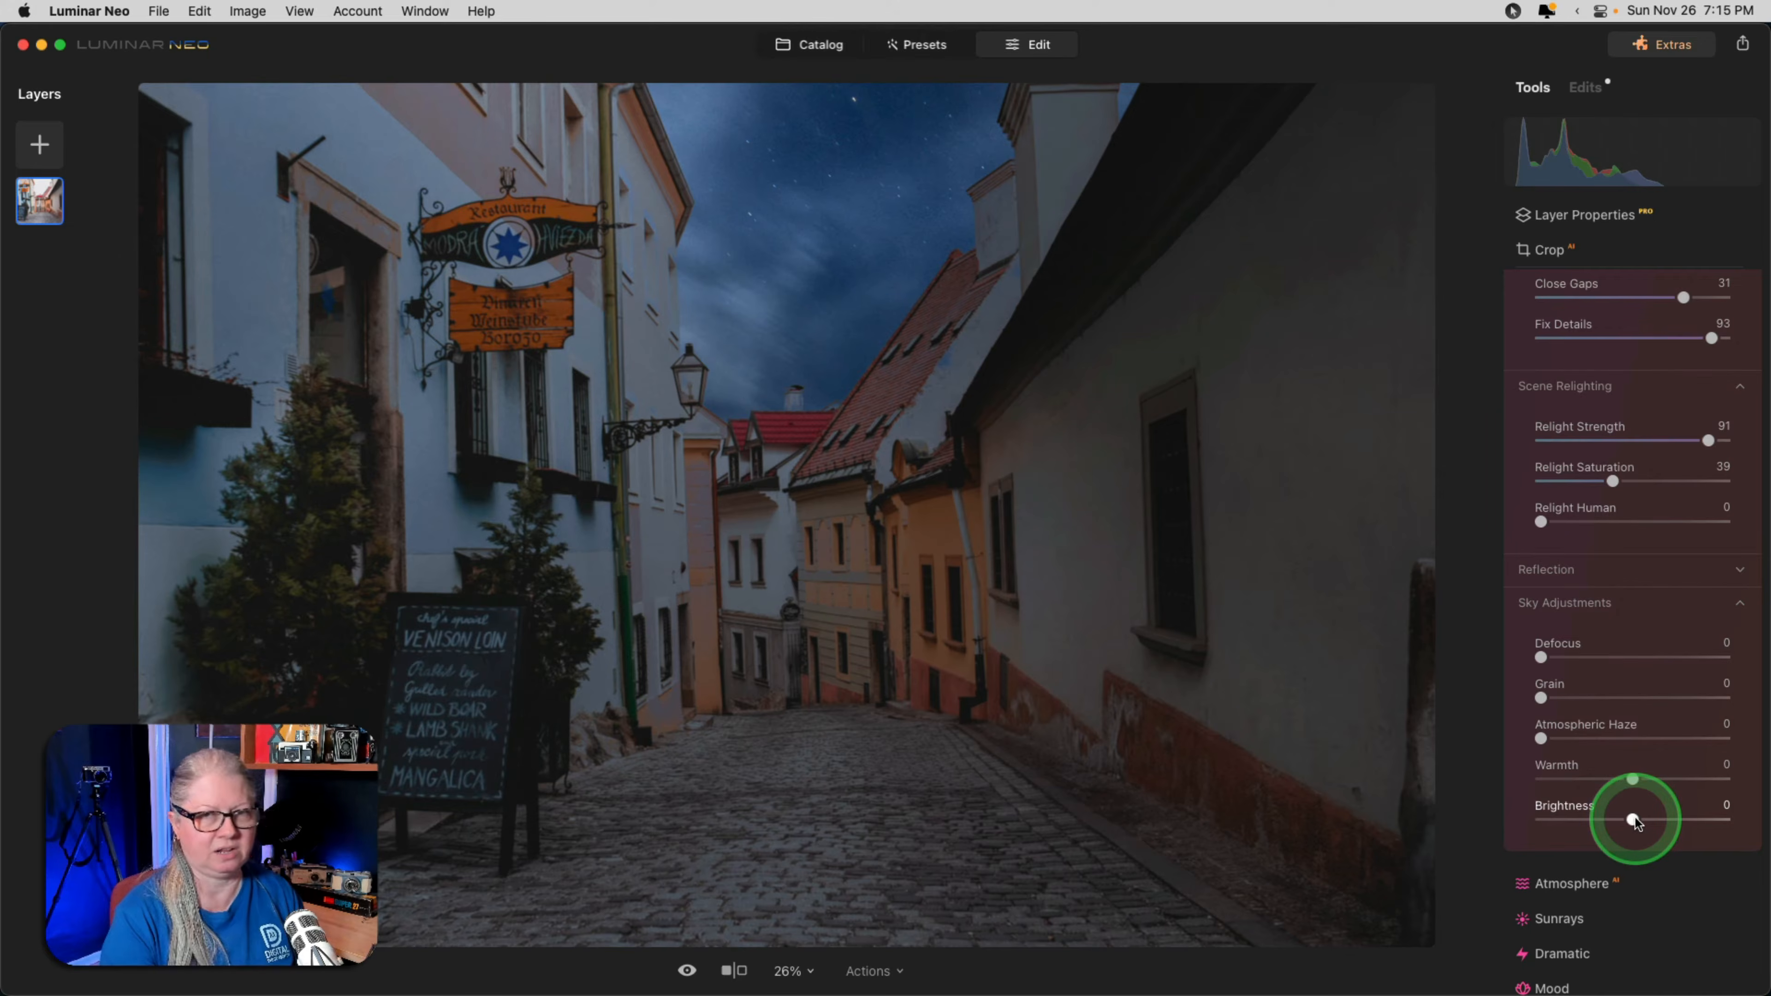
{"action": "left_click_drag", "start_coordinate": [1634, 821], "coordinate": [1545, 820]}
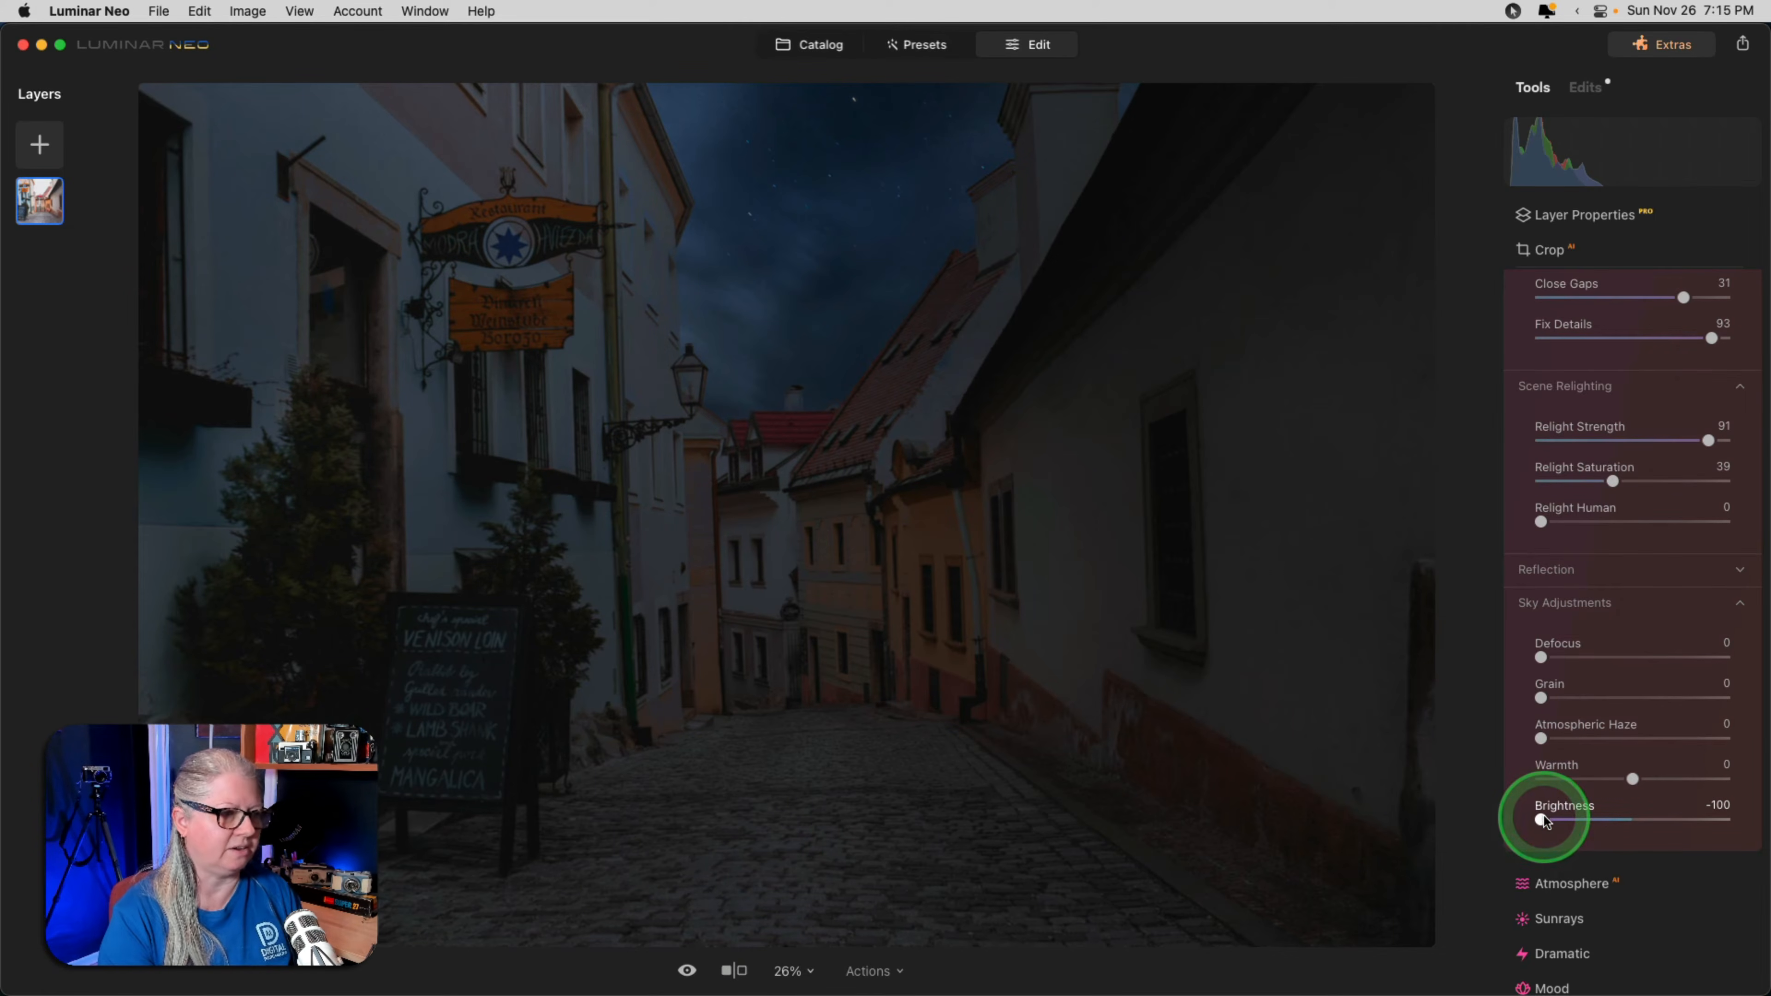
{"action": "double_click", "coordinate": [1544, 820]}
{"action": "scroll", "coordinate": [1603, 541], "scroll_direction": "up", "scroll_amount": 3}
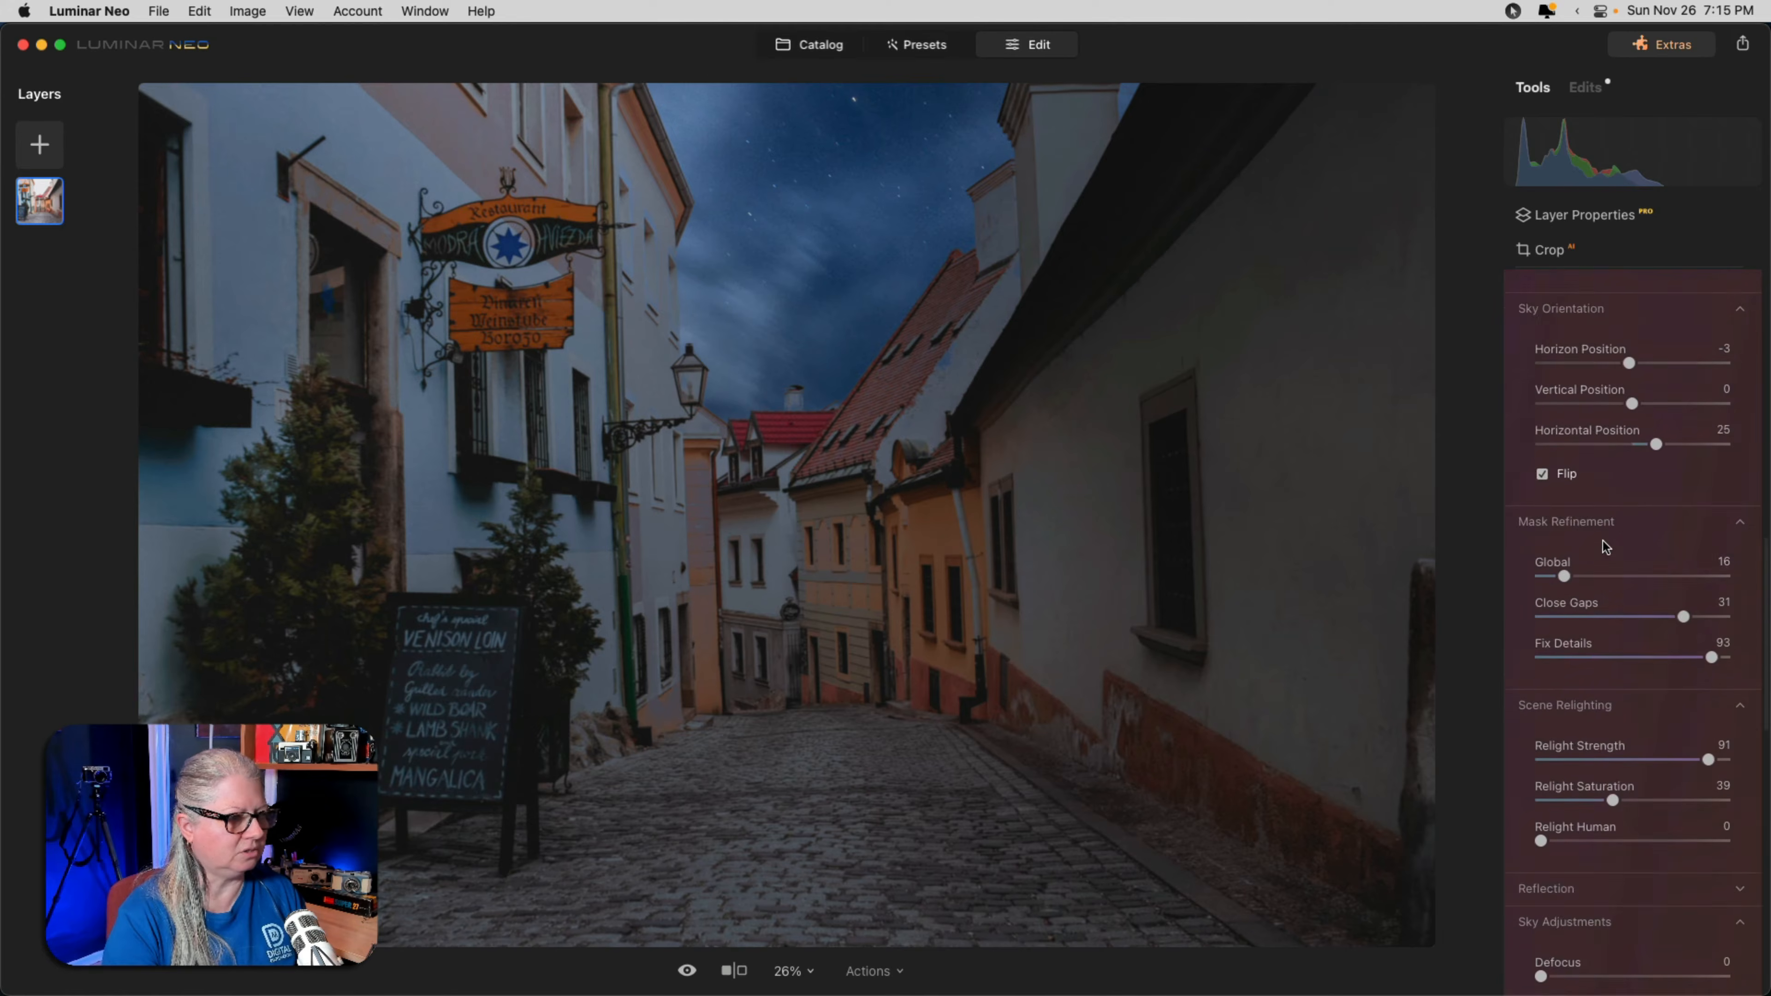
Close the Sky tool and open the Curves section of the Develop tool.
{"action": "scroll", "coordinate": [1602, 542], "scroll_direction": "up", "scroll_amount": 6}
{"action": "left_click", "coordinate": [1613, 431]}
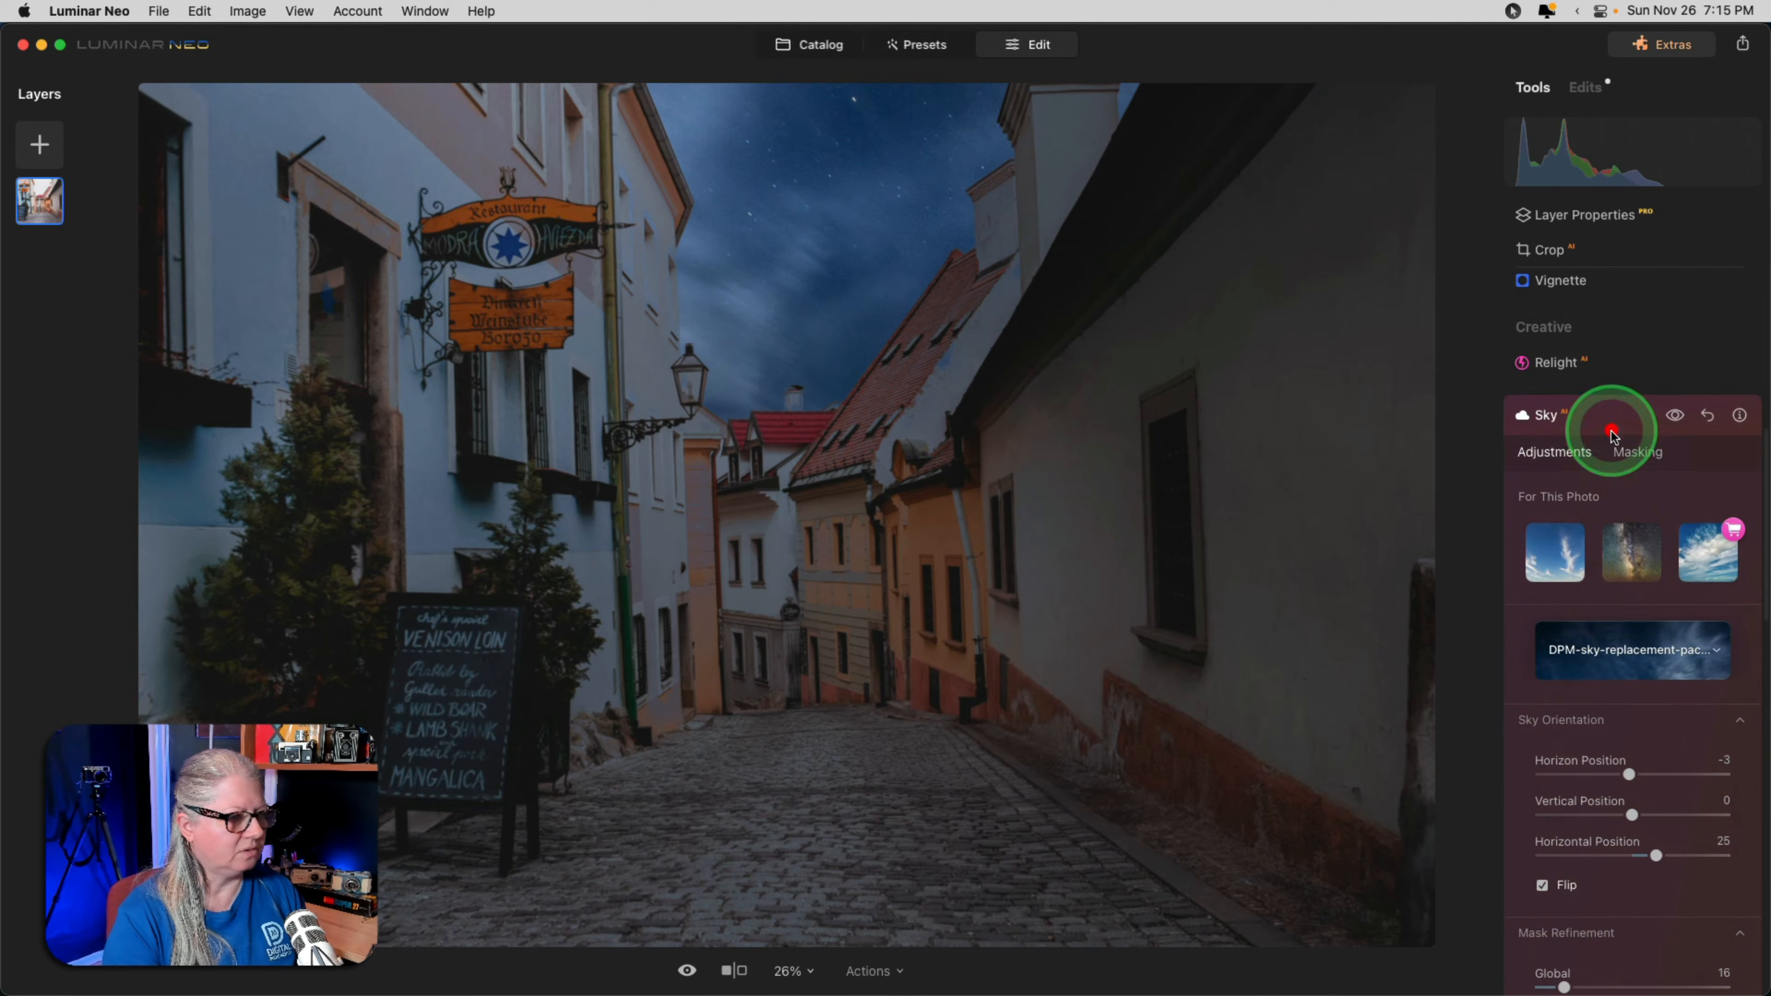
{"action": "left_click", "coordinate": [1574, 558]}
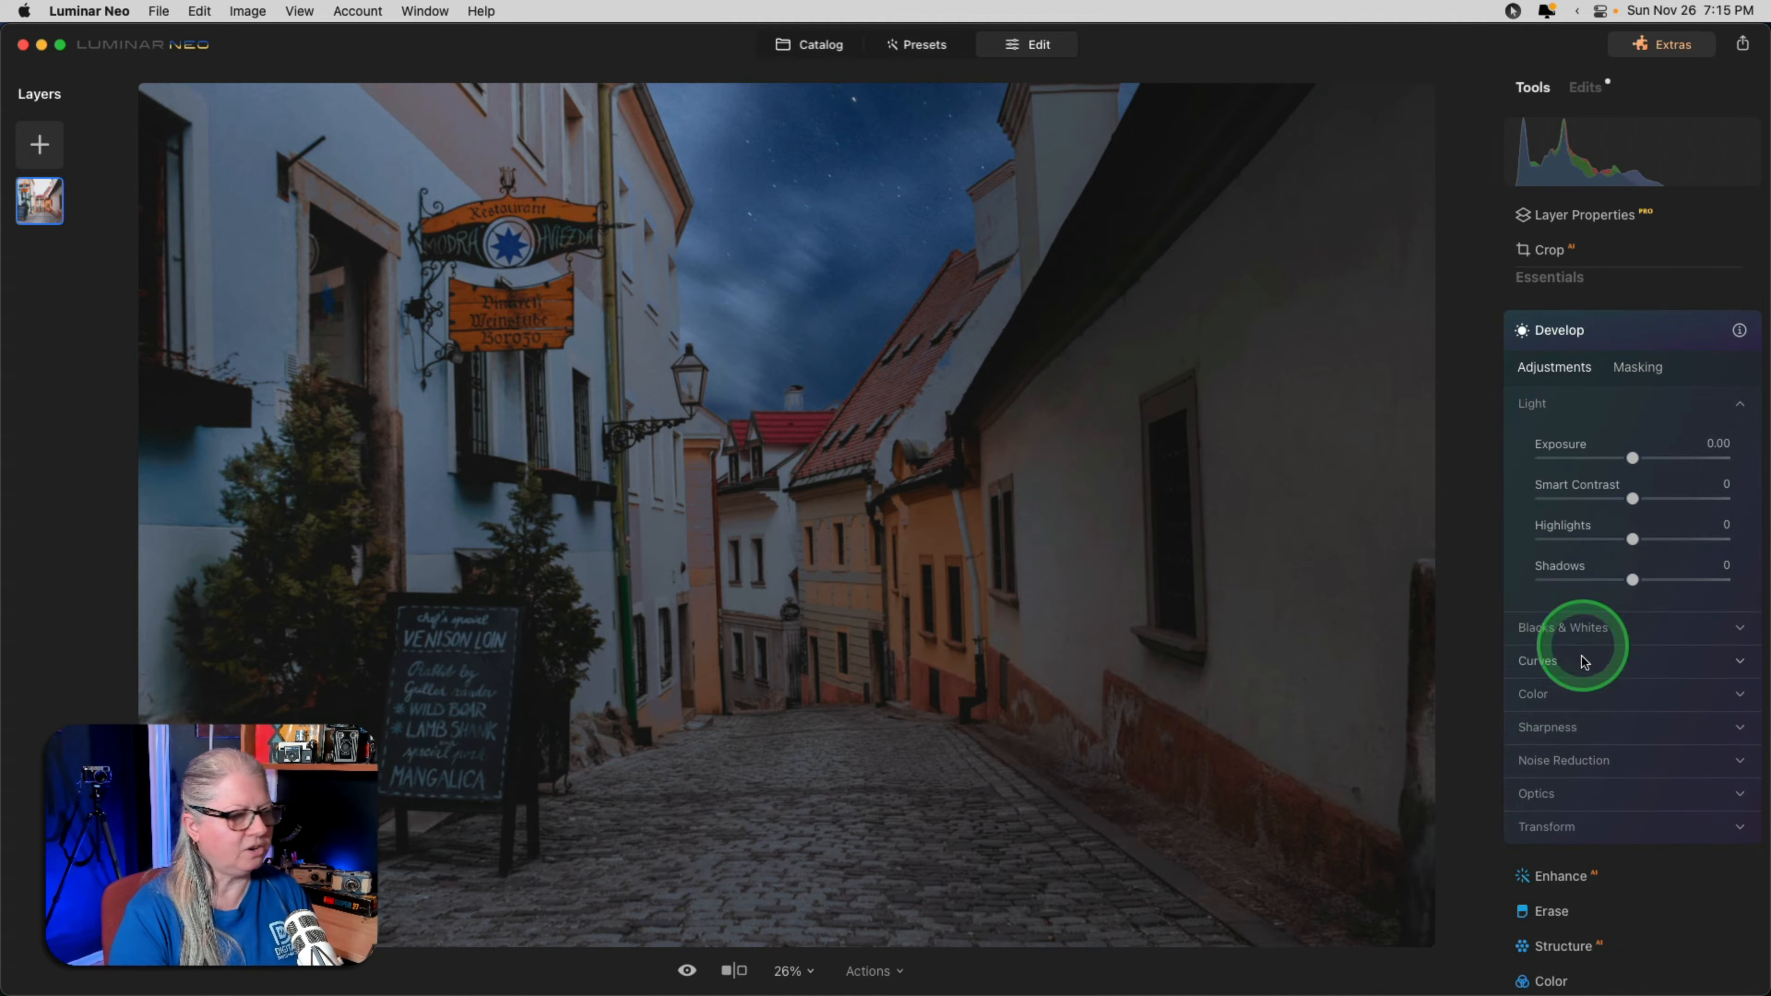
{"action": "left_click", "coordinate": [1586, 654]}
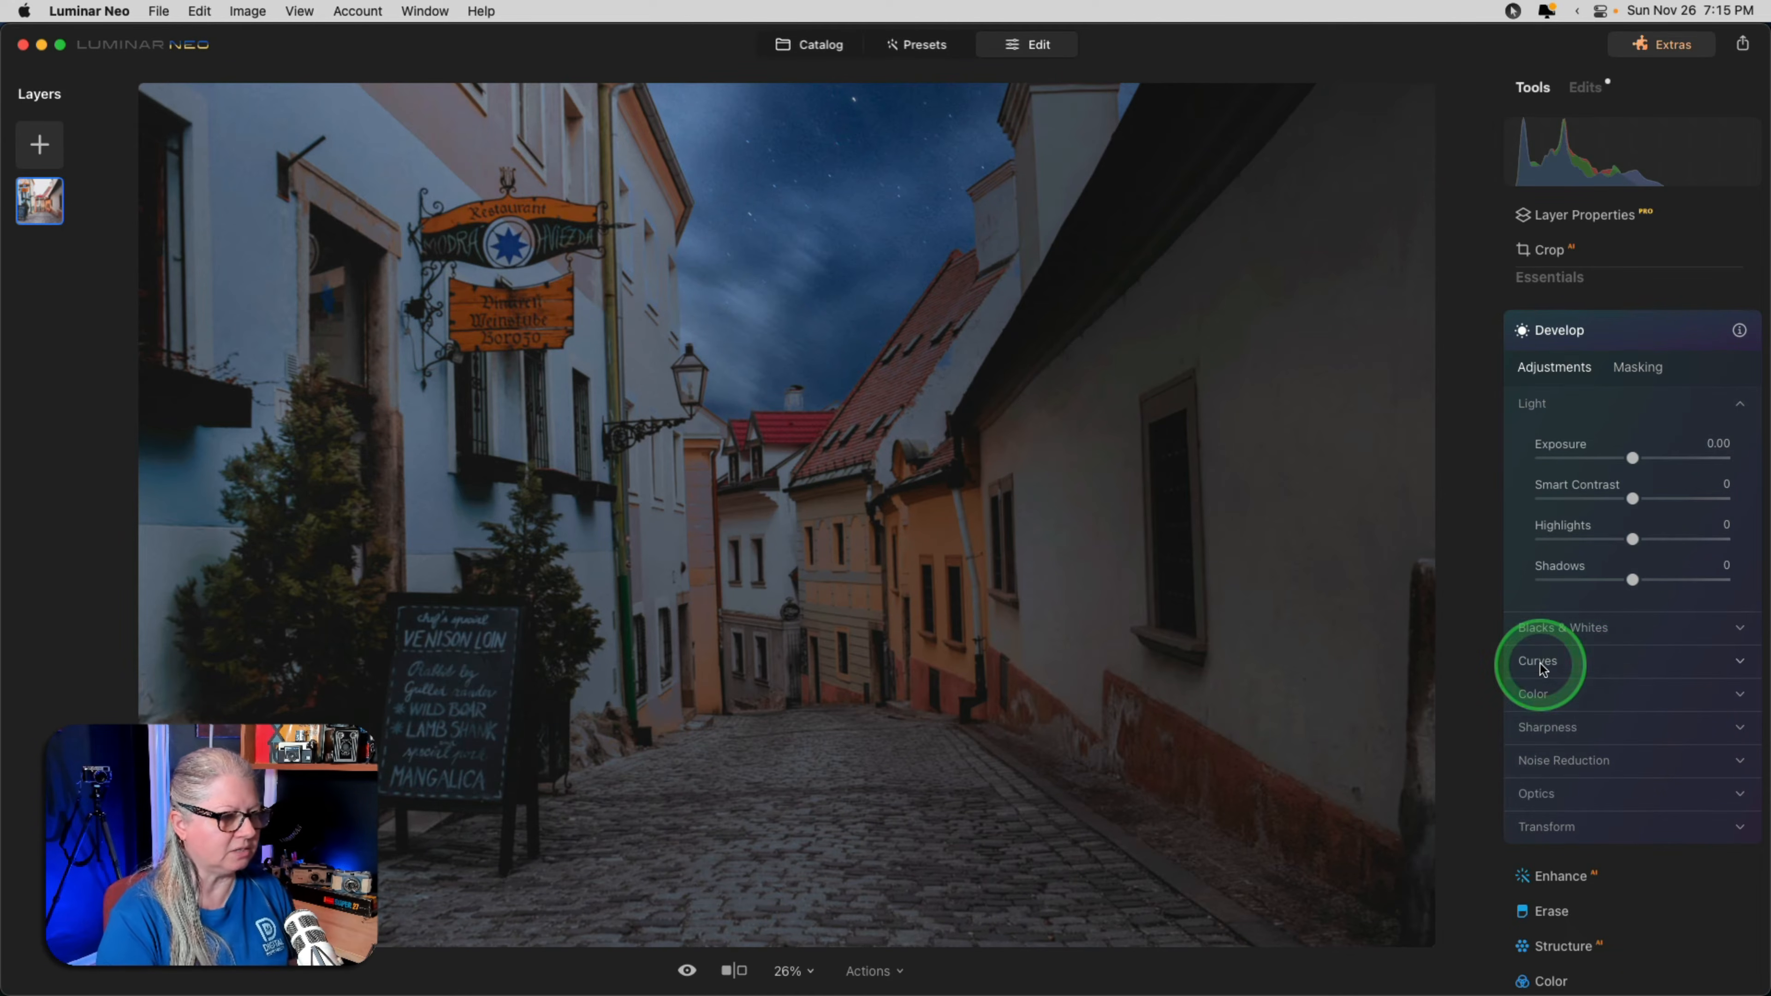
Try Smart Contrast at 57 on the whole scene and reset it to 0.
{"action": "left_click_drag", "start_coordinate": [1633, 457], "coordinate": [1685, 457]}
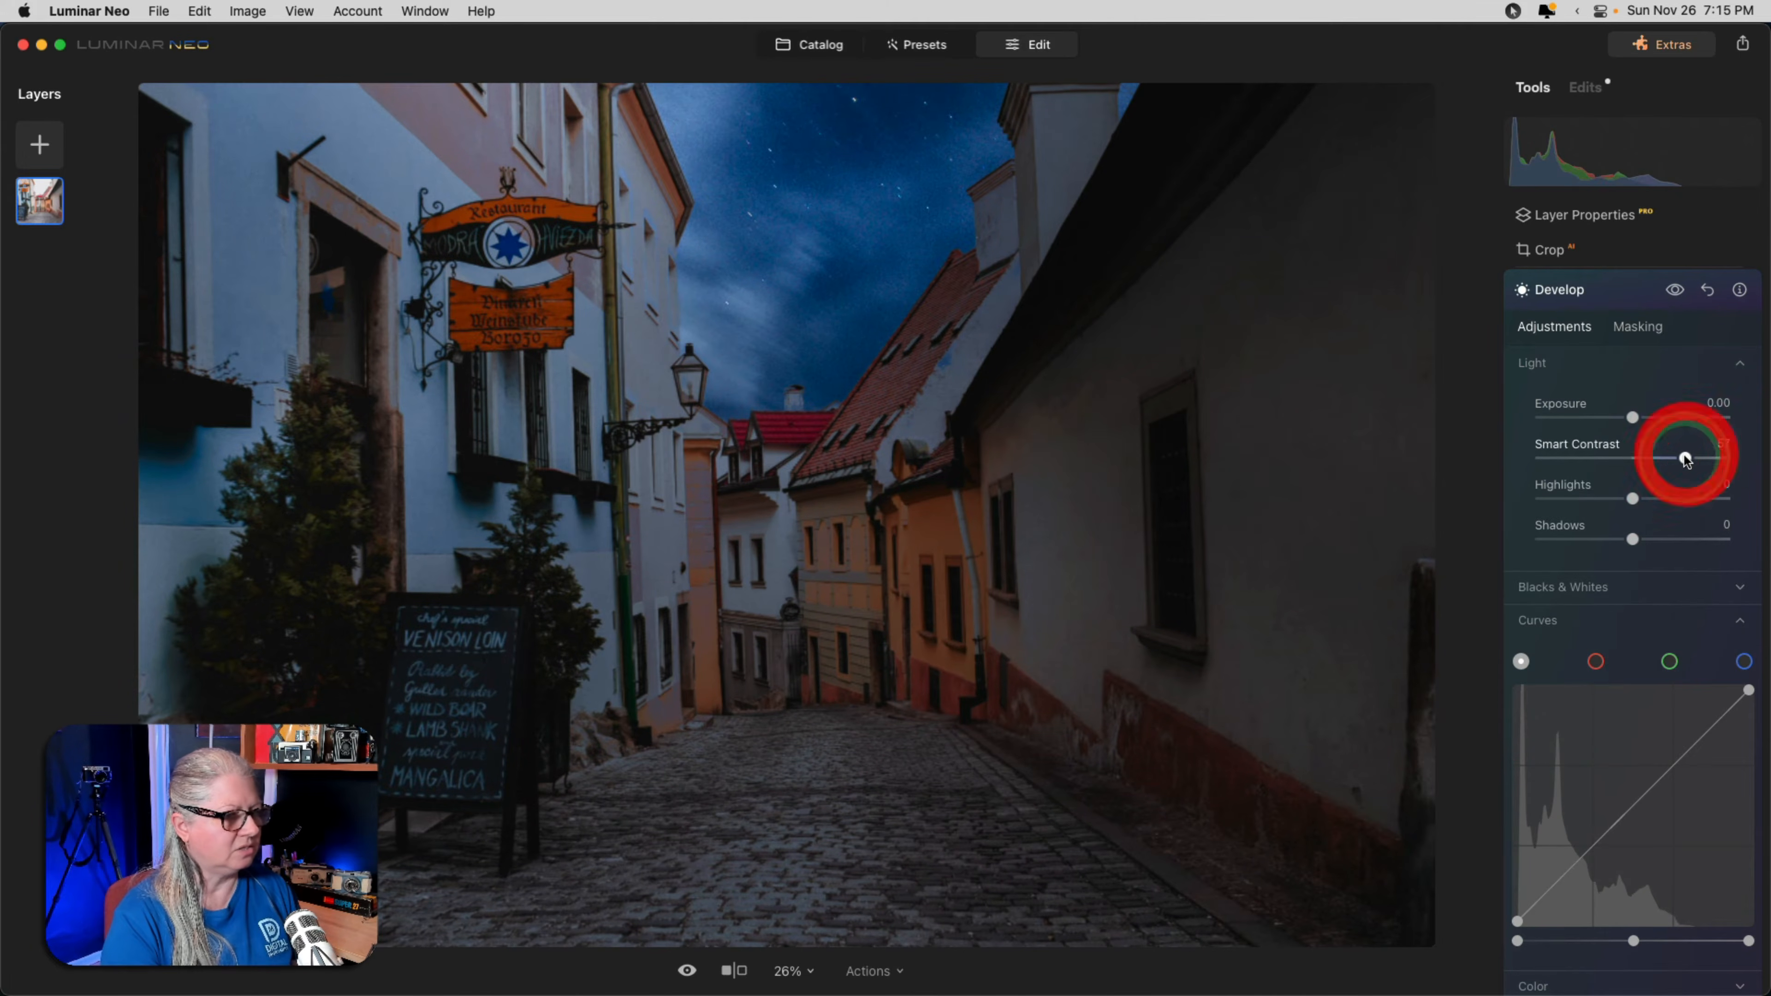
{"action": "left_click", "coordinate": [1688, 753]}
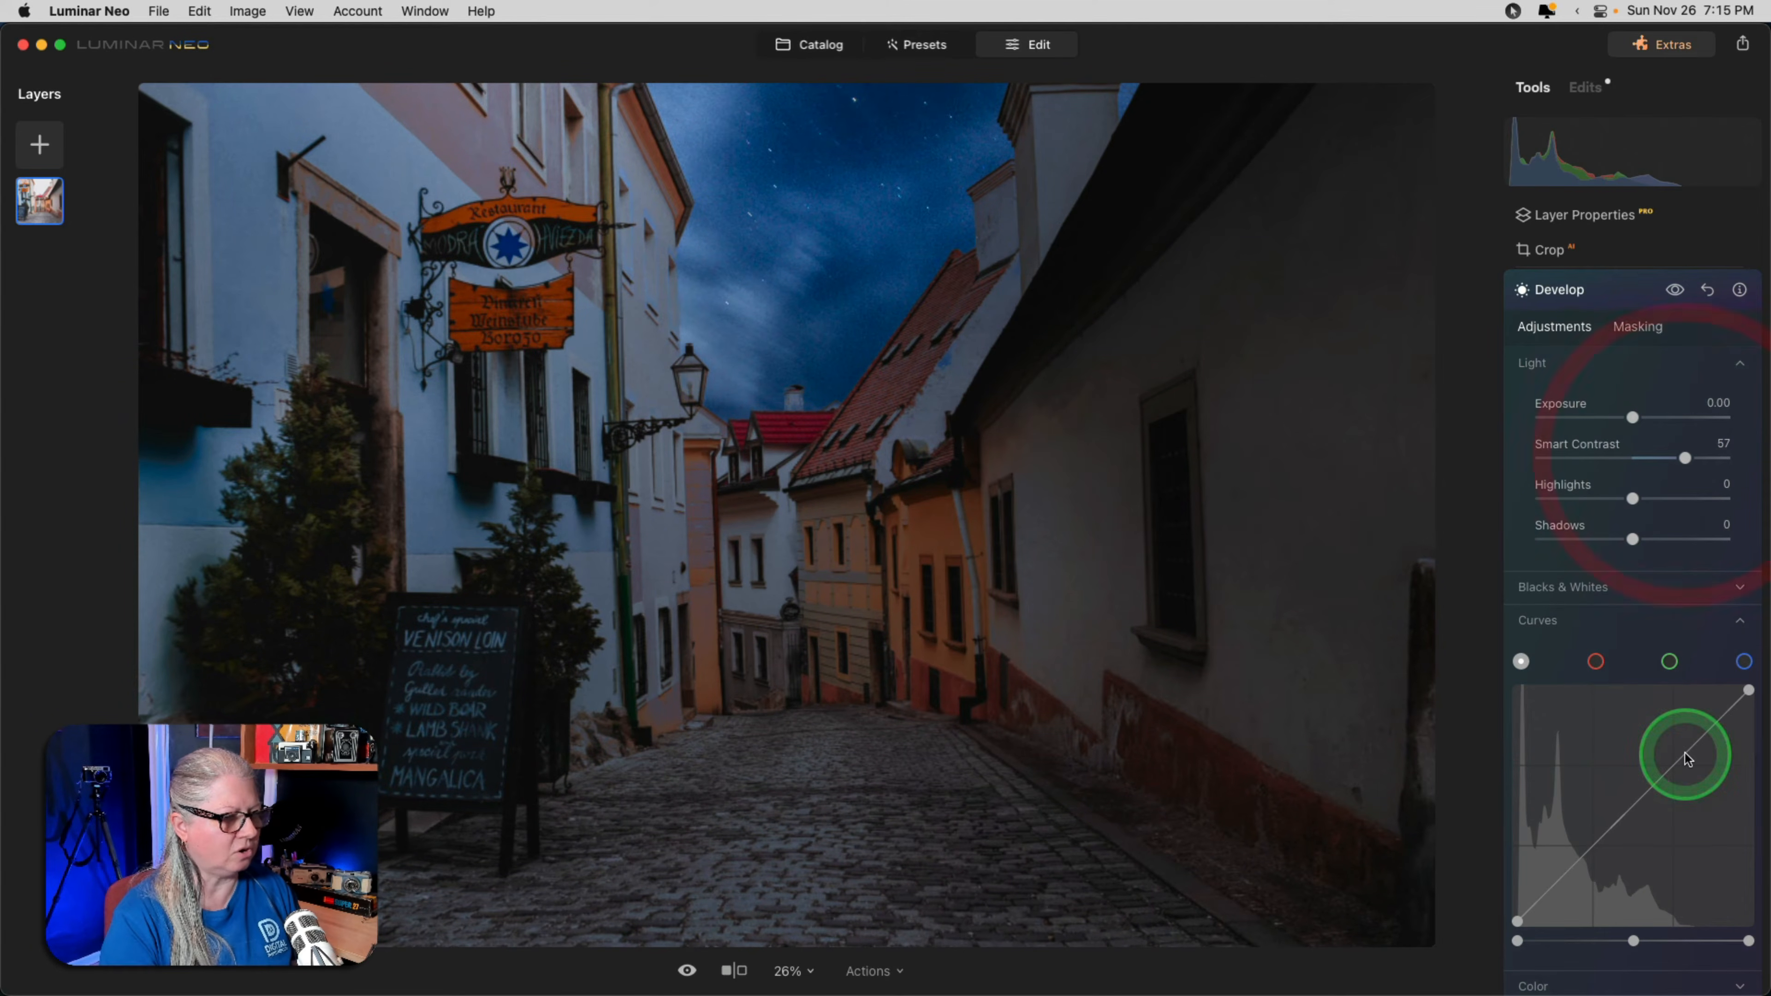
{"action": "double_click", "coordinate": [1685, 458]}
Brighten the upper tones on the main curve, anchor its shadows with a second point, and lower the highlights of the blue curve.
{"action": "left_click_drag", "start_coordinate": [1676, 766], "coordinate": [1667, 757]}
{"action": "mouse_move", "coordinate": [1554, 858]}
{"action": "left_mouse_down"}
{"action": "mouse_move", "coordinate": [1585, 848]}
{"action": "mouse_move", "coordinate": [1591, 866]}
{"action": "mouse_move", "coordinate": [1583, 851]}
{"action": "mouse_move", "coordinate": [1560, 883]}
{"action": "mouse_move", "coordinate": [1553, 858]}
{"action": "mouse_move", "coordinate": [1566, 874]}
{"action": "mouse_move", "coordinate": [1586, 848]}
{"action": "left_mouse_up"}
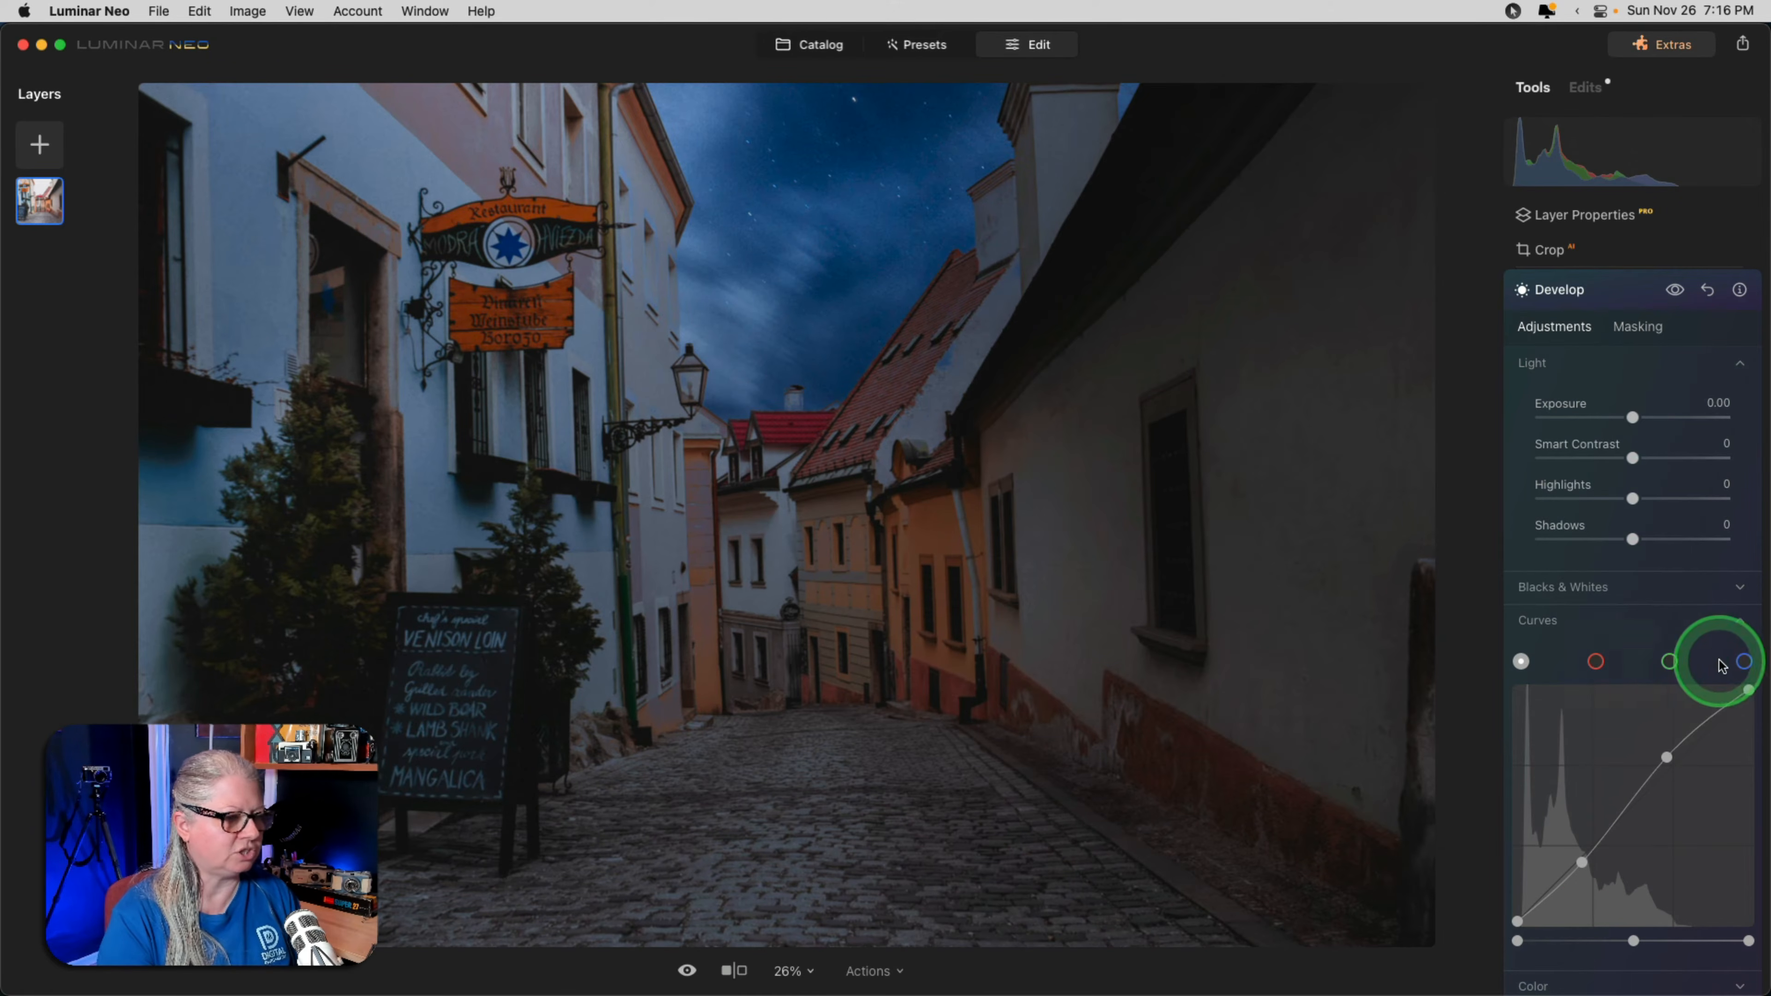
{"action": "left_click", "coordinate": [1743, 663]}
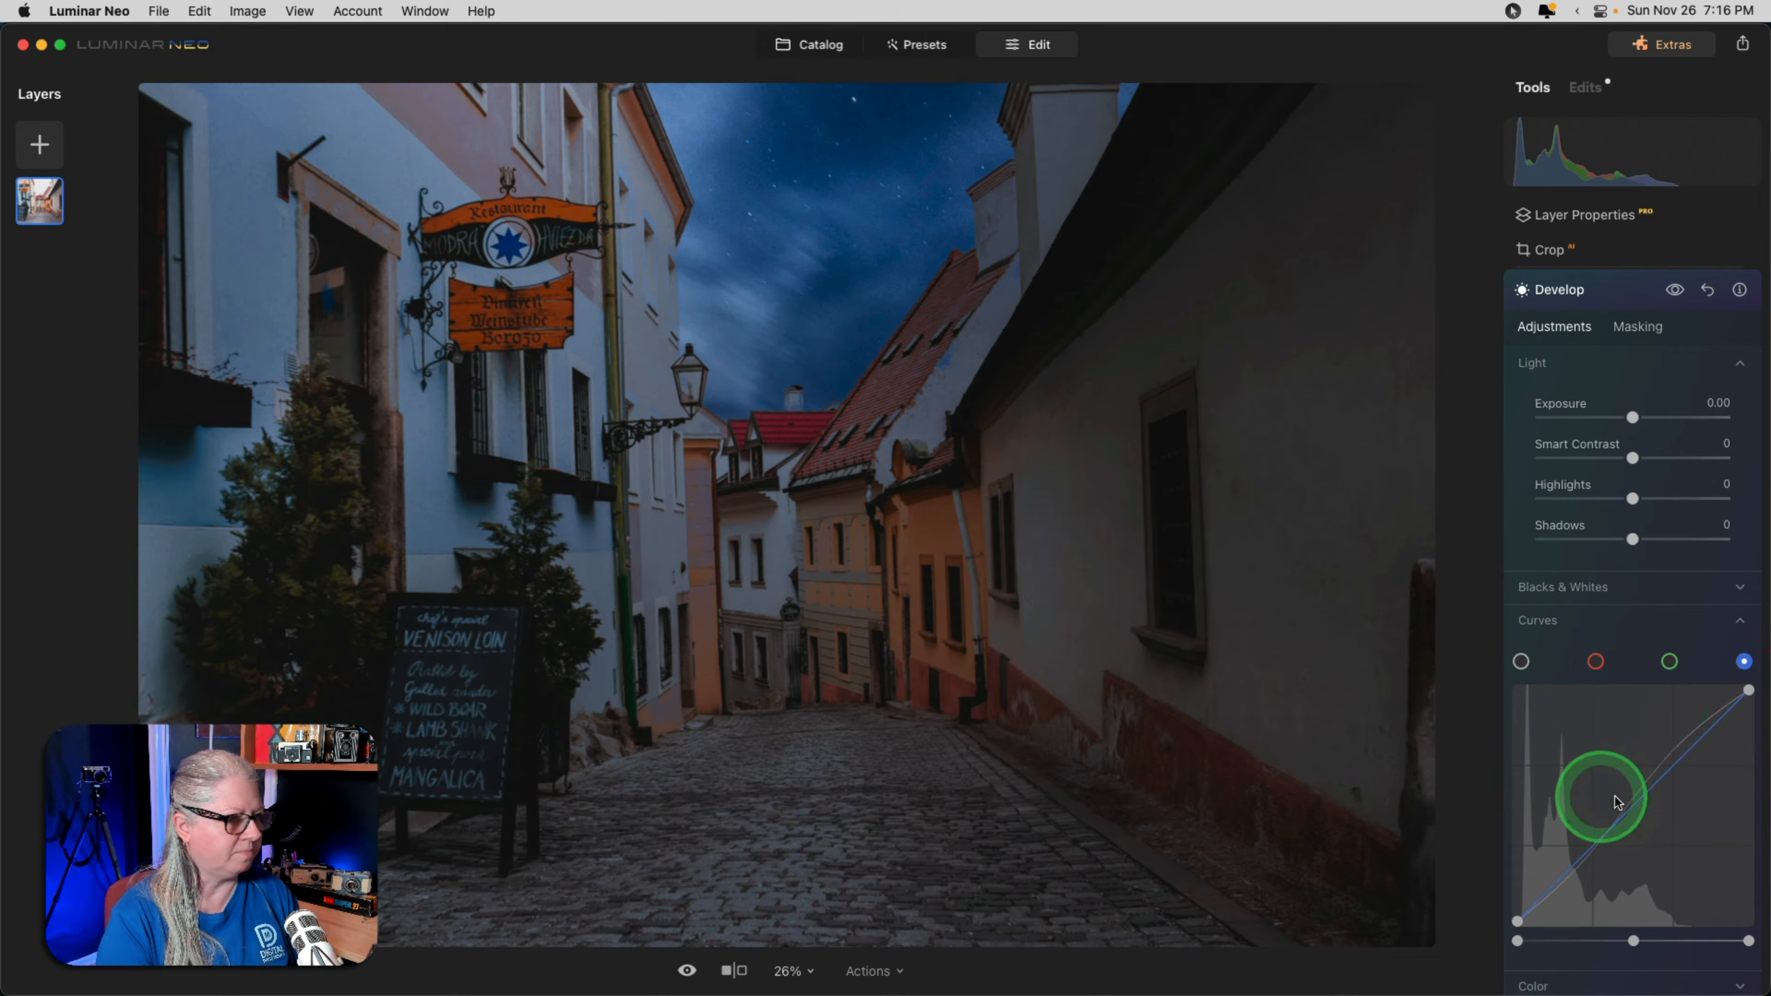
{"action": "mouse_move", "coordinate": [1750, 696]}
{"action": "left_mouse_down"}
{"action": "mouse_move", "coordinate": [1759, 718]}
{"action": "mouse_move", "coordinate": [1739, 665]}
{"action": "left_mouse_up"}
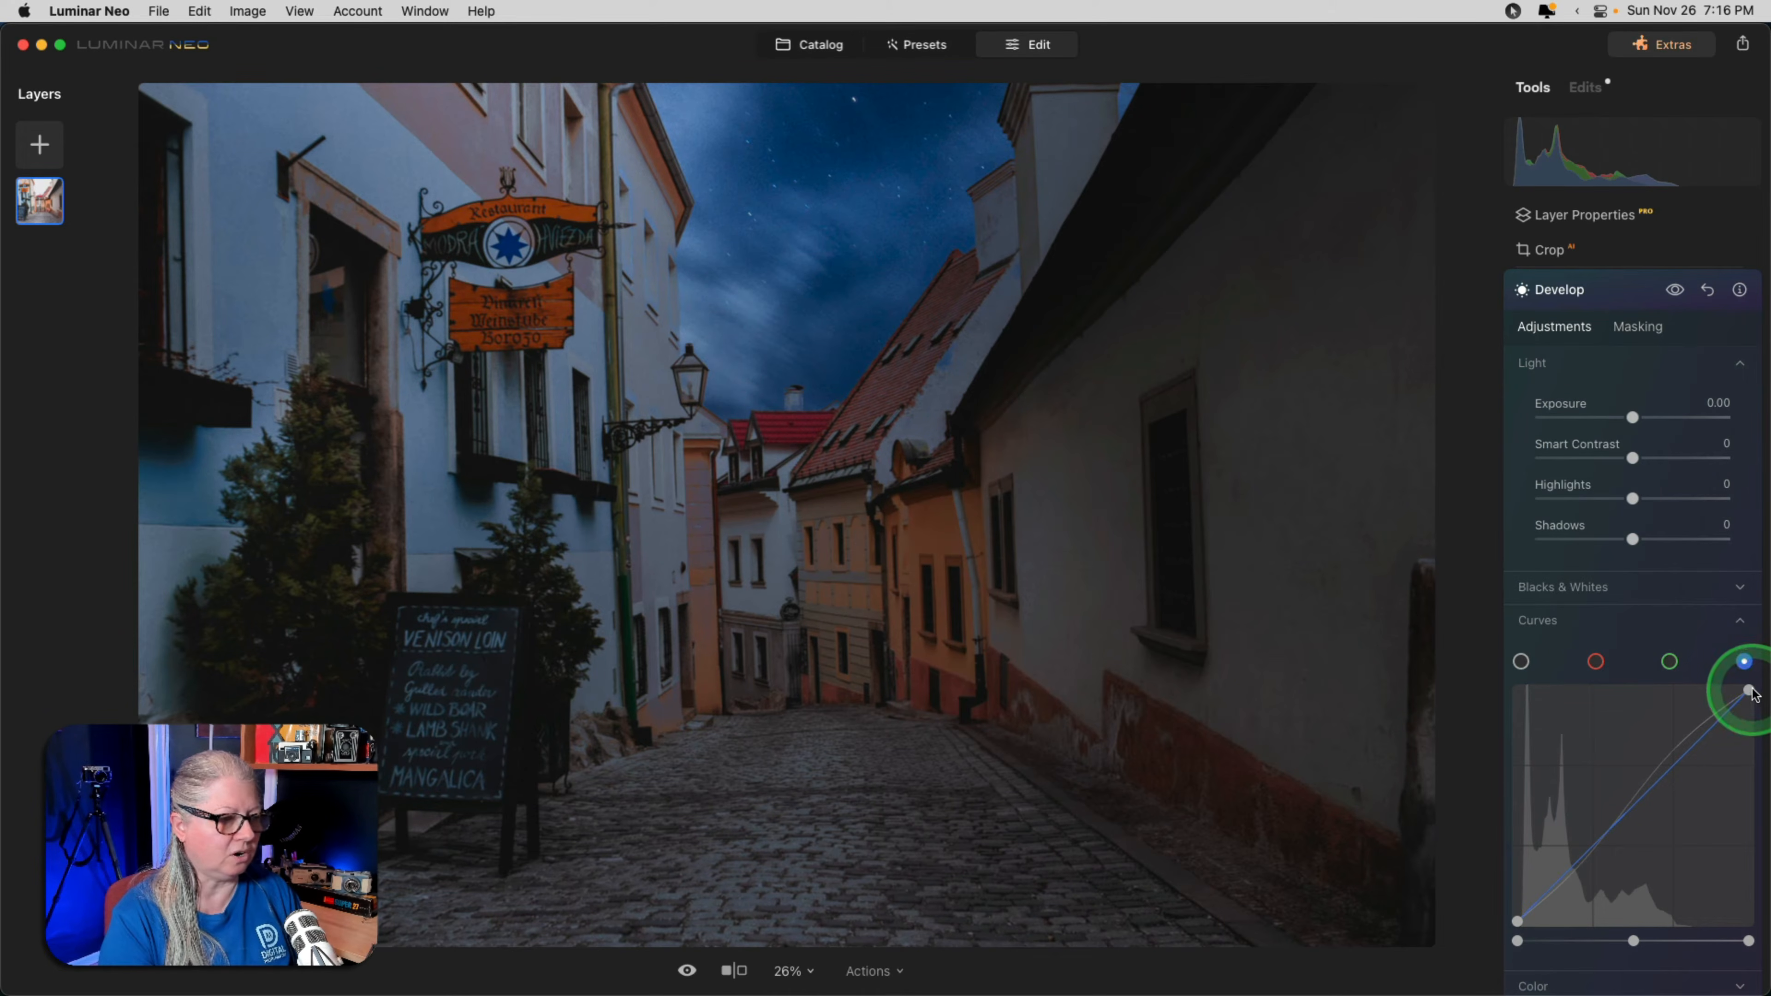
{"action": "left_click_drag", "start_coordinate": [1754, 698], "coordinate": [1710, 744]}
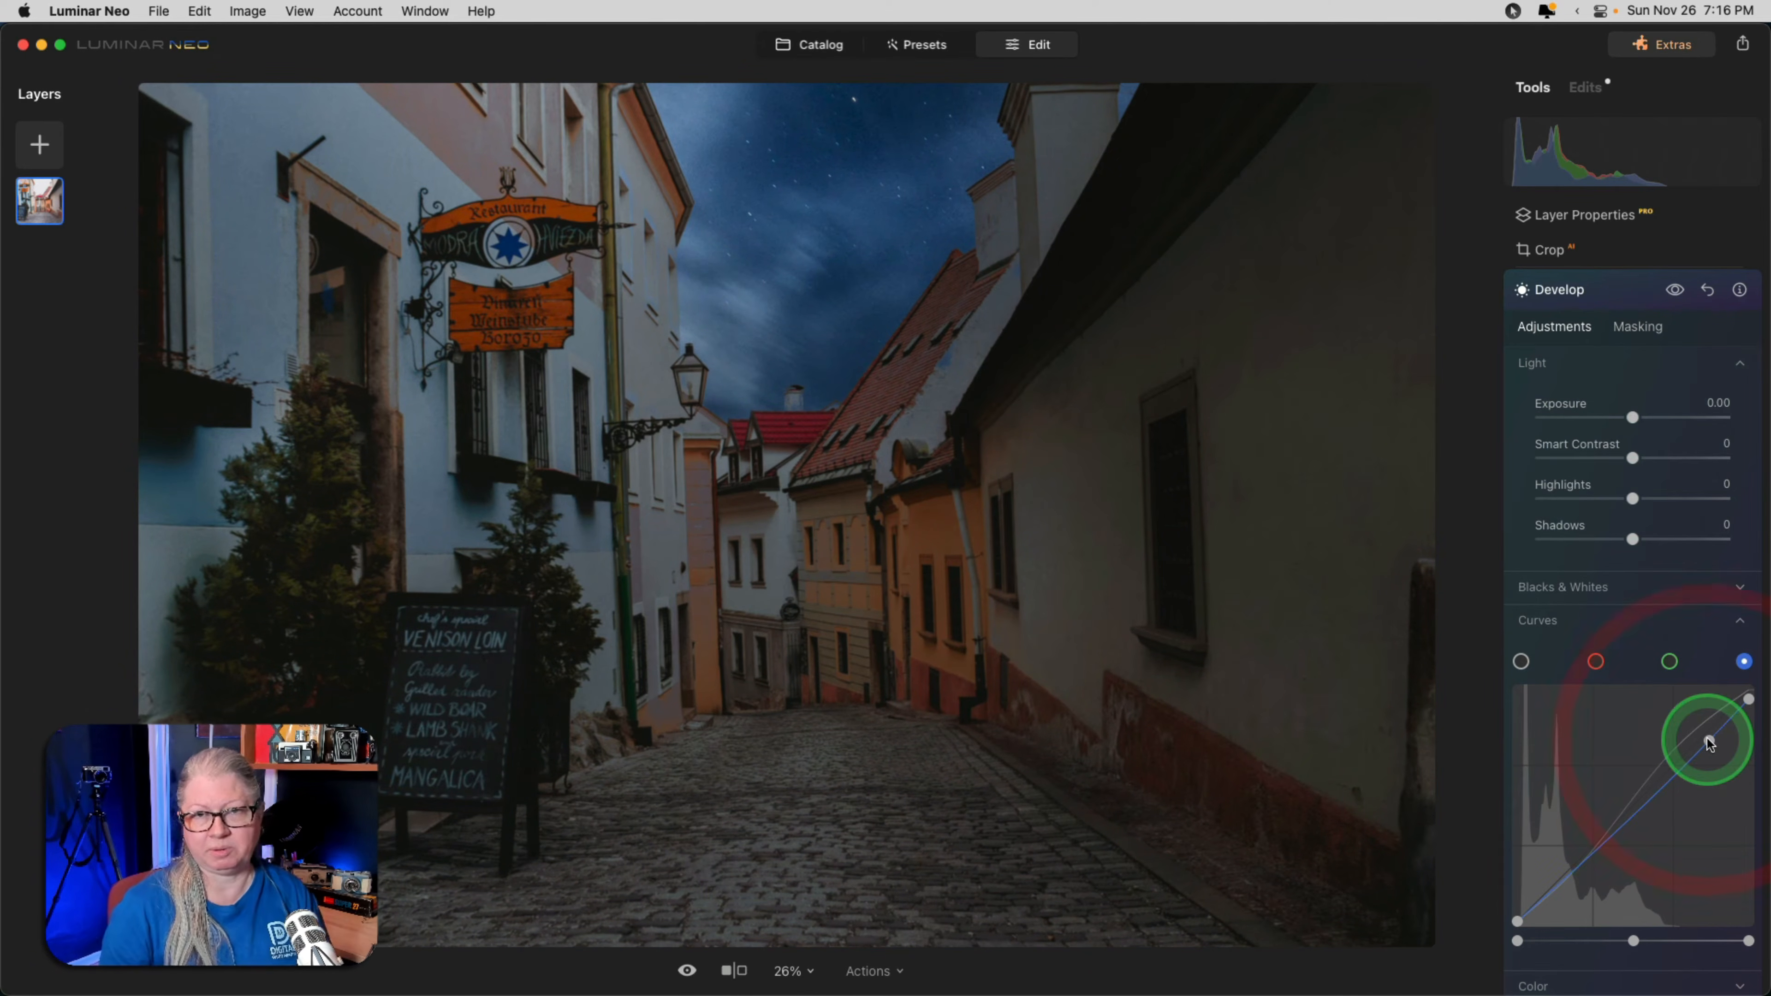
Deepen the night look in Develop by setting Blacks to -34 and Whites to 20.
{"action": "left_click", "coordinate": [1555, 588]}
{"action": "left_click_drag", "start_coordinate": [1632, 641], "coordinate": [1608, 640]}
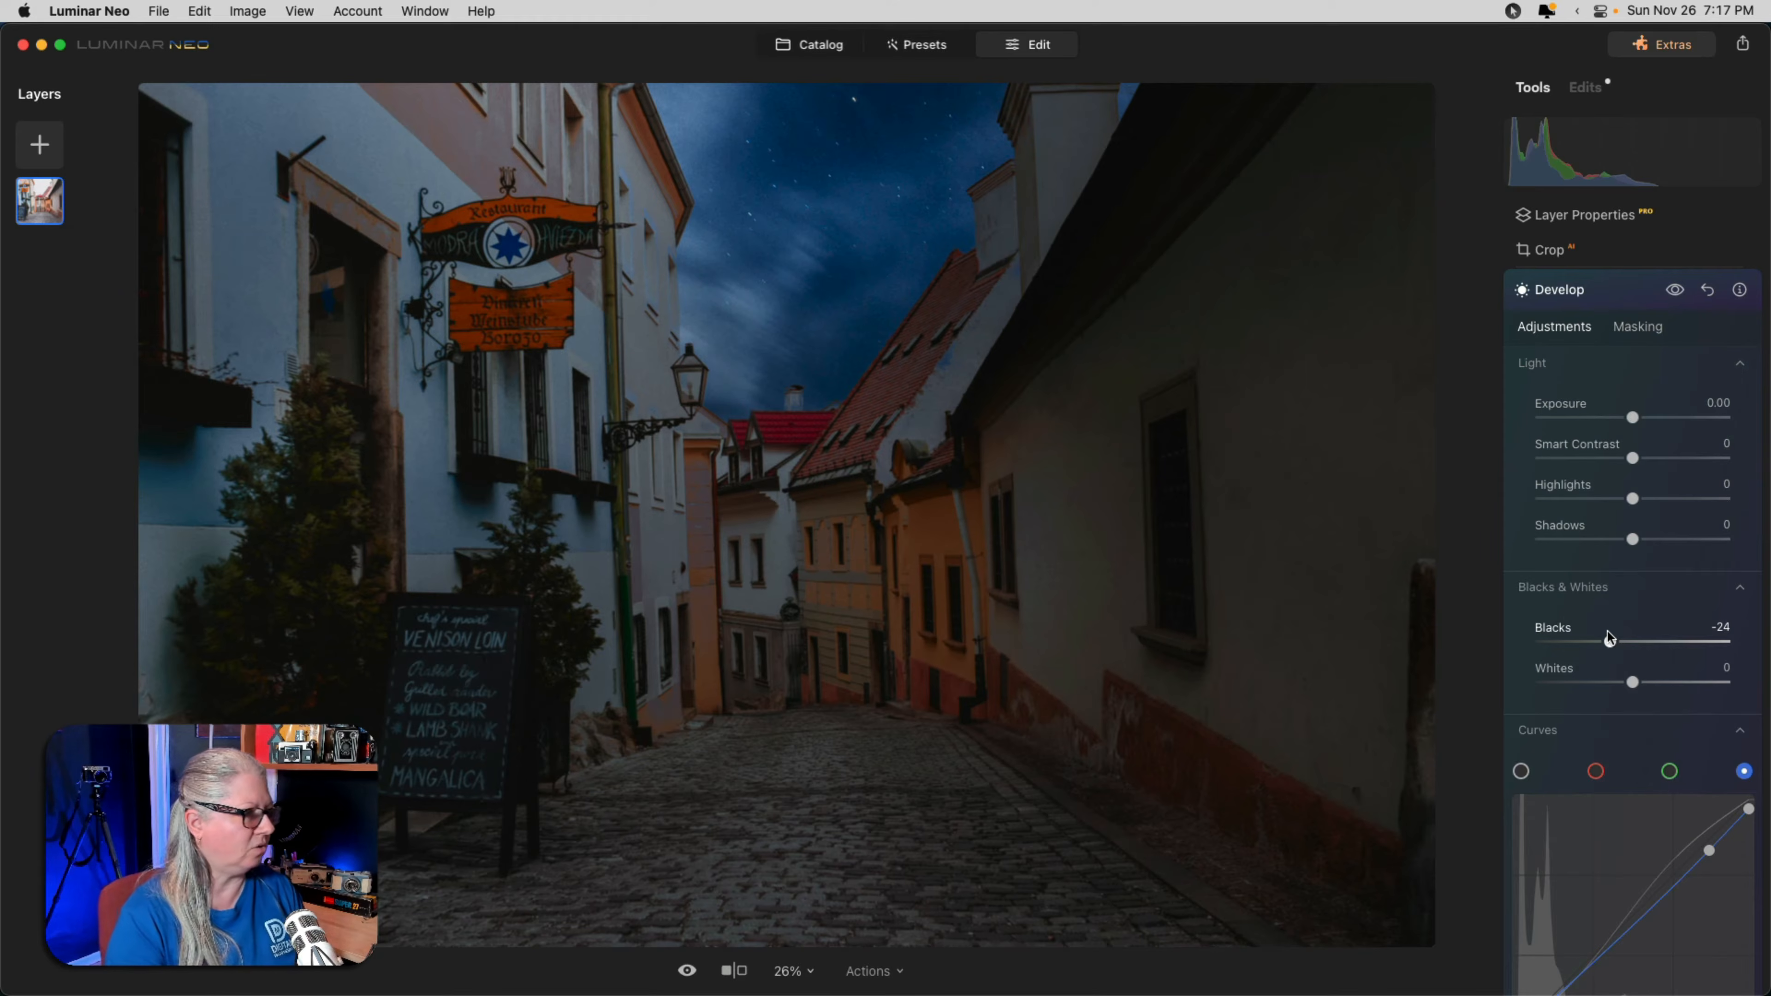
{"action": "left_click_drag", "start_coordinate": [1608, 631], "coordinate": [1600, 631]}
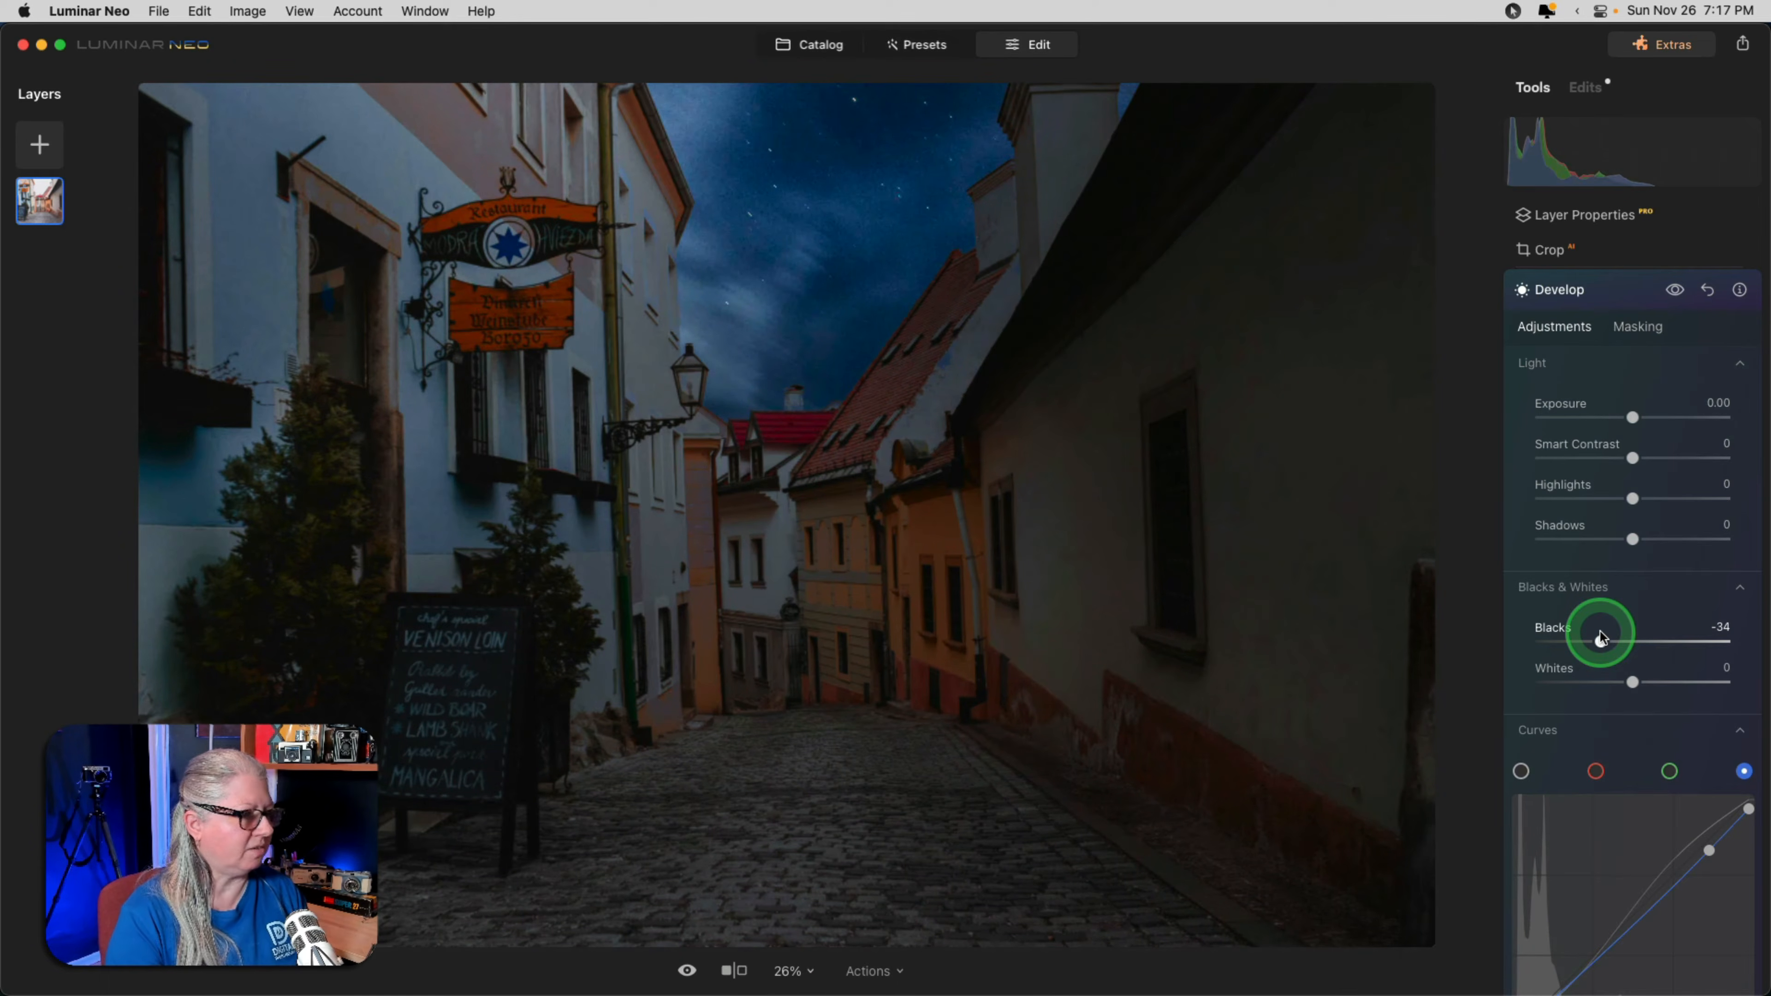
{"action": "left_click", "coordinate": [1600, 632]}
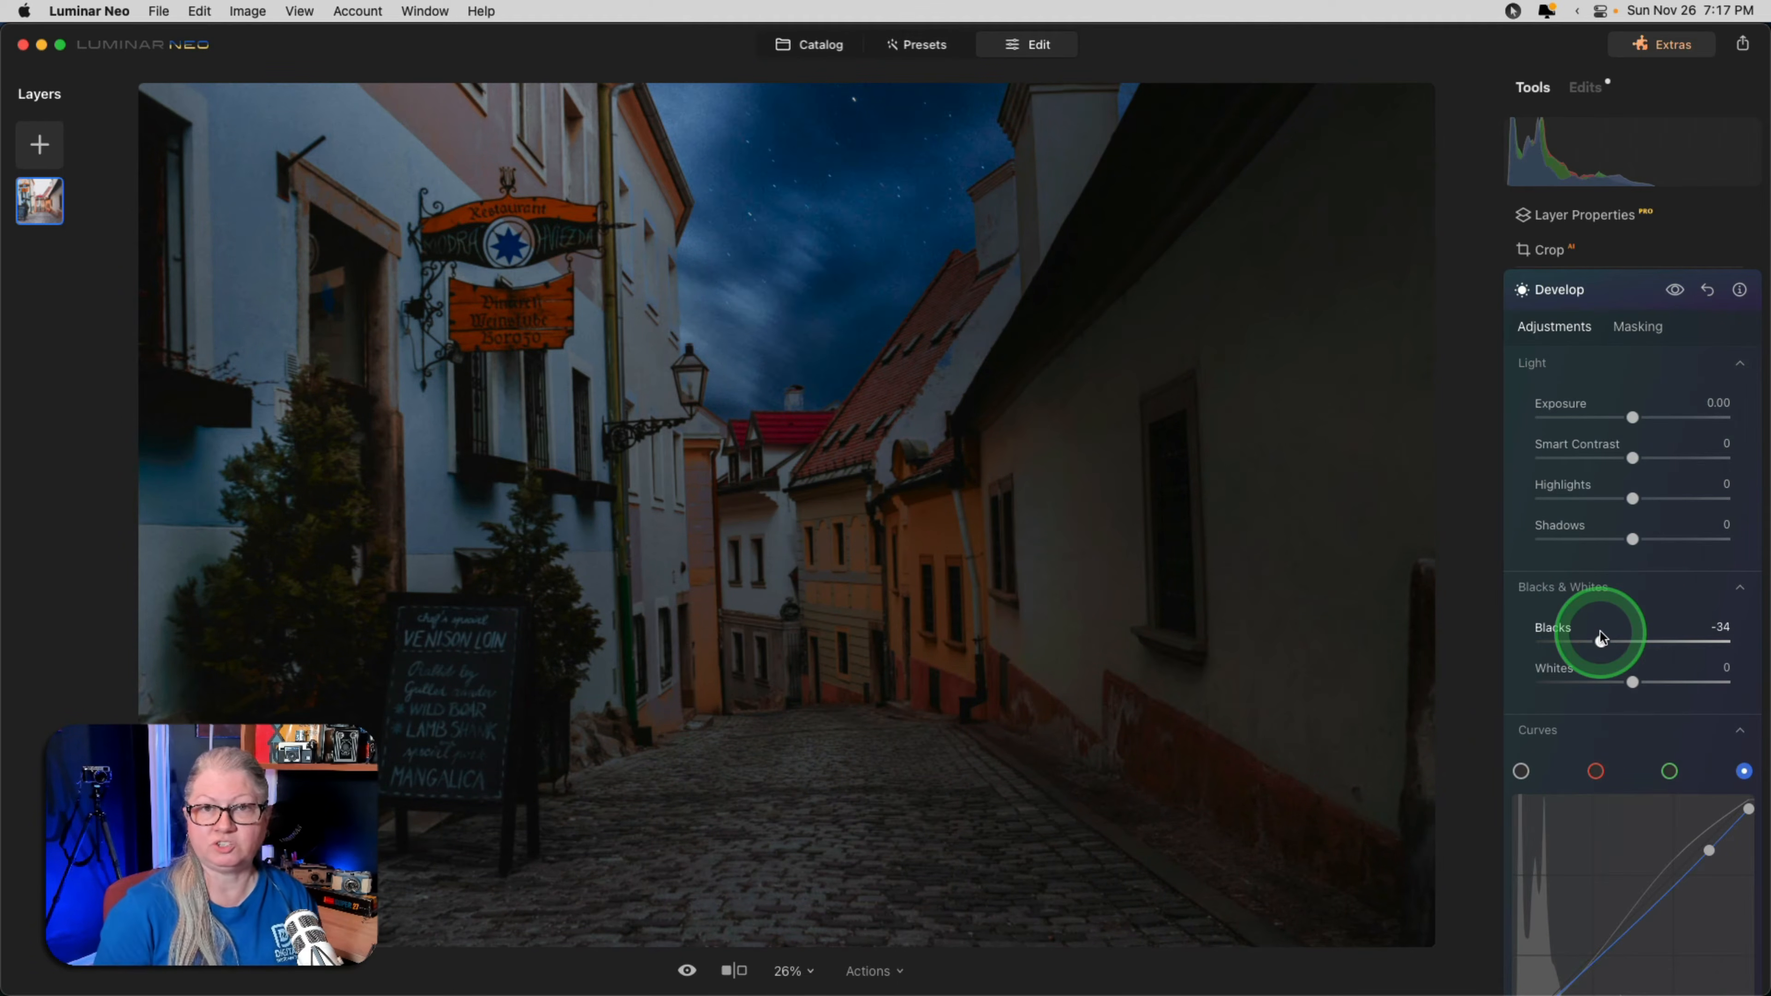
{"action": "scroll", "coordinate": [1601, 632], "scroll_direction": "down", "scroll_amount": 3}
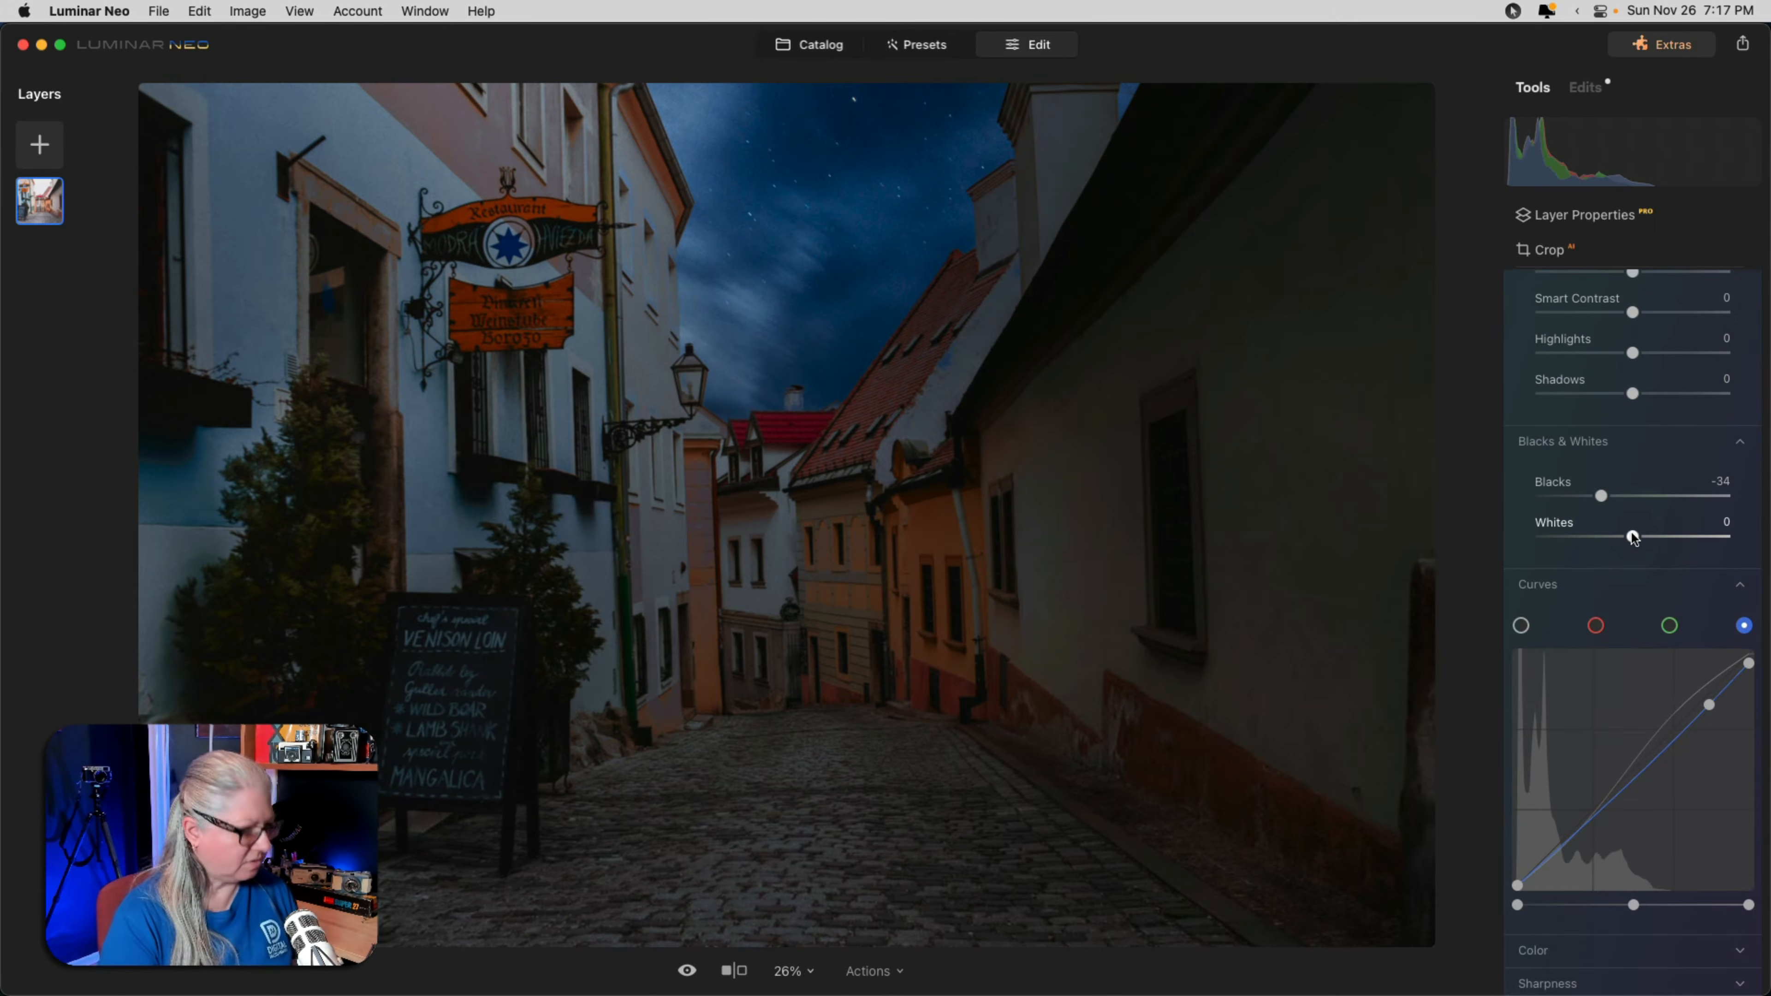
{"action": "left_click", "coordinate": [1633, 536]}
{"action": "left_click_drag", "start_coordinate": [1633, 536], "coordinate": [1652, 534]}
Darken the scene slightly with Exposure at -0.19 and set Blacks to -31.
{"action": "scroll", "coordinate": [1652, 535], "scroll_direction": "up", "scroll_amount": 1}
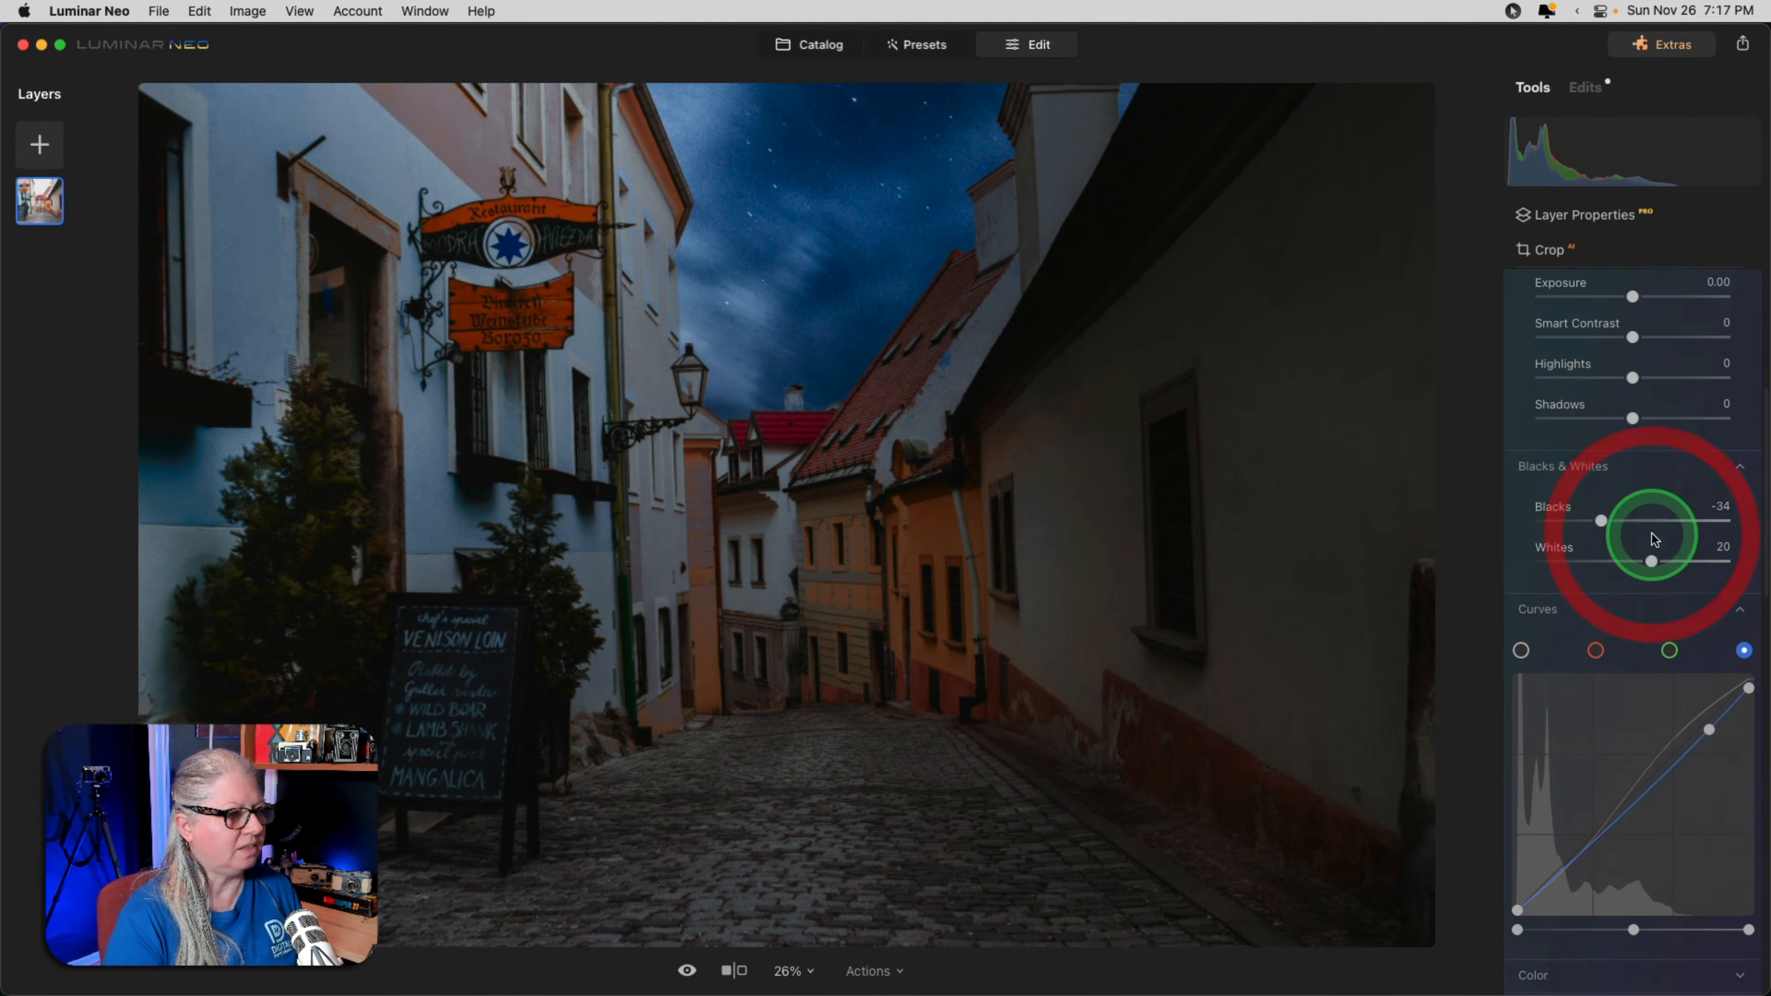
{"action": "scroll", "coordinate": [1655, 539], "scroll_direction": "up", "scroll_amount": 2}
{"action": "left_click_drag", "start_coordinate": [1632, 369], "coordinate": [1631, 370]}
{"action": "left_click", "coordinate": [1616, 481]}
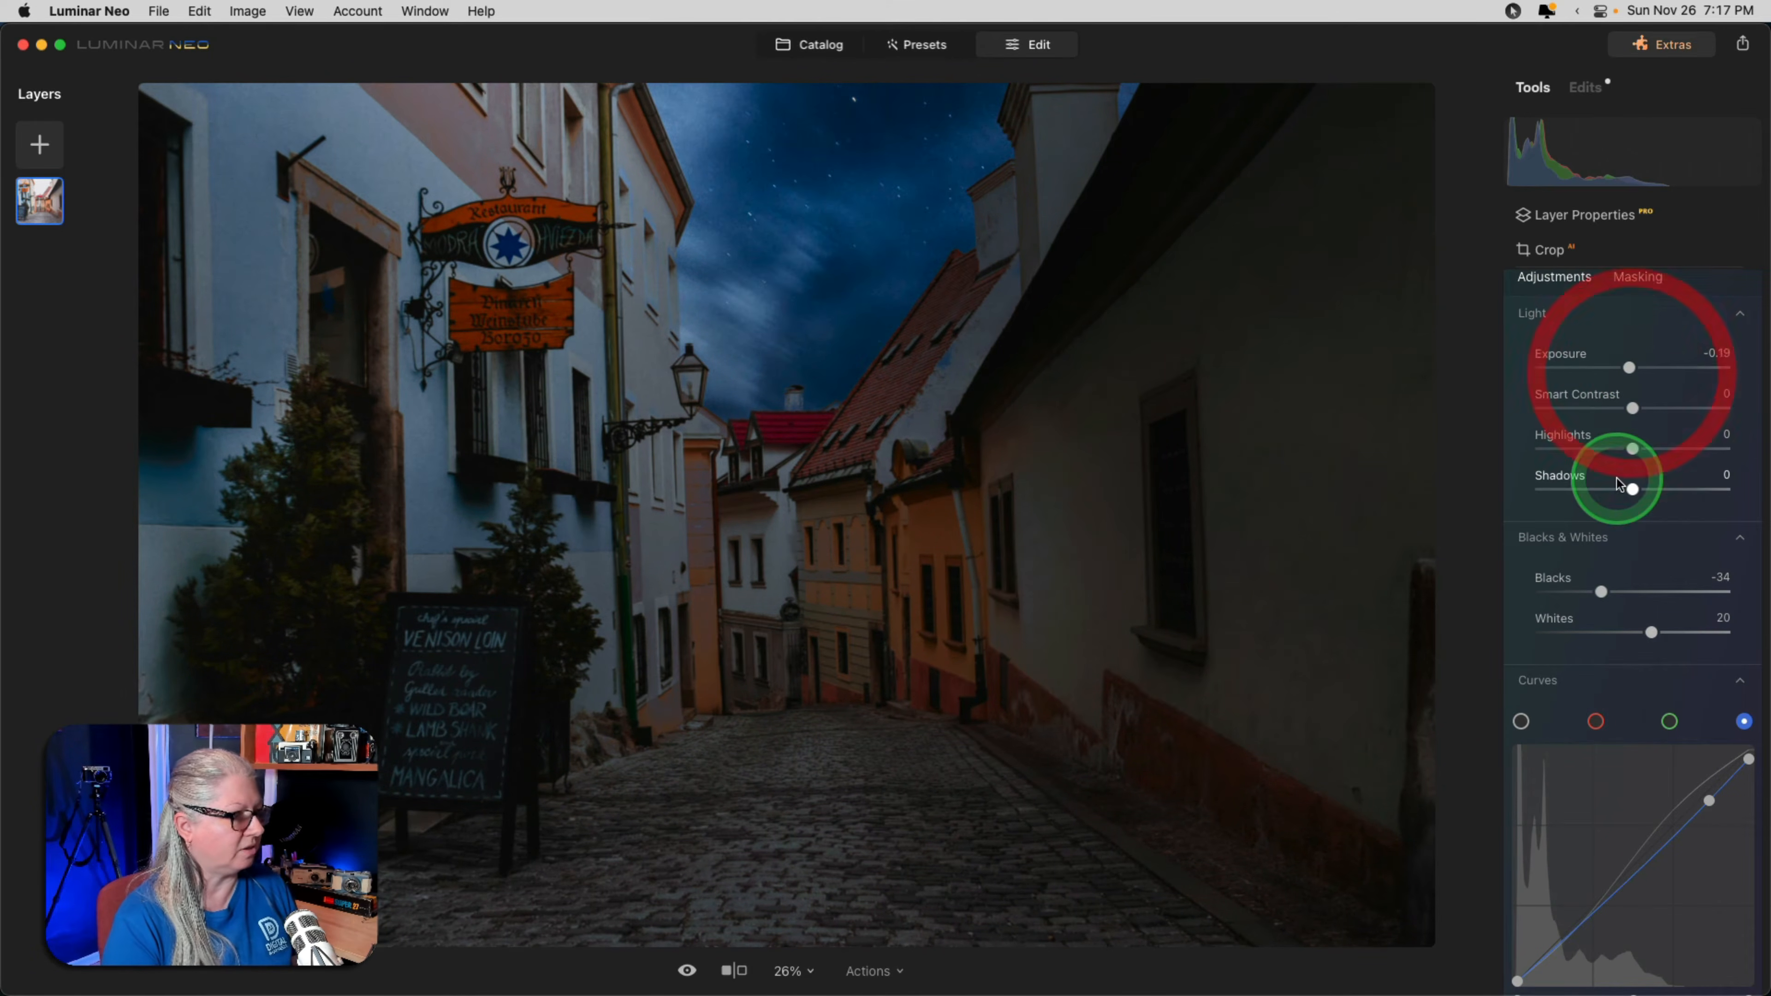
{"action": "left_click_drag", "start_coordinate": [1602, 592], "coordinate": [1605, 592]}
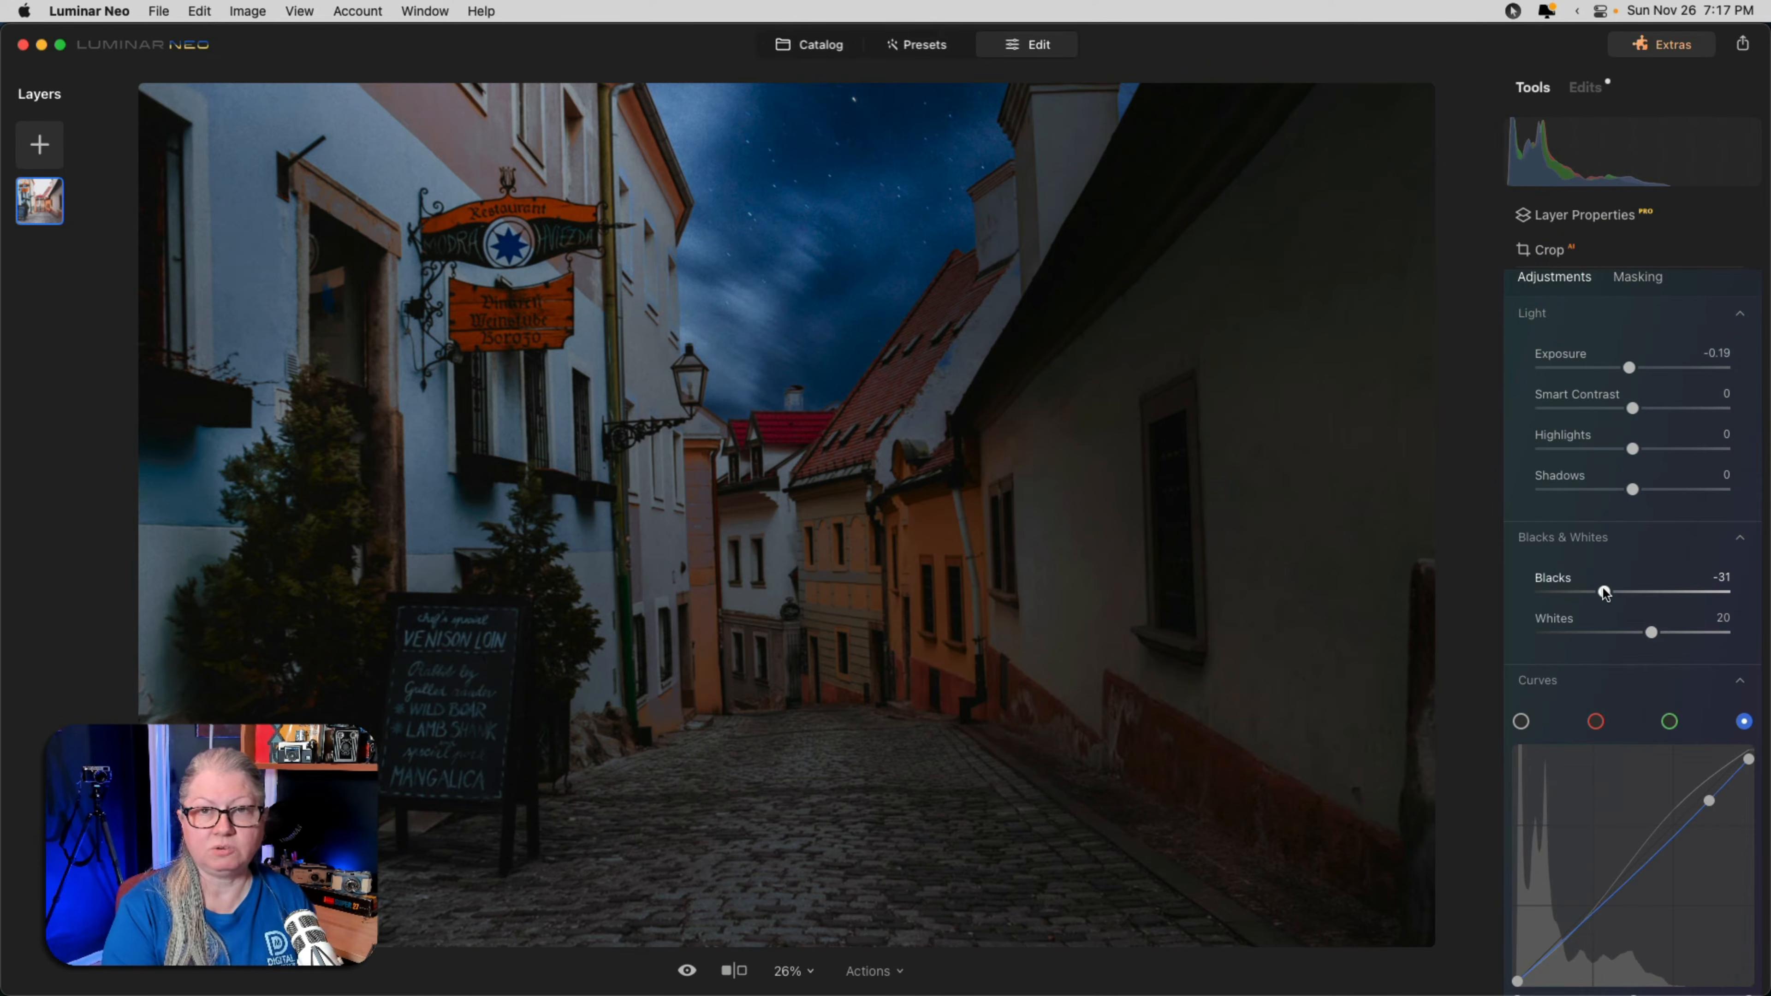
Compare the night edit with the original photo, preview it without the Develop adjustments, and collapse Develop.
{"action": "key", "text": "backslash"}
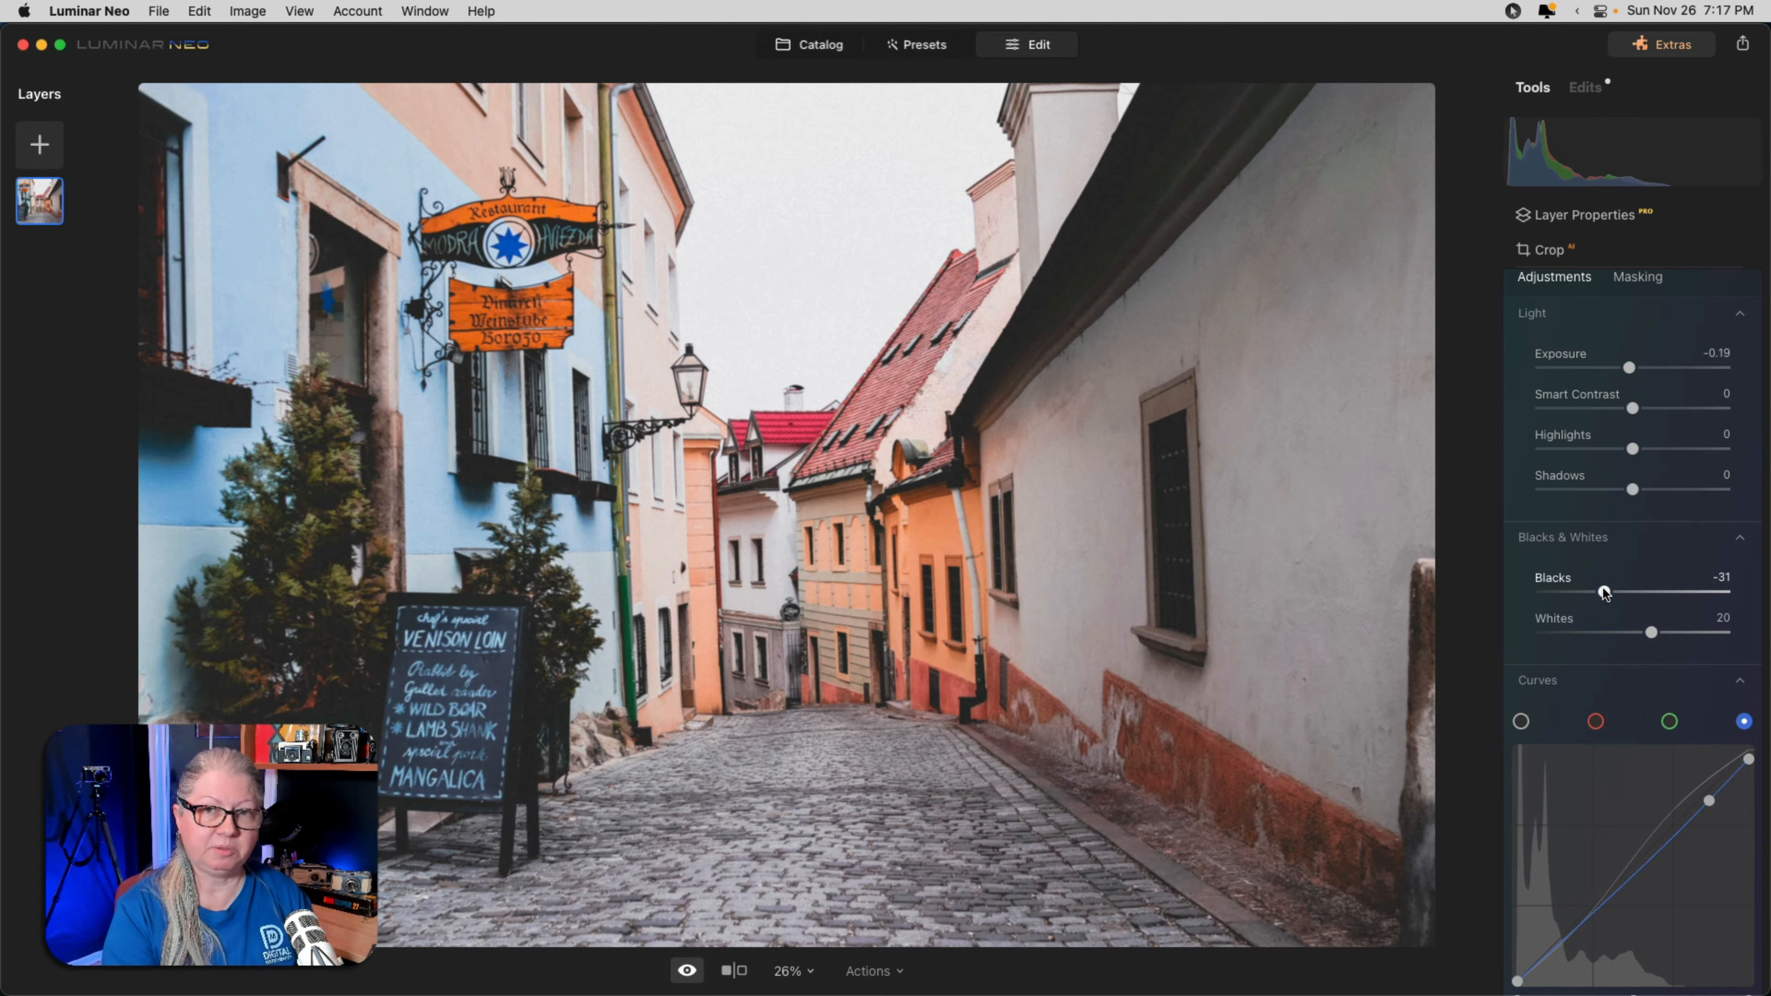
{"action": "key", "text": "backslash"}
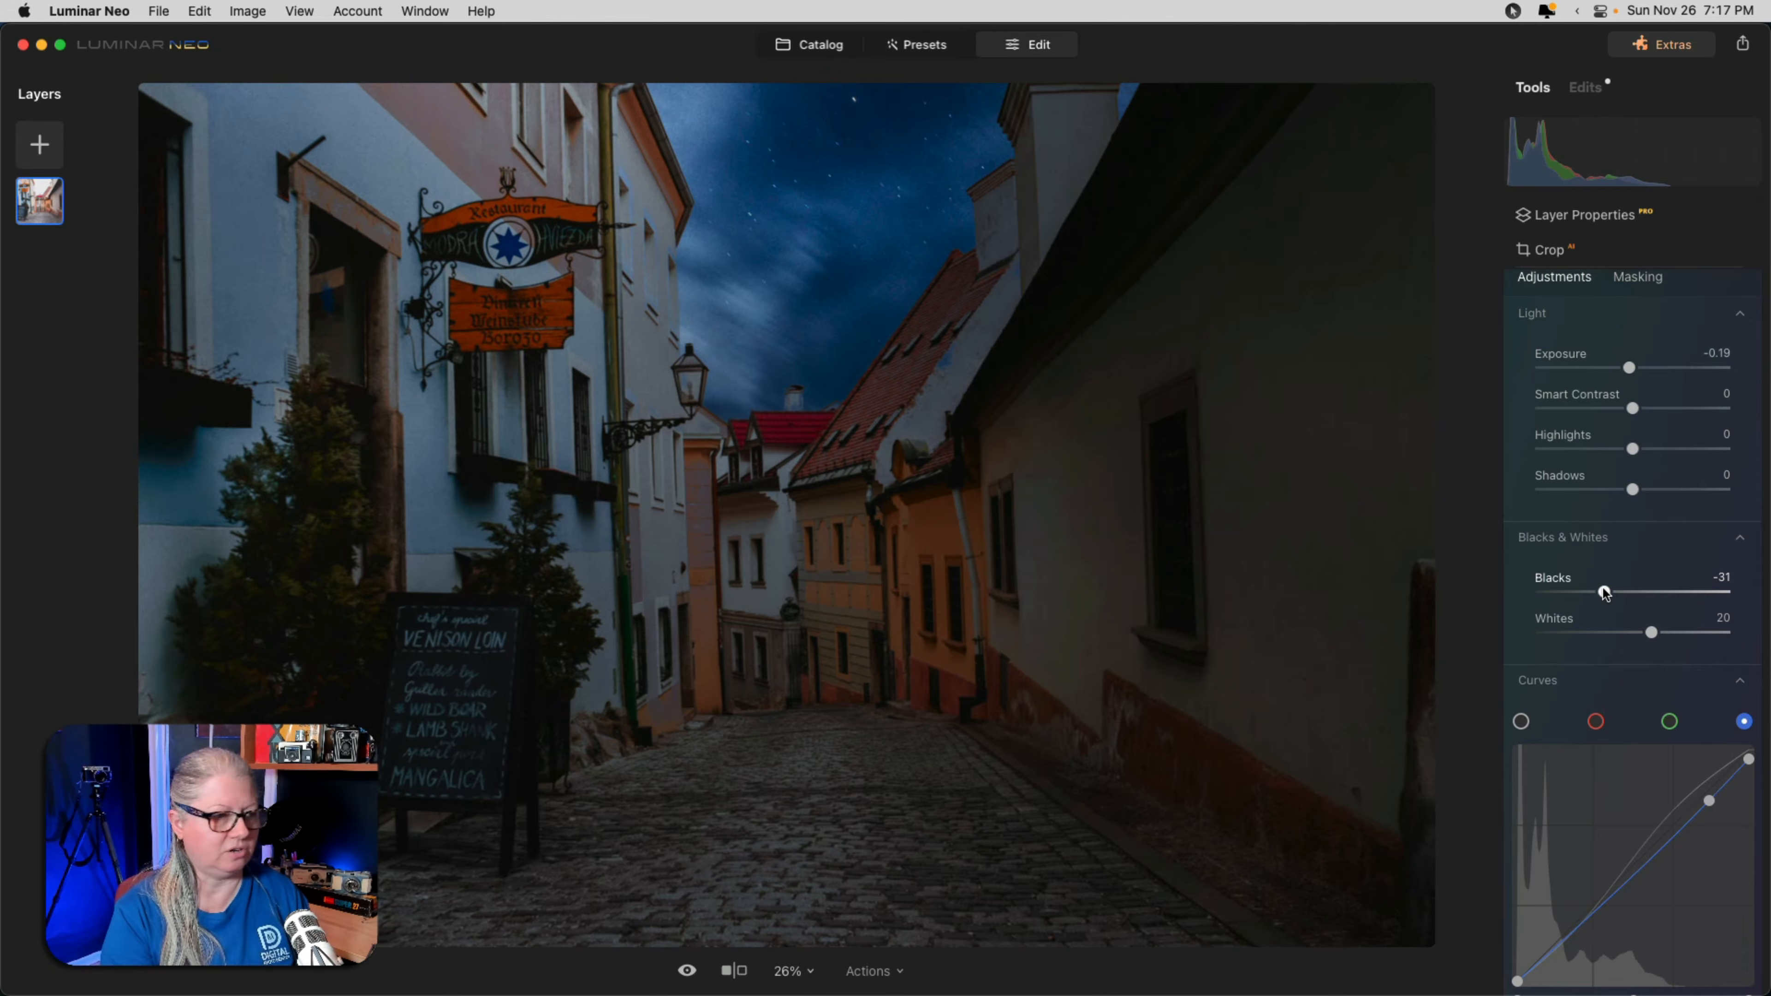
{"action": "scroll", "coordinate": [1604, 460], "scroll_direction": "up", "scroll_amount": 3}
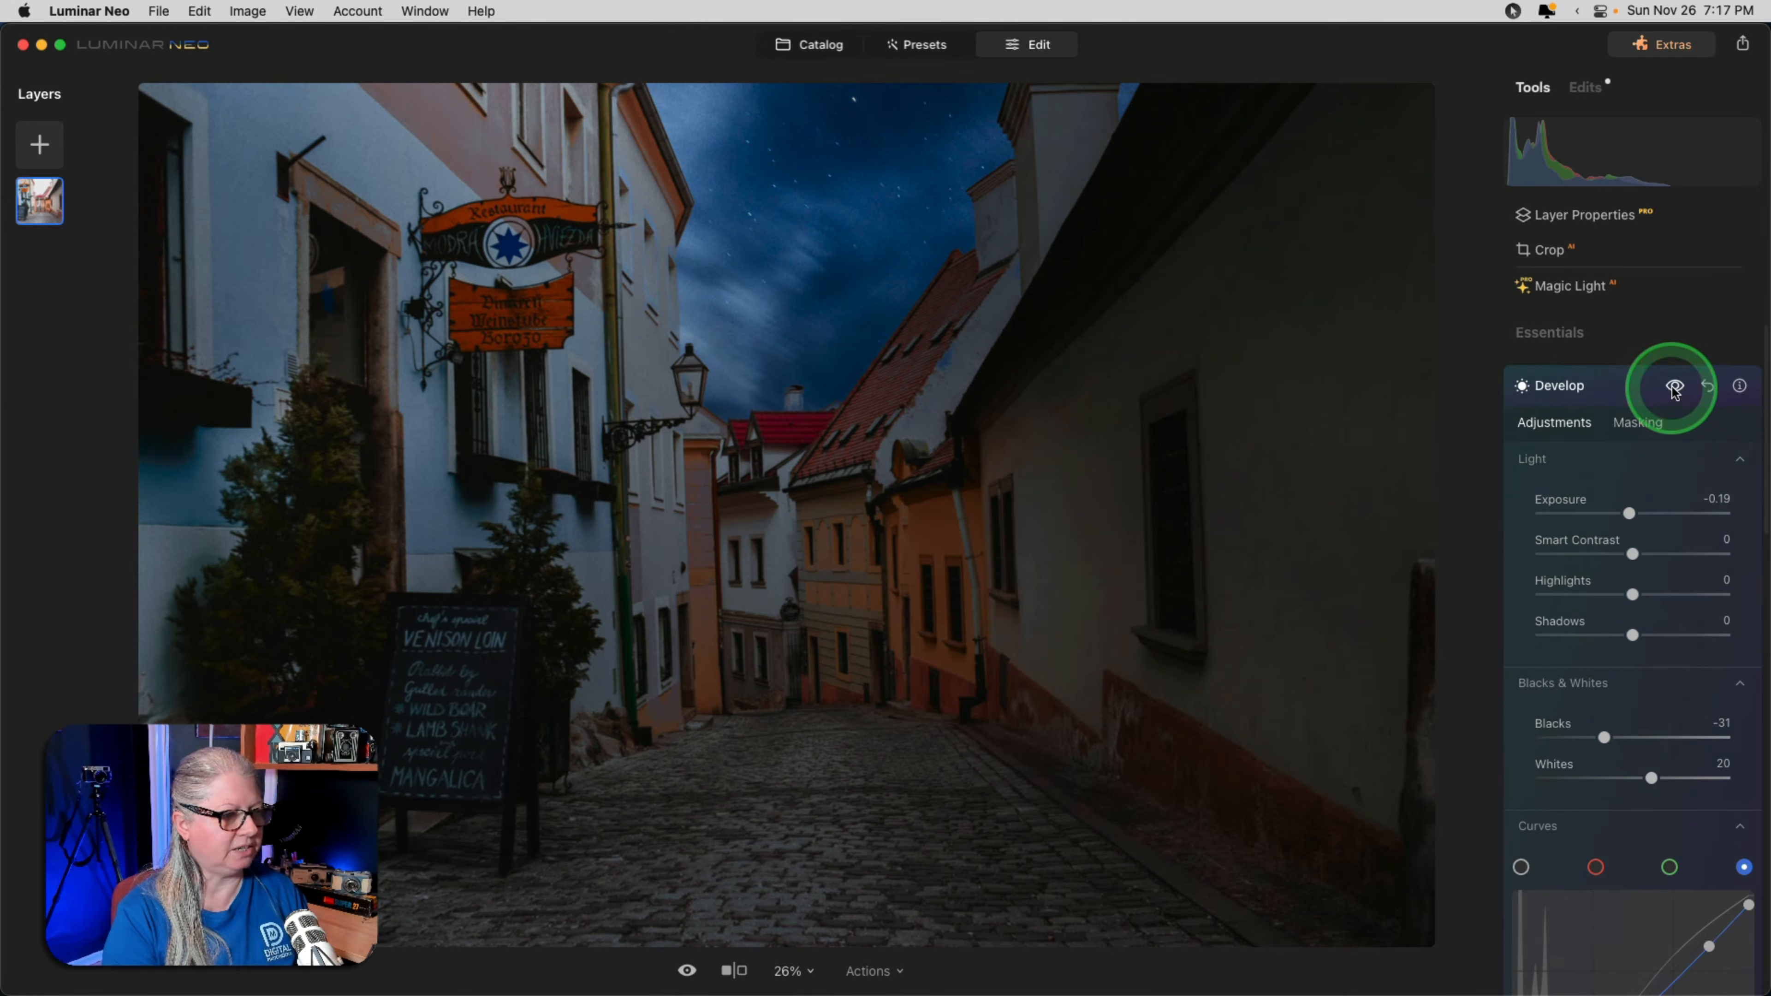
{"action": "left_click", "coordinate": [1675, 388]}
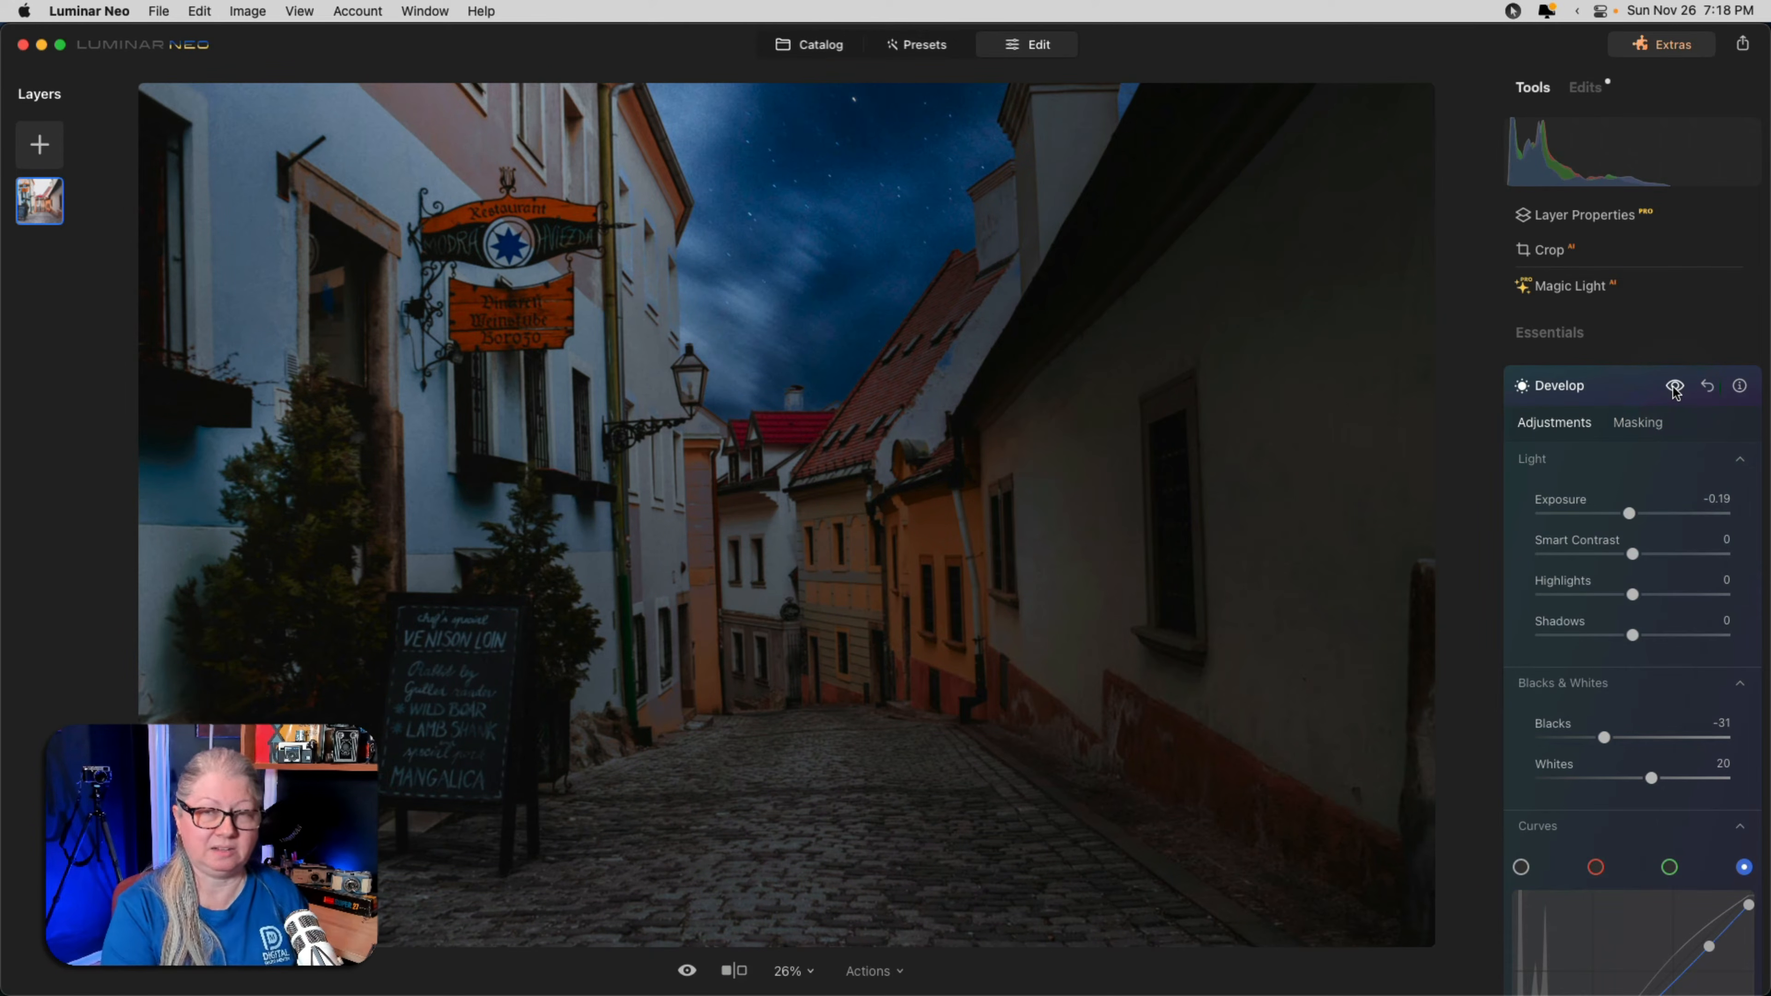
{"action": "left_click", "coordinate": [1675, 388]}
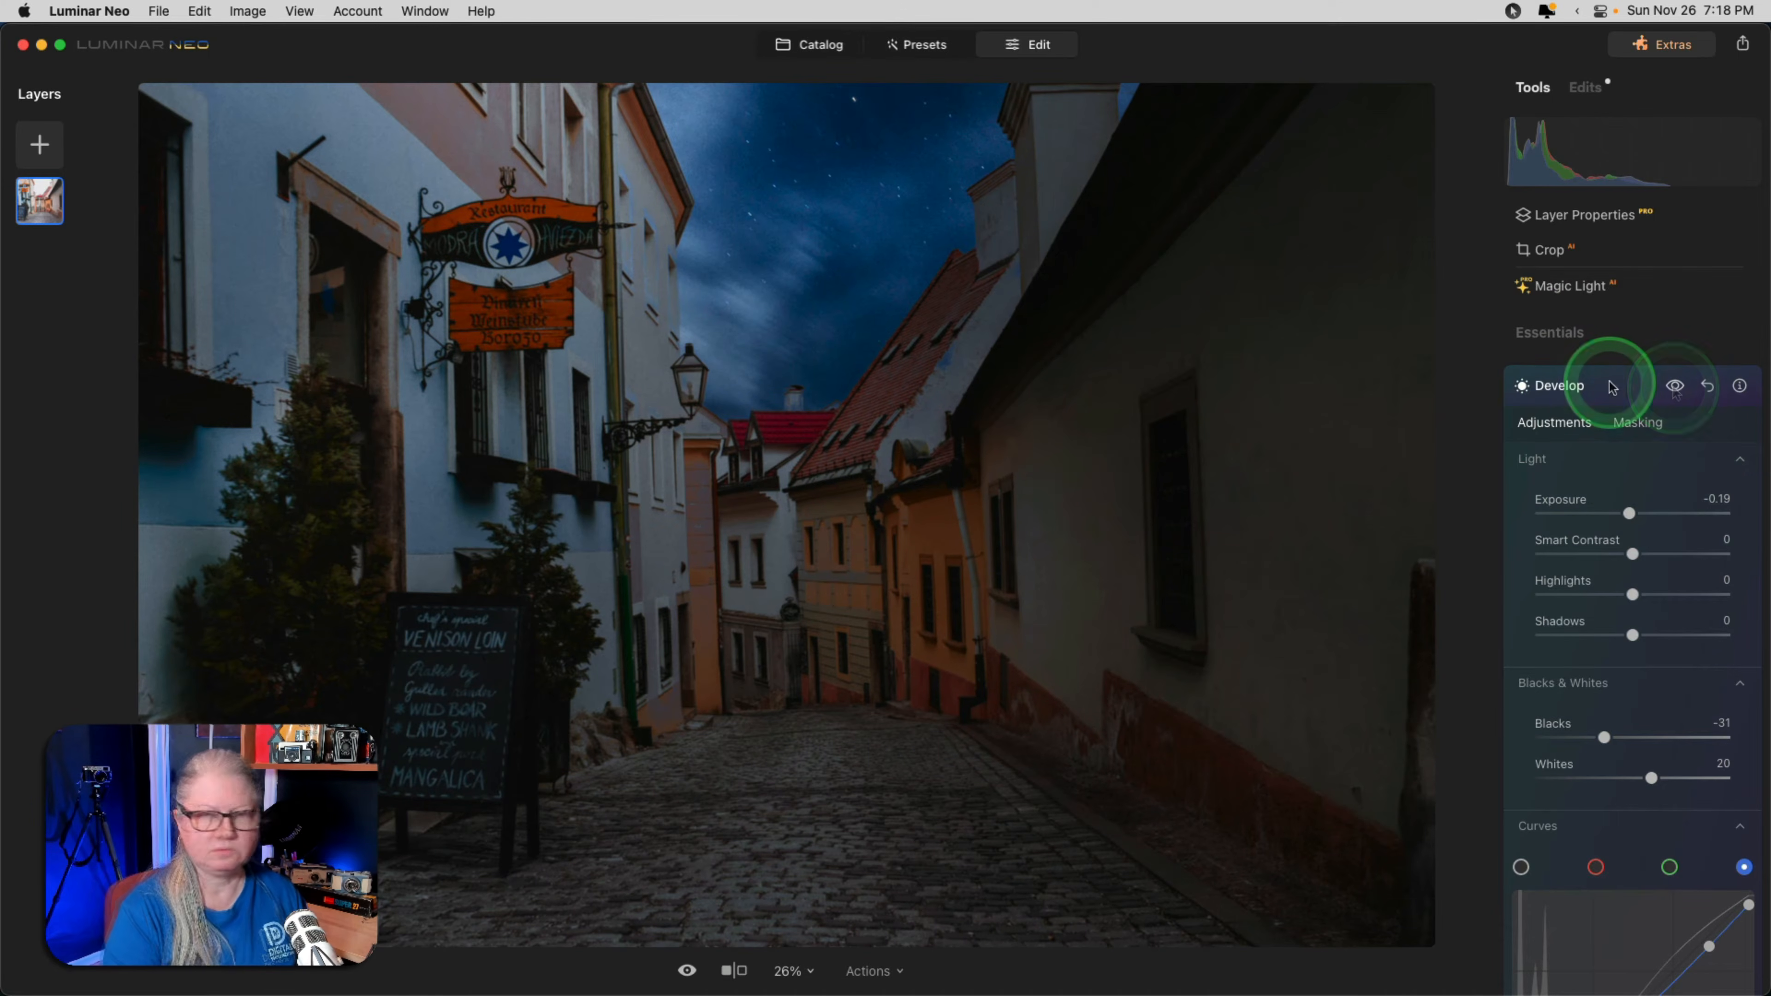
{"action": "left_click", "coordinate": [1613, 388]}
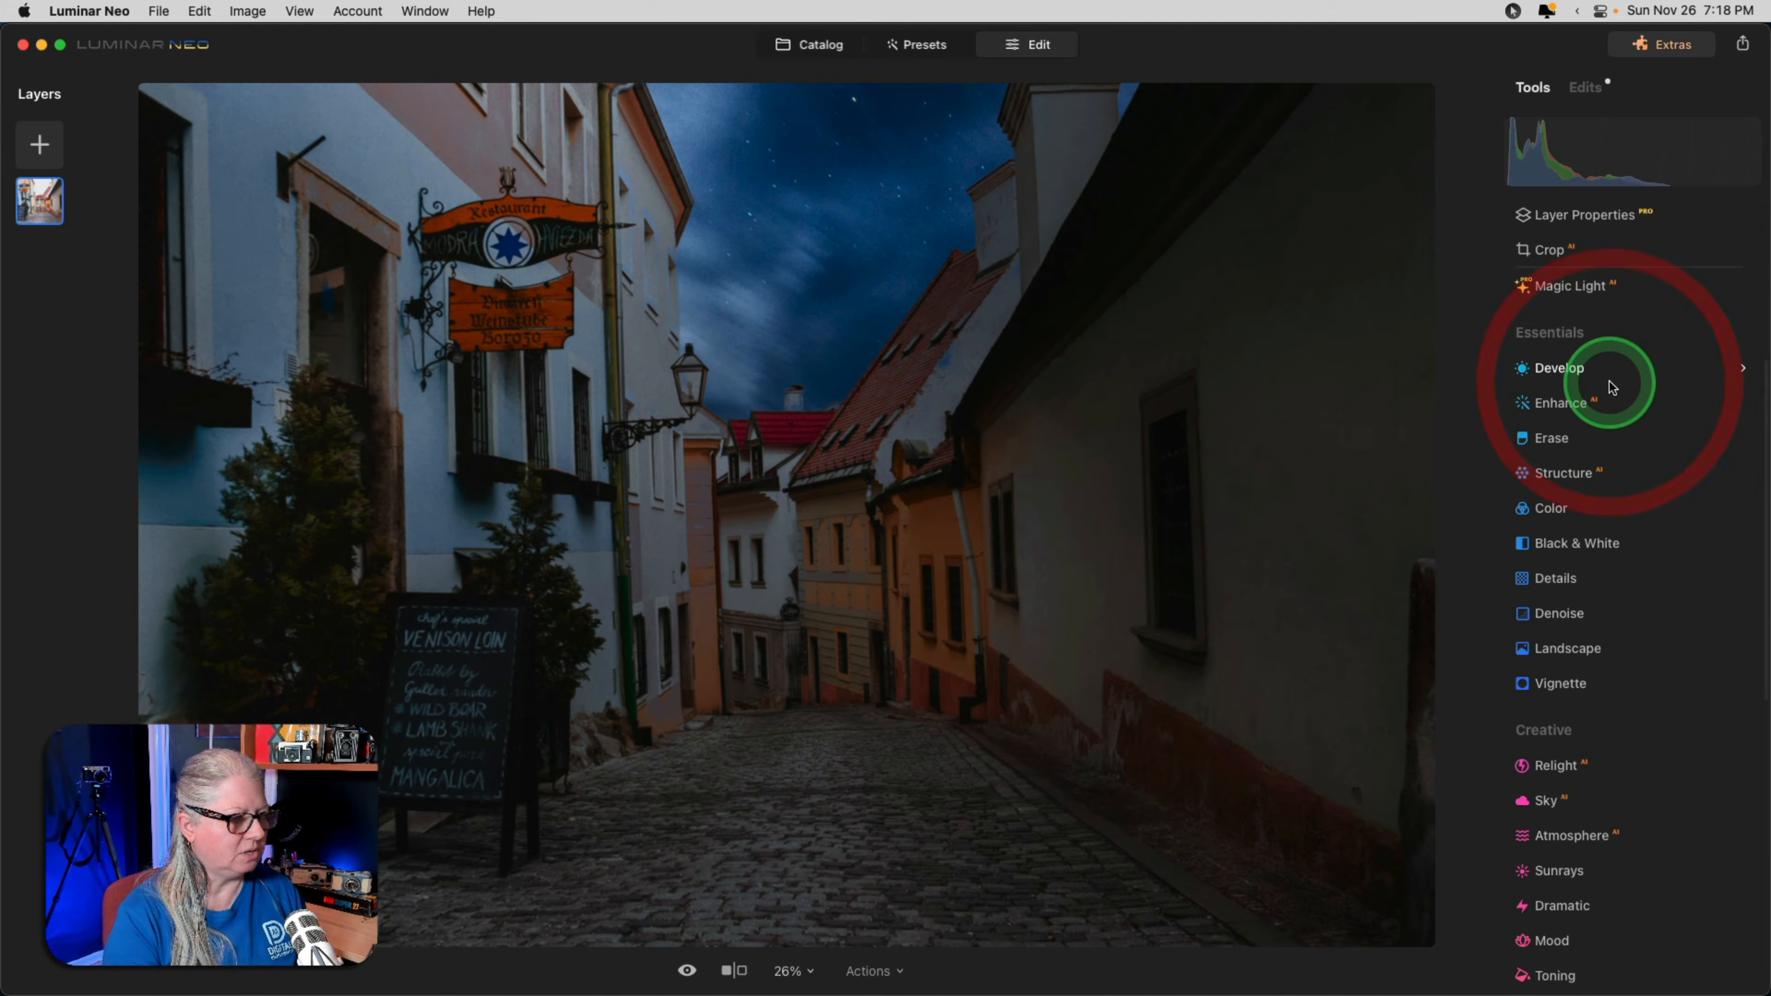
Open the Extras window and look through the available extensions down to Magic Light.
{"action": "left_click", "coordinate": [1548, 475]}
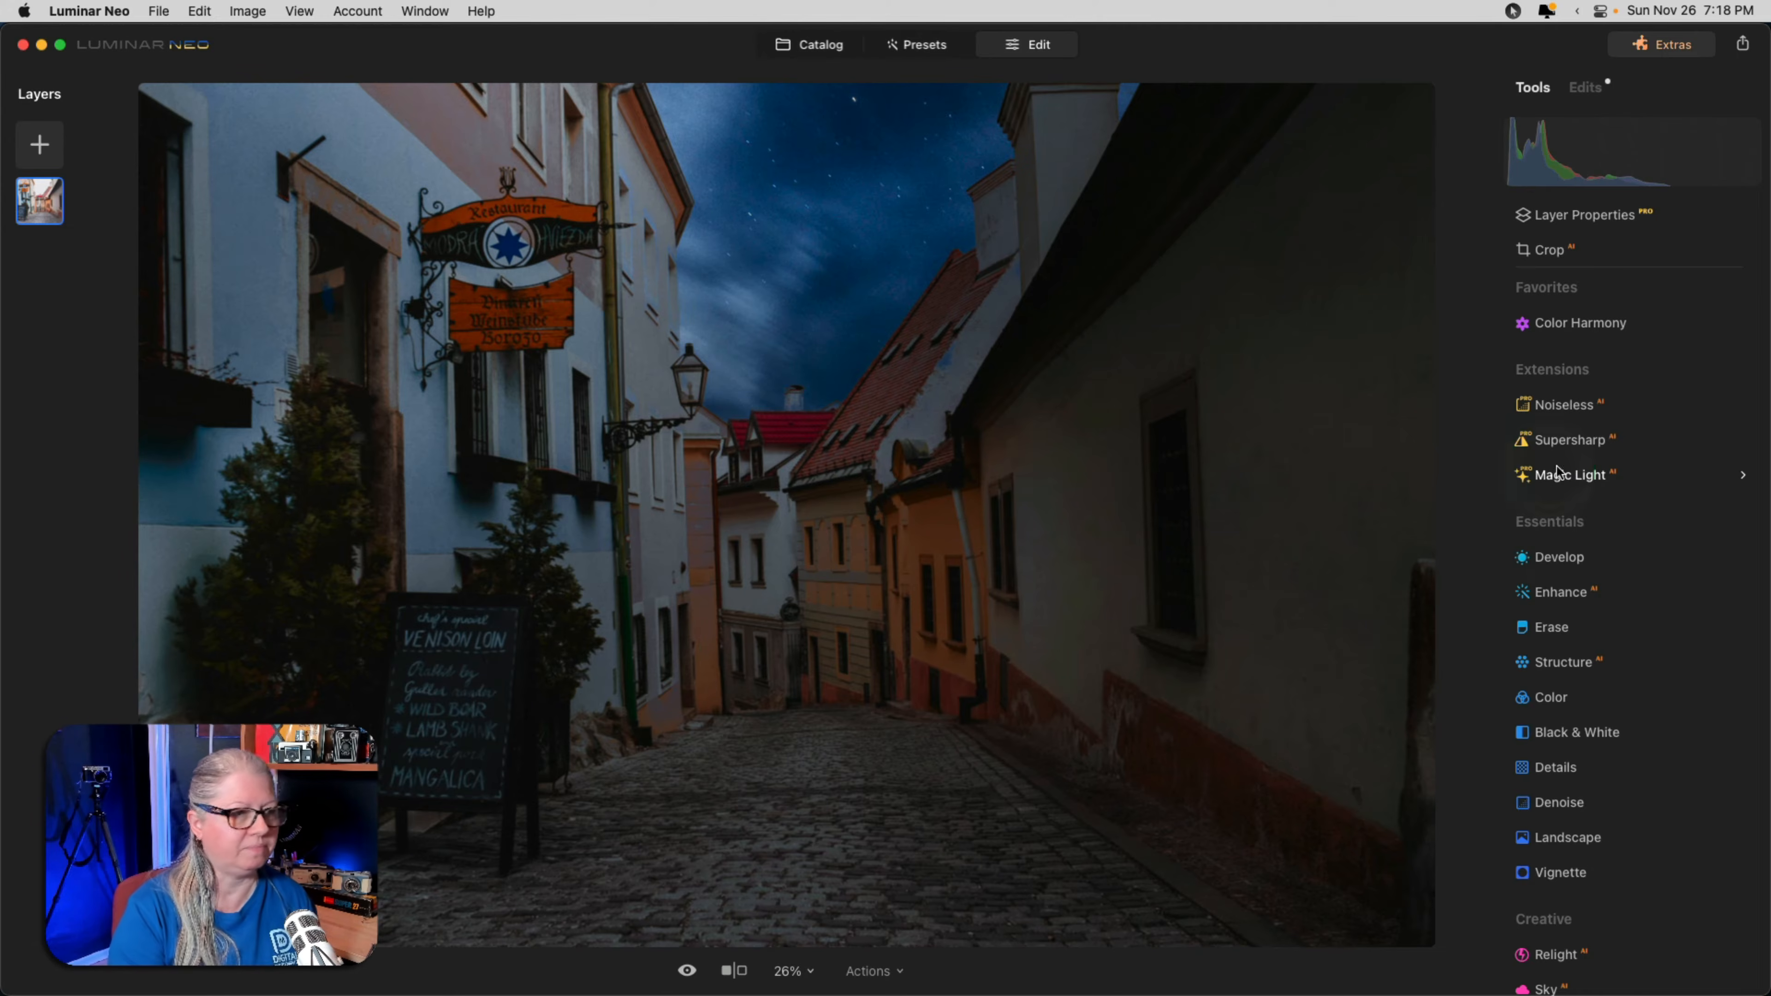
{"action": "left_click", "coordinate": [1664, 46]}
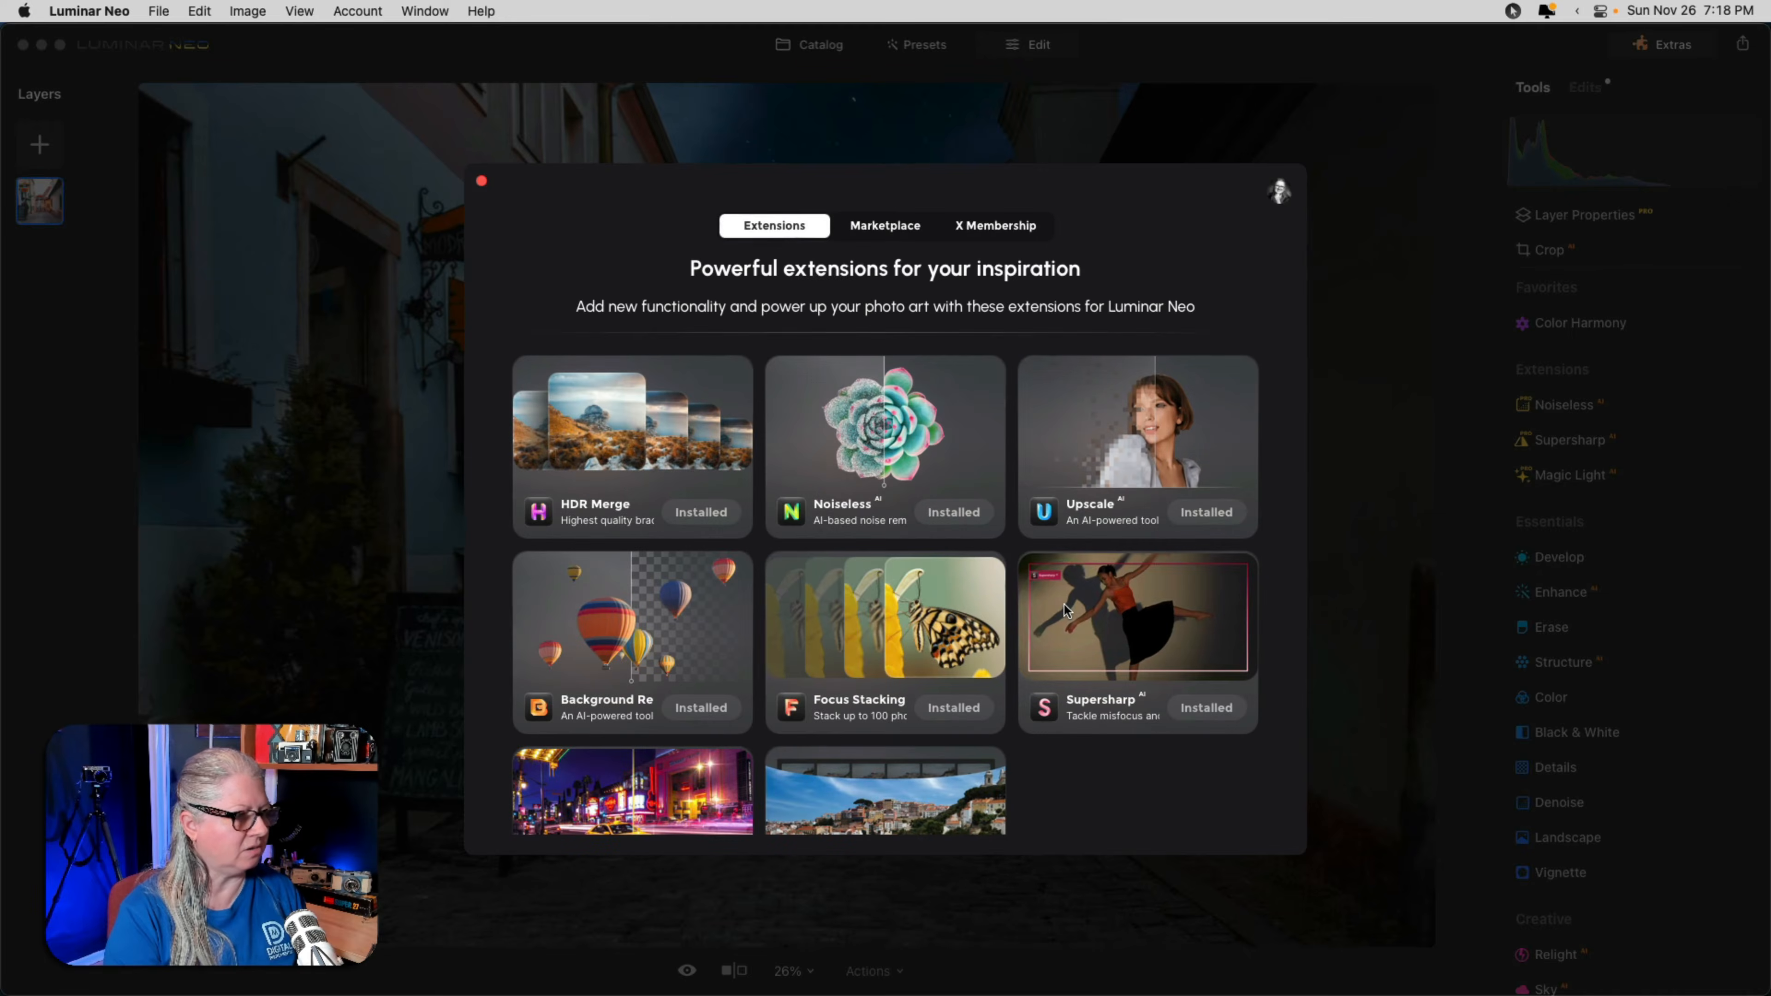
{"action": "scroll", "coordinate": [1065, 611], "scroll_direction": "down", "scroll_amount": 3}
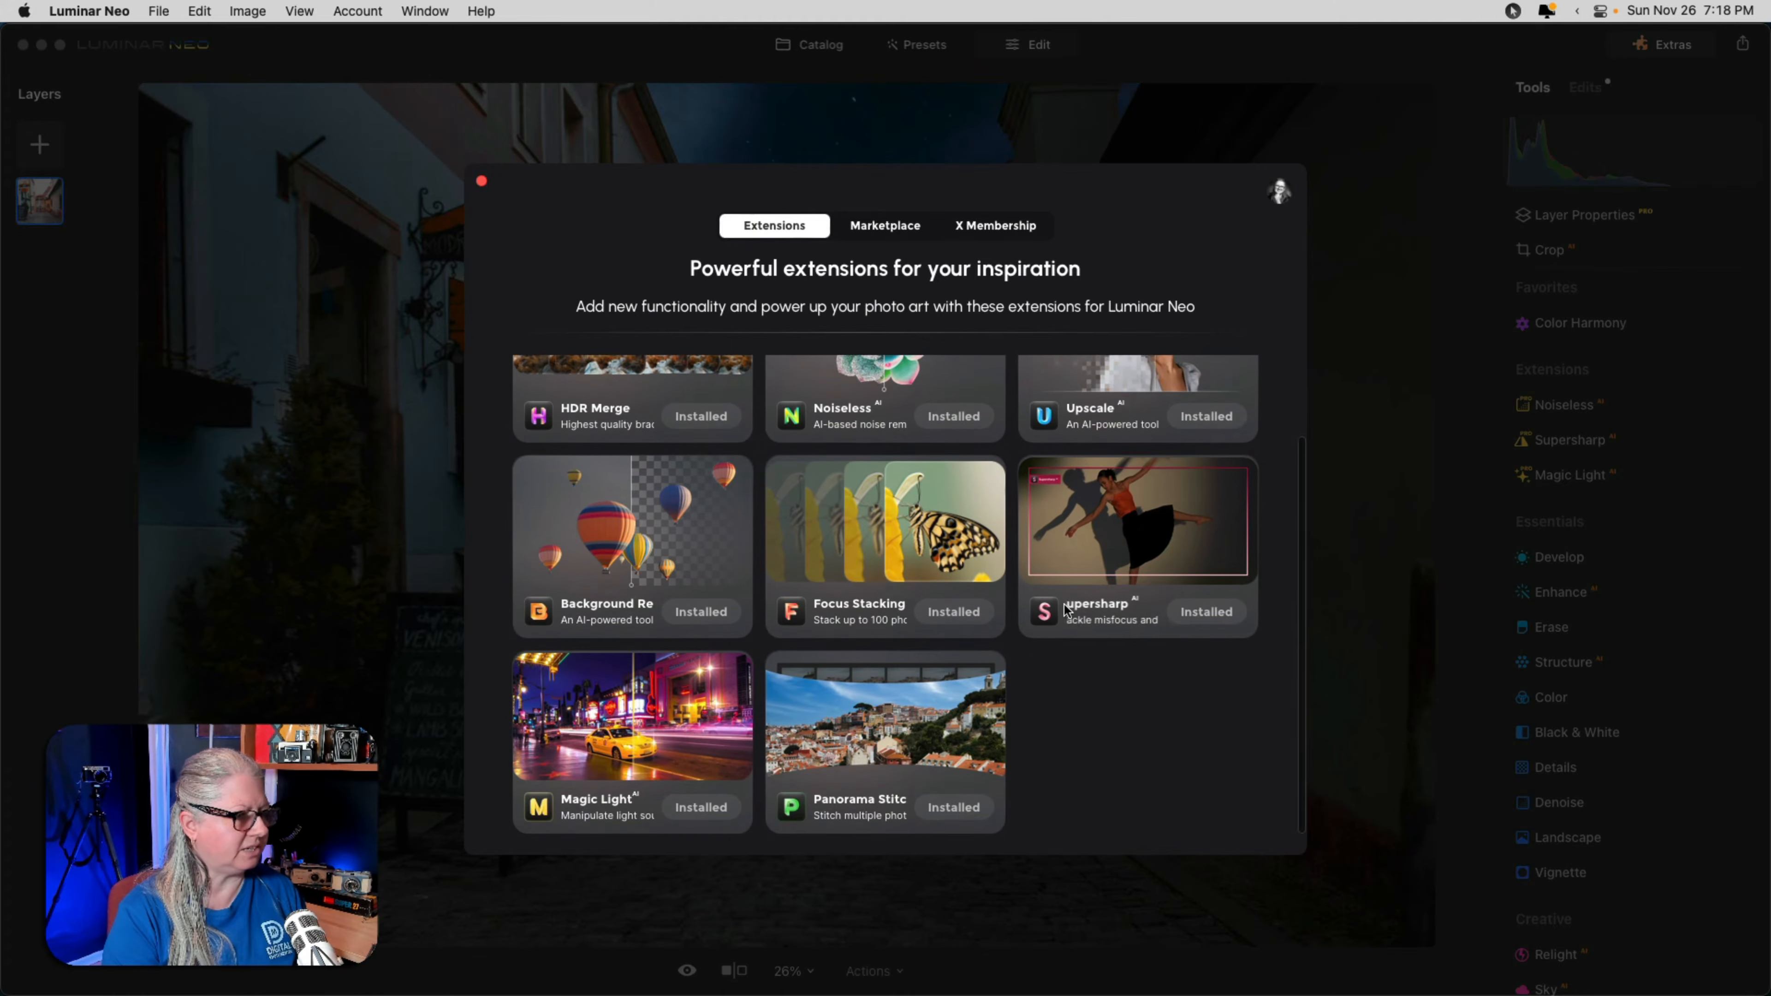
{"action": "scroll", "coordinate": [1065, 611], "scroll_direction": "up", "scroll_amount": 3}
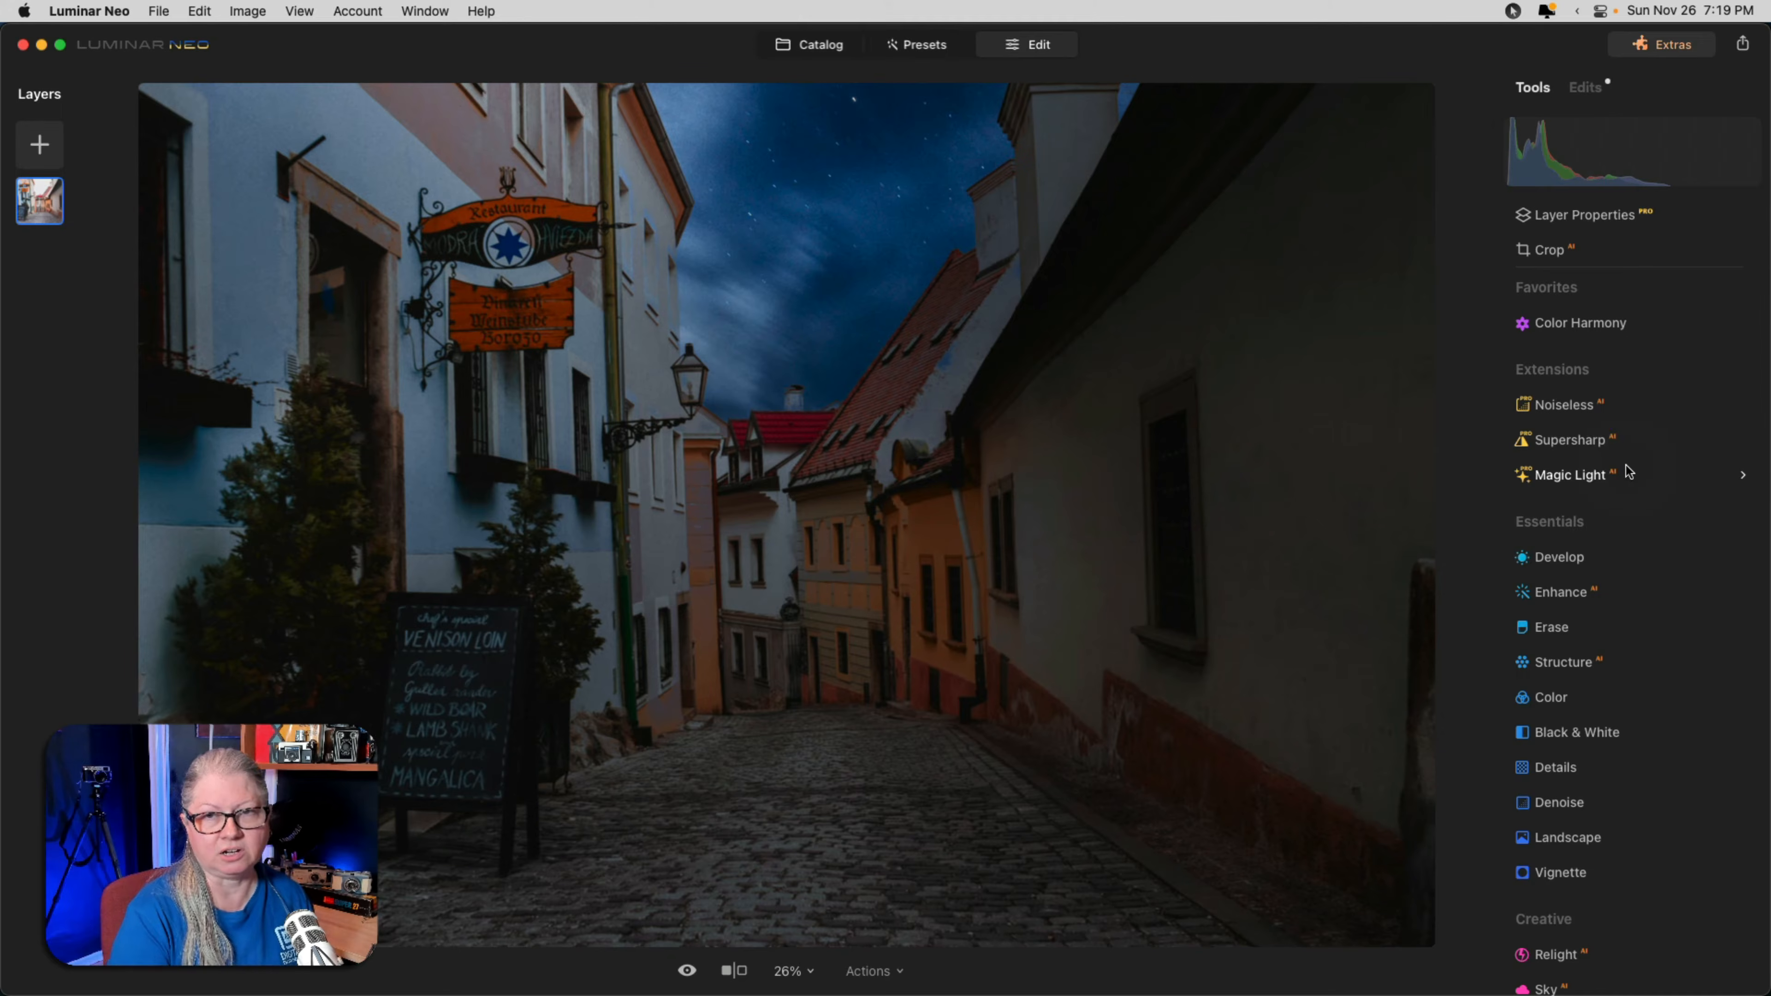
Open Magic Light, set its Intensity to 59 and use the Add brush mode.
{"action": "left_click", "coordinate": [1590, 473]}
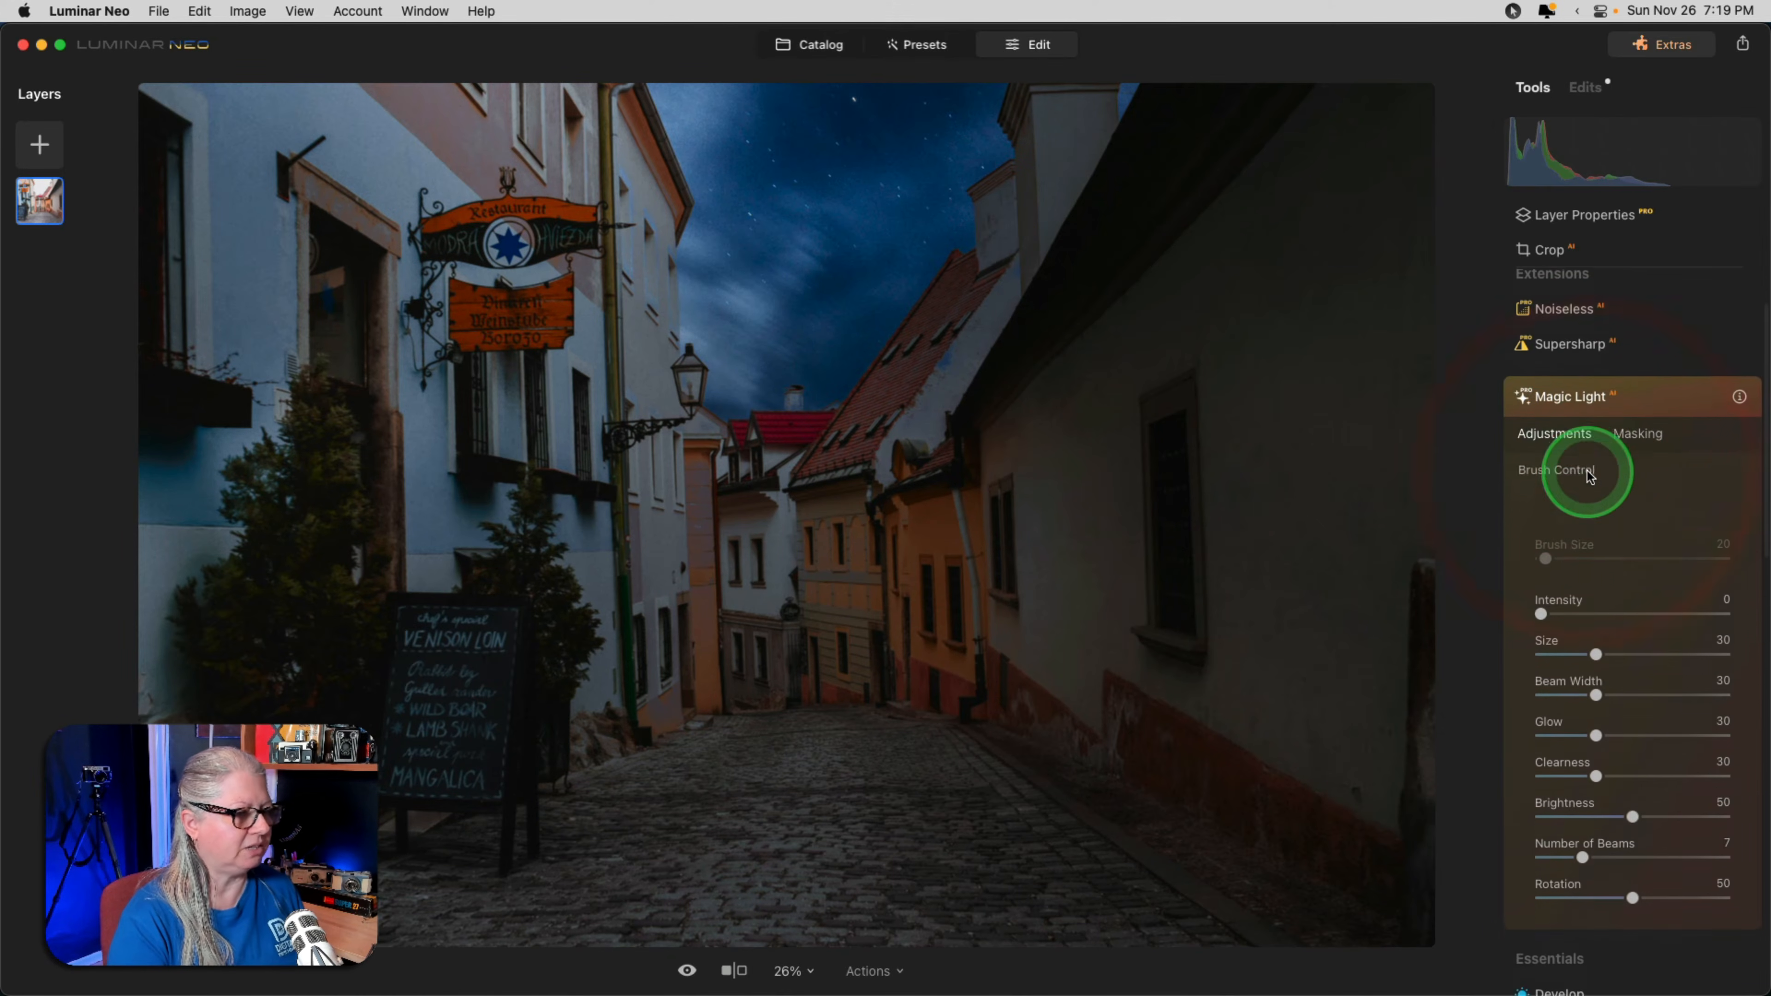
{"action": "left_click_drag", "start_coordinate": [1545, 556], "coordinate": [1658, 550]}
{"action": "left_click", "coordinate": [1655, 543]}
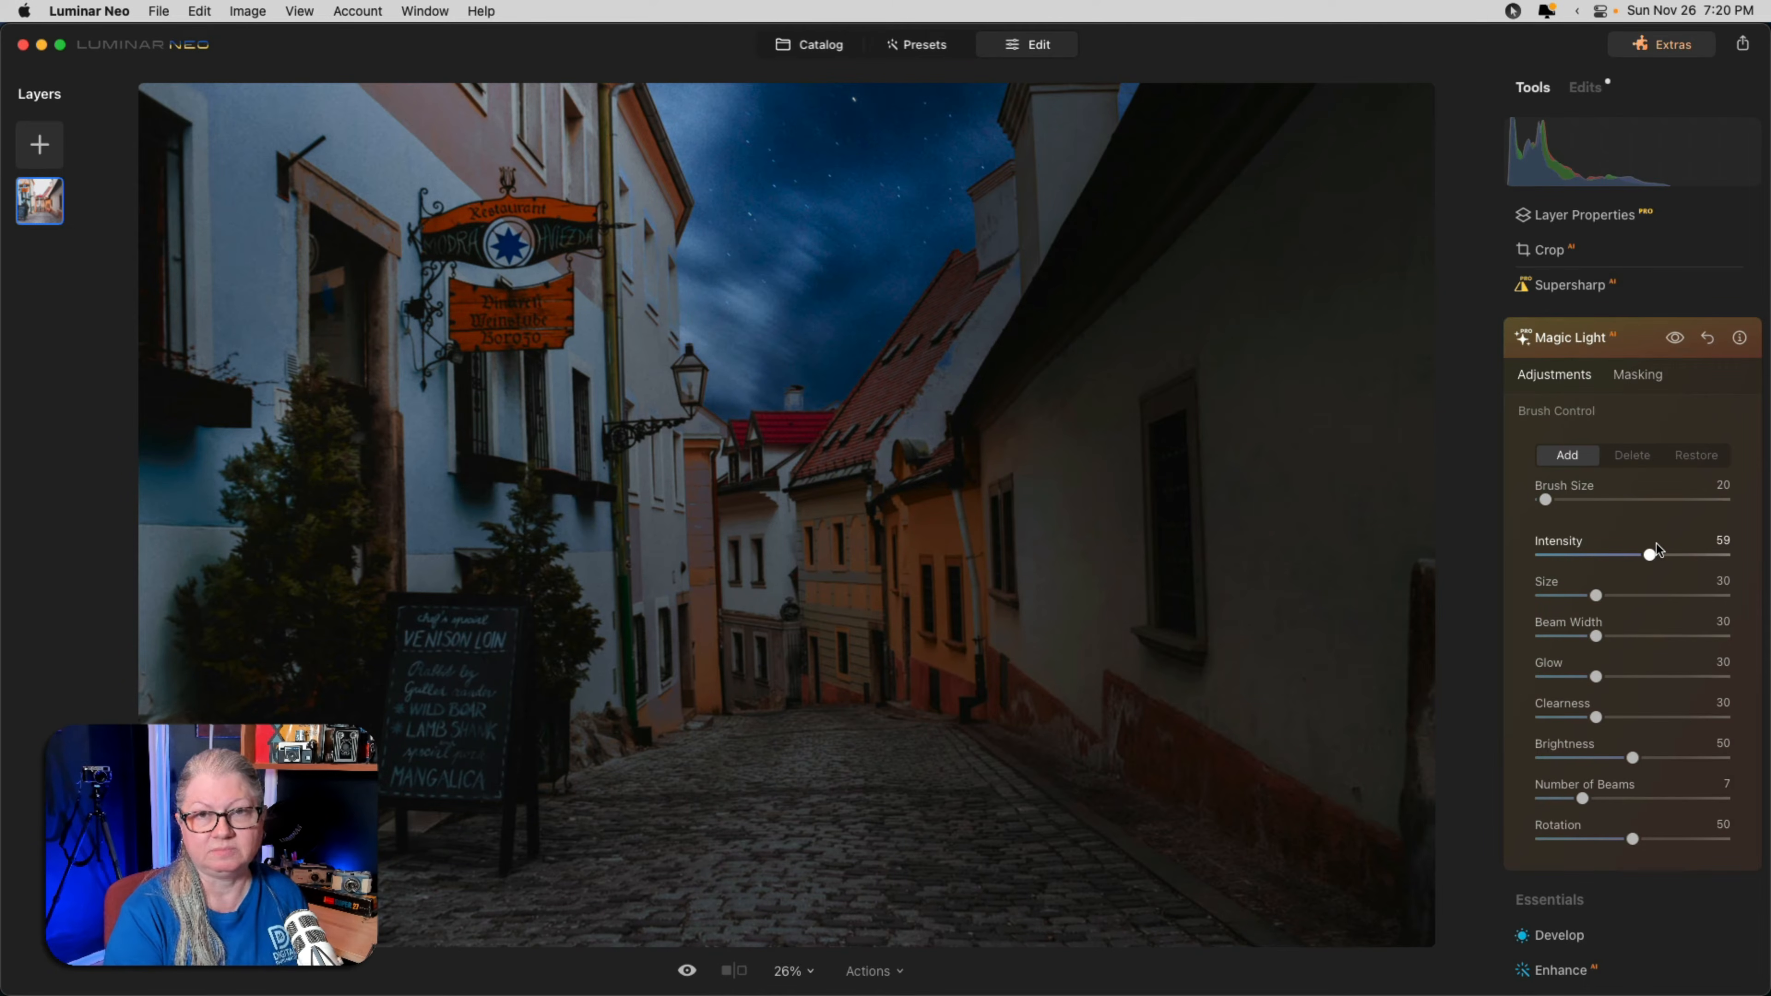
{"action": "left_click", "coordinate": [1580, 522]}
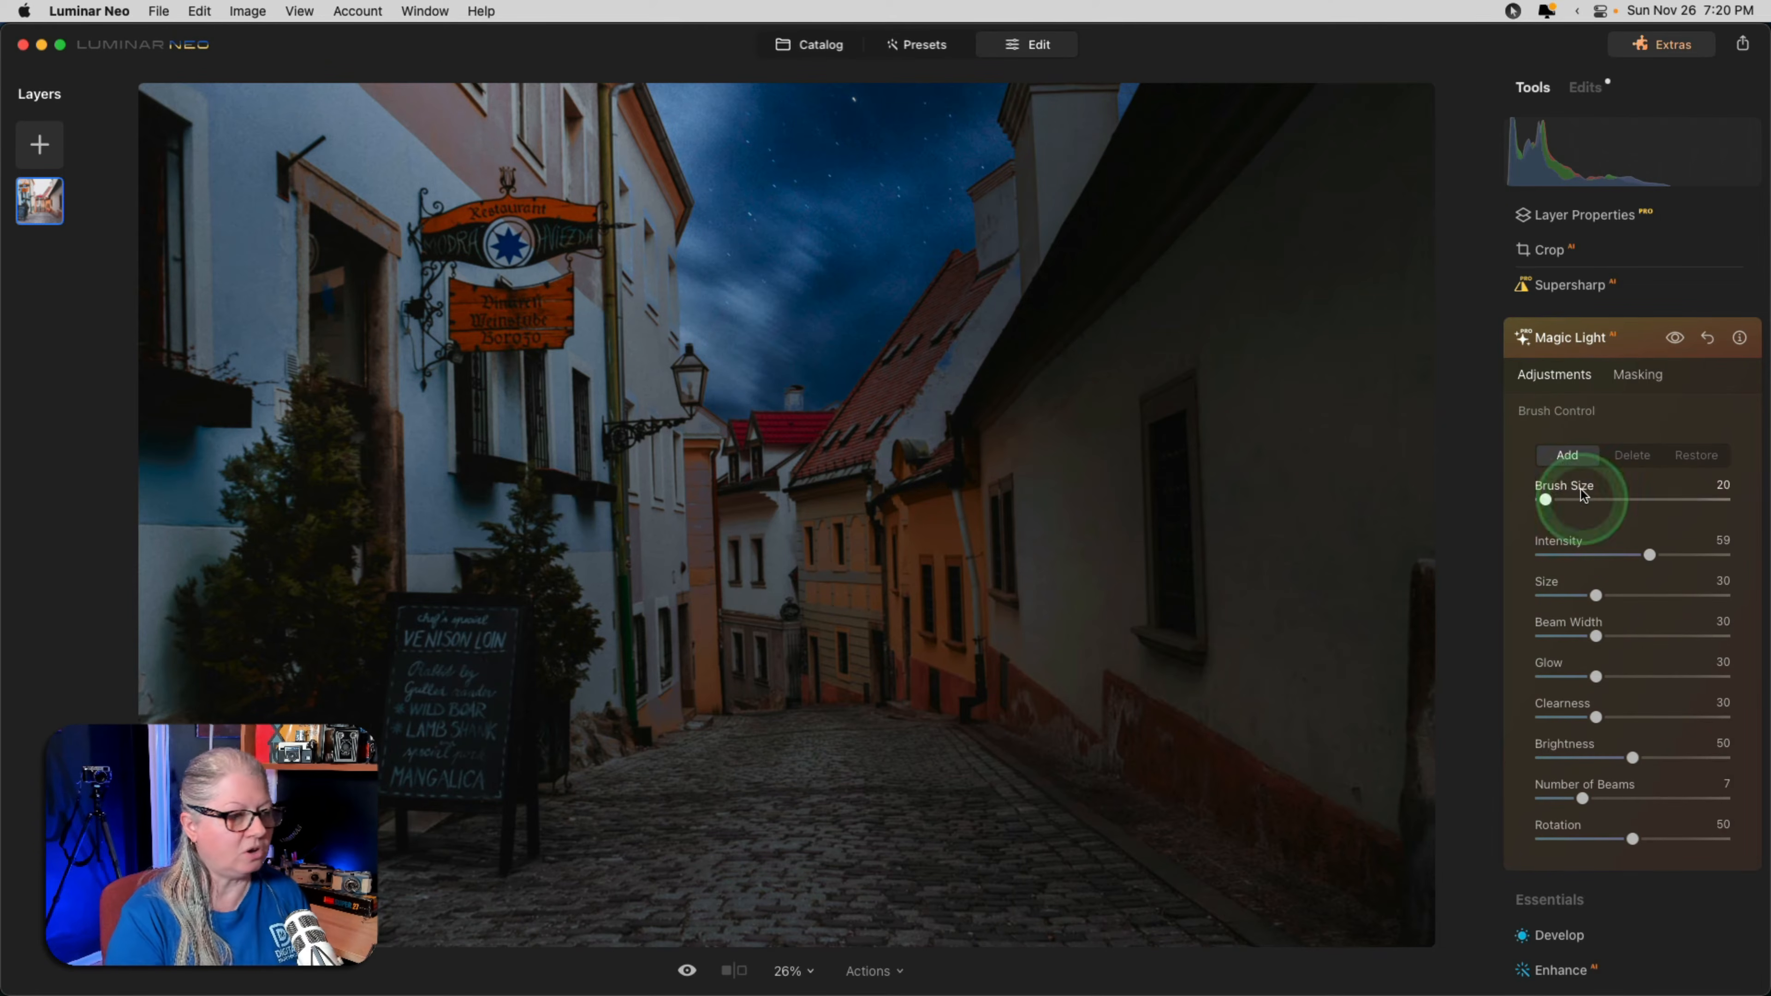
{"action": "left_click", "coordinate": [1569, 462]}
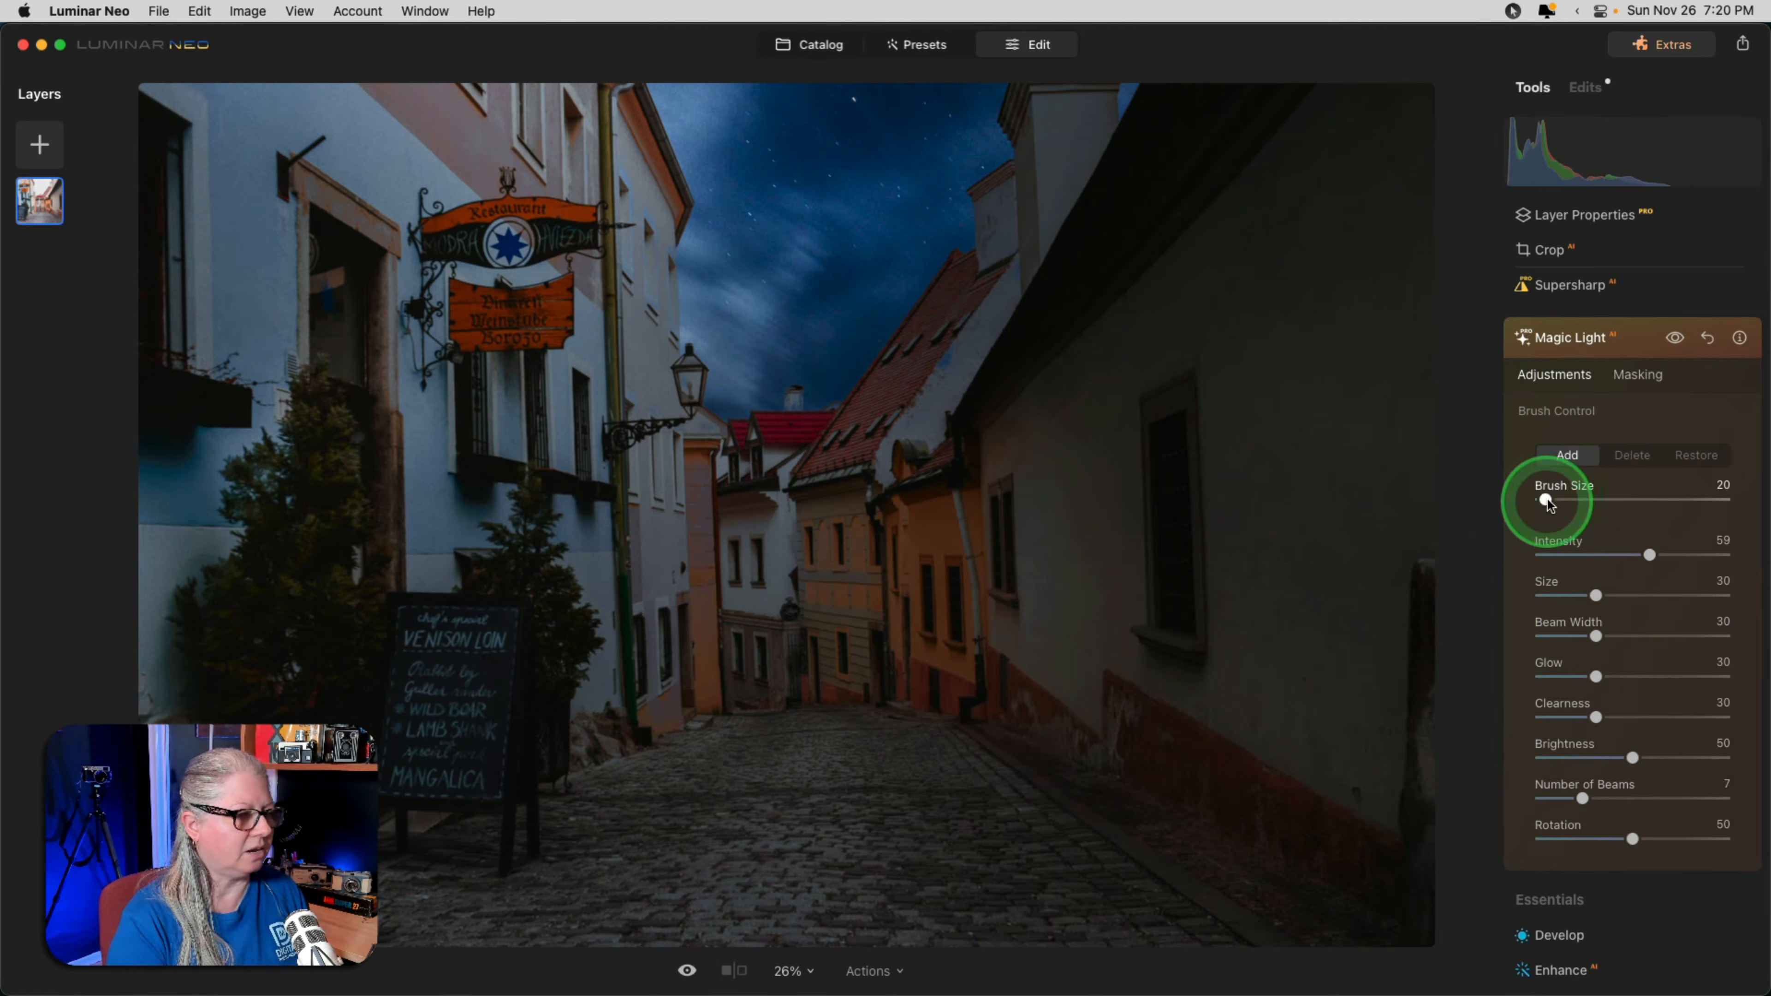
Place a Magic Light on the street lamp's bulb using a brush size of 15 and raise the Intensity to 72.
{"action": "left_click_drag", "start_coordinate": [1546, 500], "coordinate": [1543, 500]}
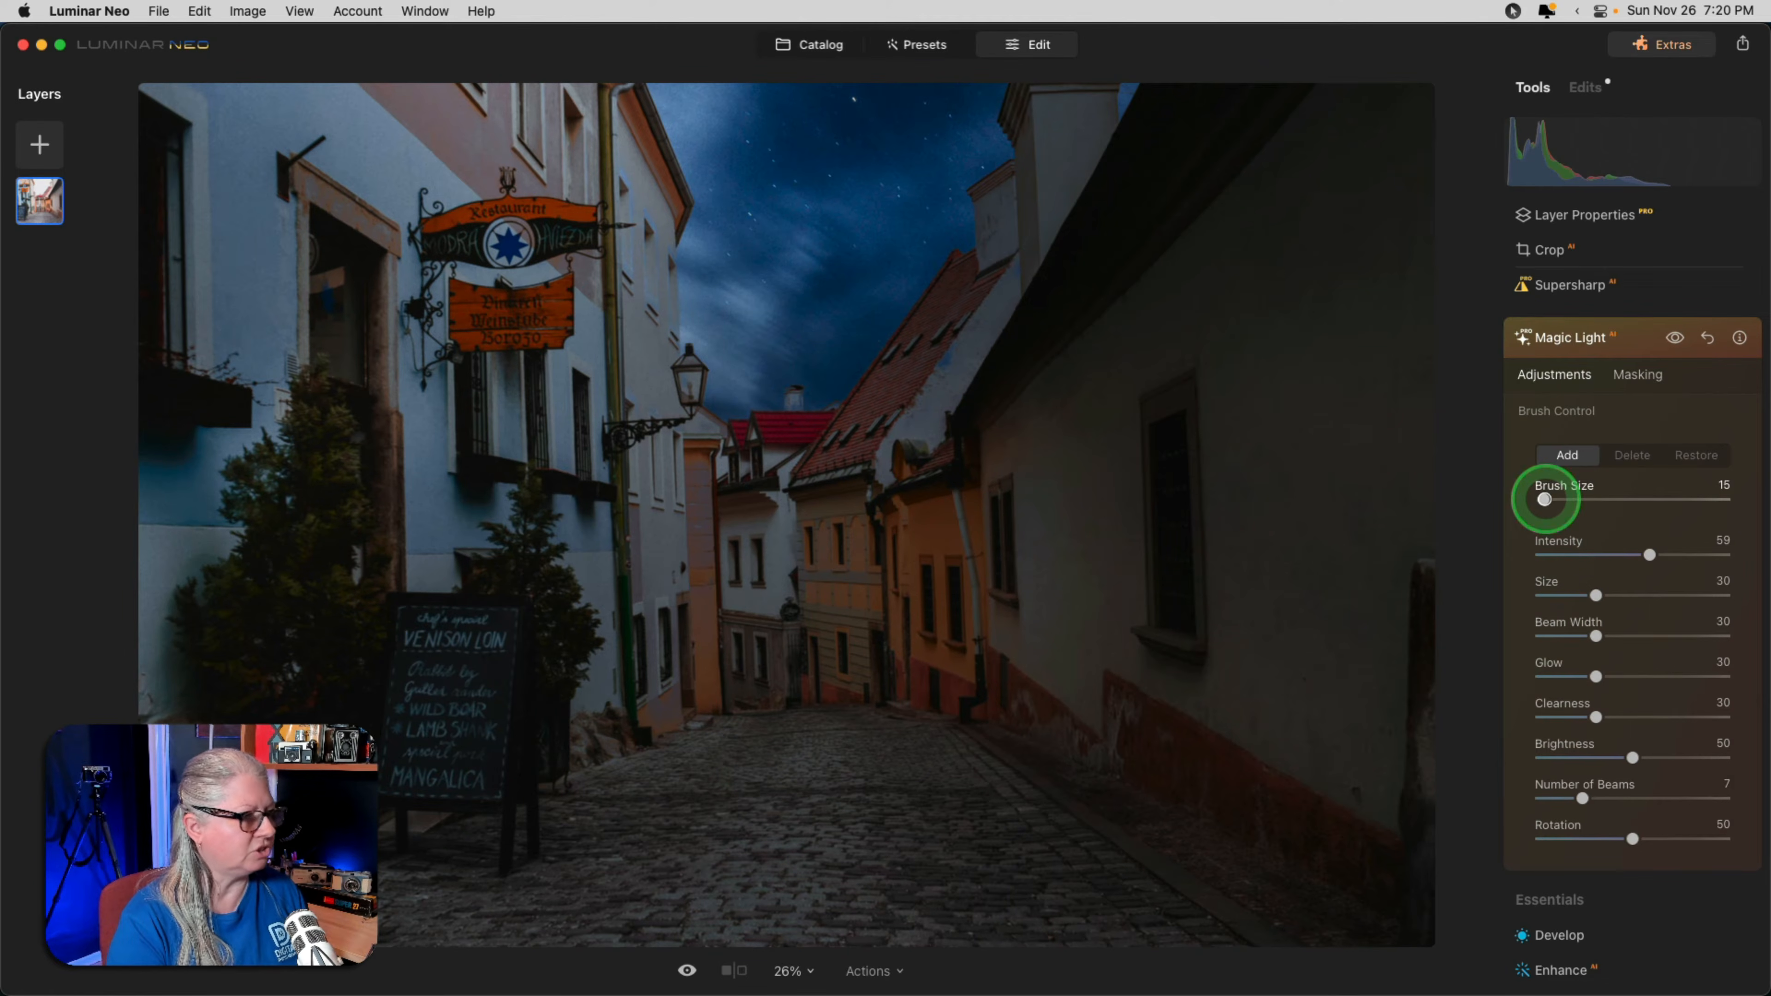
{"action": "left_click", "coordinate": [680, 392]}
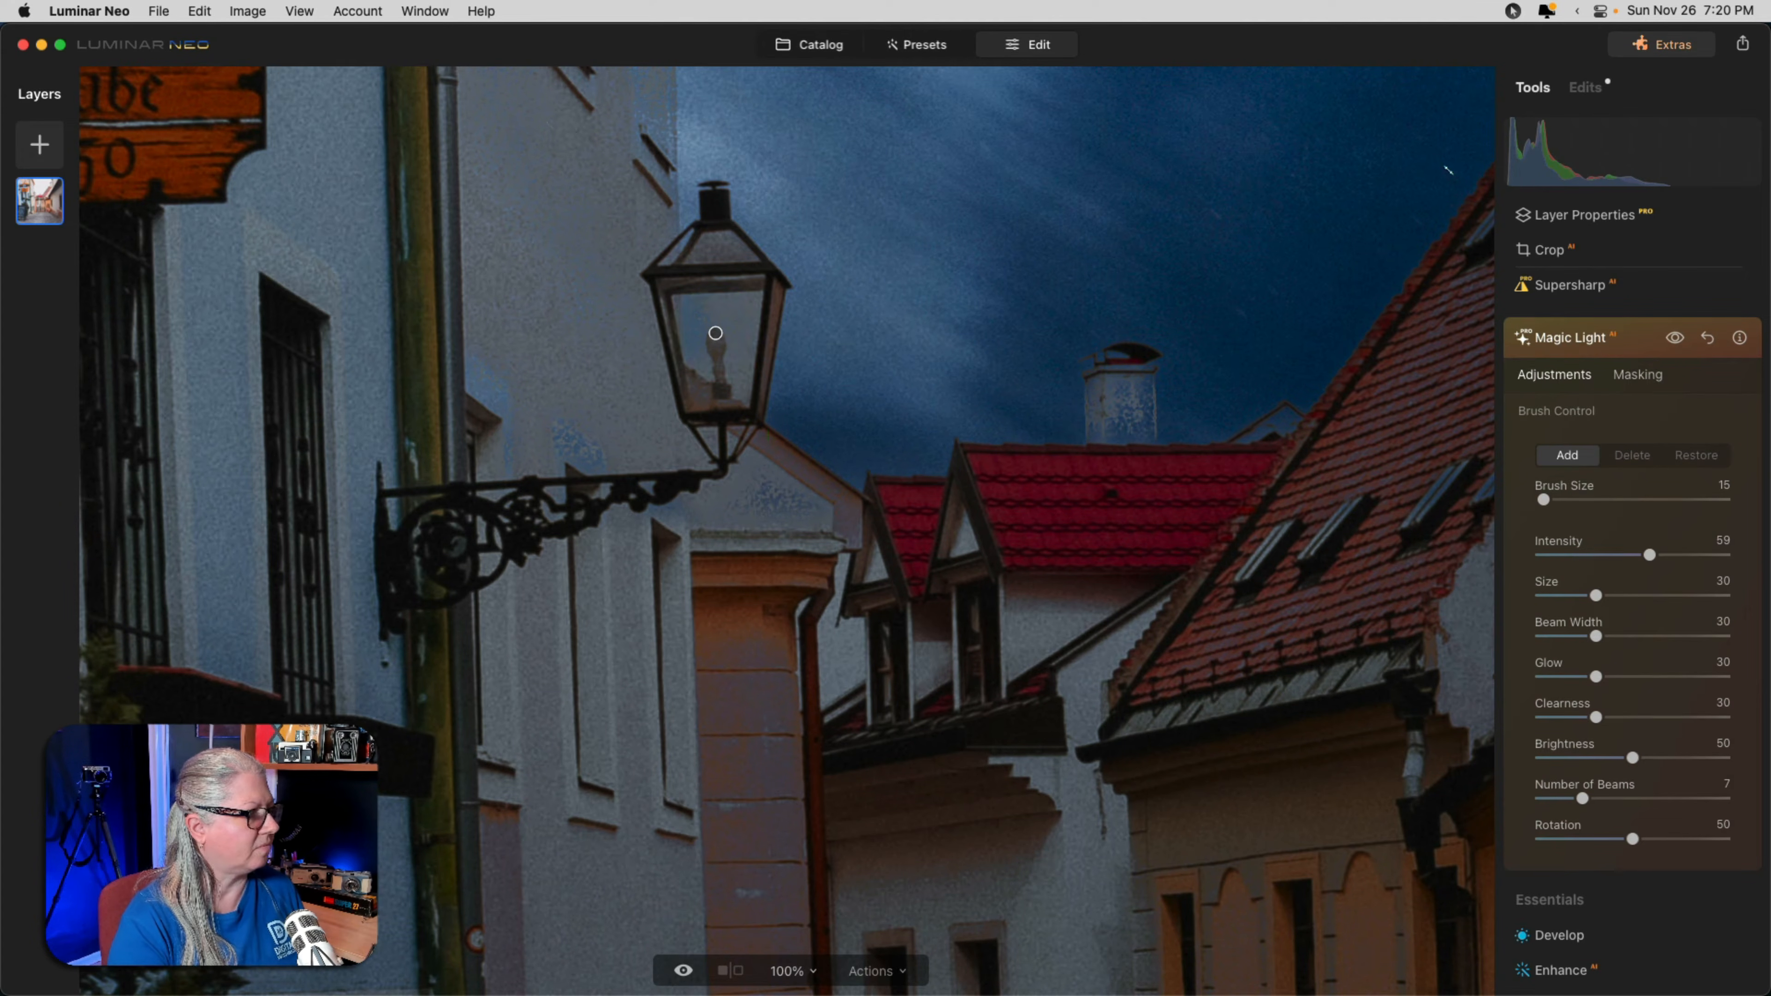
{"action": "left_click", "coordinate": [715, 333]}
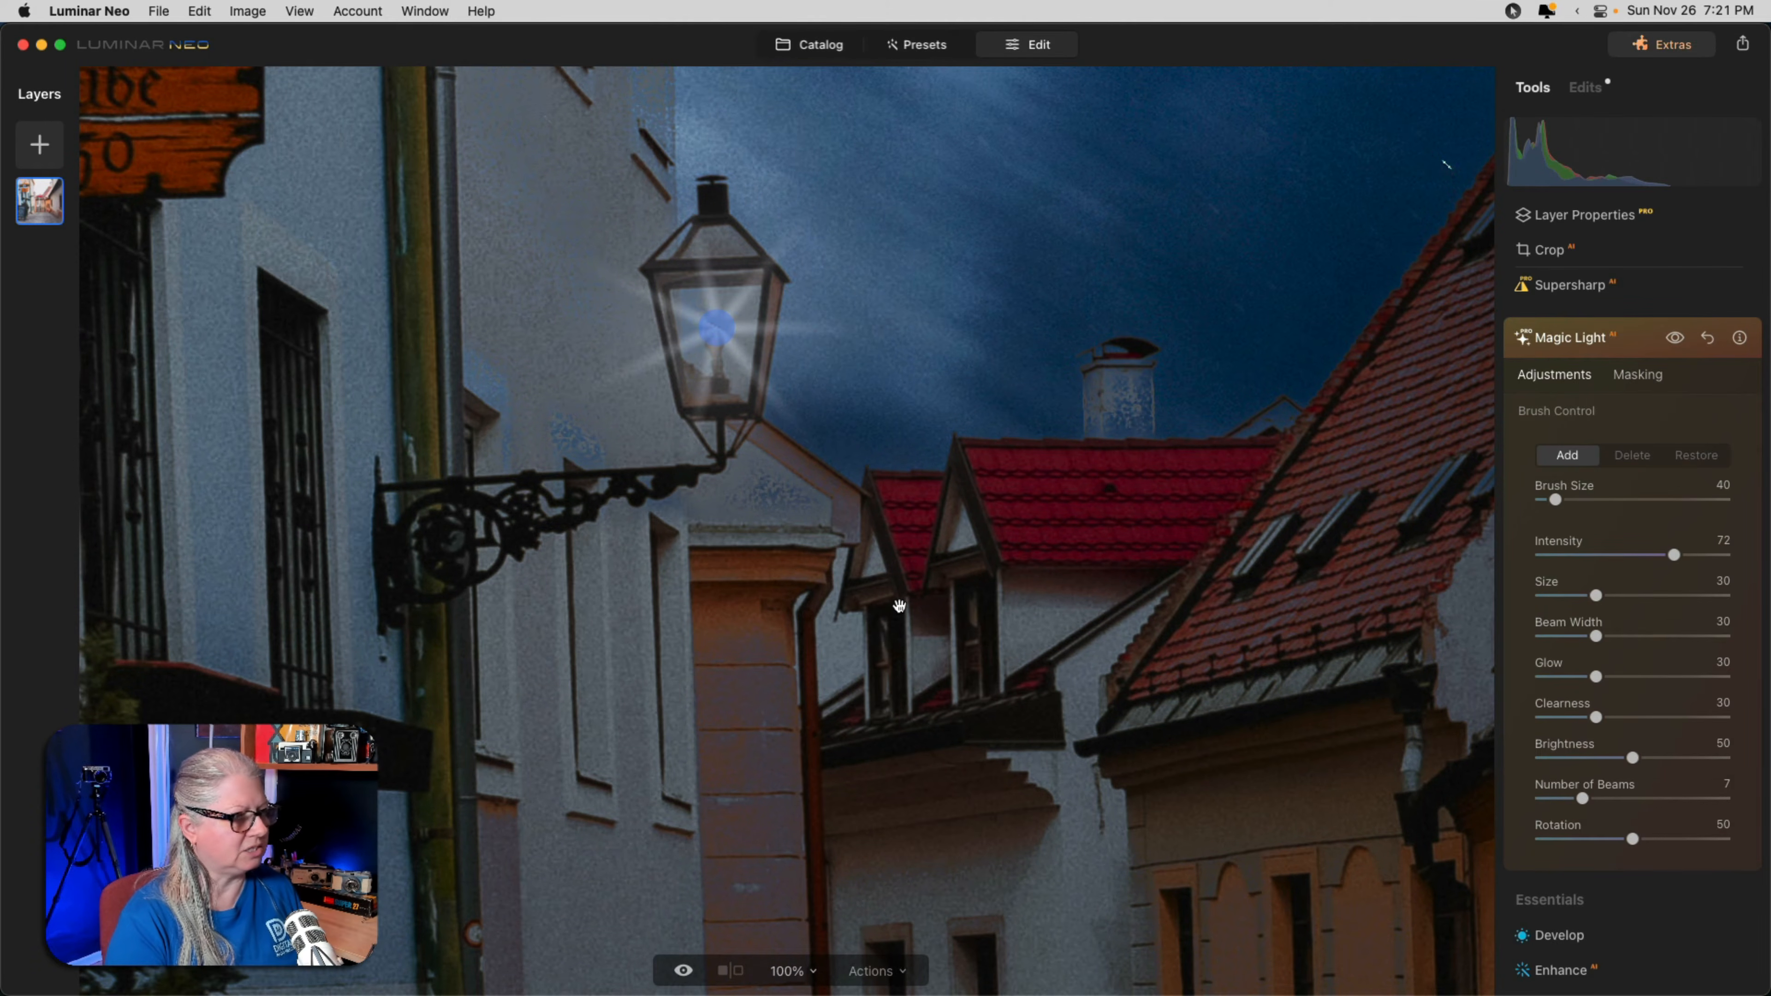
{"action": "left_click", "coordinate": [900, 606]}
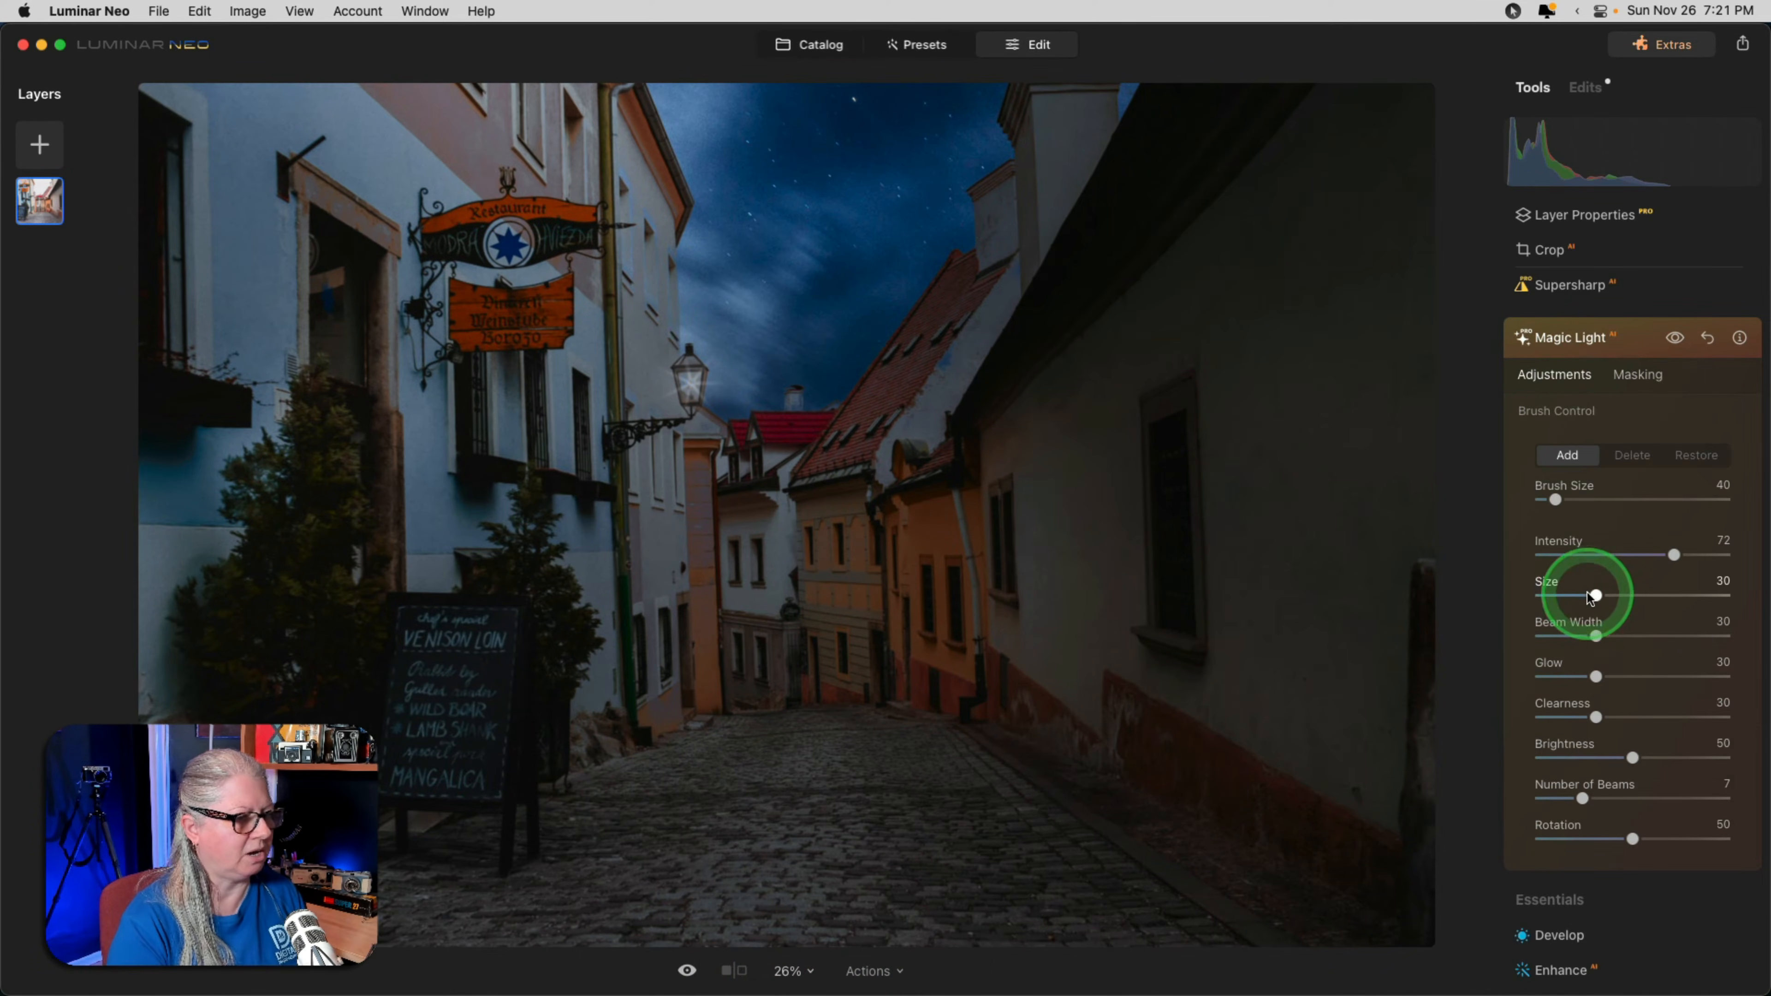
Set the lamp's Magic Light to Intensity 81, Size 50, Beam Width 58, Glow 55, Clearness 27 and 12 beams.
{"action": "left_click_drag", "start_coordinate": [1594, 595], "coordinate": [1634, 595]}
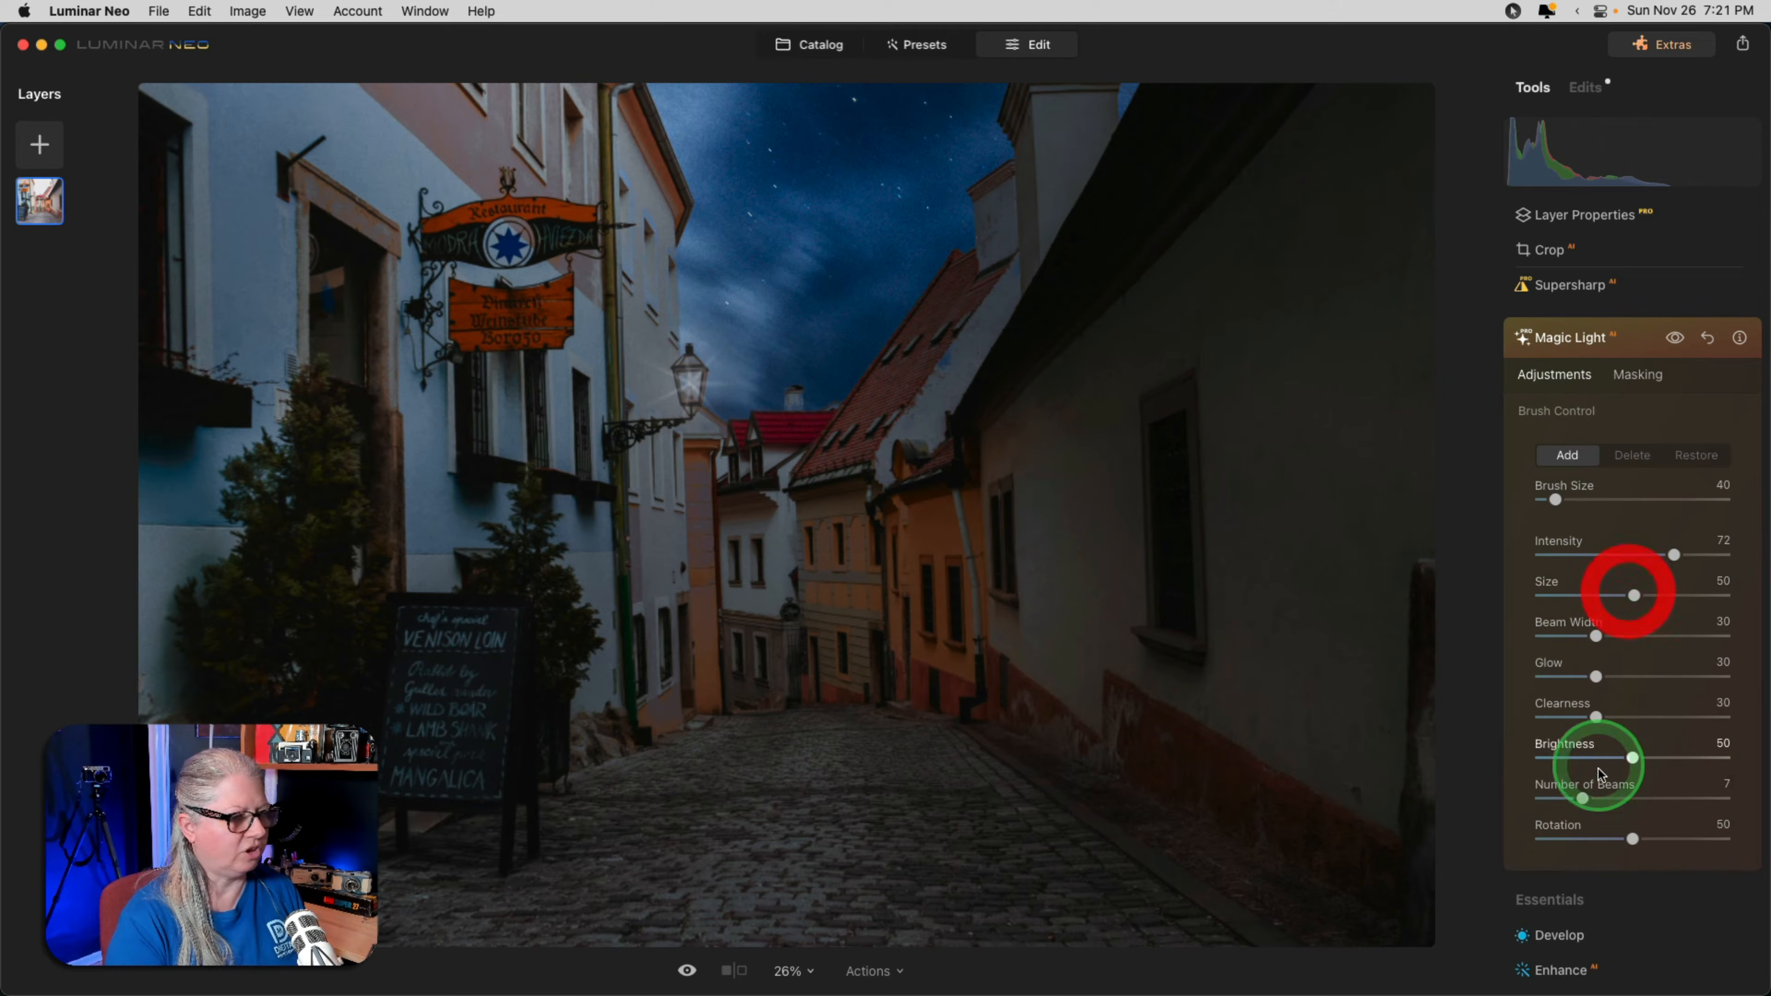
{"action": "left_click_drag", "start_coordinate": [1597, 676], "coordinate": [1572, 717]}
{"action": "left_click_drag", "start_coordinate": [1582, 798], "coordinate": [1630, 796]}
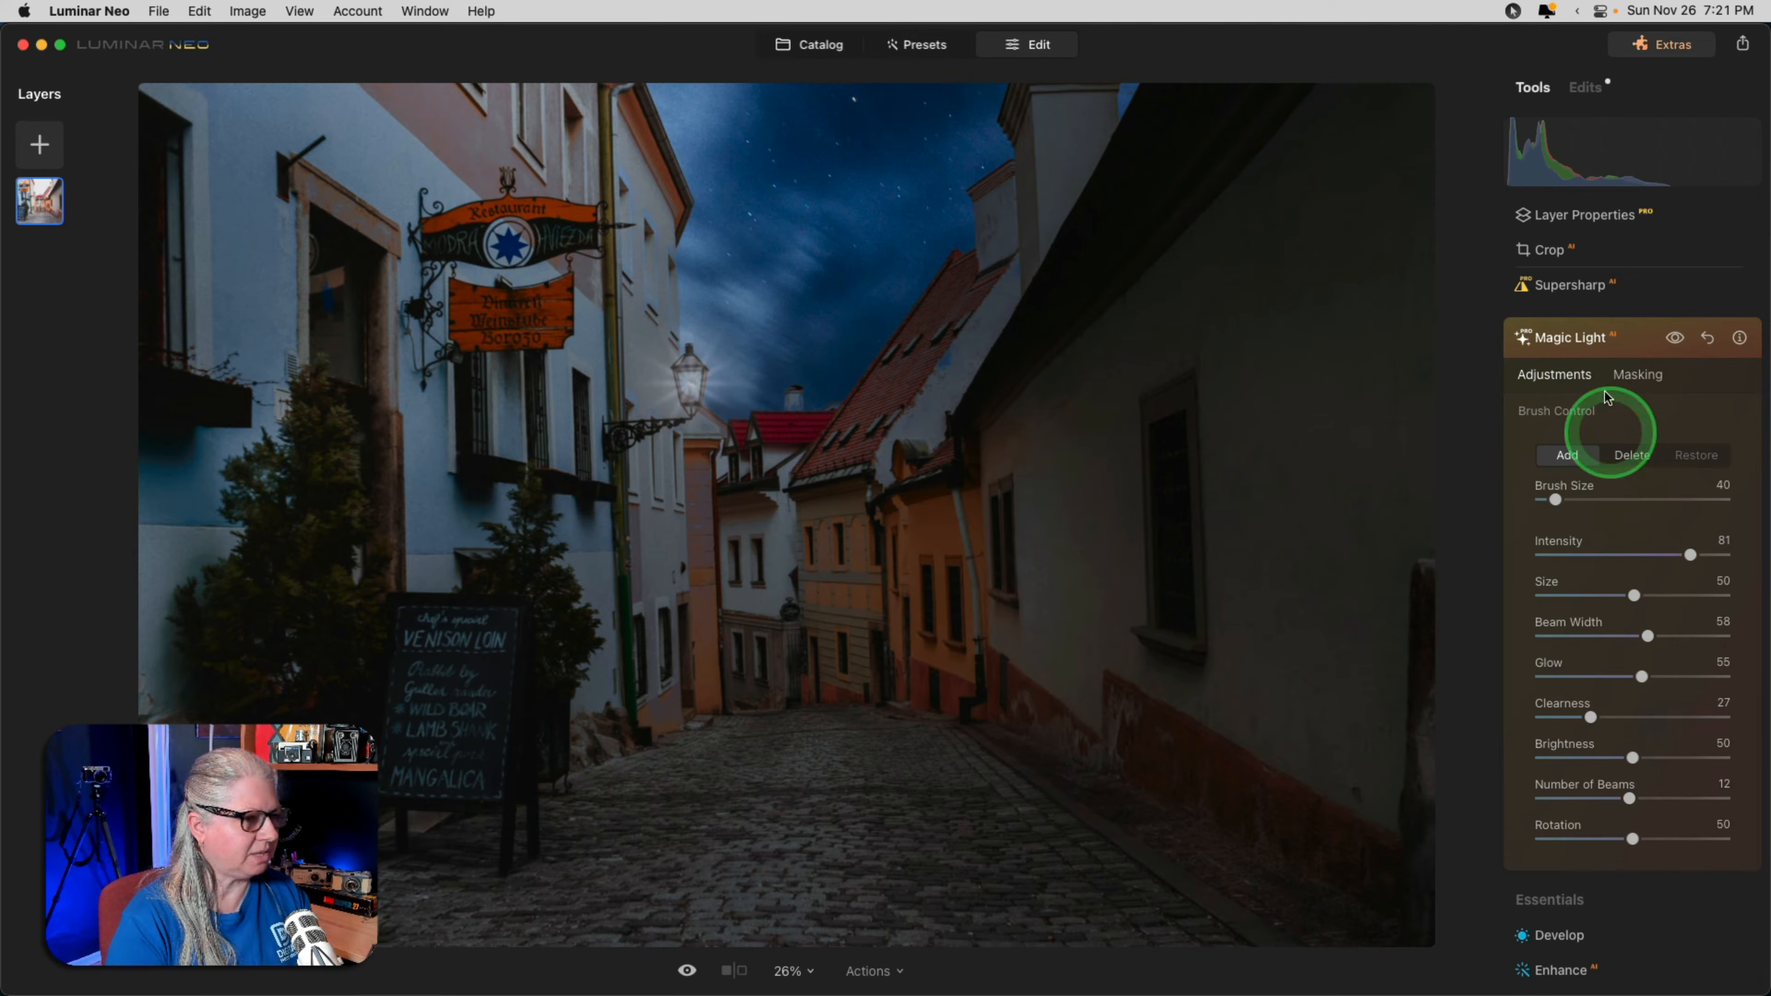
{"action": "left_click", "coordinate": [1631, 342]}
Reopen the applied Sky edit and set its Mask Refinement to Global 7, Close Gaps 2 and Fix Details 34.
{"action": "left_click", "coordinate": [1586, 87]}
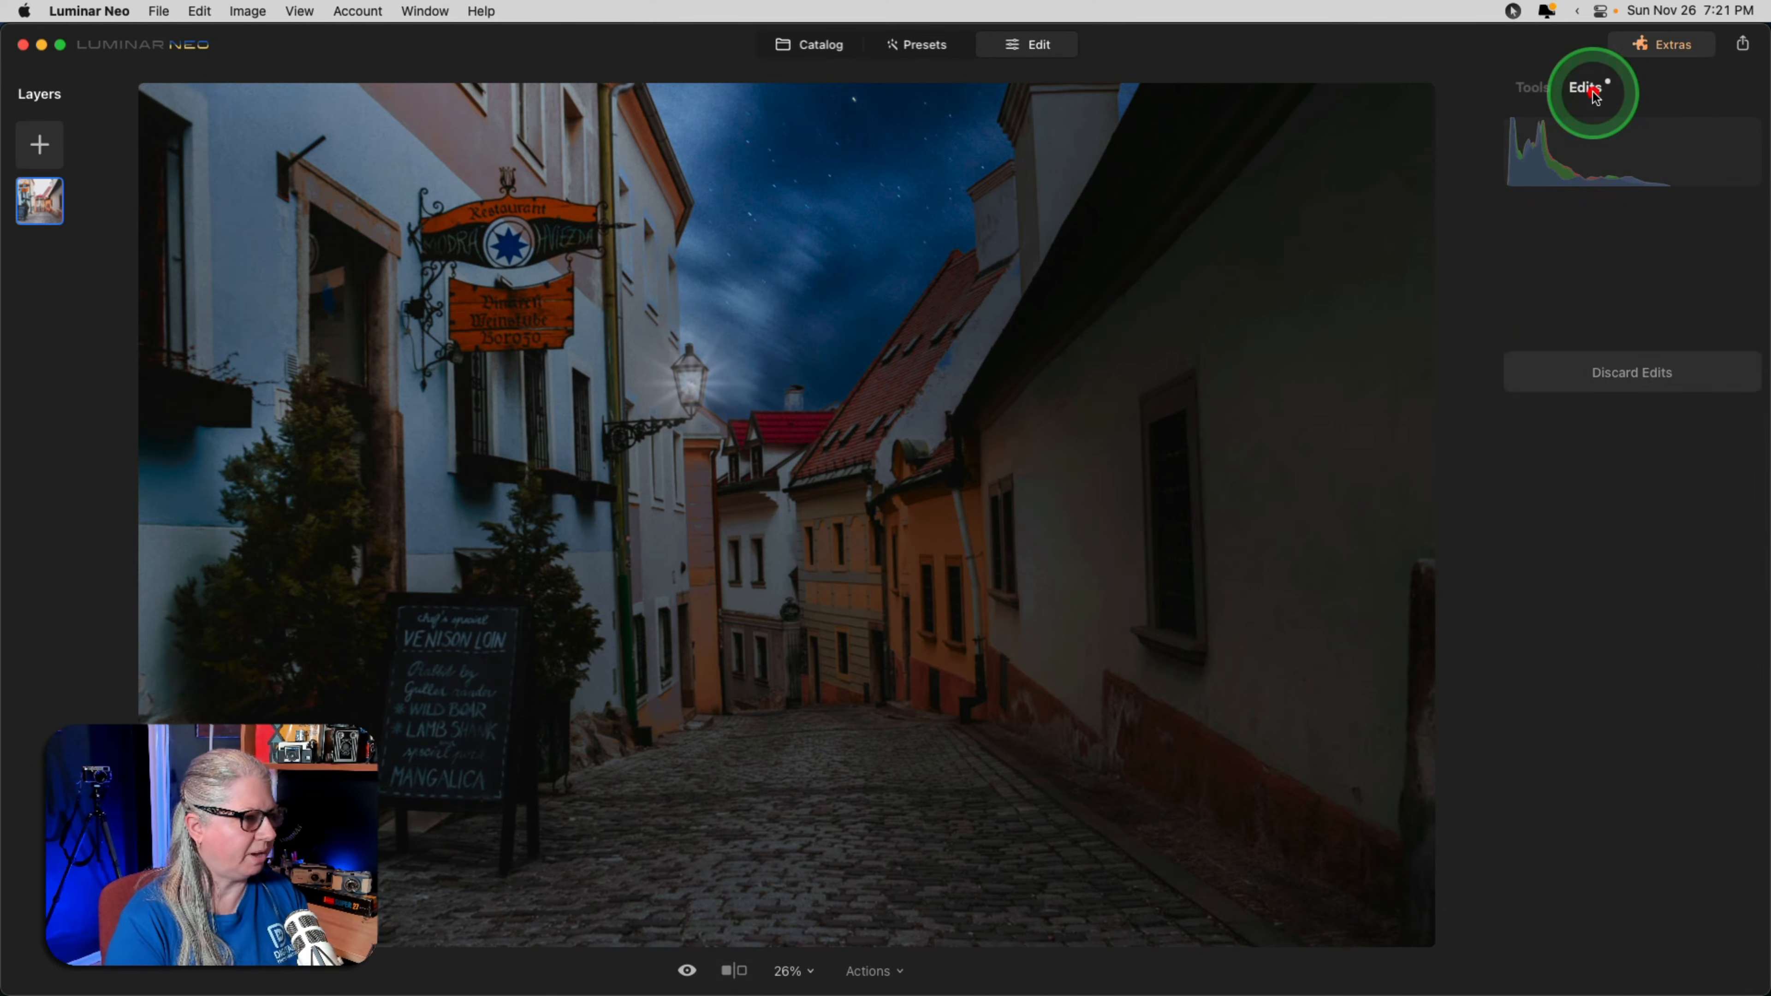
{"action": "left_click", "coordinate": [1583, 216]}
{"action": "left_click", "coordinate": [1612, 785]}
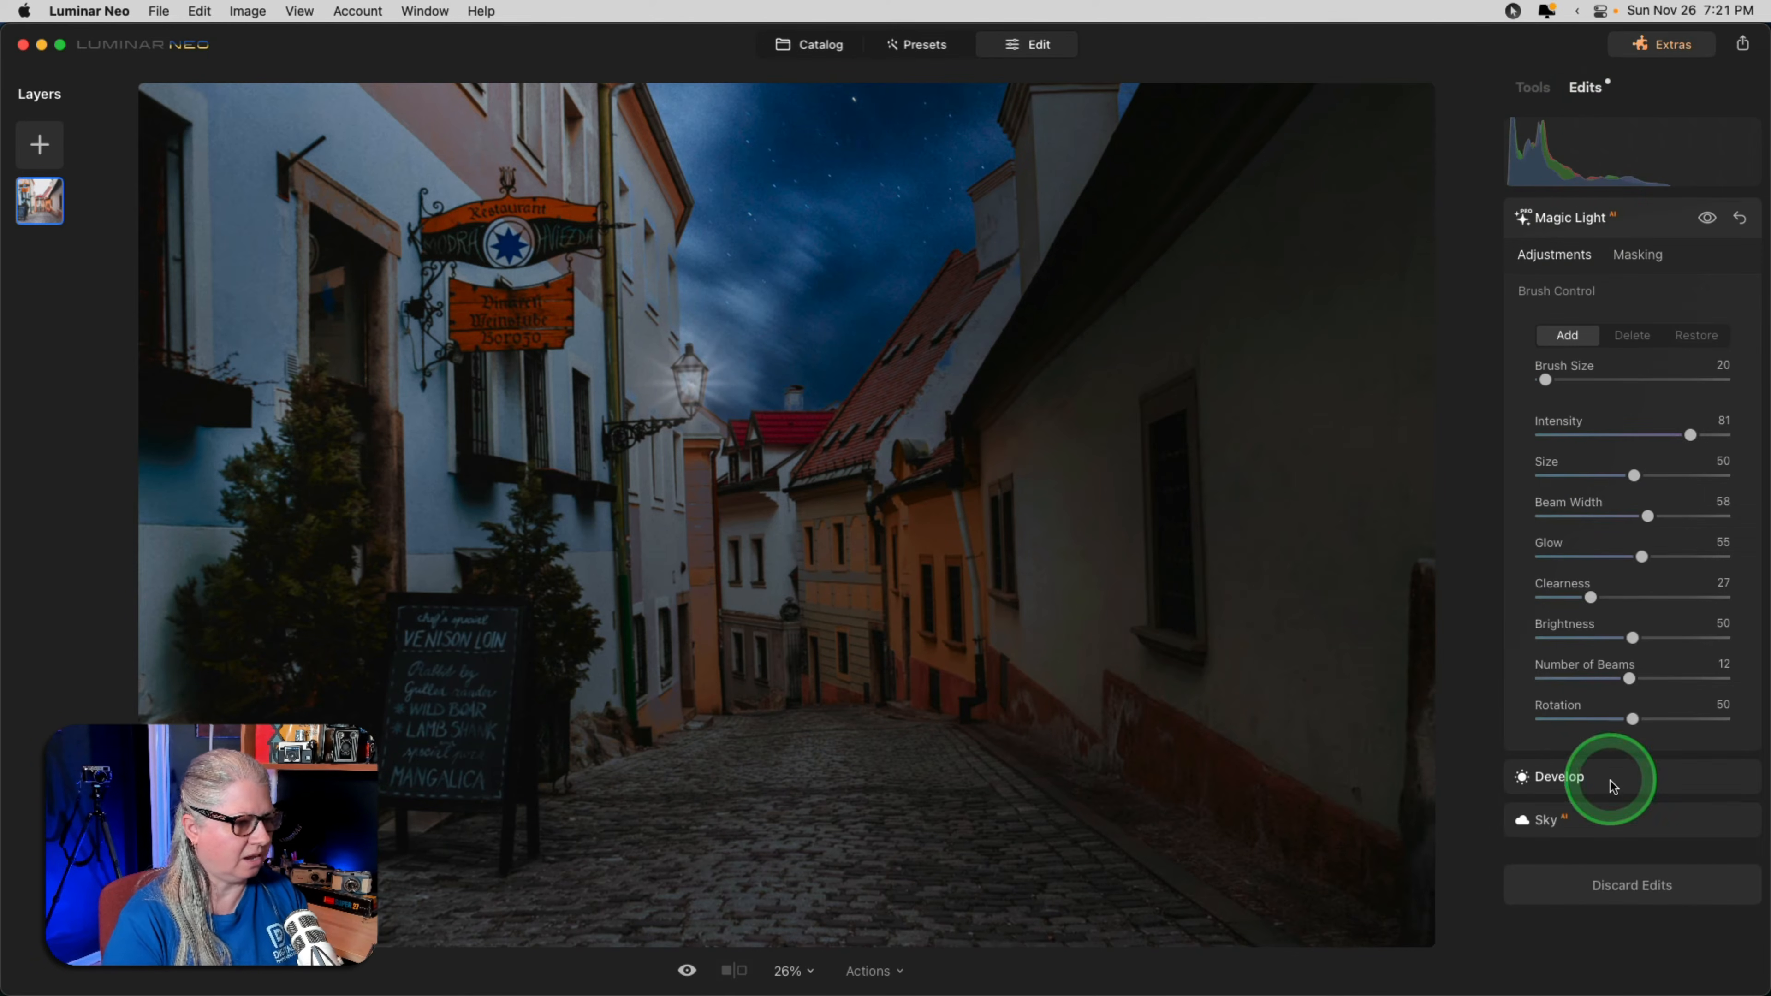
{"action": "left_click", "coordinate": [1619, 814]}
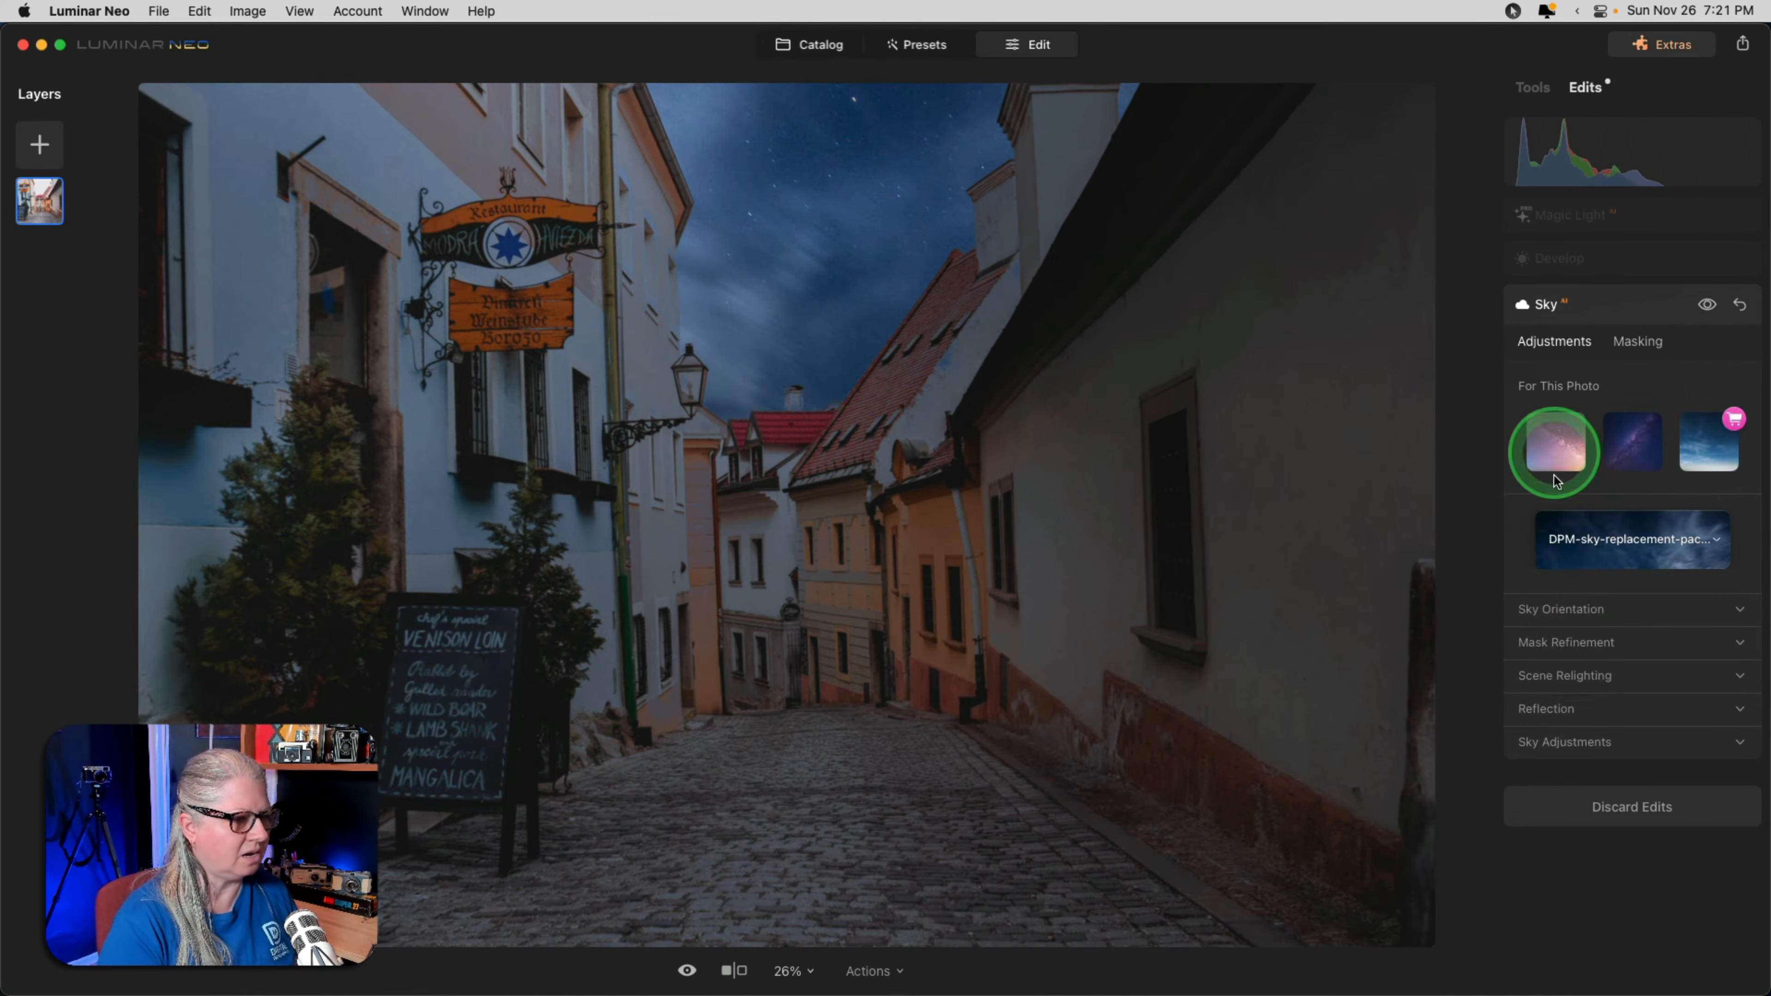
{"action": "left_click", "coordinate": [1567, 642]}
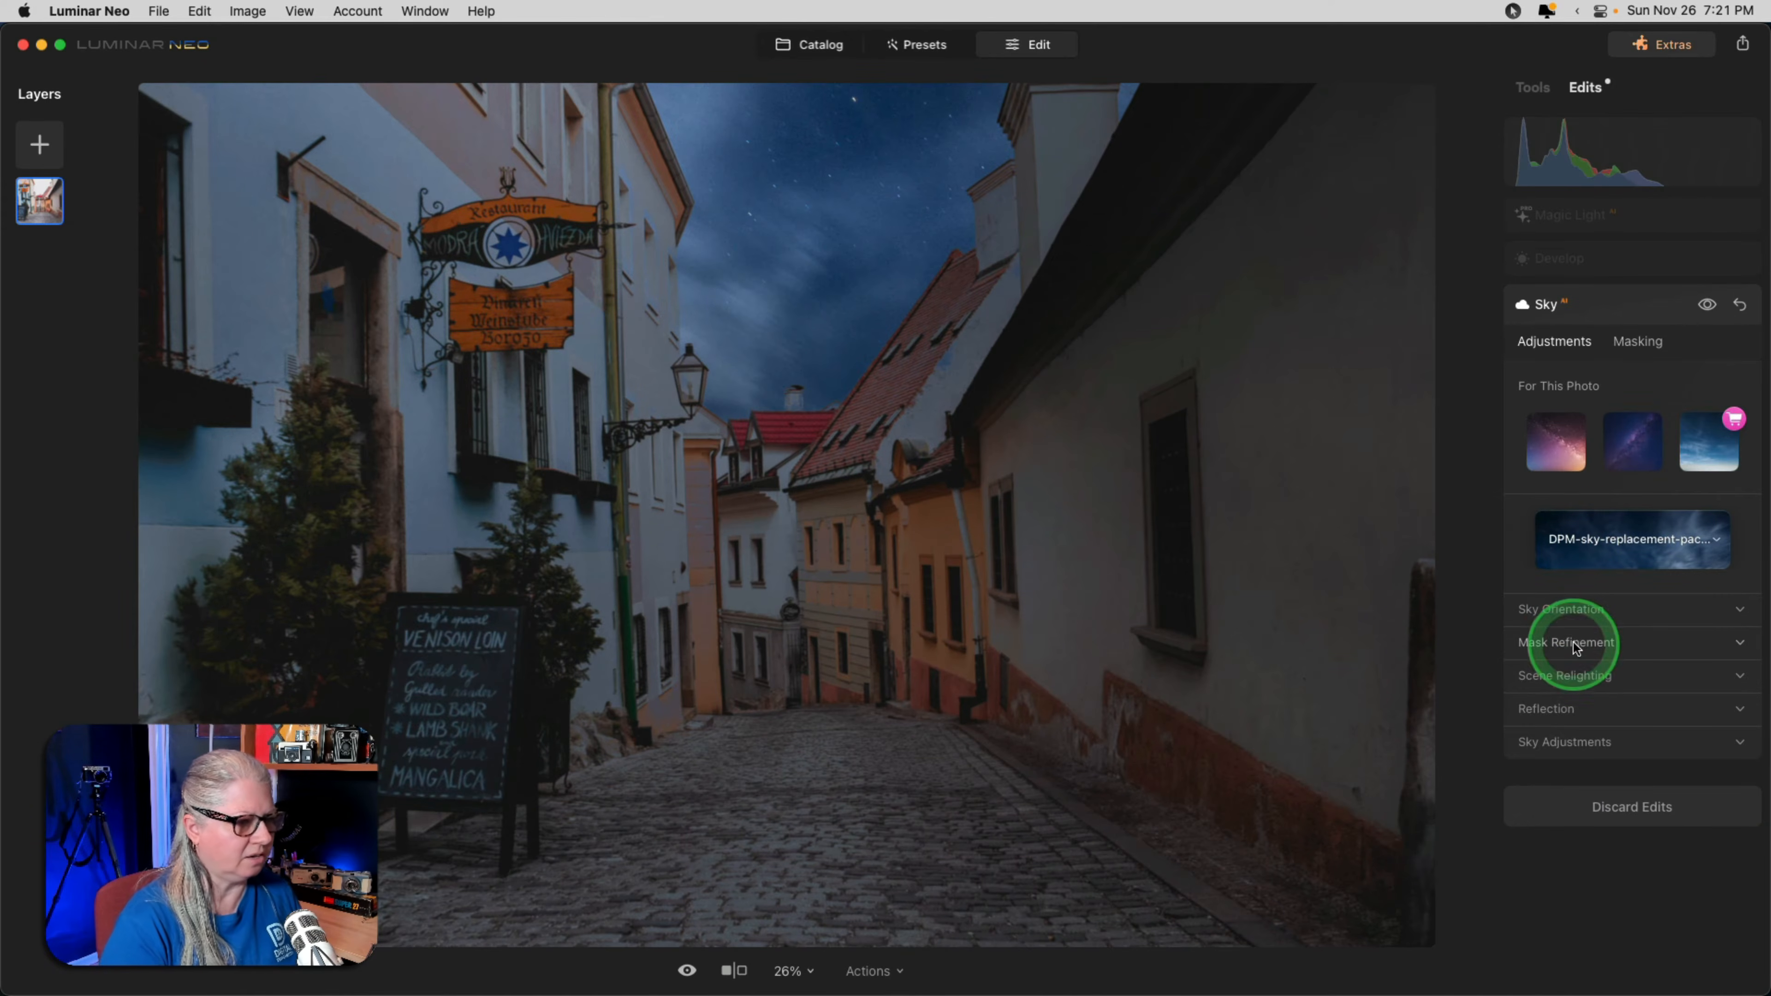
{"action": "left_click", "coordinate": [1019, 506]}
{"action": "left_click_drag", "start_coordinate": [1397, 677], "coordinate": [1427, 689]}
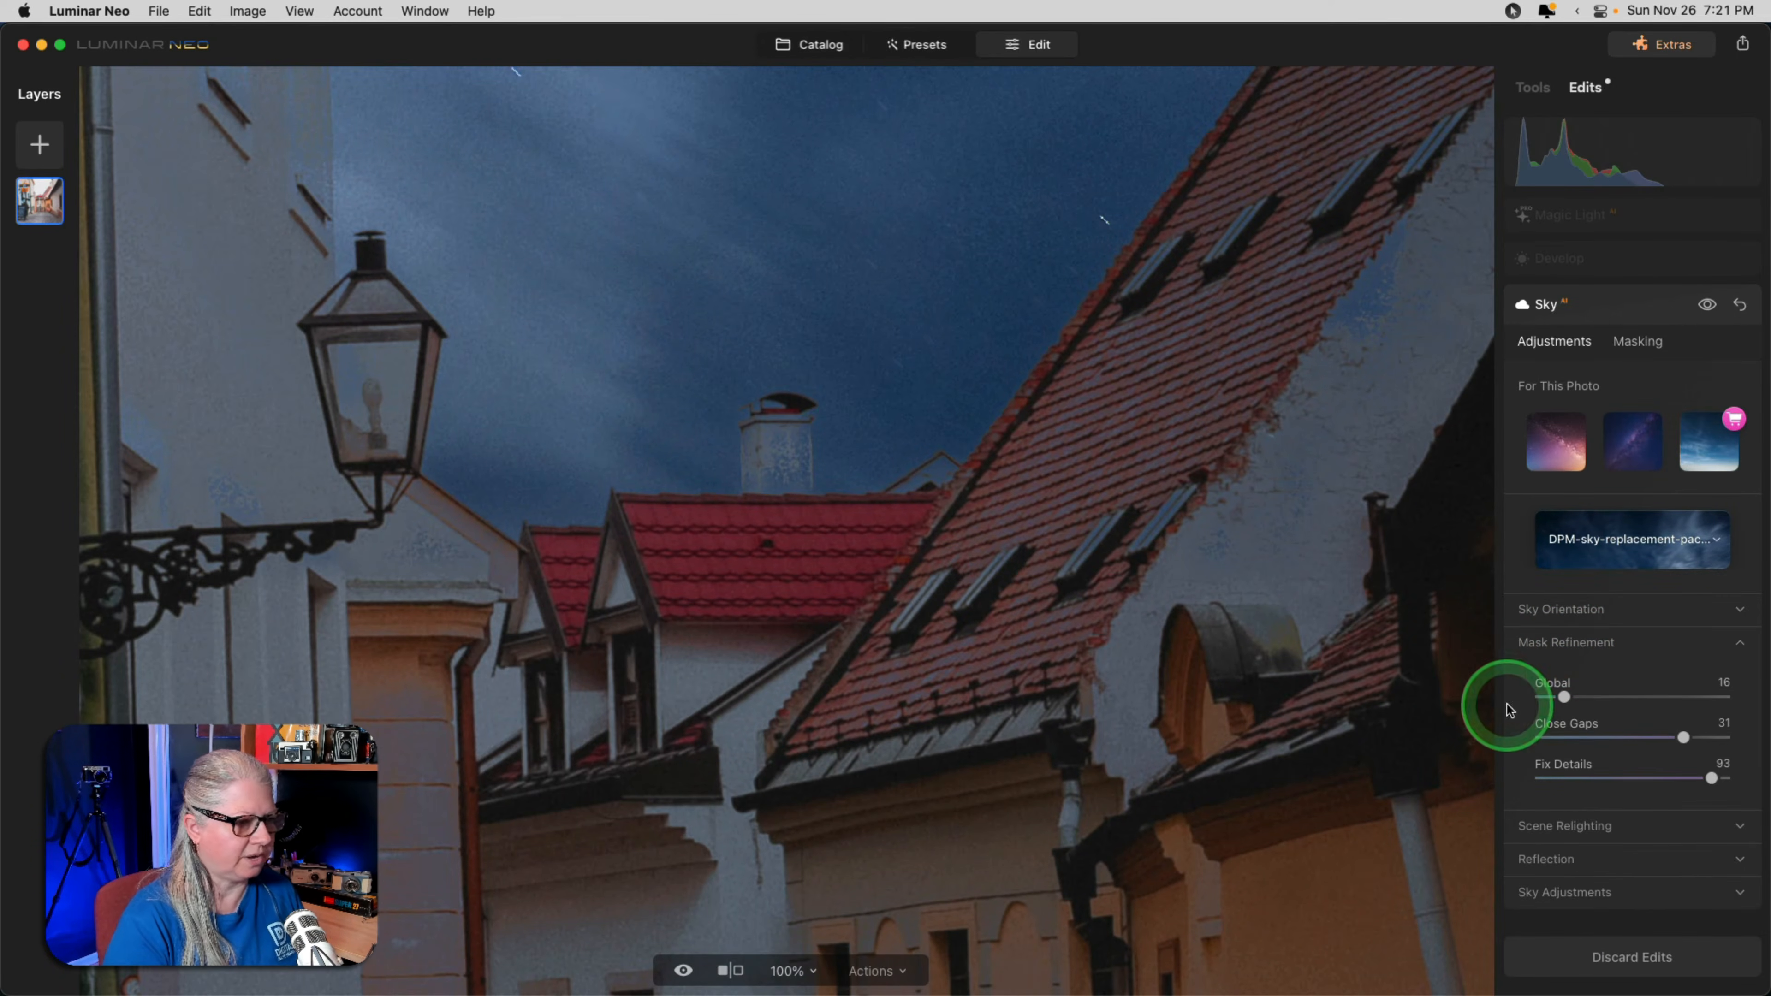
{"action": "left_click", "coordinate": [1565, 697]}
{"action": "left_click_drag", "start_coordinate": [1566, 696], "coordinate": [1553, 698]}
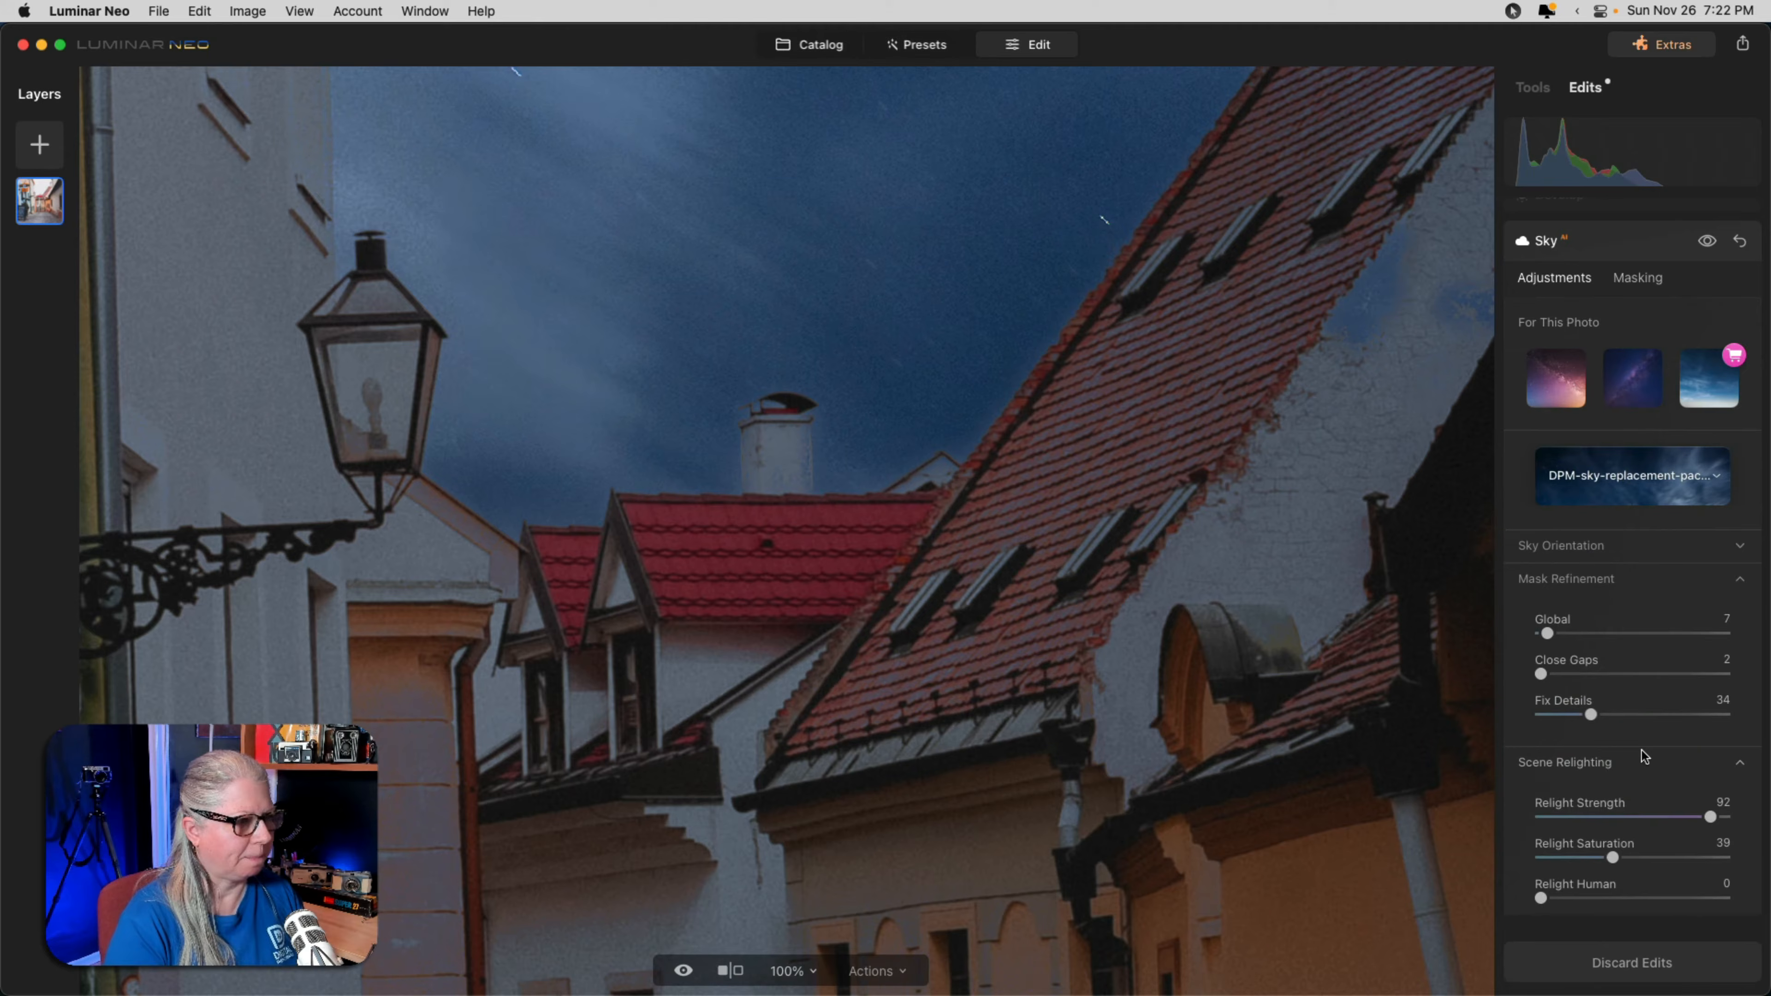
{"action": "left_click", "coordinate": [1650, 757]}
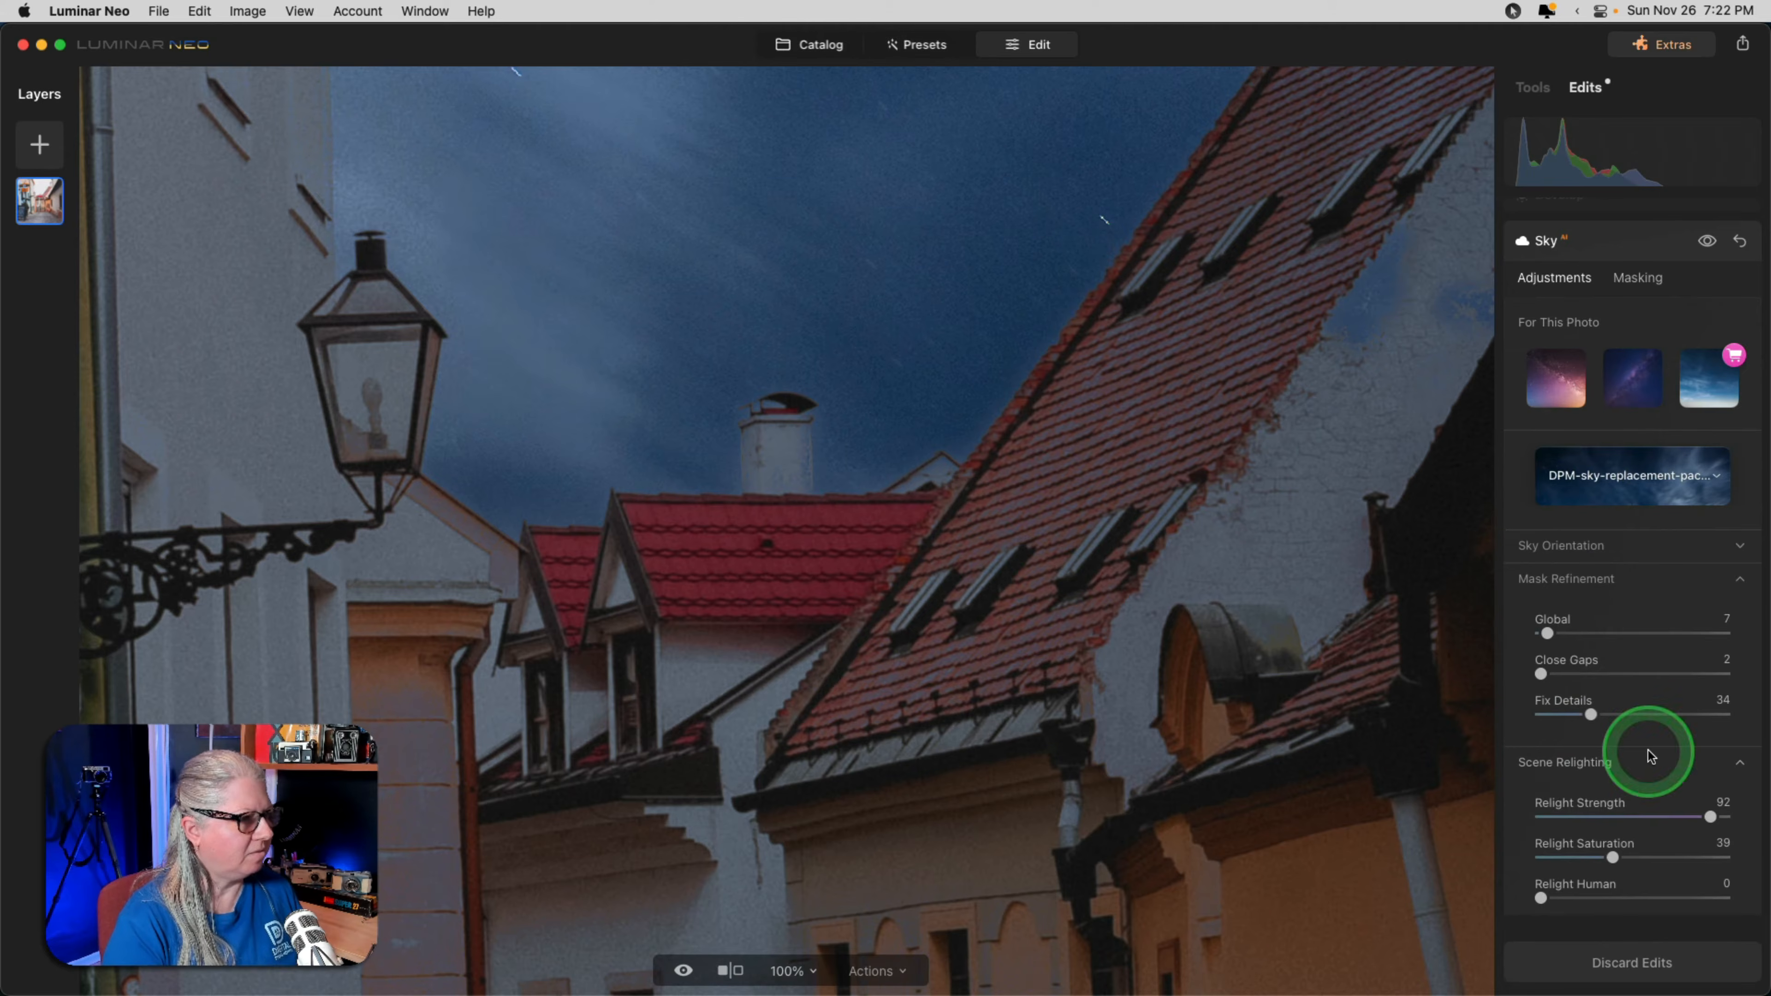
{"action": "scroll", "coordinate": [1649, 262], "scroll_direction": "up", "scroll_amount": 2}
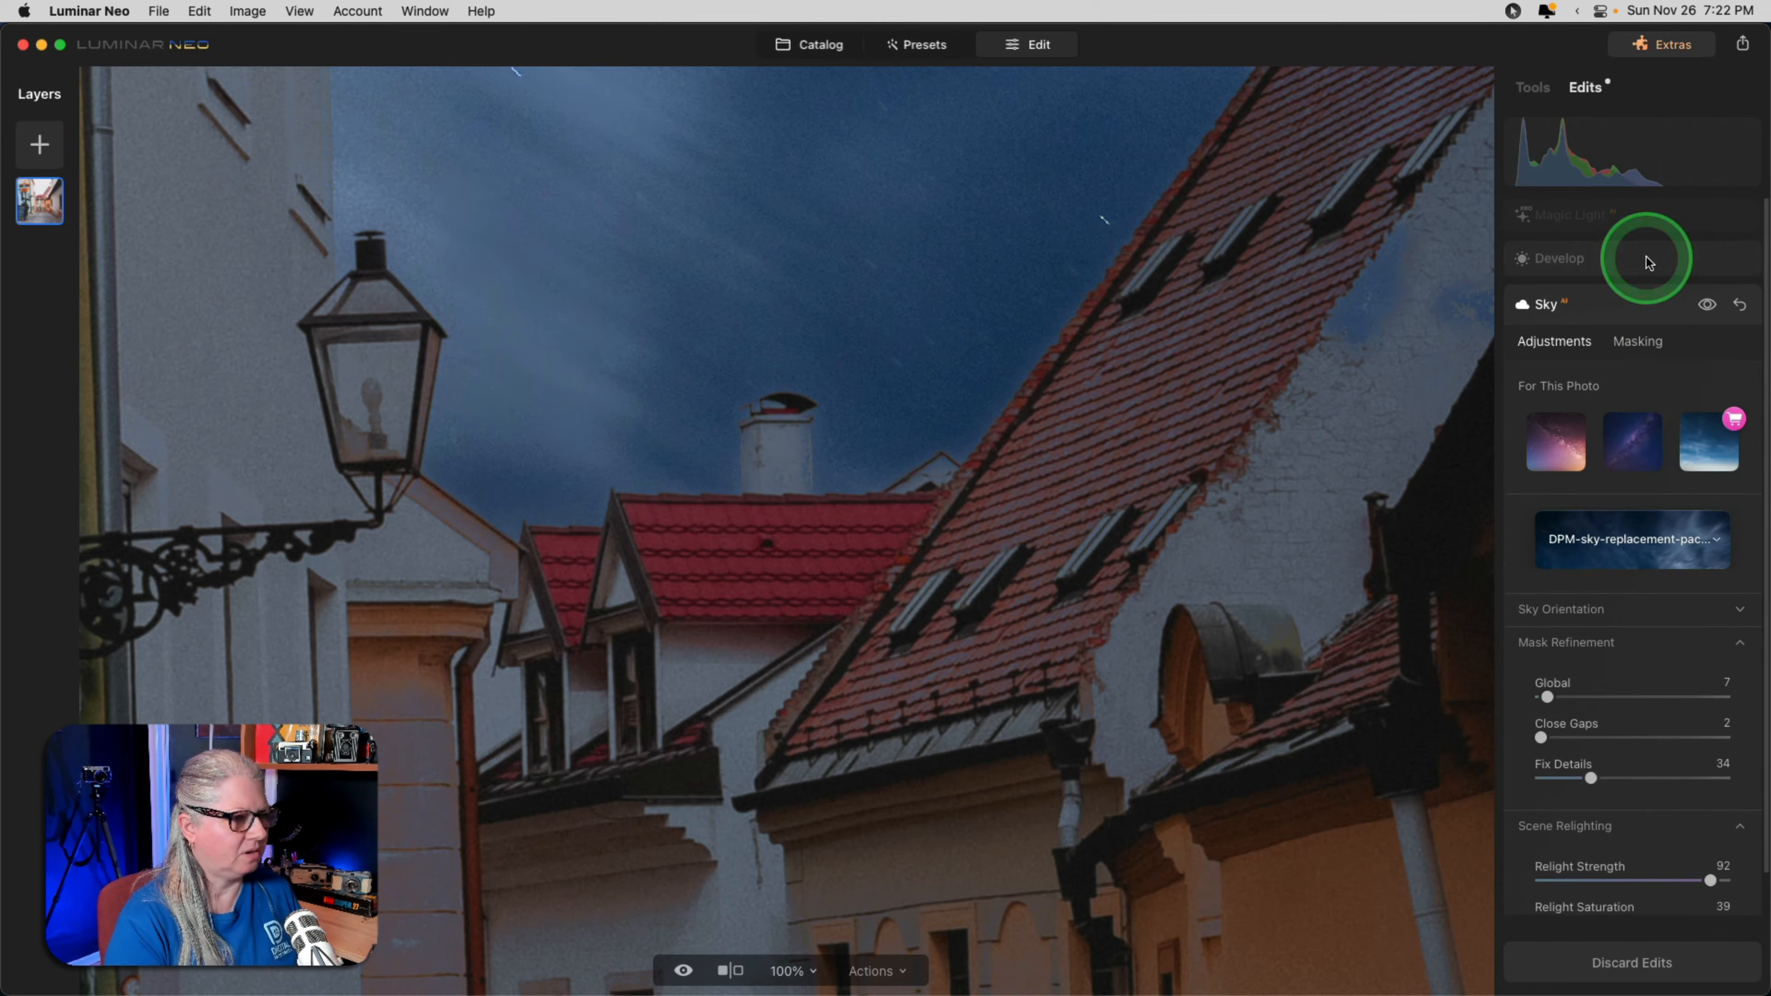
Review the roof edges and the lamp up close with the Develop and Magic Light edits applied.
{"action": "left_click", "coordinate": [1646, 260]}
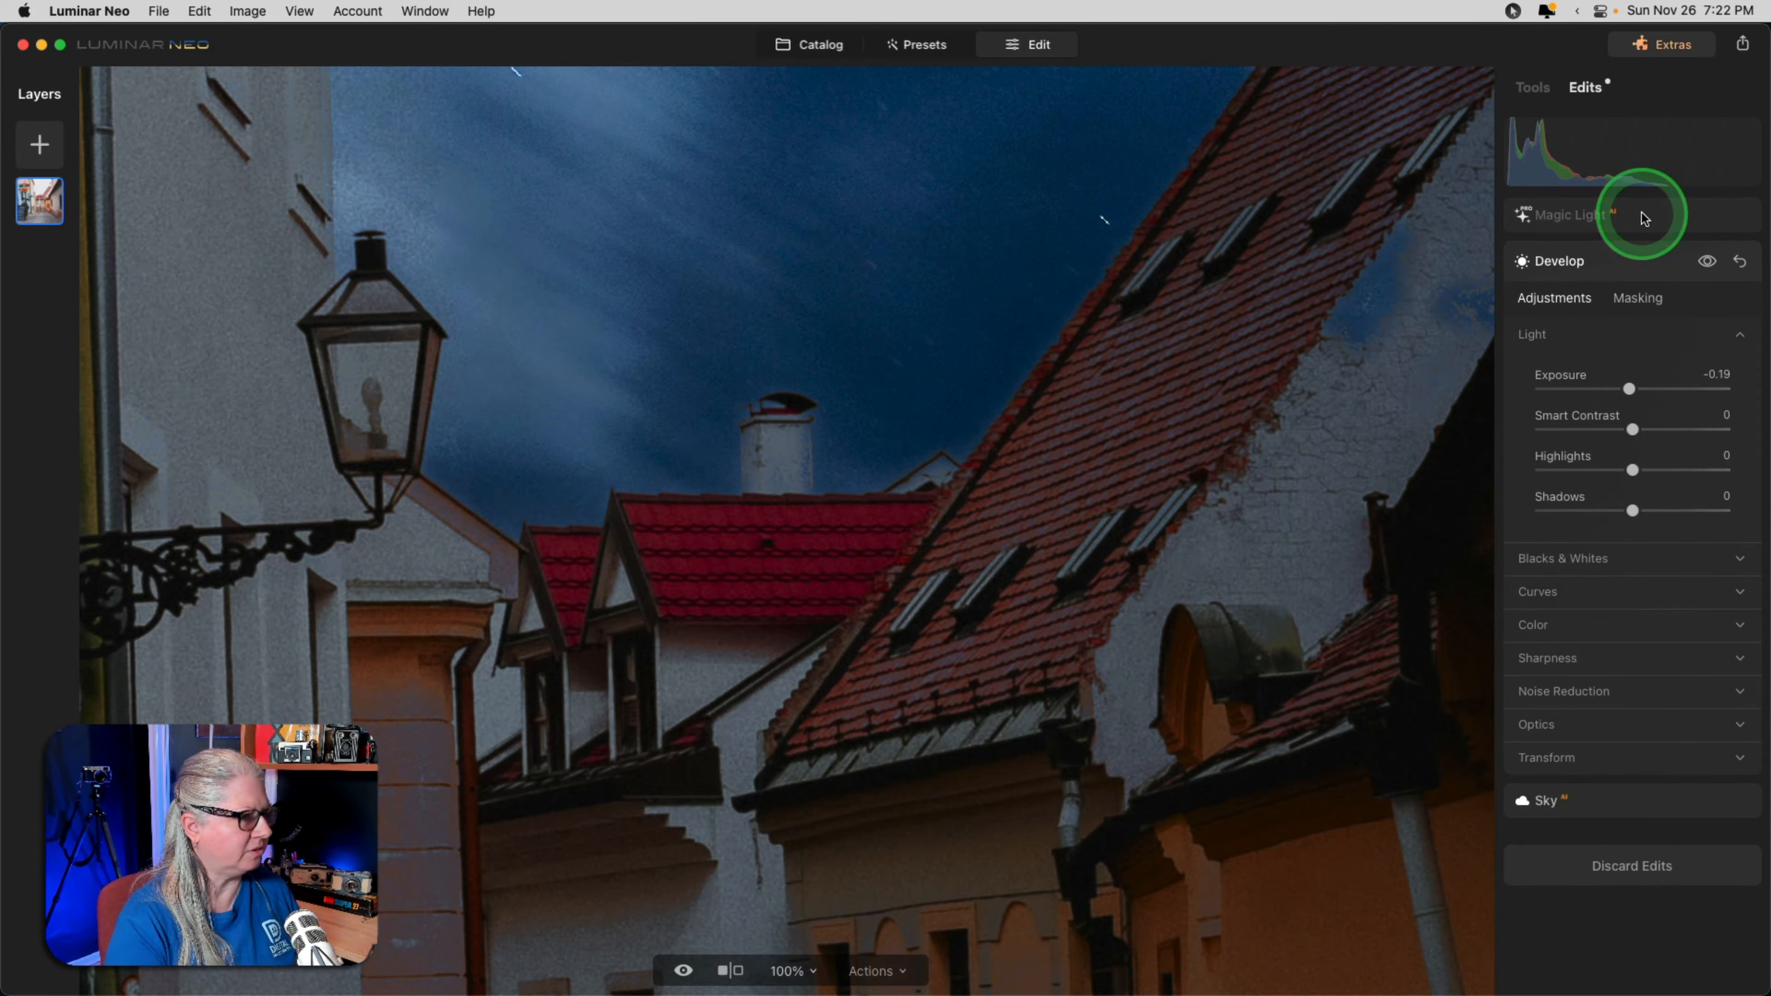
{"action": "left_click", "coordinate": [1643, 216]}
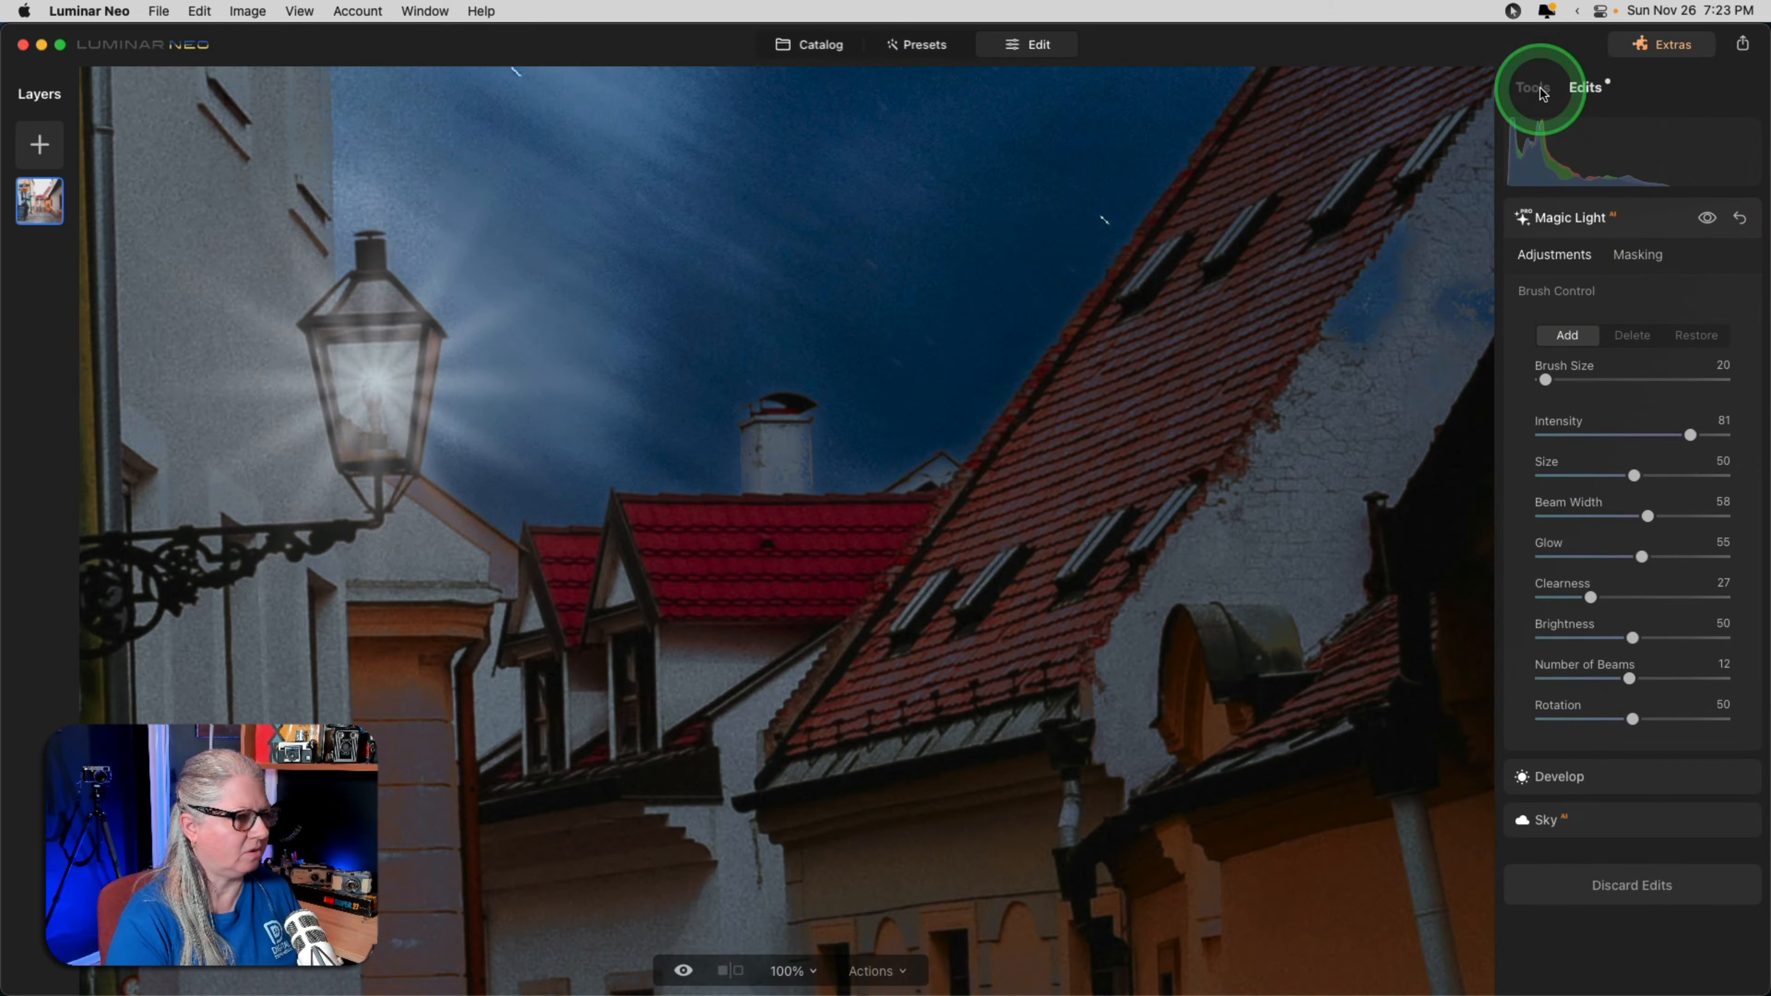
{"action": "left_click_drag", "start_coordinate": [1282, 427], "coordinate": [884, 464]}
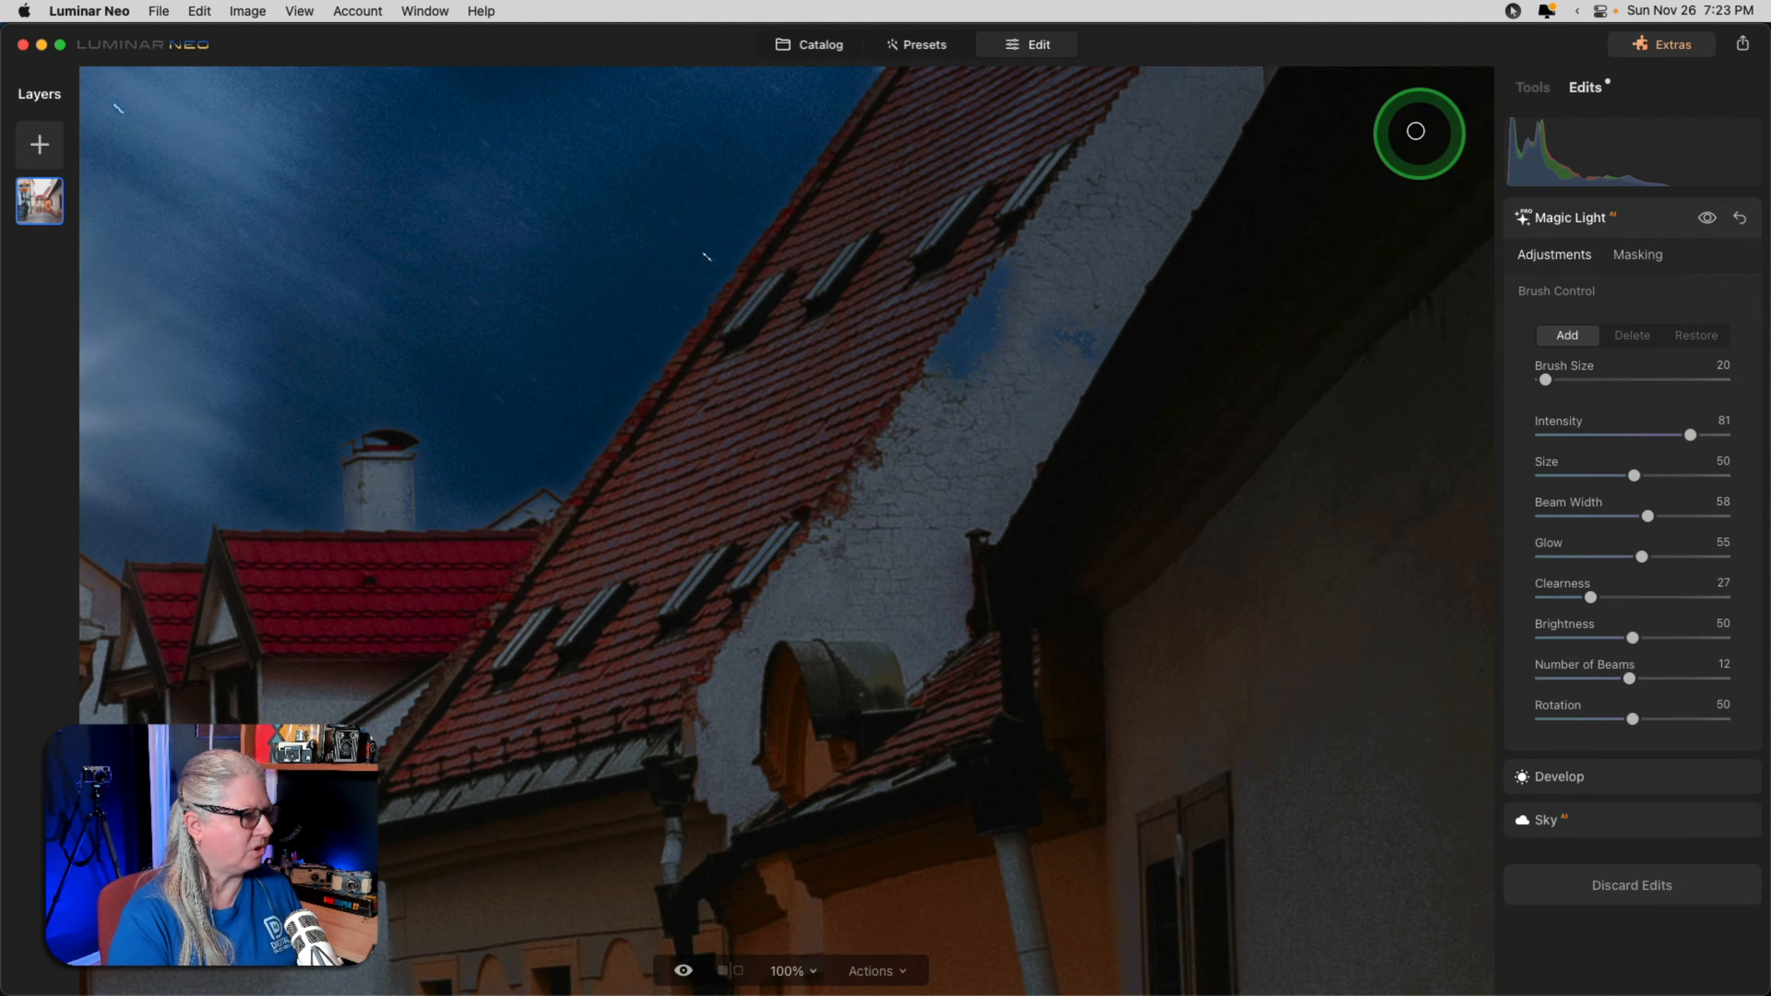
Return to the full list of editing tools and open Neon & Glow.
{"action": "left_click", "coordinate": [1534, 87]}
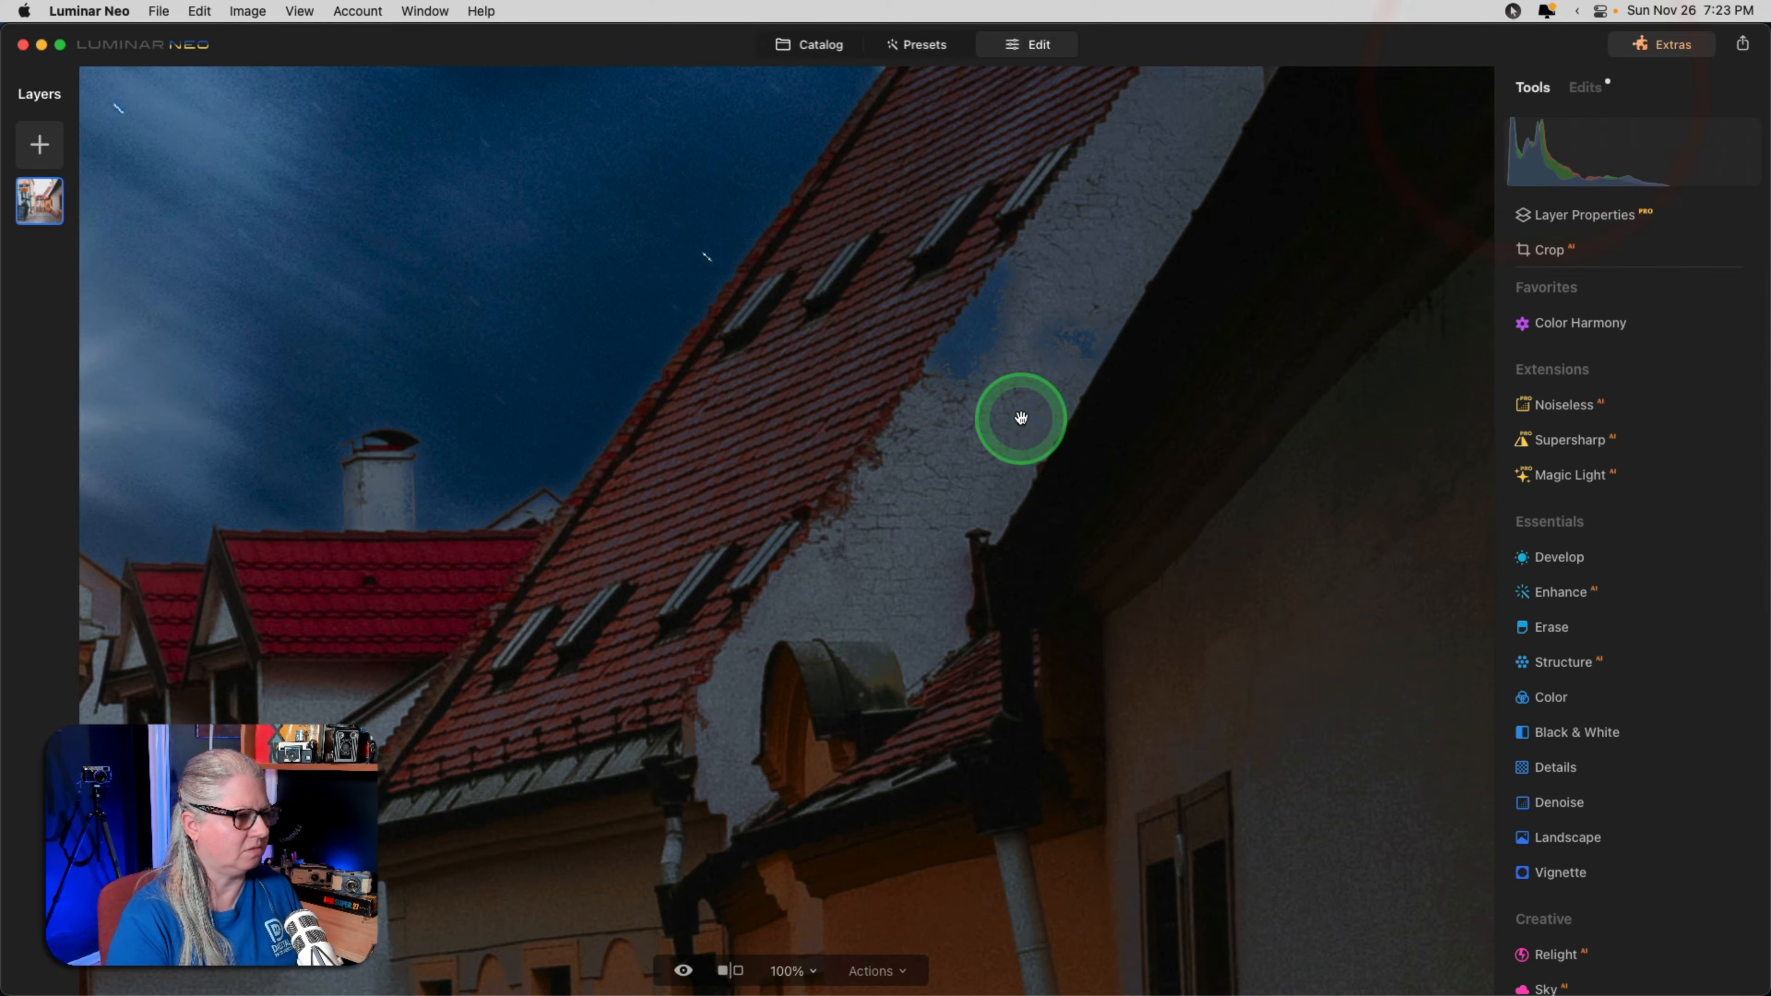
{"action": "scroll", "coordinate": [1590, 495], "scroll_direction": "down", "scroll_amount": 10}
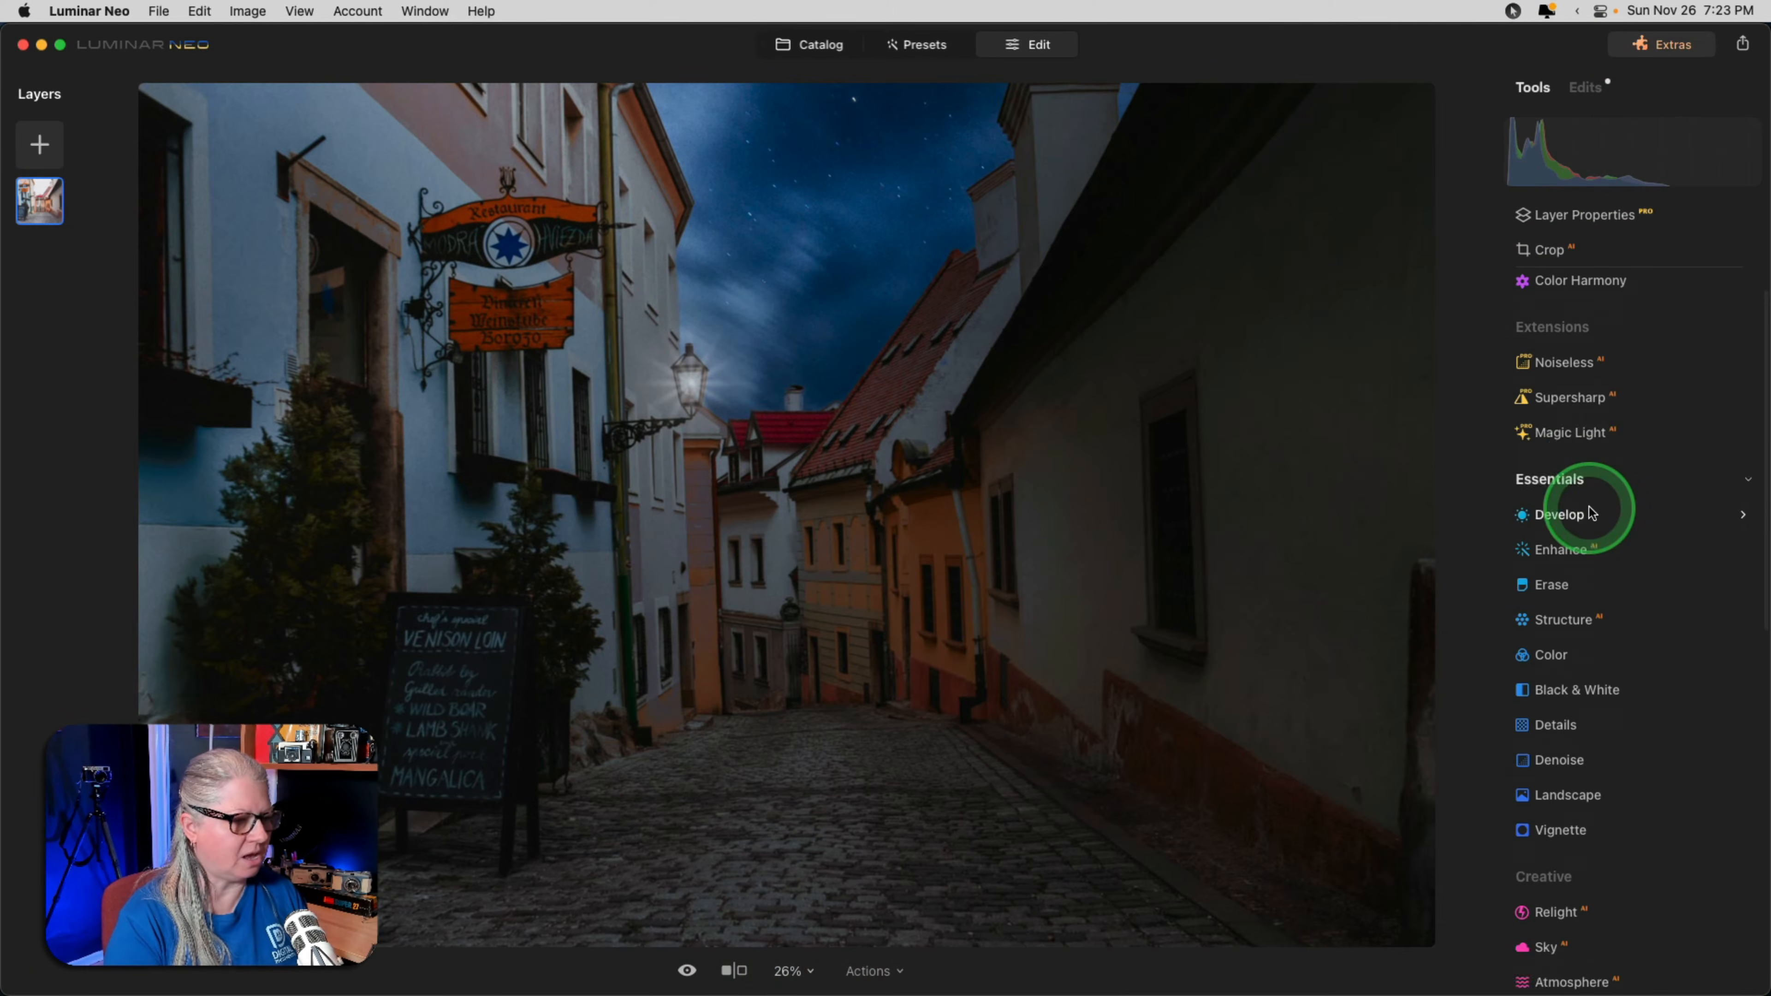
{"action": "scroll", "coordinate": [1590, 509], "scroll_direction": "down", "scroll_amount": 3}
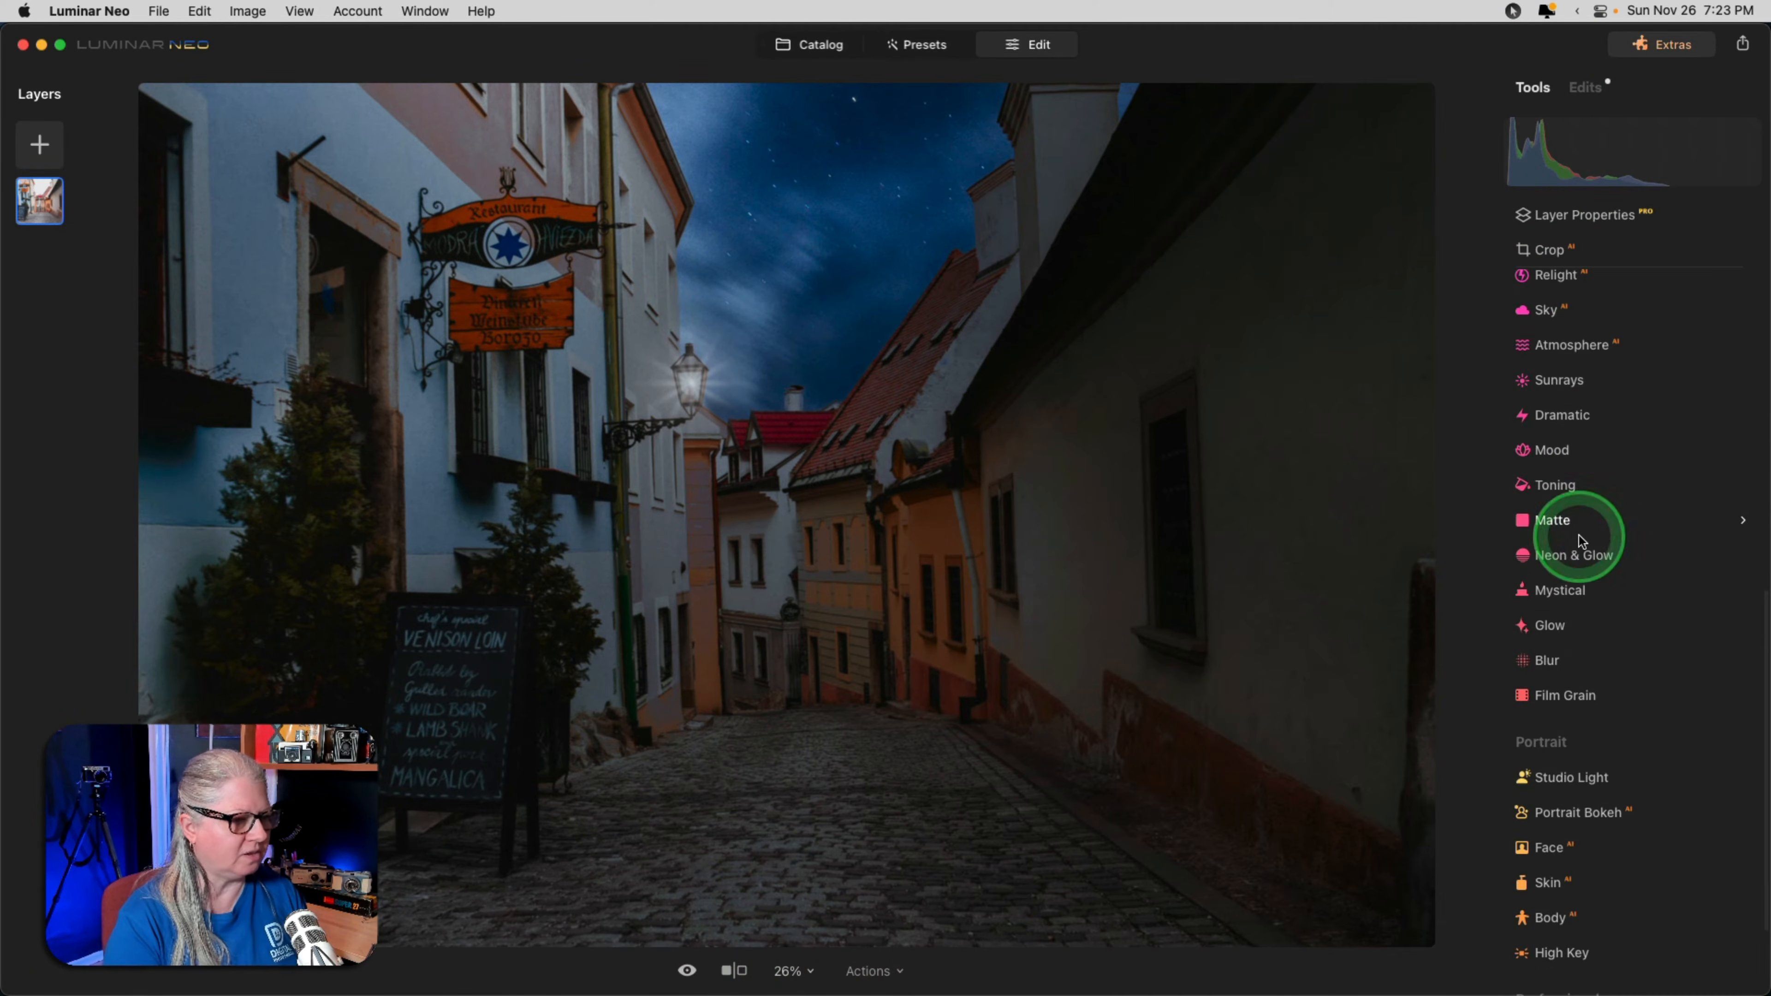
{"action": "left_click", "coordinate": [1574, 556]}
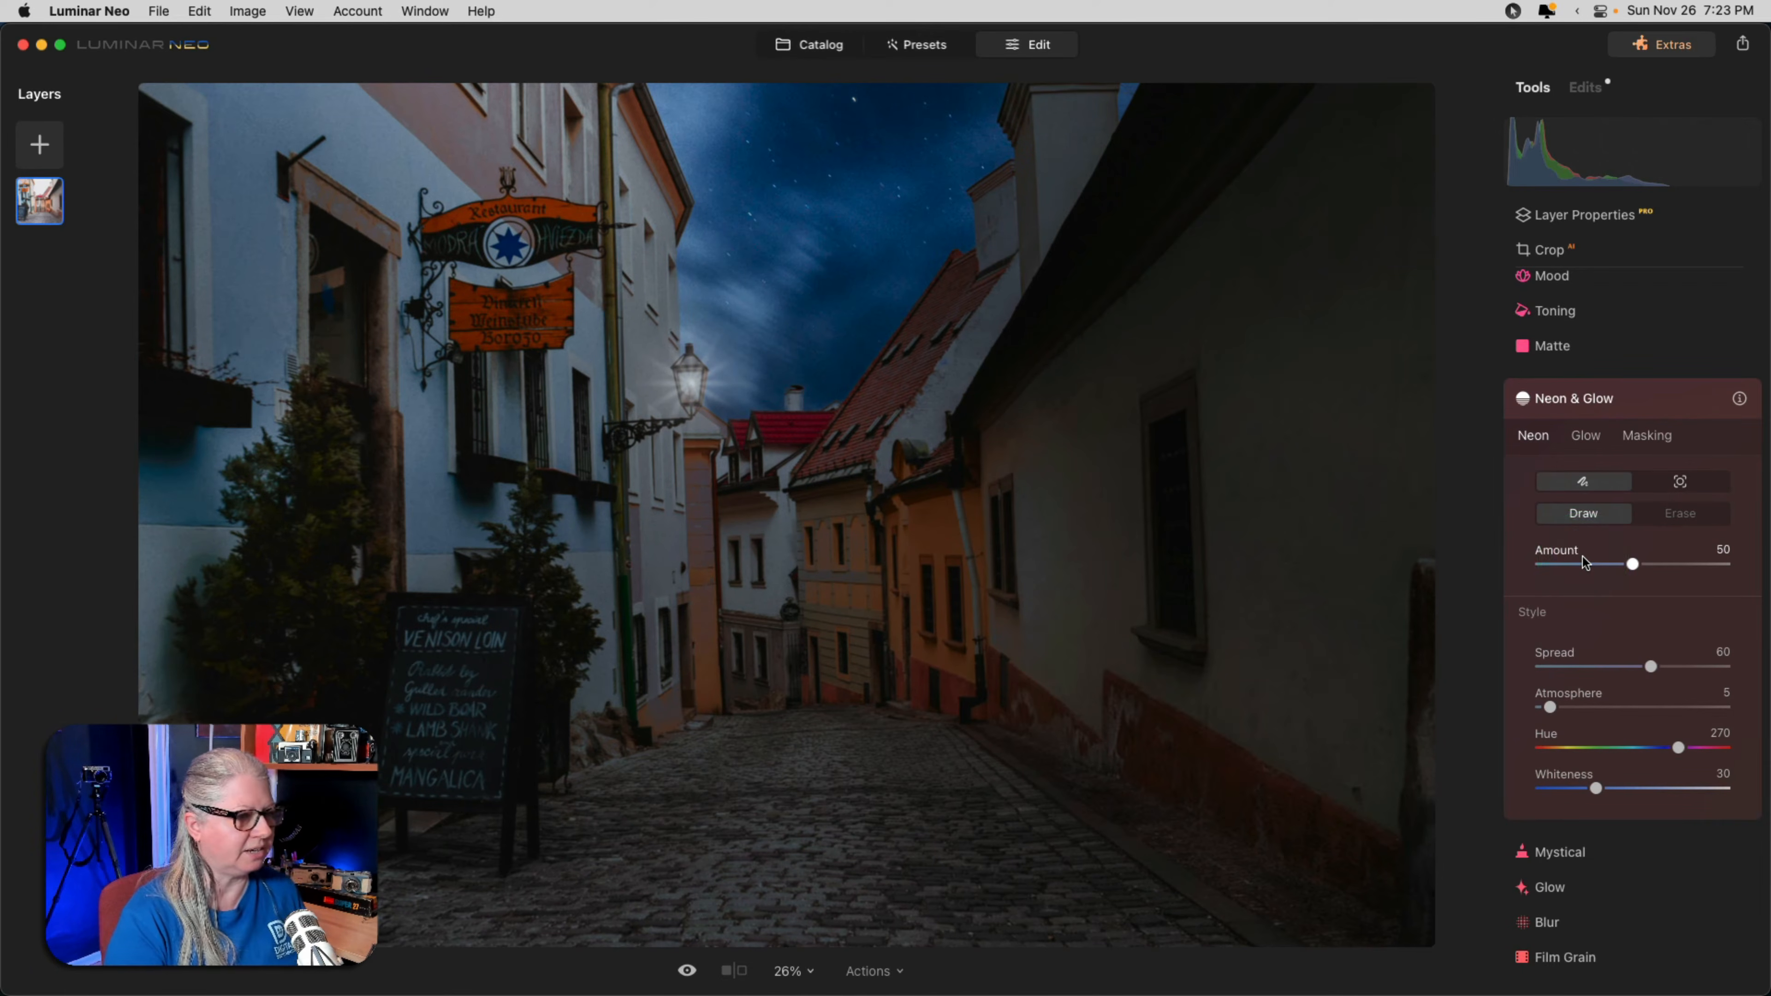
Return to the applied Magic Light edit and turn its Intensity all the way down.
{"action": "left_click", "coordinate": [1585, 88]}
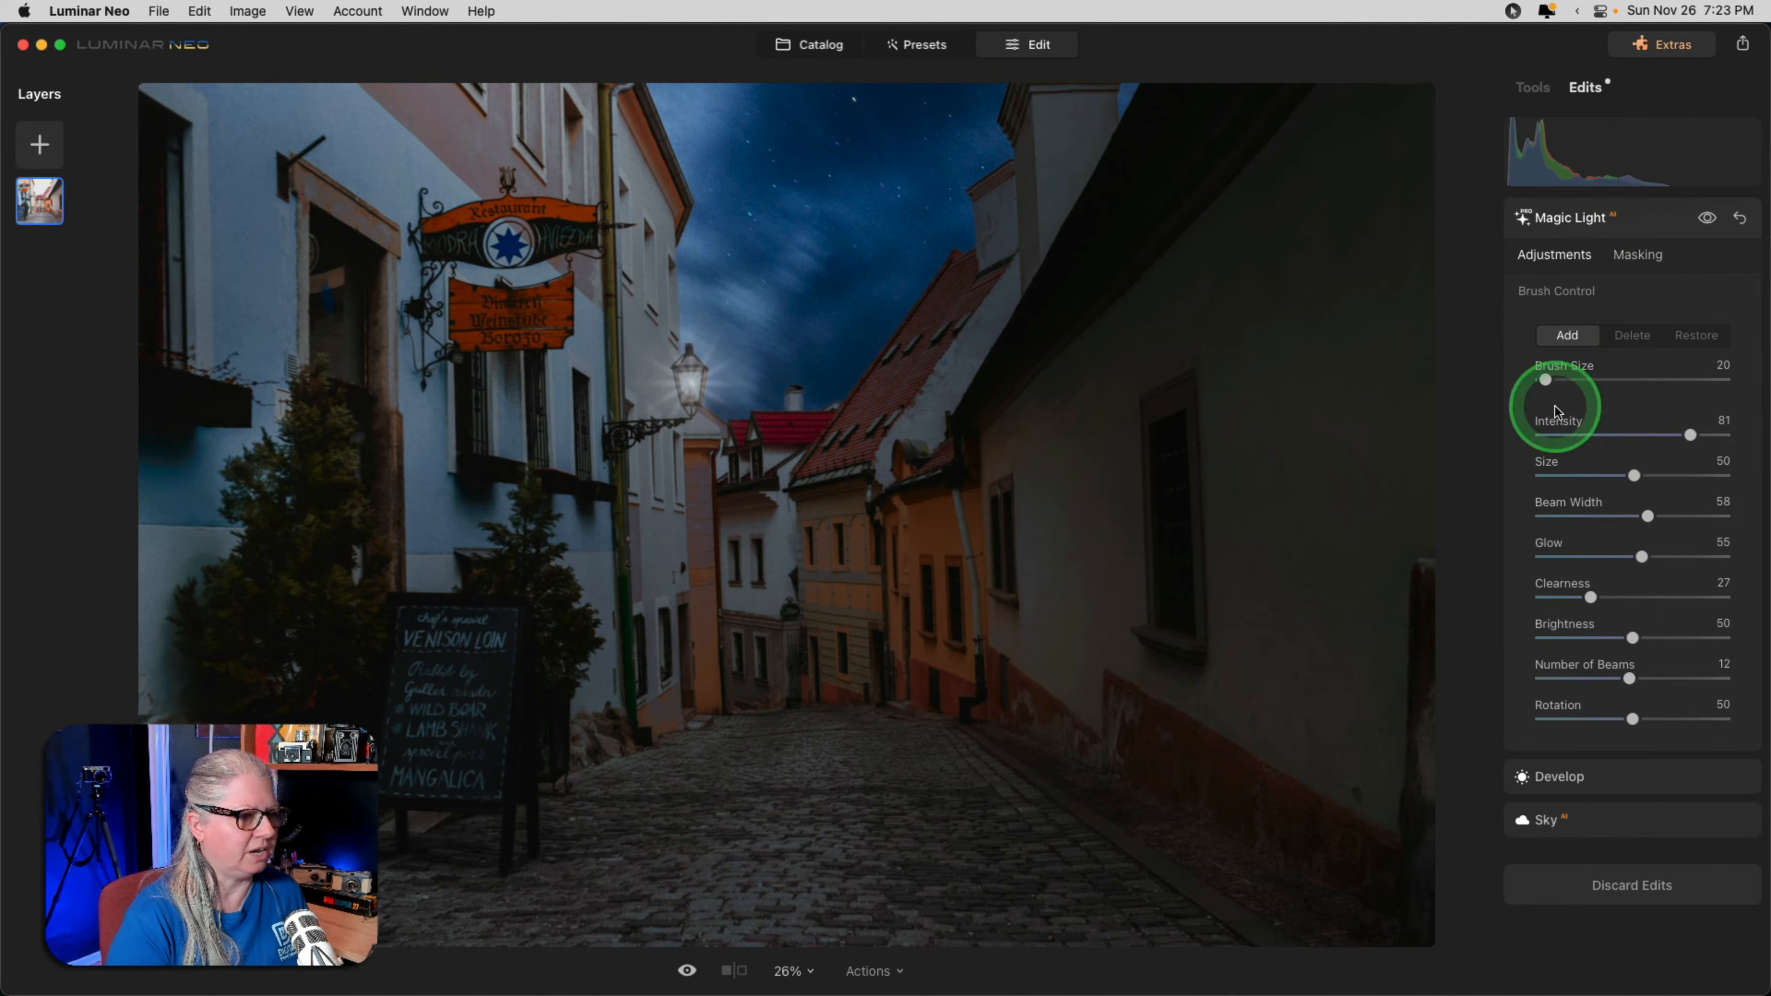
{"action": "left_click_drag", "start_coordinate": [1693, 435], "coordinate": [1650, 435]}
{"action": "left_click_drag", "start_coordinate": [1651, 436], "coordinate": [1533, 434]}
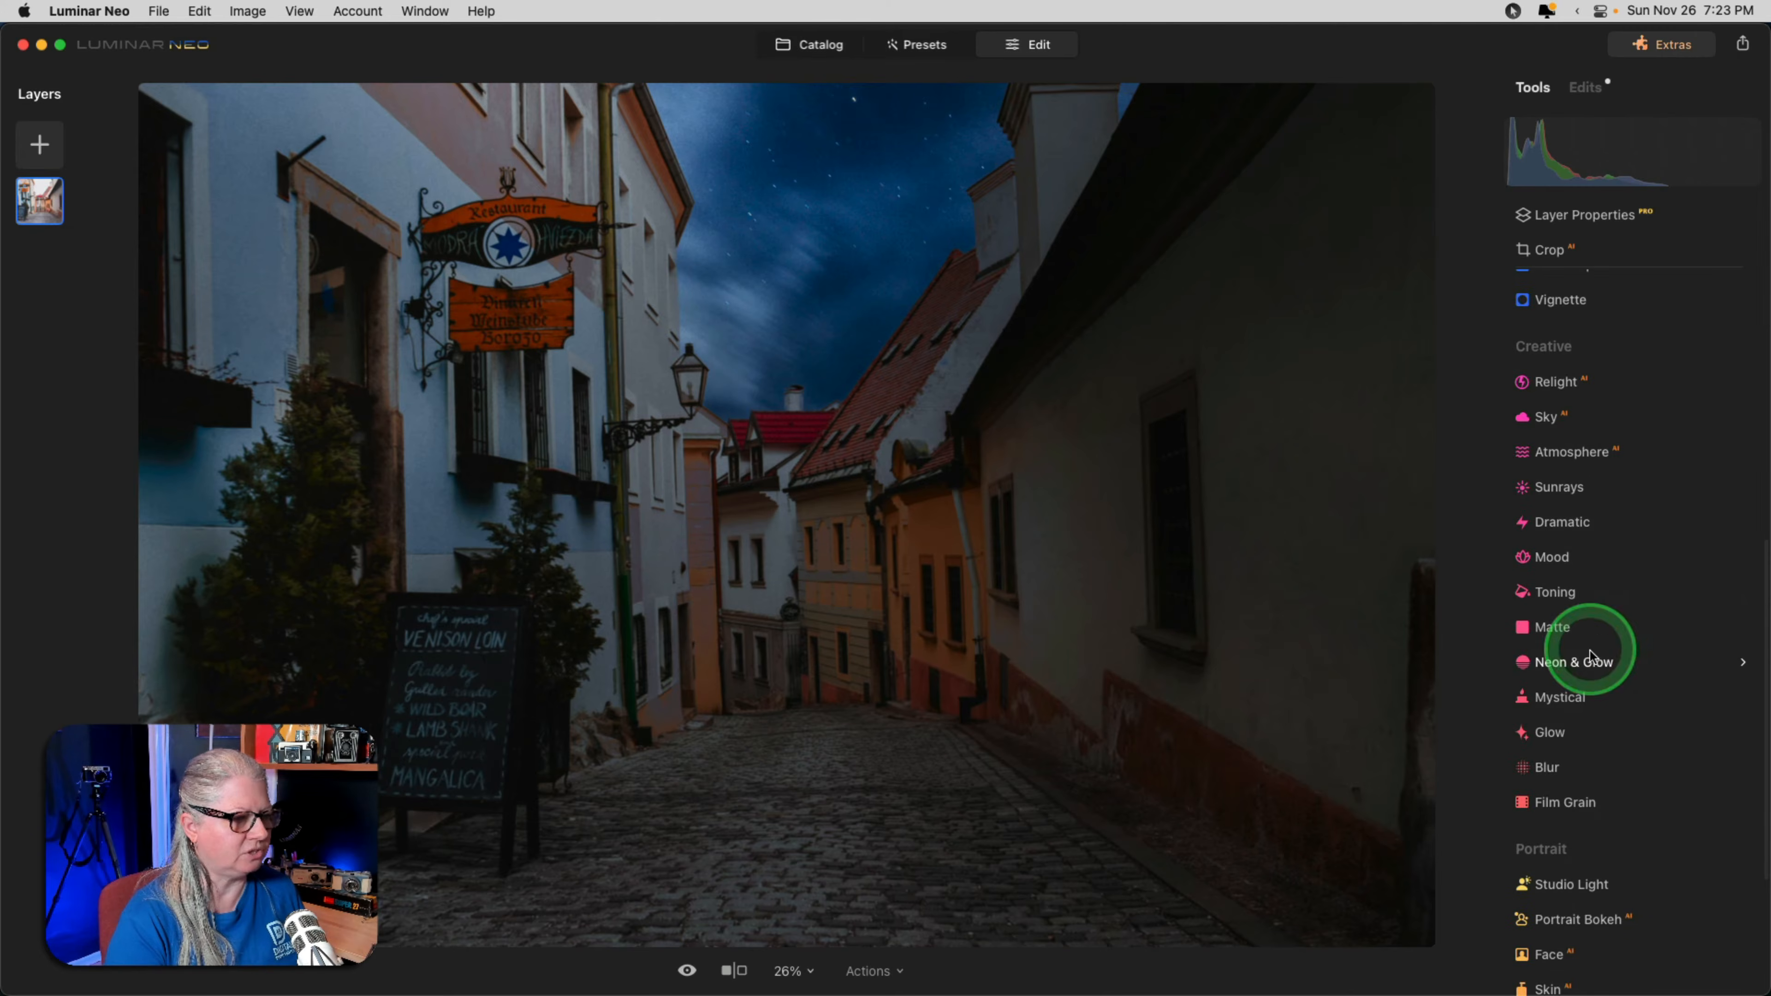
Open Neon & Glow and draw a neon light on the bulb inside the street lamp.
{"action": "left_click", "coordinate": [1590, 652]}
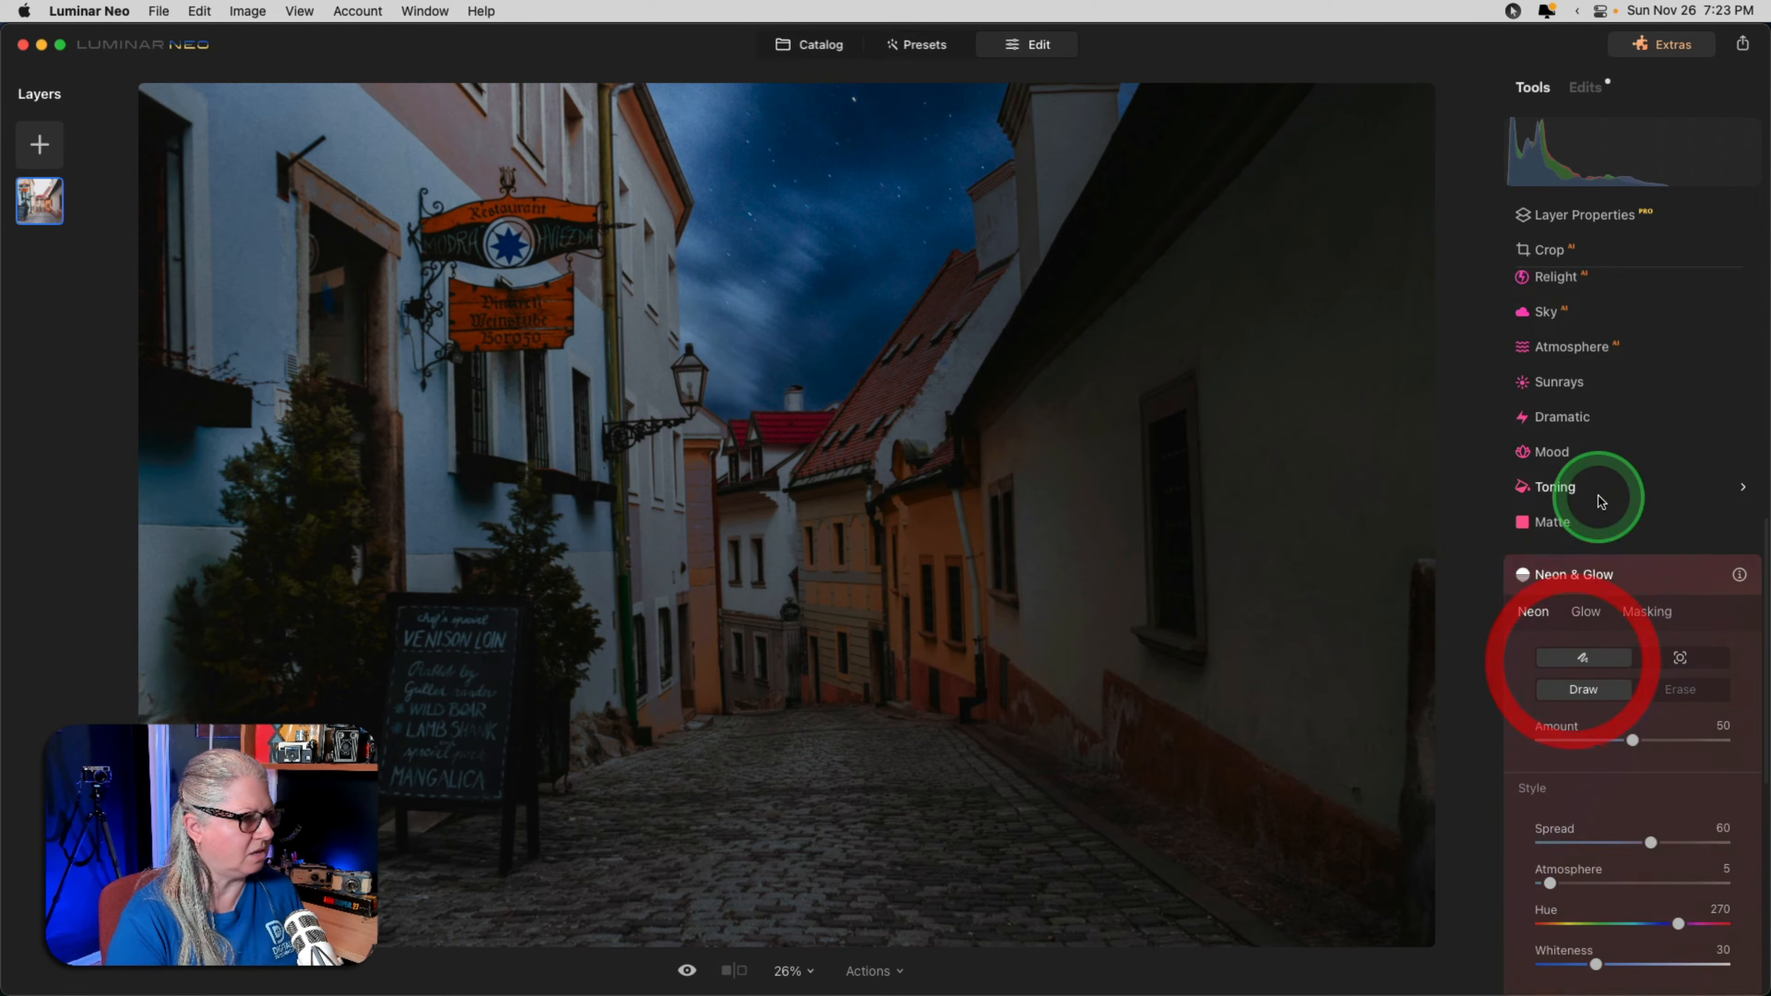
{"action": "scroll", "coordinate": [1601, 497], "scroll_direction": "down", "scroll_amount": 1}
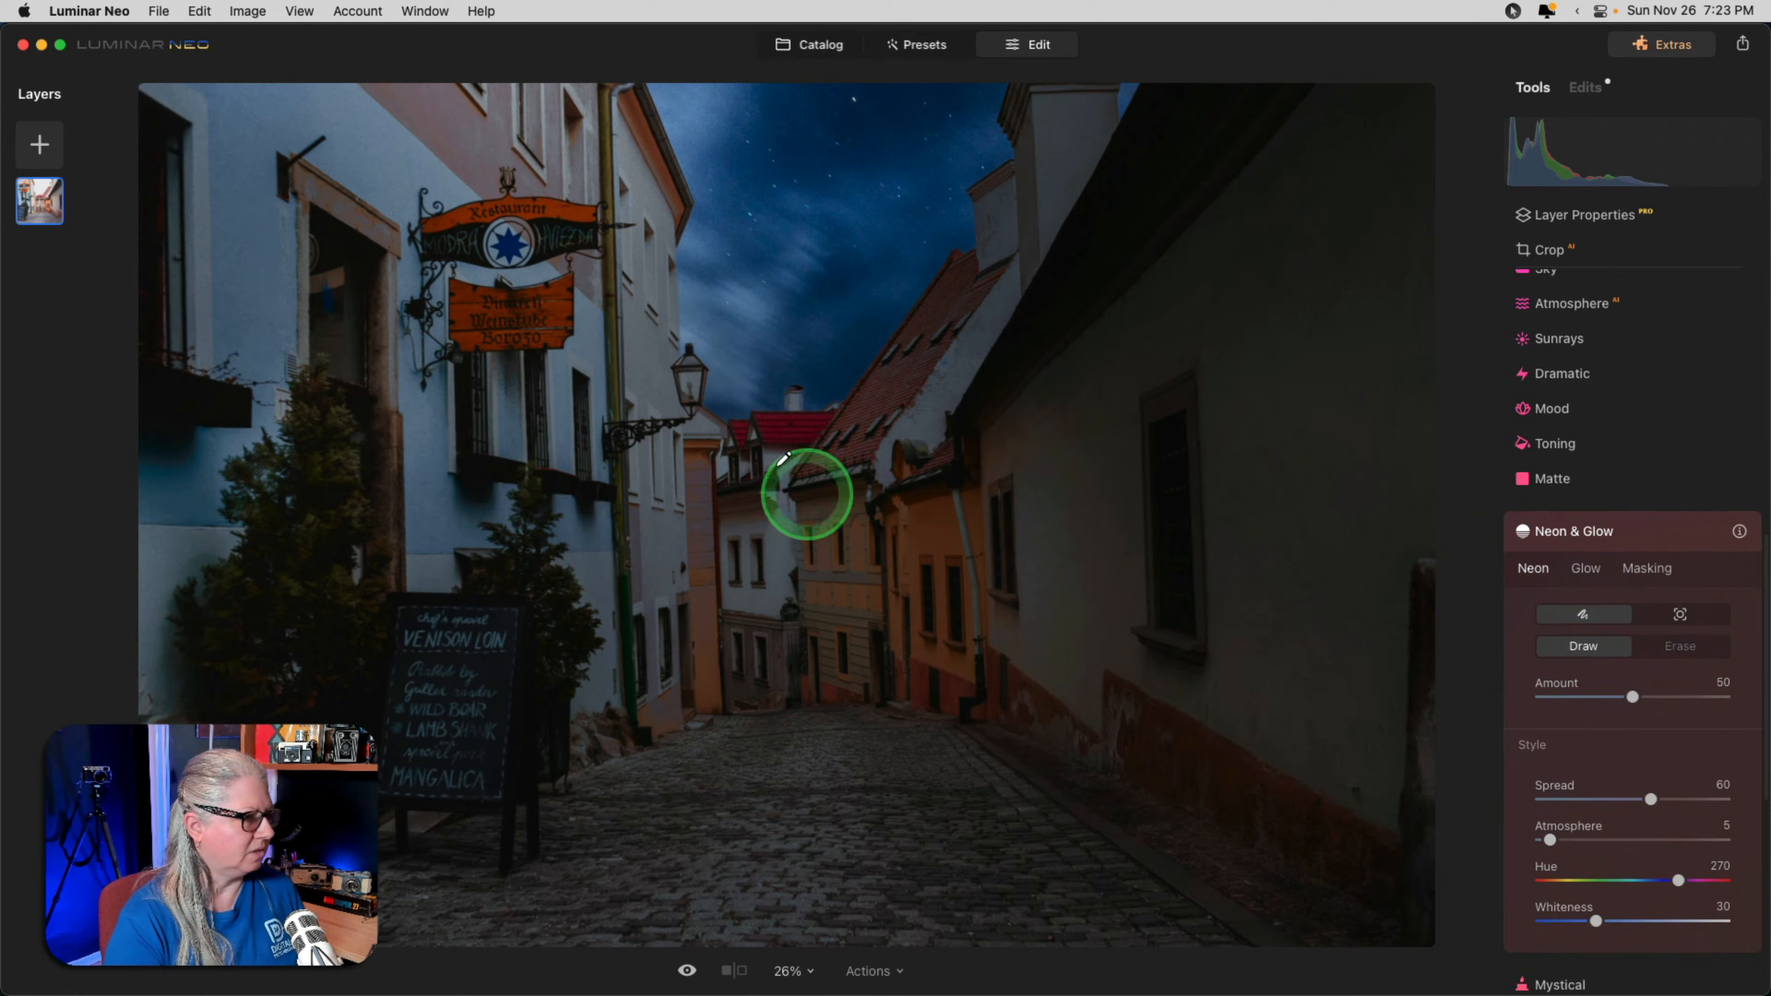
{"action": "left_click", "coordinate": [656, 384]}
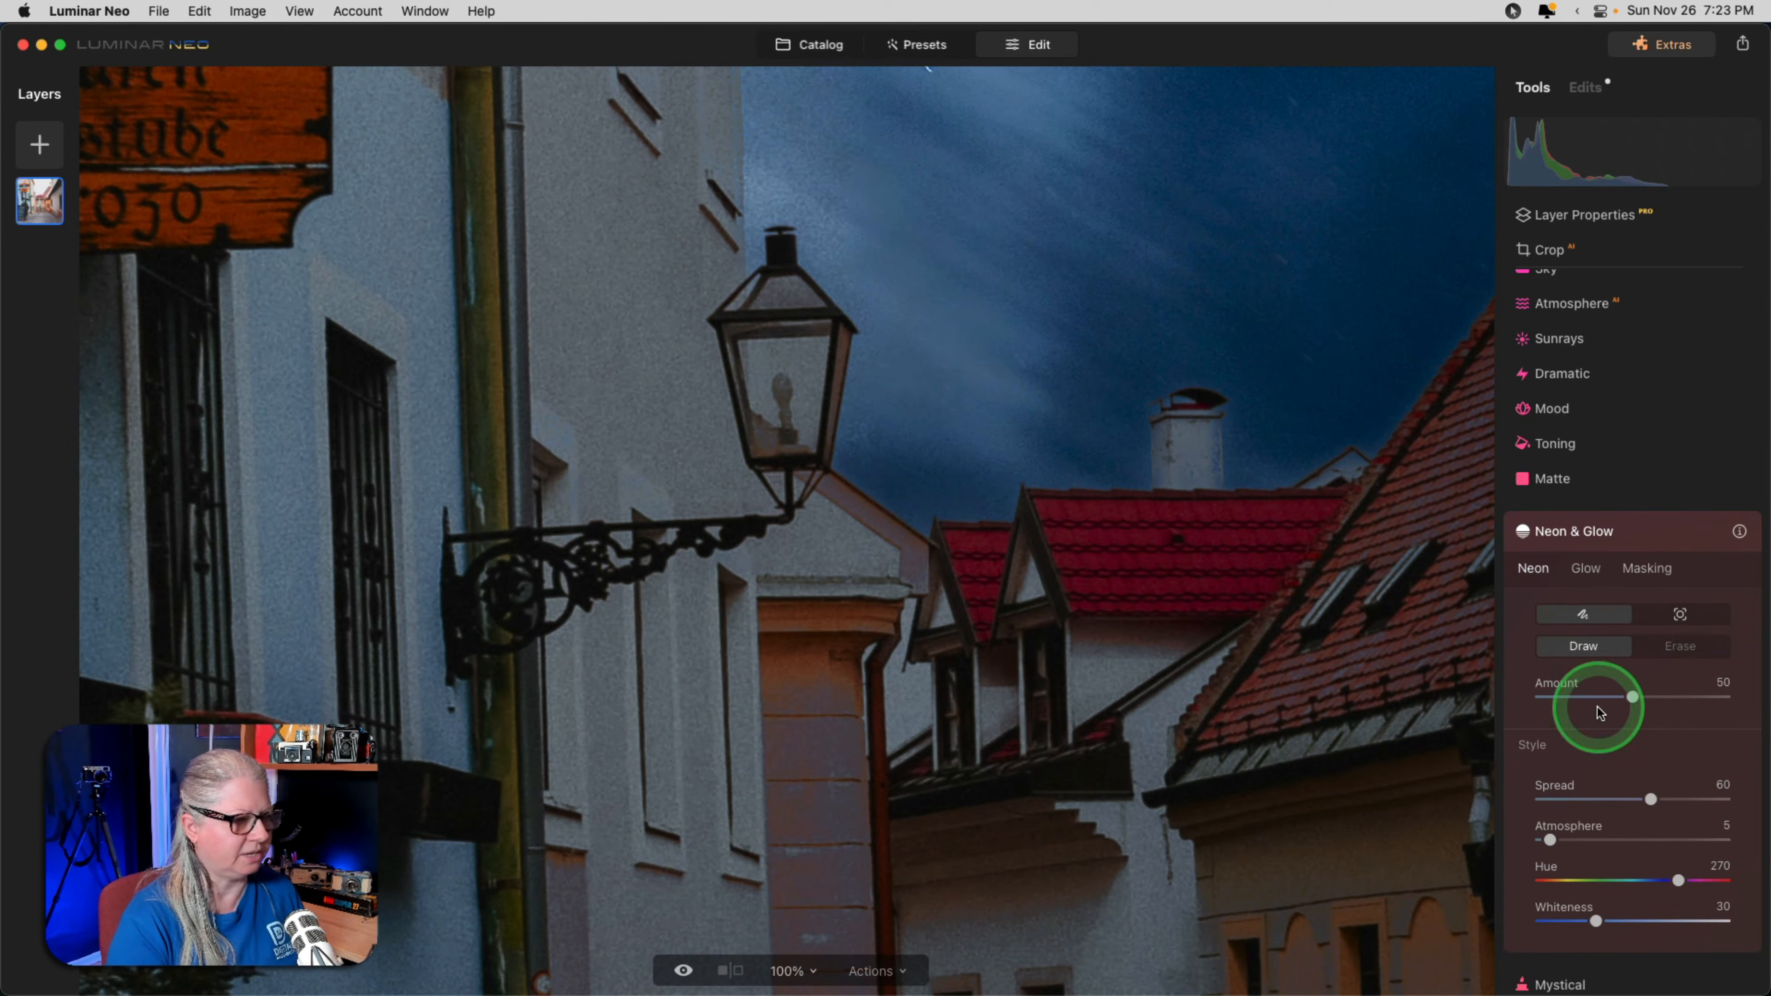
{"action": "scroll", "coordinate": [1599, 706], "scroll_direction": "down", "scroll_amount": 3}
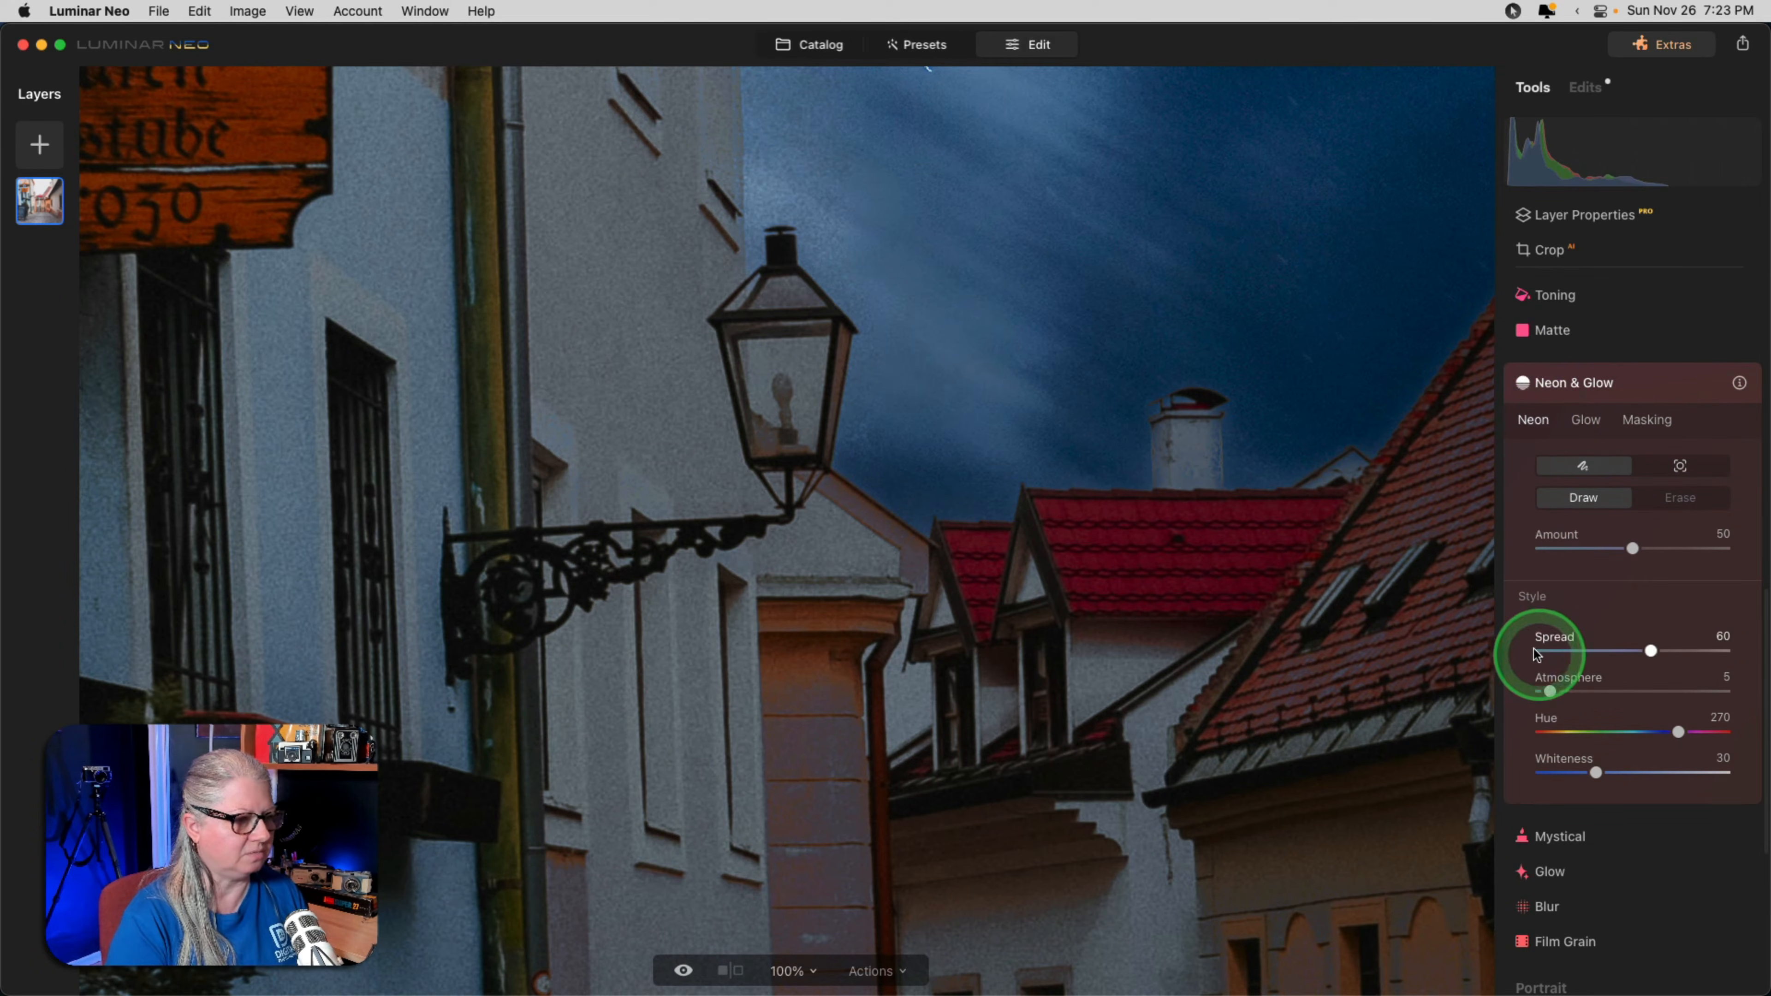
{"action": "left_click", "coordinate": [788, 379]}
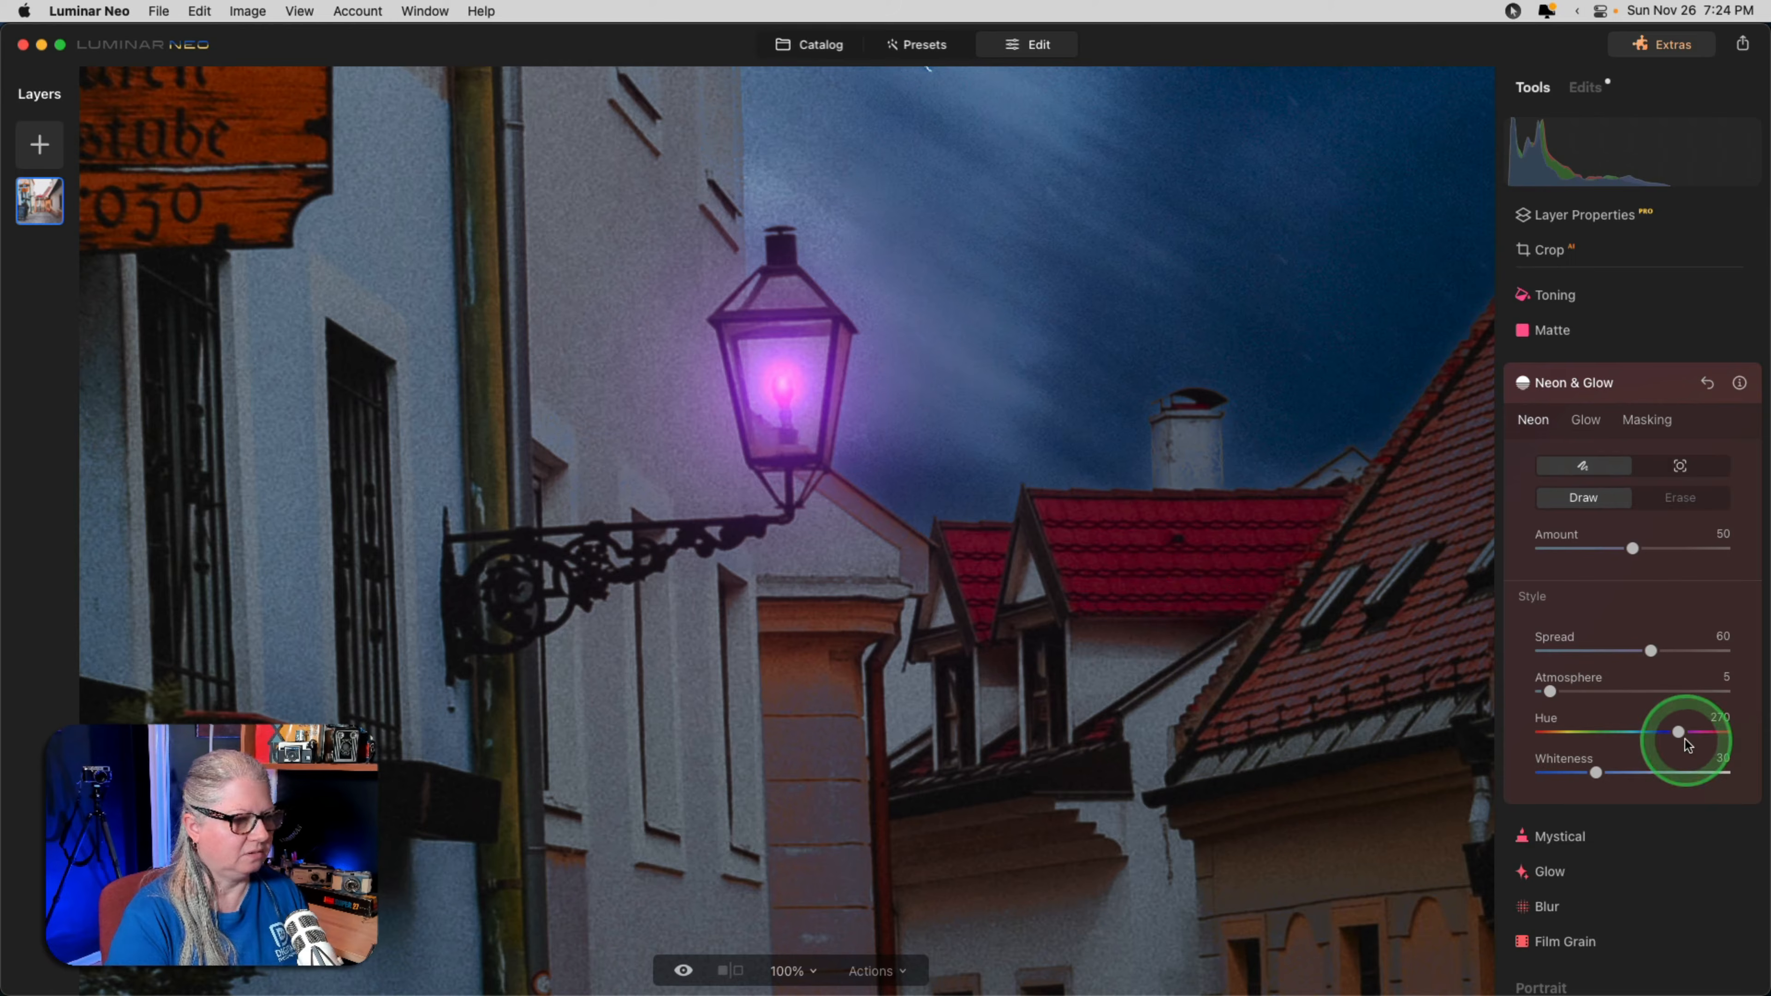
Style the lamp's neon light with Hue 44, Spread 15, Whiteness 65 and Amount 33.
{"action": "left_click_drag", "start_coordinate": [1678, 733], "coordinate": [1567, 732]}
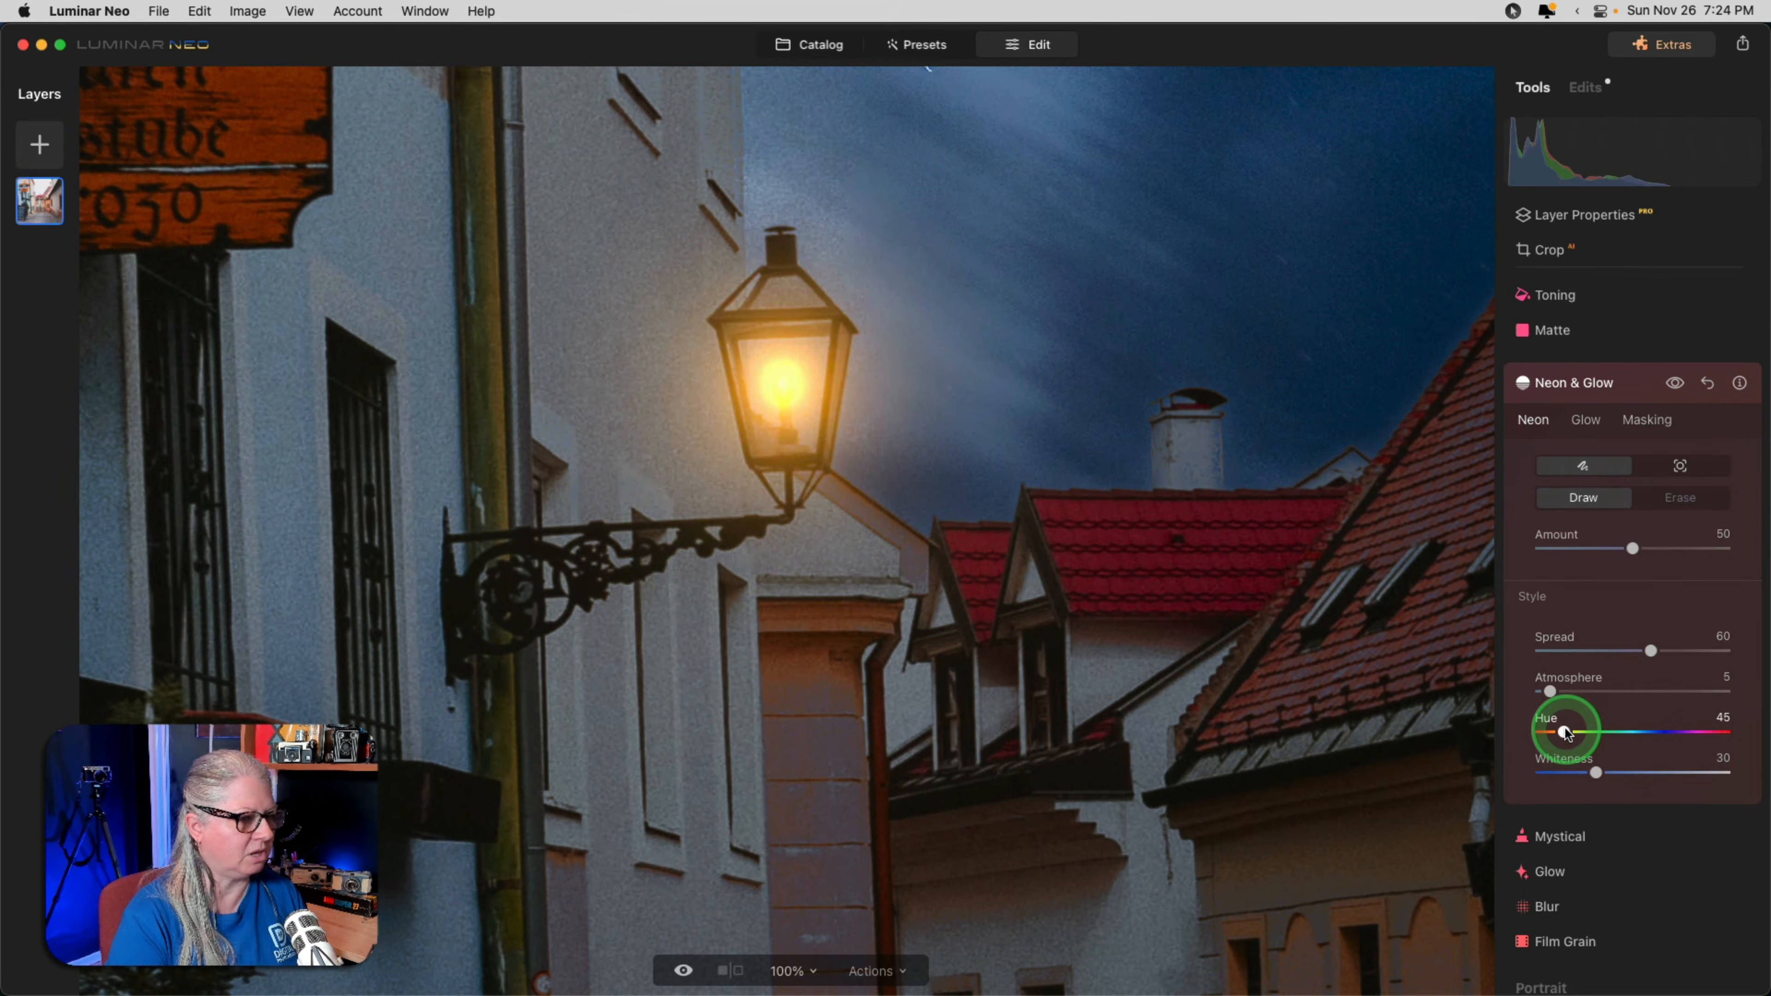
{"action": "left_click_drag", "start_coordinate": [1596, 772], "coordinate": [1662, 772]}
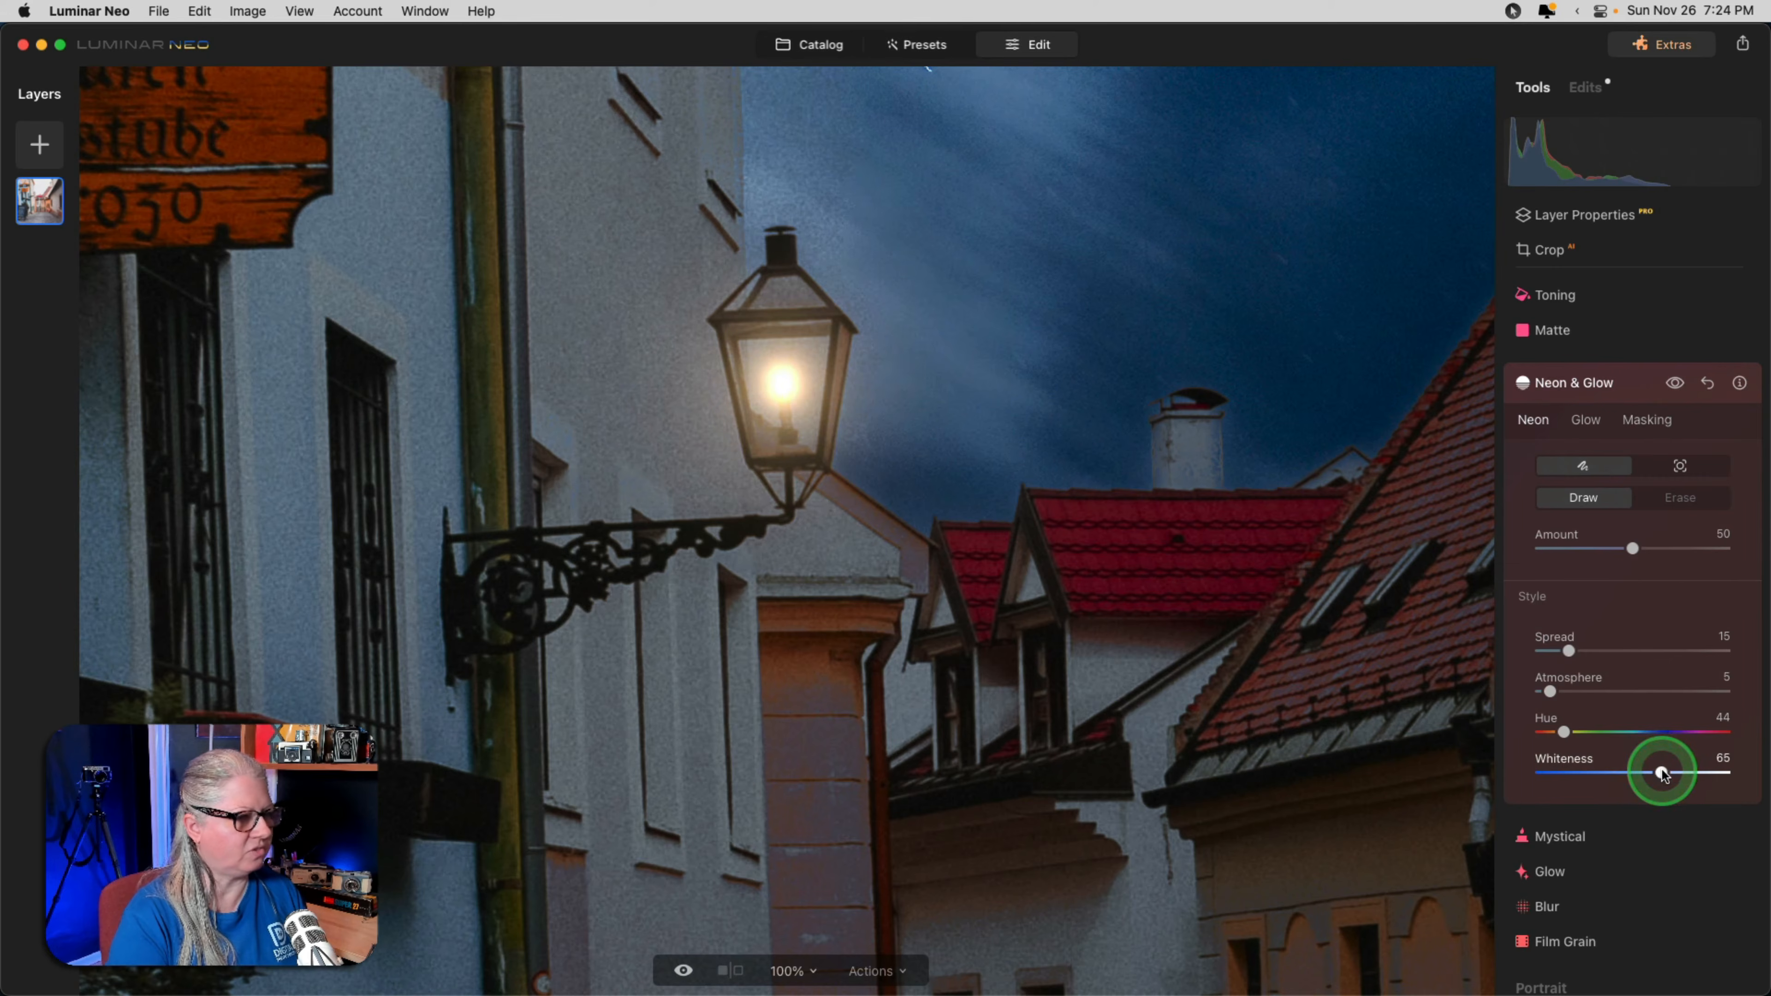
{"action": "left_click_drag", "start_coordinate": [1633, 548], "coordinate": [1602, 550]}
Compare the street lamp with and without the Neon & Glow effect.
{"action": "left_click", "coordinate": [1675, 384]}
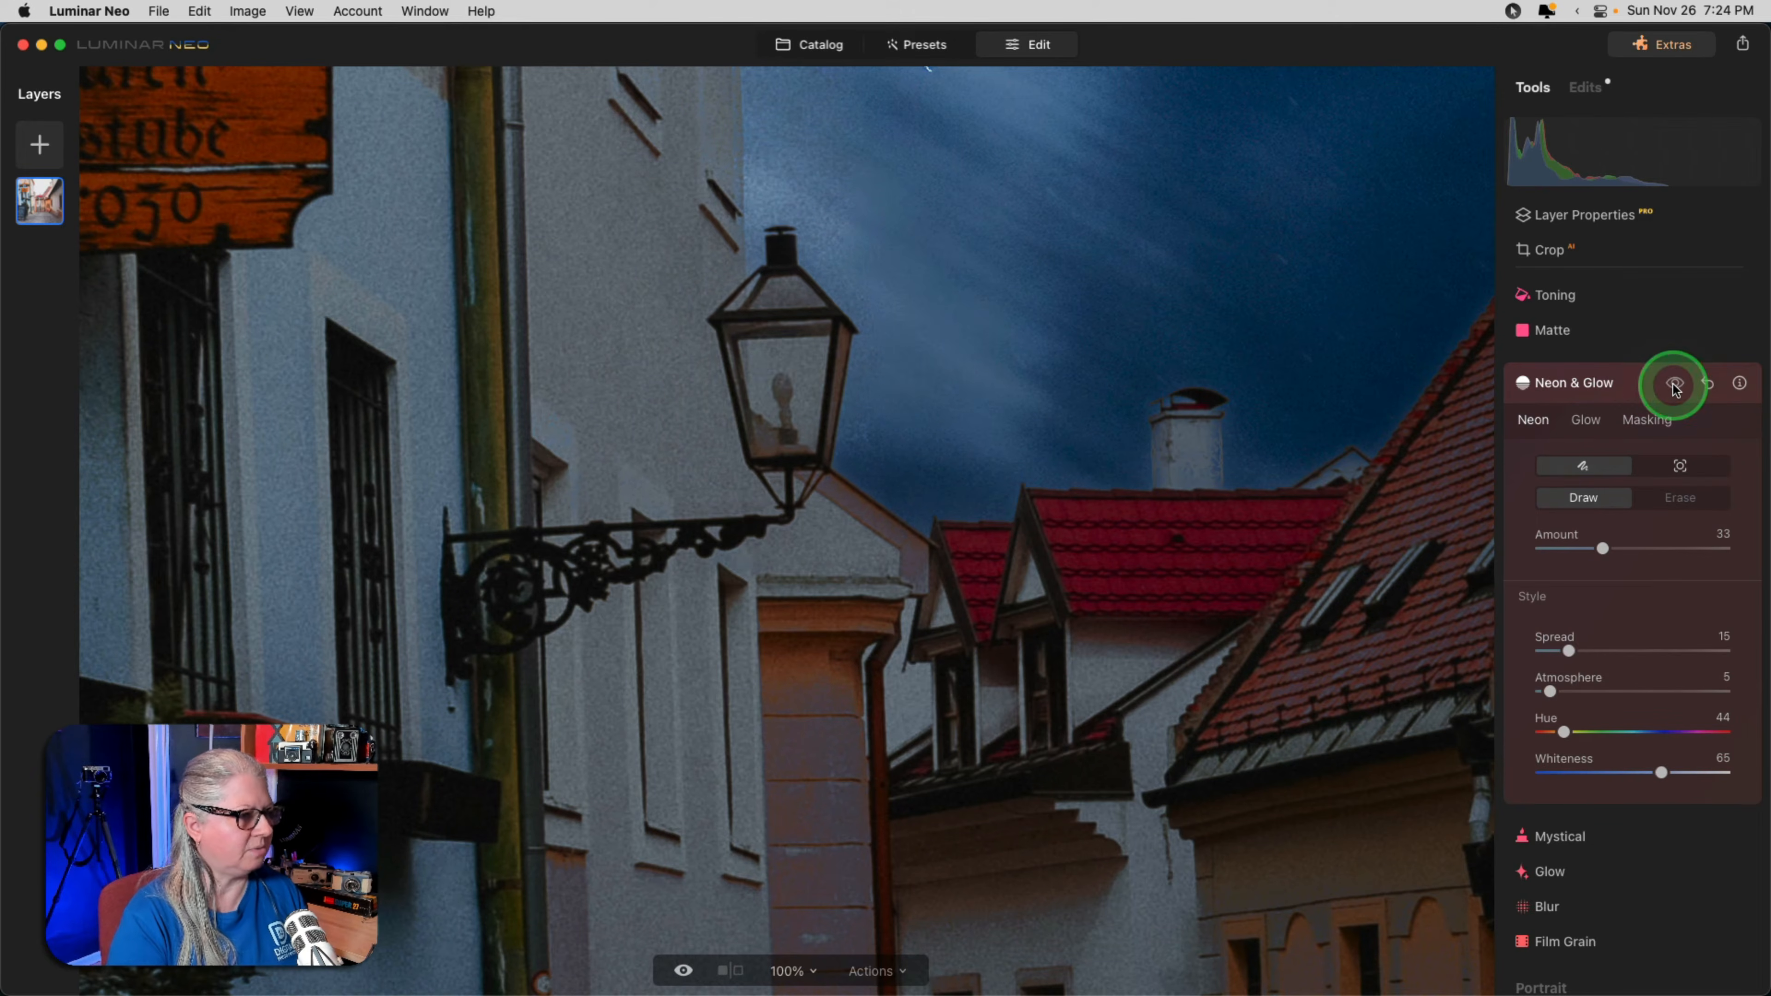
{"action": "left_click", "coordinate": [1675, 384]}
{"action": "left_click", "coordinate": [1675, 384]}
{"action": "left_click", "coordinate": [1675, 383]}
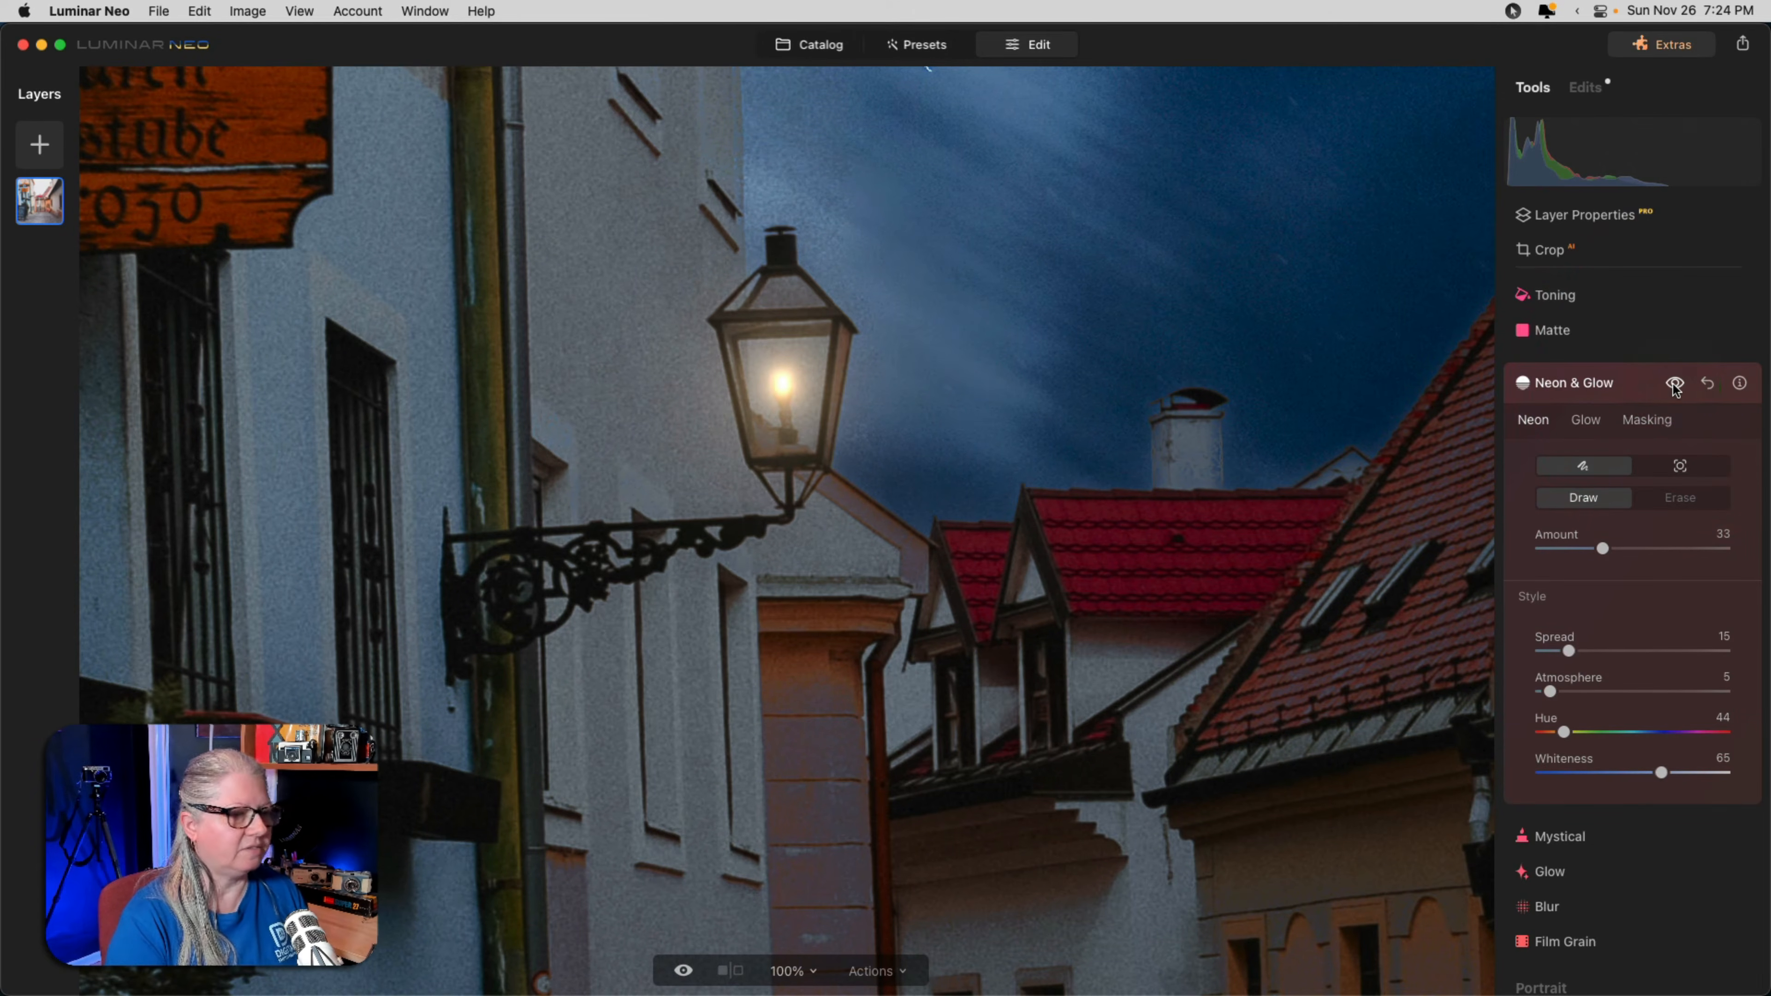
Add an Outer glow with an Amount of 17 in Neon & Glow.
{"action": "left_click", "coordinate": [1586, 421]}
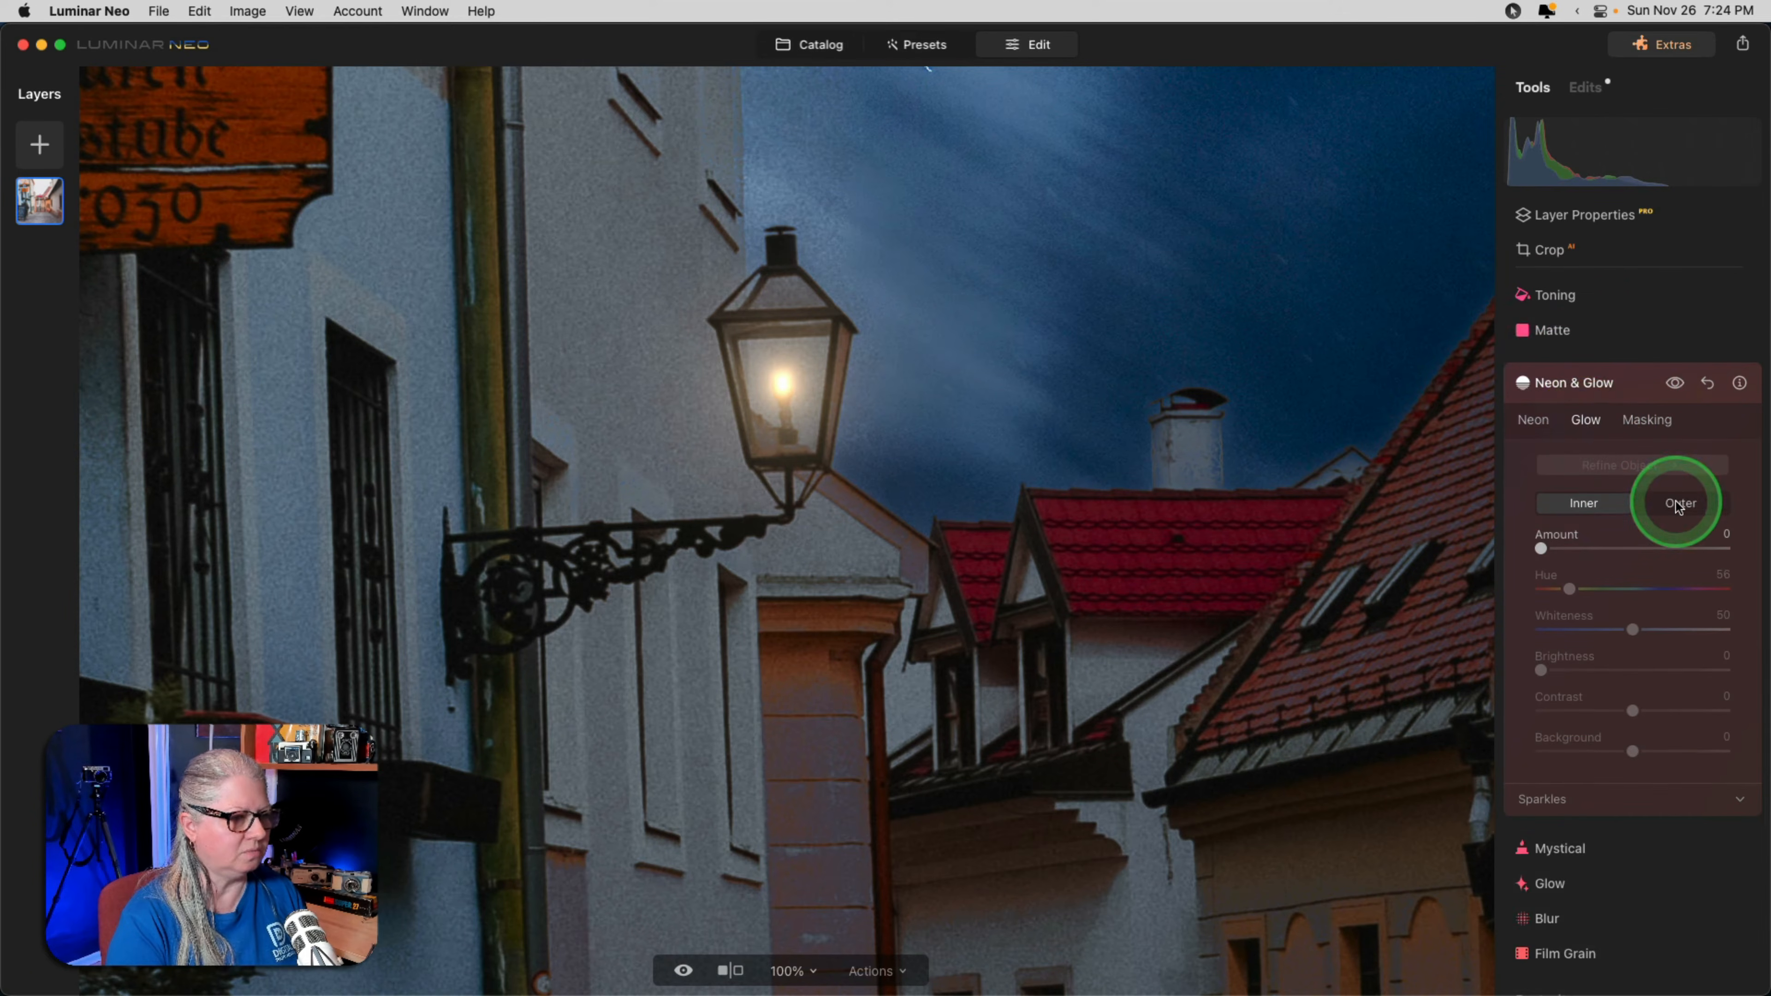
{"action": "left_click", "coordinate": [1674, 508]}
{"action": "left_click_drag", "start_coordinate": [1542, 549], "coordinate": [1582, 549]}
{"action": "left_click", "coordinate": [1581, 549]}
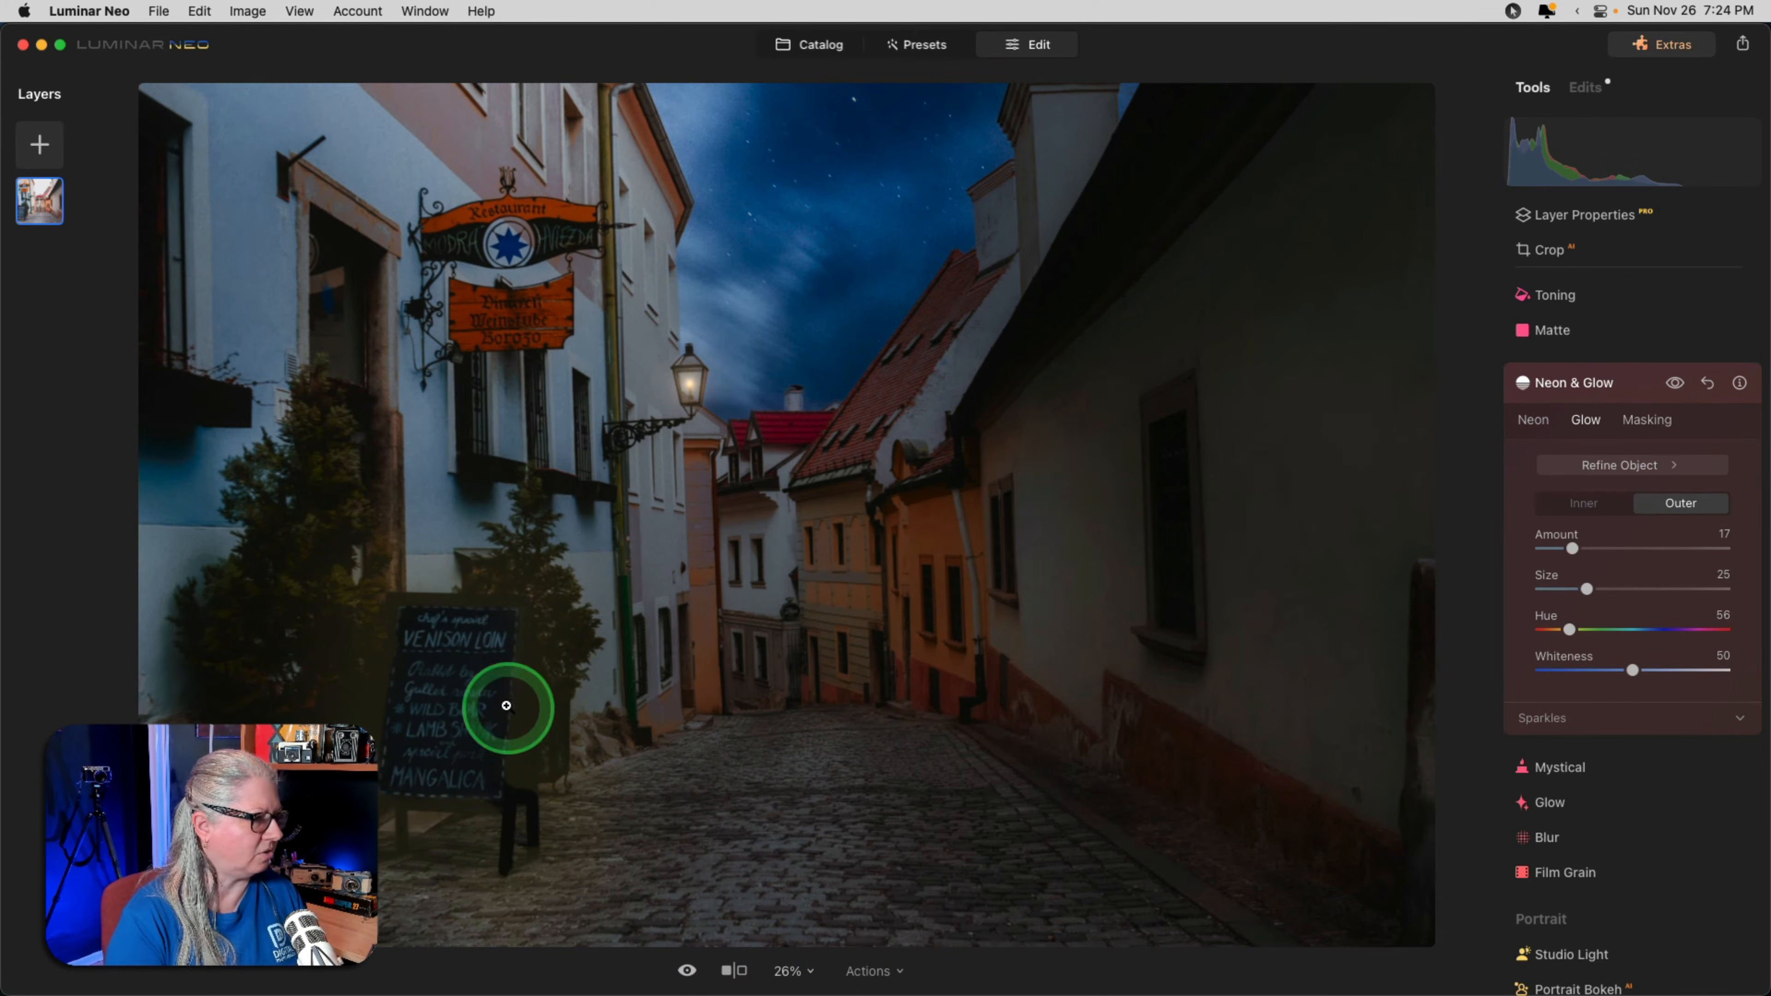
Refine the Outer glow's object by erasing the glow from the chalkboard sign and the cobblestones beside it.
{"action": "left_click", "coordinate": [1619, 464]}
{"action": "left_click", "coordinate": [1629, 503]}
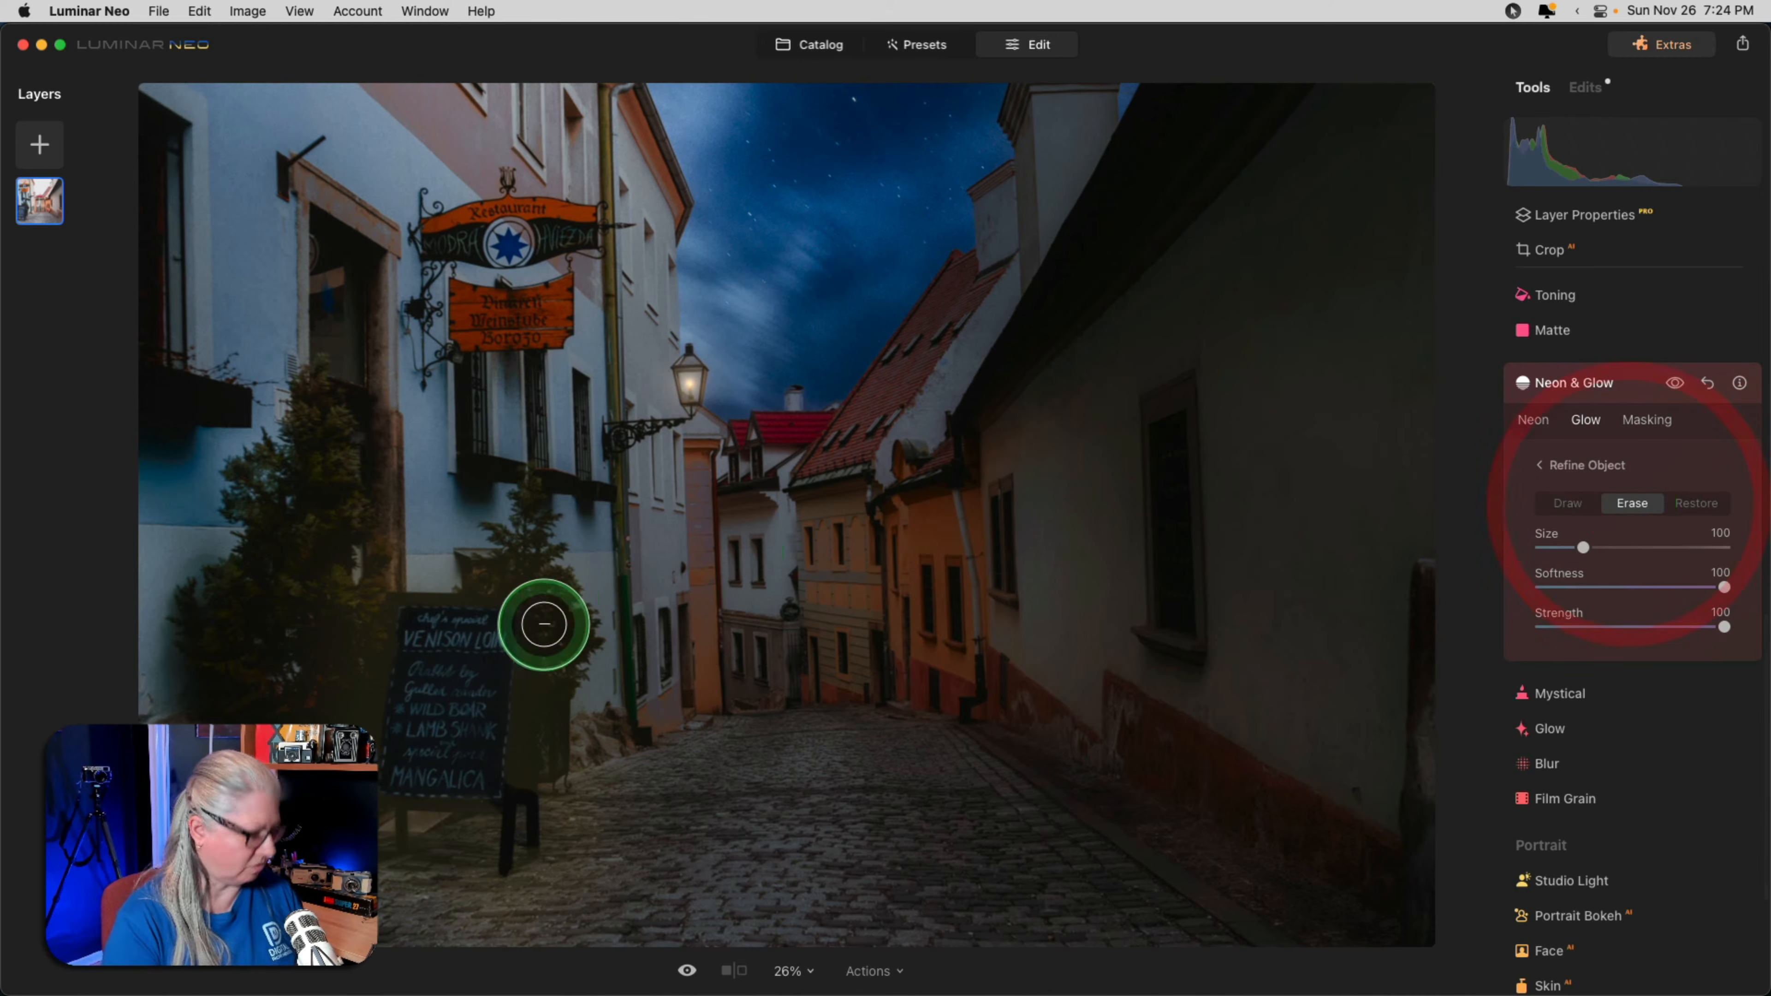
{"action": "mouse_move", "coordinate": [395, 692]}
{"action": "left_mouse_down"}
{"action": "mouse_move", "coordinate": [460, 820]}
{"action": "mouse_move", "coordinate": [566, 820]}
{"action": "mouse_move", "coordinate": [319, 830]}
{"action": "mouse_move", "coordinate": [449, 584]}
{"action": "mouse_move", "coordinate": [289, 844]}
{"action": "mouse_move", "coordinate": [859, 813]}
{"action": "left_mouse_up"}
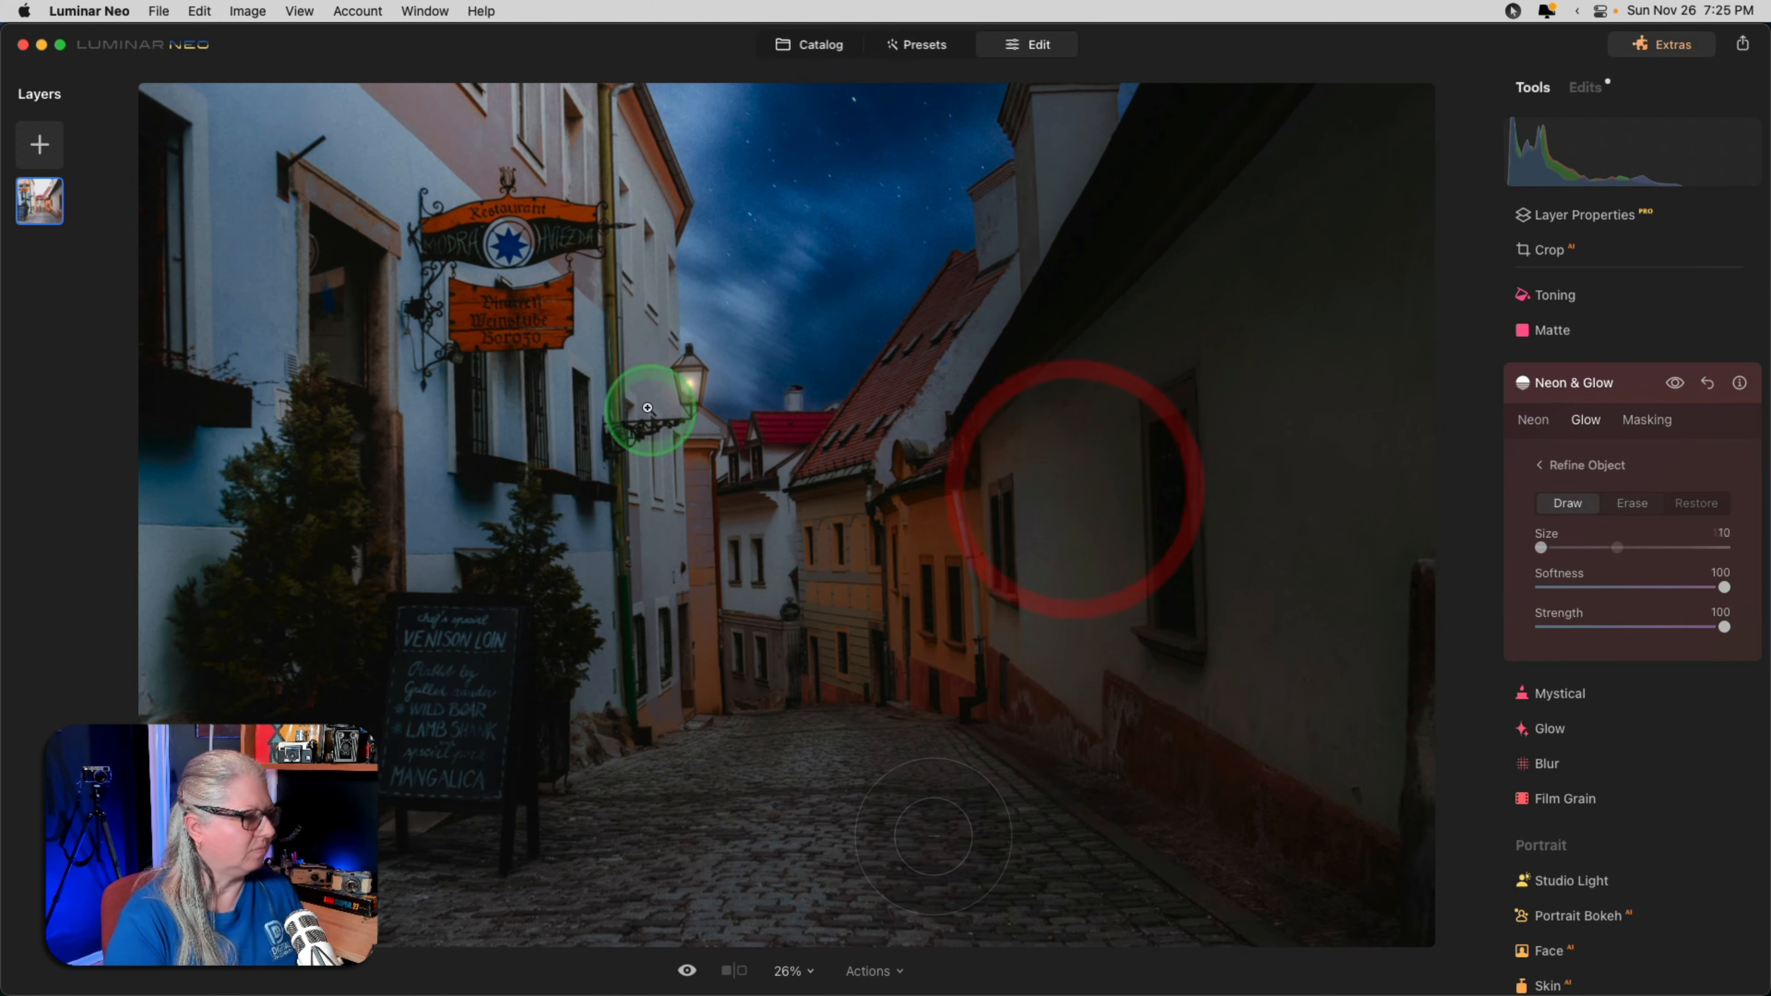
Draw the Outer glow onto the street lamp's bulb with a brush Size of 14.
{"action": "left_click", "coordinate": [649, 409]}
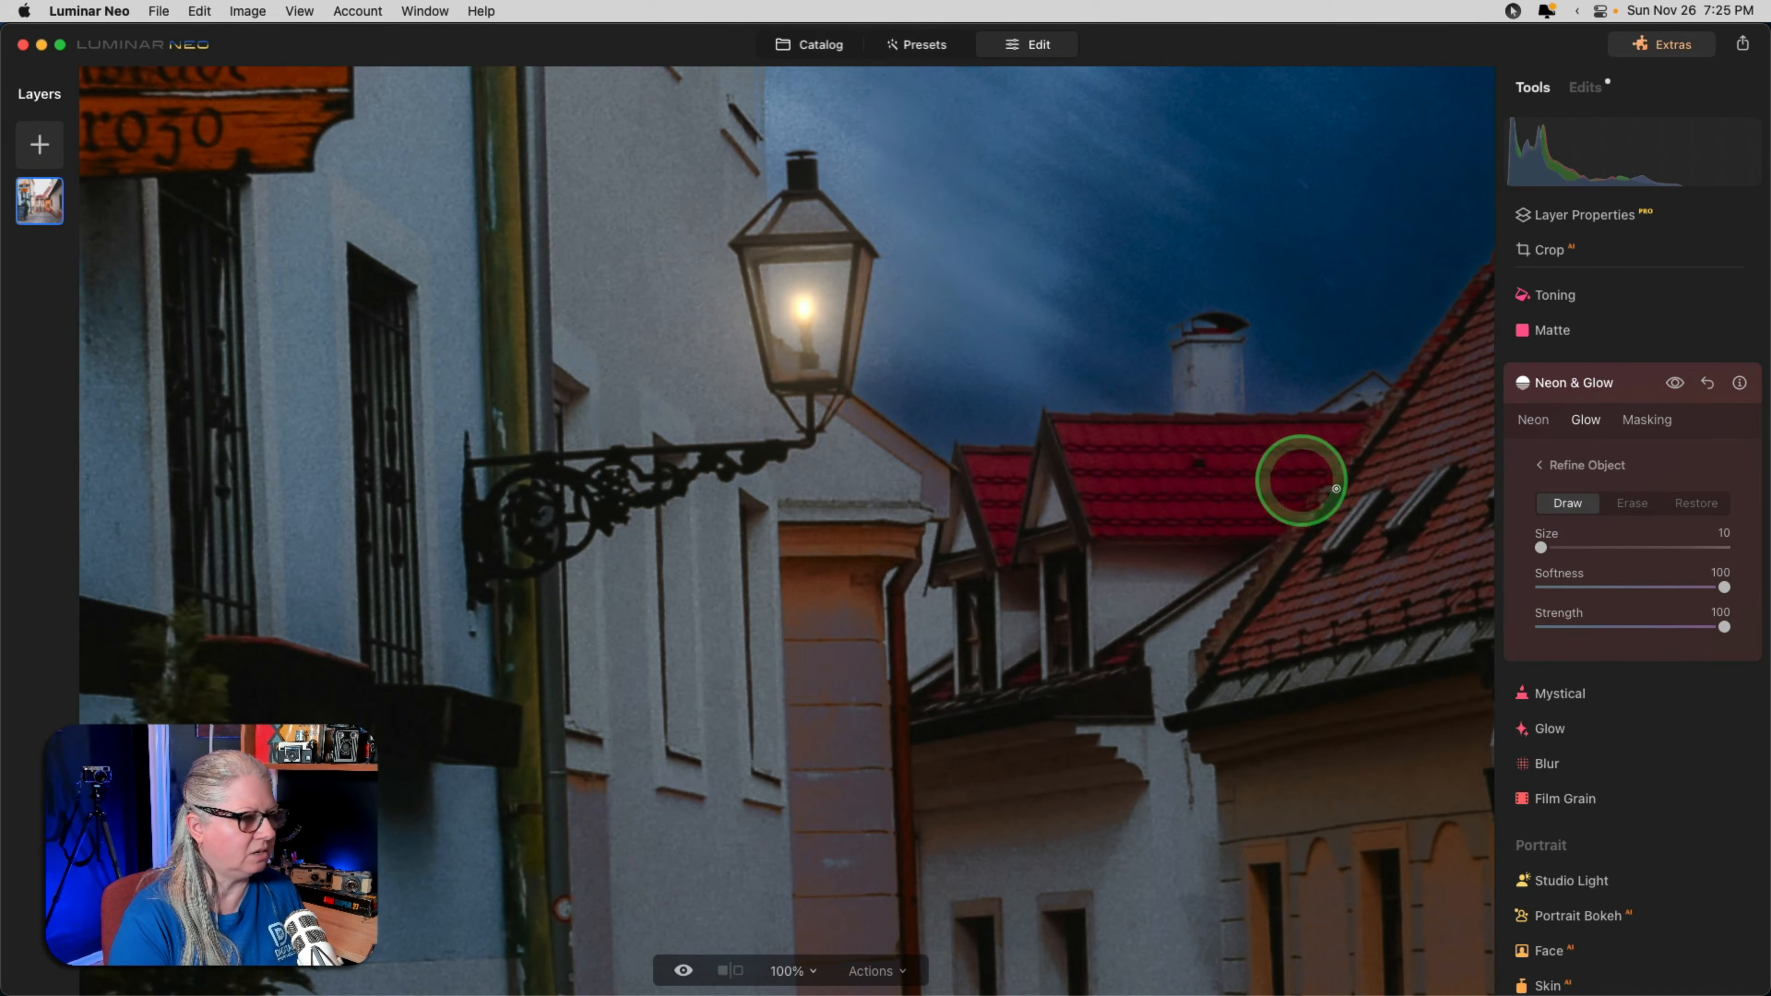
{"action": "left_click_drag", "start_coordinate": [1541, 548], "coordinate": [1543, 548]}
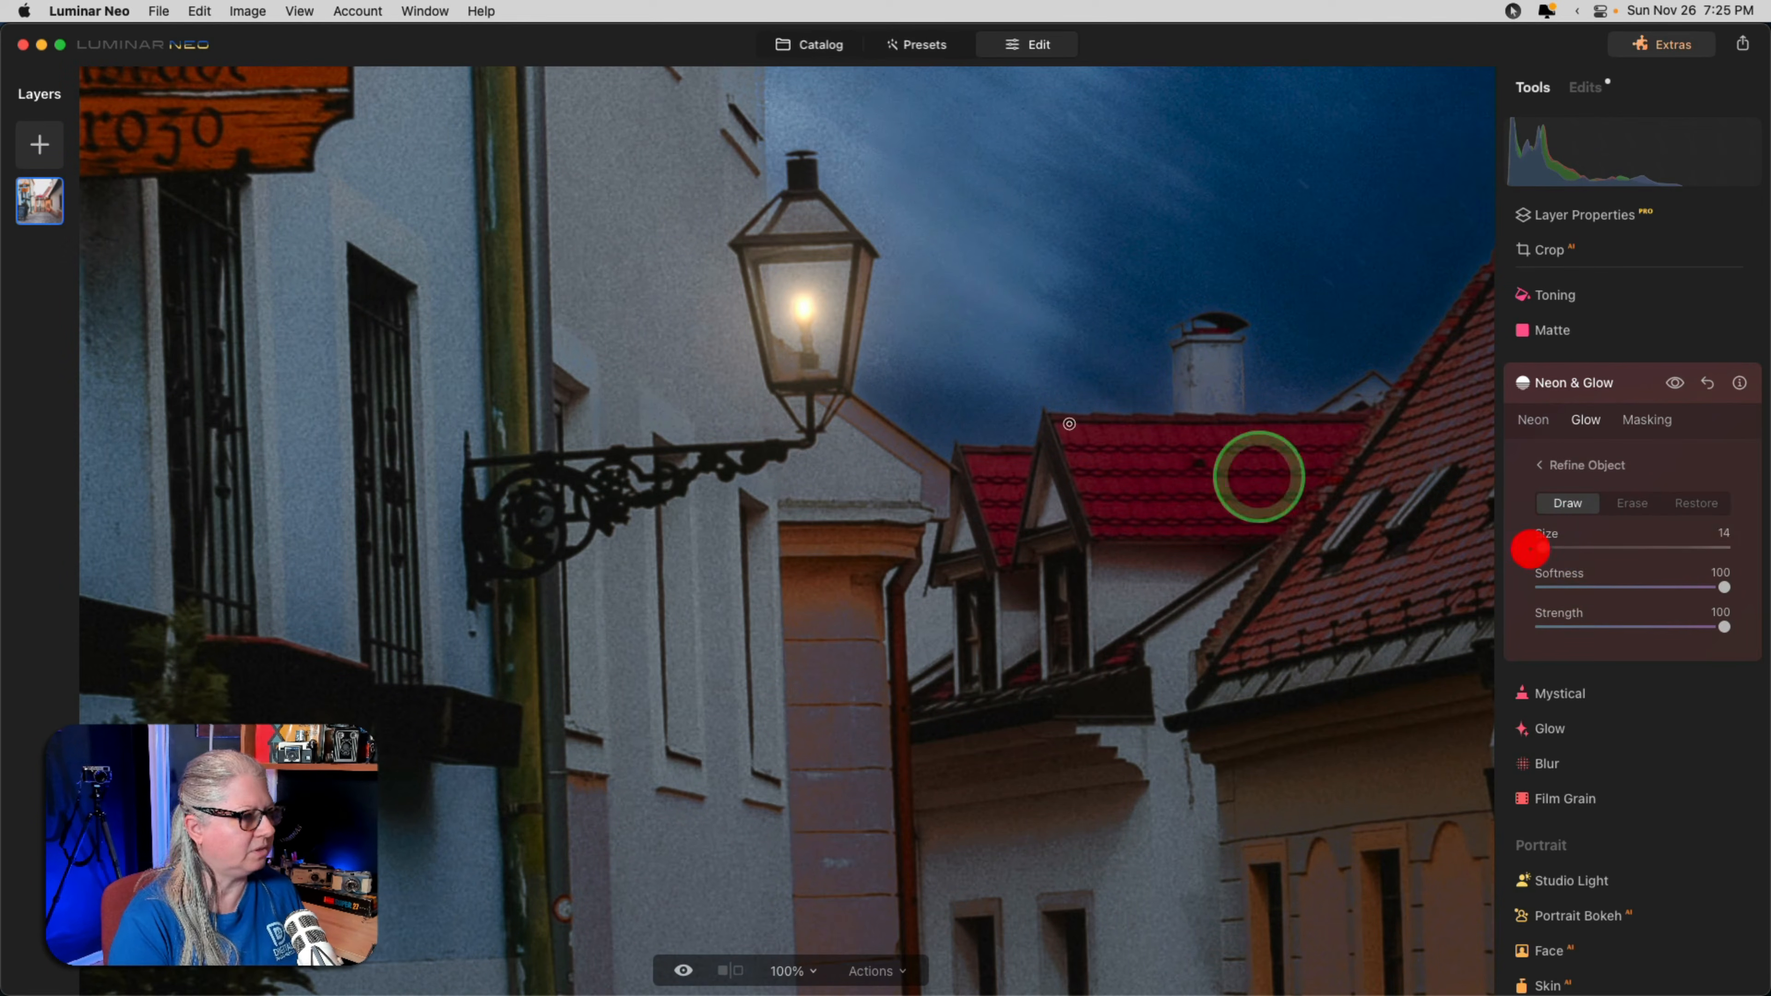
{"action": "left_click", "coordinate": [803, 305]}
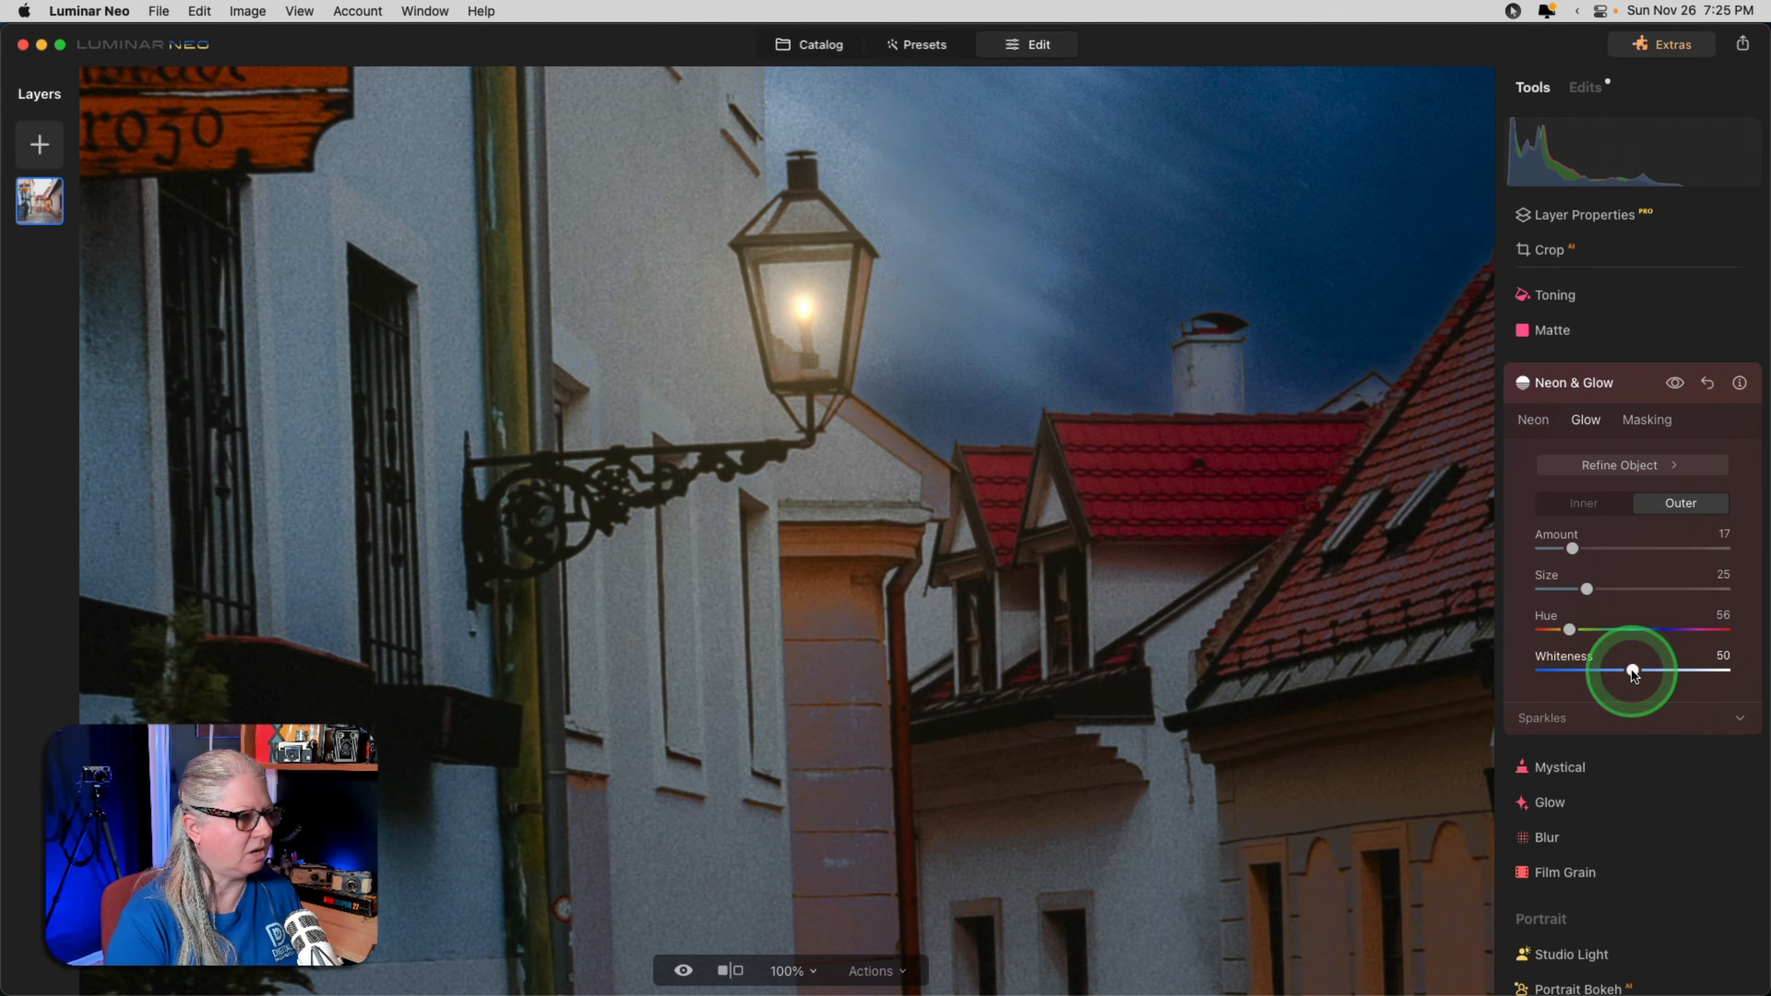
Adjust the lamp's Outer glow to Whiteness 30, Size 12 and Amount 28.
{"action": "left_click_drag", "start_coordinate": [1632, 669], "coordinate": [1597, 670]}
{"action": "left_click", "coordinate": [1588, 590]}
{"action": "left_click_drag", "start_coordinate": [1588, 591], "coordinate": [1595, 549]}
{"action": "double_click", "coordinate": [1087, 569]}
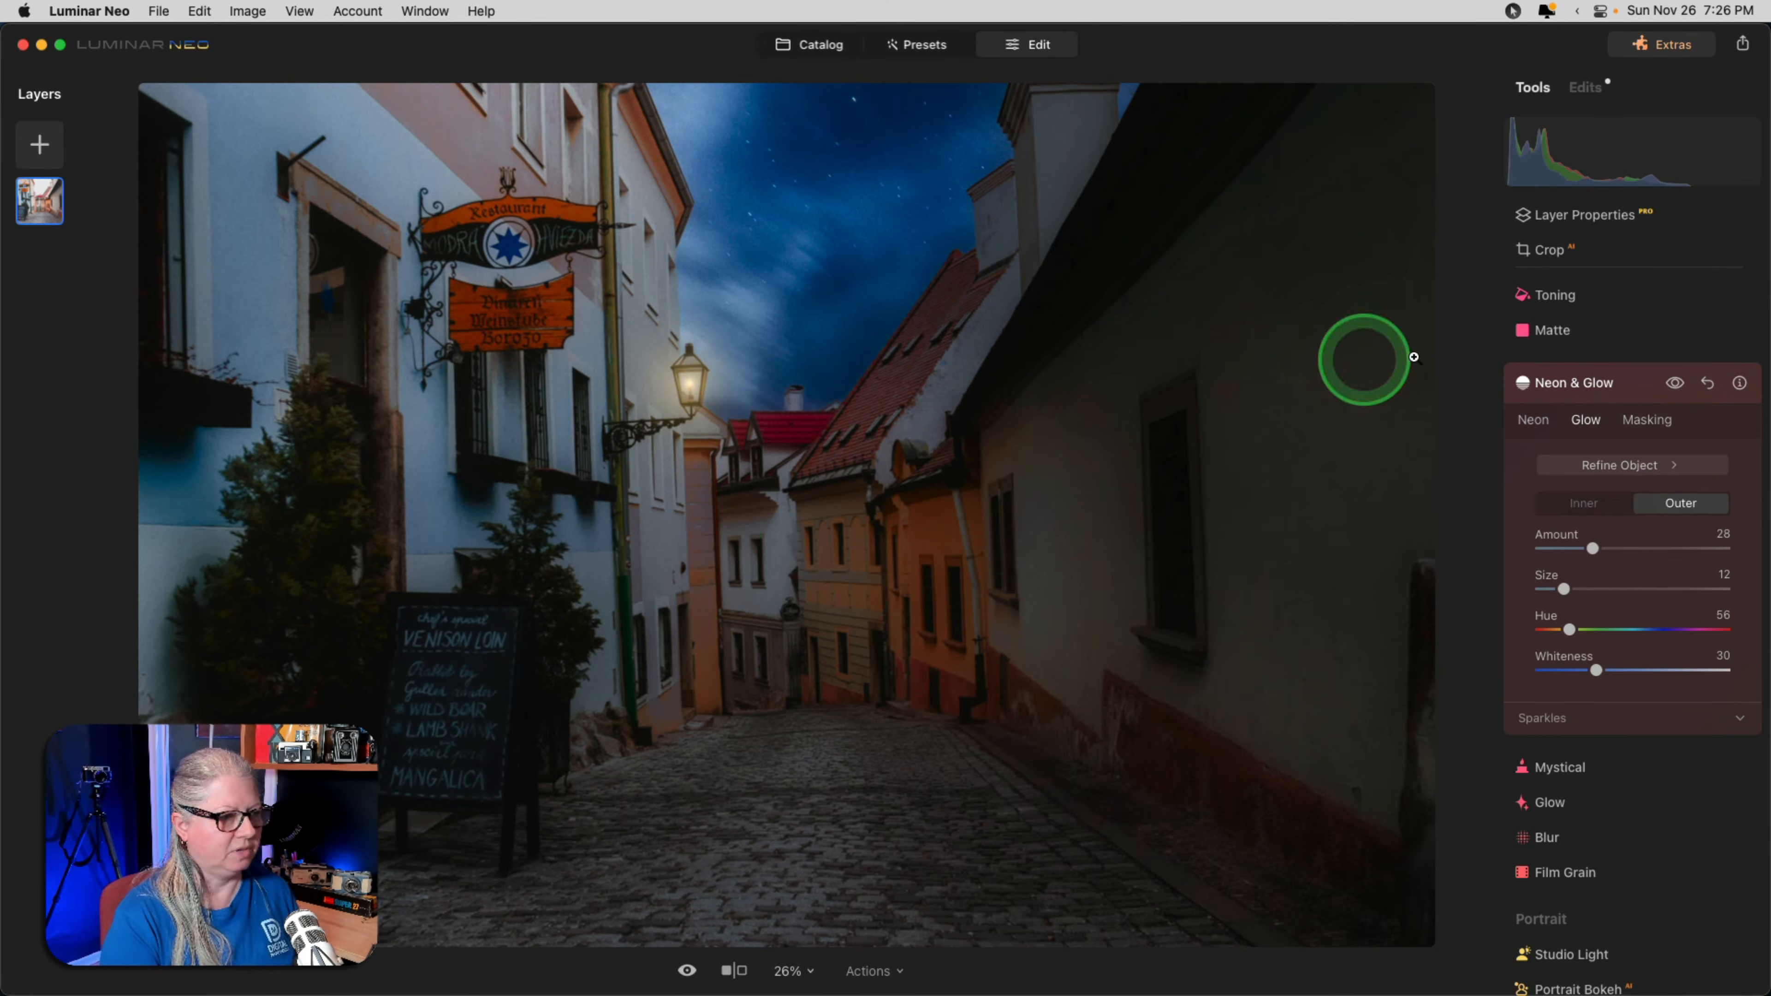
Start a second Neon & Glow effect and give it an Inner glow with an Amount of 70.
{"action": "left_click", "coordinate": [1639, 384]}
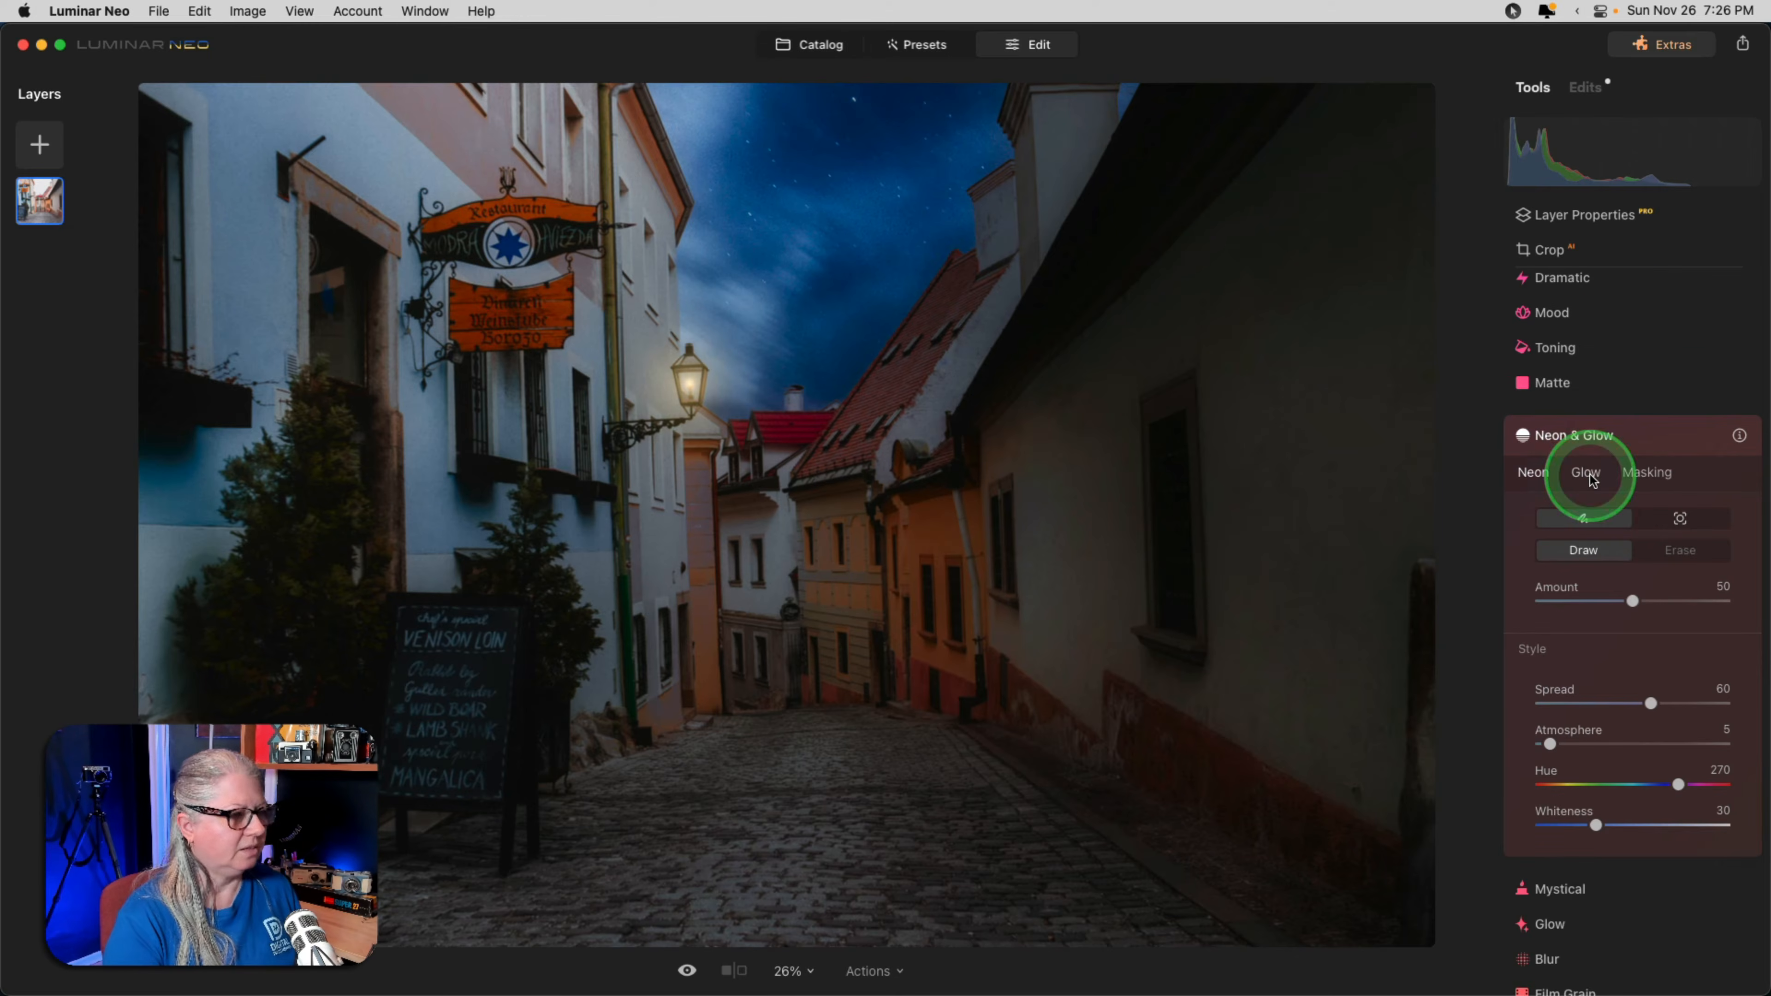
{"action": "left_click", "coordinate": [1586, 475]}
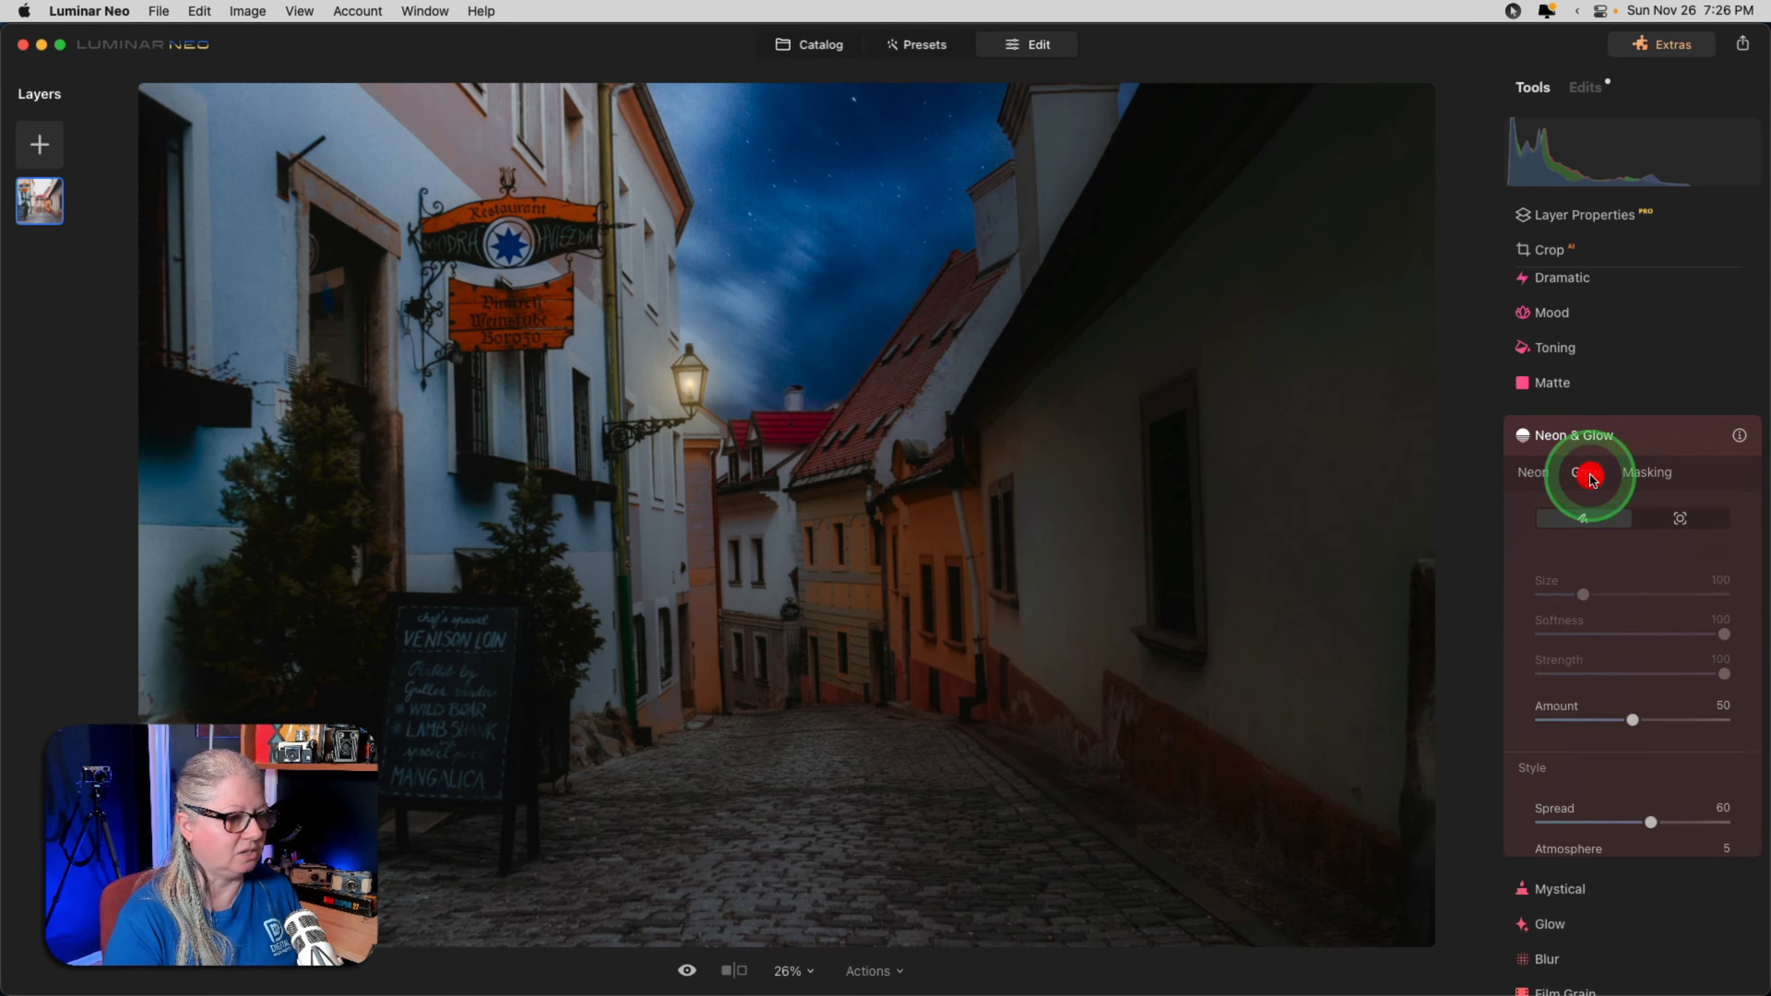
{"action": "left_click", "coordinate": [1585, 557]}
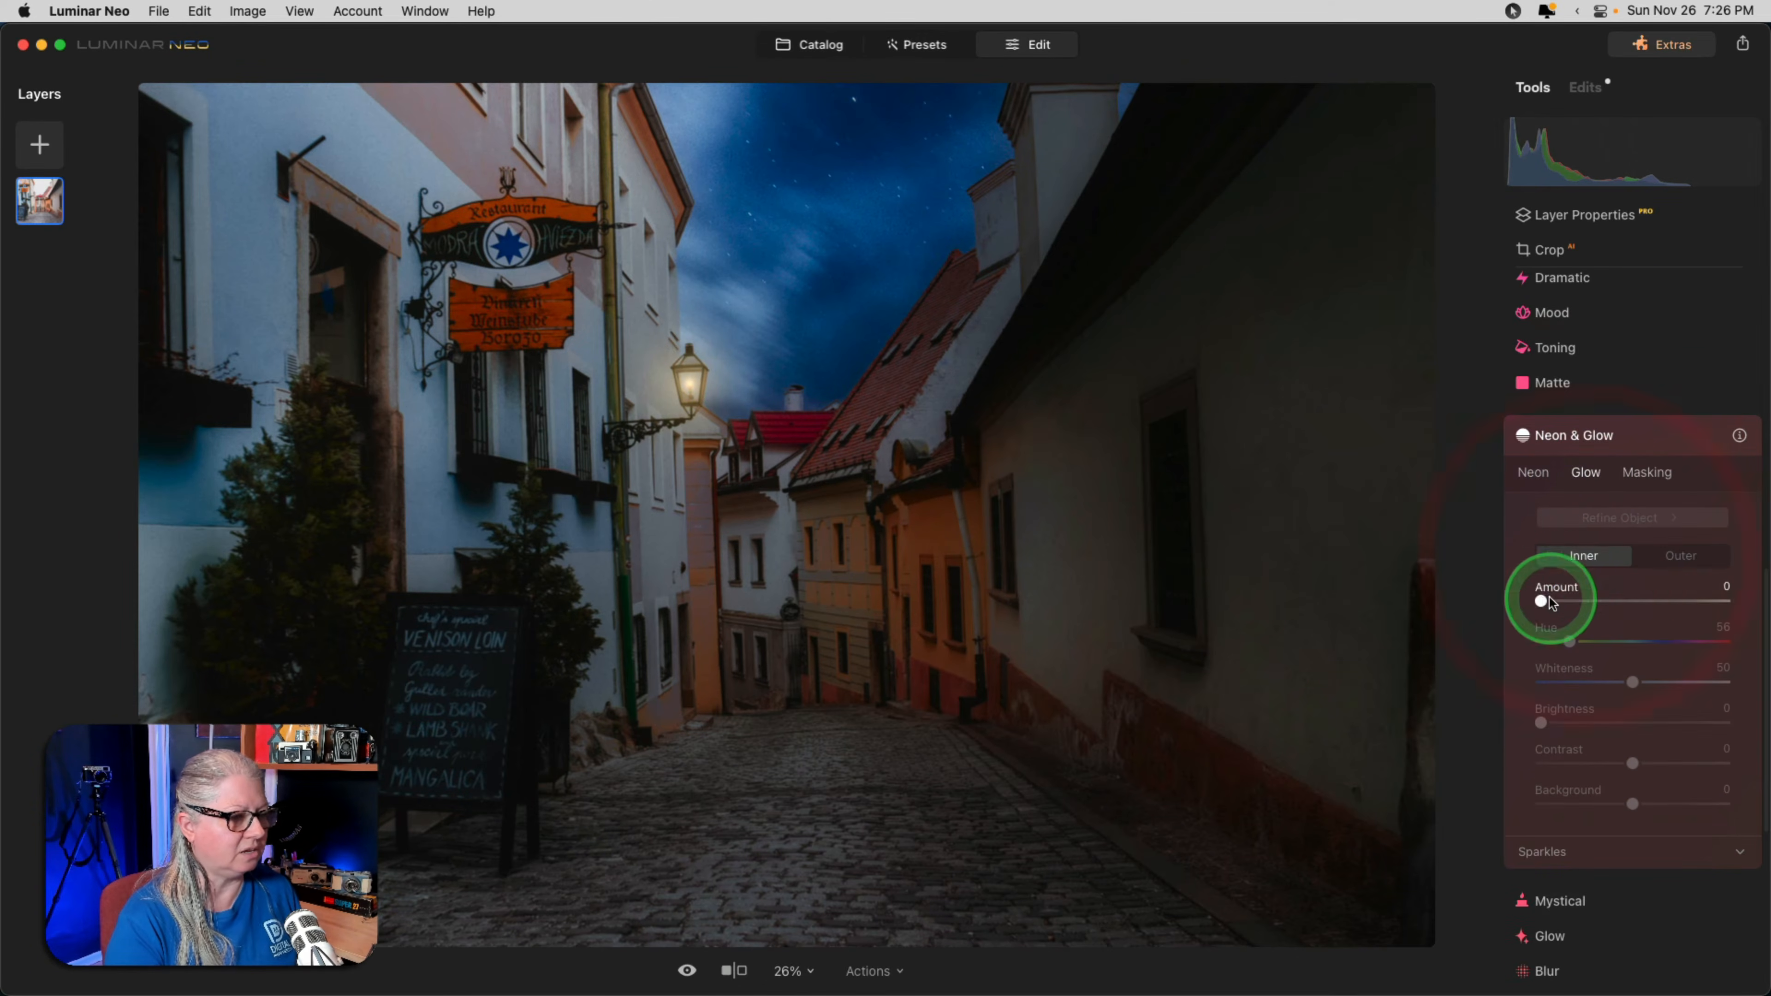
{"action": "left_click_drag", "start_coordinate": [1543, 598], "coordinate": [1681, 582]}
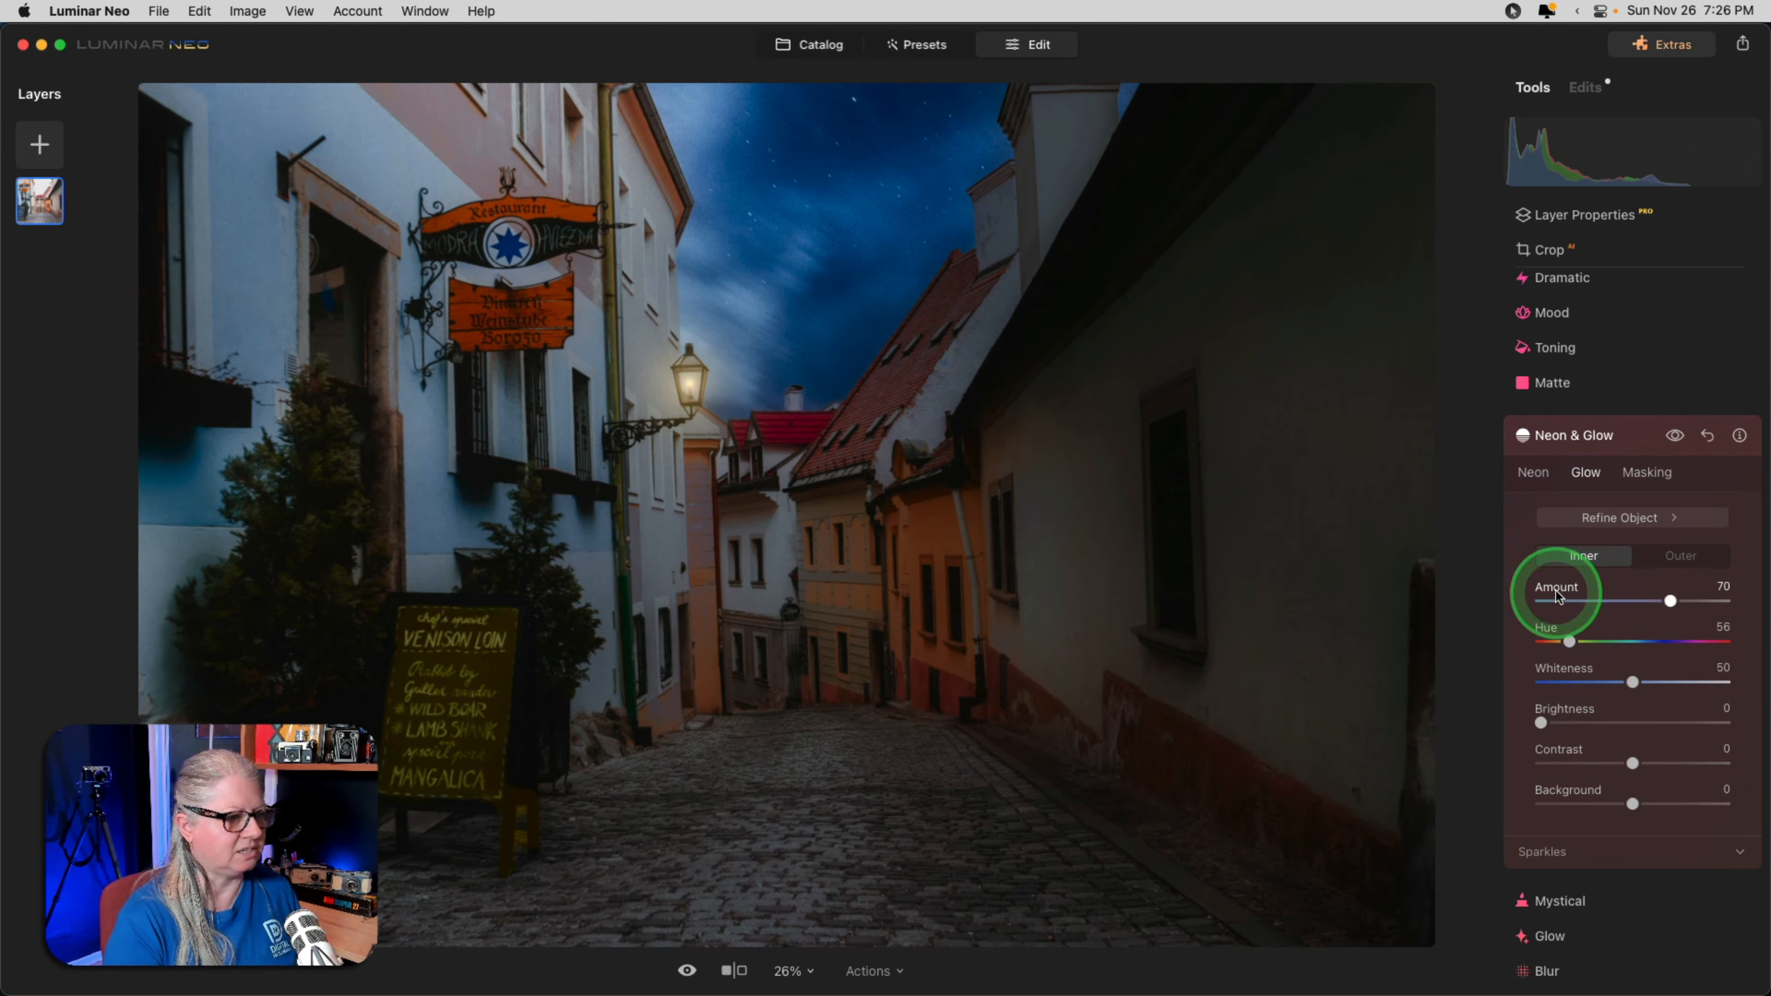
Erase the Inner glow from the chalkboard sign with a brush Size of 230.
{"action": "left_click", "coordinate": [1620, 518]}
{"action": "left_click", "coordinate": [1623, 558]}
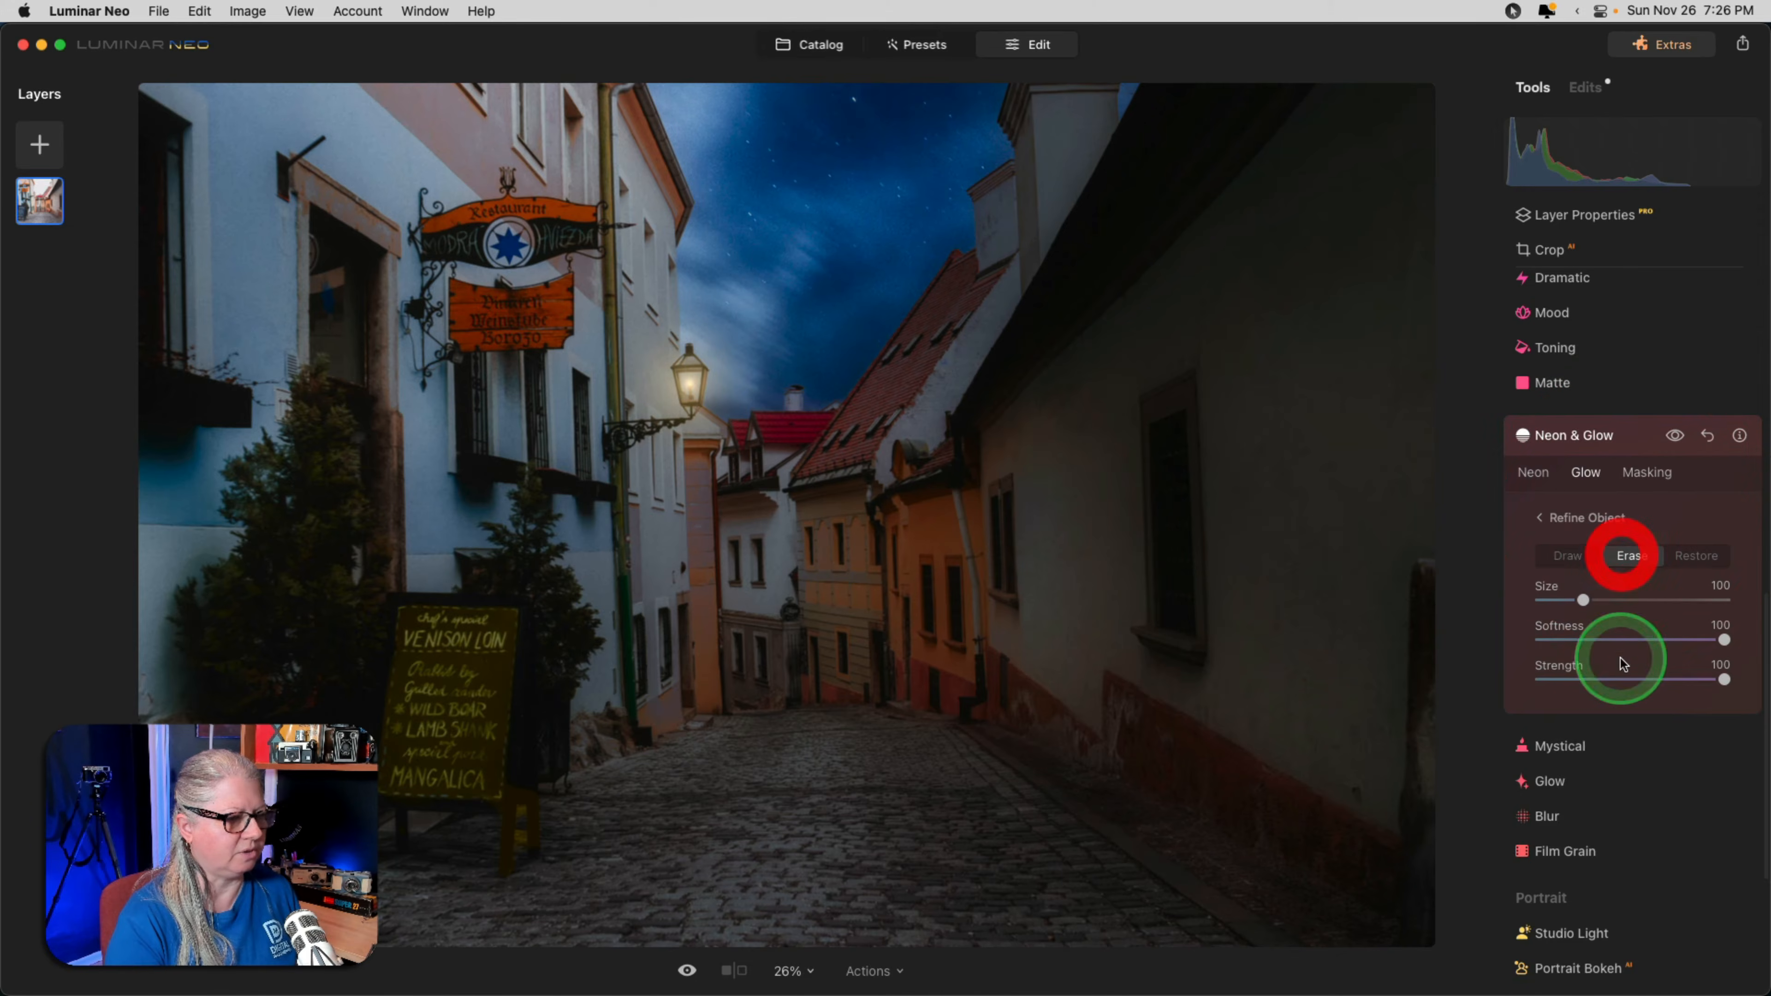
{"action": "left_click_drag", "start_coordinate": [1583, 600], "coordinate": [1647, 599]}
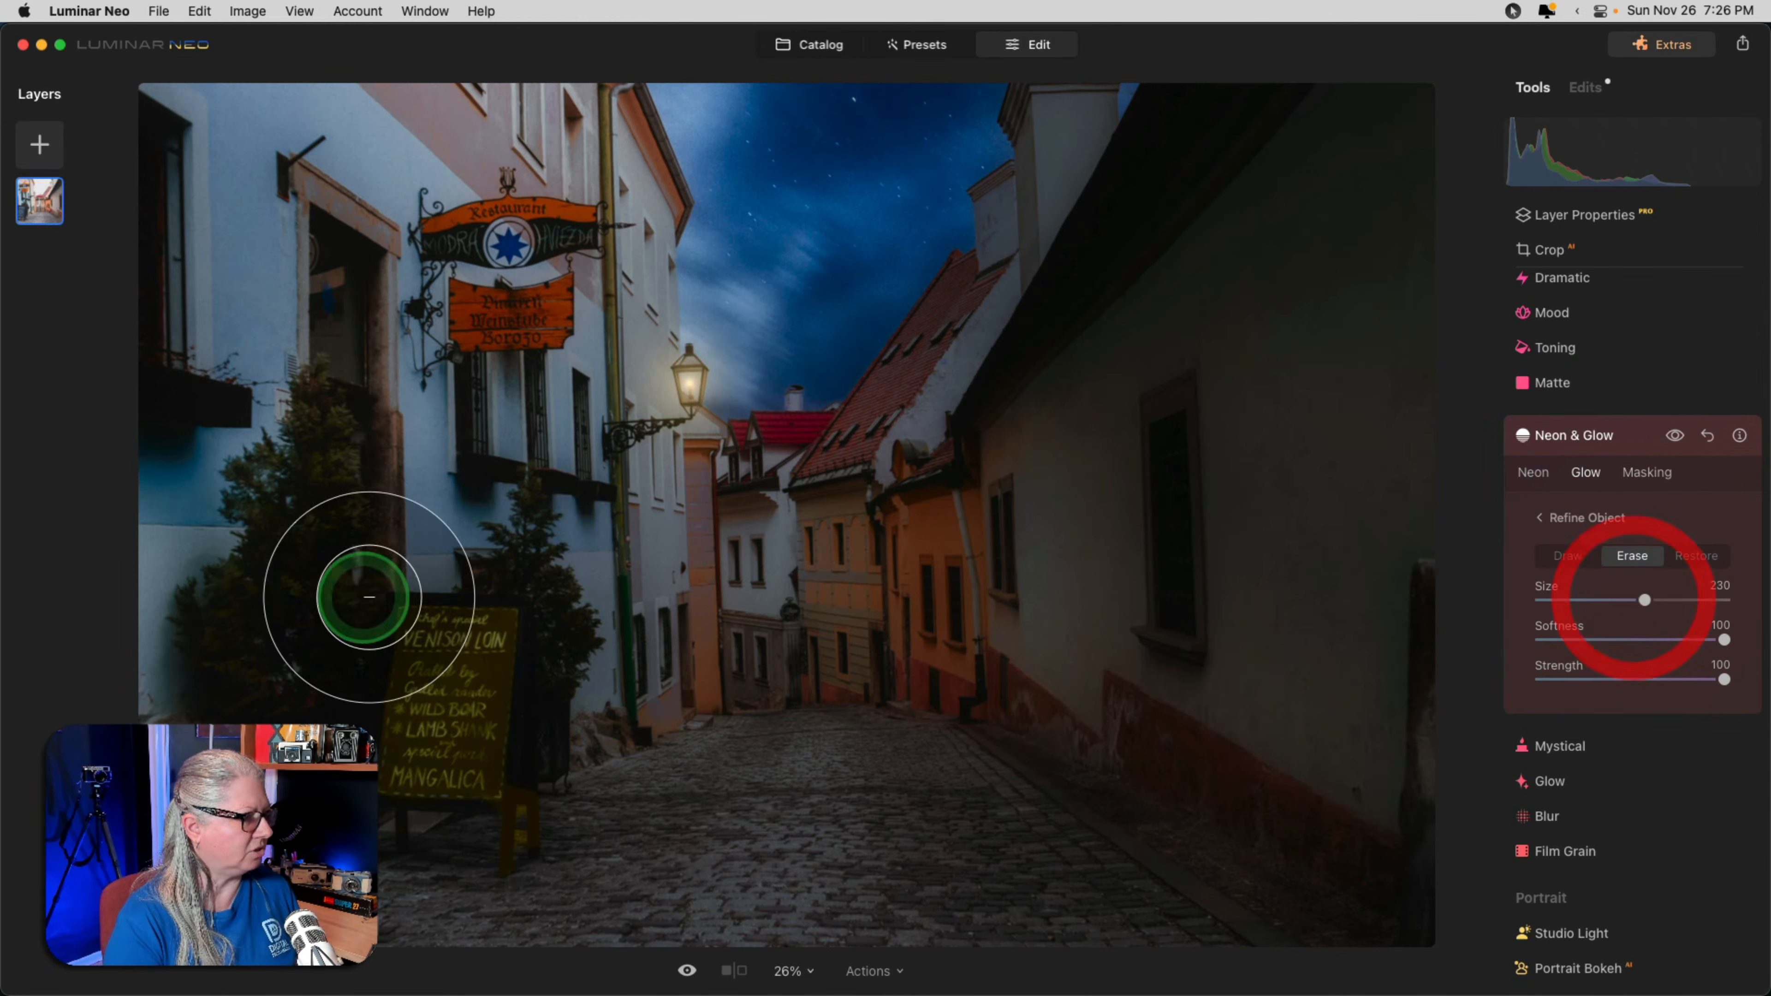
{"action": "mouse_move", "coordinate": [368, 597]}
{"action": "left_mouse_down"}
{"action": "mouse_move", "coordinate": [441, 612]}
{"action": "mouse_move", "coordinate": [391, 711]}
{"action": "mouse_move", "coordinate": [483, 766]}
{"action": "mouse_move", "coordinate": [464, 819]}
{"action": "mouse_move", "coordinate": [576, 714]}
{"action": "mouse_move", "coordinate": [372, 647]}
{"action": "mouse_move", "coordinate": [470, 781]}
{"action": "left_mouse_up"}
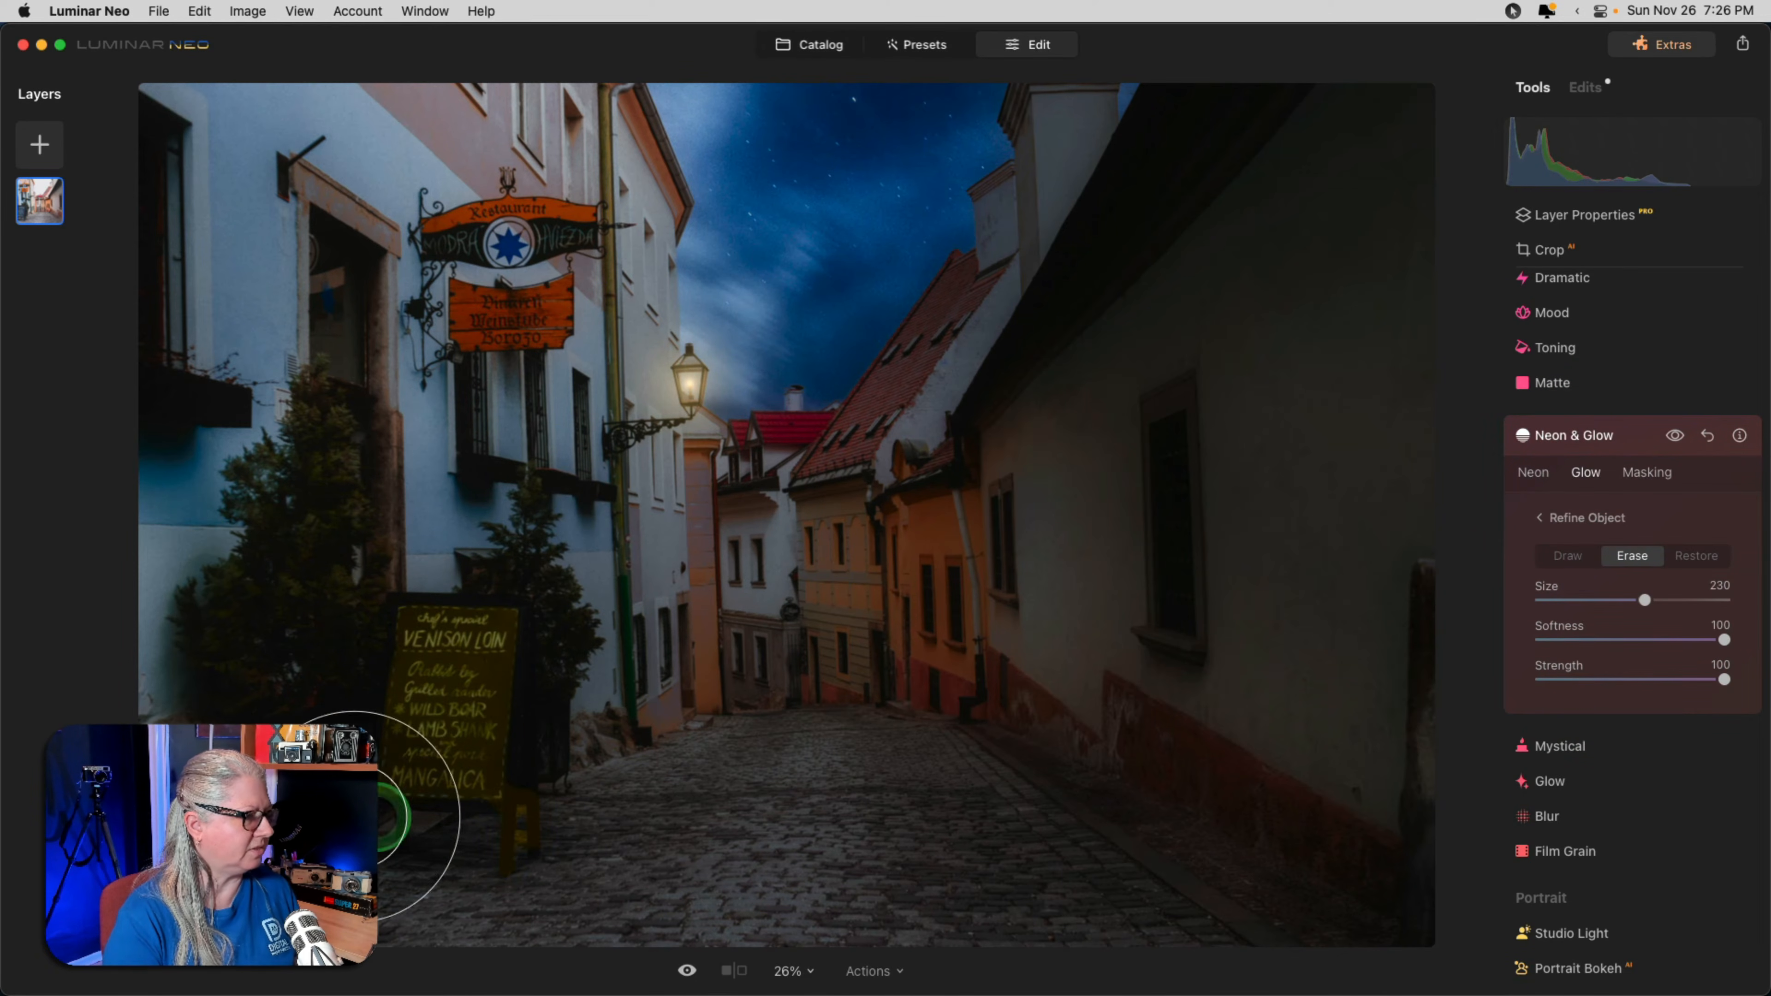
Draw the Inner glow onto several skylights of the red tiled roof with a brush of Size 10 and Softness 34.
{"action": "left_click", "coordinate": [1563, 559]}
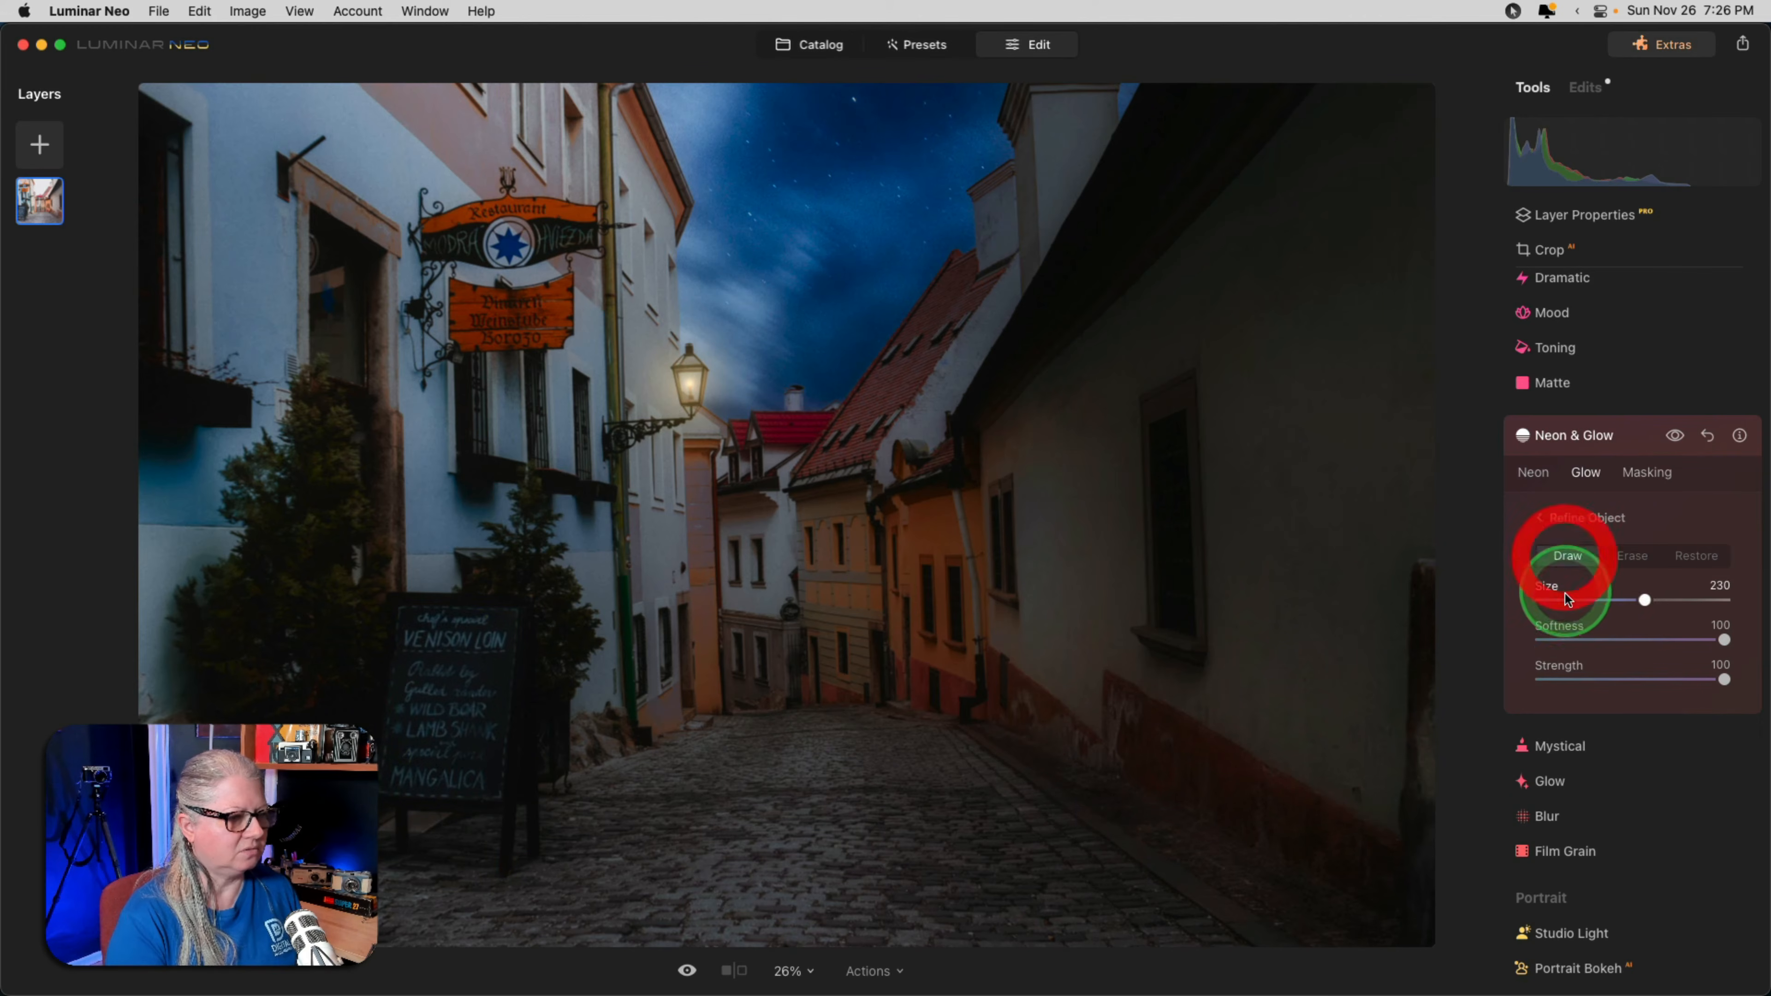
{"action": "left_click_drag", "start_coordinate": [1567, 599], "coordinate": [1554, 598]}
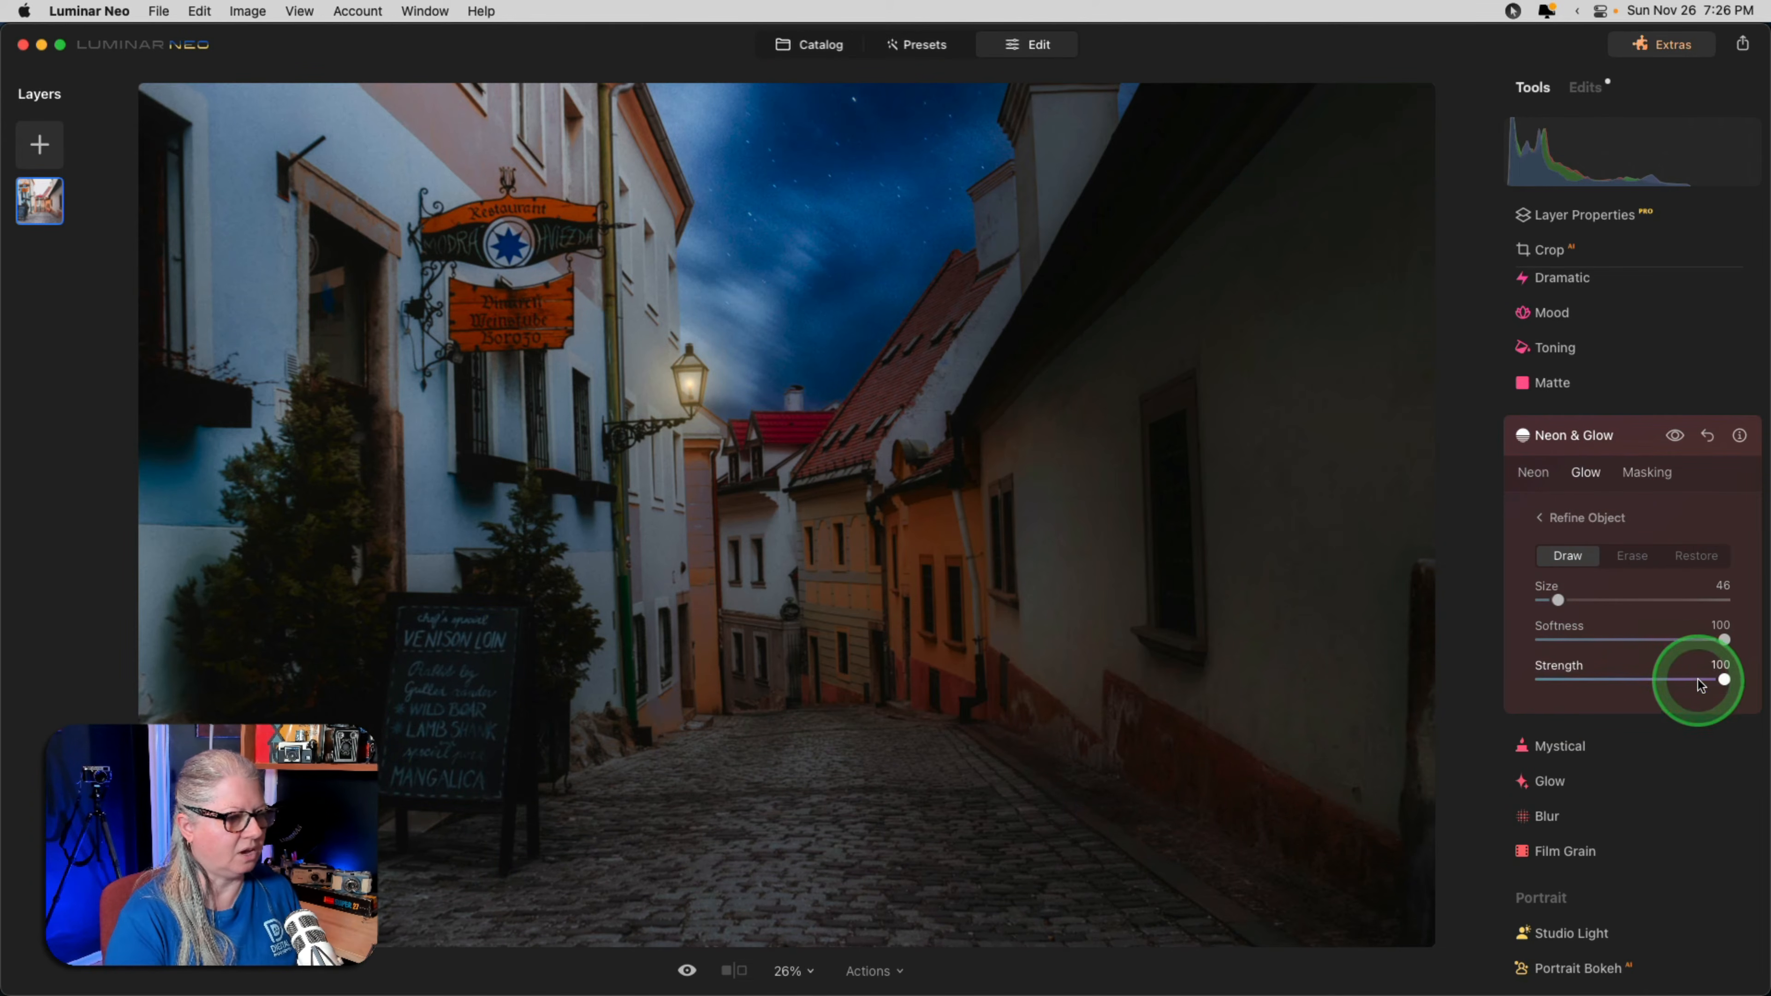
{"action": "double_click", "coordinate": [885, 368]}
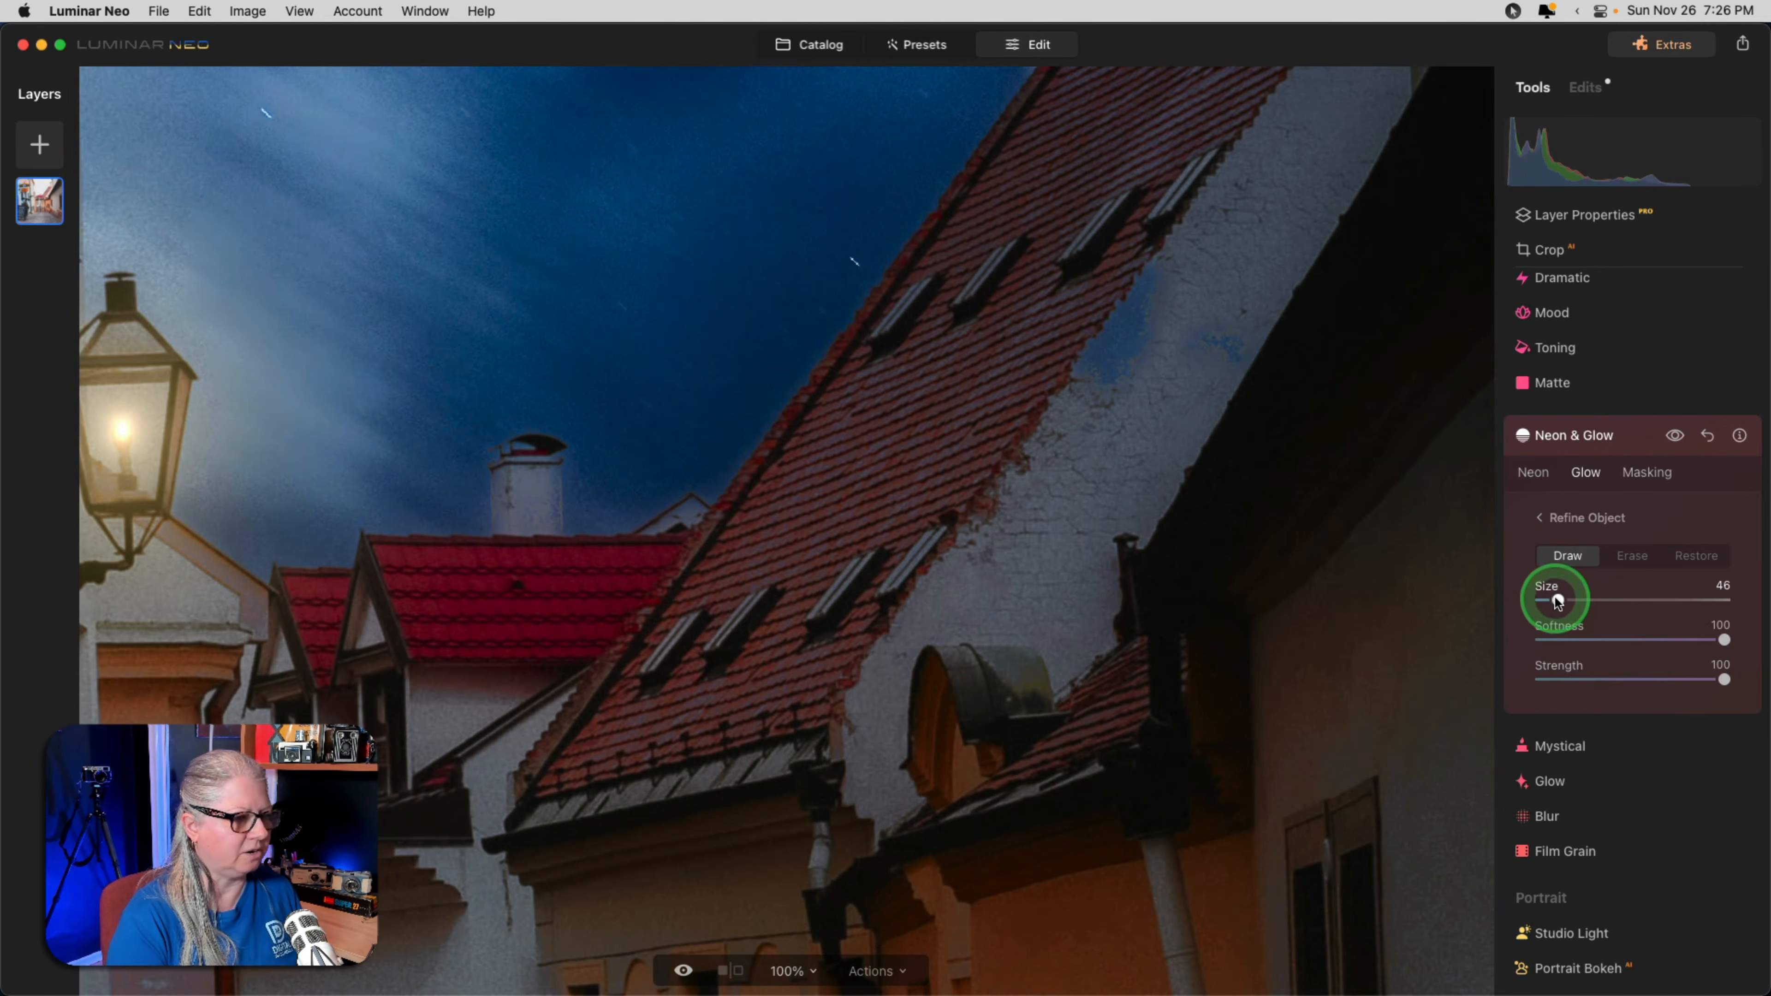
{"action": "left_click_drag", "start_coordinate": [1558, 600], "coordinate": [1603, 637]}
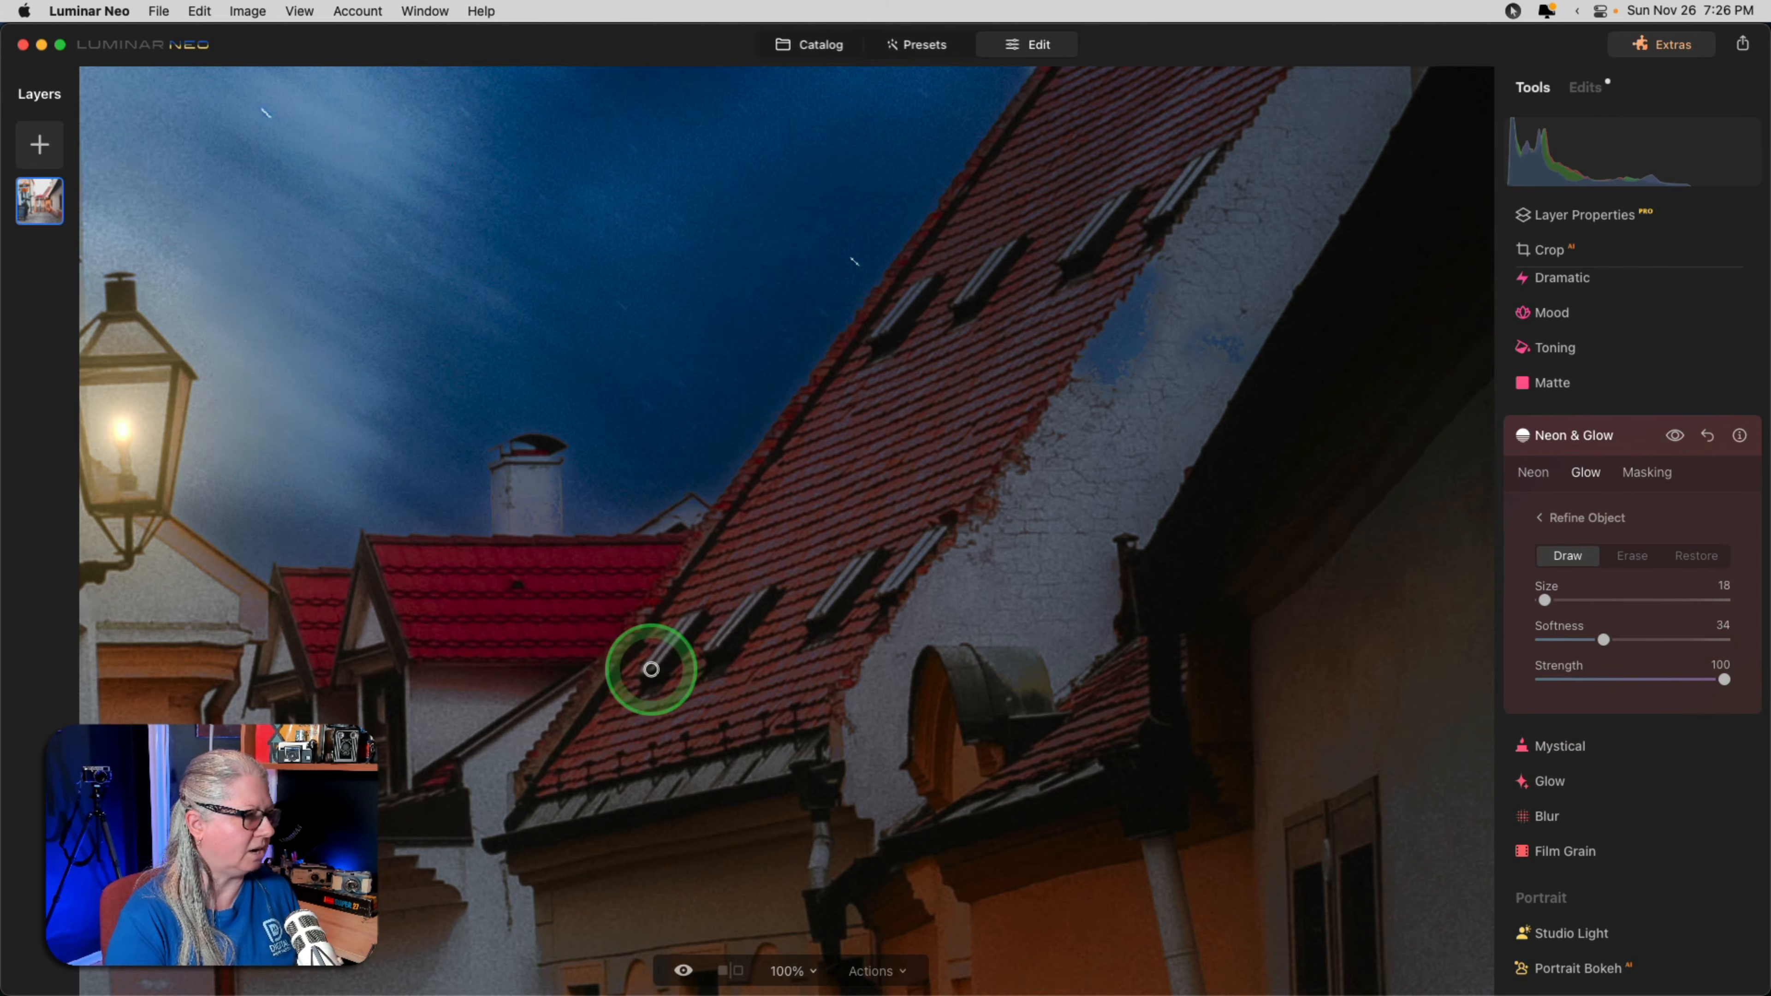
{"action": "key", "text": "bracketleft"}
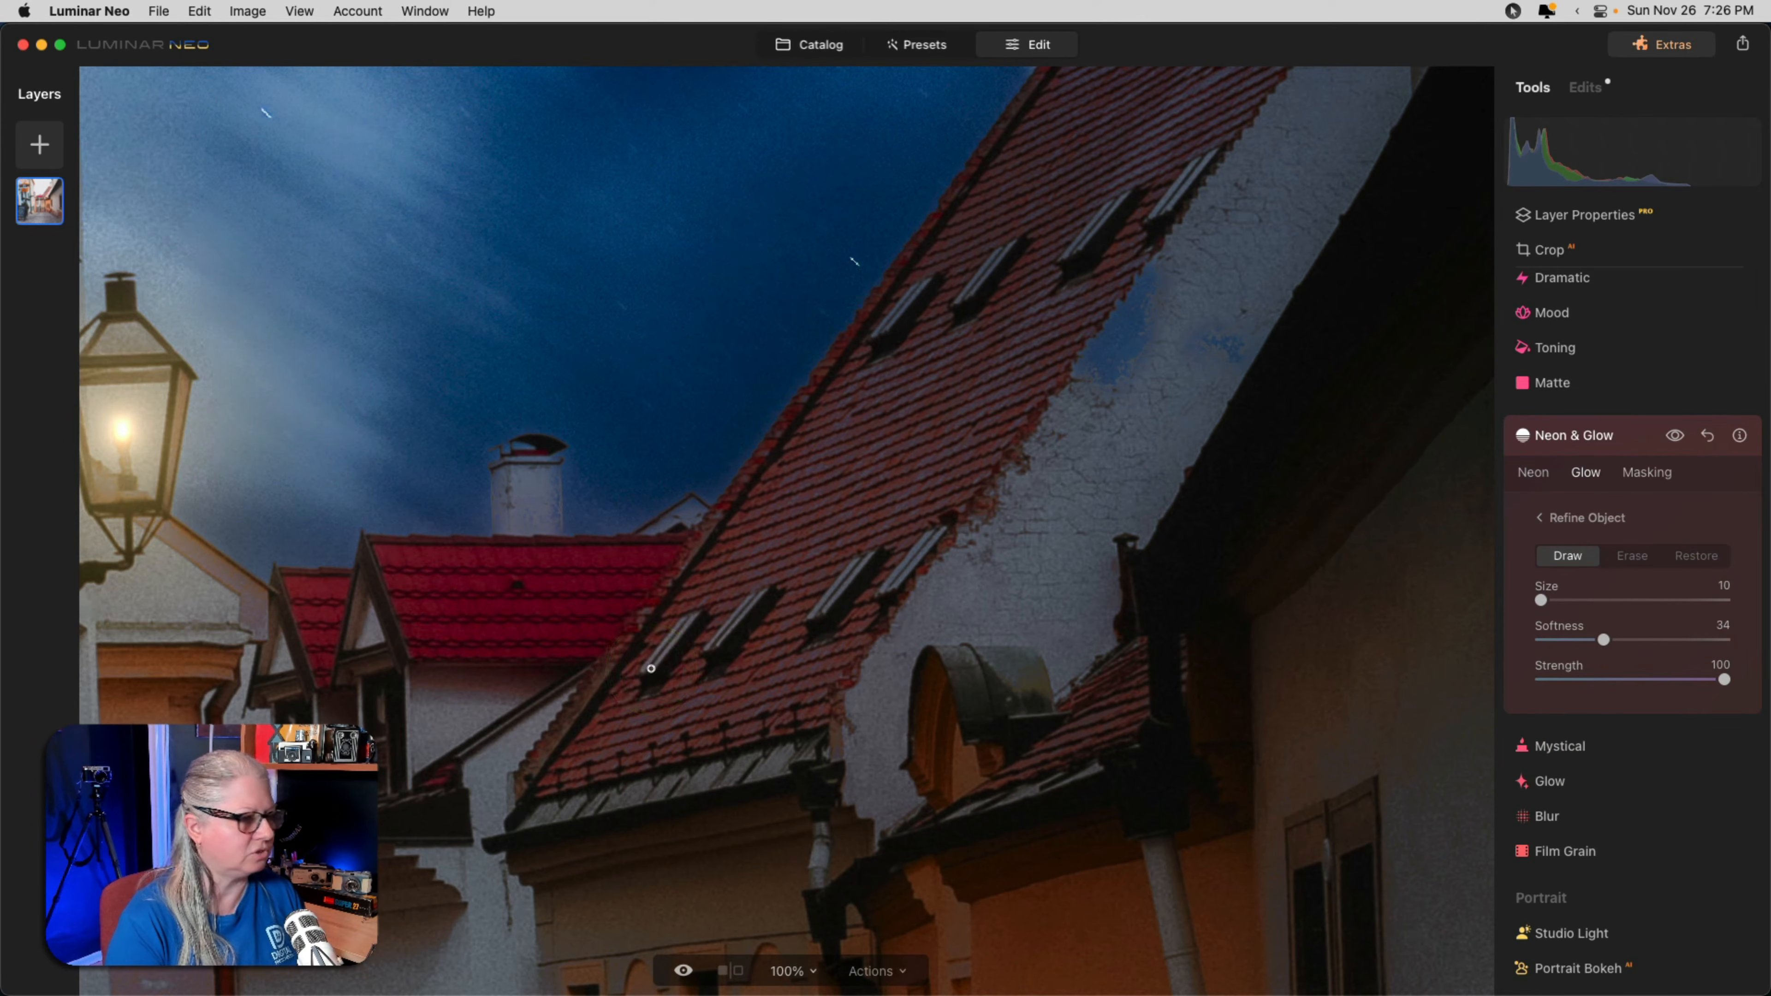
{"action": "mouse_move", "coordinate": [648, 670]}
{"action": "left_mouse_down"}
{"action": "mouse_move", "coordinate": [686, 625]}
{"action": "mouse_move", "coordinate": [718, 644]}
{"action": "mouse_move", "coordinate": [752, 593]}
{"action": "left_mouse_up"}
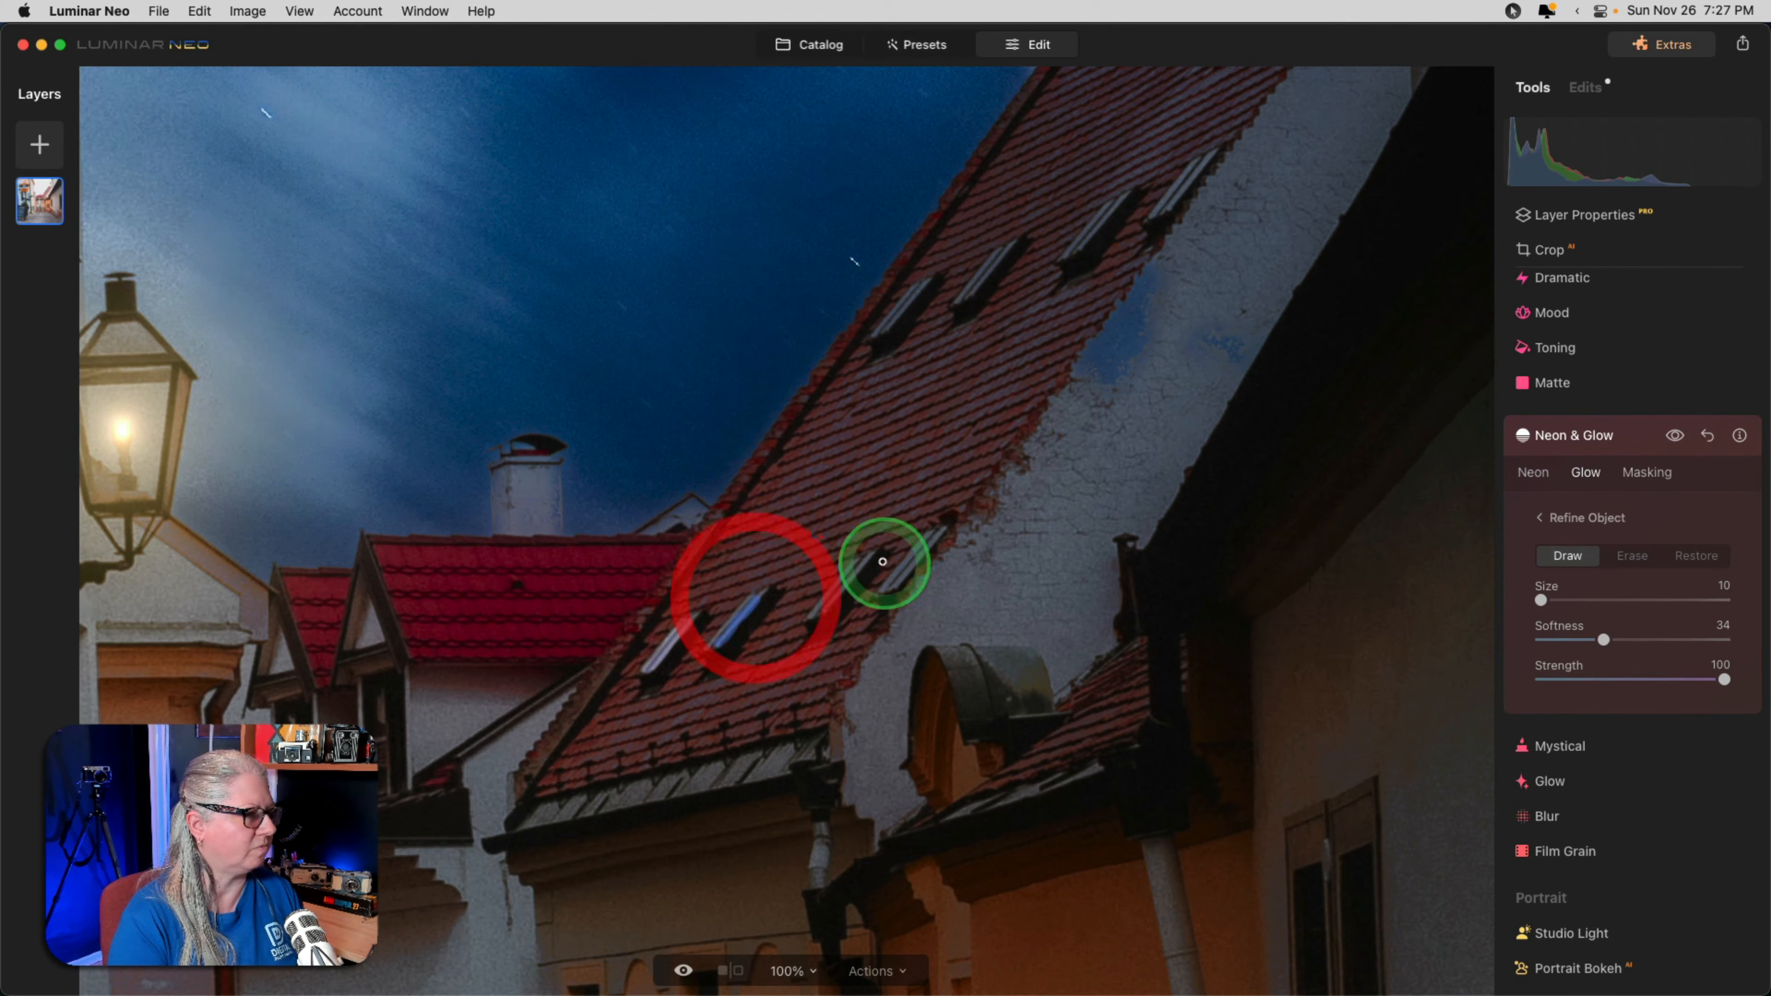
Erase the Inner glow spill around the upper skylights with a brush Size of 16 and finish refining.
{"action": "left_click", "coordinate": [1632, 555]}
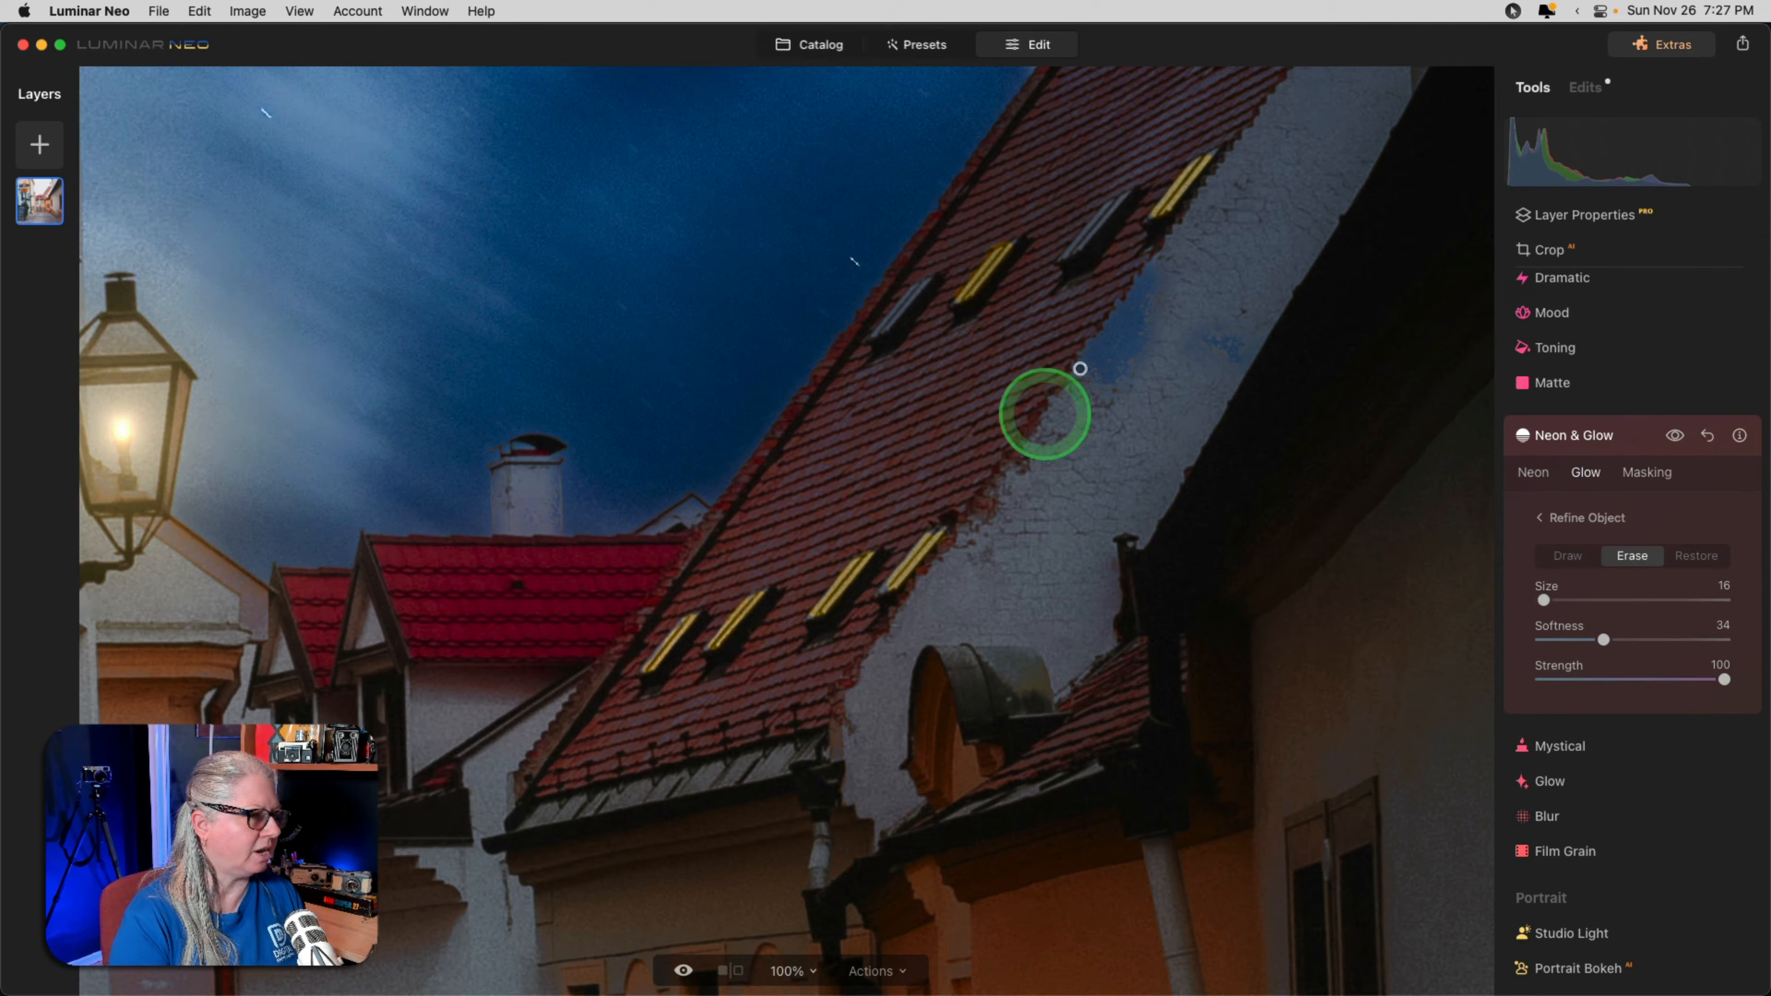
{"action": "mouse_move", "coordinate": [1019, 304]}
{"action": "left_mouse_down"}
{"action": "mouse_move", "coordinate": [1000, 285]}
{"action": "mouse_move", "coordinate": [1024, 257]}
{"action": "mouse_move", "coordinate": [1005, 238]}
{"action": "mouse_move", "coordinate": [949, 308]}
{"action": "left_mouse_up"}
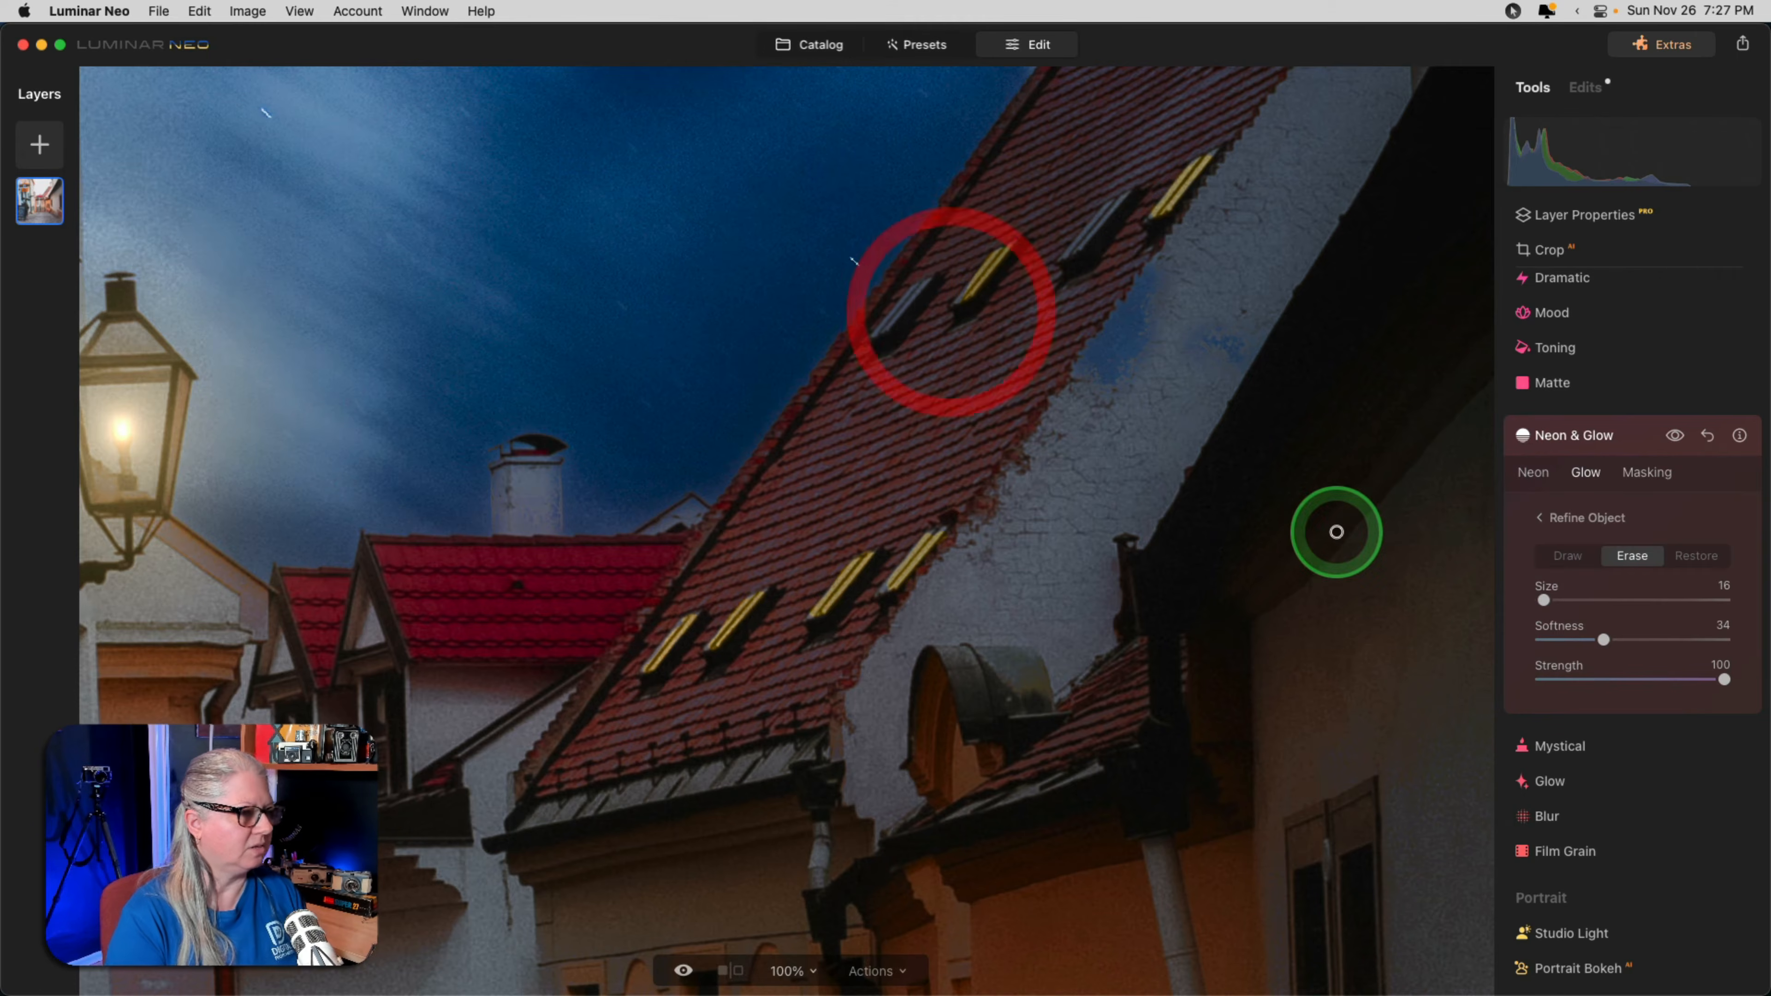
{"action": "left_click", "coordinate": [1555, 523]}
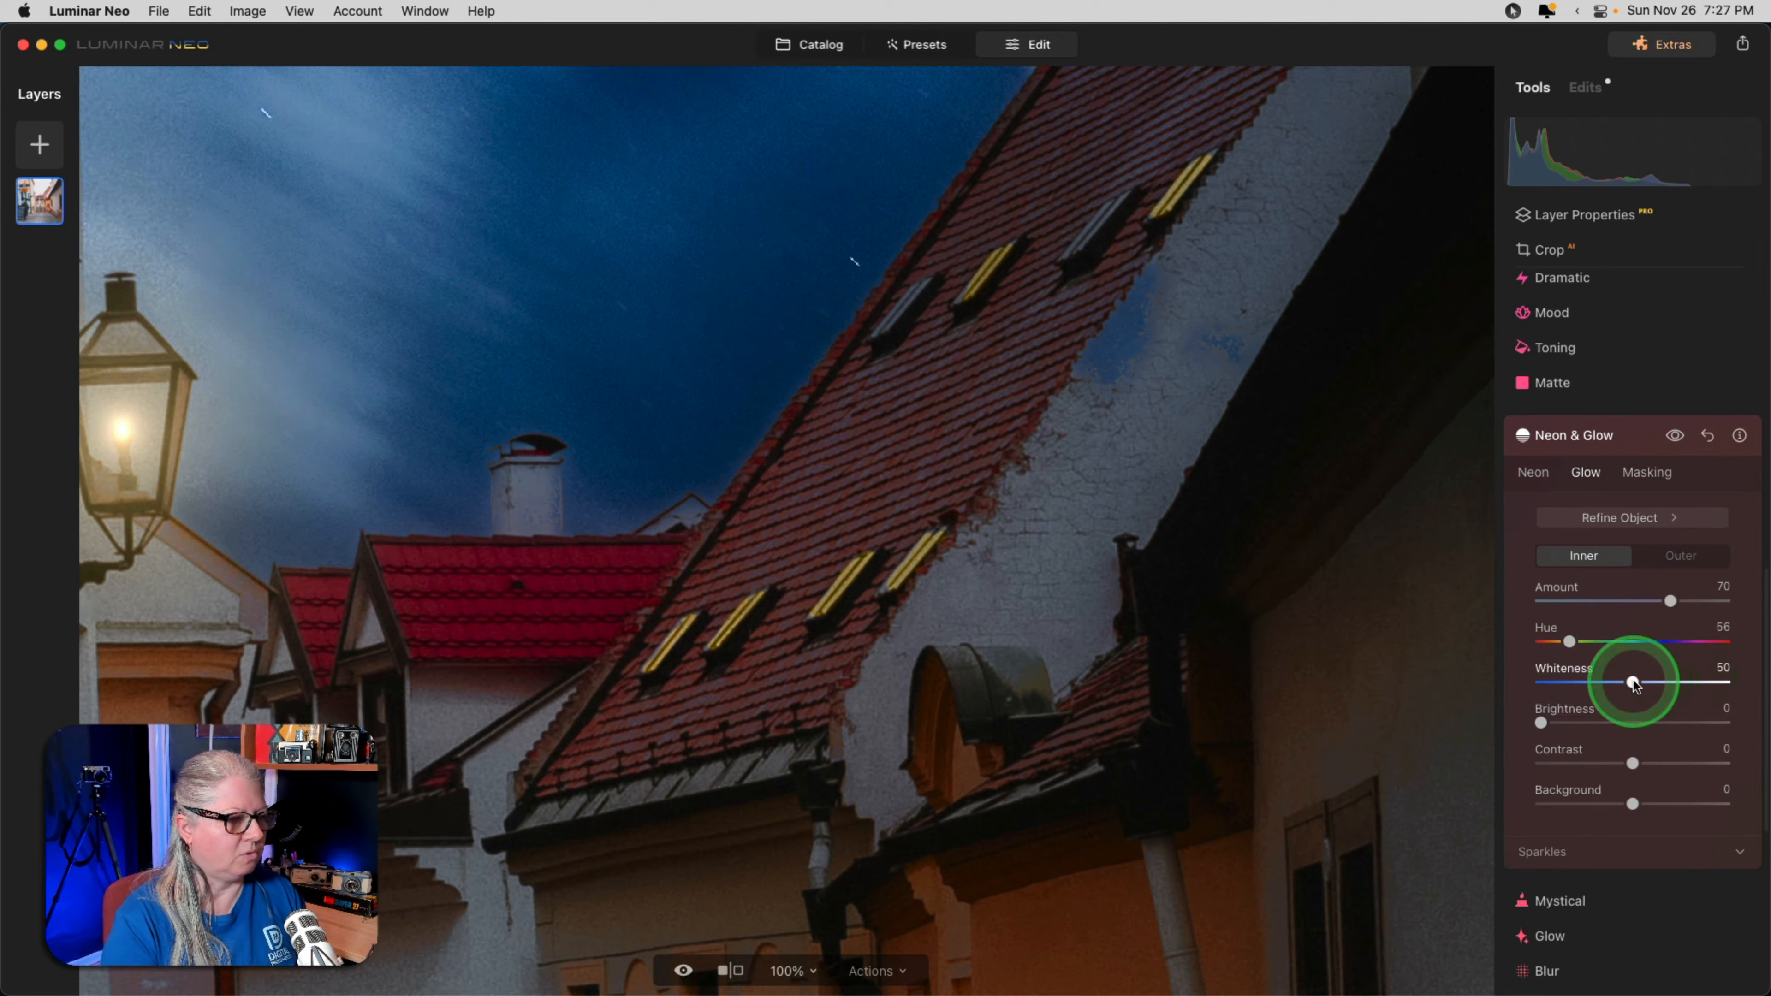
Style the skylights' Inner glow with Whiteness 77, Brightness 71, Contrast -59 and Amount 79.
{"action": "left_click_drag", "start_coordinate": [1634, 684], "coordinate": [1673, 683]}
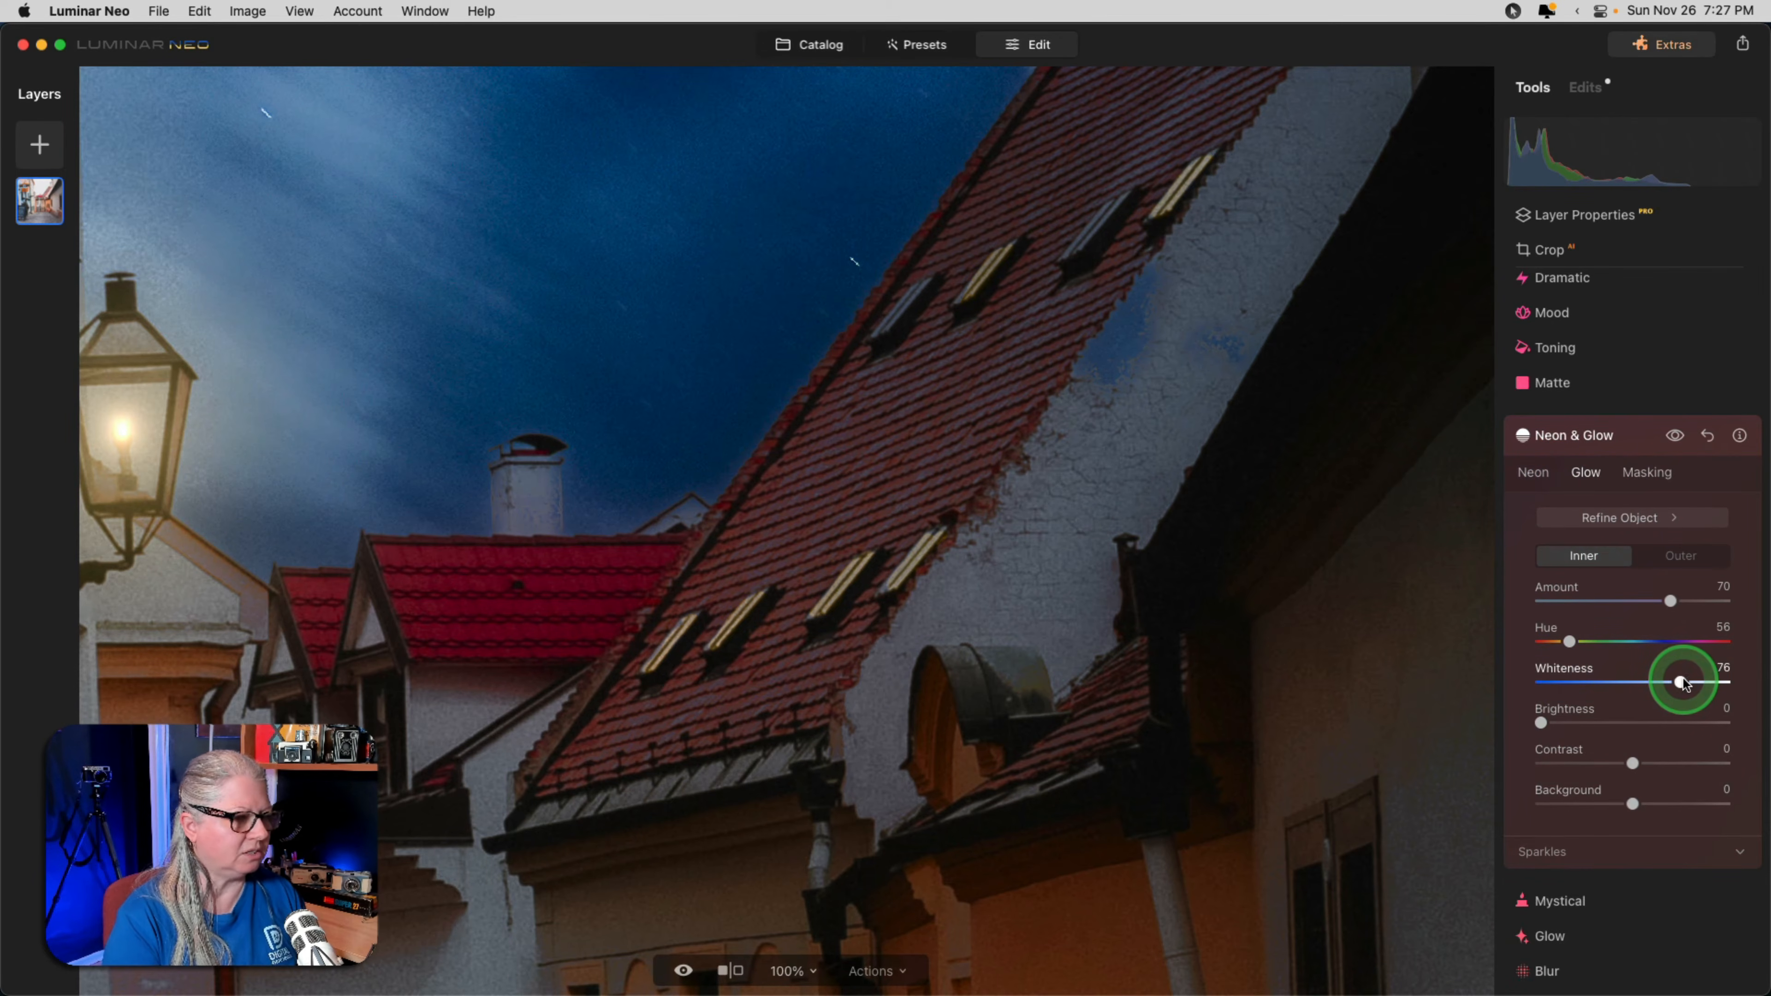
{"action": "left_click", "coordinate": [1542, 723]}
{"action": "left_click_drag", "start_coordinate": [1545, 722], "coordinate": [1580, 722]}
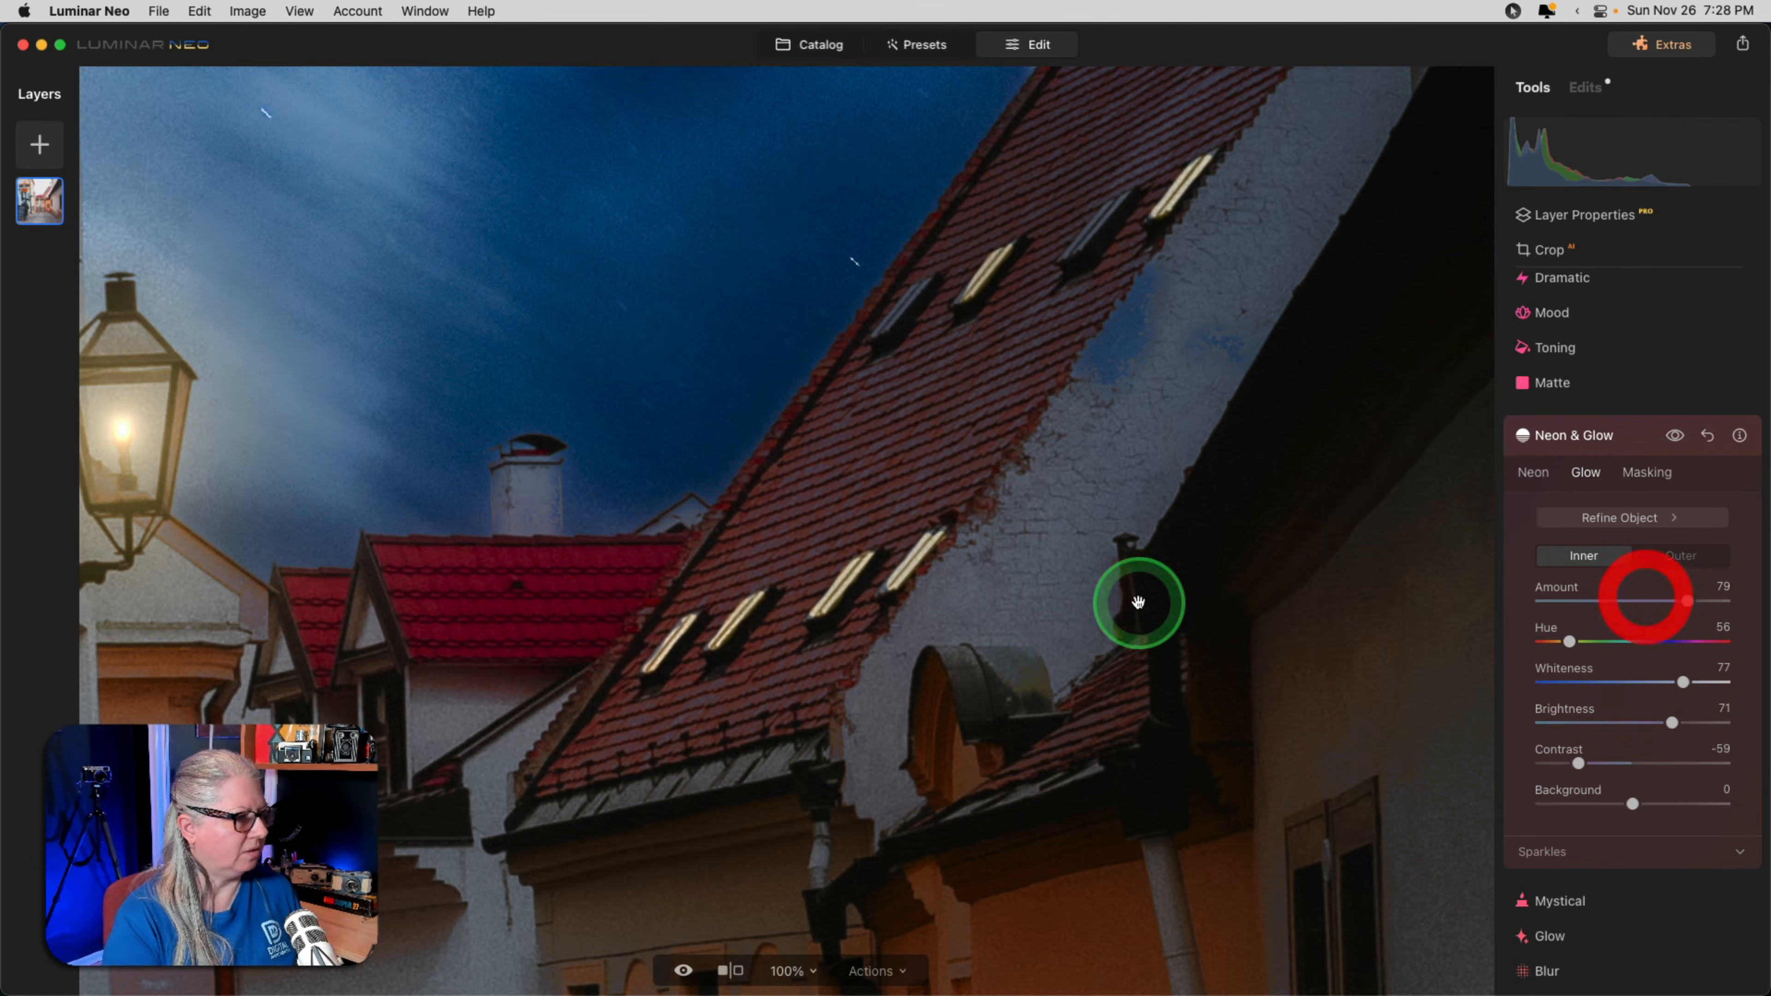
Compare the whole photo with and without the skylight glow.
{"action": "left_click", "coordinate": [1138, 600]}
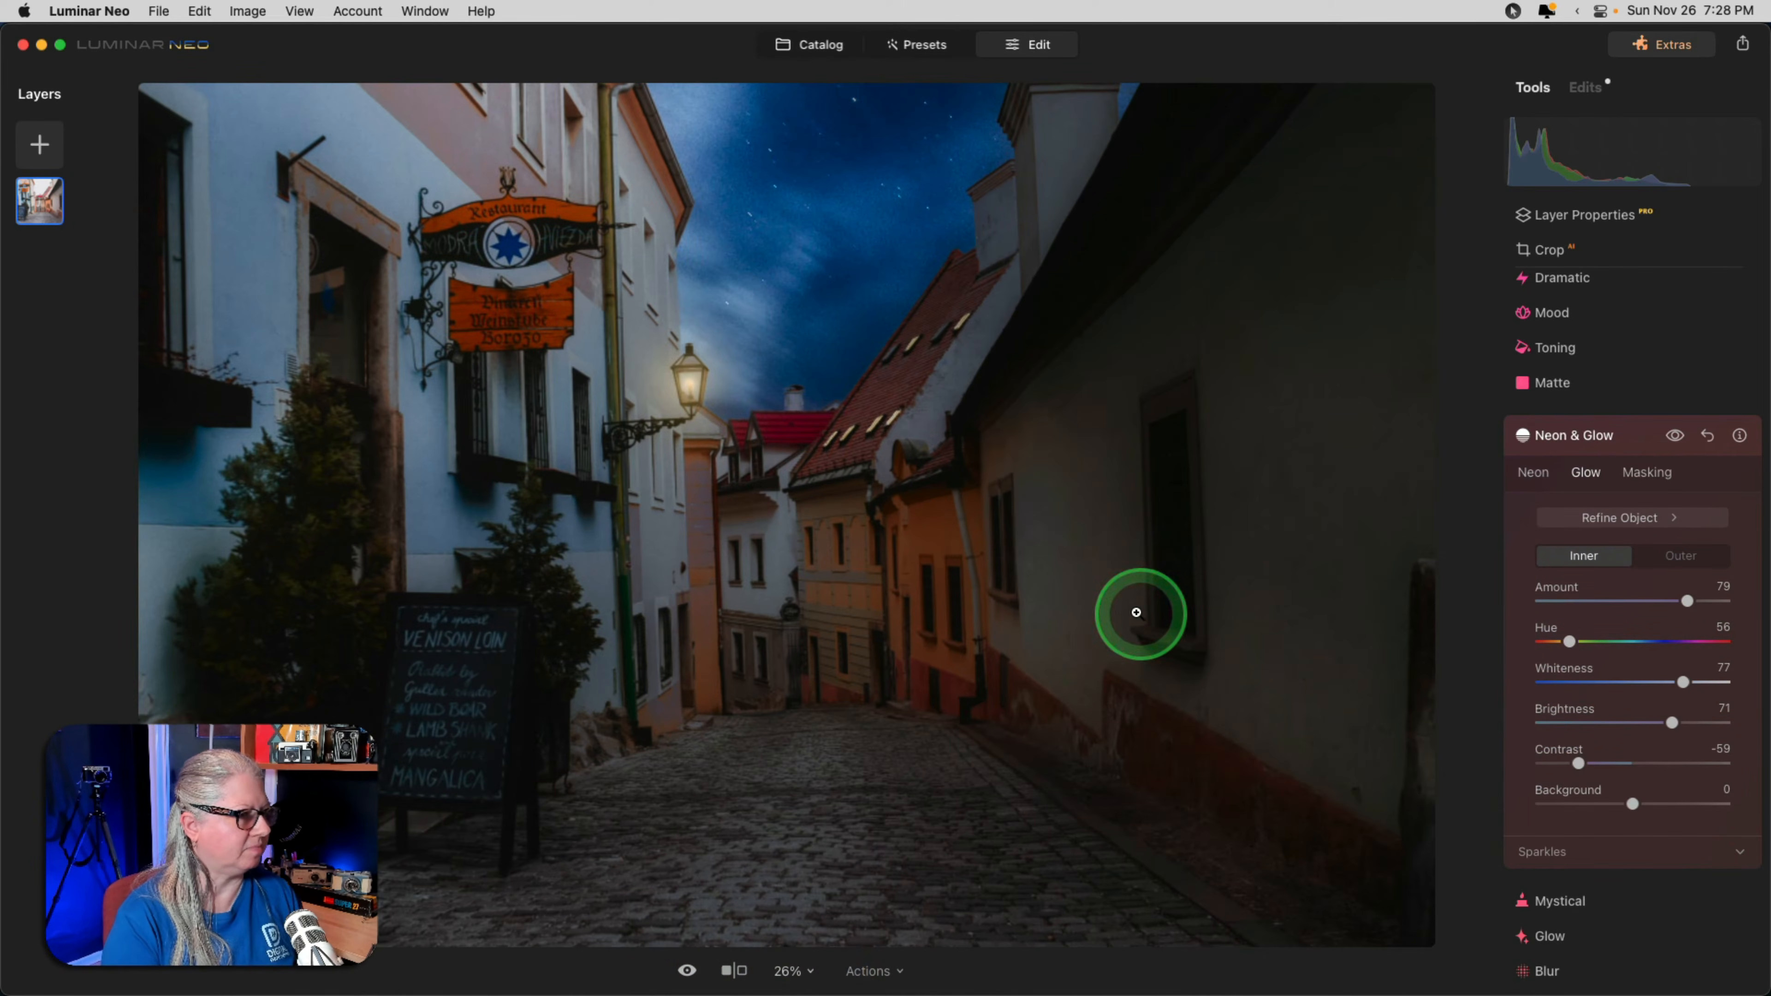
{"action": "left_click", "coordinate": [1674, 439]}
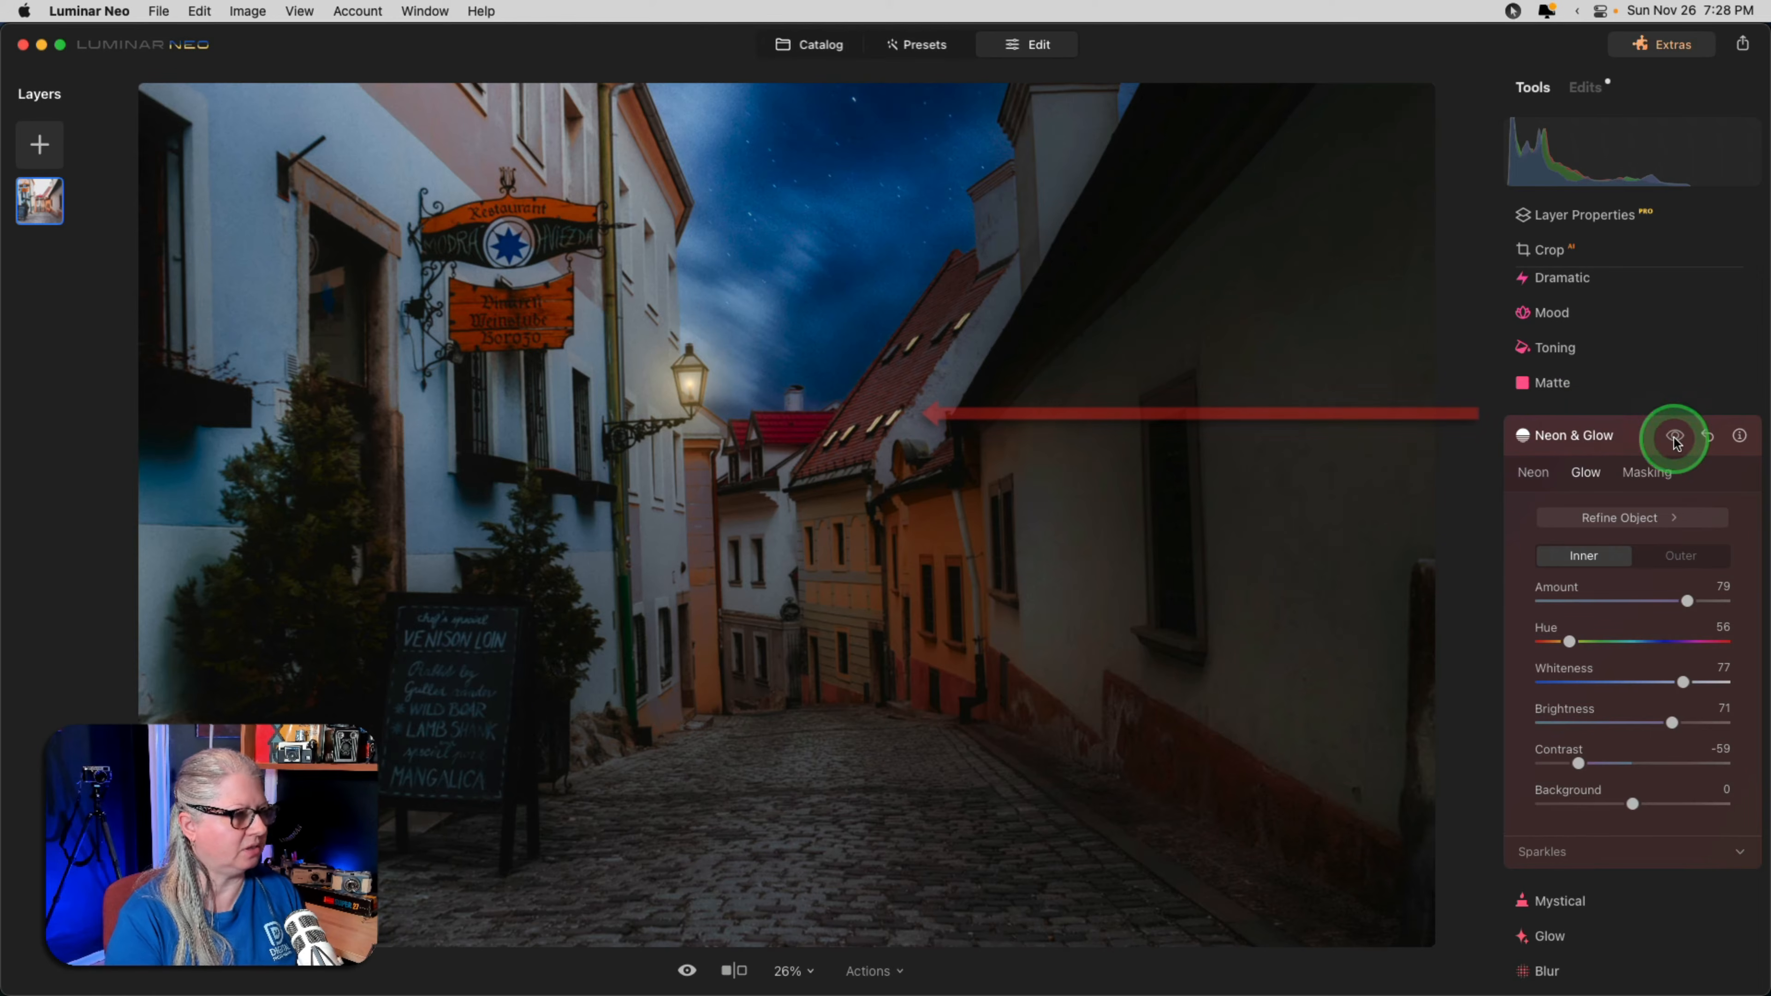
{"action": "left_click", "coordinate": [1674, 438]}
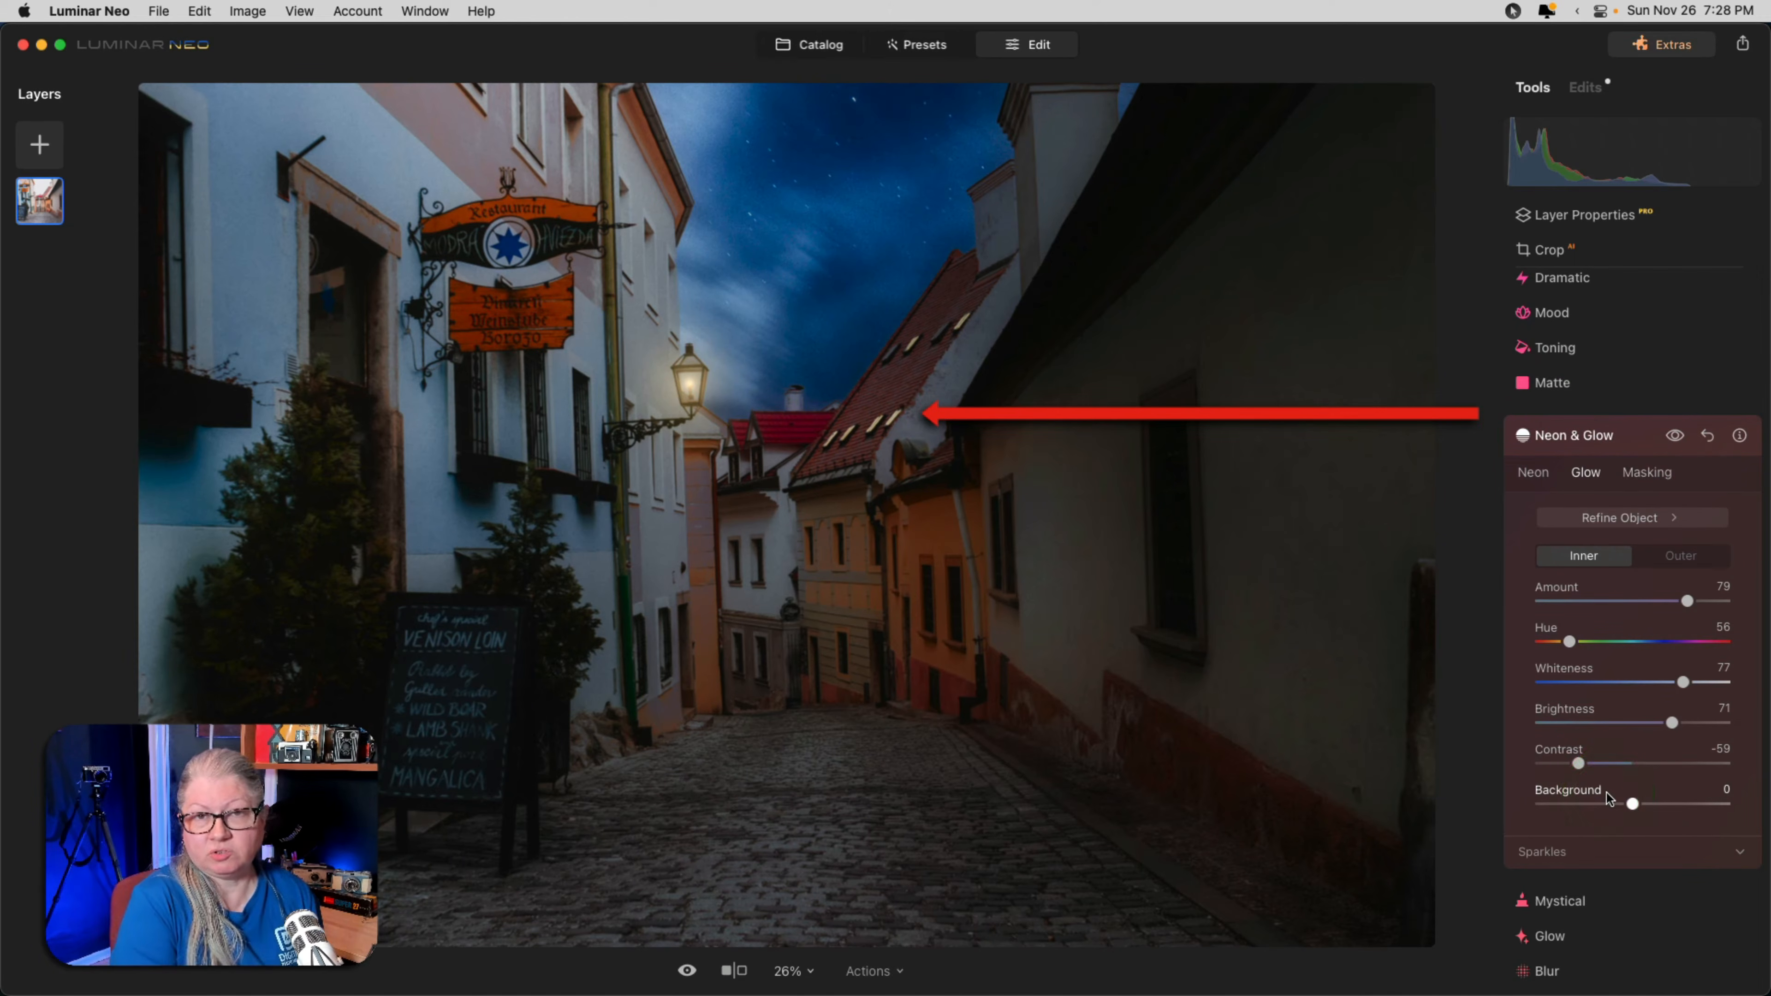
Set the Inner glow's Background to -7.
{"action": "left_click", "coordinate": [1633, 805]}
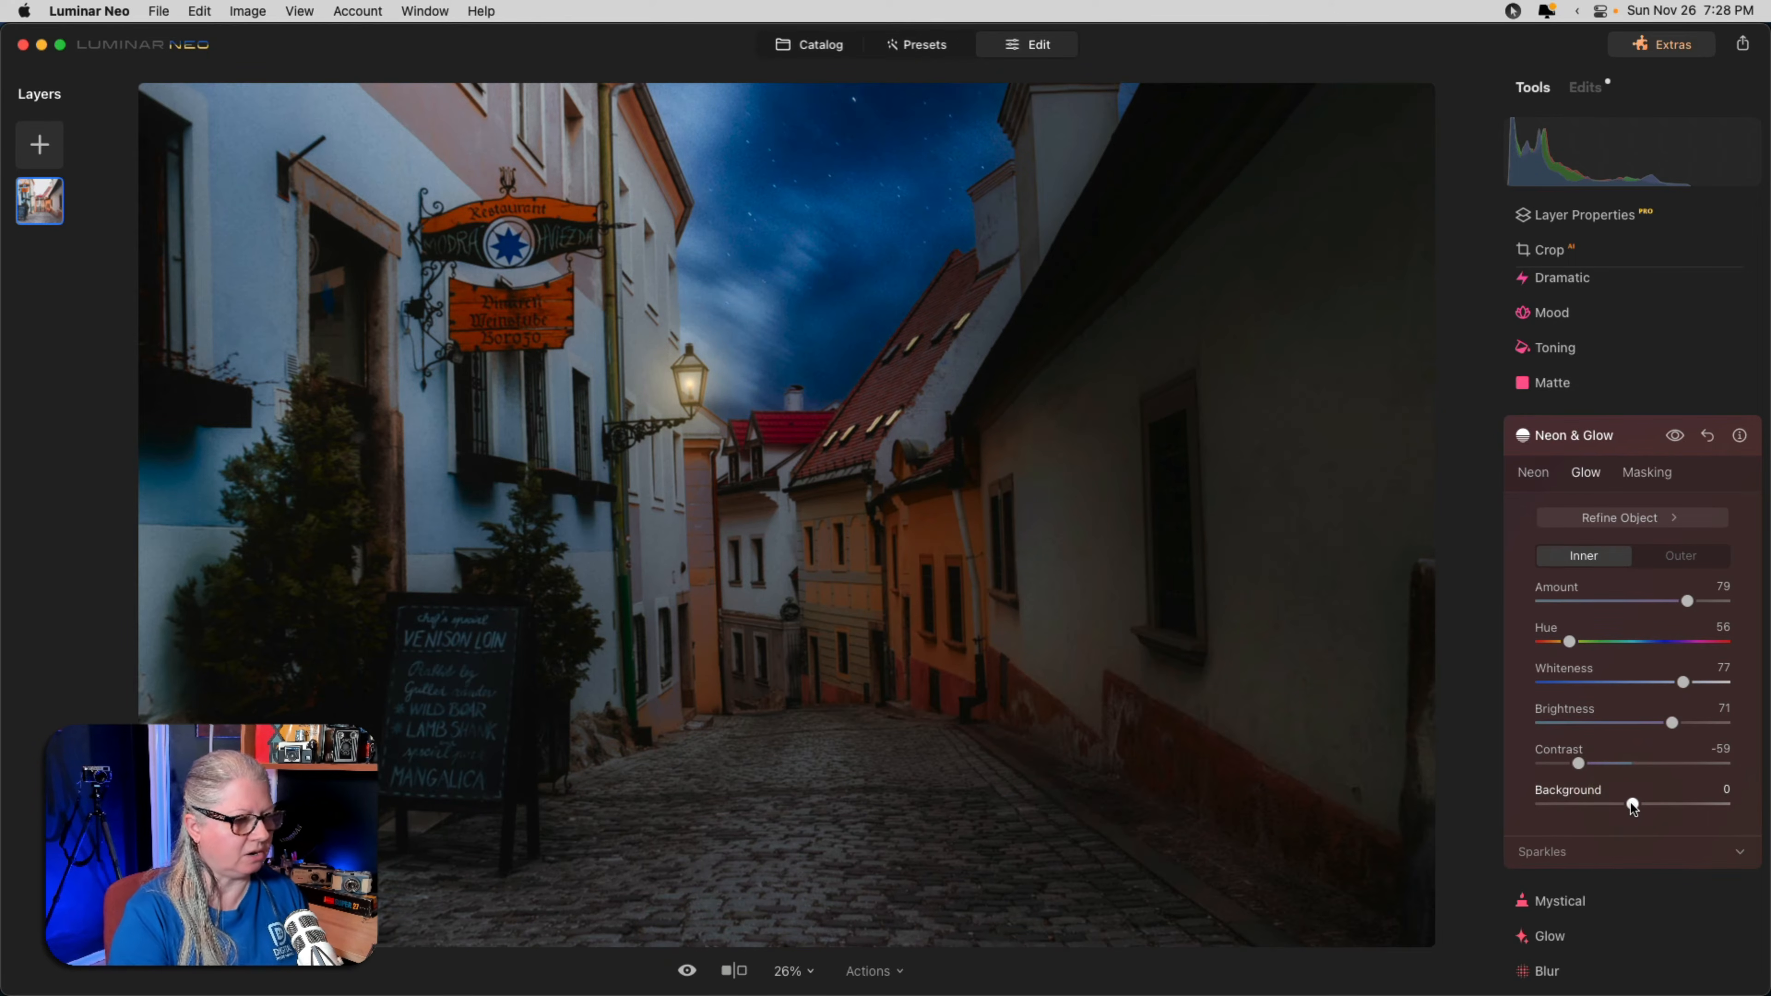
{"action": "left_click", "coordinate": [1632, 804]}
{"action": "mouse_move", "coordinate": [1628, 804]}
{"action": "left_mouse_down"}
{"action": "mouse_move", "coordinate": [1651, 804]}
{"action": "mouse_move", "coordinate": [1624, 804]}
{"action": "left_mouse_up"}
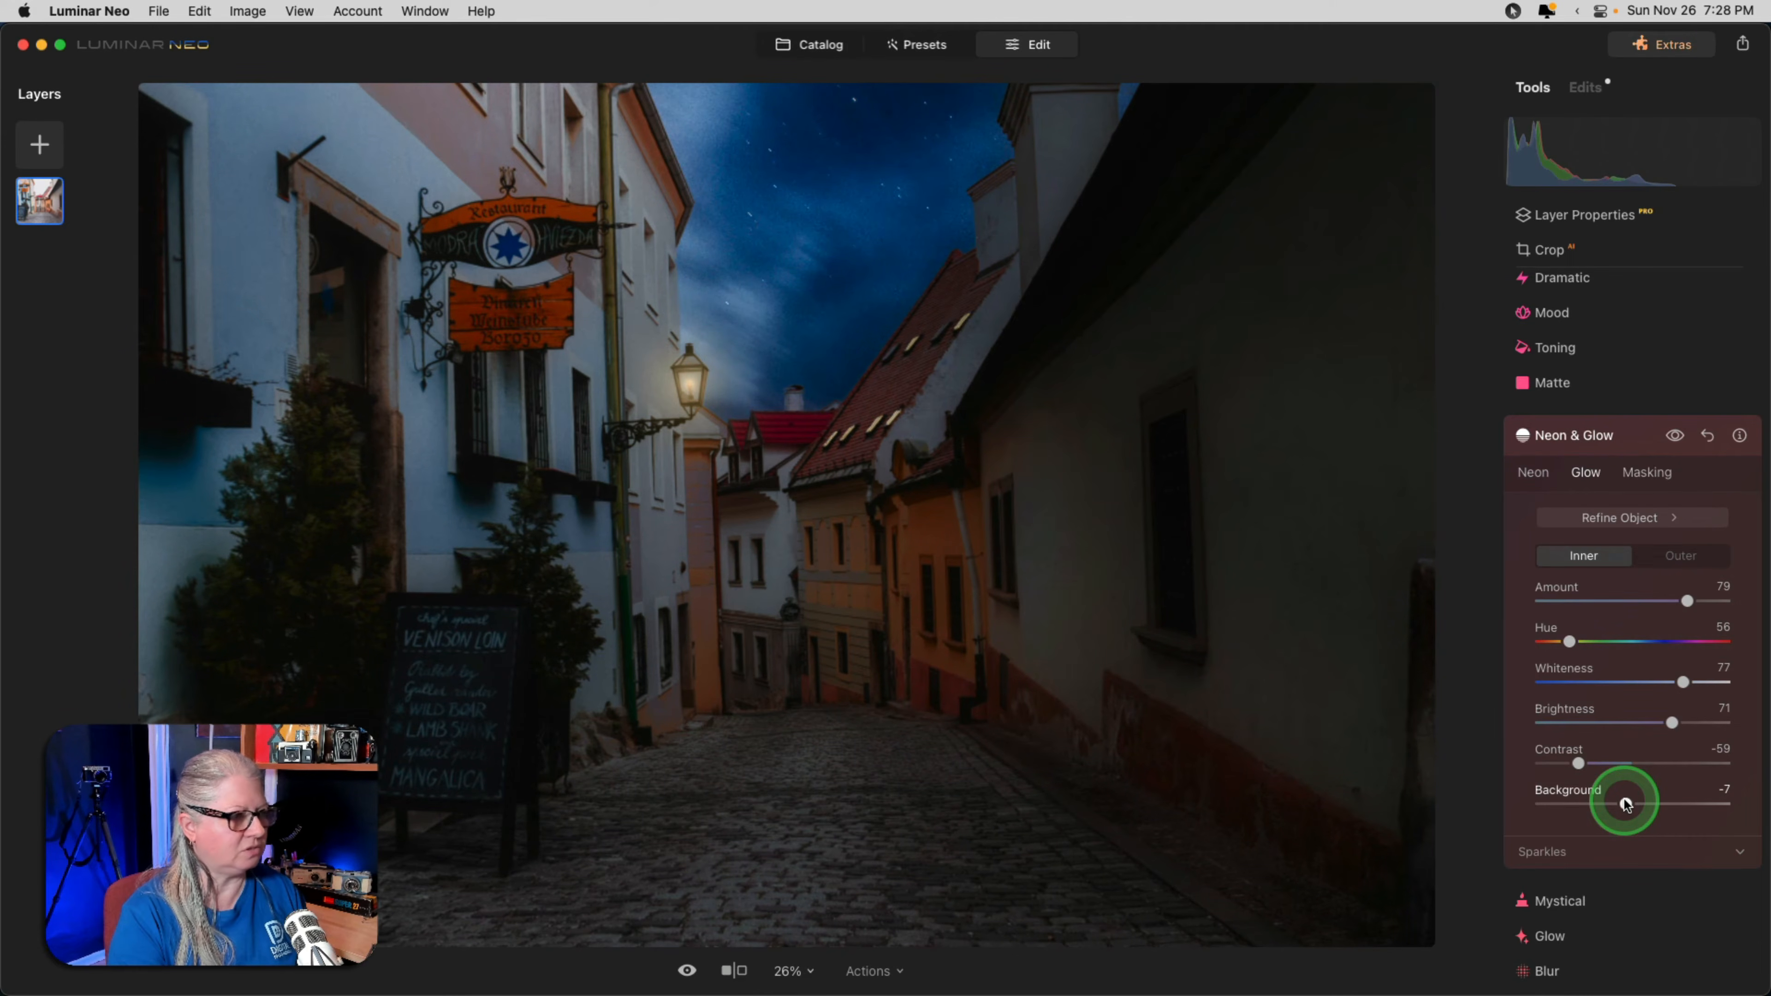
Compare the photo before and after the second Neon & Glow effect, including its darkened background, and close the tool.
{"action": "left_click", "coordinate": [1676, 437]}
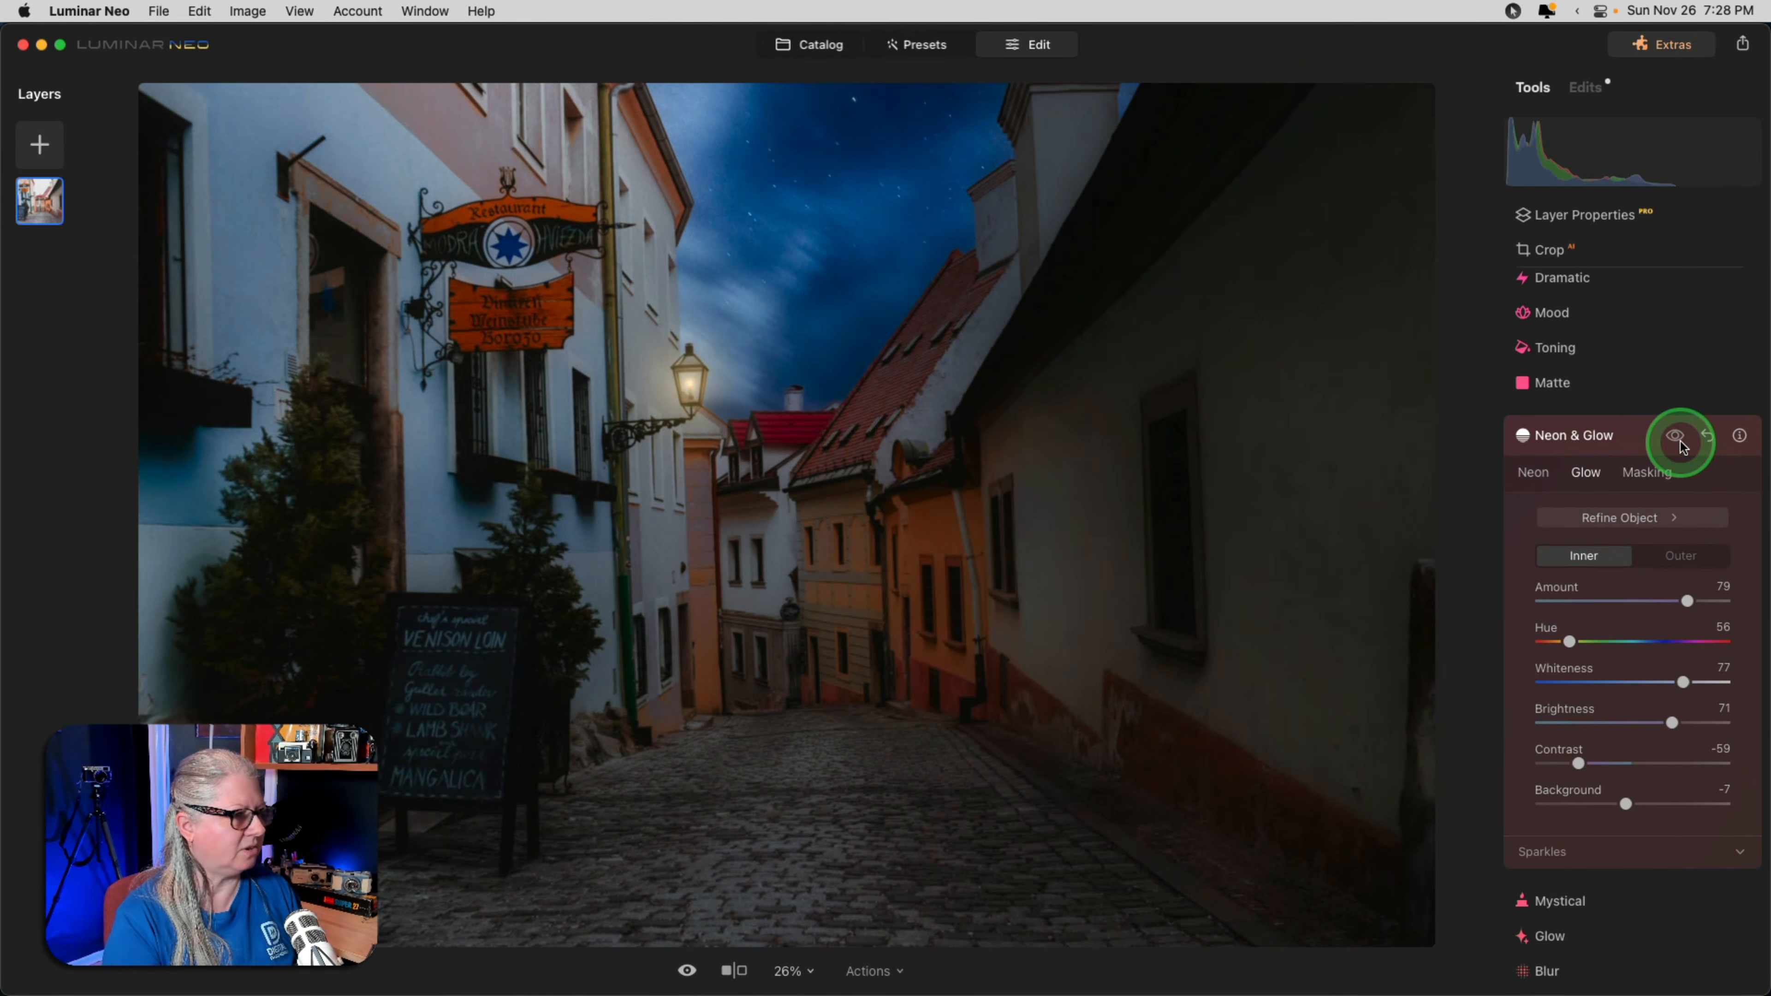
{"action": "left_click", "coordinate": [1677, 438]}
{"action": "left_click", "coordinate": [1678, 438]}
{"action": "left_click", "coordinate": [1678, 439]}
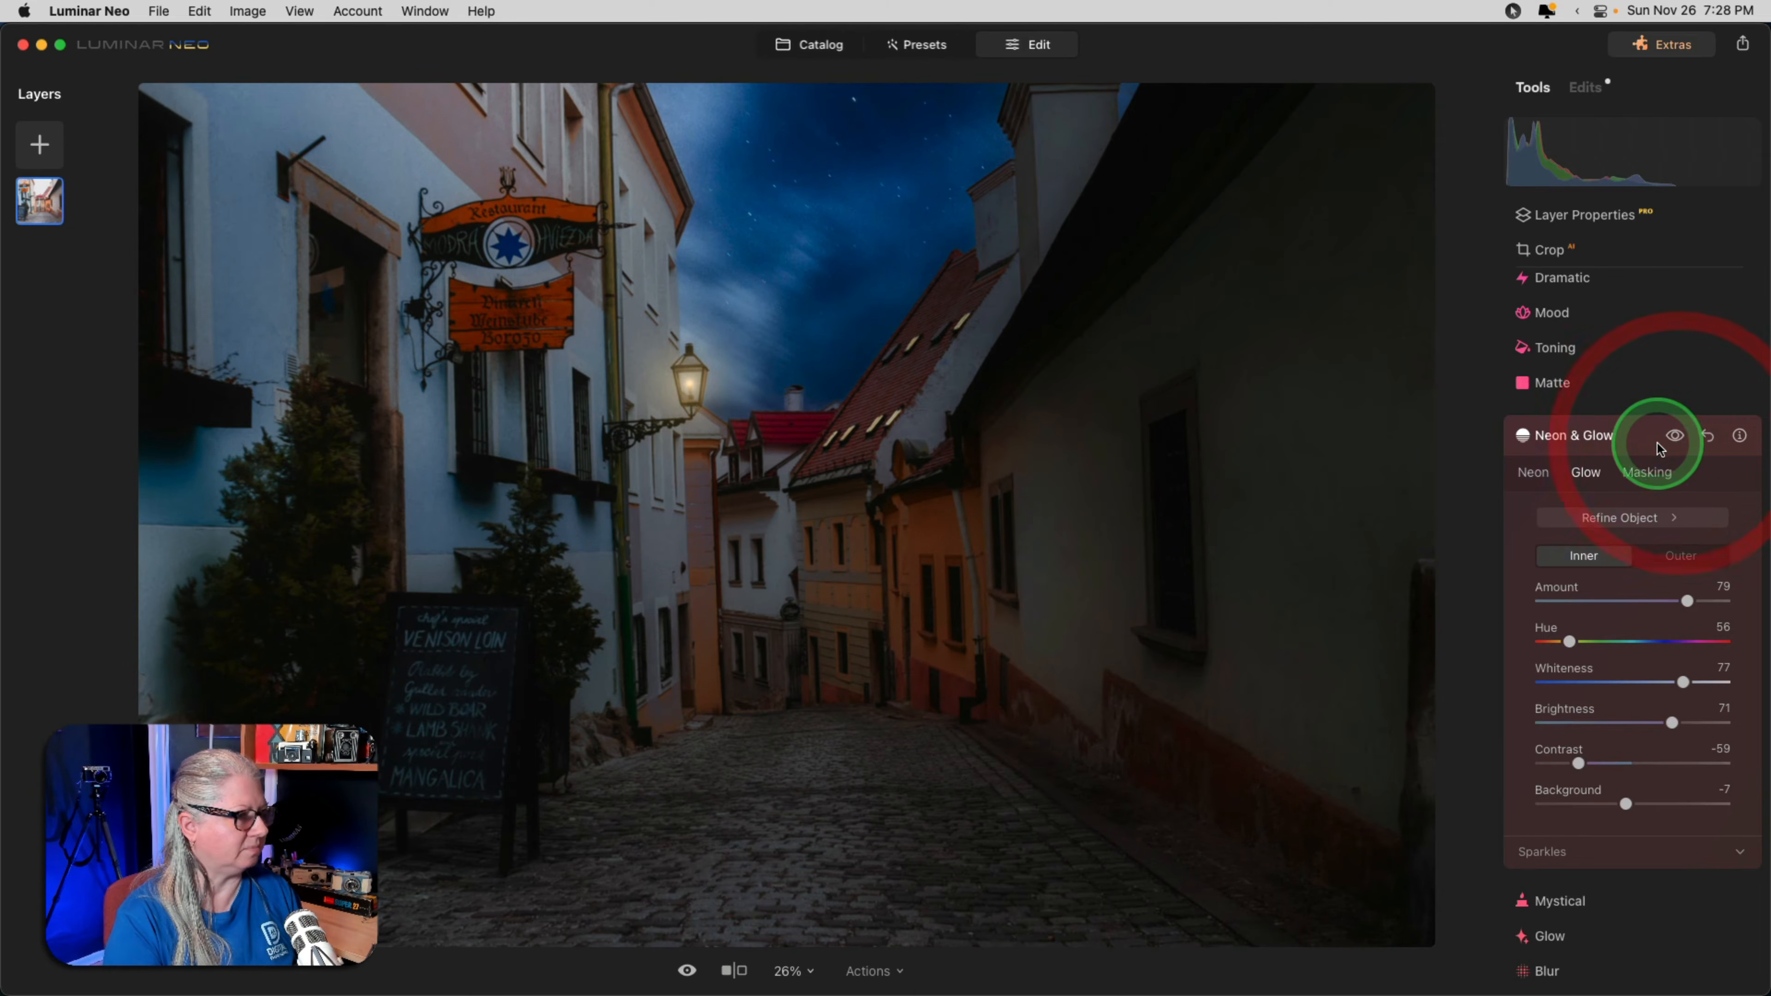
{"action": "left_click", "coordinate": [1658, 443]}
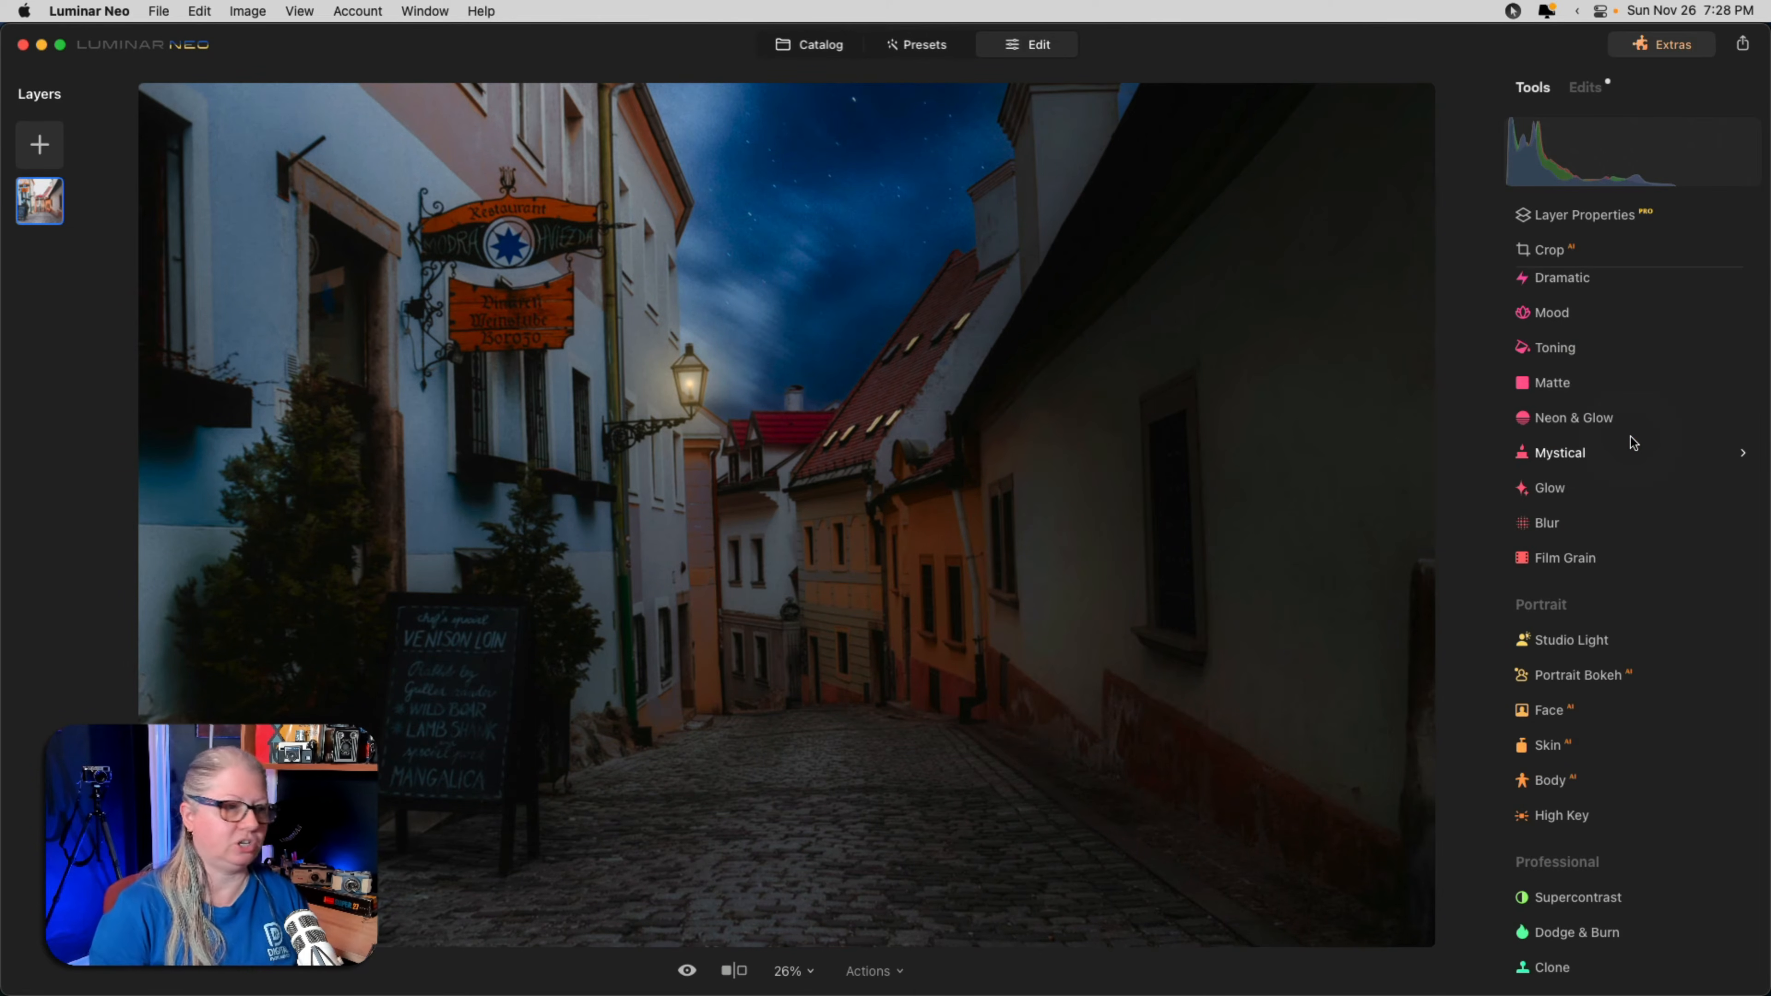
Apply the Magic Light effect with Intensity 49 and inspect the starburst on the street lamp up close.
{"action": "scroll", "coordinate": [1630, 438], "scroll_direction": "up", "scroll_amount": 10}
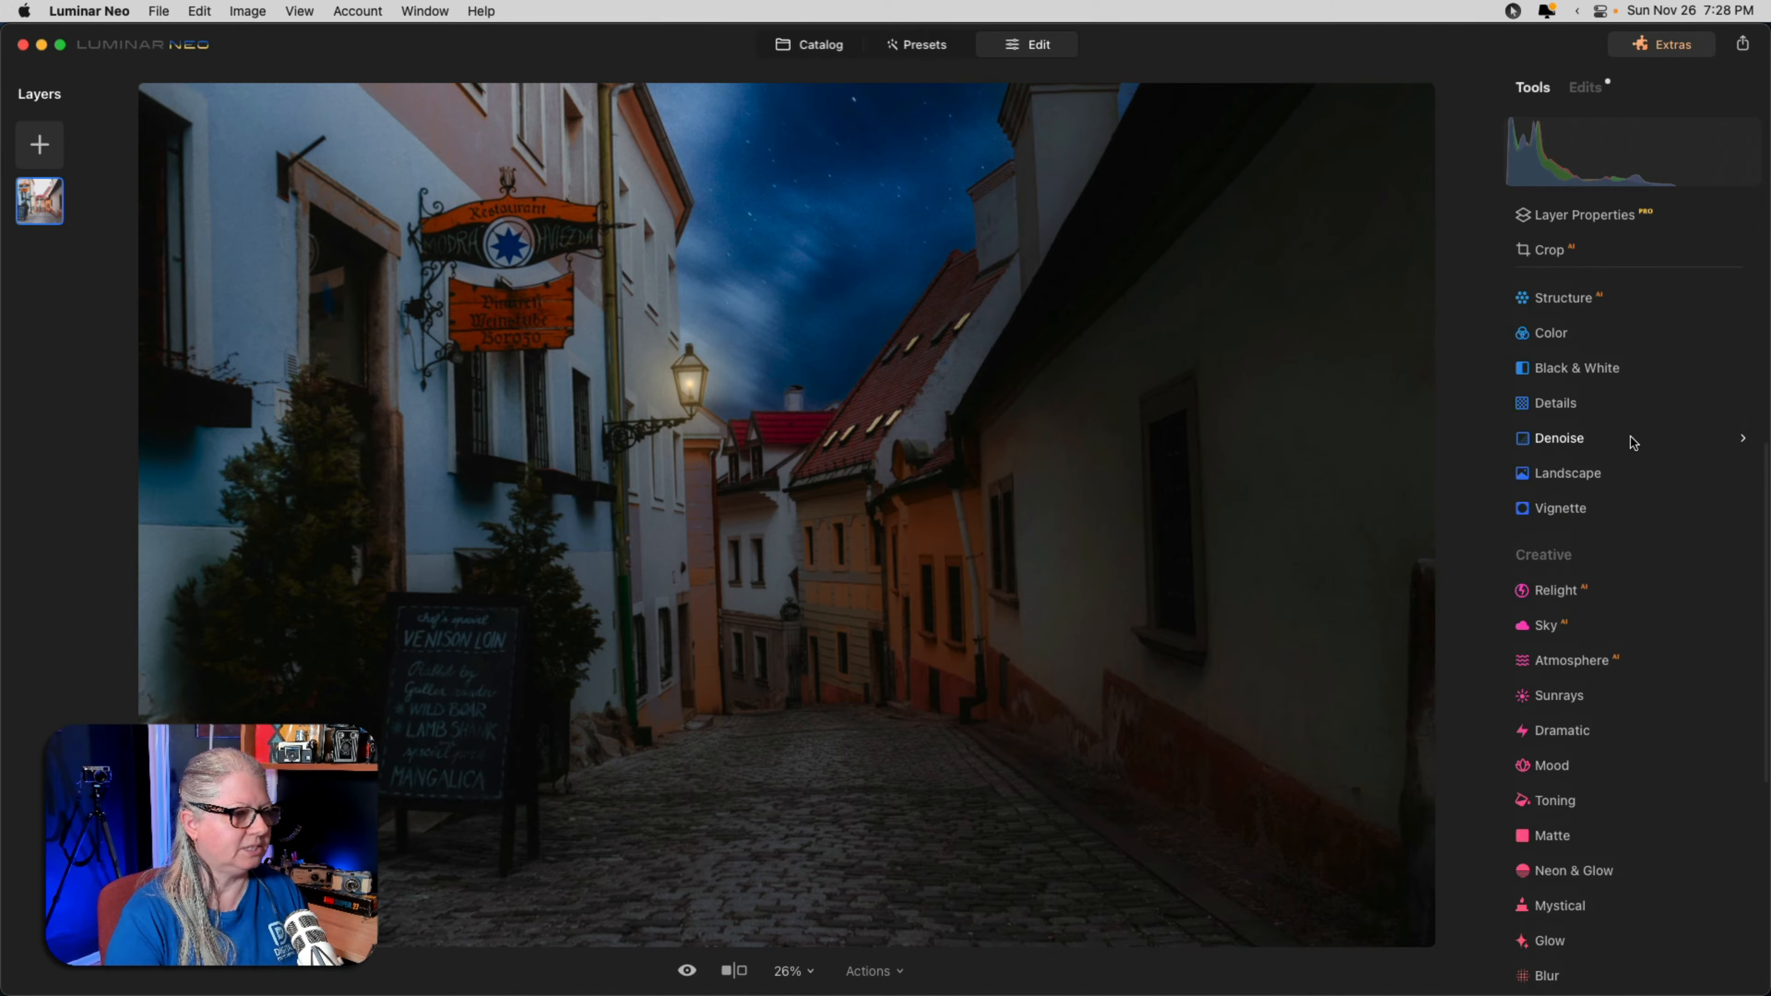
{"action": "scroll", "coordinate": [1630, 438], "scroll_direction": "up", "scroll_amount": 2}
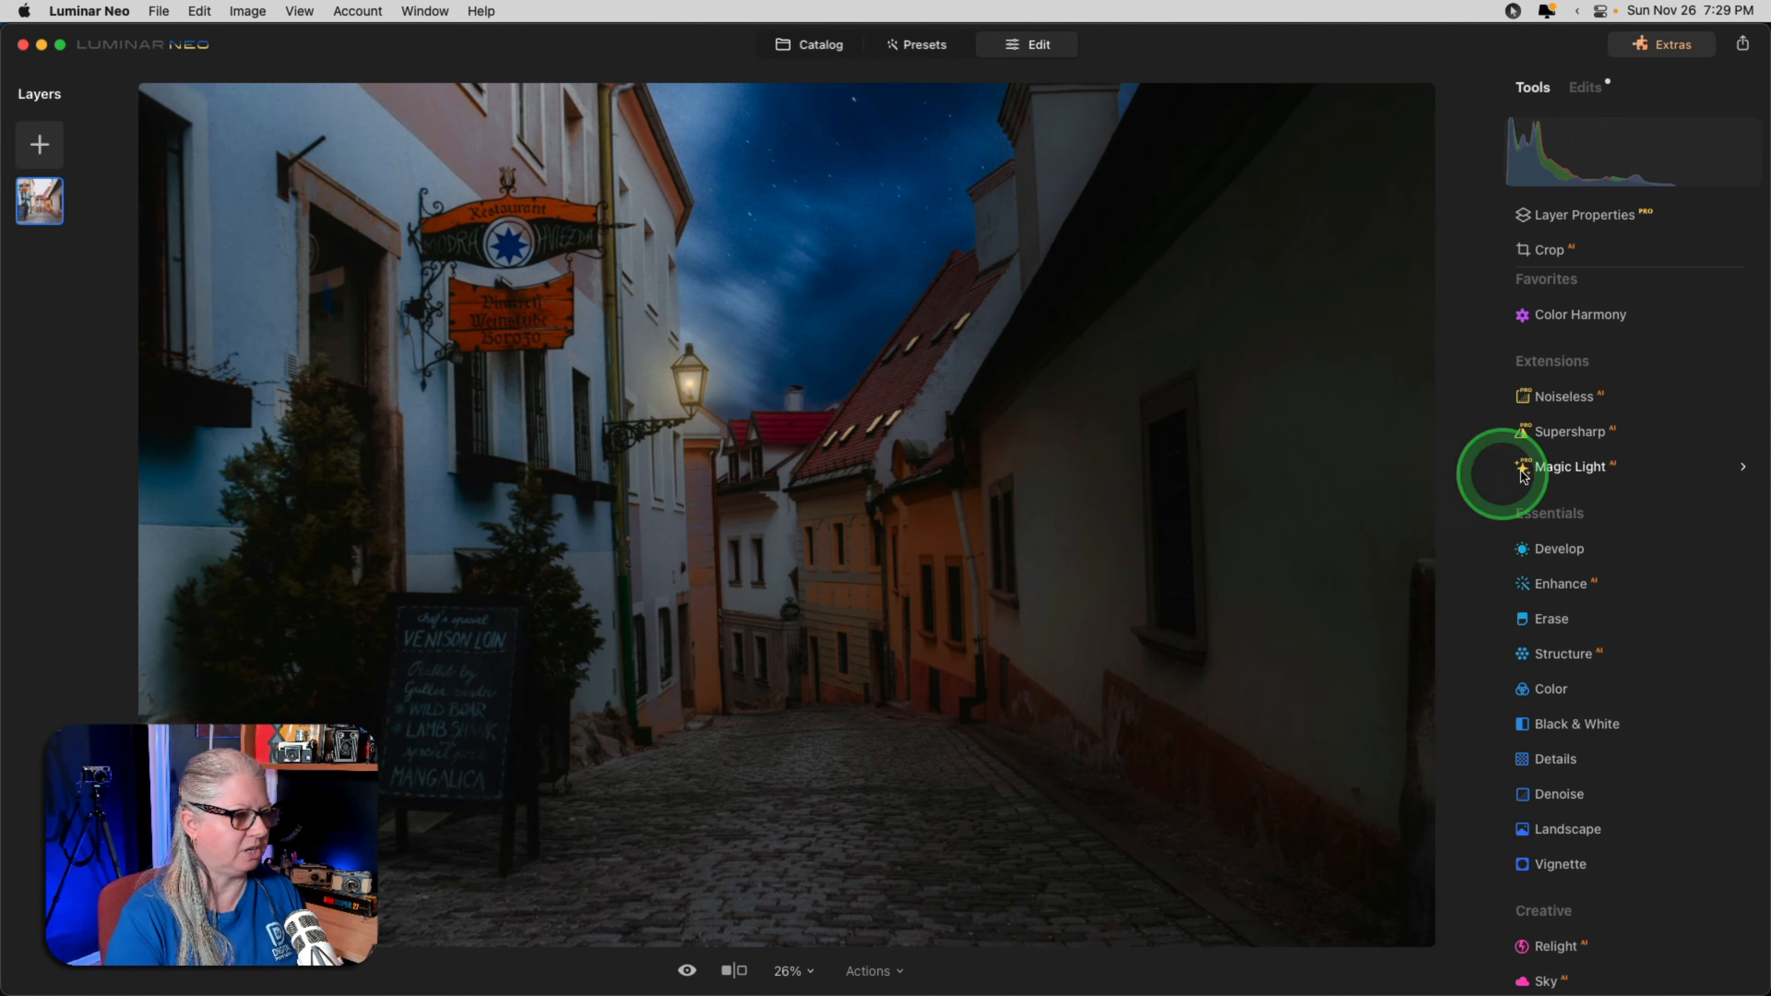
{"action": "scroll", "coordinate": [1574, 472], "scroll_direction": "up", "scroll_amount": 1}
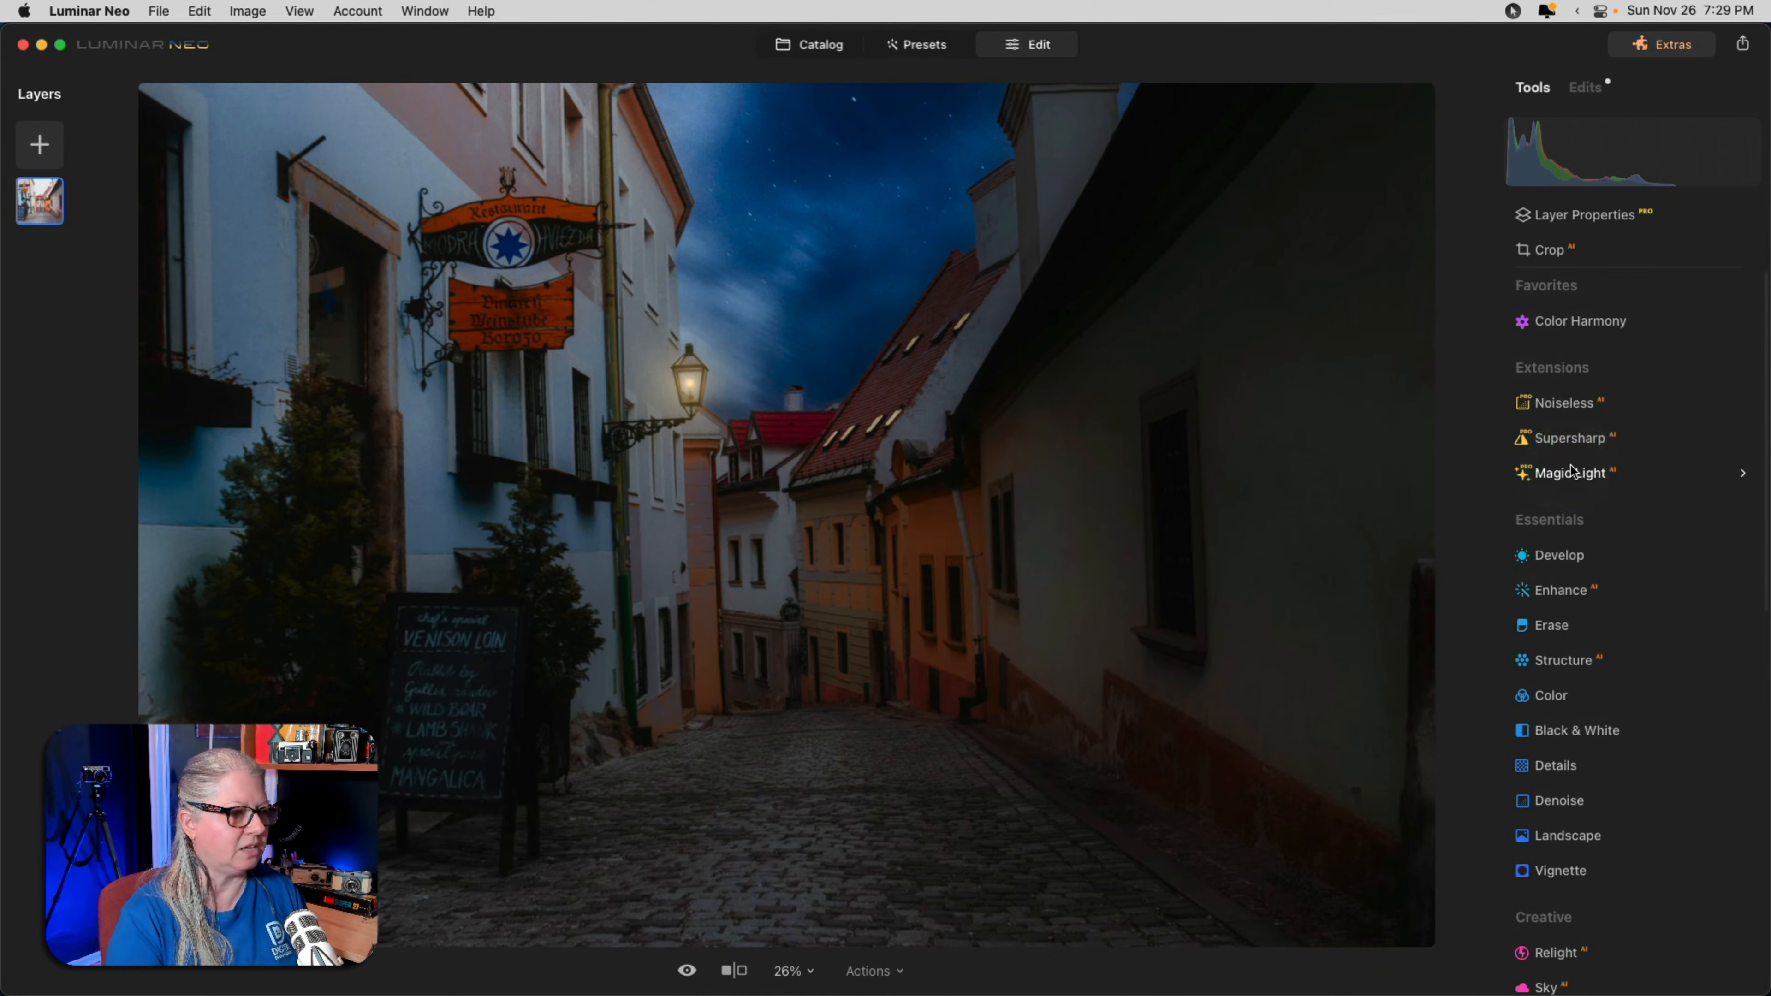
{"action": "left_click", "coordinate": [1572, 471]}
{"action": "left_click_drag", "start_coordinate": [1543, 677], "coordinate": [1630, 676]}
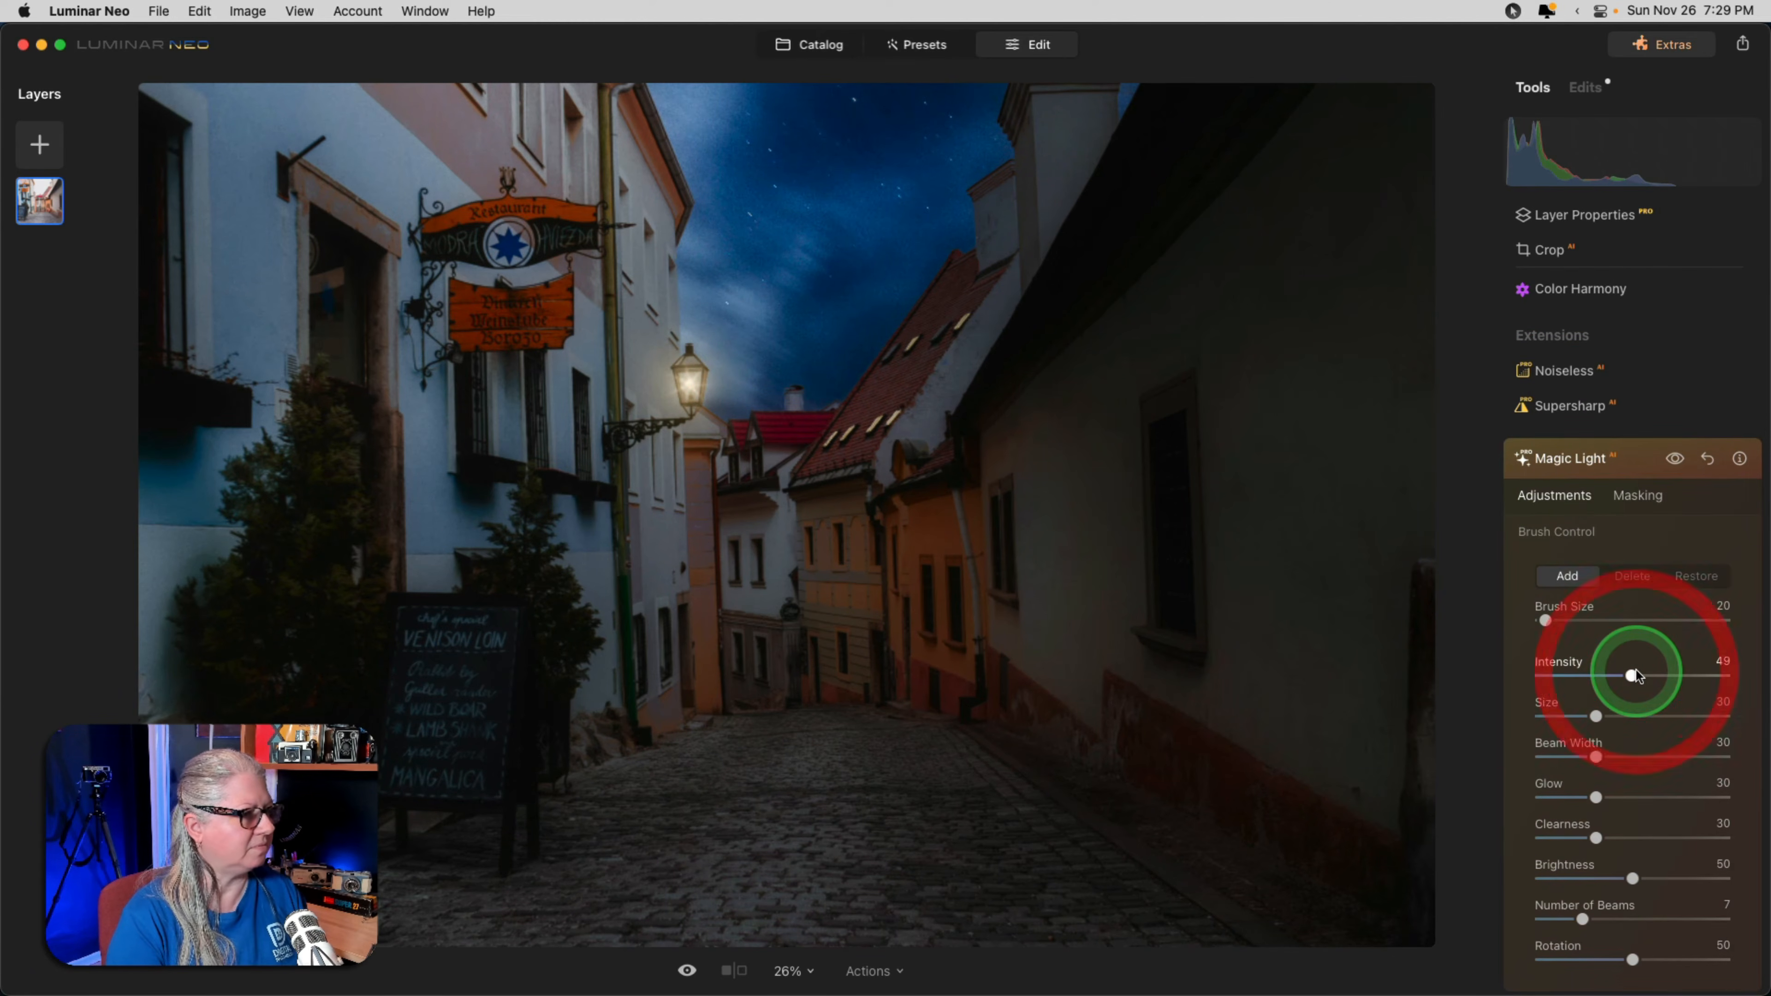
{"action": "left_click", "coordinate": [686, 422]}
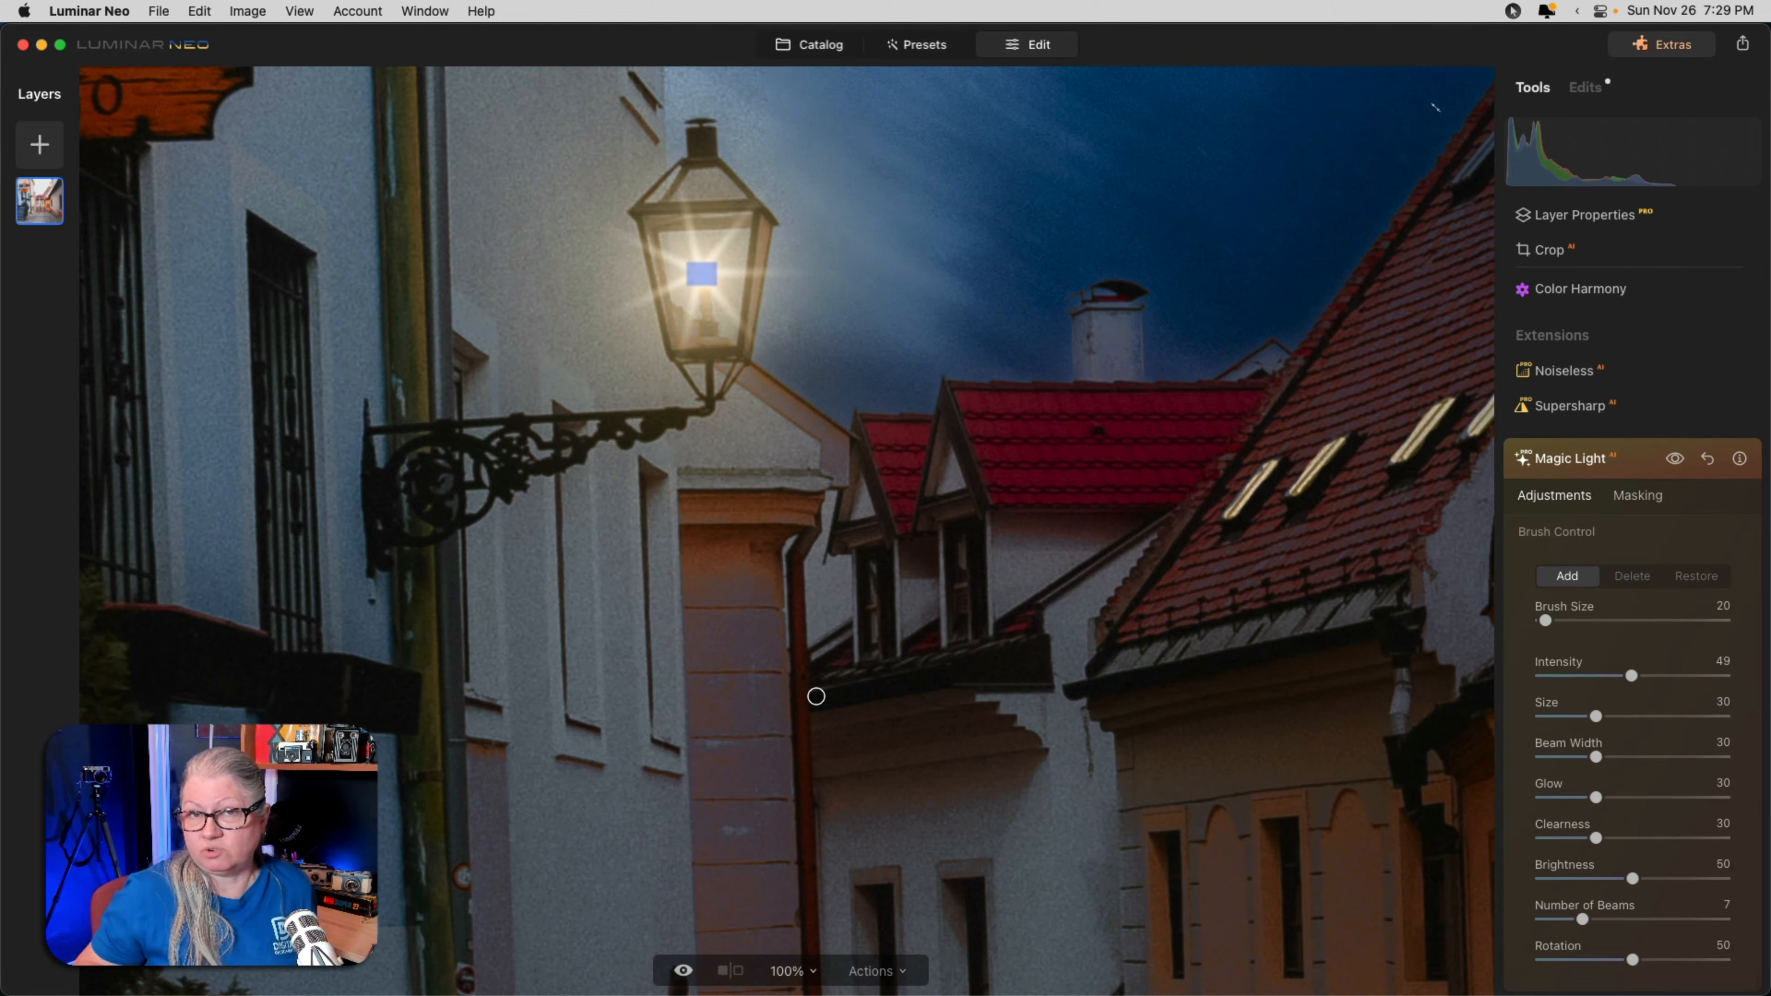
Refine the lamp's Magic Light with Number of Beams 12, Intensity 37, Size 41, Beam Width 60, Glow 34 and Clearness 17.
{"action": "scroll", "coordinate": [1622, 672], "scroll_direction": "down", "scroll_amount": 3}
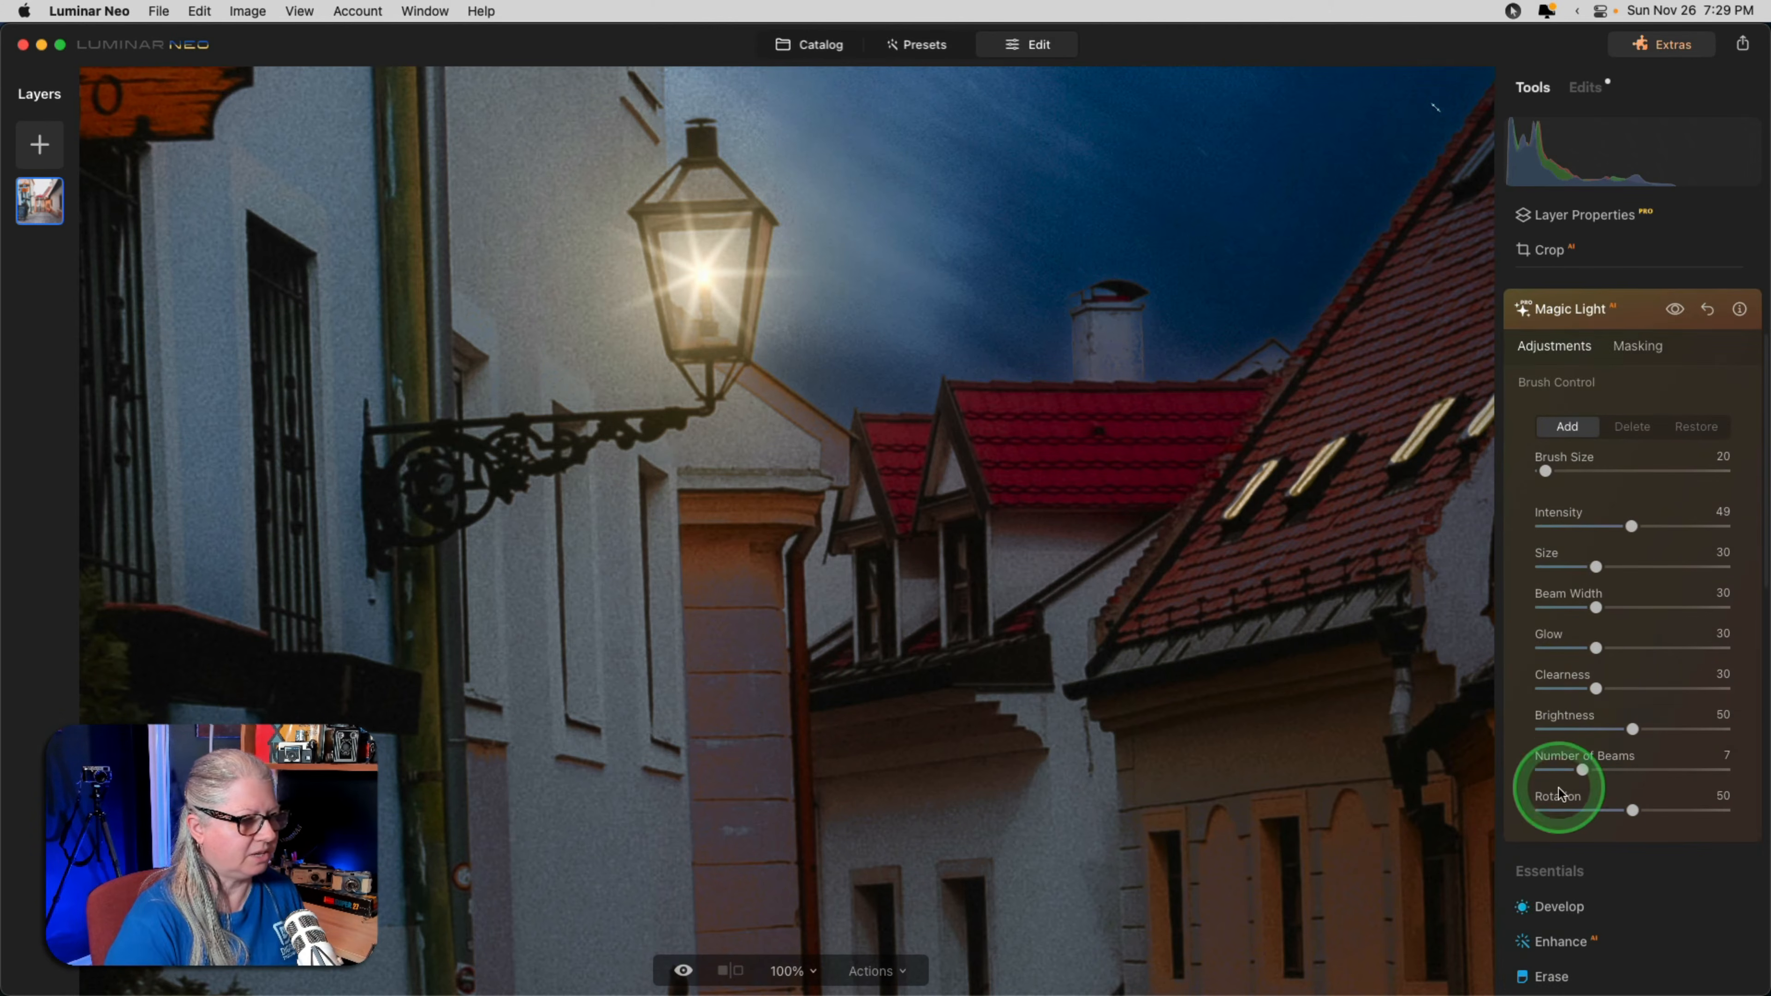
{"action": "left_click_drag", "start_coordinate": [1585, 770], "coordinate": [1628, 766]}
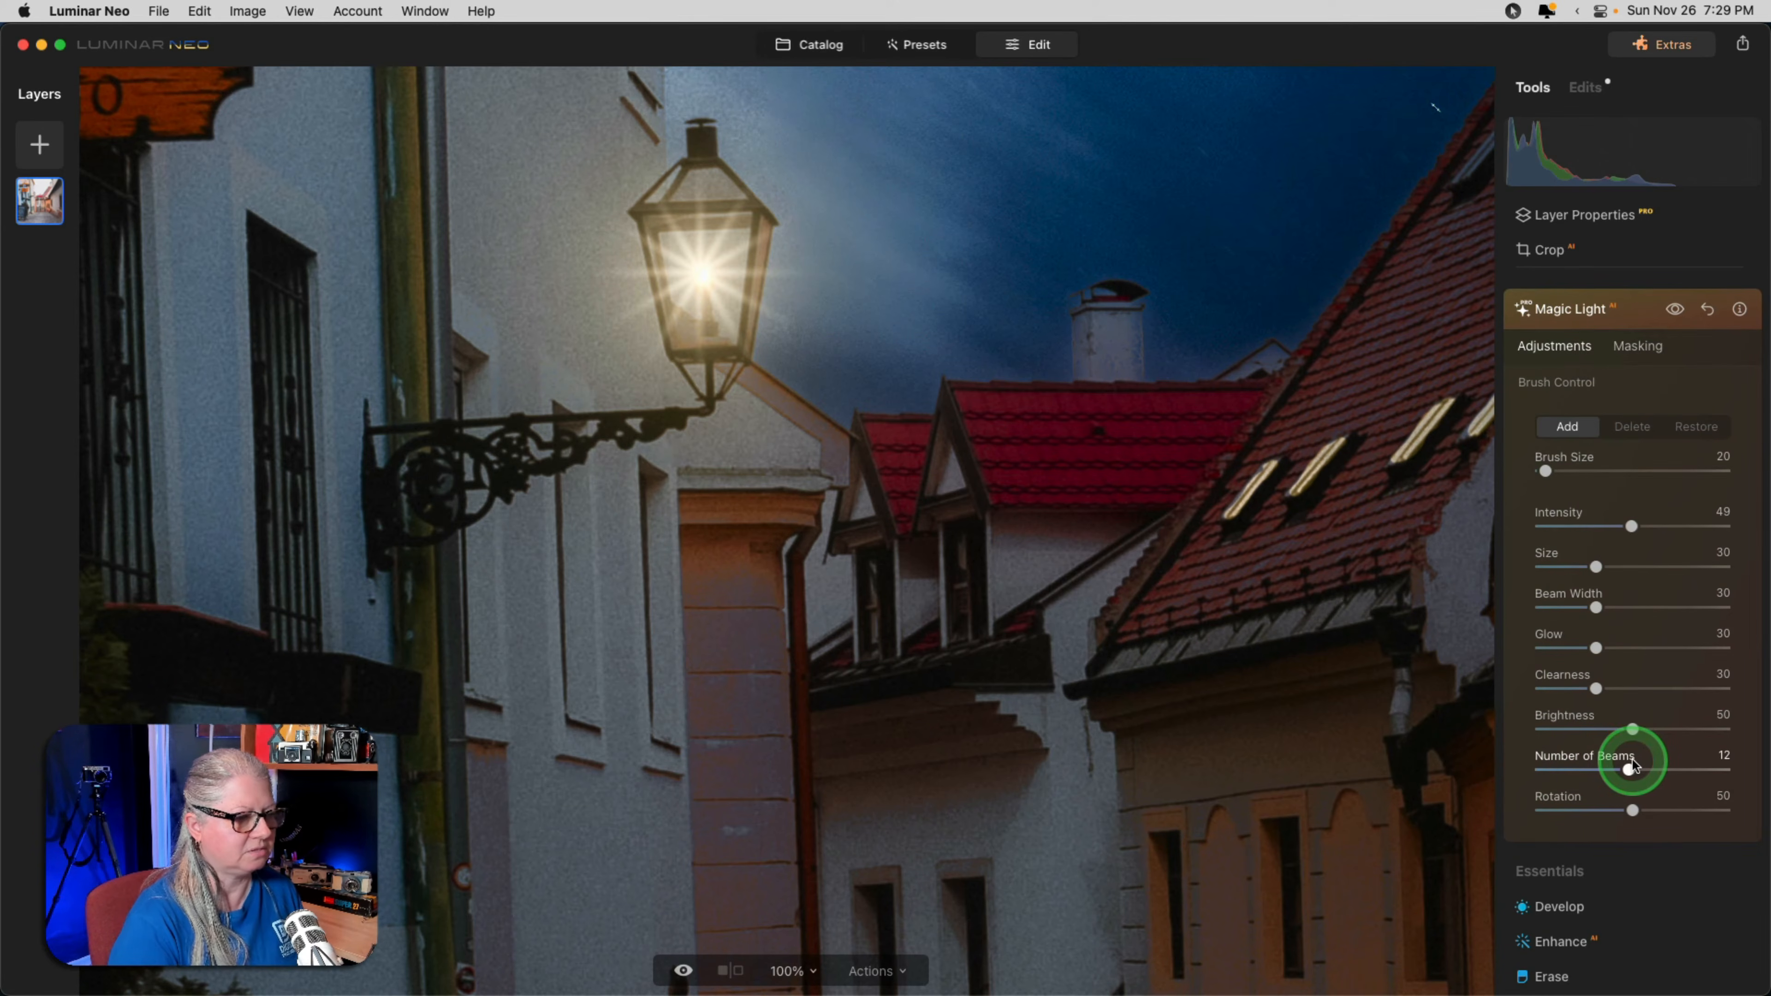
{"action": "left_click_drag", "start_coordinate": [1596, 608], "coordinate": [1610, 525]}
Compare the lamp with and without Magic Light, close the tool and return to the whole photo.
{"action": "left_click", "coordinate": [1675, 309]}
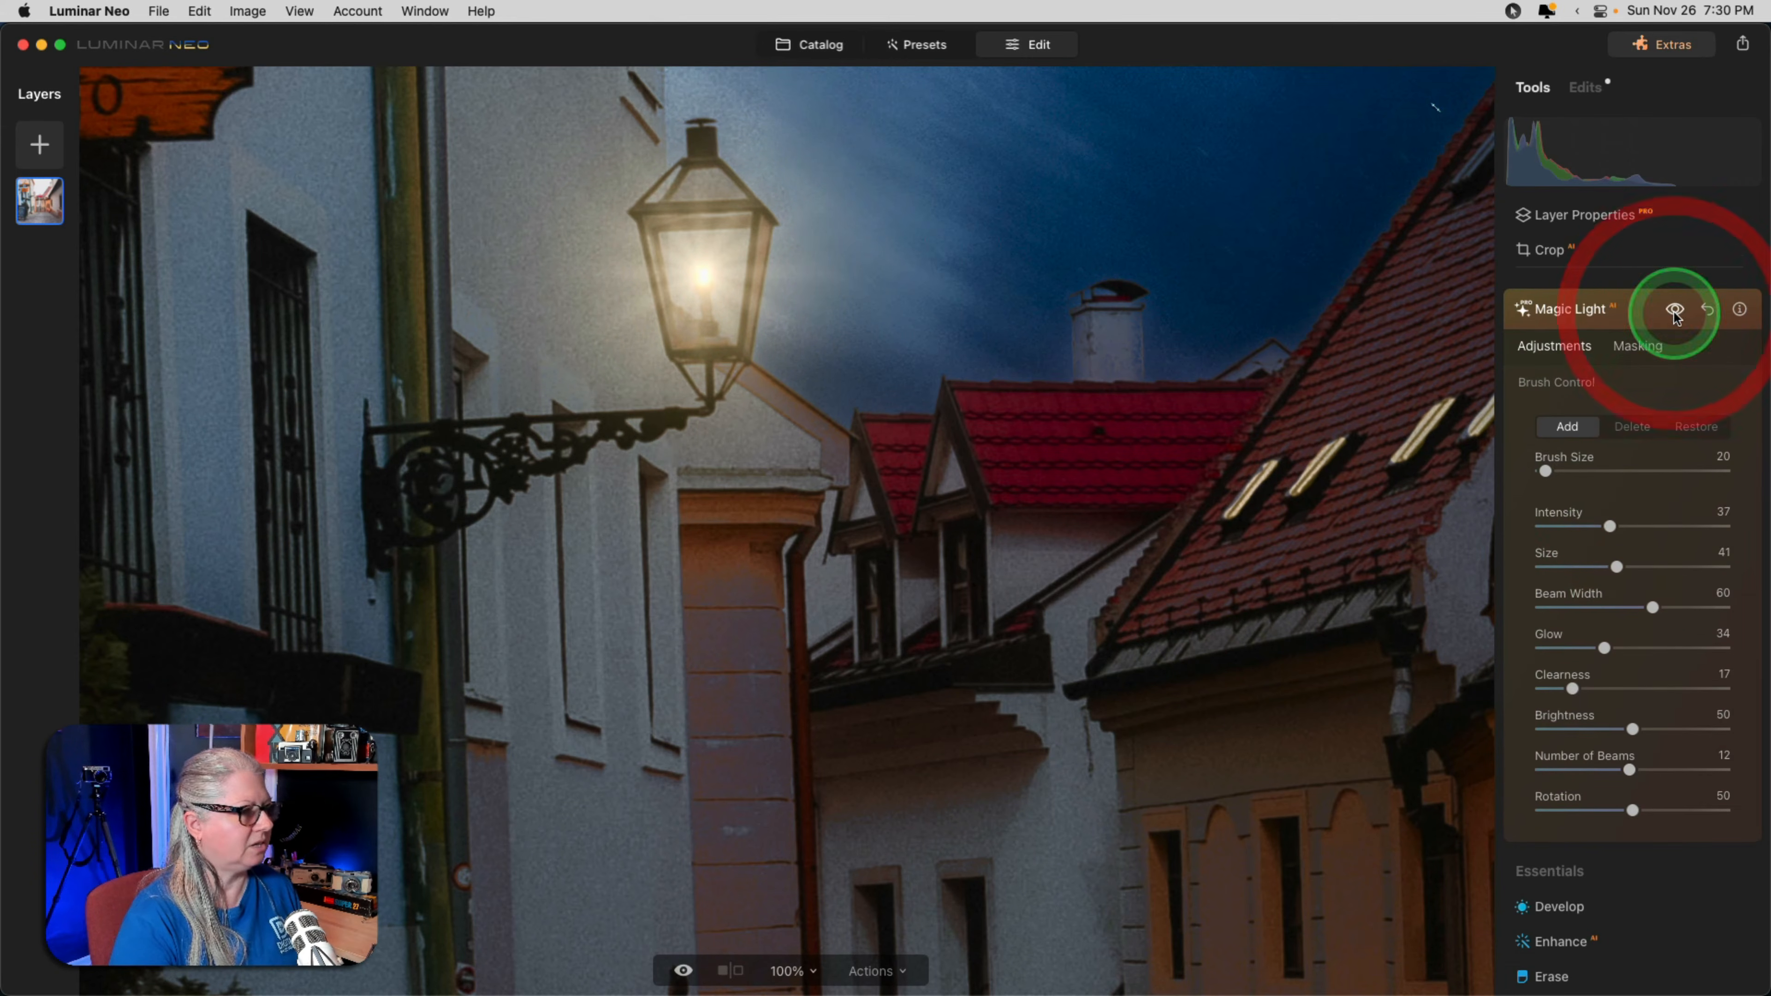
{"action": "left_click", "coordinate": [1618, 313]}
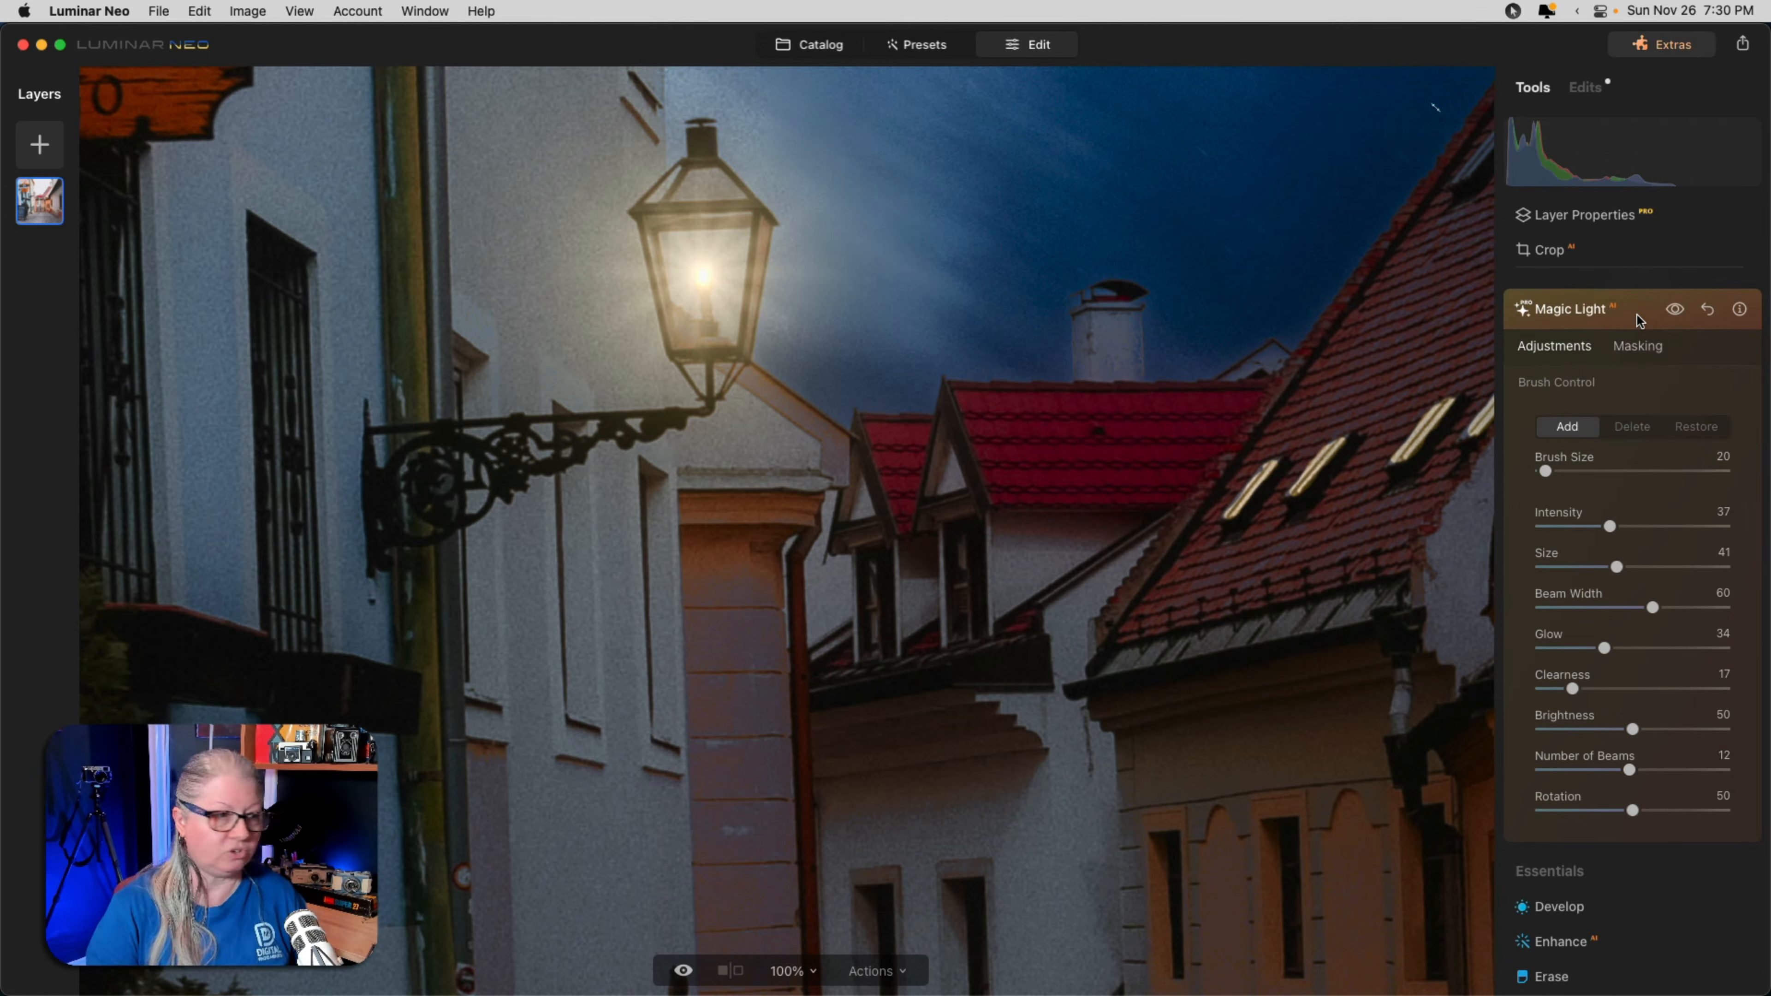
{"action": "left_click", "coordinate": [1638, 316]}
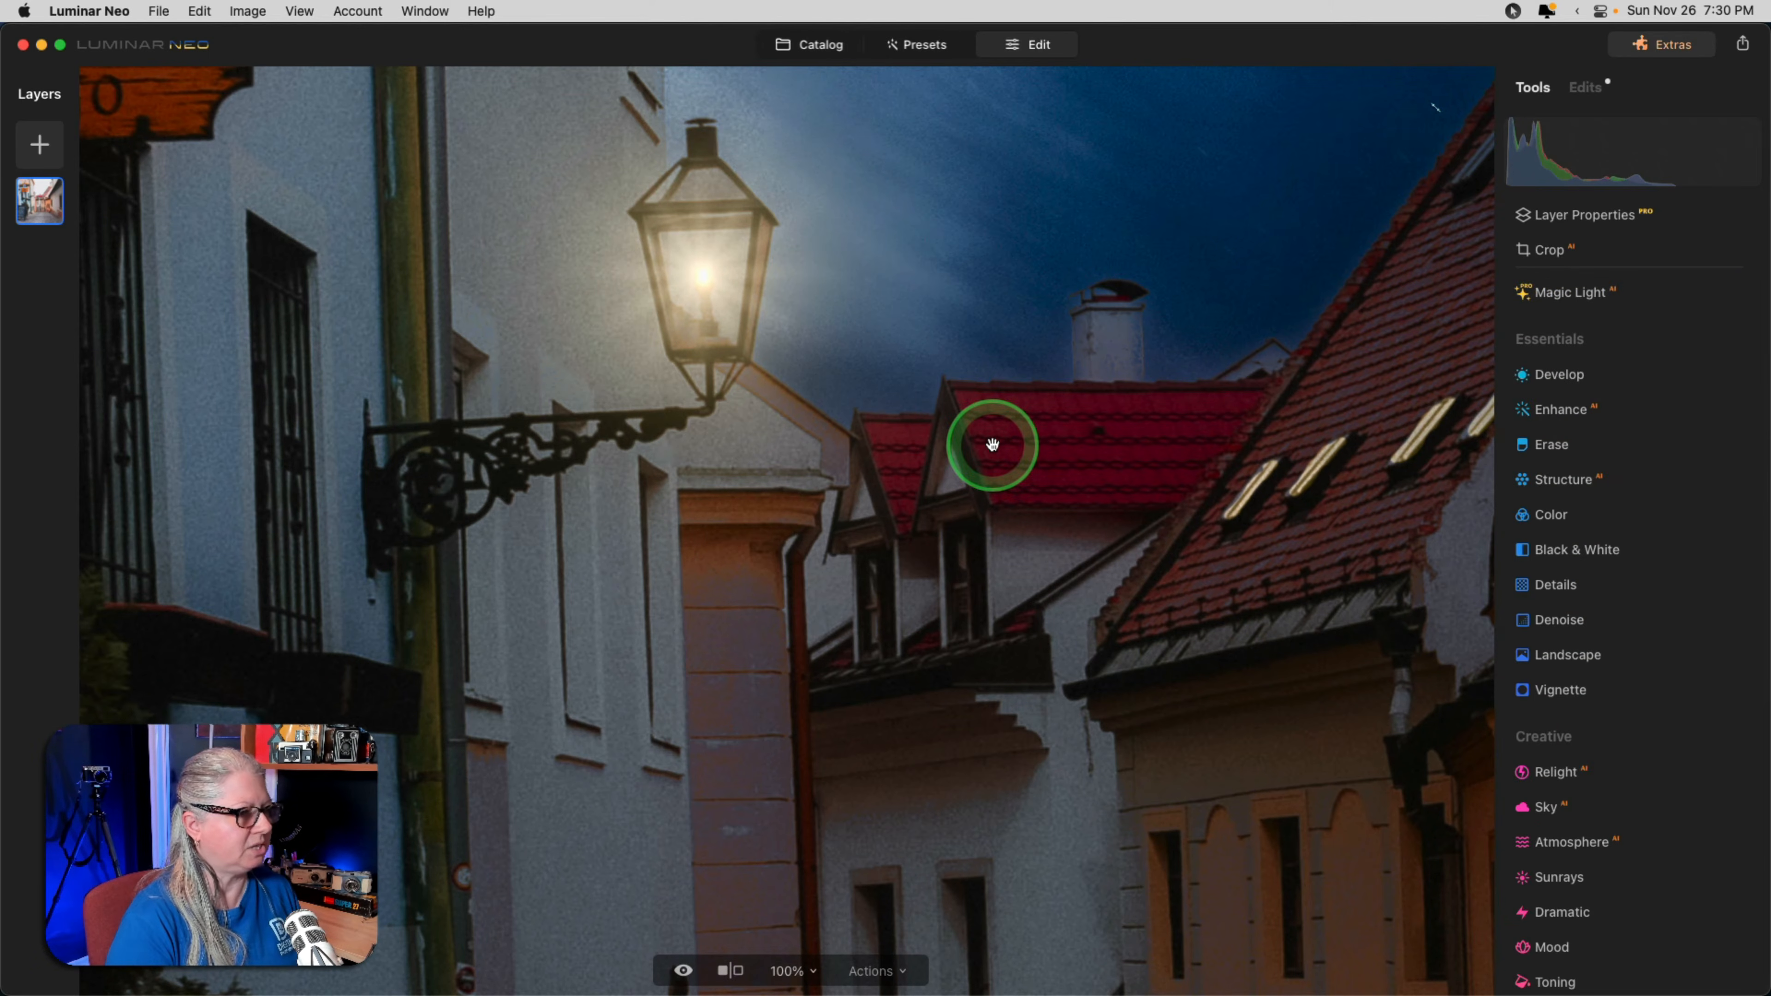
{"action": "left_click", "coordinate": [992, 445]}
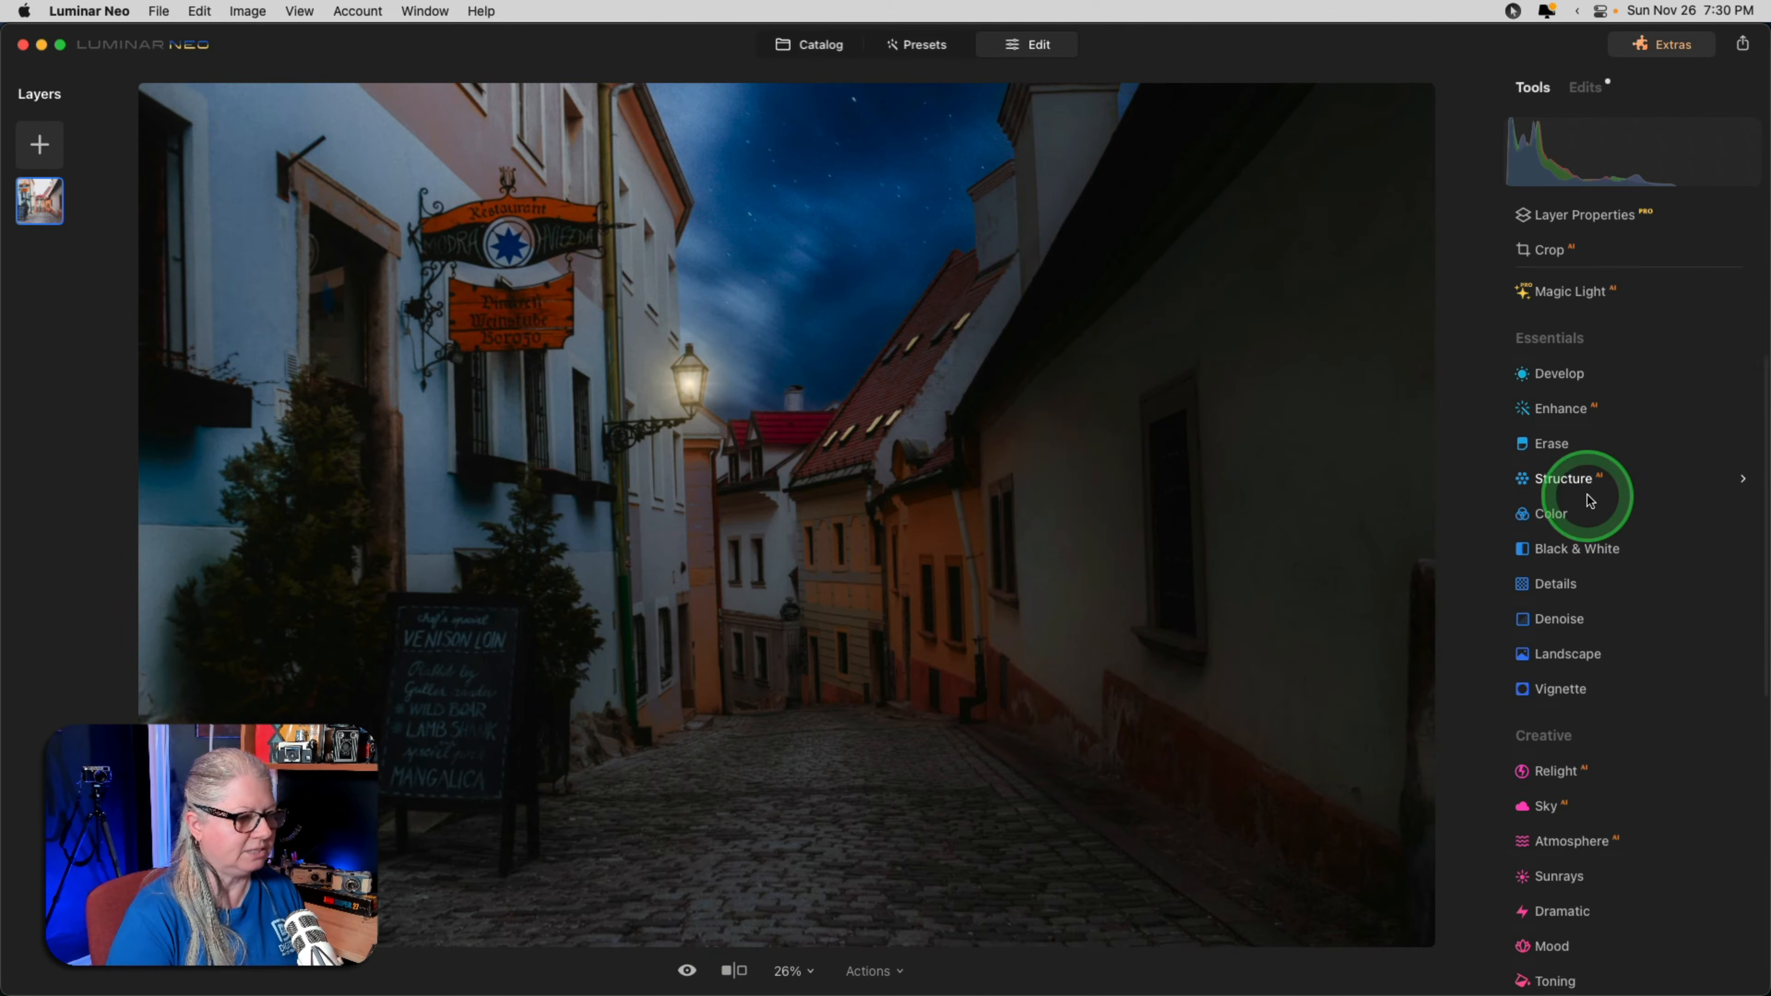
Add Sunrays with Amount 49 and place the sun center on the street lamp's glass.
{"action": "scroll", "coordinate": [1590, 499], "scroll_direction": "down", "scroll_amount": 5}
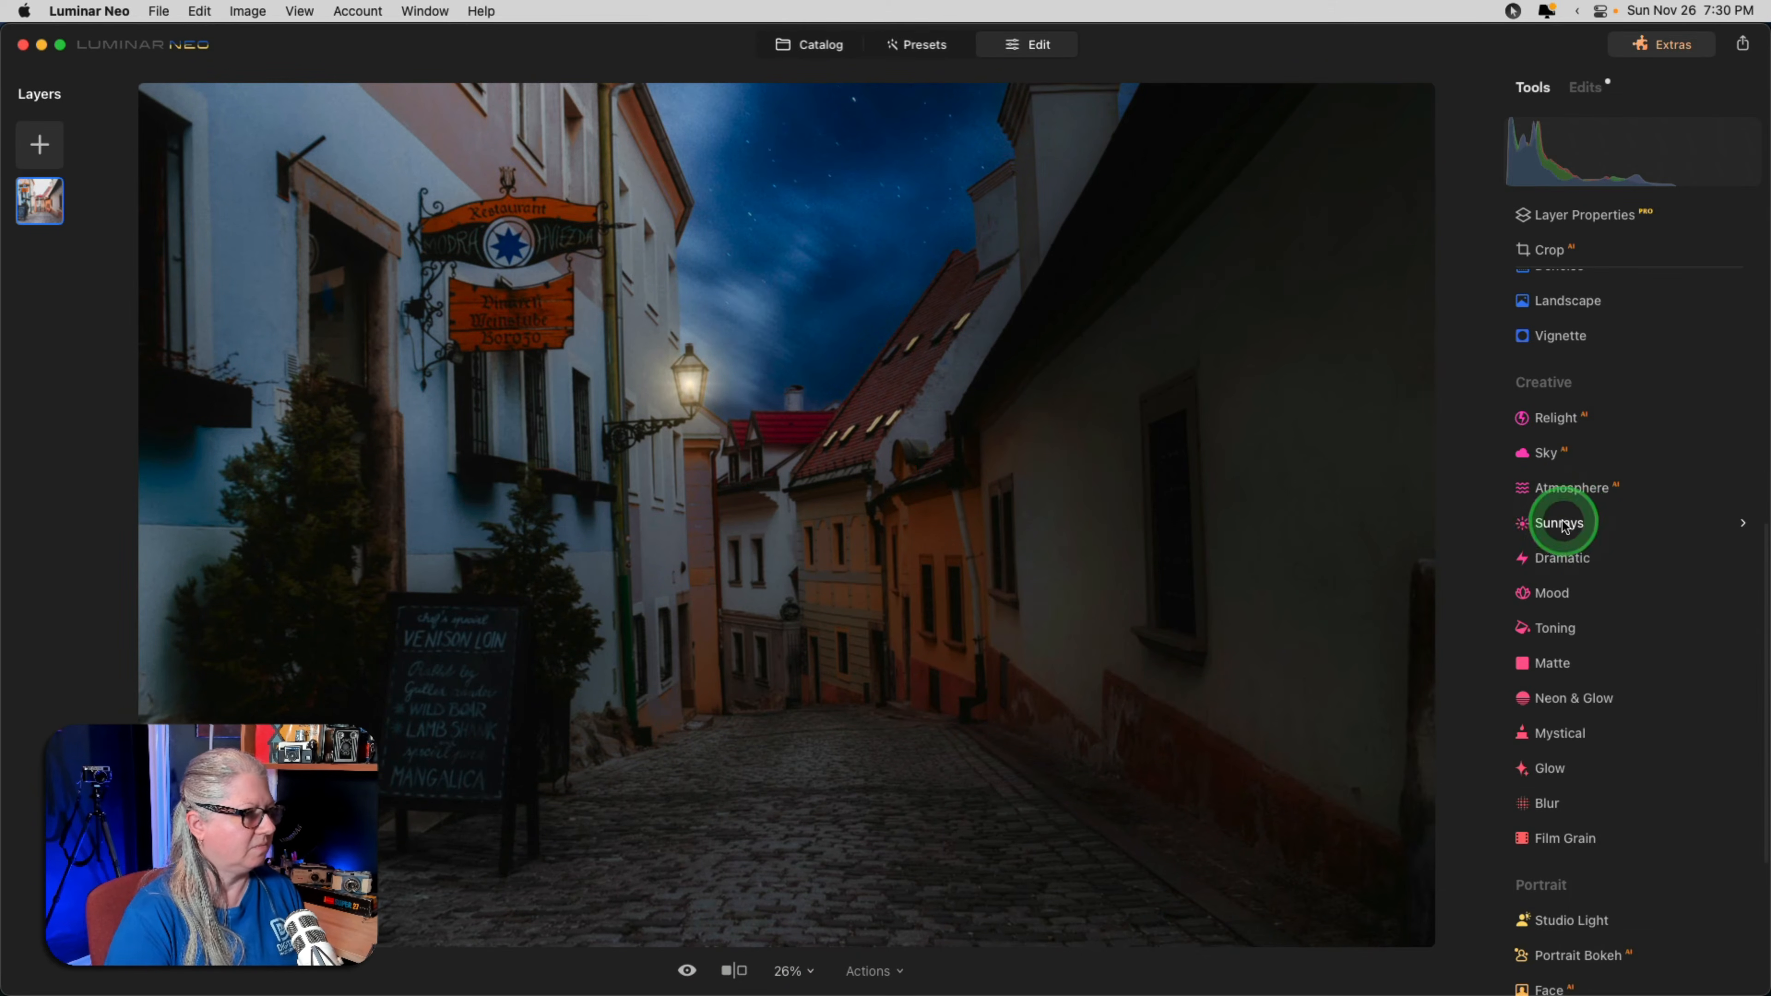
{"action": "left_click", "coordinate": [1564, 524]}
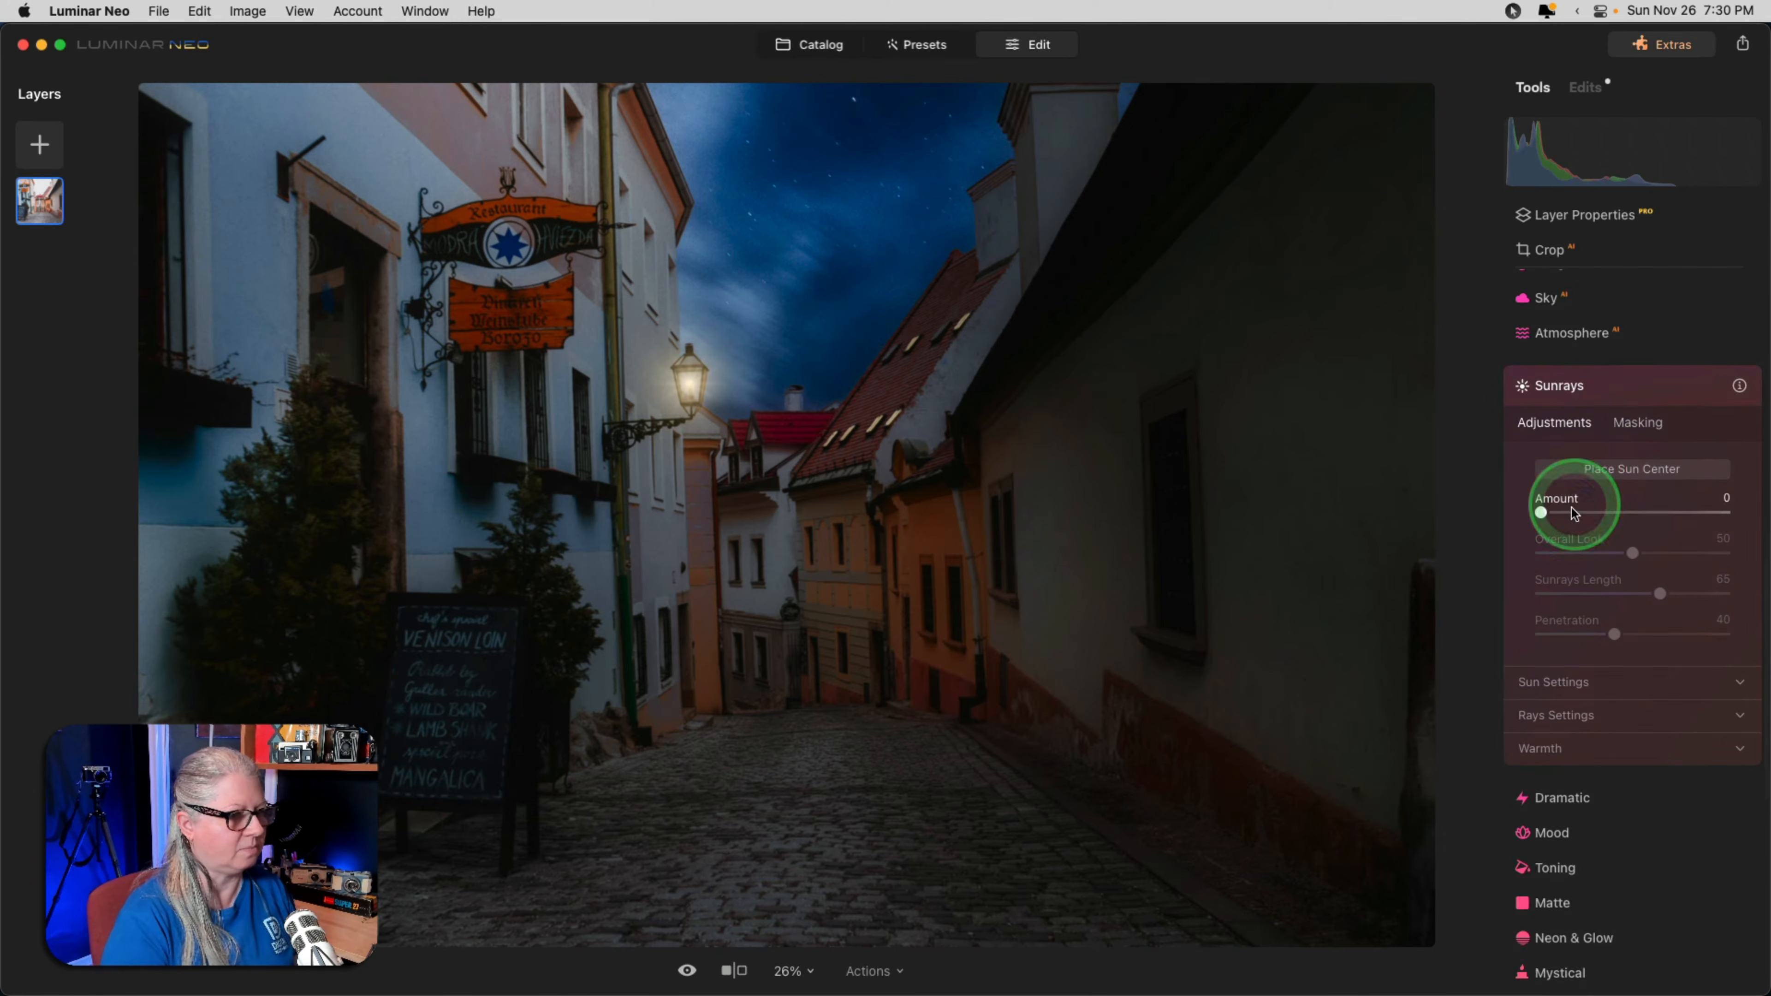
{"action": "left_click_drag", "start_coordinate": [1540, 512], "coordinate": [1632, 513]}
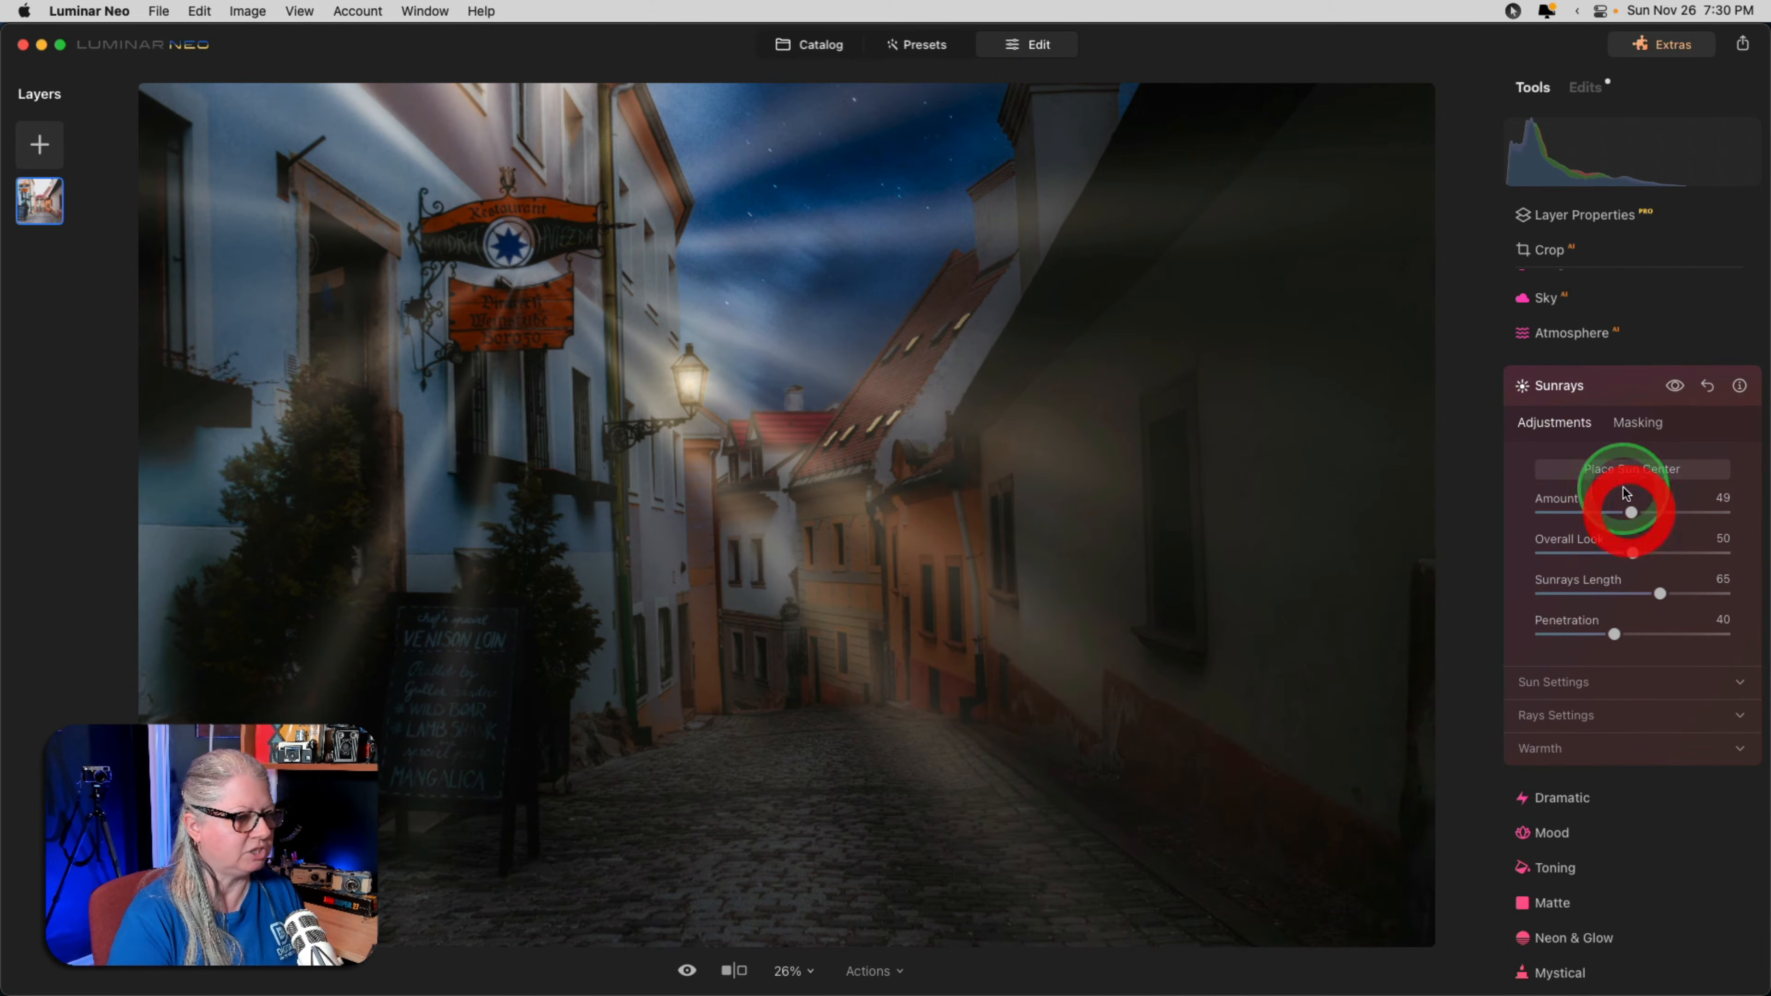
{"action": "left_click", "coordinate": [1632, 468]}
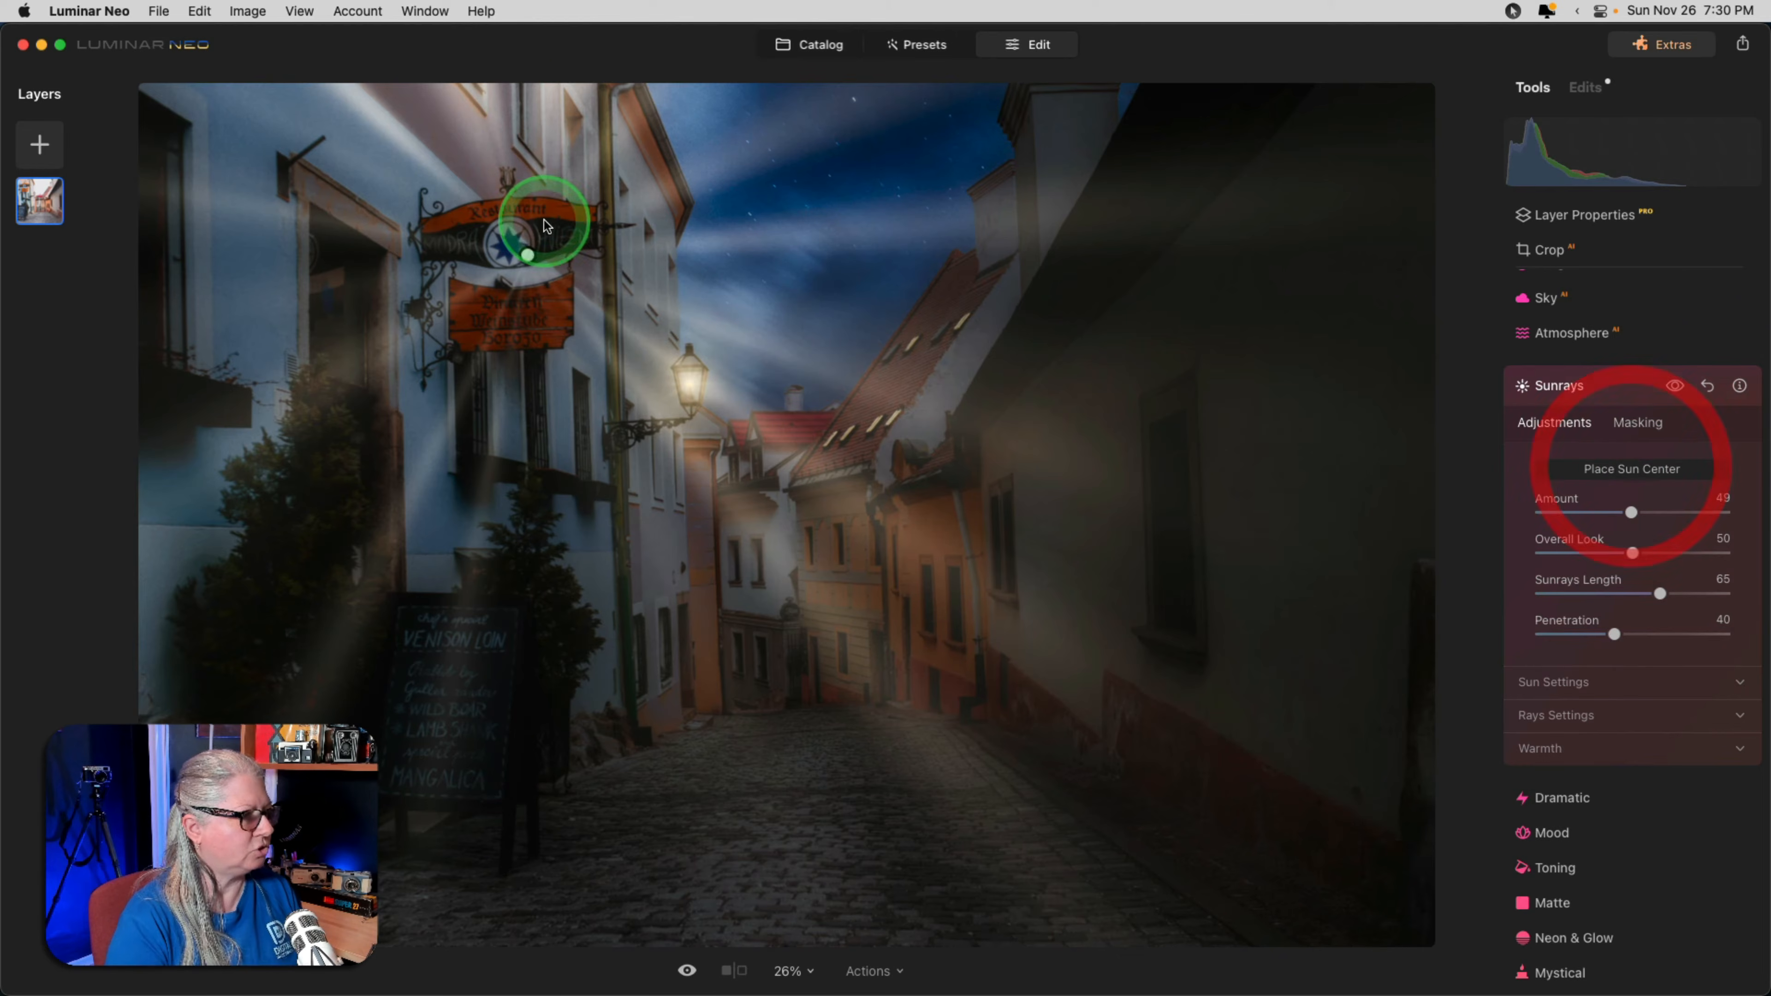
{"action": "left_click", "coordinate": [509, 244]}
{"action": "left_click_drag", "start_coordinate": [528, 254], "coordinate": [877, 376]}
{"action": "left_click", "coordinate": [624, 384]}
Set the Sunrays' Penetration to 19, Sunrays Warmth to 52 and Sun Warmth to 46.
{"action": "left_click", "coordinate": [1591, 692]}
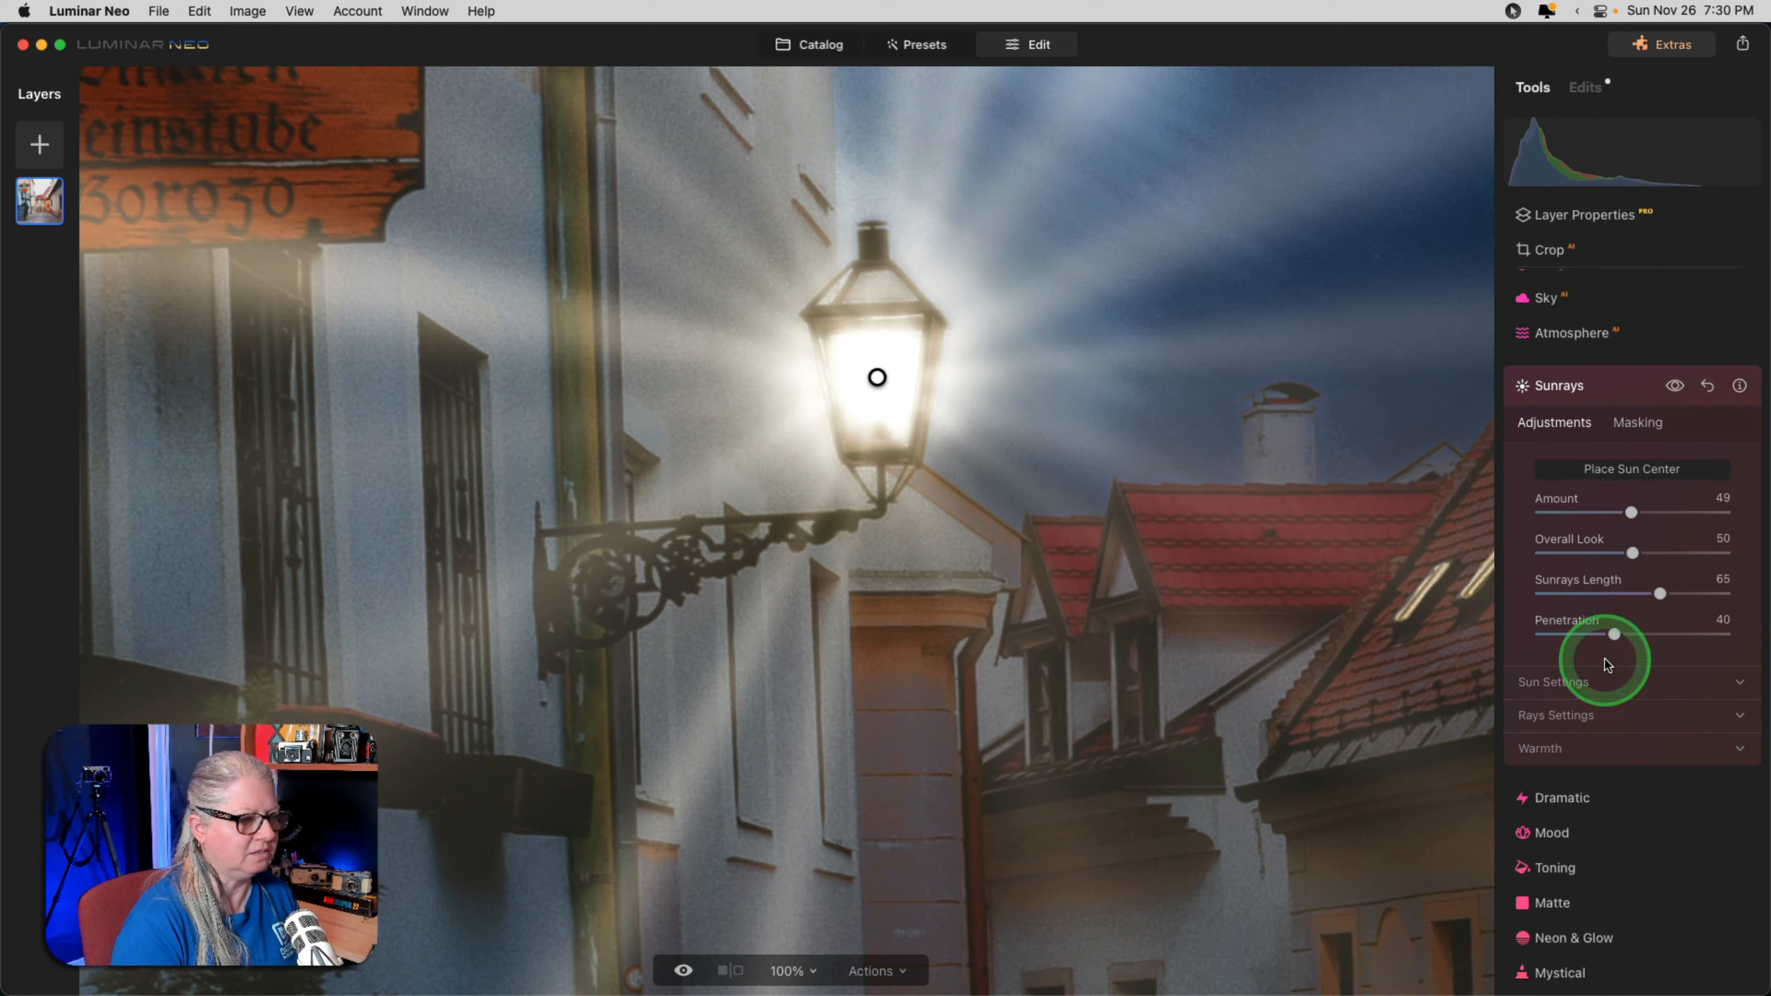
{"action": "left_click", "coordinate": [1615, 634]}
{"action": "left_click_drag", "start_coordinate": [1586, 633], "coordinate": [1578, 633]}
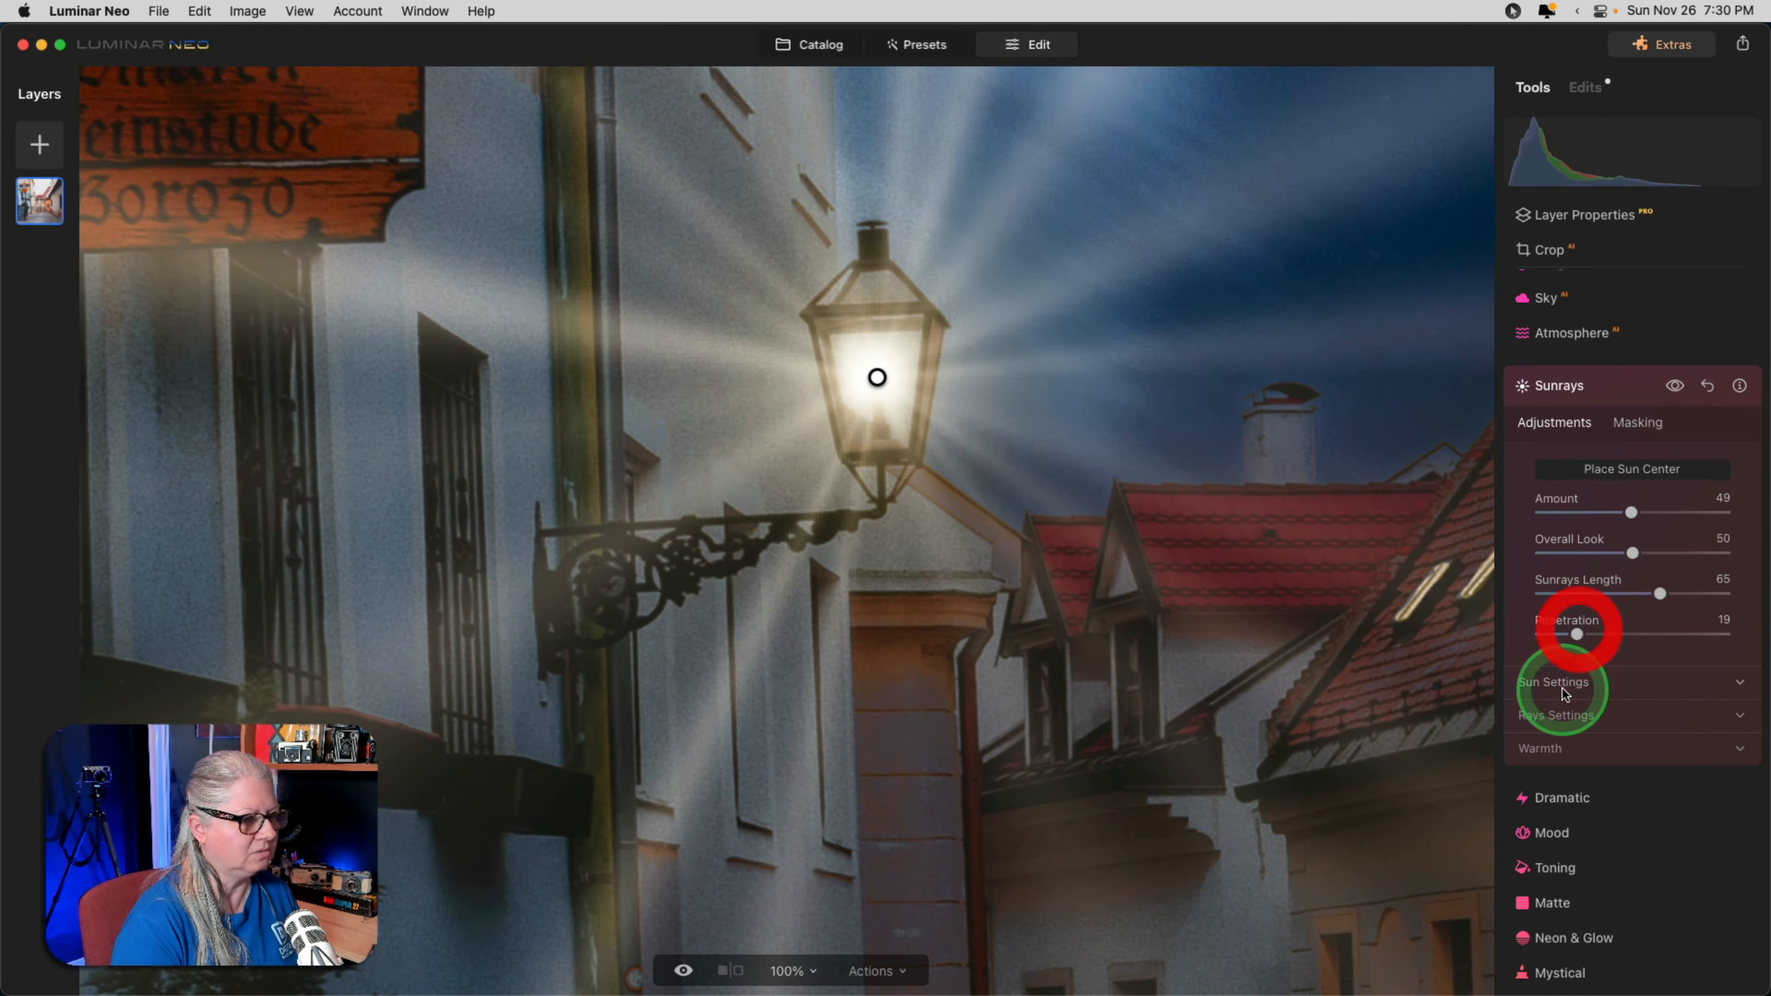
{"action": "left_click", "coordinate": [1561, 714]}
{"action": "scroll", "coordinate": [1555, 726], "scroll_direction": "down", "scroll_amount": 2}
{"action": "left_click", "coordinate": [1559, 772]}
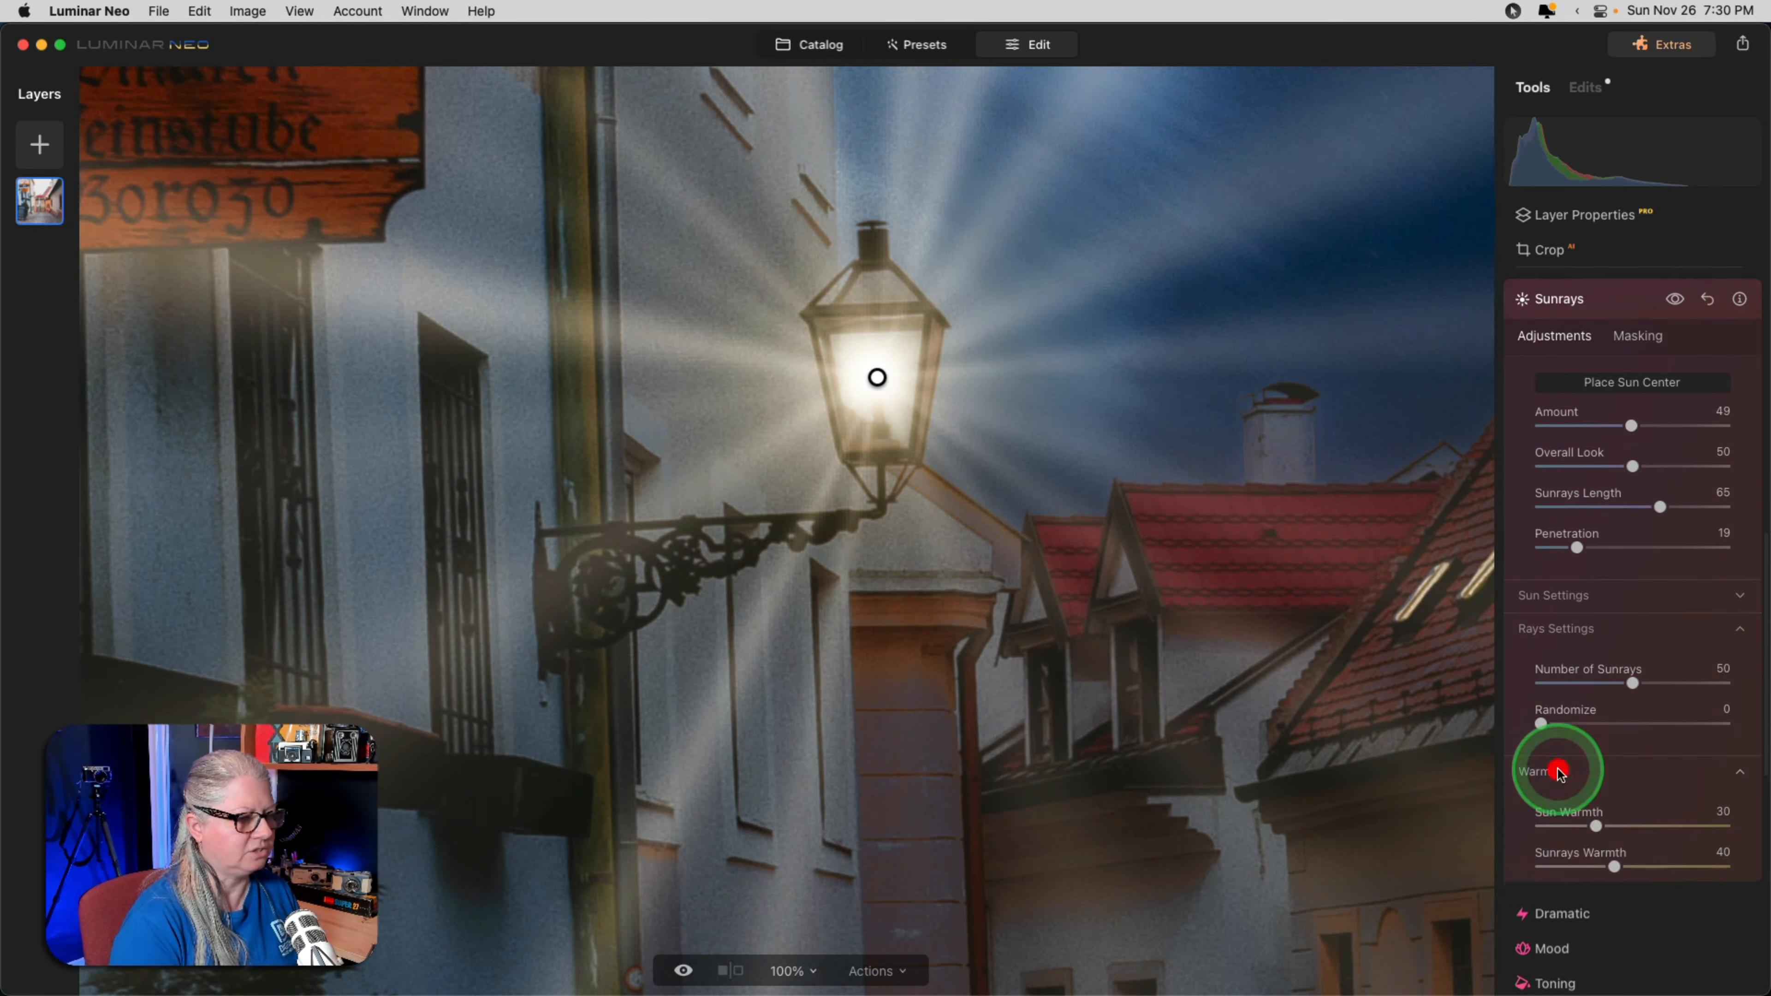
{"action": "scroll", "coordinate": [1559, 772], "scroll_direction": "down", "scroll_amount": 2}
{"action": "left_click", "coordinate": [1604, 799]}
{"action": "left_click_drag", "start_coordinate": [1618, 801], "coordinate": [1644, 800]}
{"action": "left_click_drag", "start_coordinate": [1642, 799], "coordinate": [1639, 799]}
{"action": "left_click_drag", "start_coordinate": [1597, 760], "coordinate": [1626, 759]}
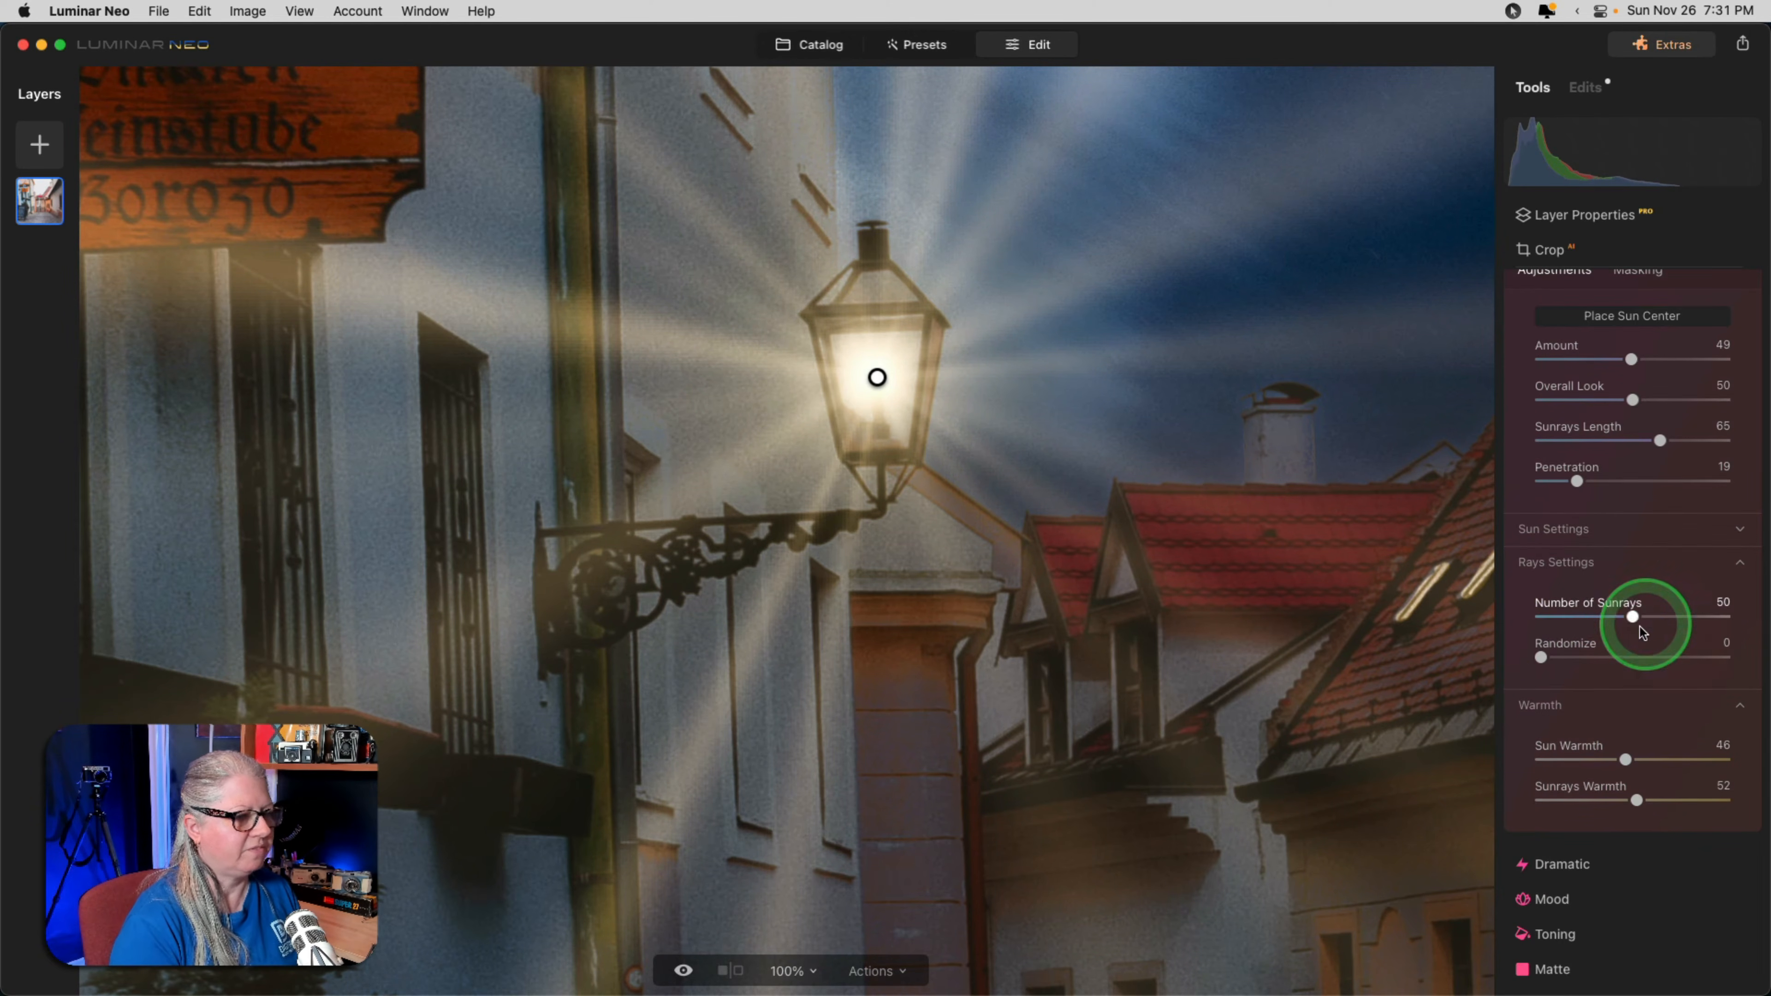
Set the Number of Sunrays to 12, with Sun Radius 17 and Sun Glow Radius 19, and check the whole photo.
{"action": "left_click_drag", "start_coordinate": [1633, 614], "coordinate": [1562, 613]}
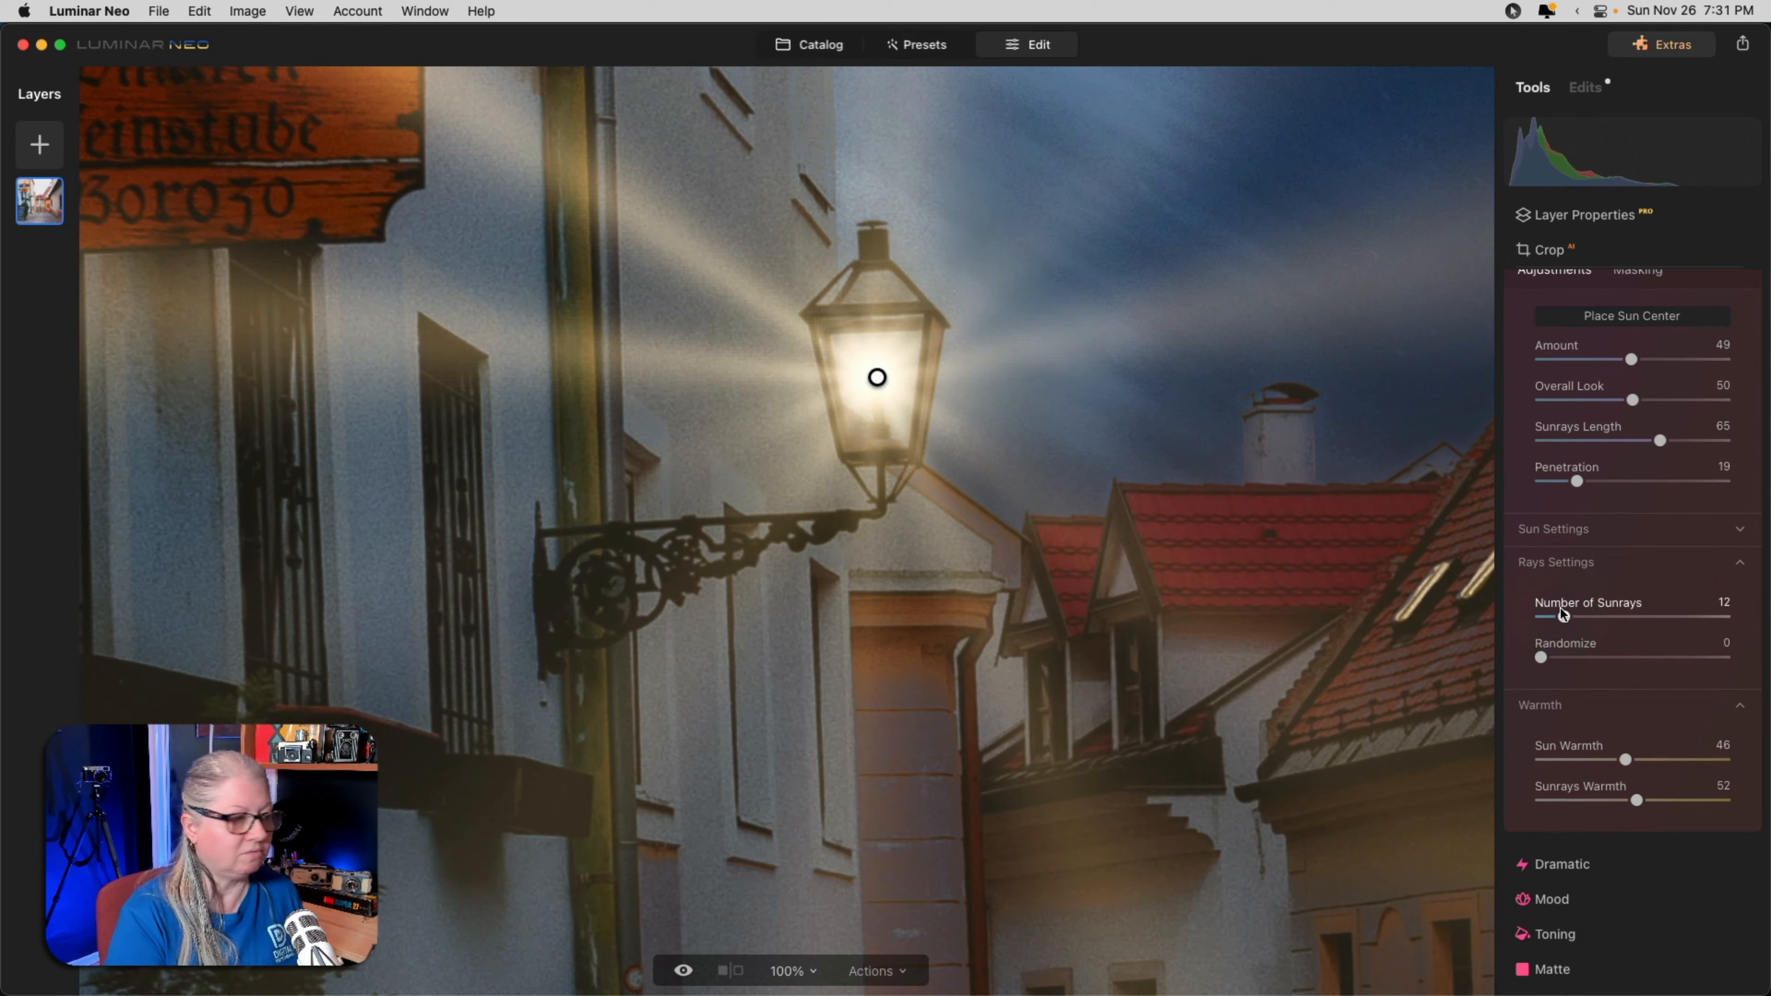
{"action": "left_click", "coordinate": [1558, 529]}
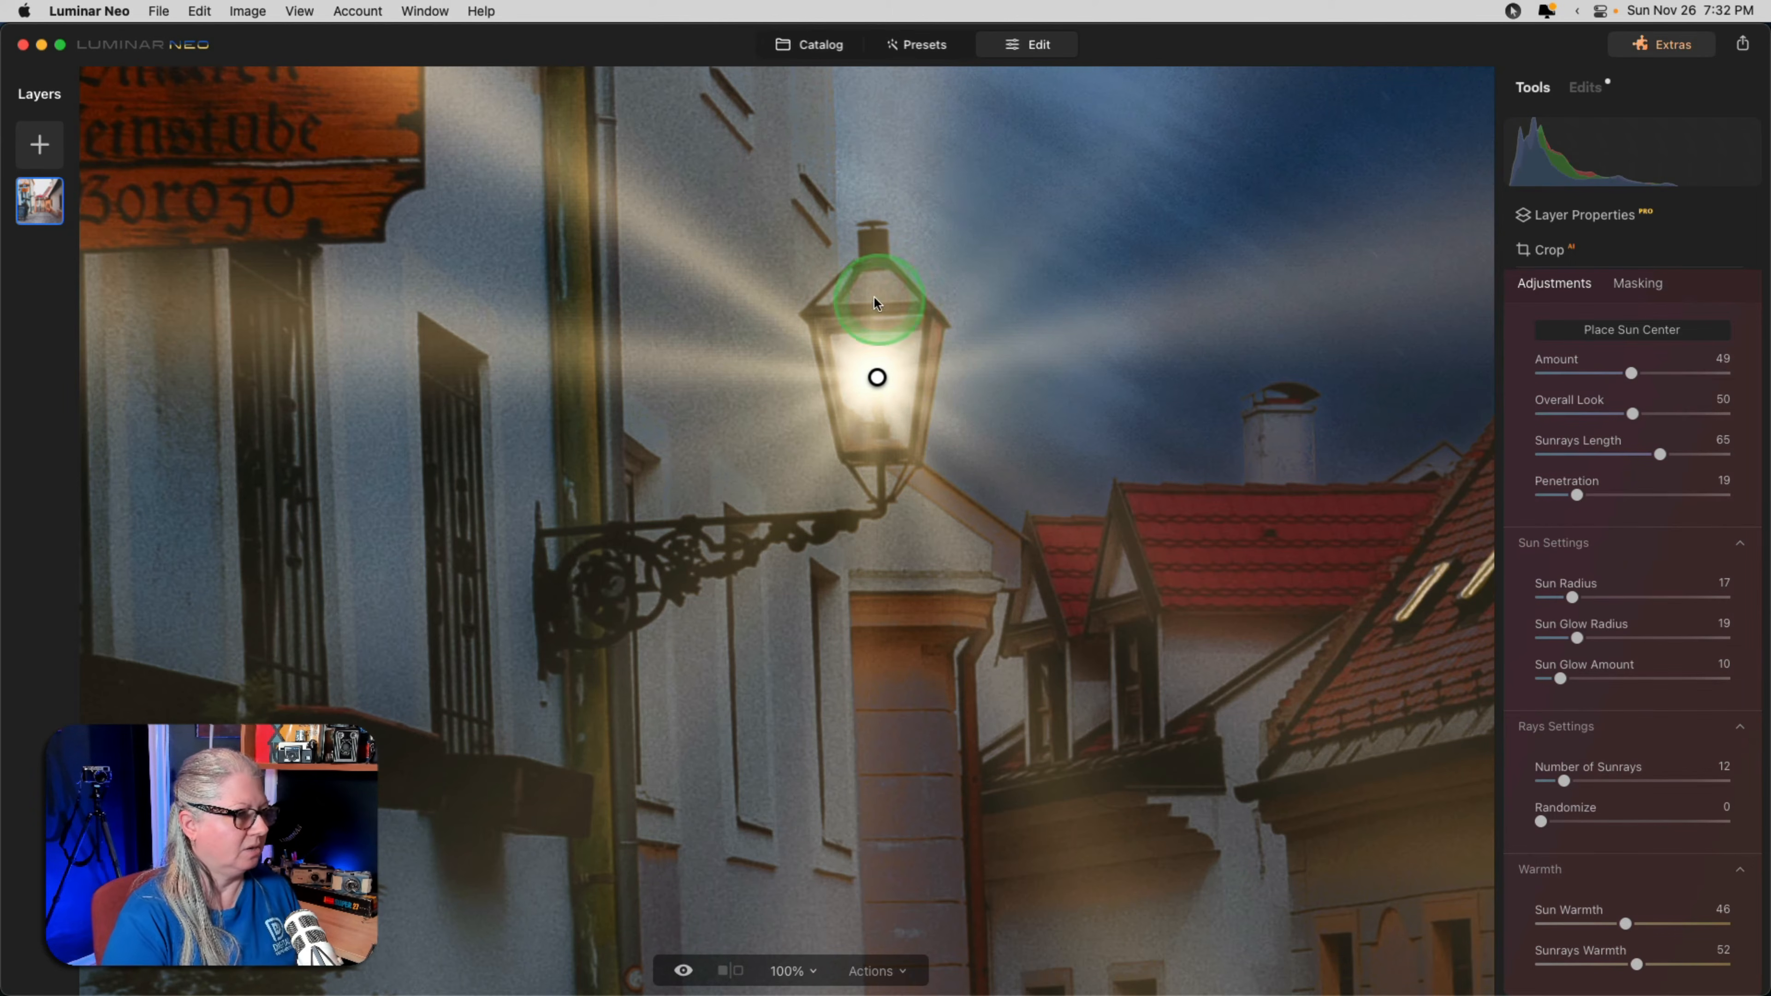
{"action": "left_click", "coordinate": [964, 433]}
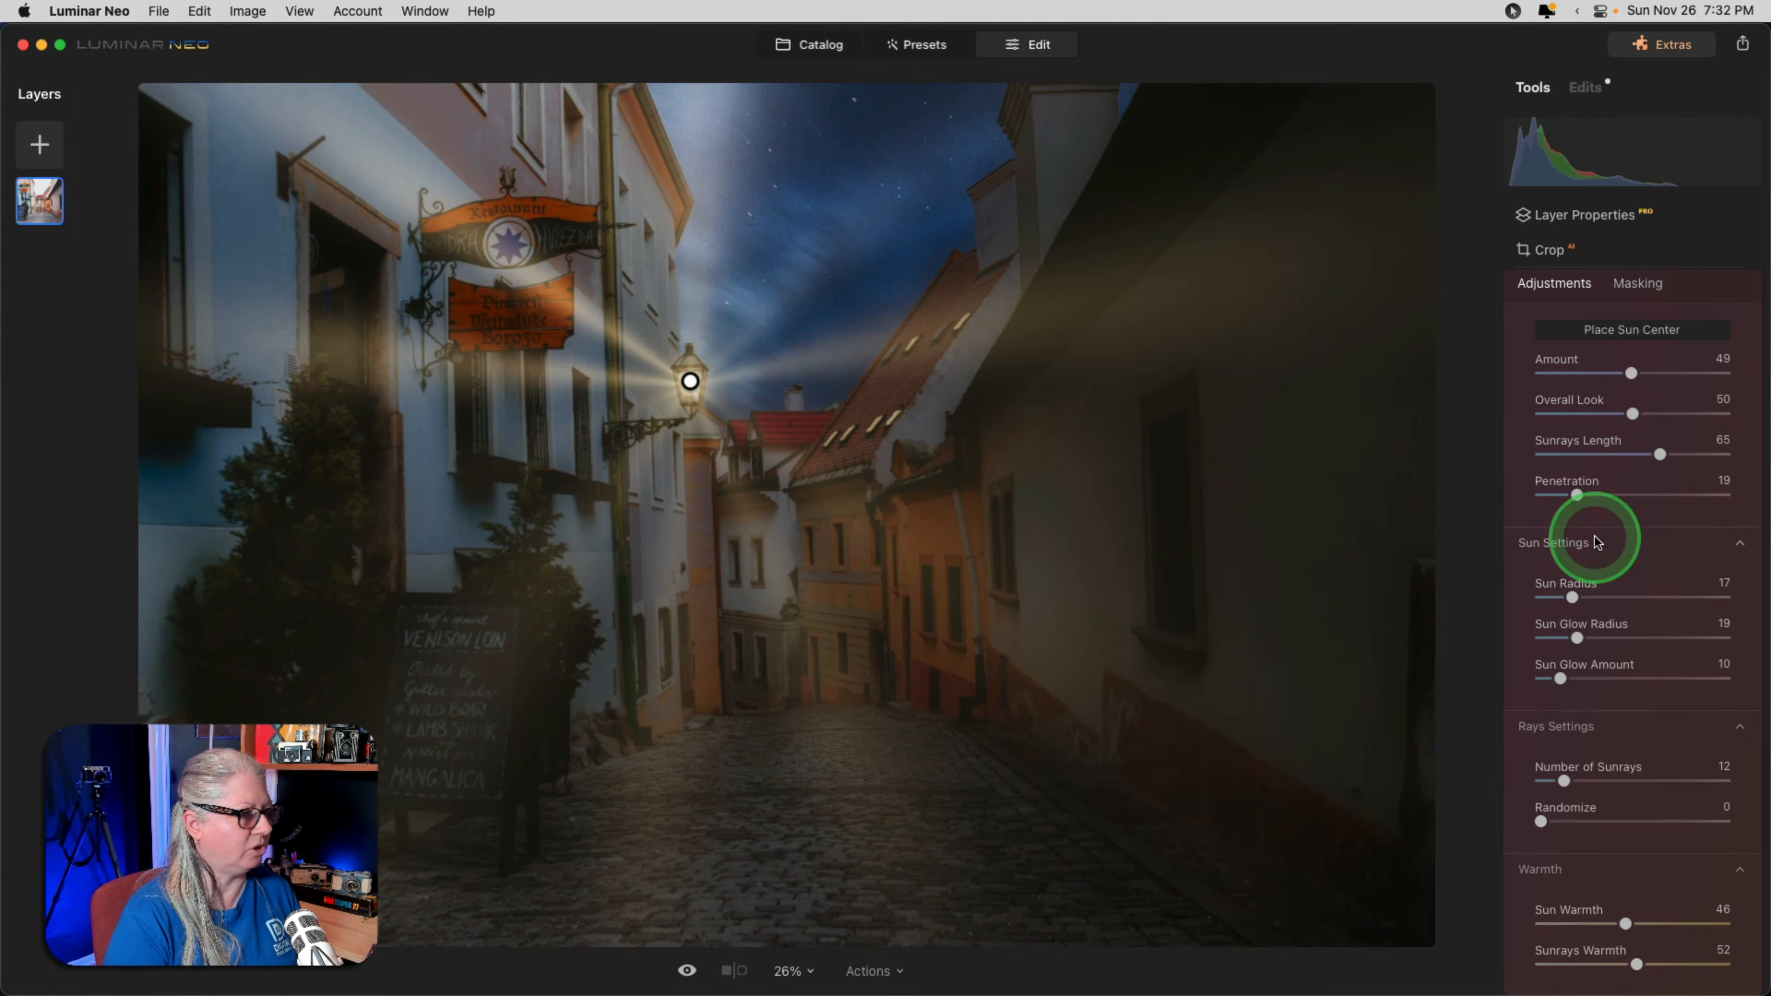
Soften the Sunrays with Amount 33, Overall Look 21, Penetration 14 and Randomize 10, and hide the sun center marker.
{"action": "left_click_drag", "start_coordinate": [1578, 495], "coordinate": [1566, 494]}
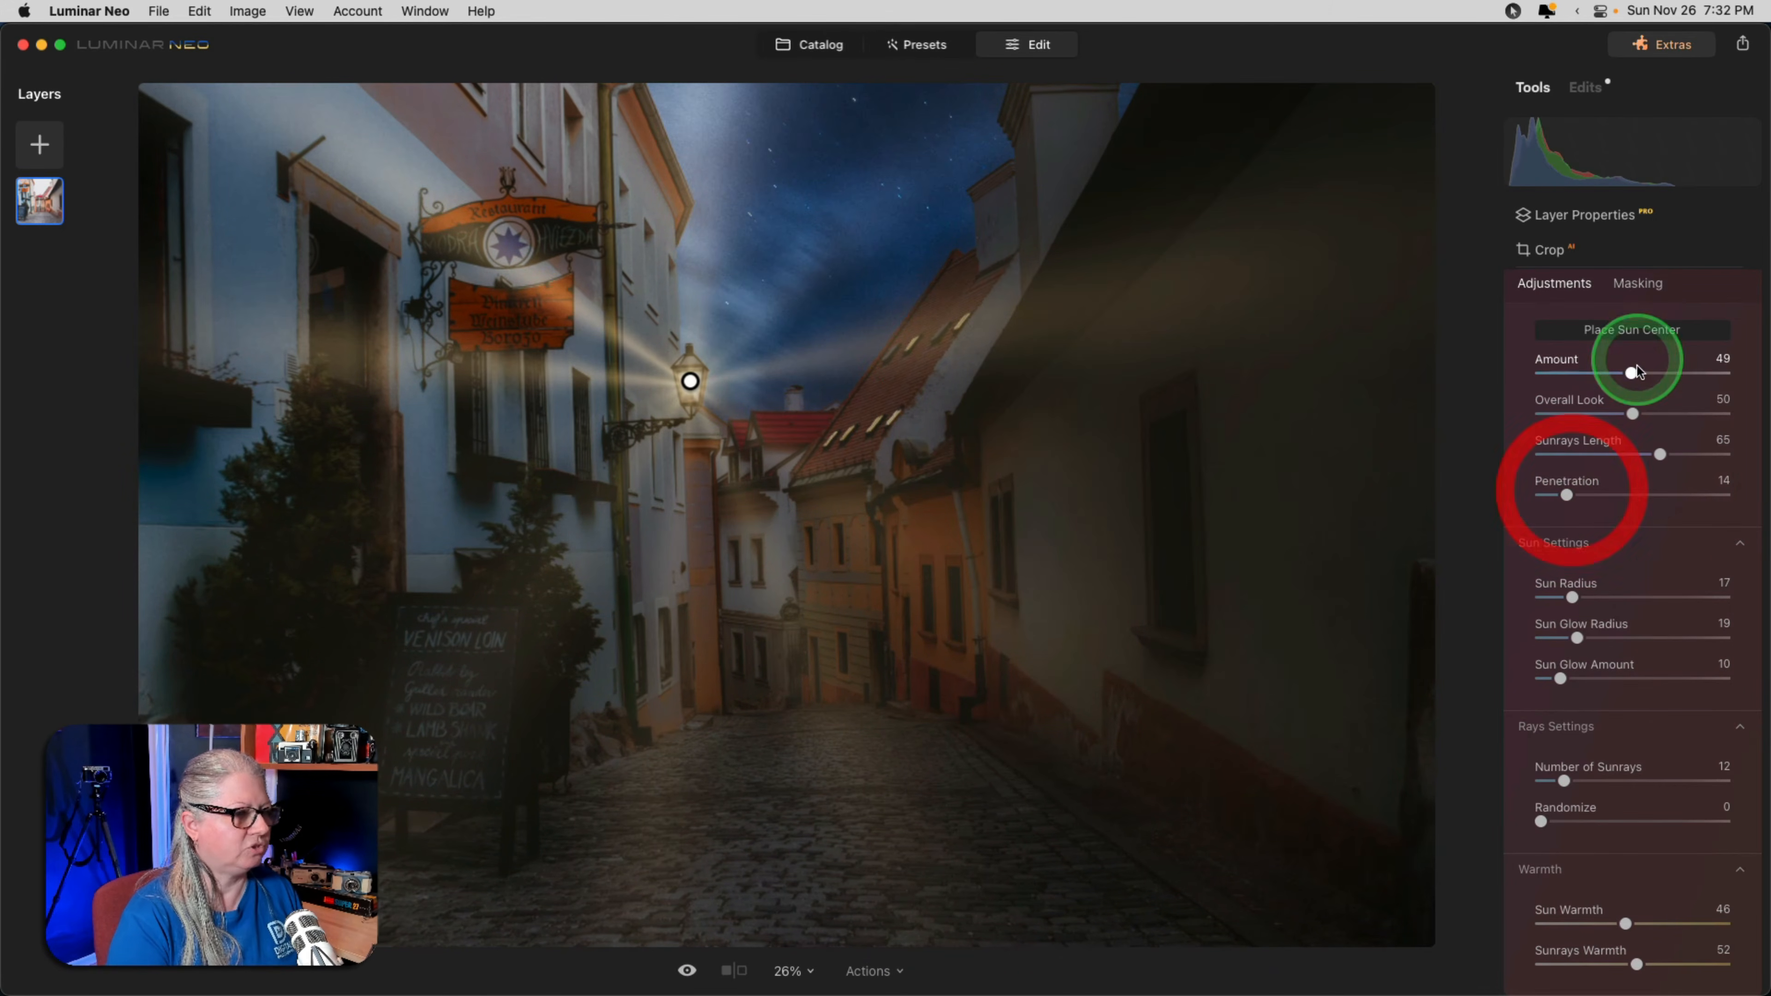
{"action": "left_click_drag", "start_coordinate": [1632, 373], "coordinate": [1576, 371]}
{"action": "left_click_drag", "start_coordinate": [1541, 821], "coordinate": [1562, 821]}
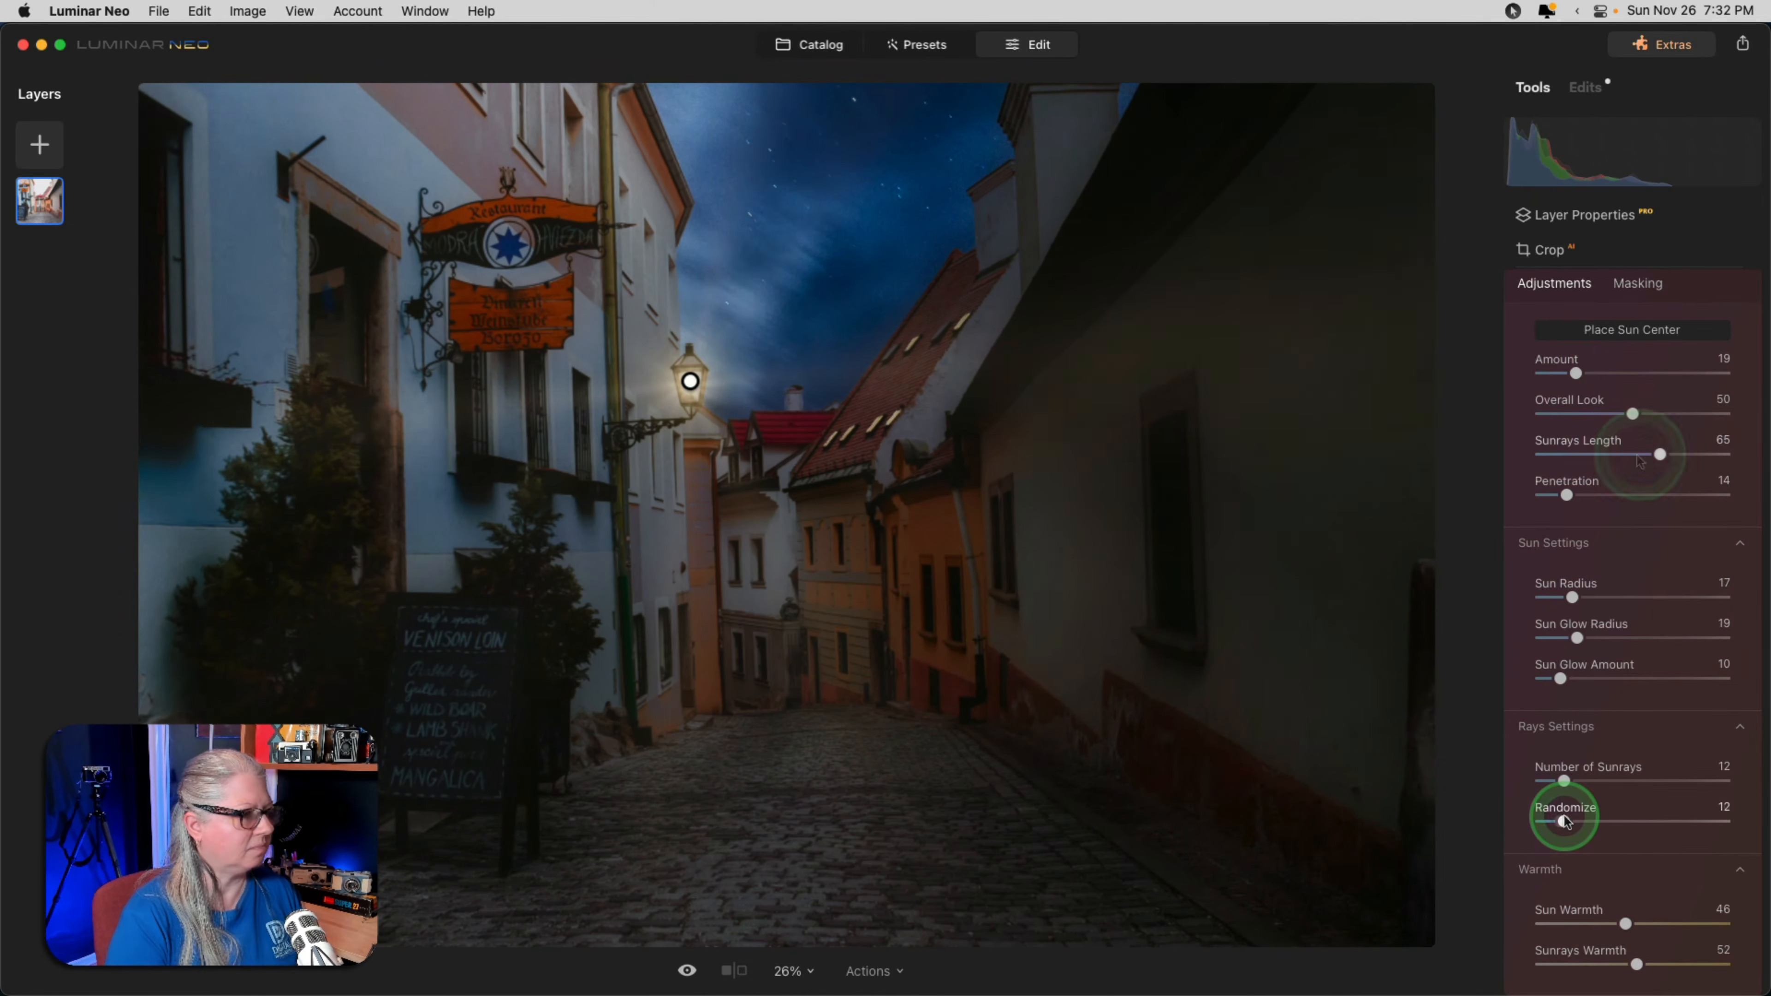
{"action": "left_click_drag", "start_coordinate": [1633, 414], "coordinate": [1634, 415]}
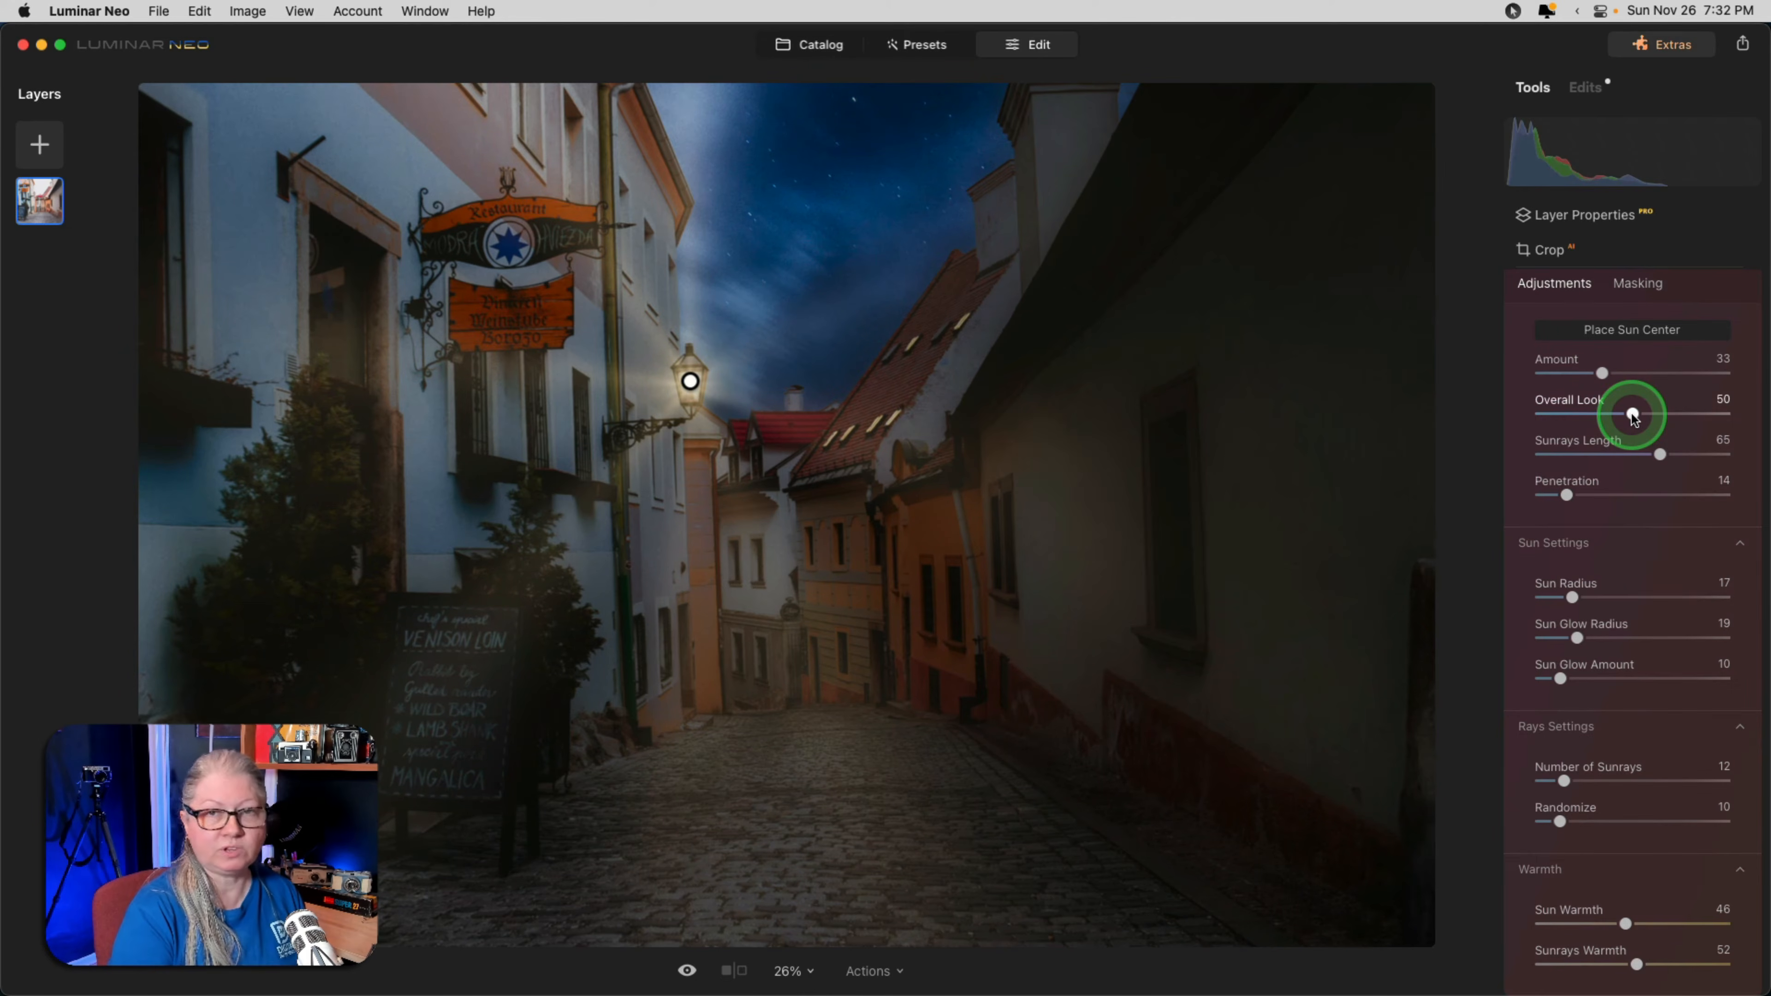
{"action": "left_click_drag", "start_coordinate": [1634, 414], "coordinate": [1745, 416]}
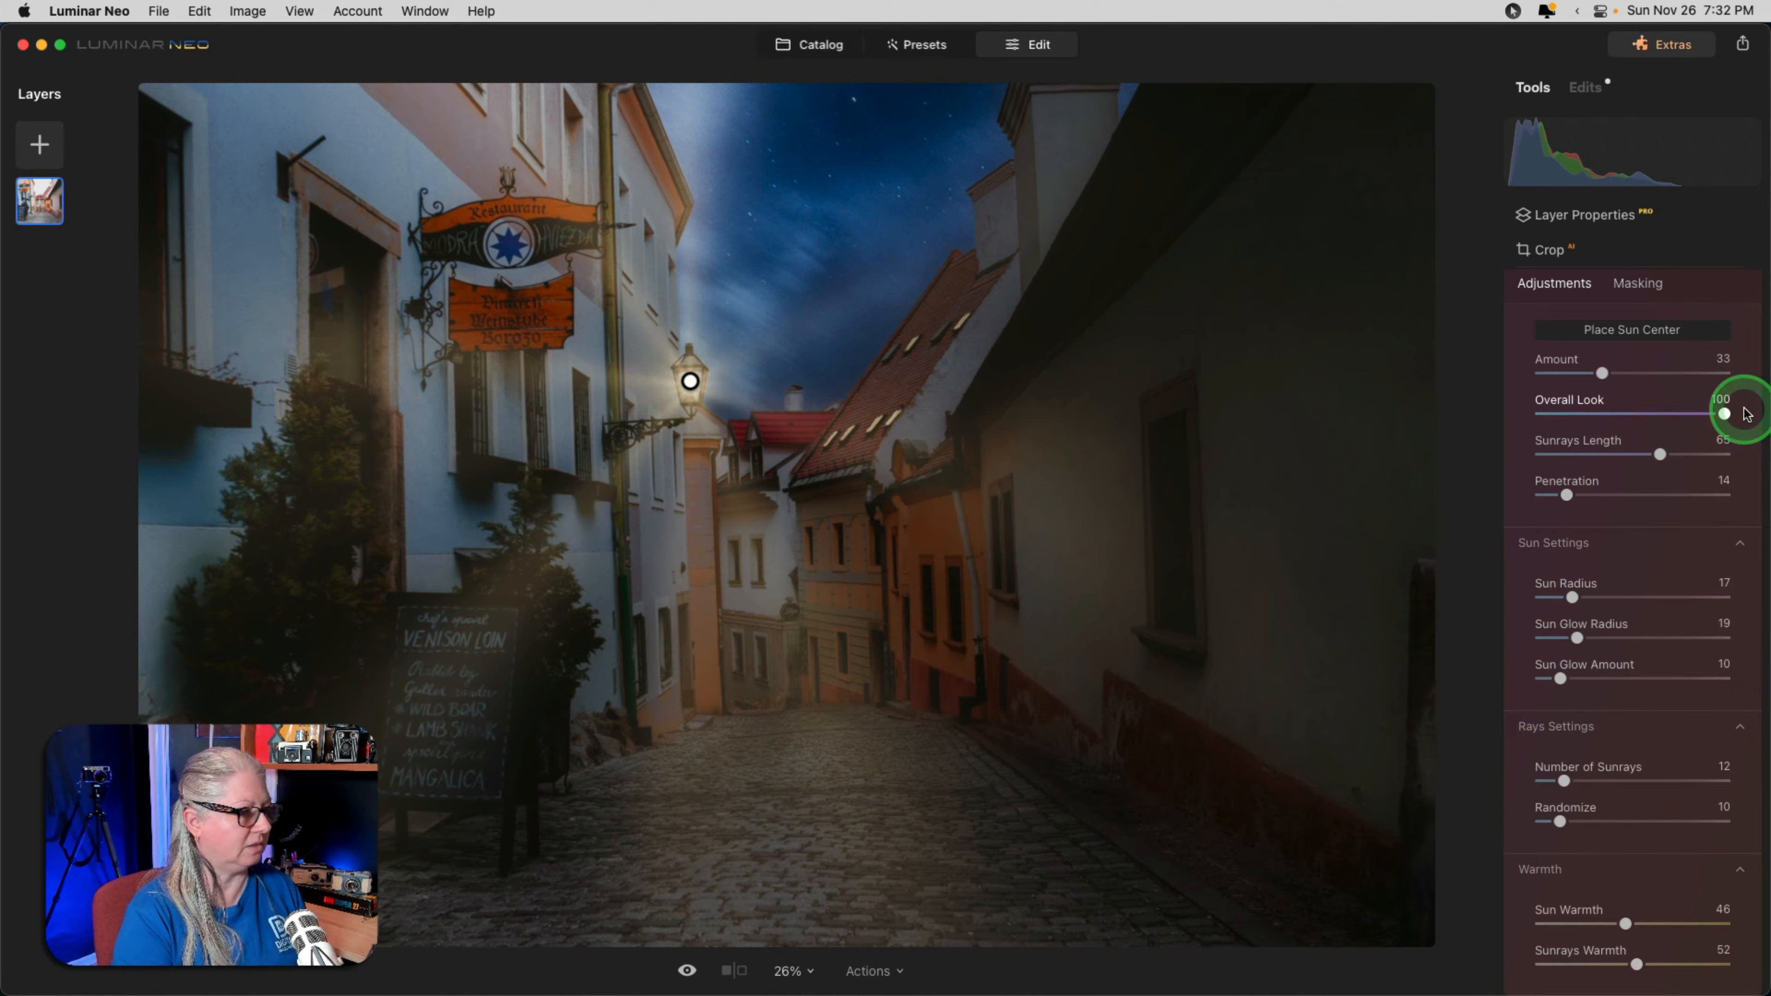
{"action": "left_click_drag", "start_coordinate": [1746, 413], "coordinate": [1581, 411]}
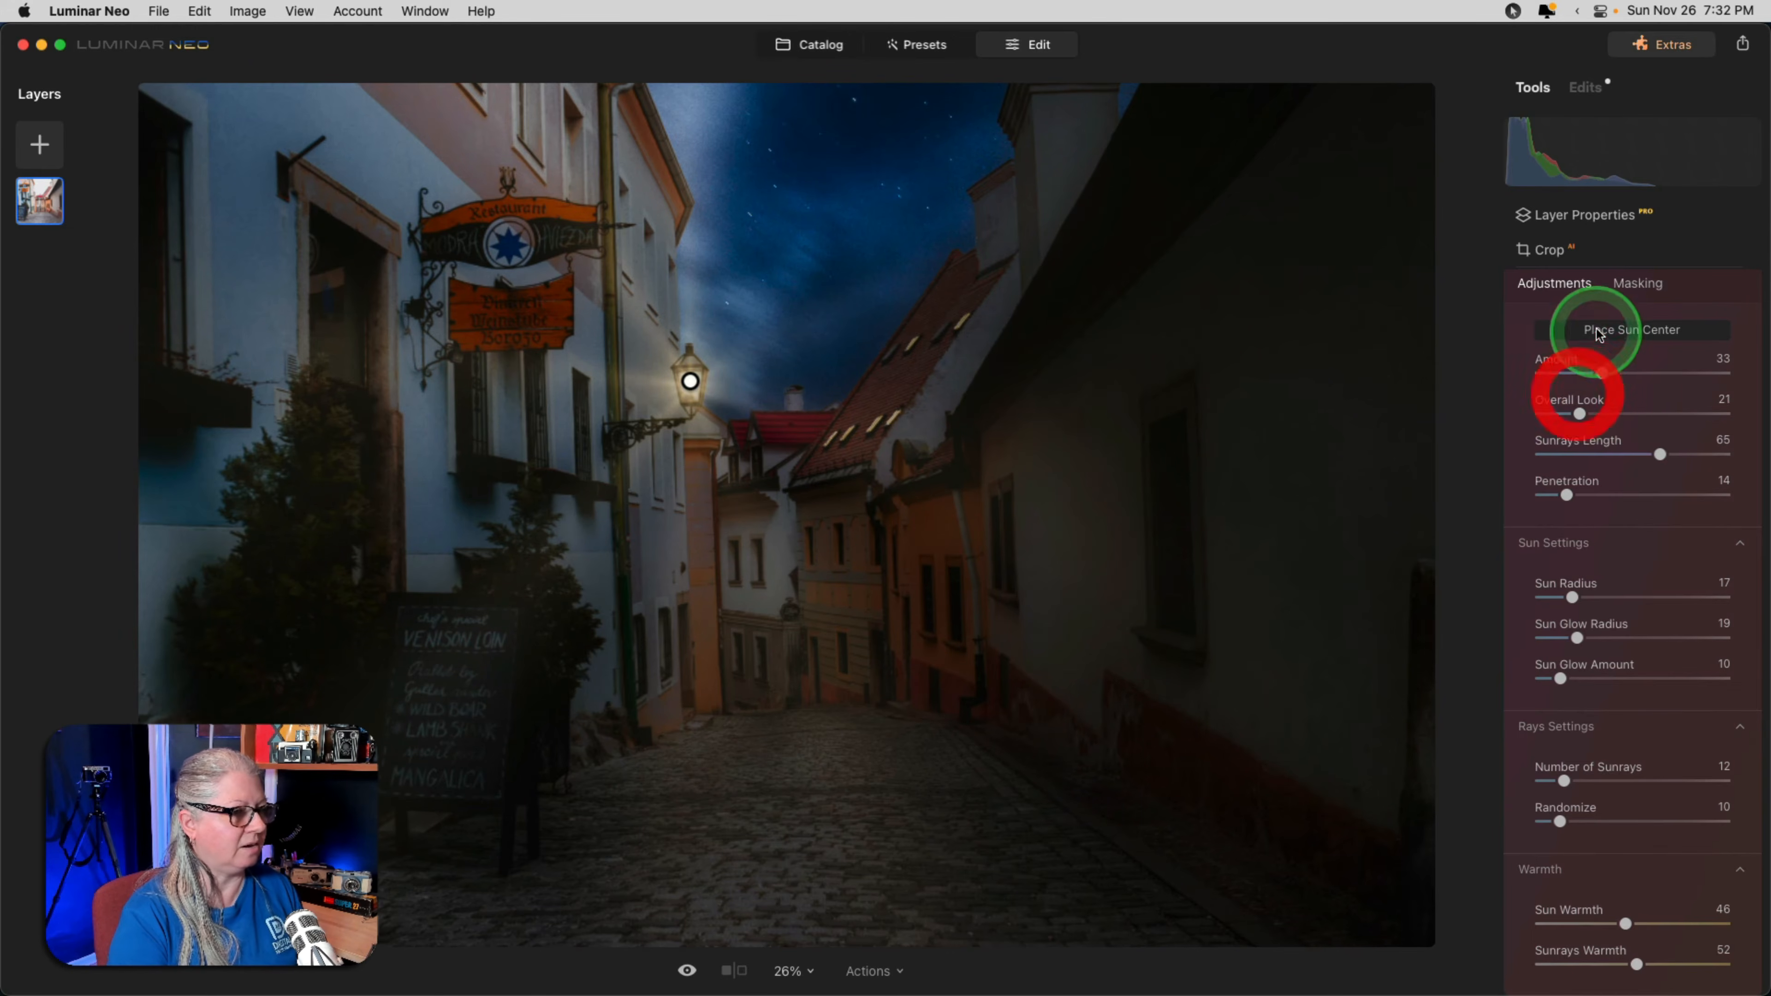
{"action": "left_click", "coordinate": [1604, 330]}
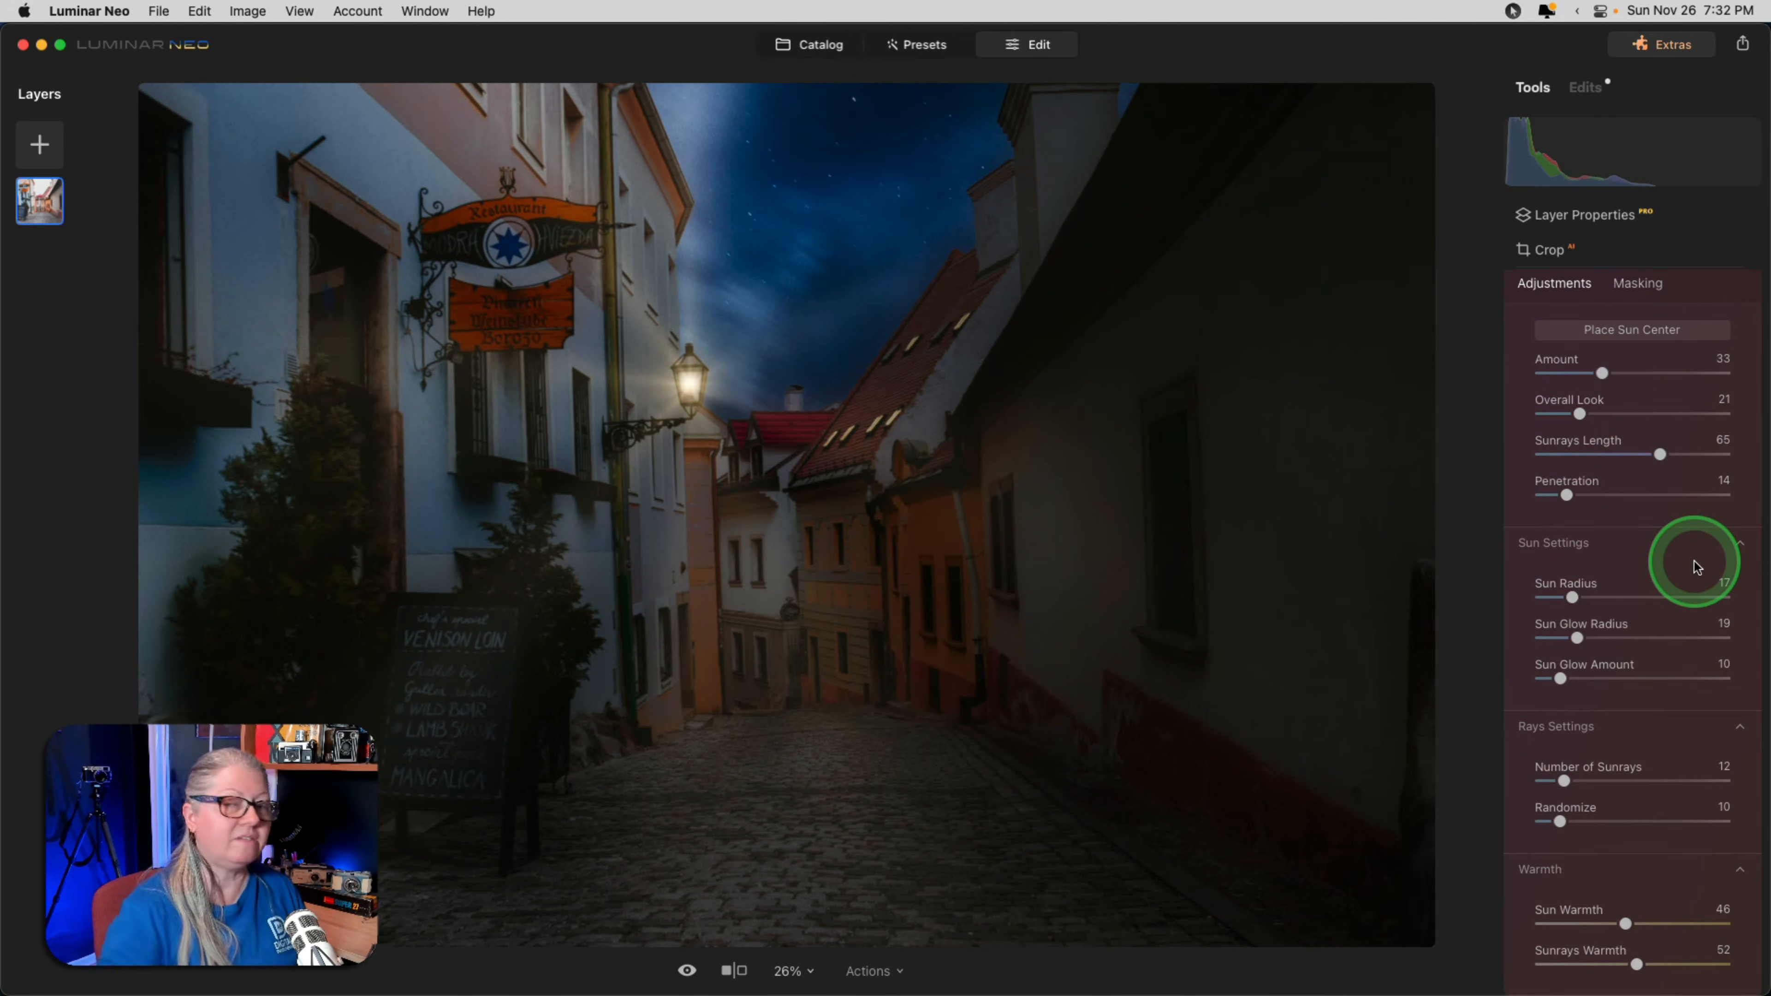
Finish the Sunrays with Sunrays Length 12, Amount 28, Overall Look 28, Penetration 13 and Number of Sunrays 11, and close the tool.
{"action": "left_click_drag", "start_coordinate": [1660, 454], "coordinate": [1595, 364]}
{"action": "left_click_drag", "start_coordinate": [1579, 455], "coordinate": [1566, 454]}
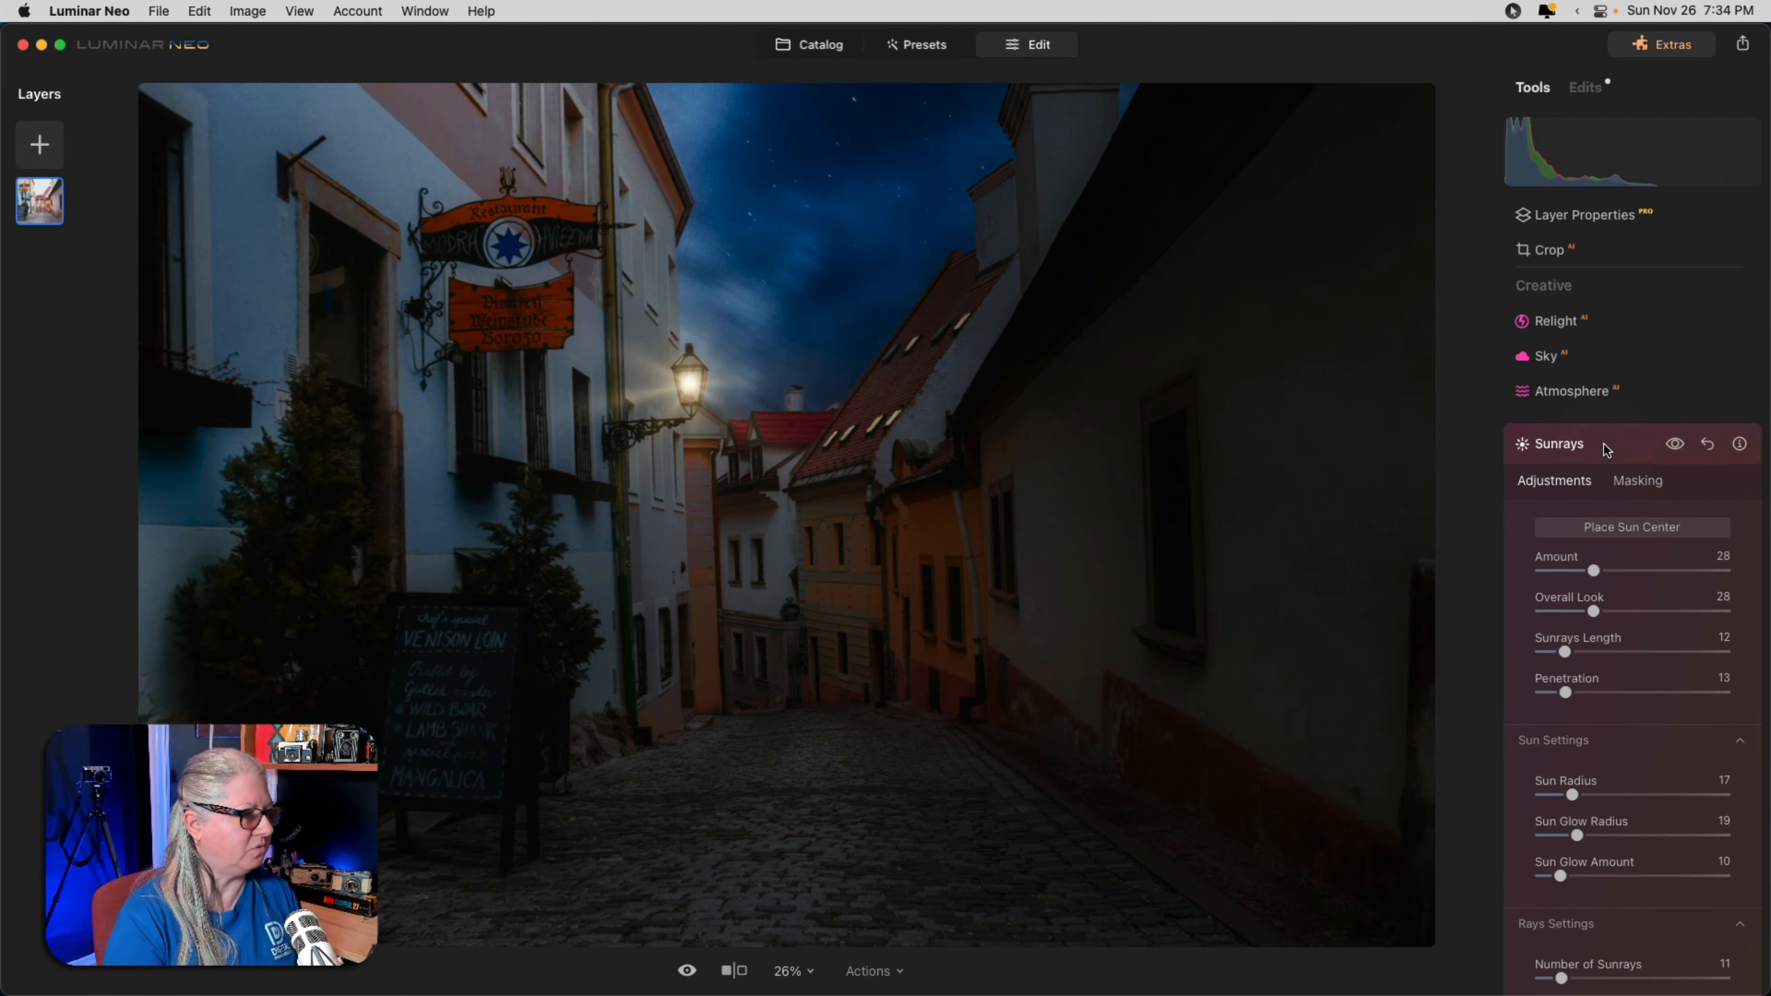
{"action": "left_click", "coordinate": [1607, 446]}
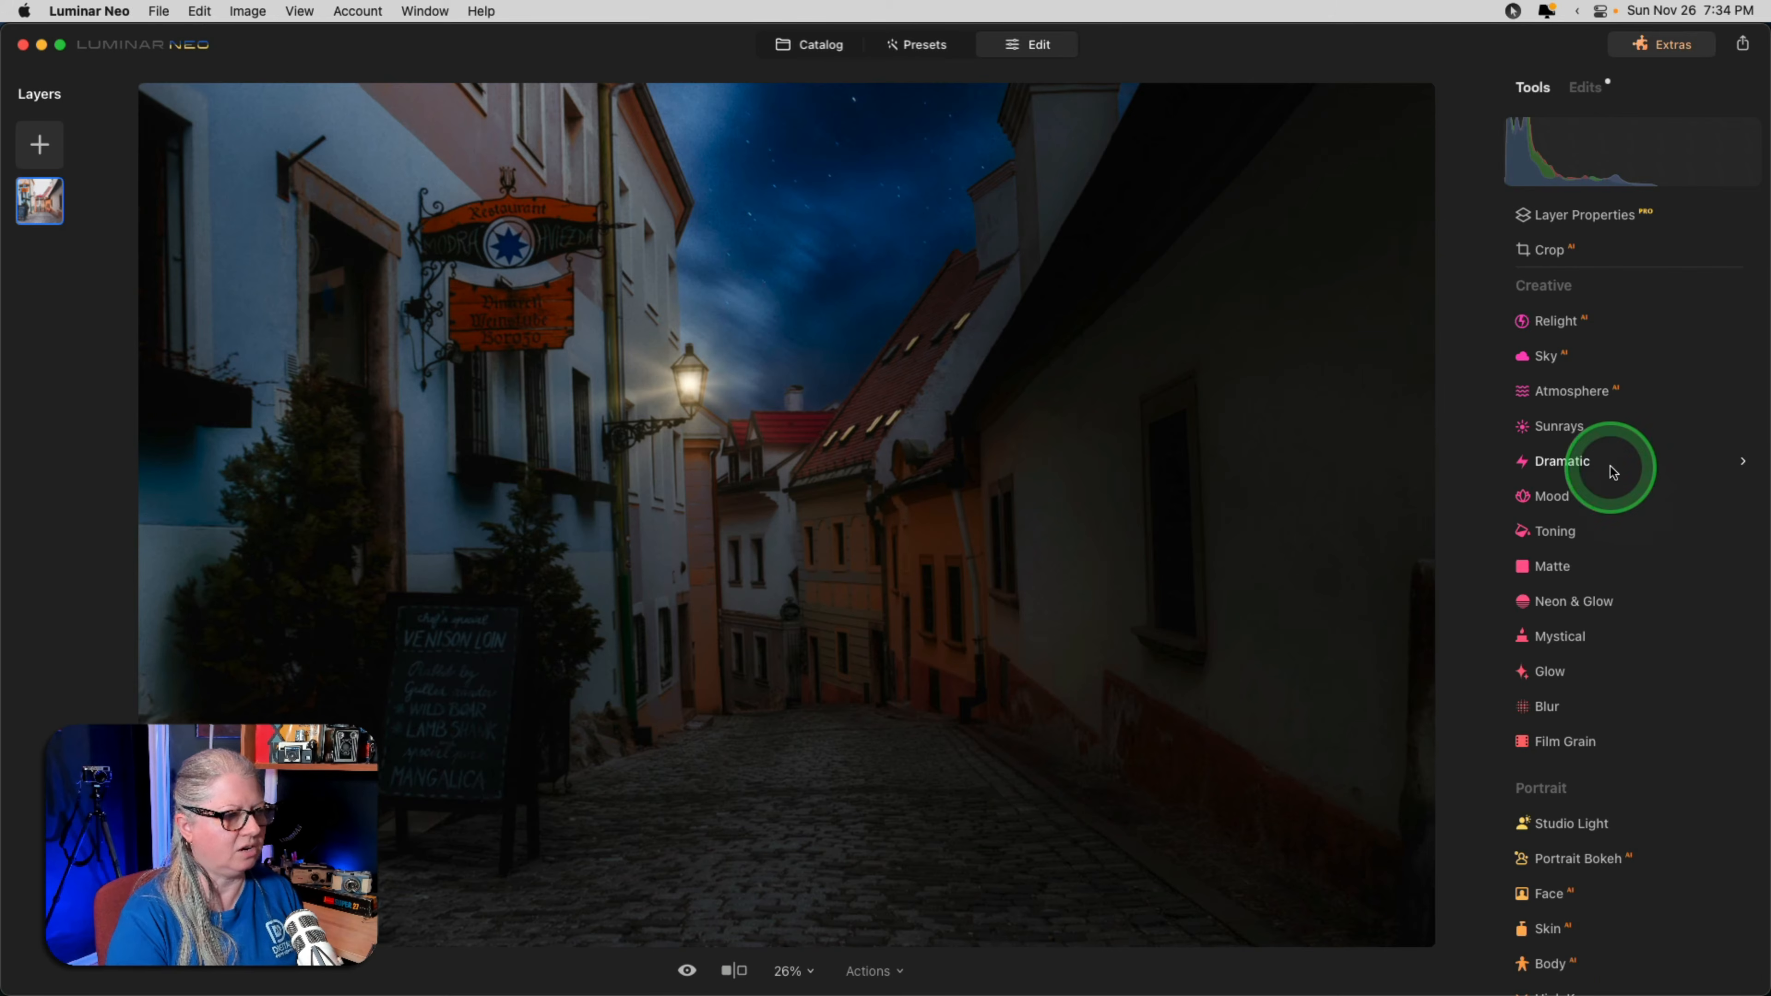
Reduce the photo's HSL saturation in the Color tool to -15 for Blue and -5 for Cyan.
{"action": "scroll", "coordinate": [1611, 466], "scroll_direction": "up", "scroll_amount": 5}
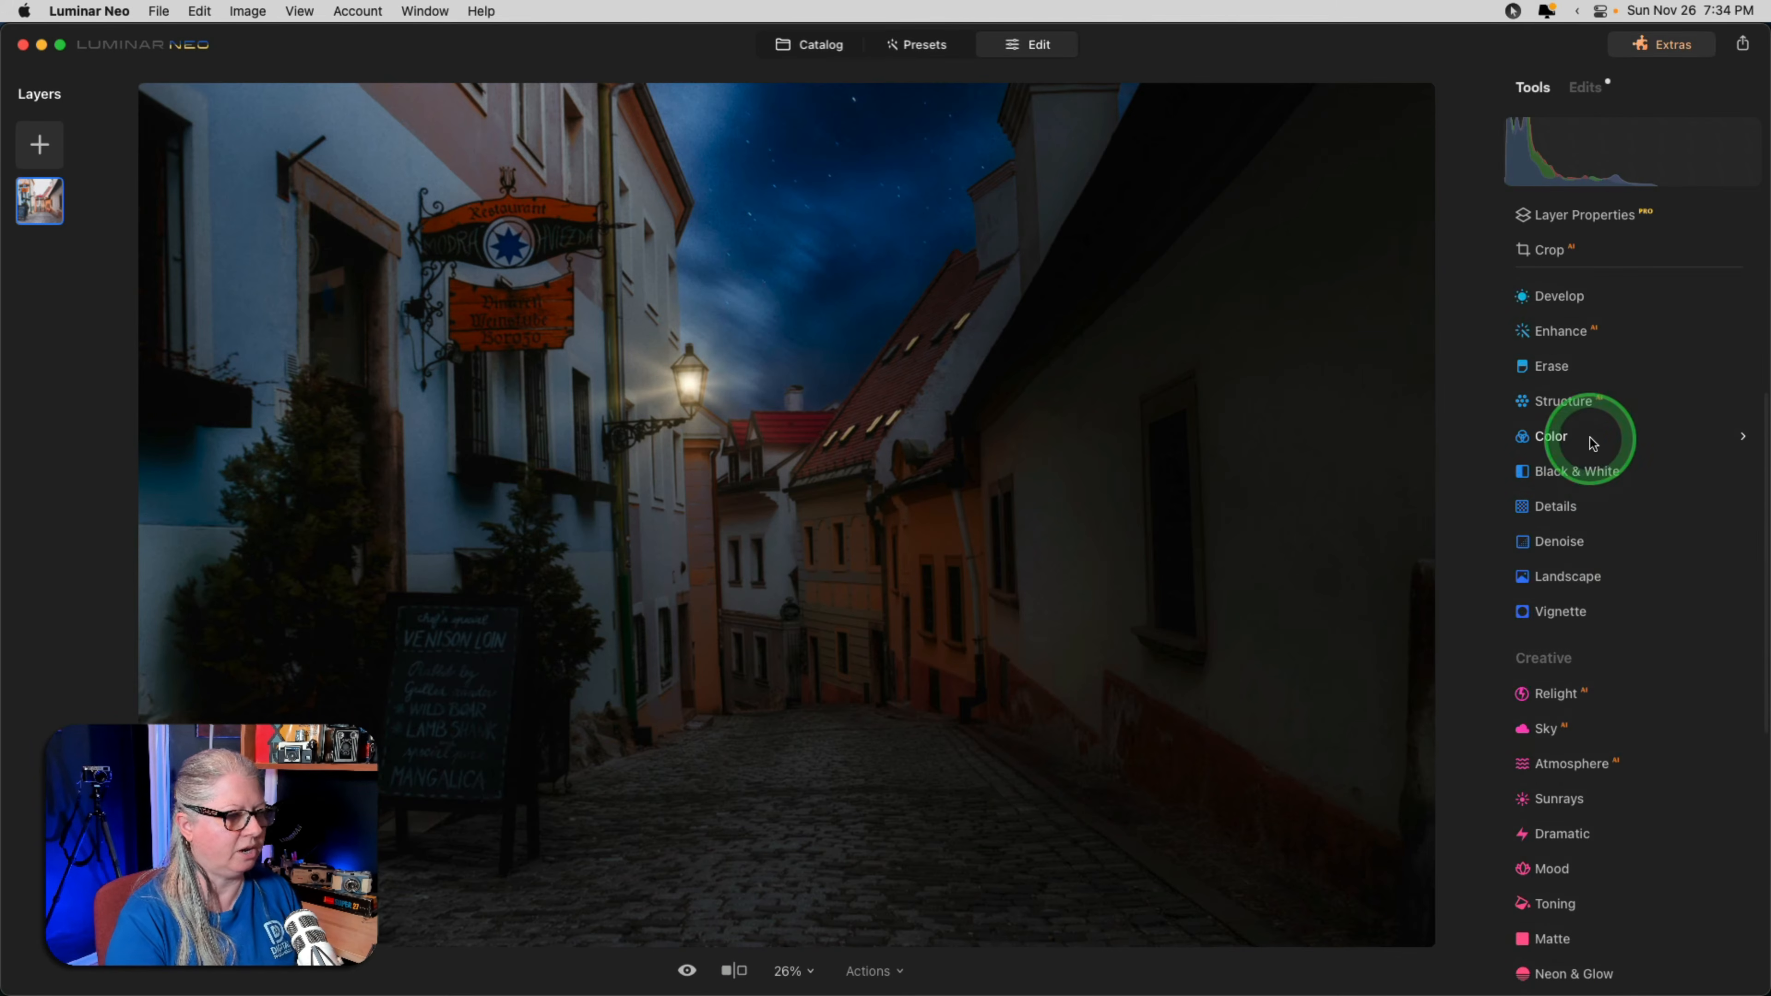
{"action": "left_click", "coordinate": [1582, 436]}
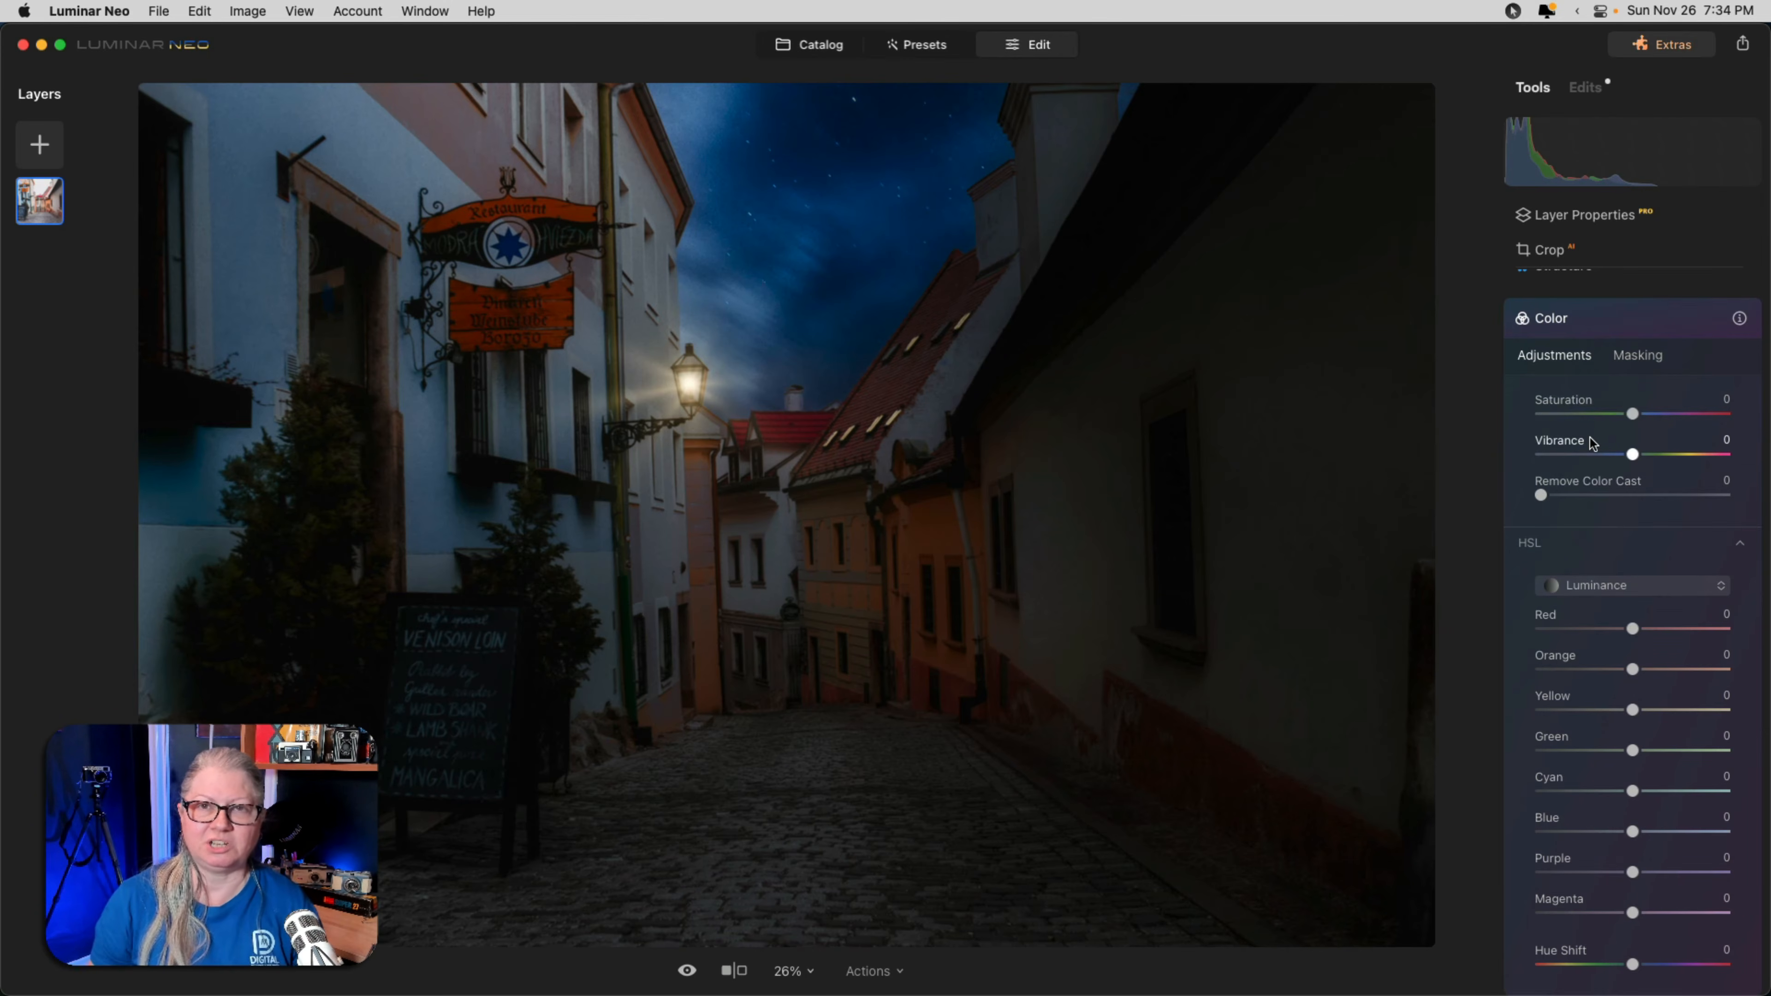
{"action": "left_click", "coordinate": [1587, 585]}
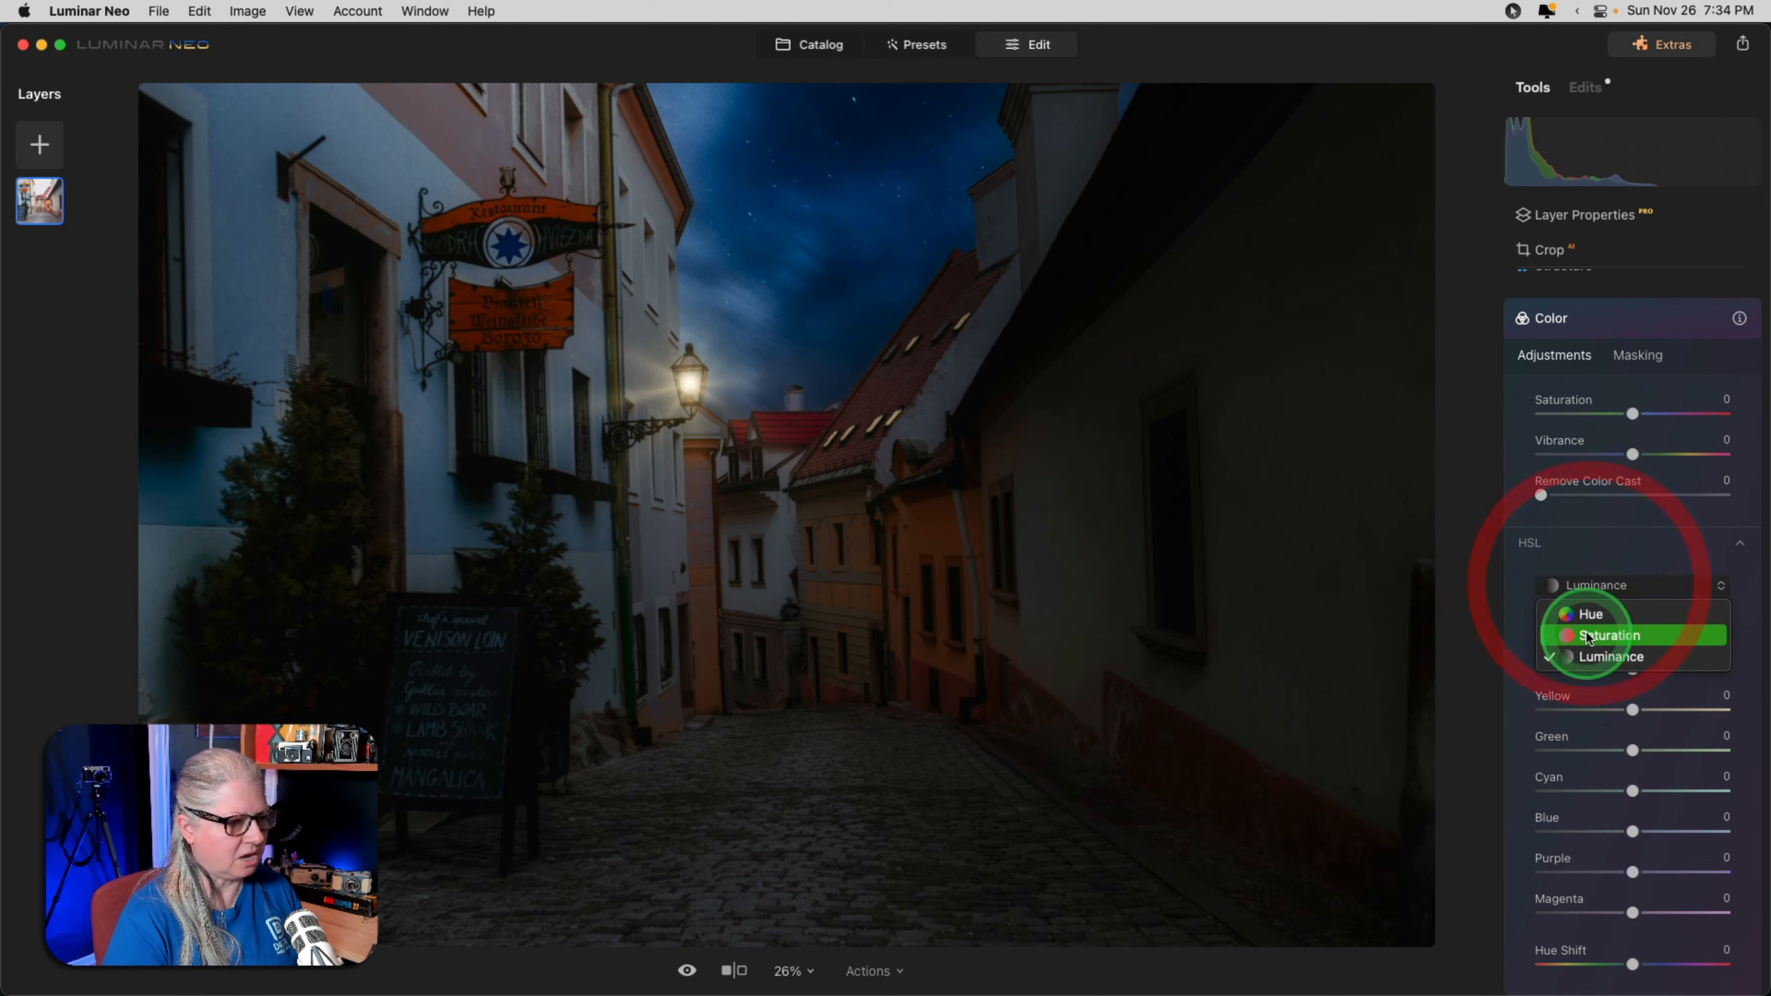
{"action": "left_click", "coordinate": [1588, 637]}
{"action": "left_click_drag", "start_coordinate": [1632, 831], "coordinate": [1633, 792]}
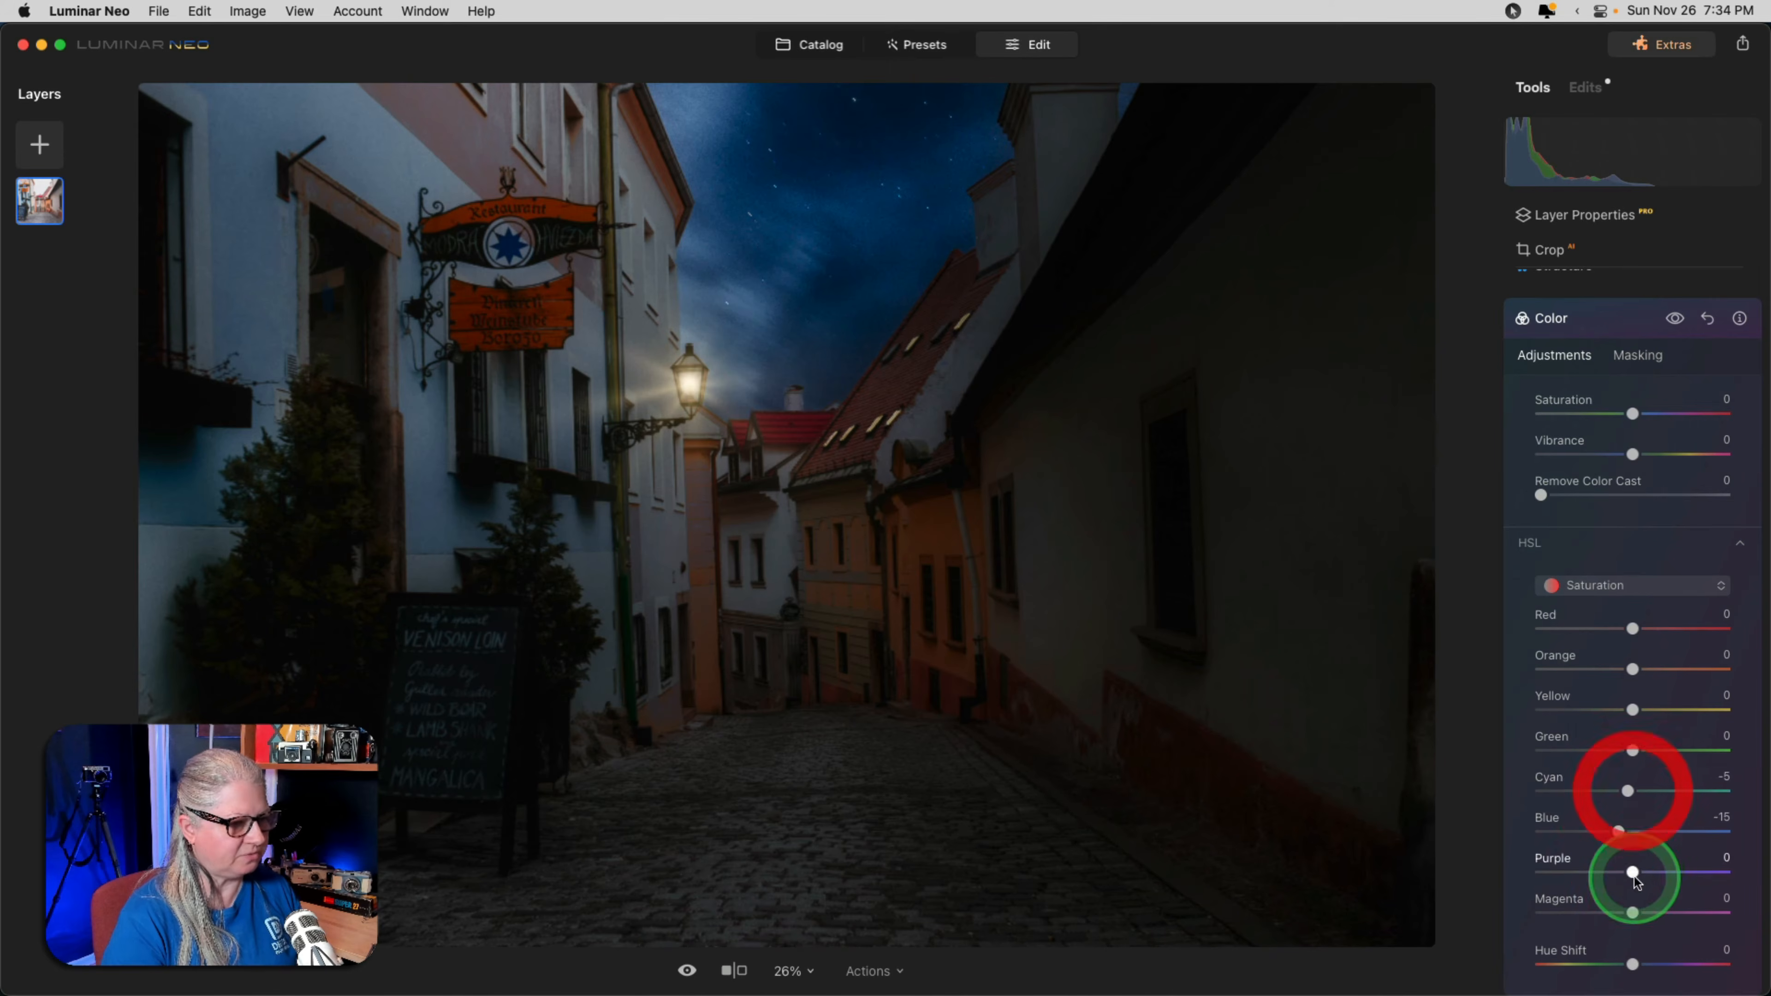
Switch the Color tool's HSL adjustments to Luminance and set Blue to -12.
{"action": "left_click", "coordinate": [1590, 610]}
{"action": "left_click", "coordinate": [1593, 653]}
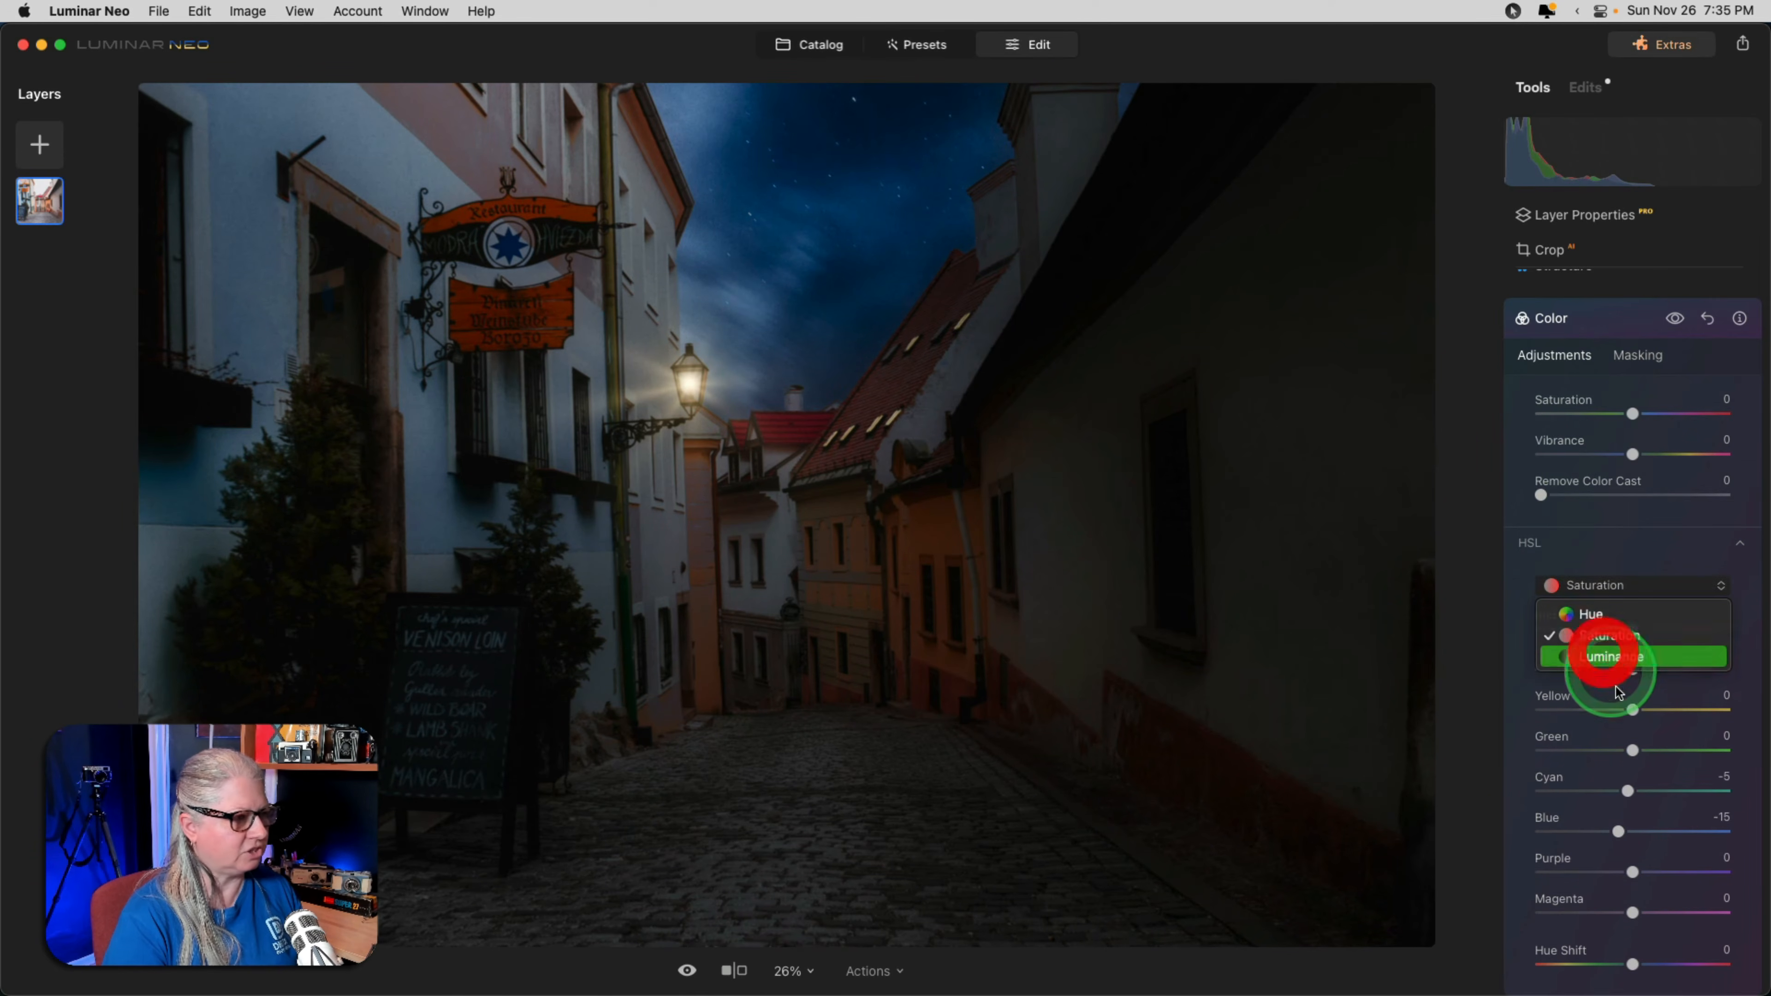
{"action": "left_click_drag", "start_coordinate": [1660, 813], "coordinate": [1621, 832]}
Set the HSL luminance to -13 for Orange, 17 for Red and 11 for Yellow, and close the Color tool.
{"action": "left_click", "coordinate": [1633, 668]}
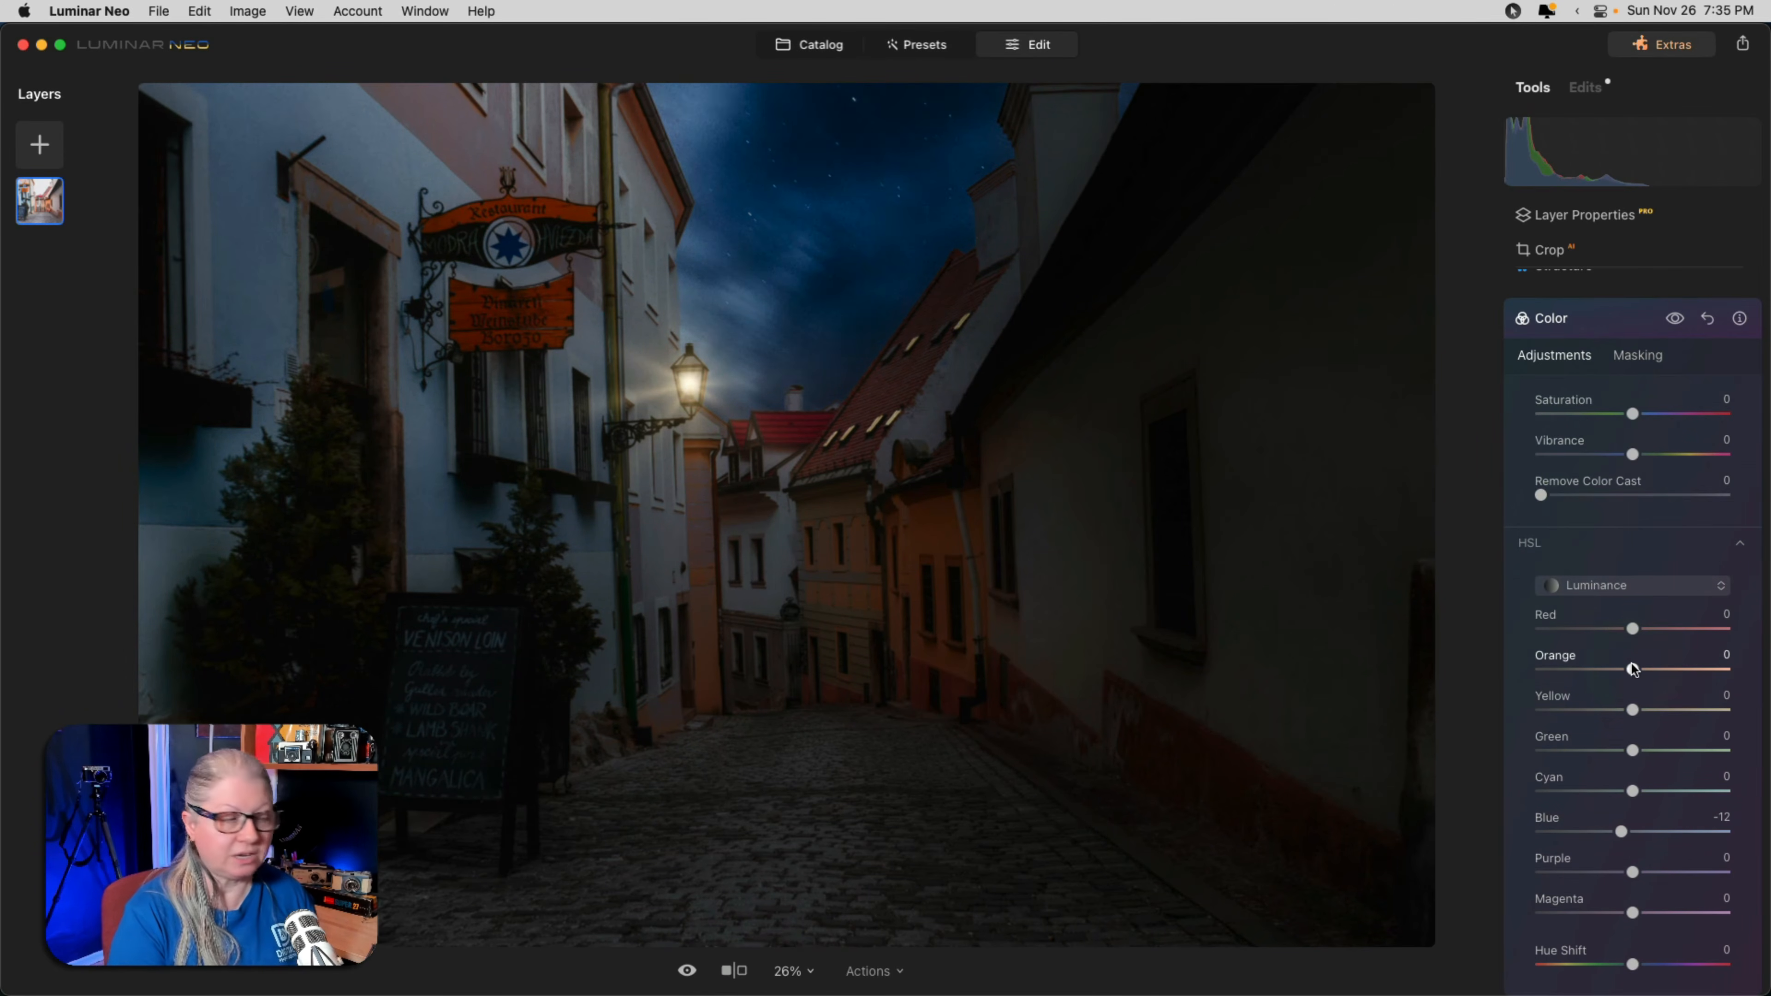
{"action": "mouse_move", "coordinate": [1634, 669]}
{"action": "left_mouse_down"}
{"action": "mouse_move", "coordinate": [1668, 666]}
{"action": "mouse_move", "coordinate": [1559, 660]}
{"action": "mouse_move", "coordinate": [1691, 653]}
{"action": "mouse_move", "coordinate": [1591, 654]}
{"action": "mouse_move", "coordinate": [1641, 656]}
{"action": "mouse_move", "coordinate": [1620, 656]}
{"action": "left_mouse_up"}
{"action": "left_click_drag", "start_coordinate": [1616, 629], "coordinate": [1649, 628]}
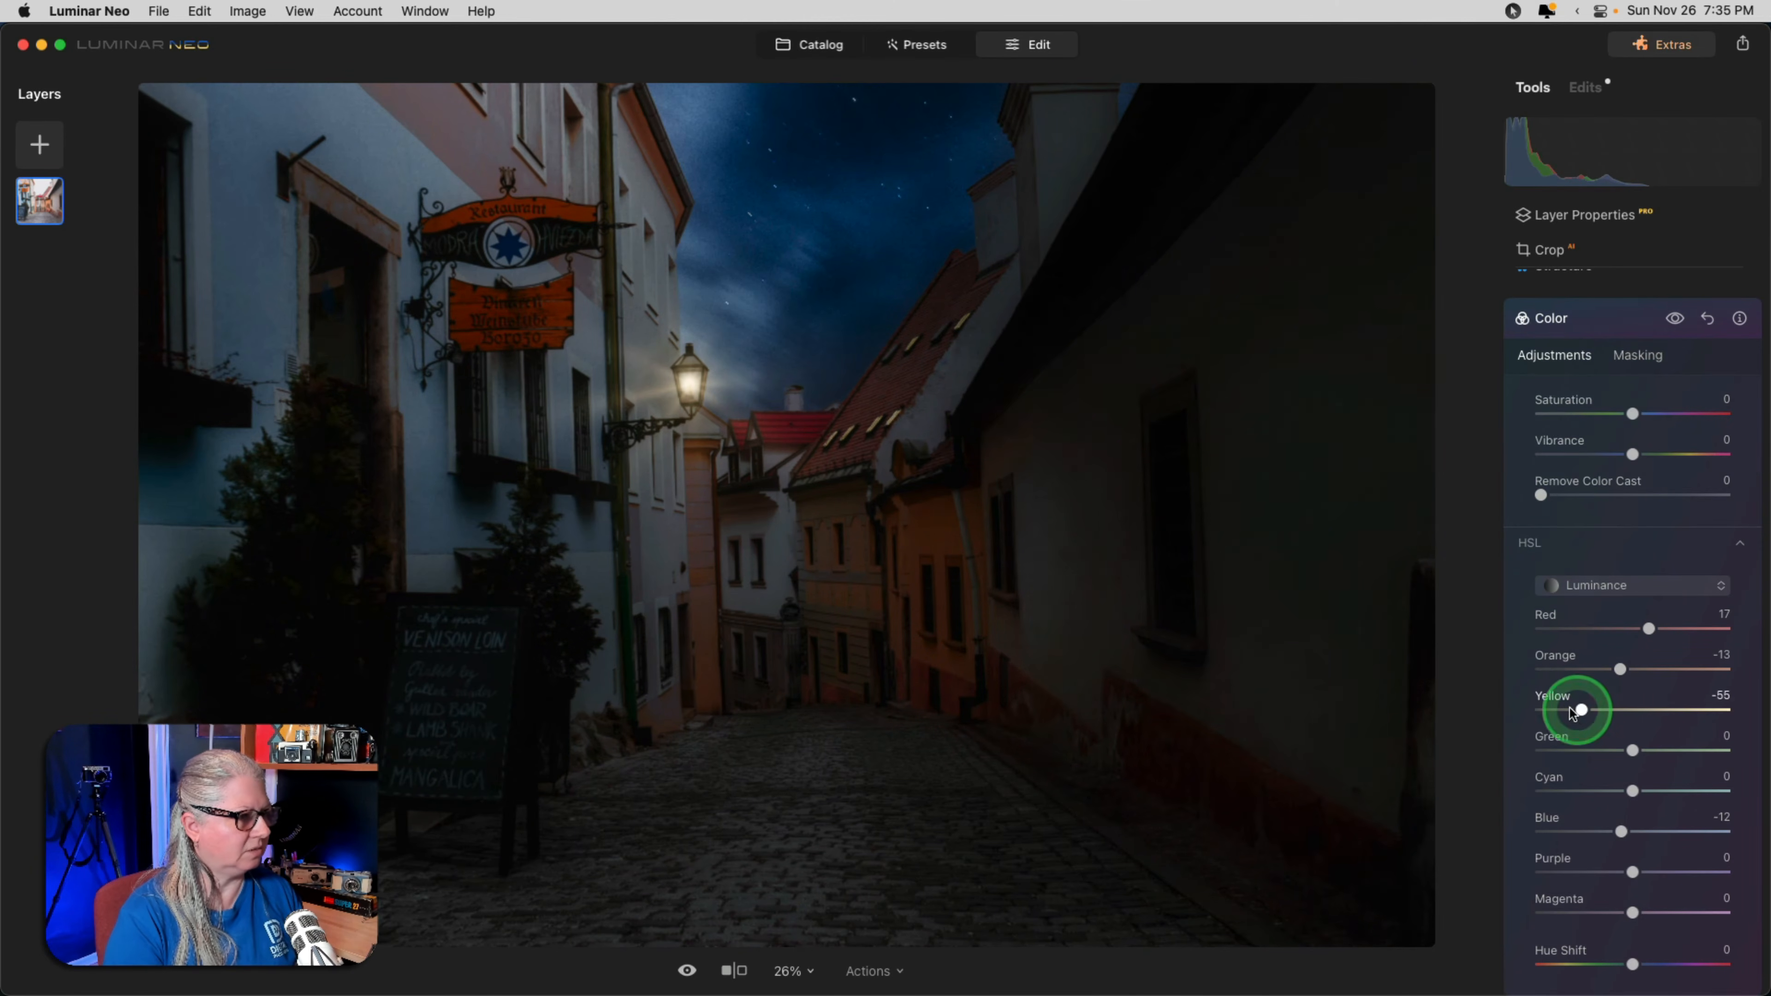
{"action": "left_click_drag", "start_coordinate": [1574, 704], "coordinate": [1645, 694]}
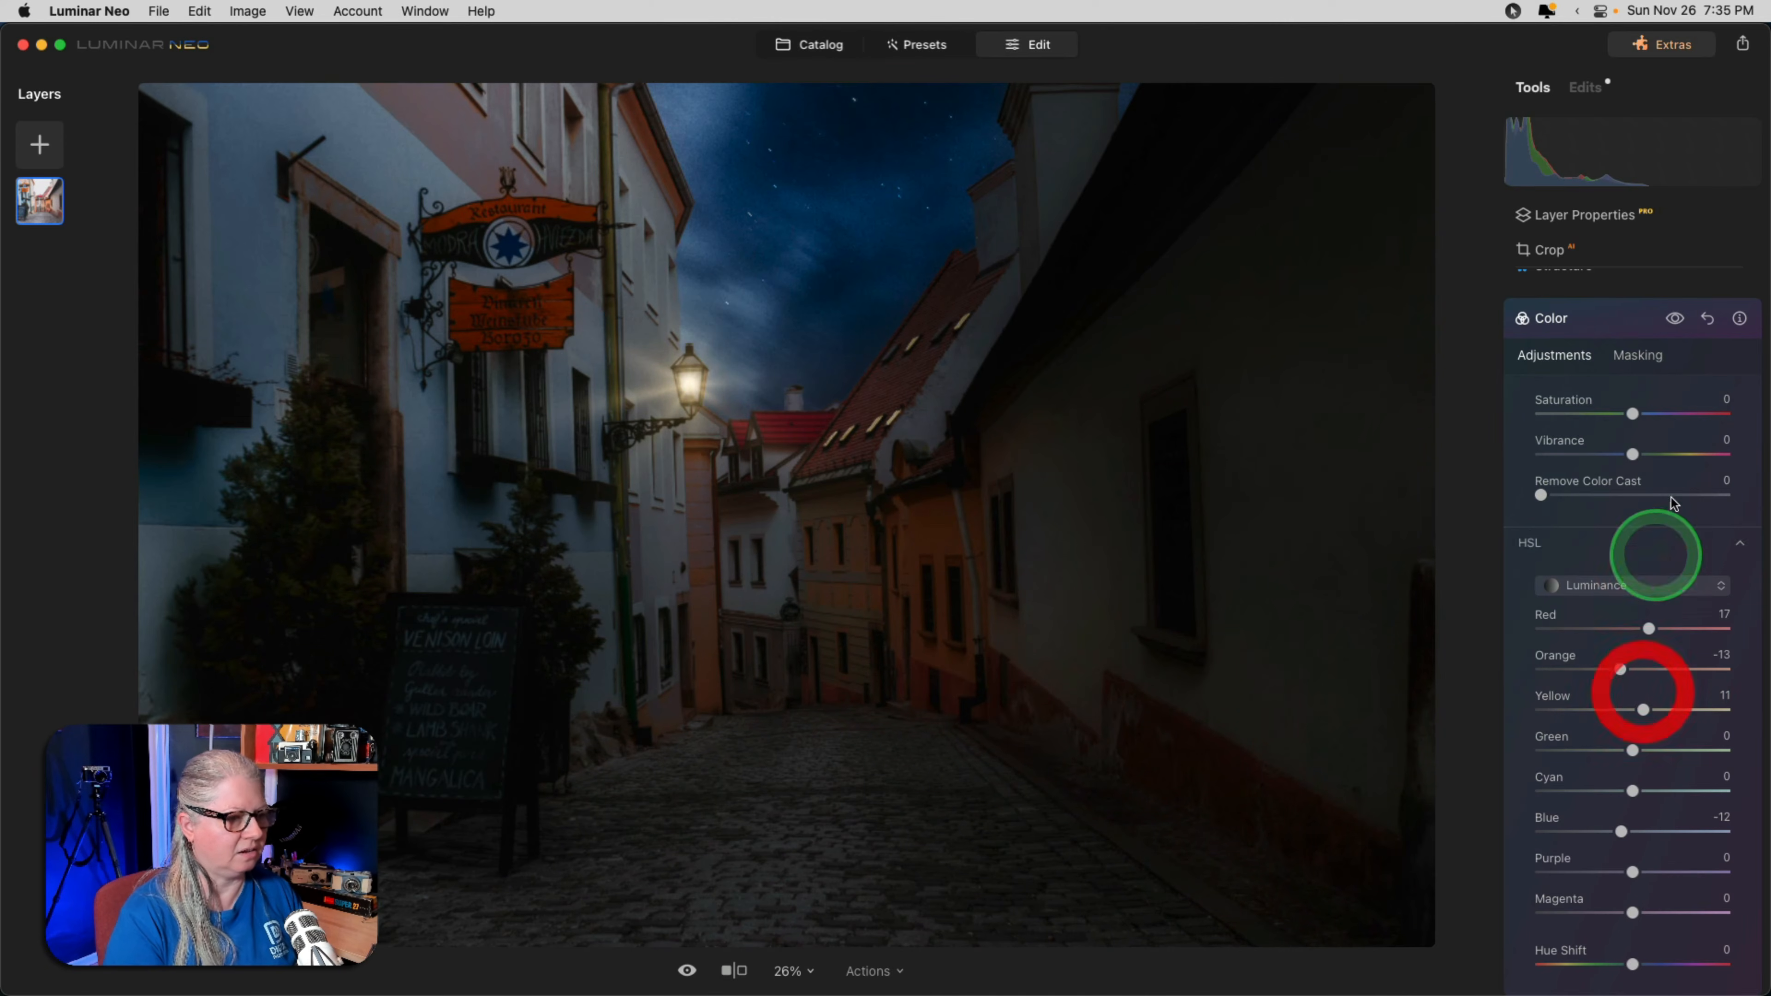
{"action": "left_click", "coordinate": [1675, 320]}
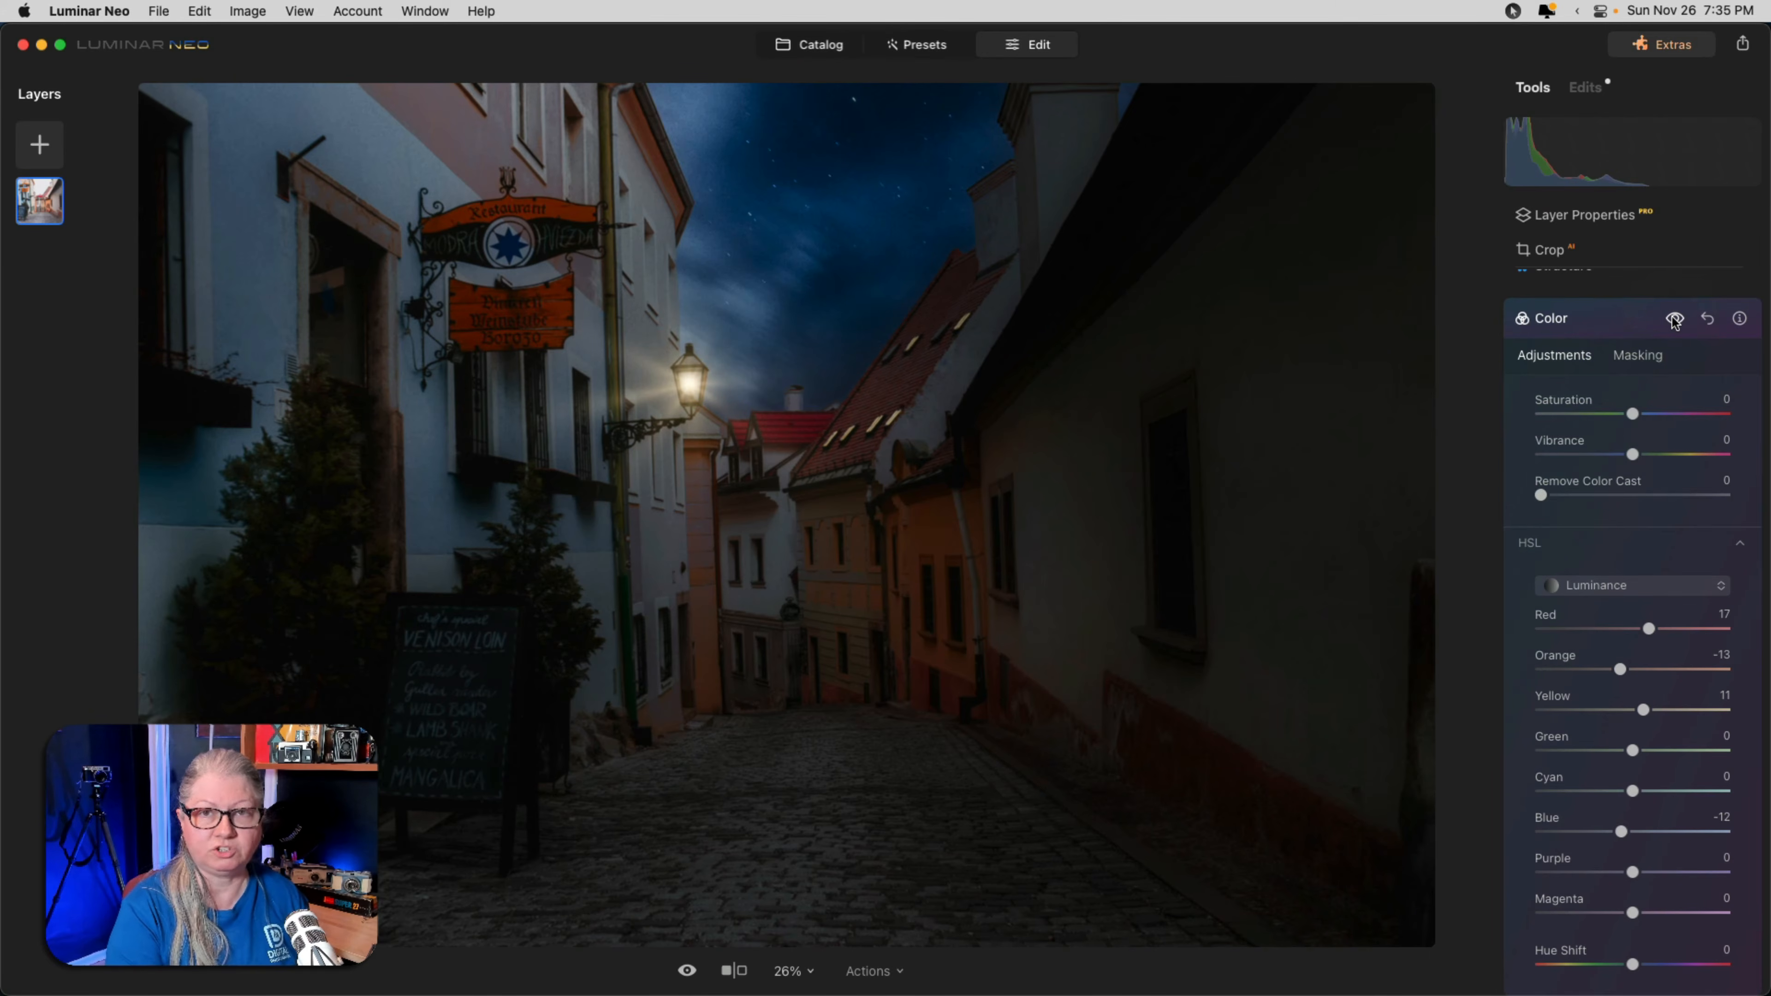
{"action": "left_click", "coordinate": [1541, 344]}
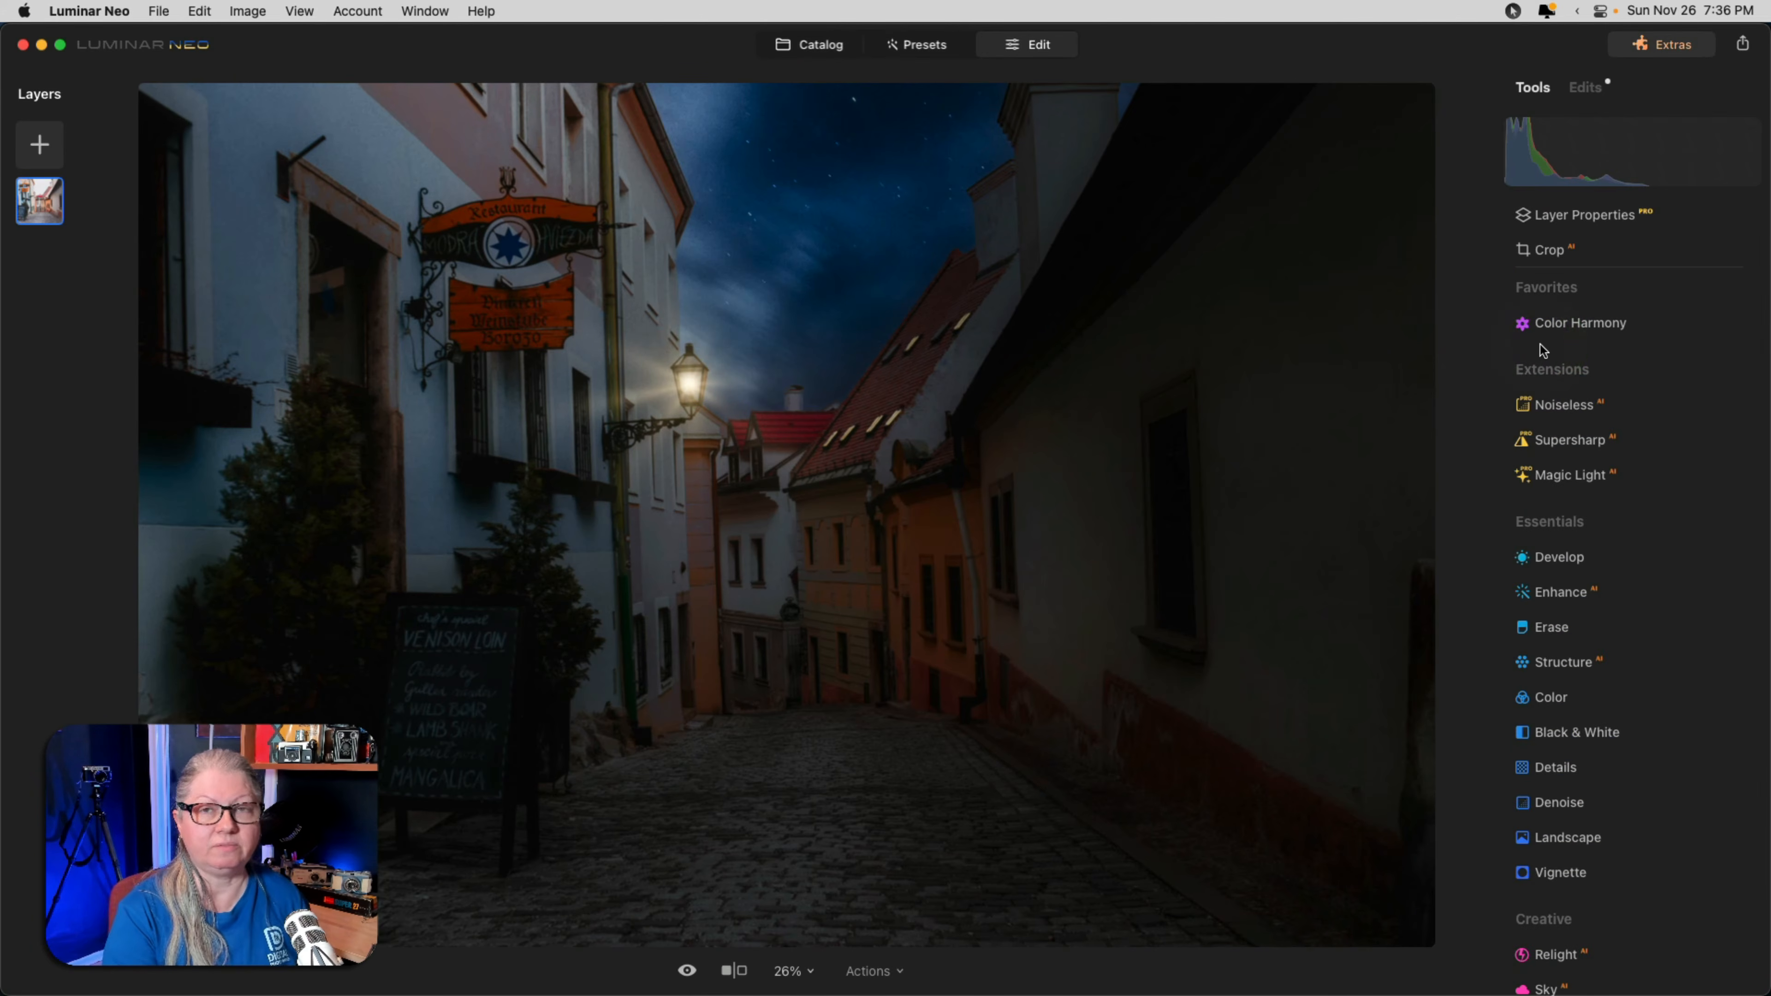
In Color Harmony, set the Color Contrast Amount to 11 and Hue to 23, and compare the photo with and without the effect.
{"action": "left_click", "coordinate": [1597, 328]}
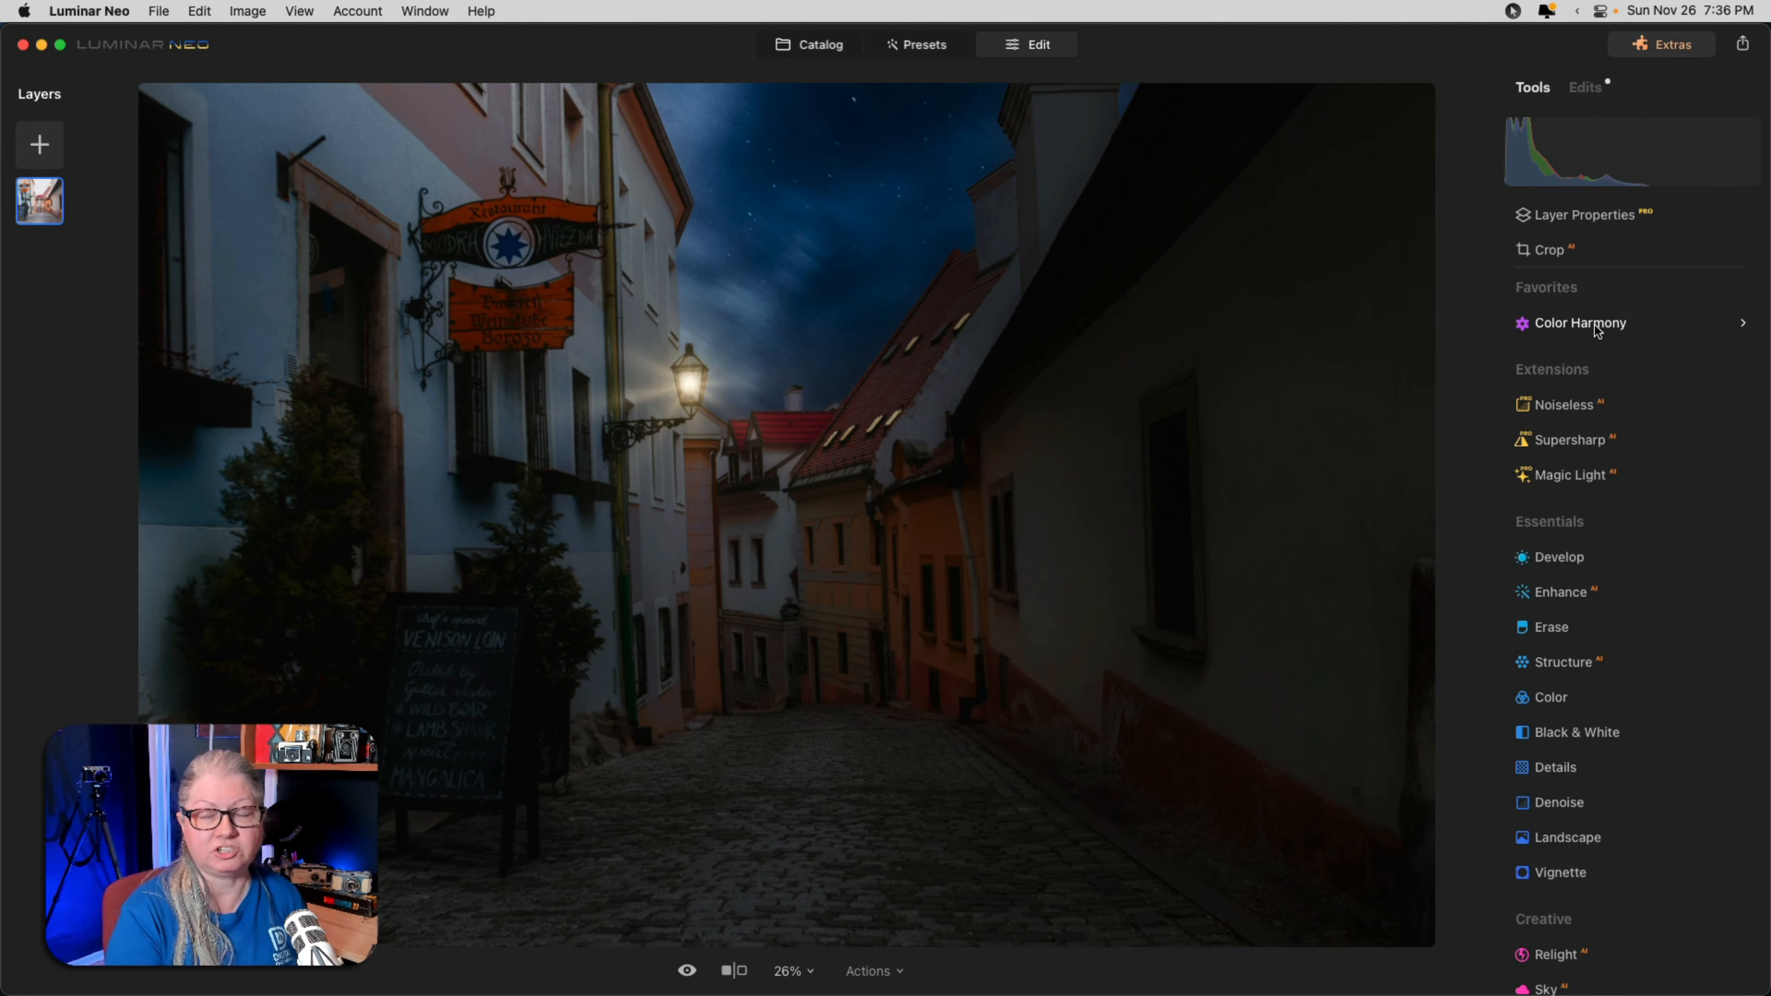
{"action": "left_click", "coordinate": [1597, 326]}
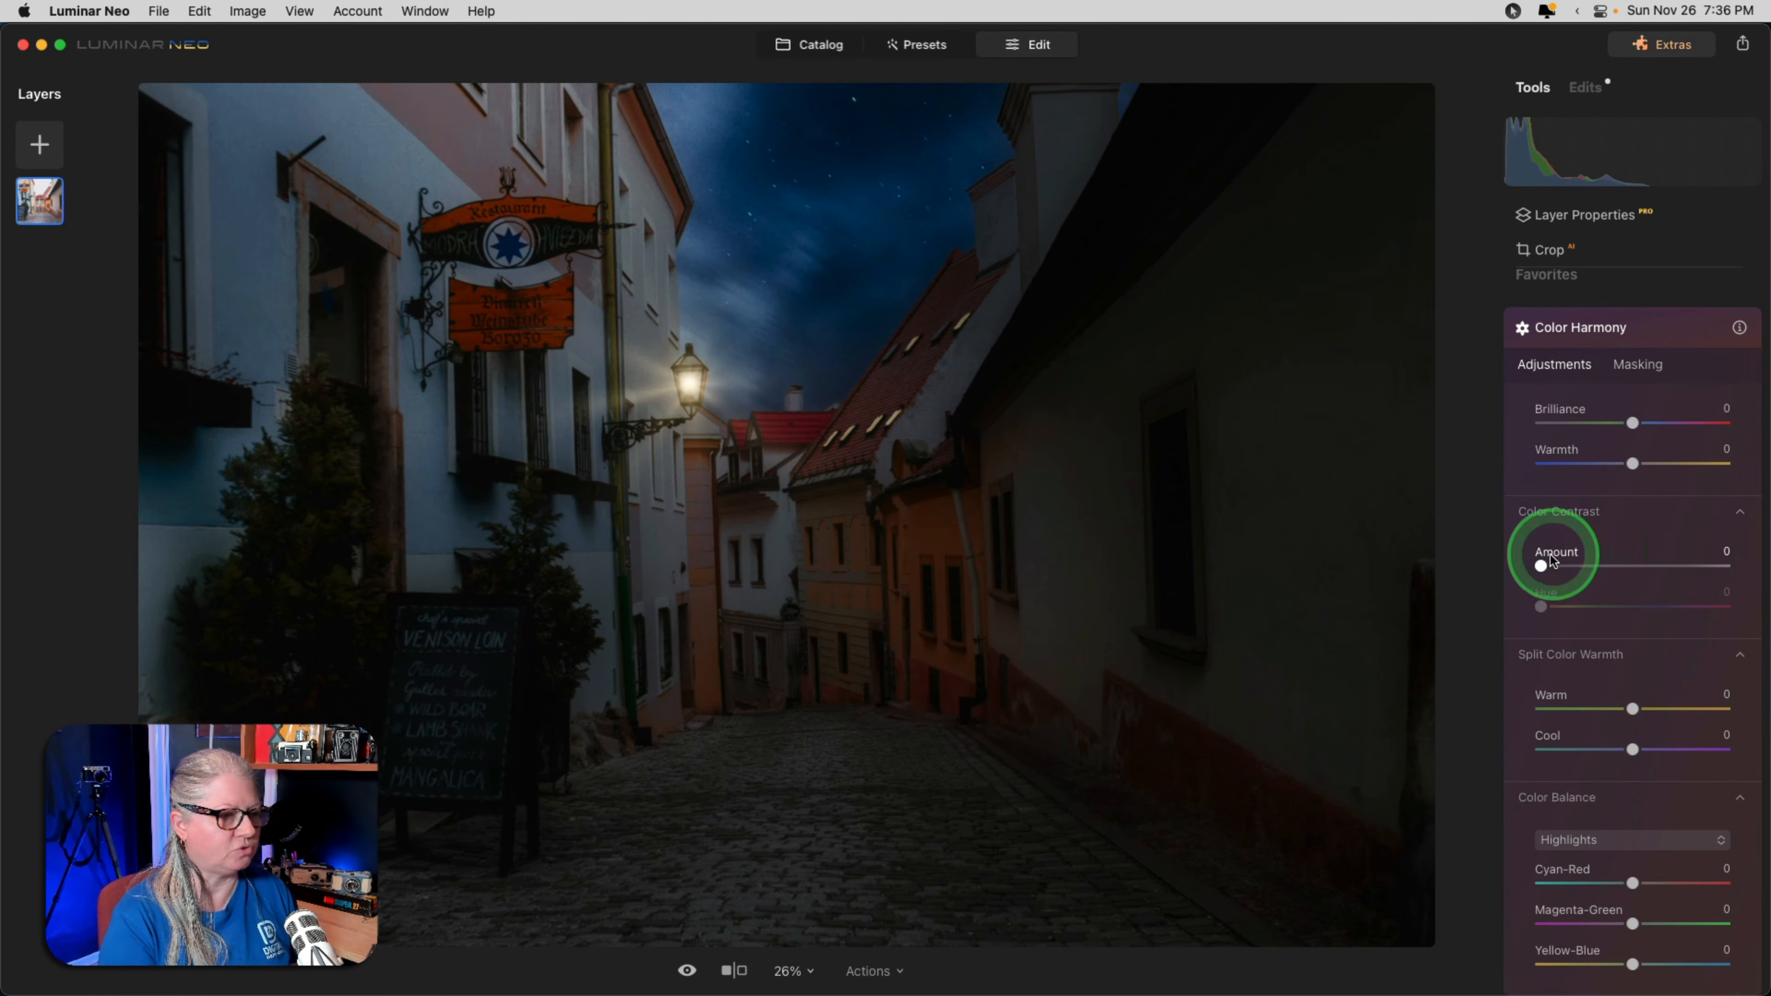
{"action": "left_click_drag", "start_coordinate": [1541, 565], "coordinate": [1649, 554]}
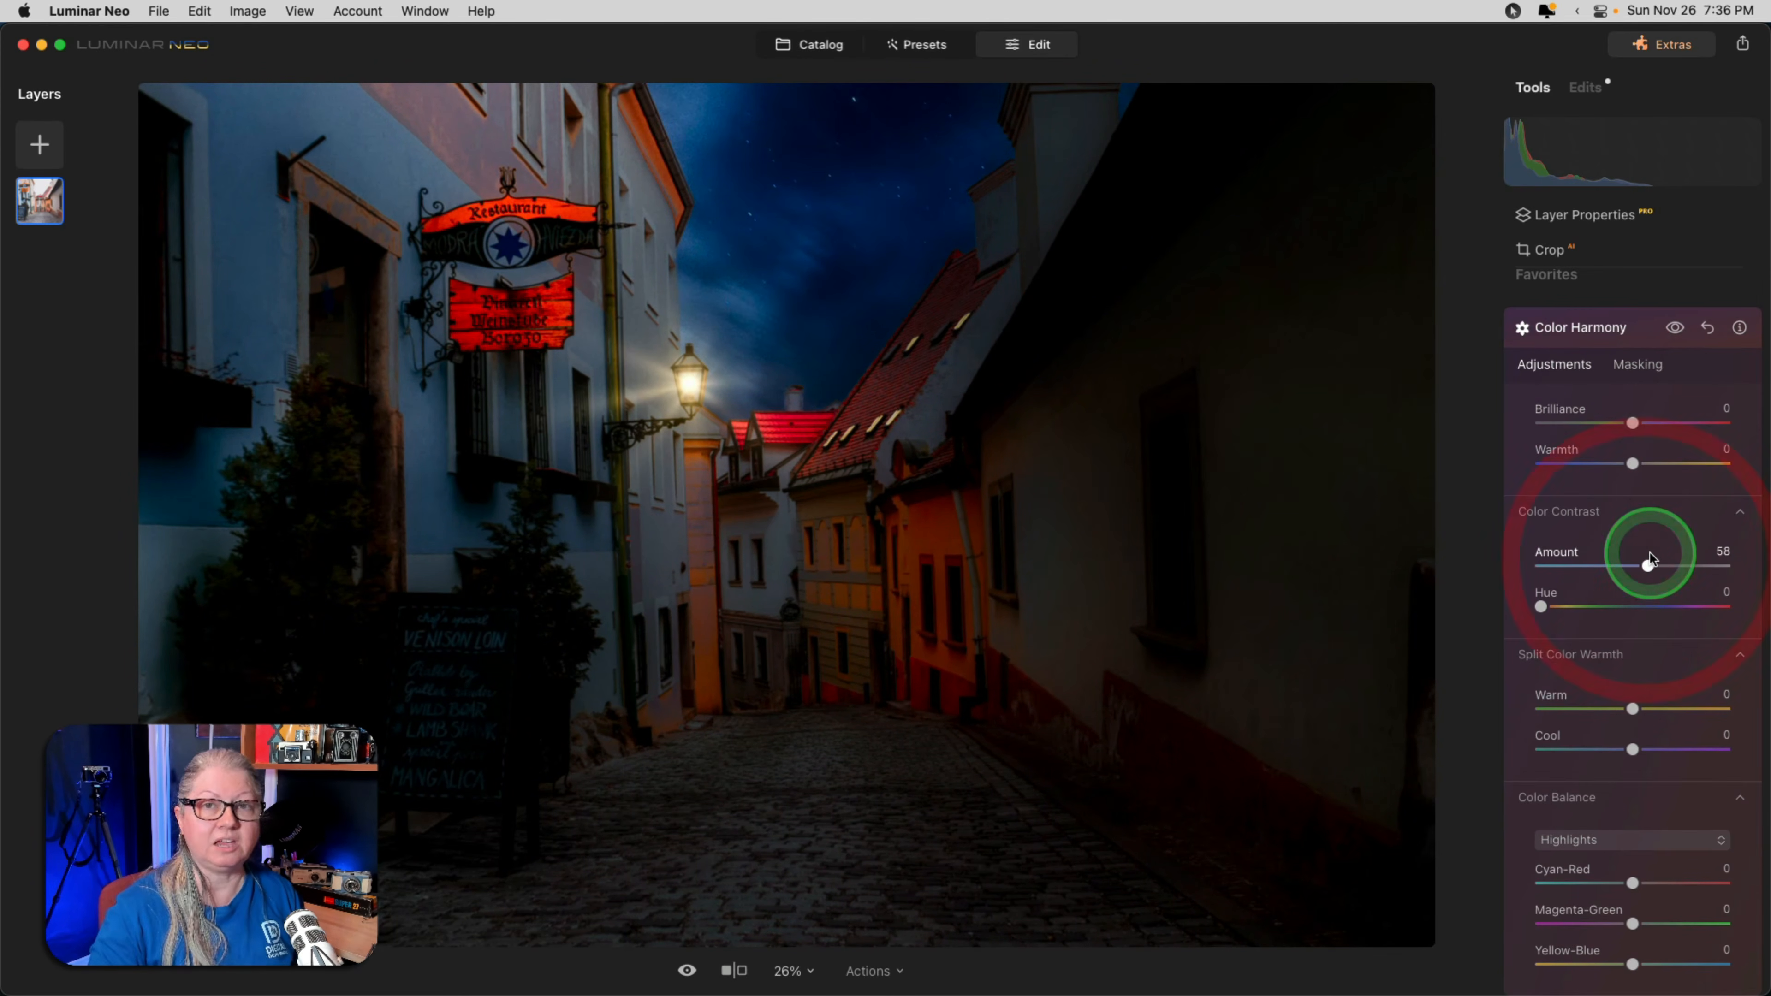
{"action": "left_click_drag", "start_coordinate": [1540, 606], "coordinate": [1490, 600]}
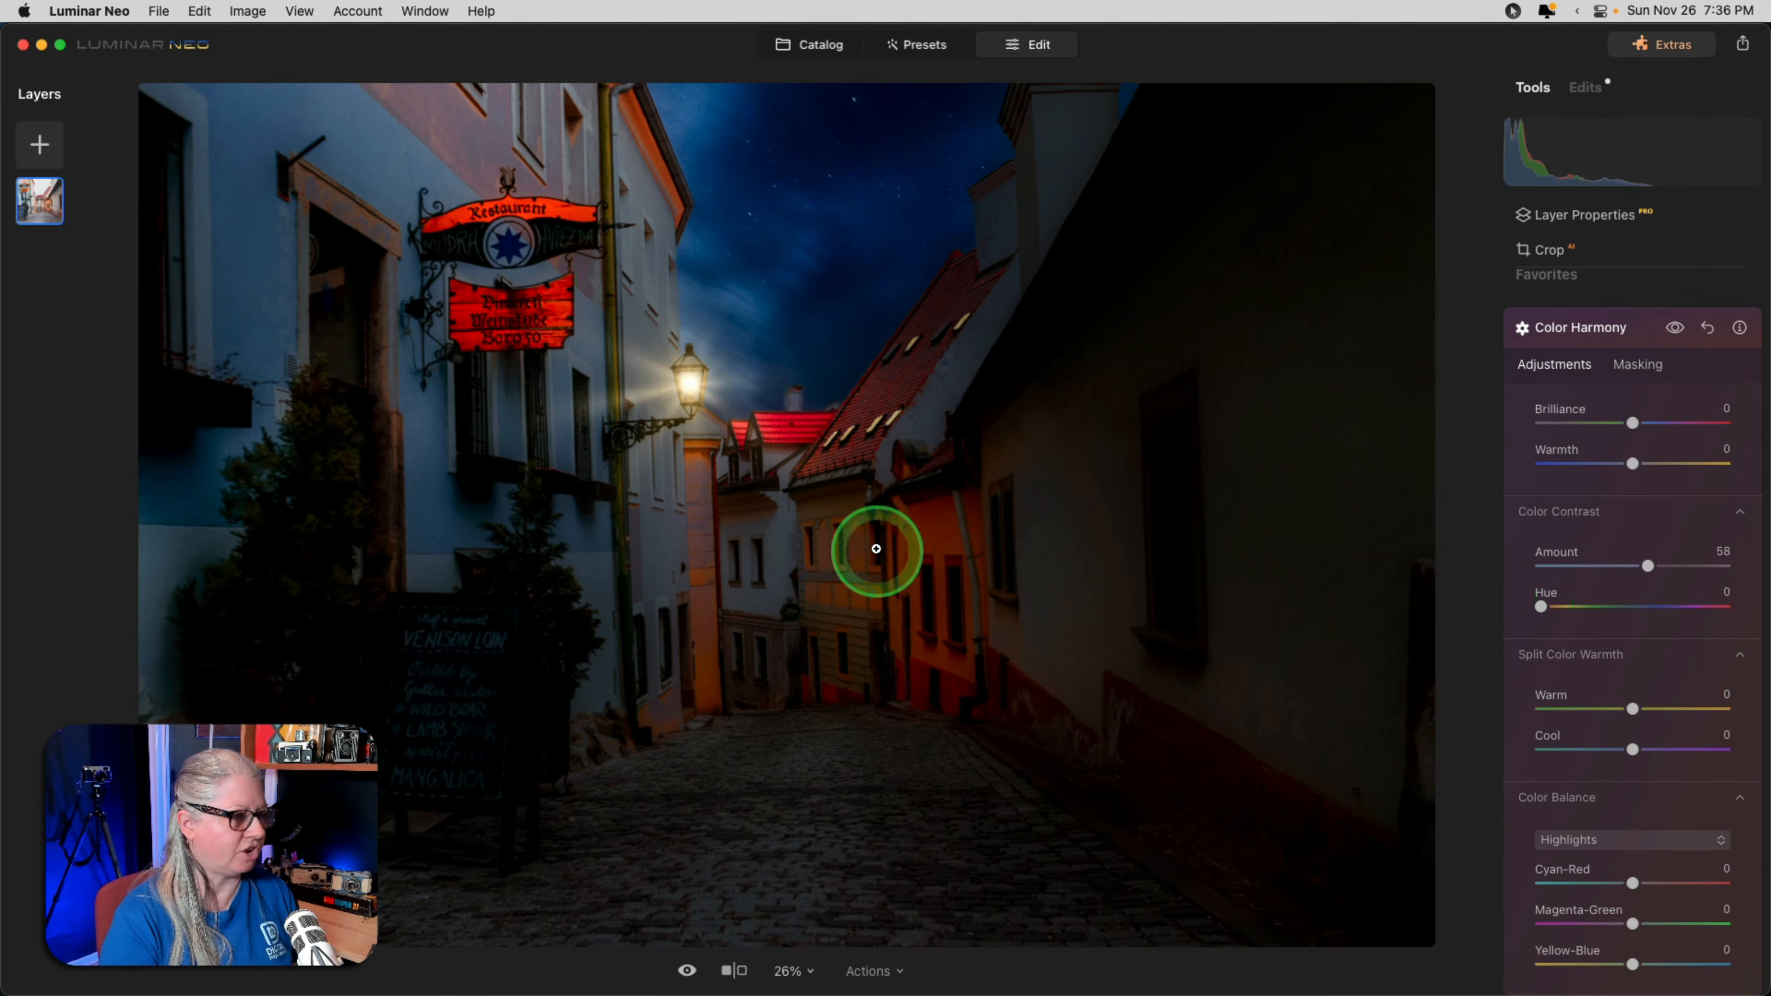
{"action": "mouse_move", "coordinate": [1538, 606]}
{"action": "left_mouse_down"}
{"action": "mouse_move", "coordinate": [1695, 590]}
{"action": "mouse_move", "coordinate": [1552, 591]}
{"action": "left_mouse_up"}
{"action": "left_click_drag", "start_coordinate": [1651, 568], "coordinate": [1562, 564]}
{"action": "left_click", "coordinate": [1676, 328]}
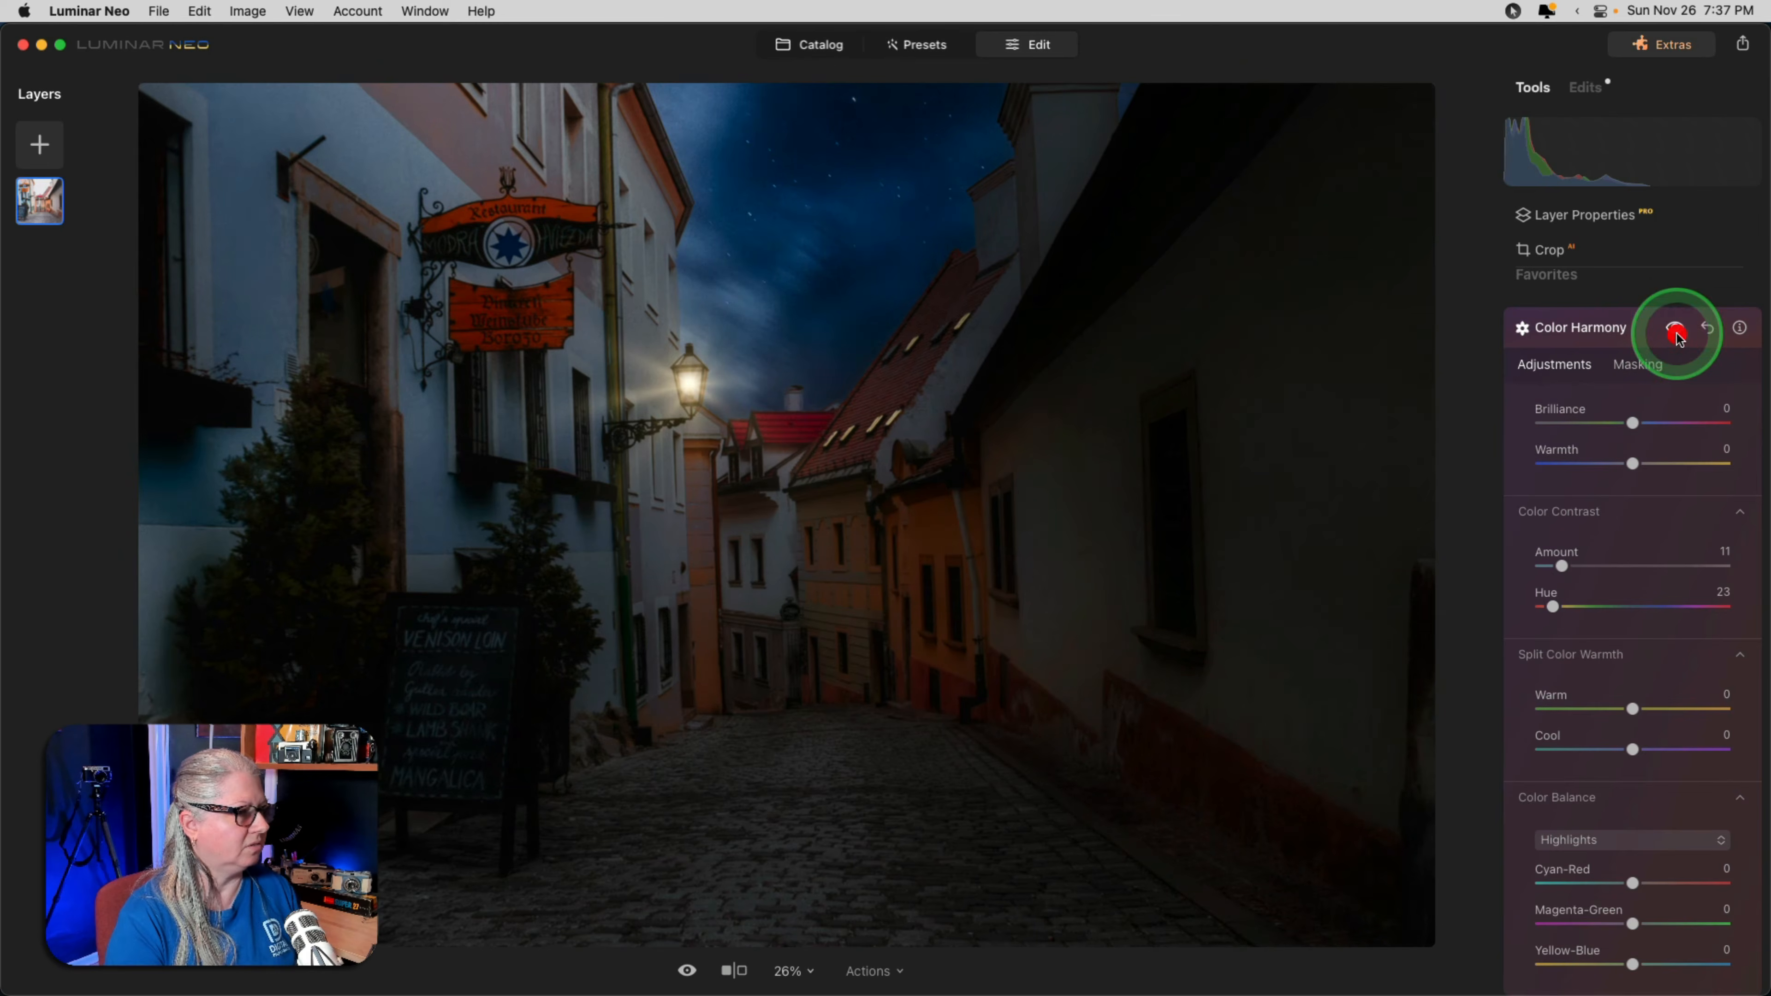
{"action": "left_click", "coordinate": [1676, 328]}
{"action": "left_click", "coordinate": [1676, 328]}
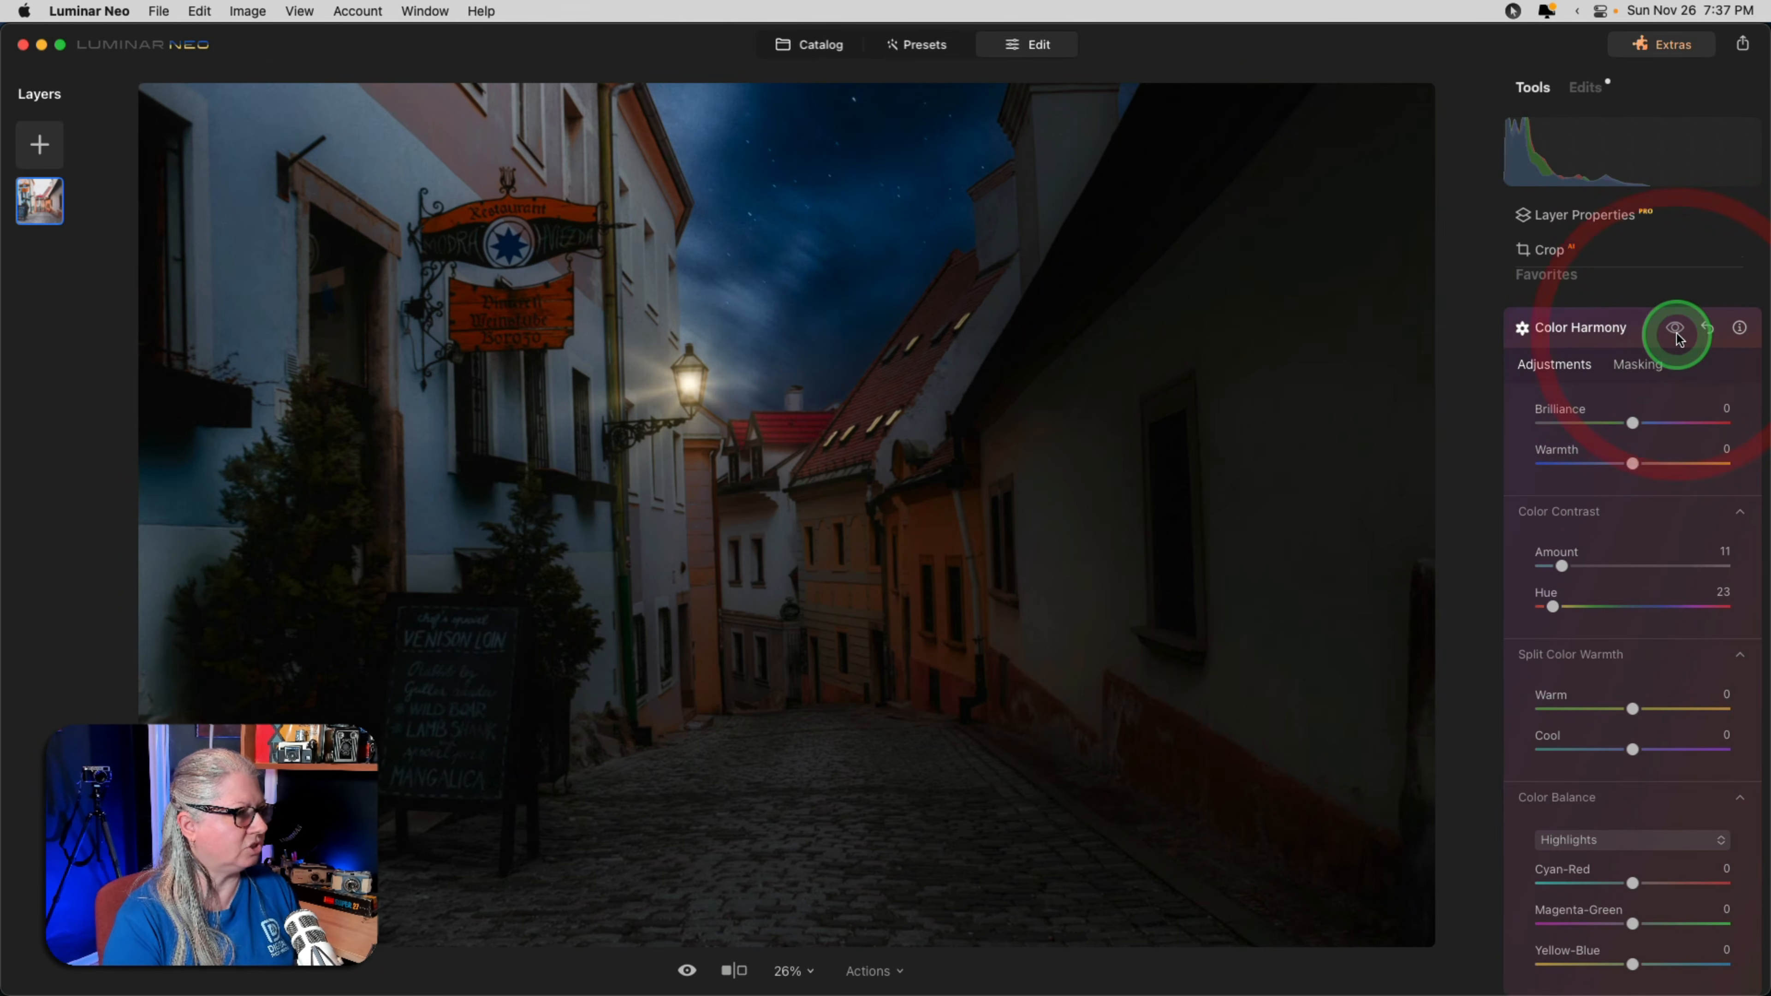
{"action": "left_click", "coordinate": [1678, 333]}
Set the Split Color Warmth to Cool 5 and Warm 0, compare before and after, and close Color Harmony.
{"action": "scroll", "coordinate": [1632, 672], "scroll_direction": "down", "scroll_amount": 2}
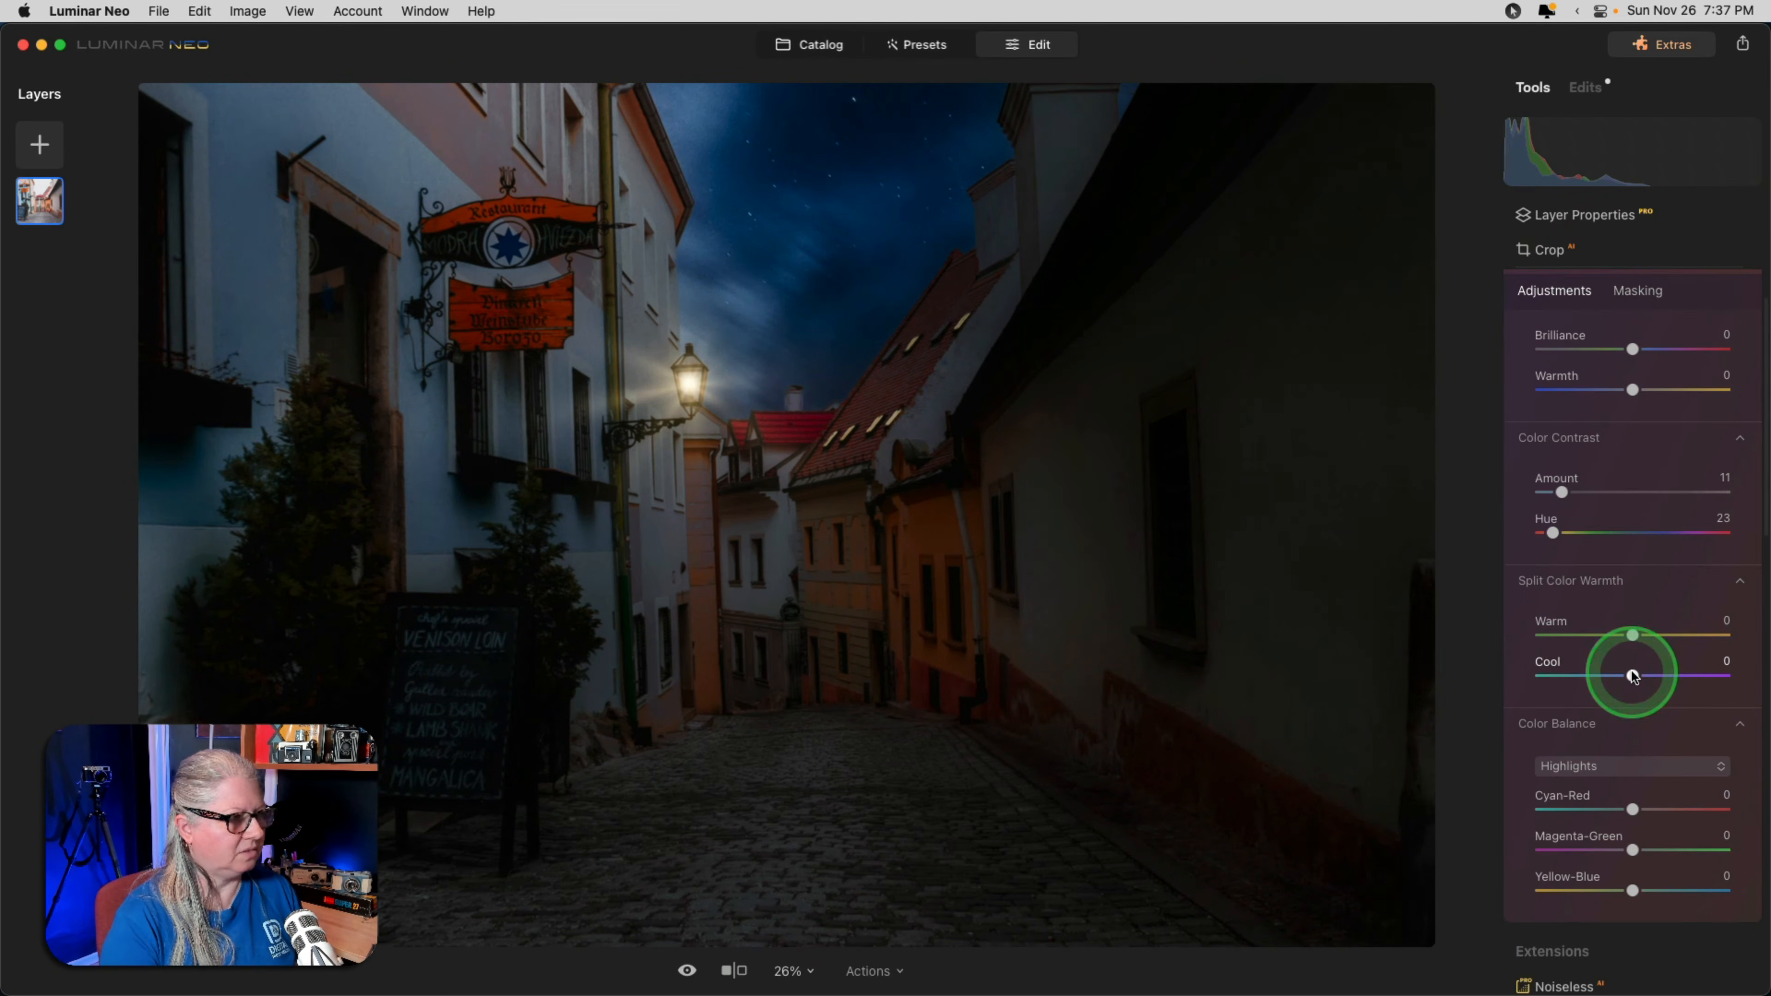
{"action": "left_click_drag", "start_coordinate": [1633, 675], "coordinate": [1517, 635]}
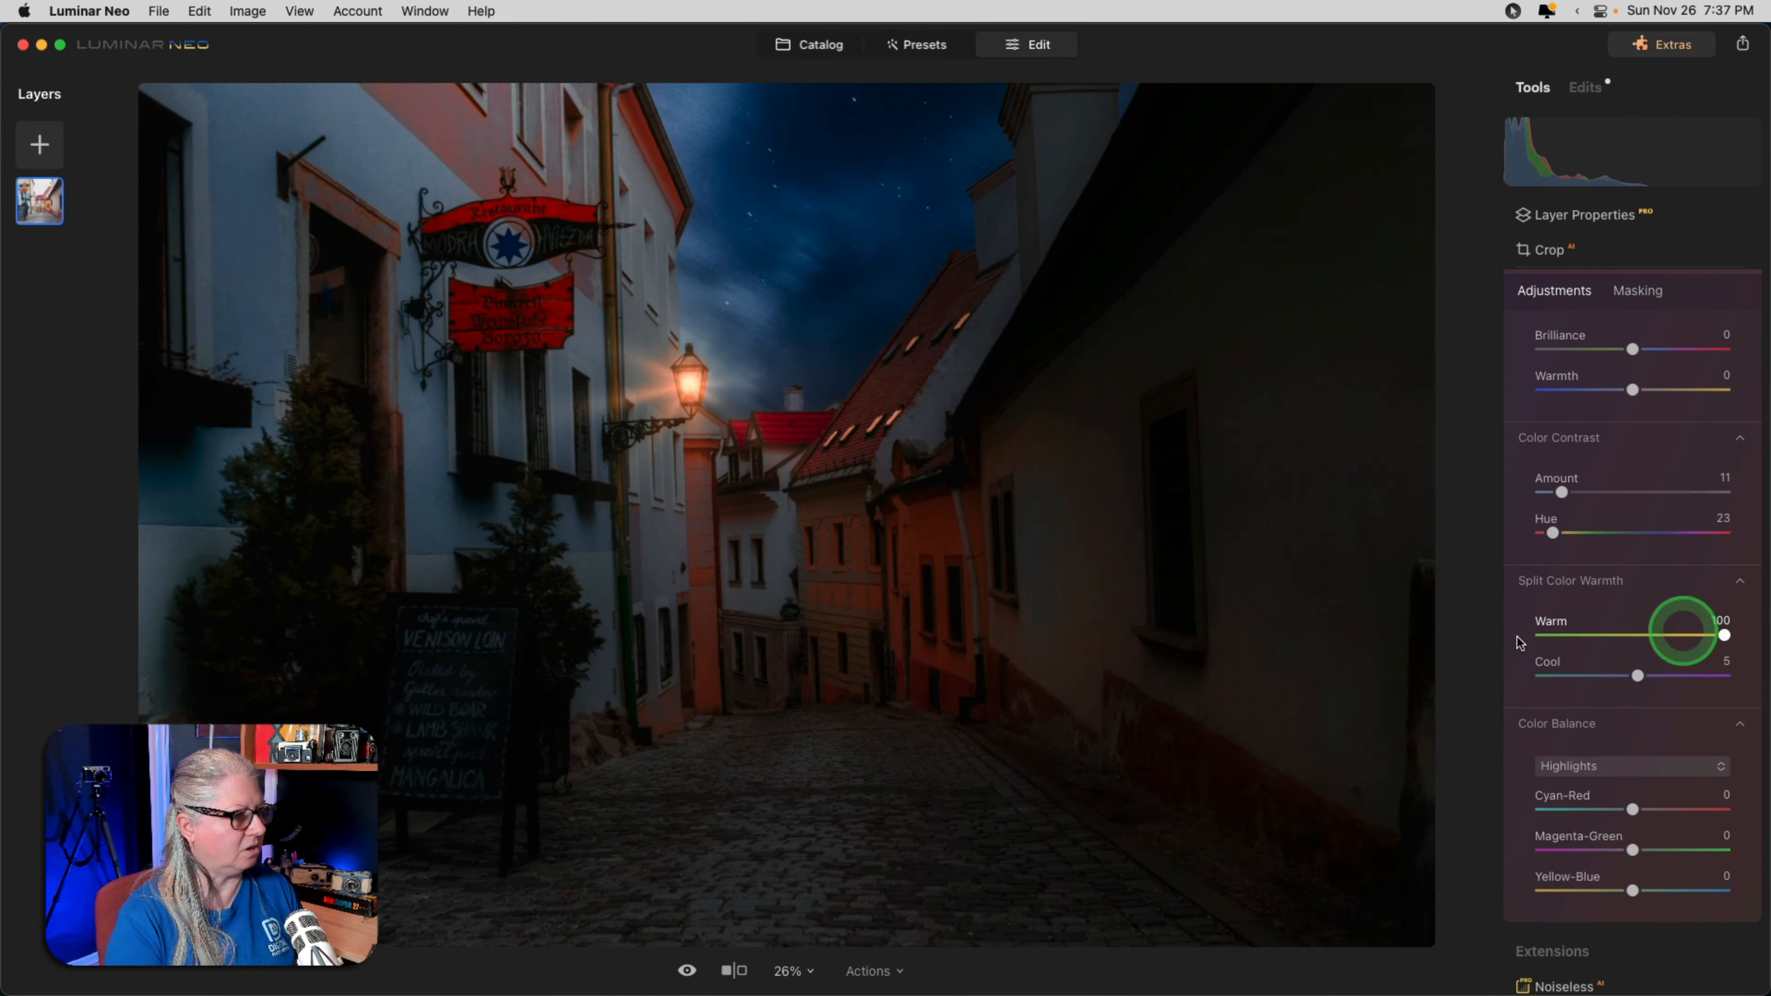
{"action": "left_click", "coordinate": [1676, 346]}
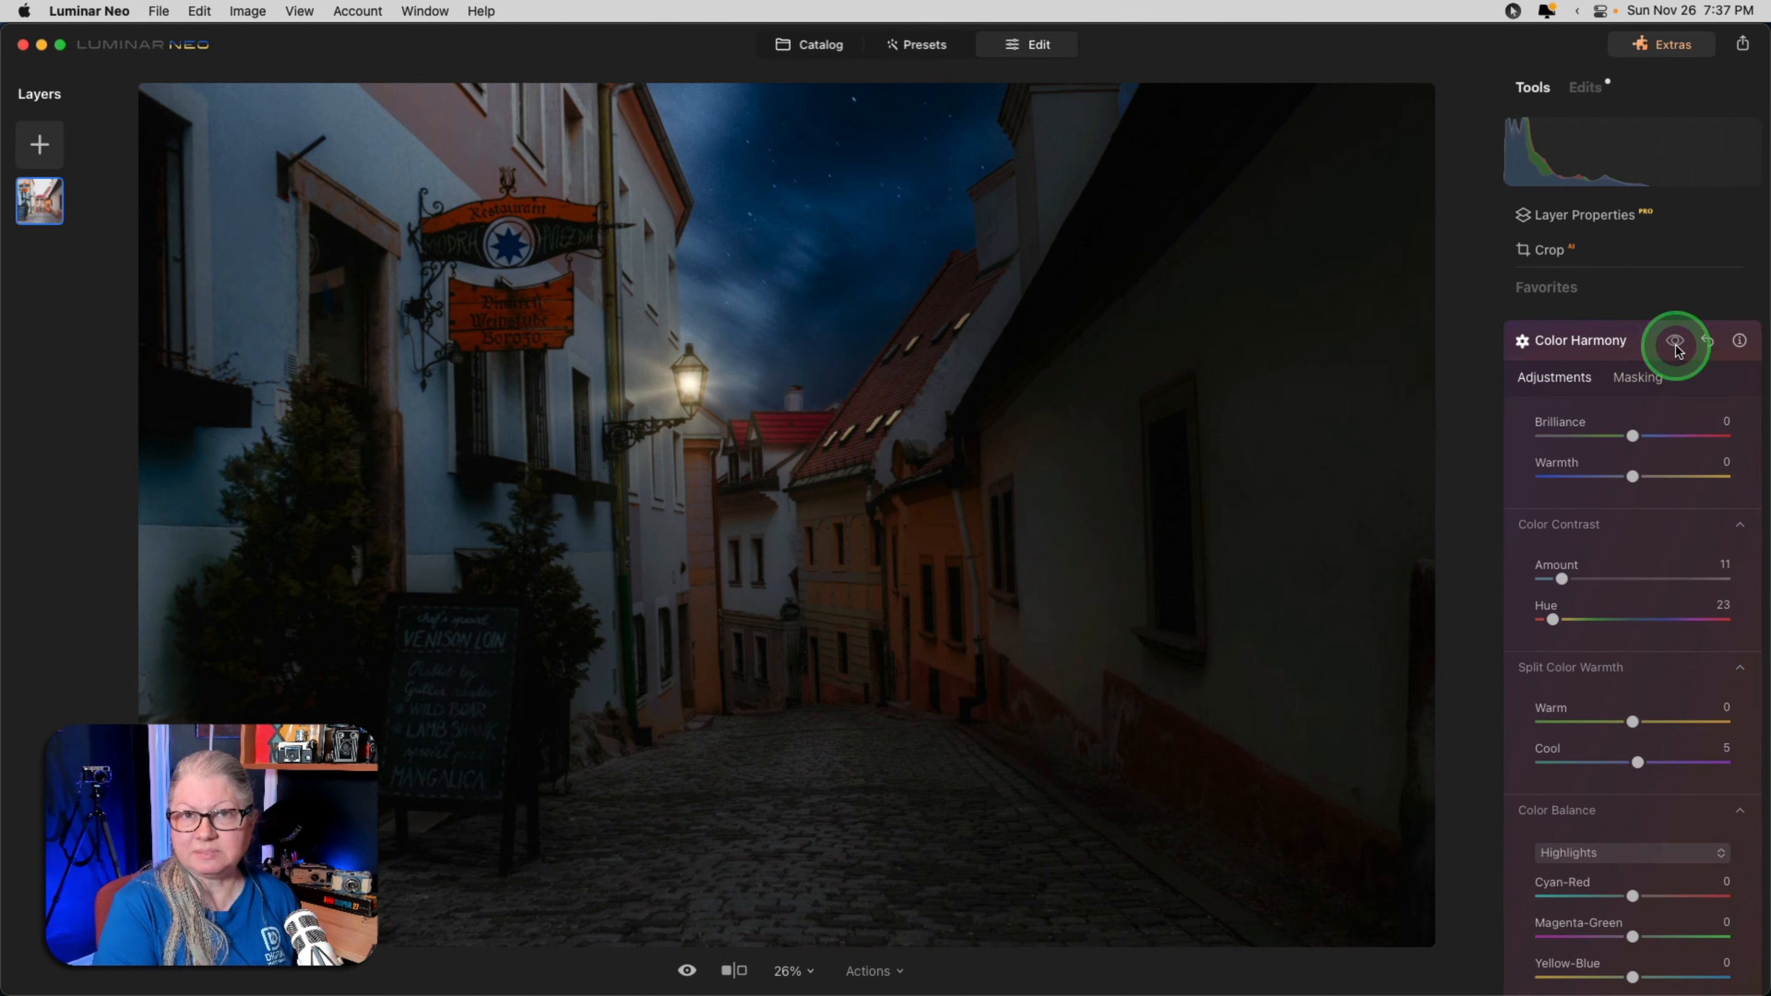
{"action": "left_click", "coordinate": [1676, 342]}
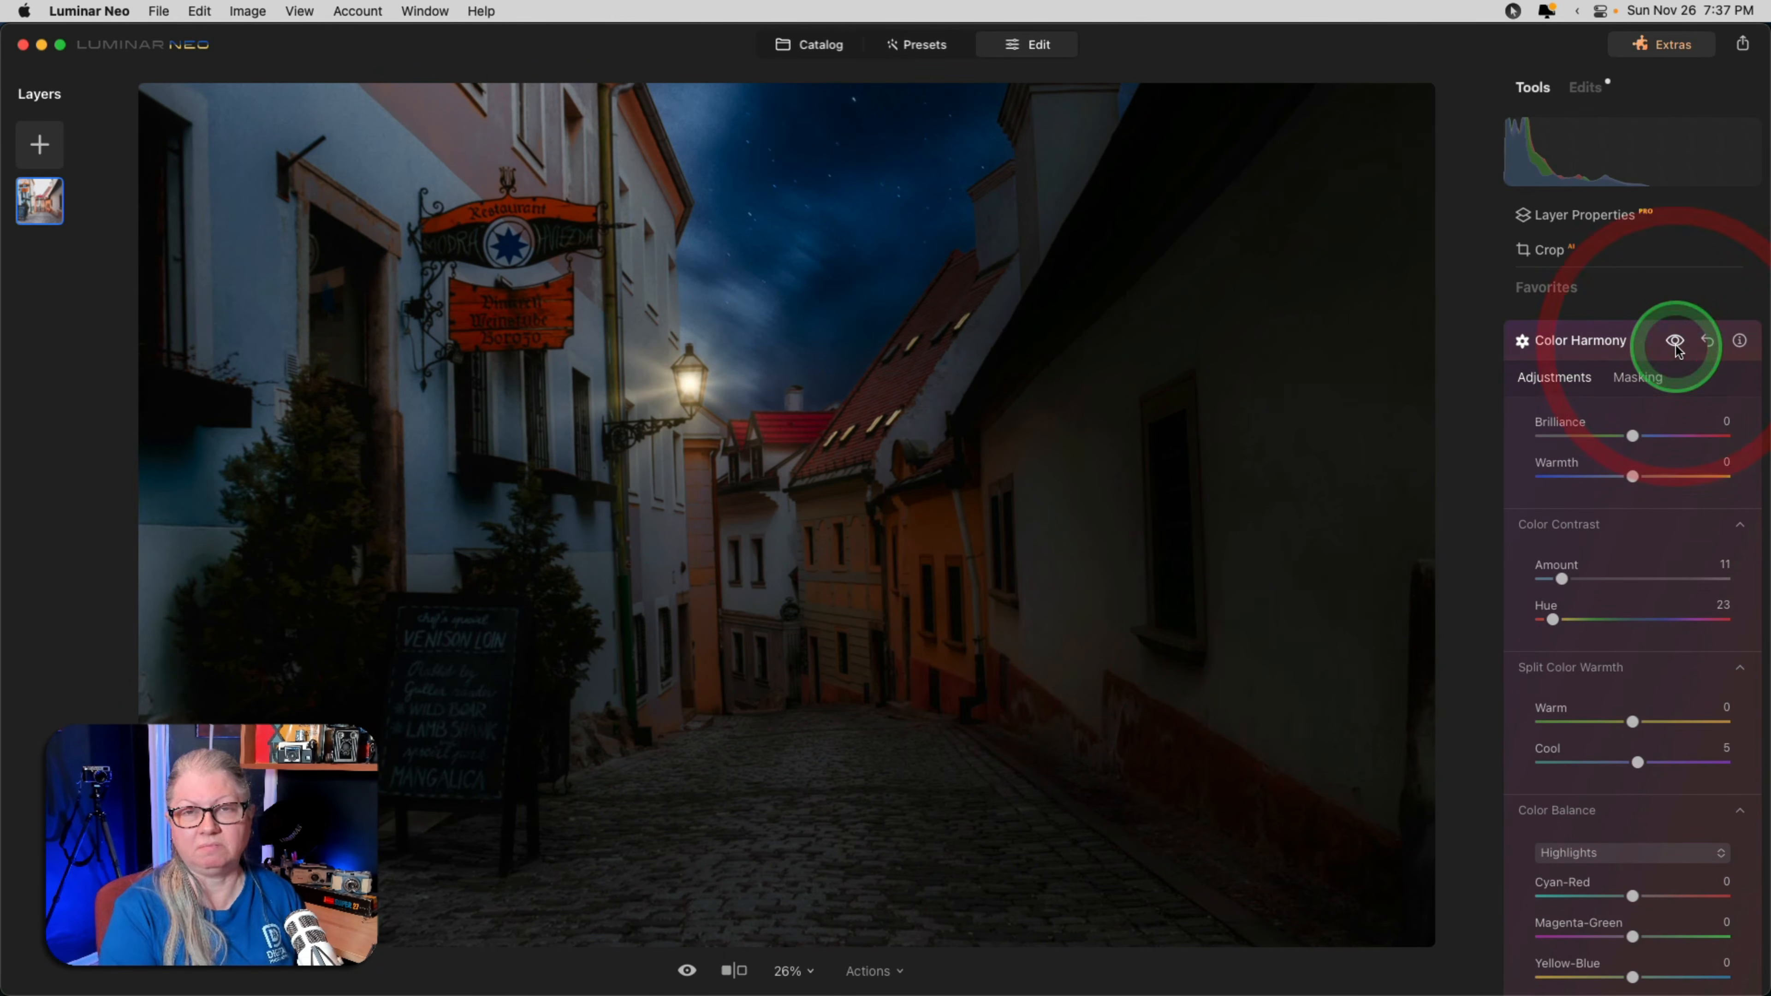
{"action": "left_click_drag", "start_coordinate": [1660, 373], "coordinate": [1620, 373]}
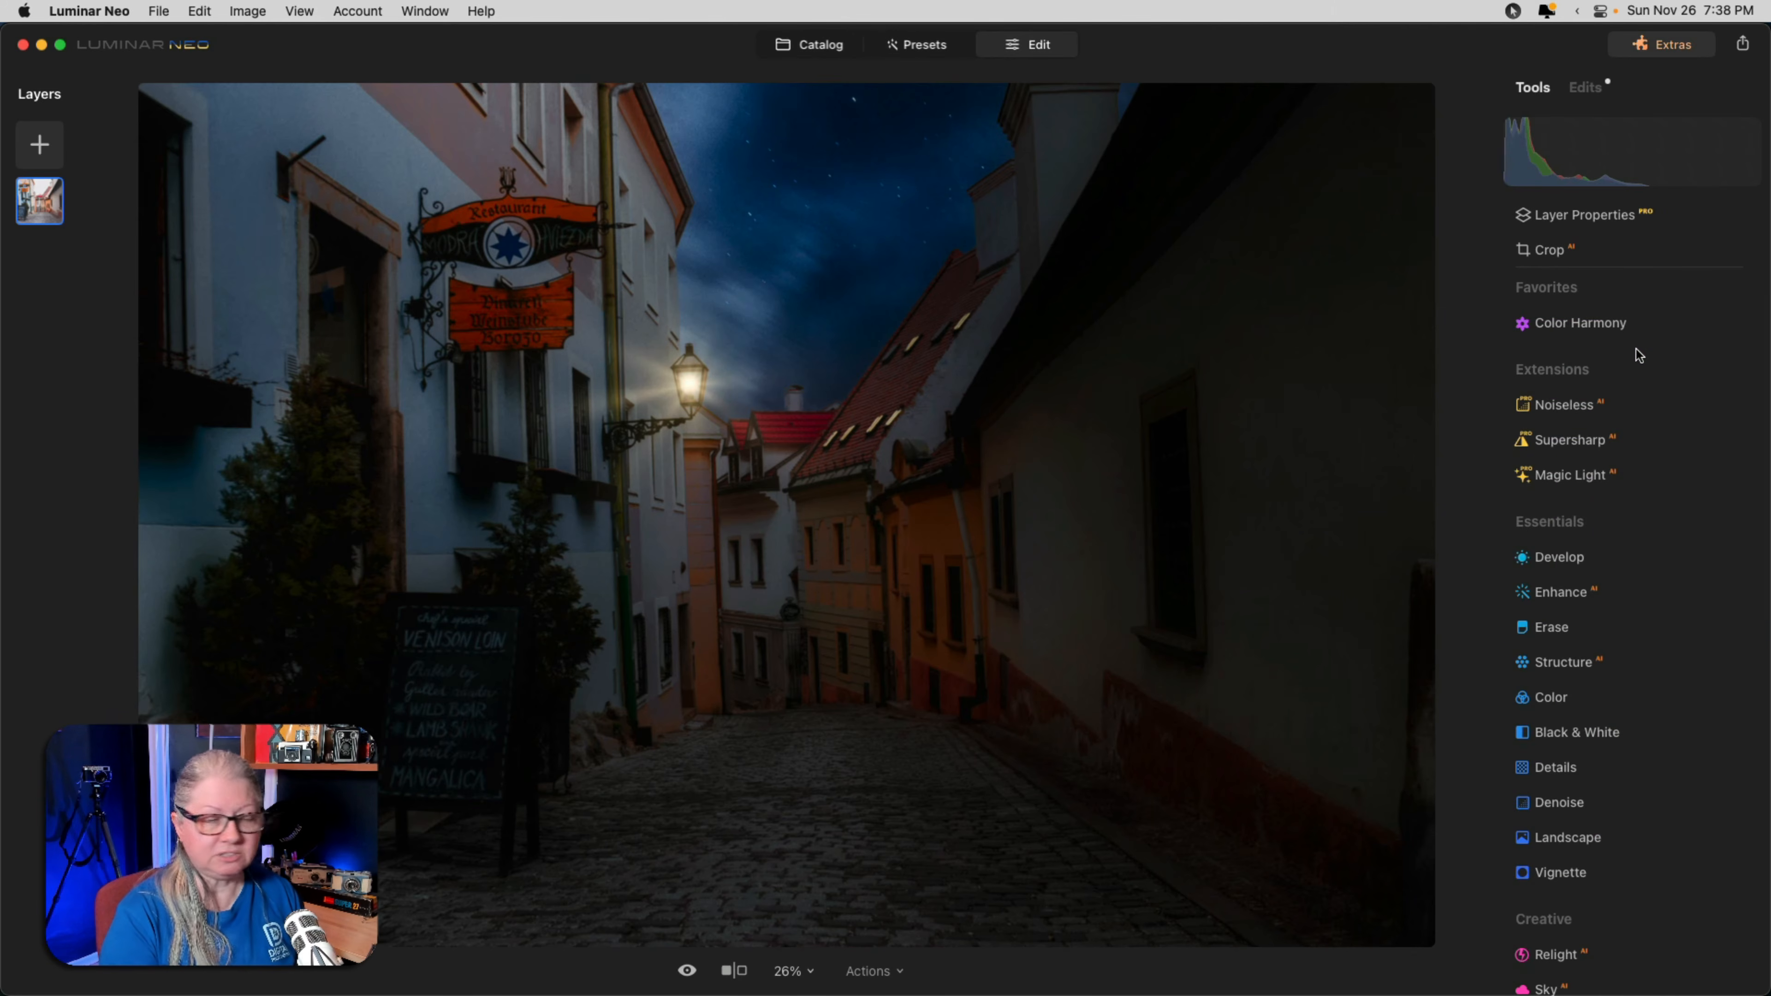
Open the Mood tool and set its Amount to 58.
{"action": "scroll", "coordinate": [1639, 356], "scroll_direction": "down", "scroll_amount": 10}
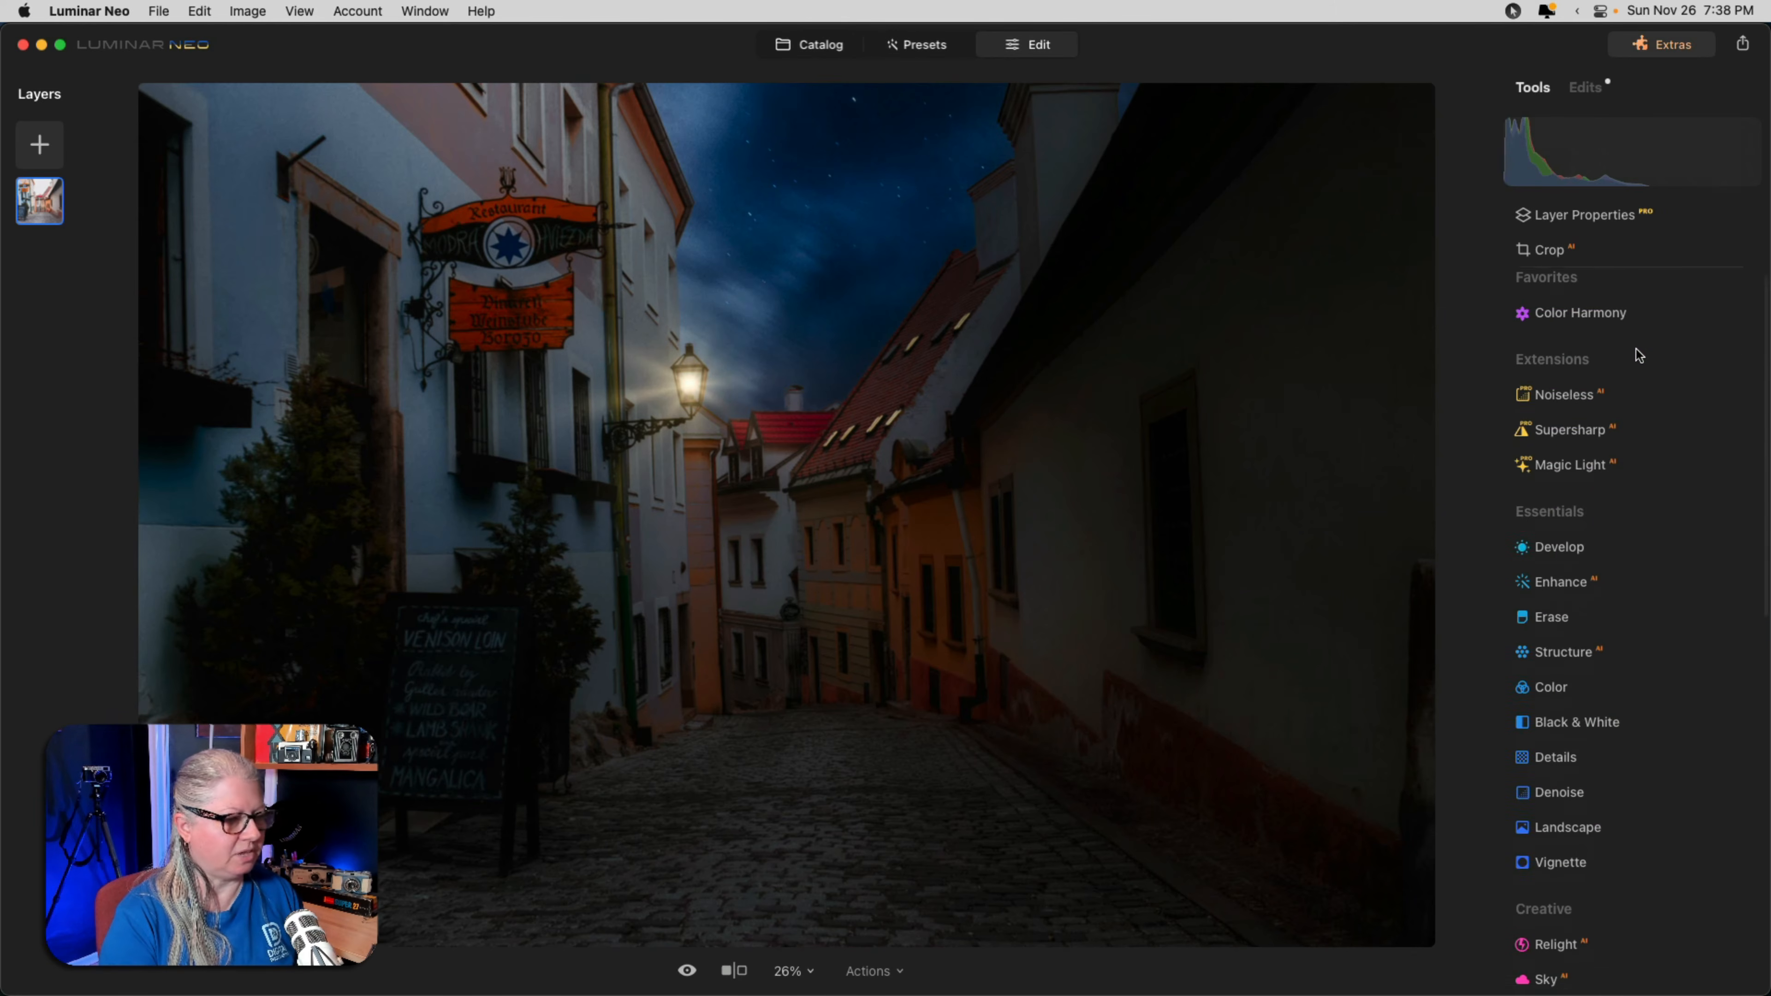
{"action": "scroll", "coordinate": [1635, 354], "scroll_direction": "down", "scroll_amount": 3}
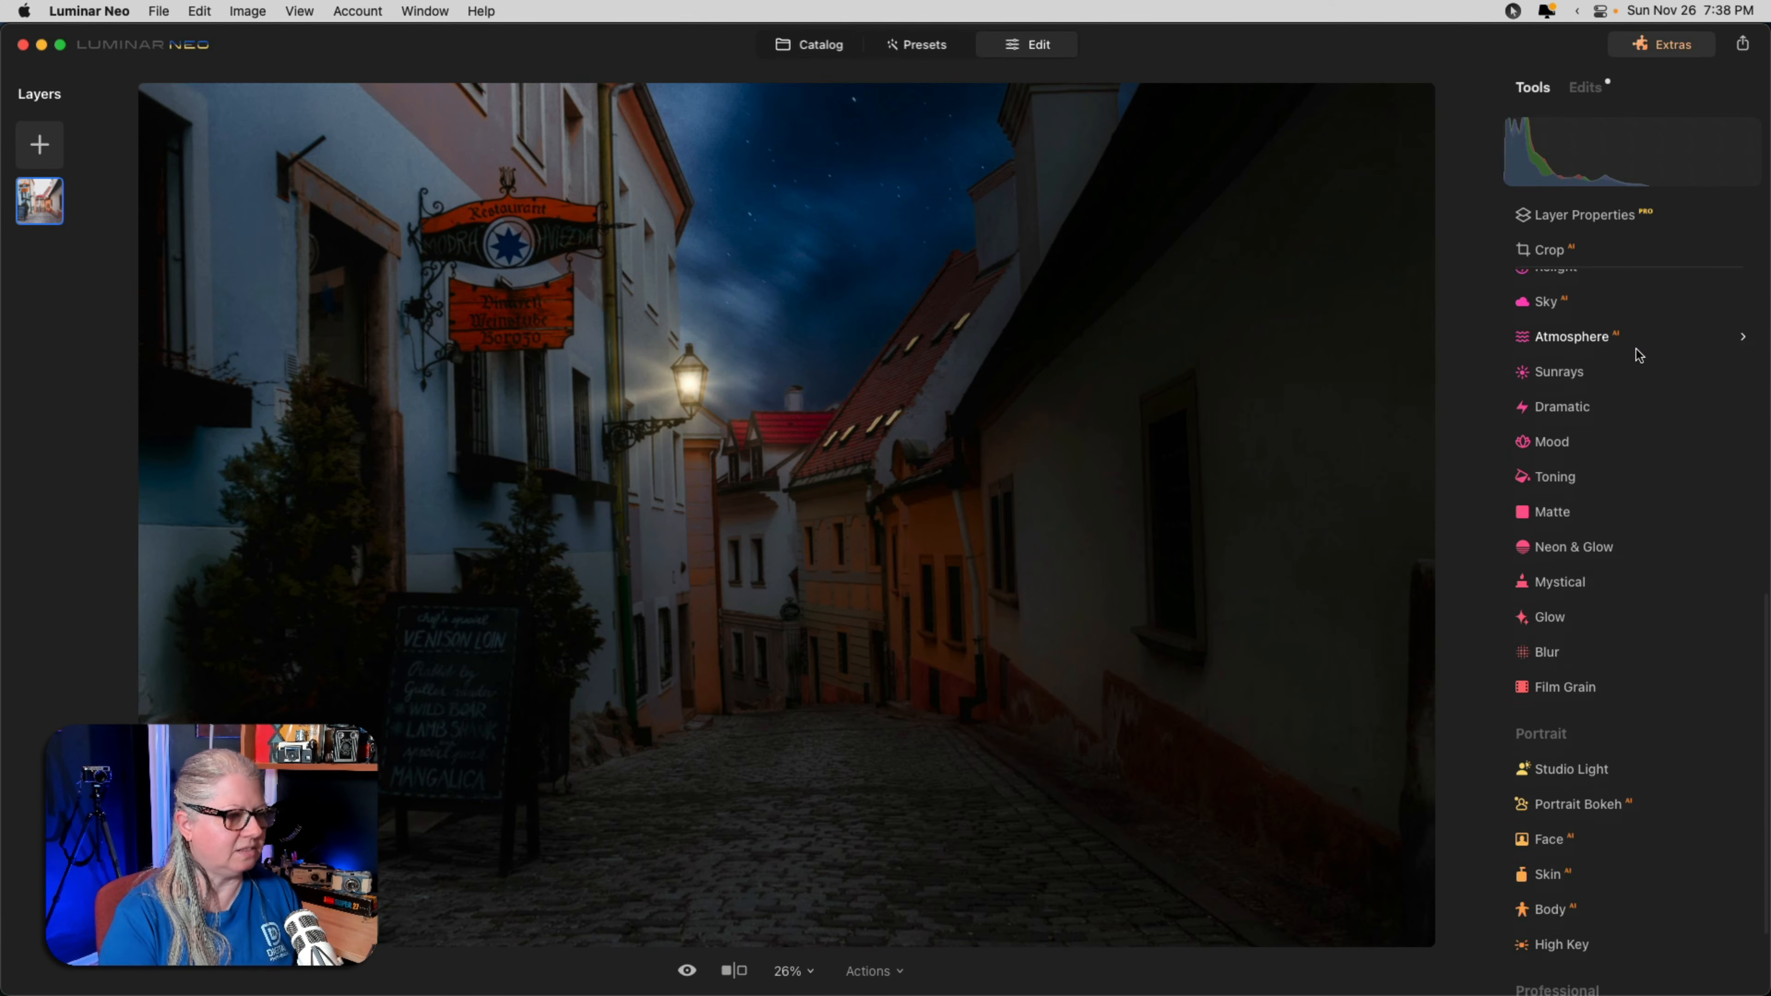
{"action": "left_click", "coordinate": [1562, 446]}
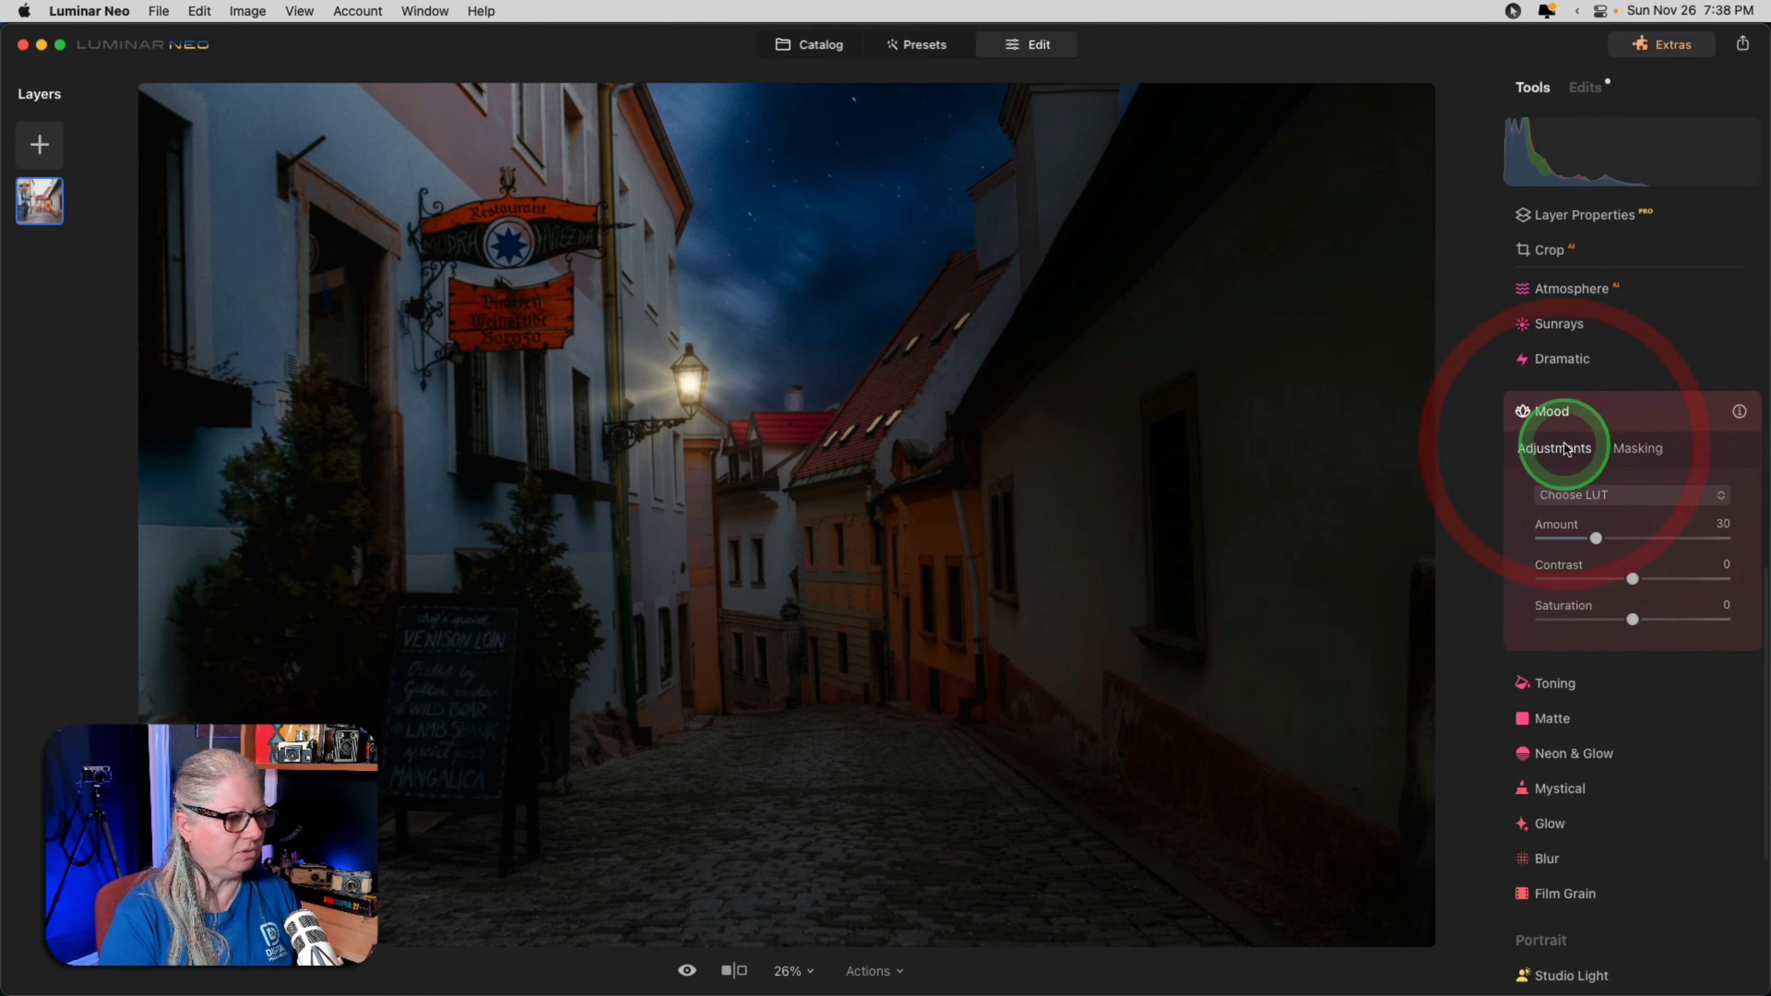
{"action": "left_click_drag", "start_coordinate": [1593, 515], "coordinate": [1648, 514]}
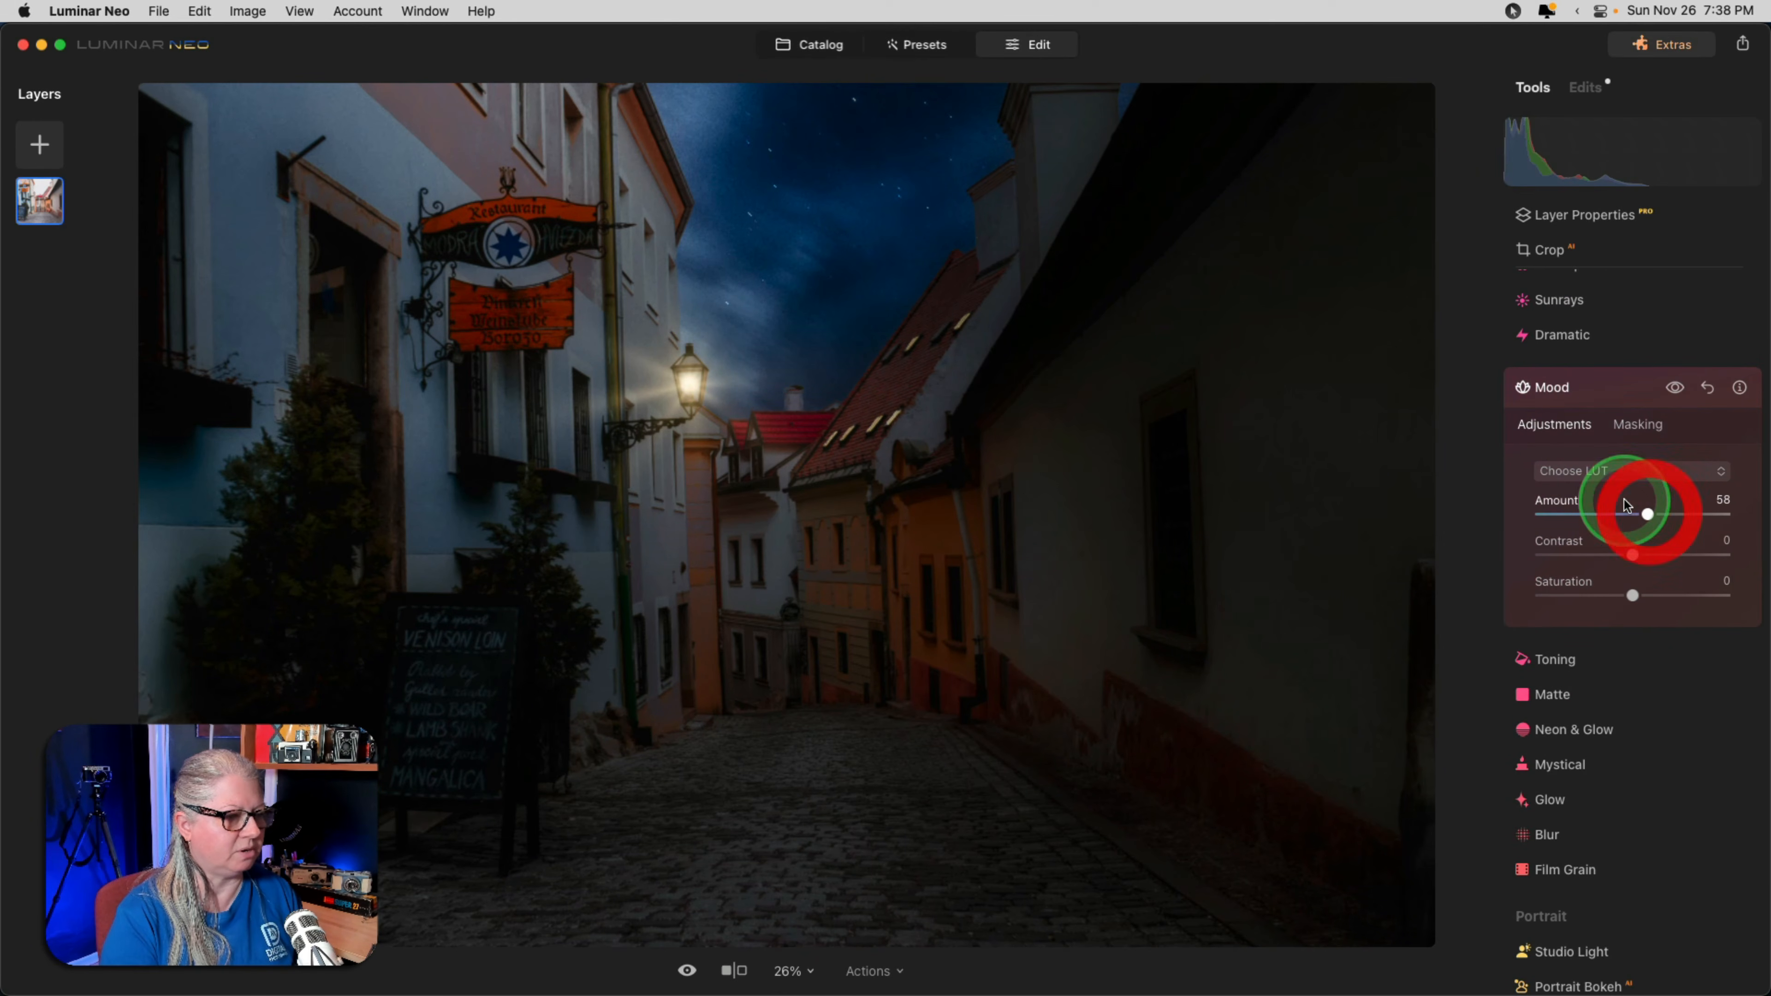
Preview Mood LUTs from the Aged group, then try the Artistic LUT Night Shift with a reduced Amount.
{"action": "left_click", "coordinate": [1631, 471]}
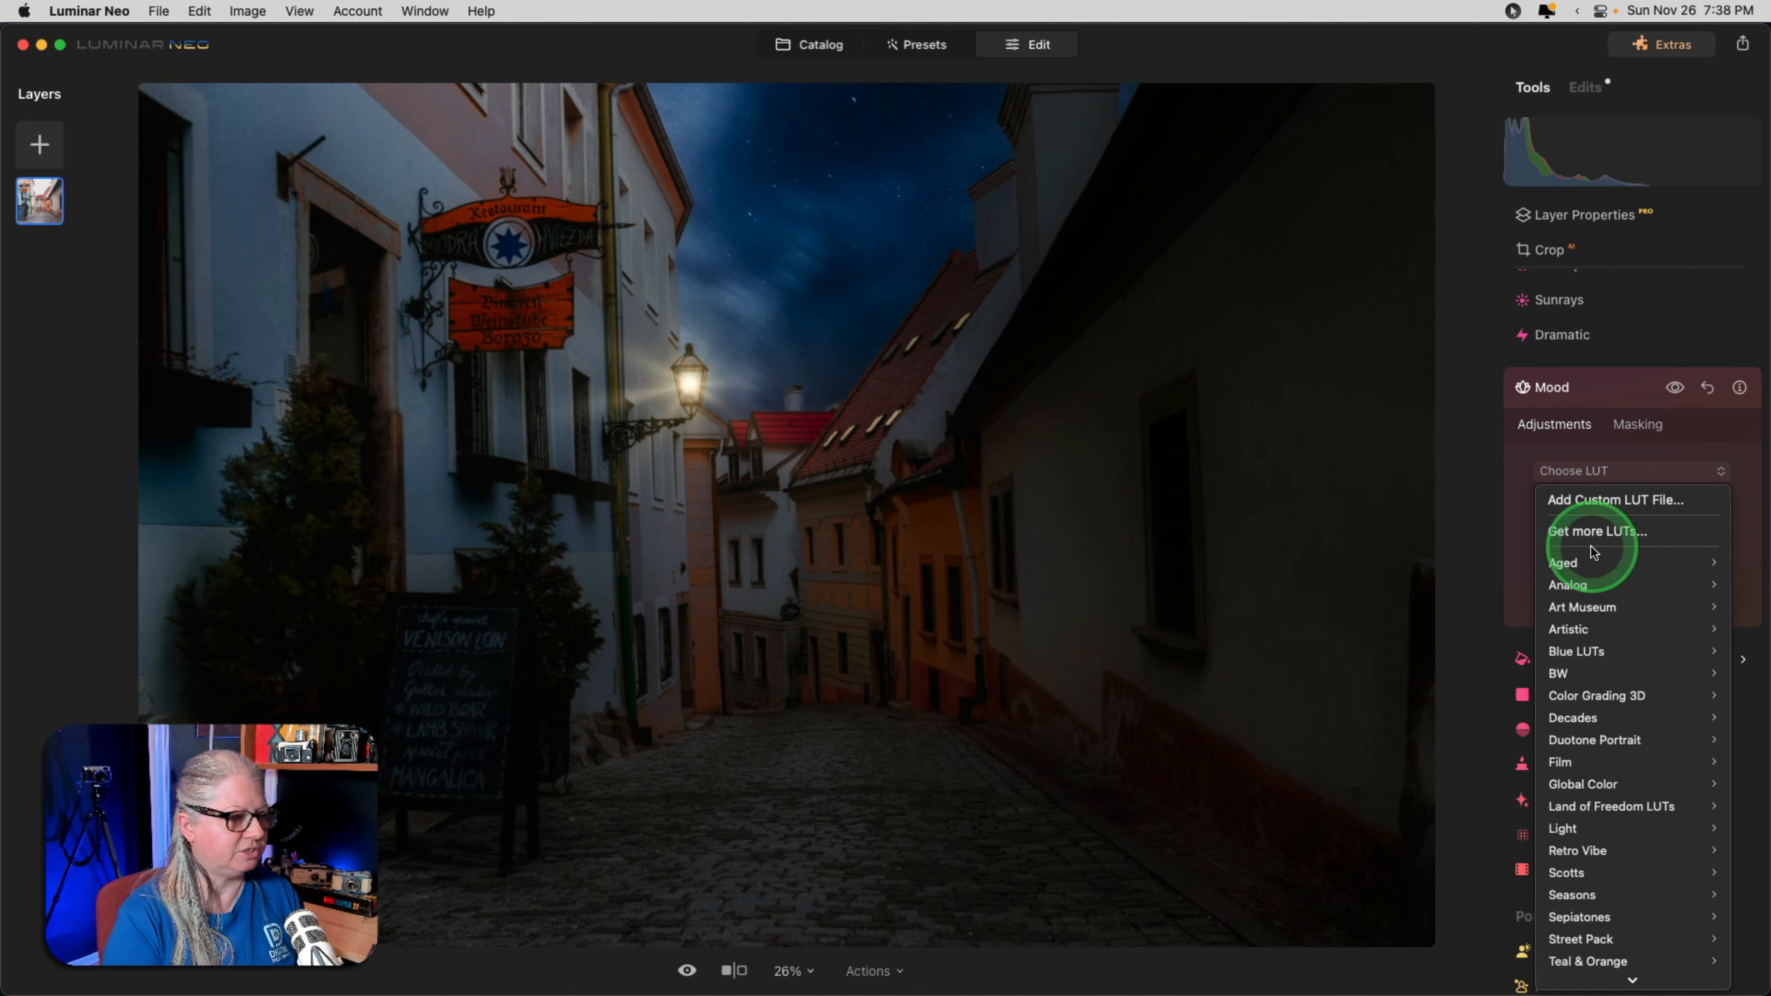
{"action": "mouse_move", "coordinate": [1587, 569]}
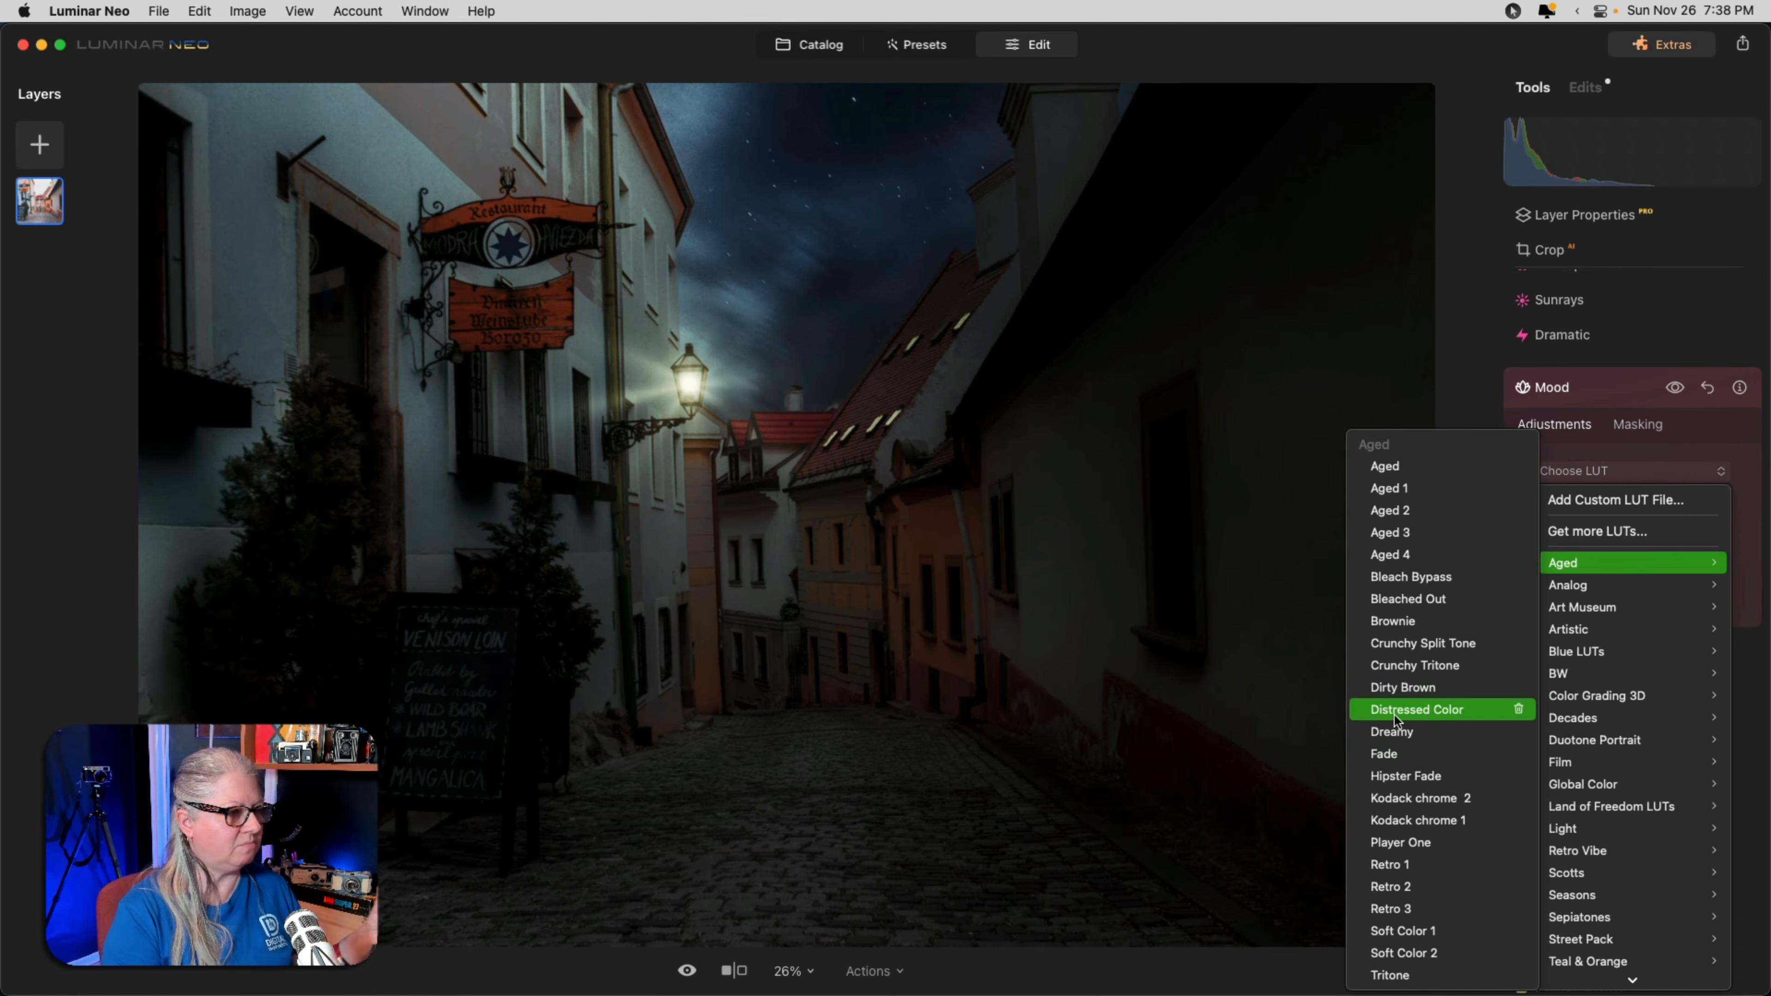
{"action": "left_click", "coordinate": [1396, 730]}
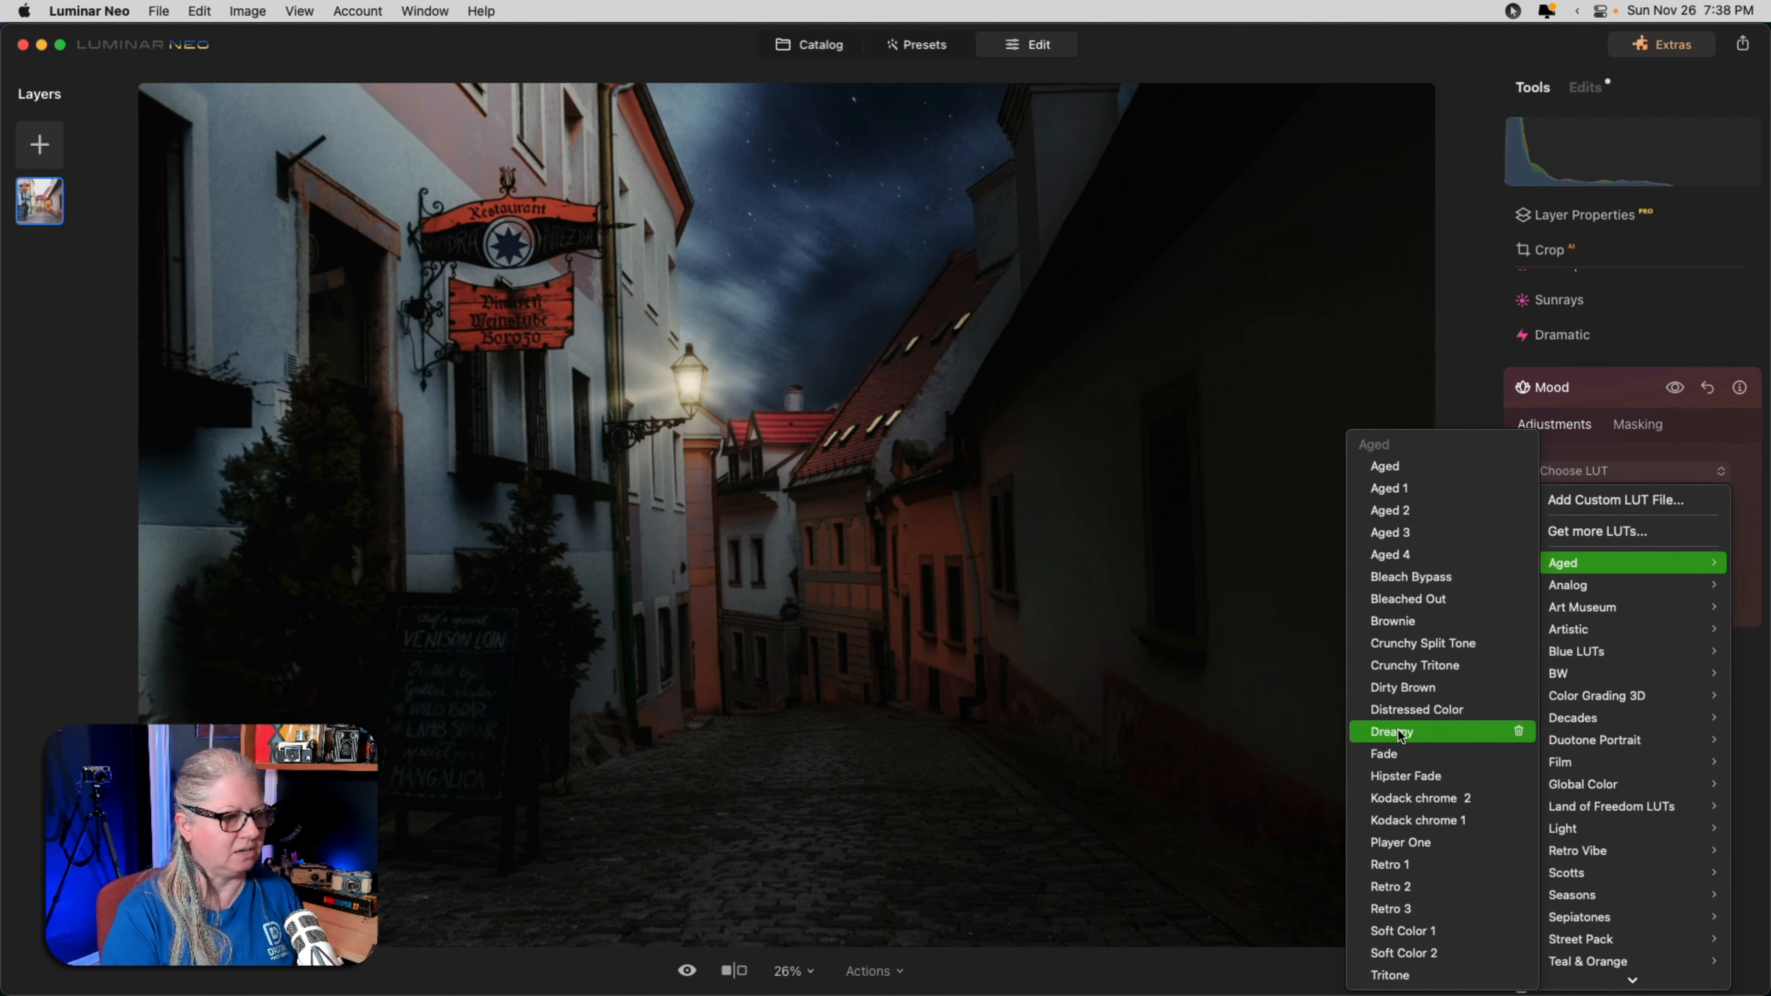
{"action": "left_click", "coordinate": [1596, 630]}
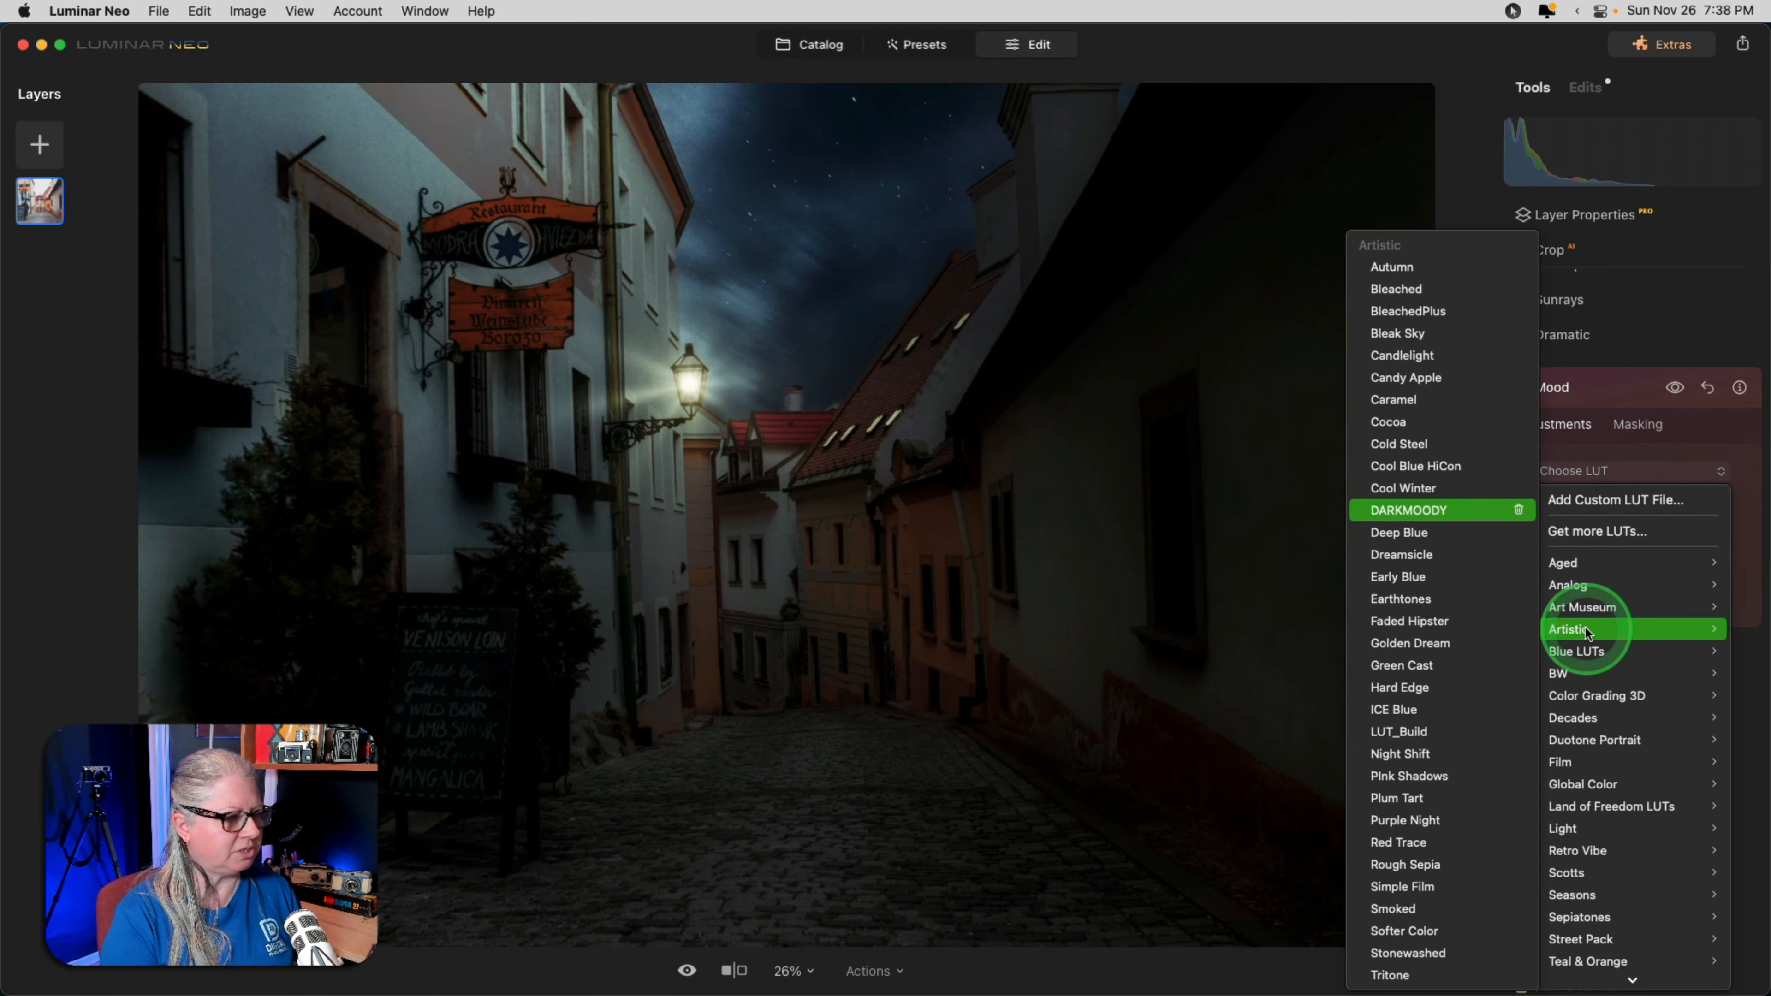
{"action": "left_click", "coordinate": [1404, 754]}
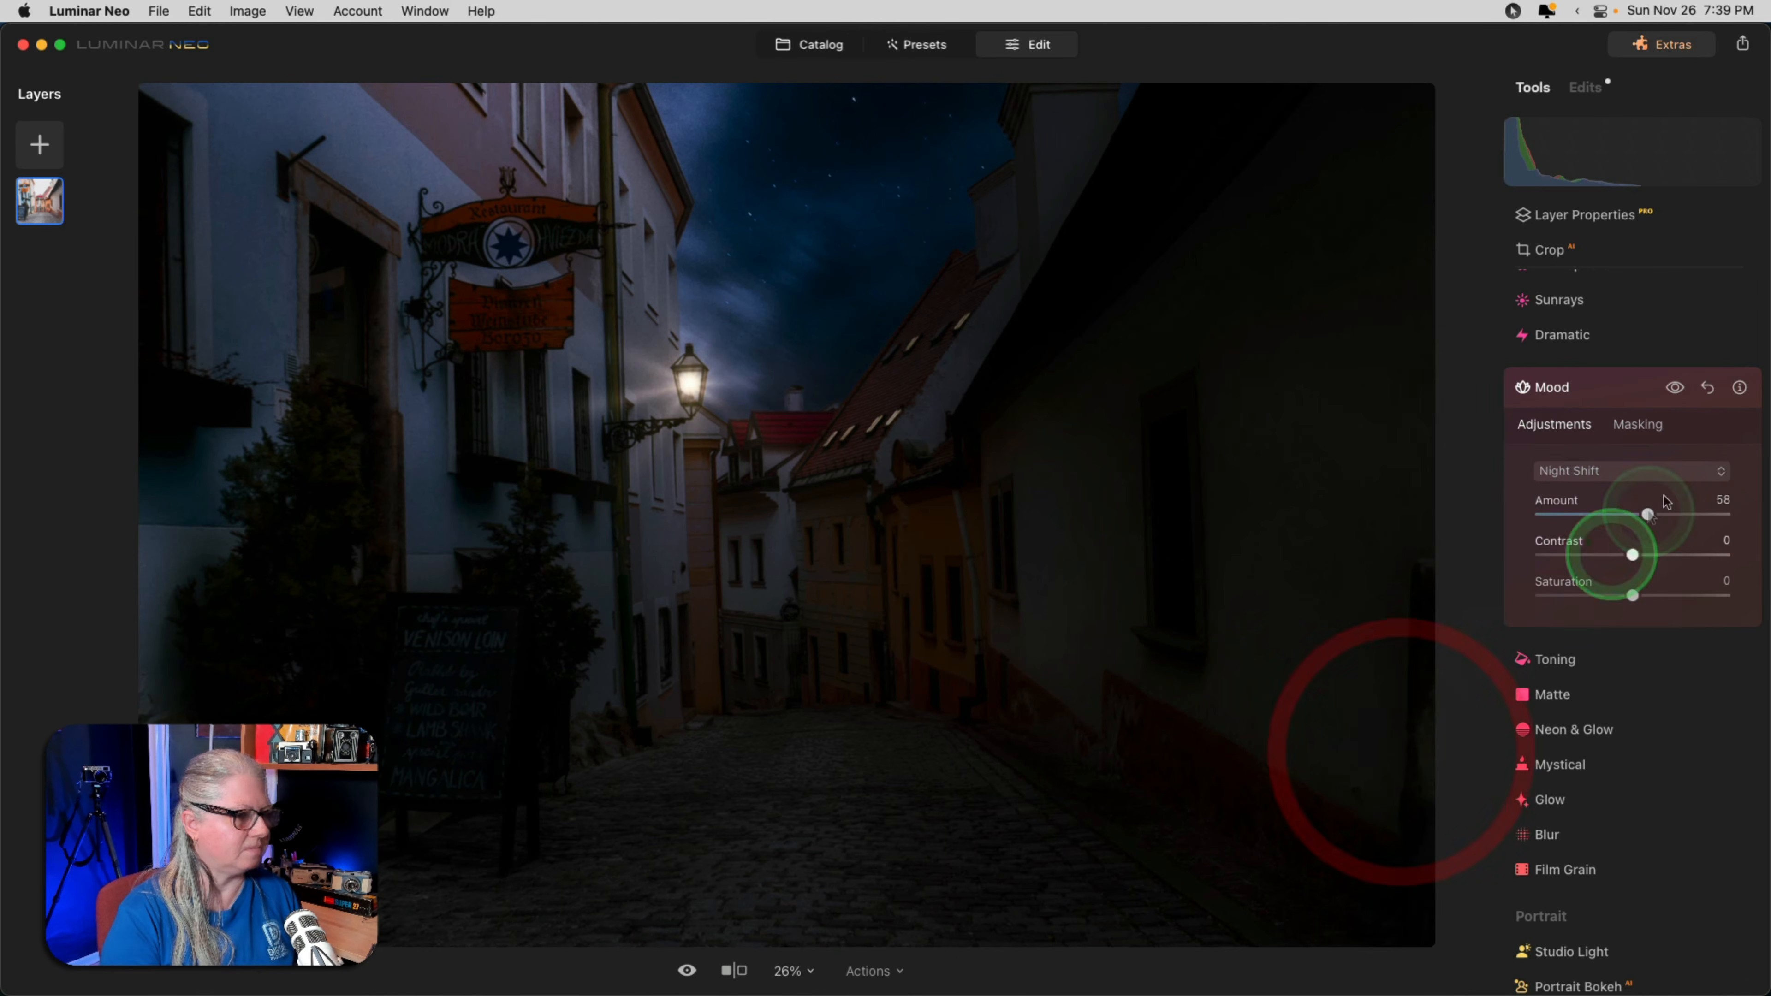
{"action": "mouse_move", "coordinate": [1601, 520]}
{"action": "left_mouse_down"}
{"action": "mouse_move", "coordinate": [1644, 515]}
{"action": "mouse_move", "coordinate": [1555, 514]}
{"action": "mouse_move", "coordinate": [1593, 506]}
{"action": "left_mouse_up"}
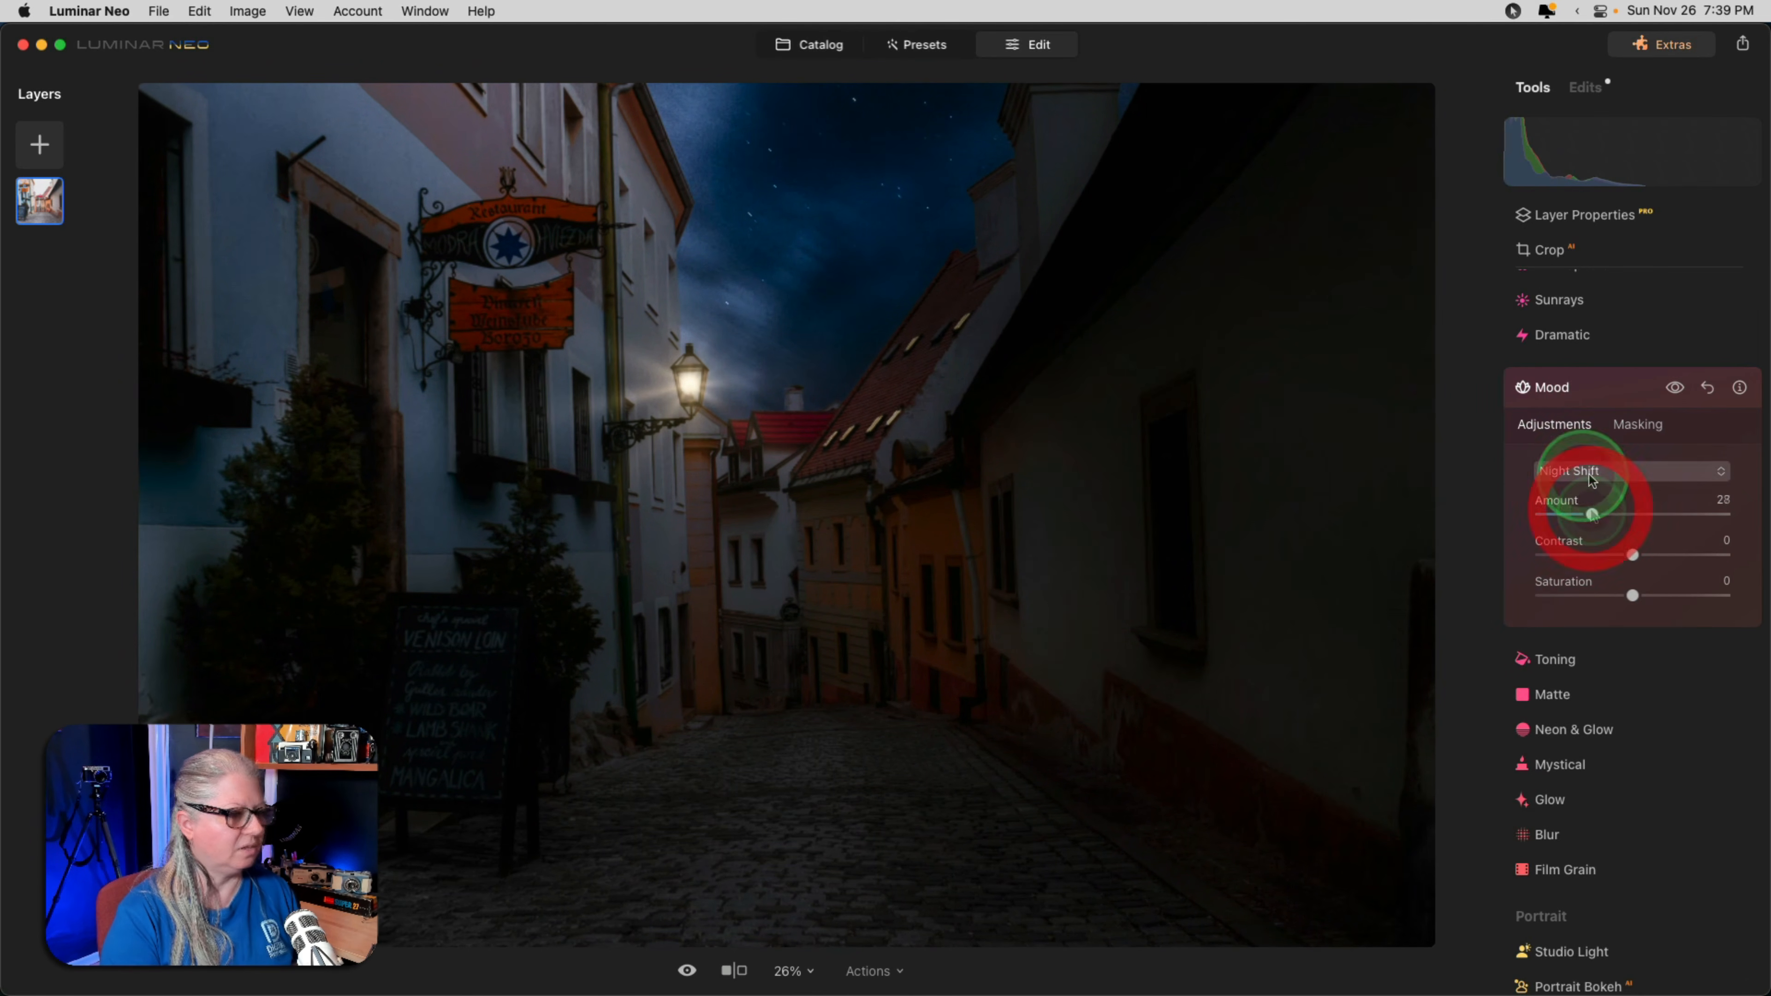
Apply the Land of Freedom LUT Dnipro in Mood with Amount 23 and Contrast -45, and close the tool.
{"action": "left_click", "coordinate": [1595, 473]}
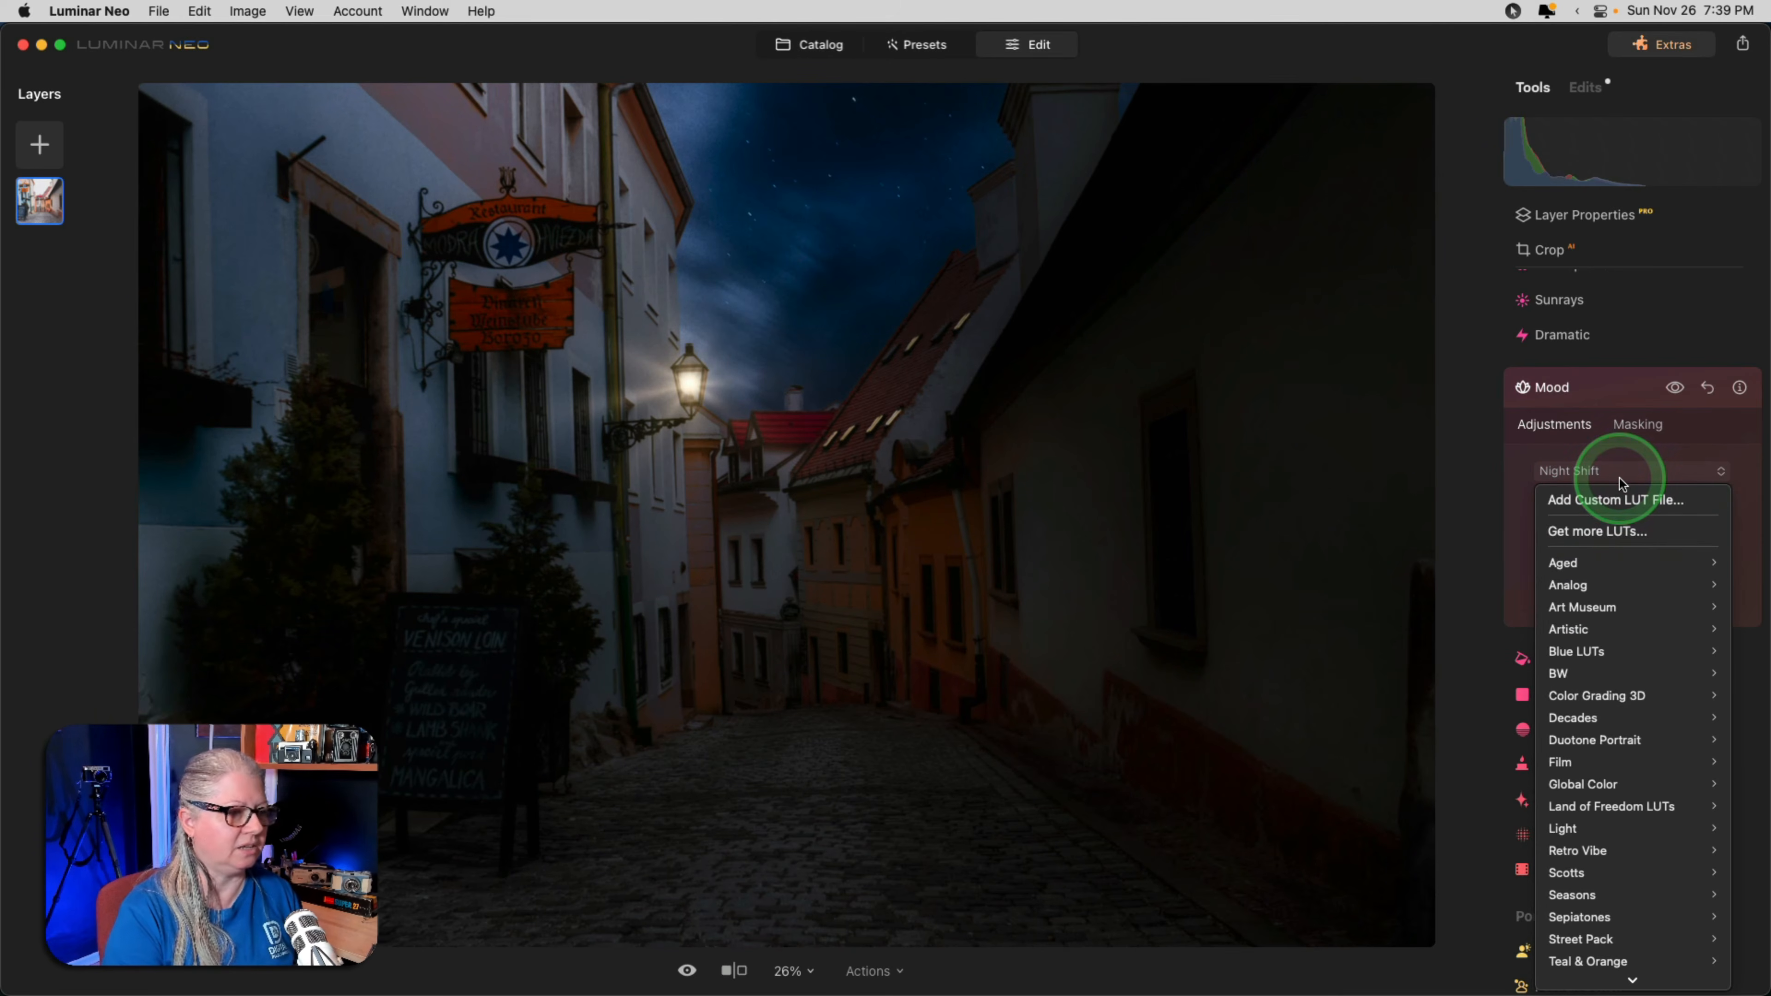
{"action": "mouse_move", "coordinate": [1632, 887]}
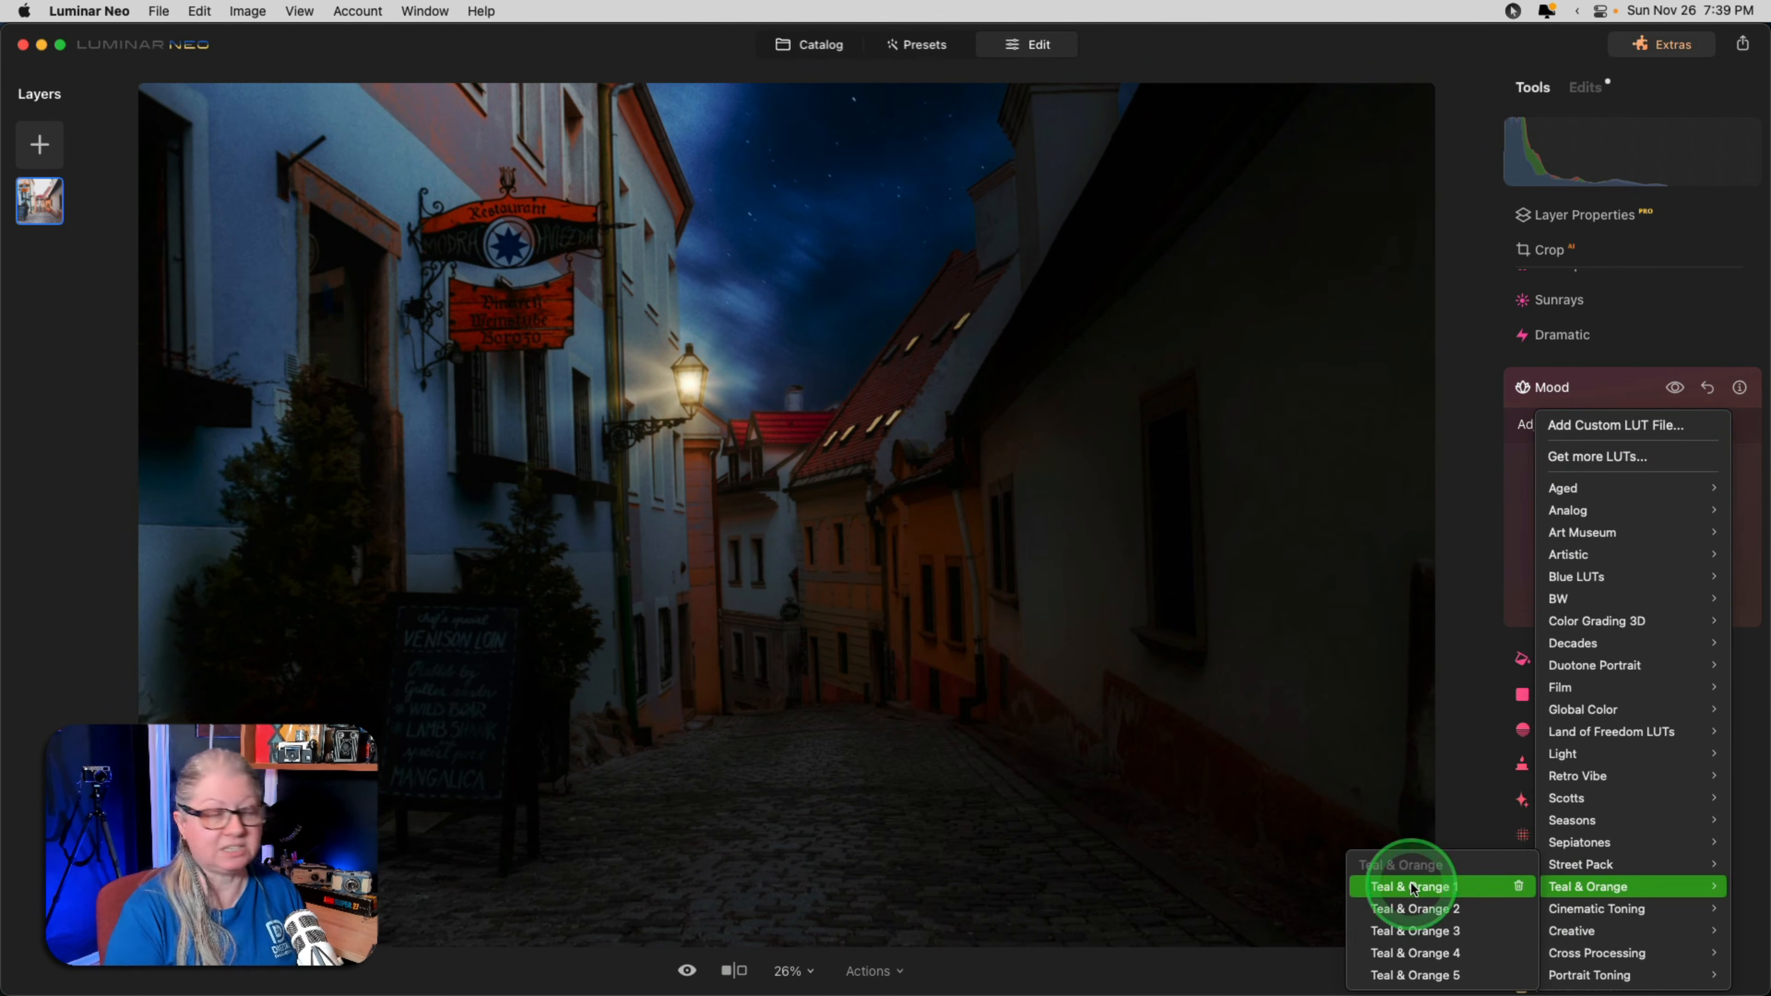
{"action": "mouse_move", "coordinate": [1562, 732]}
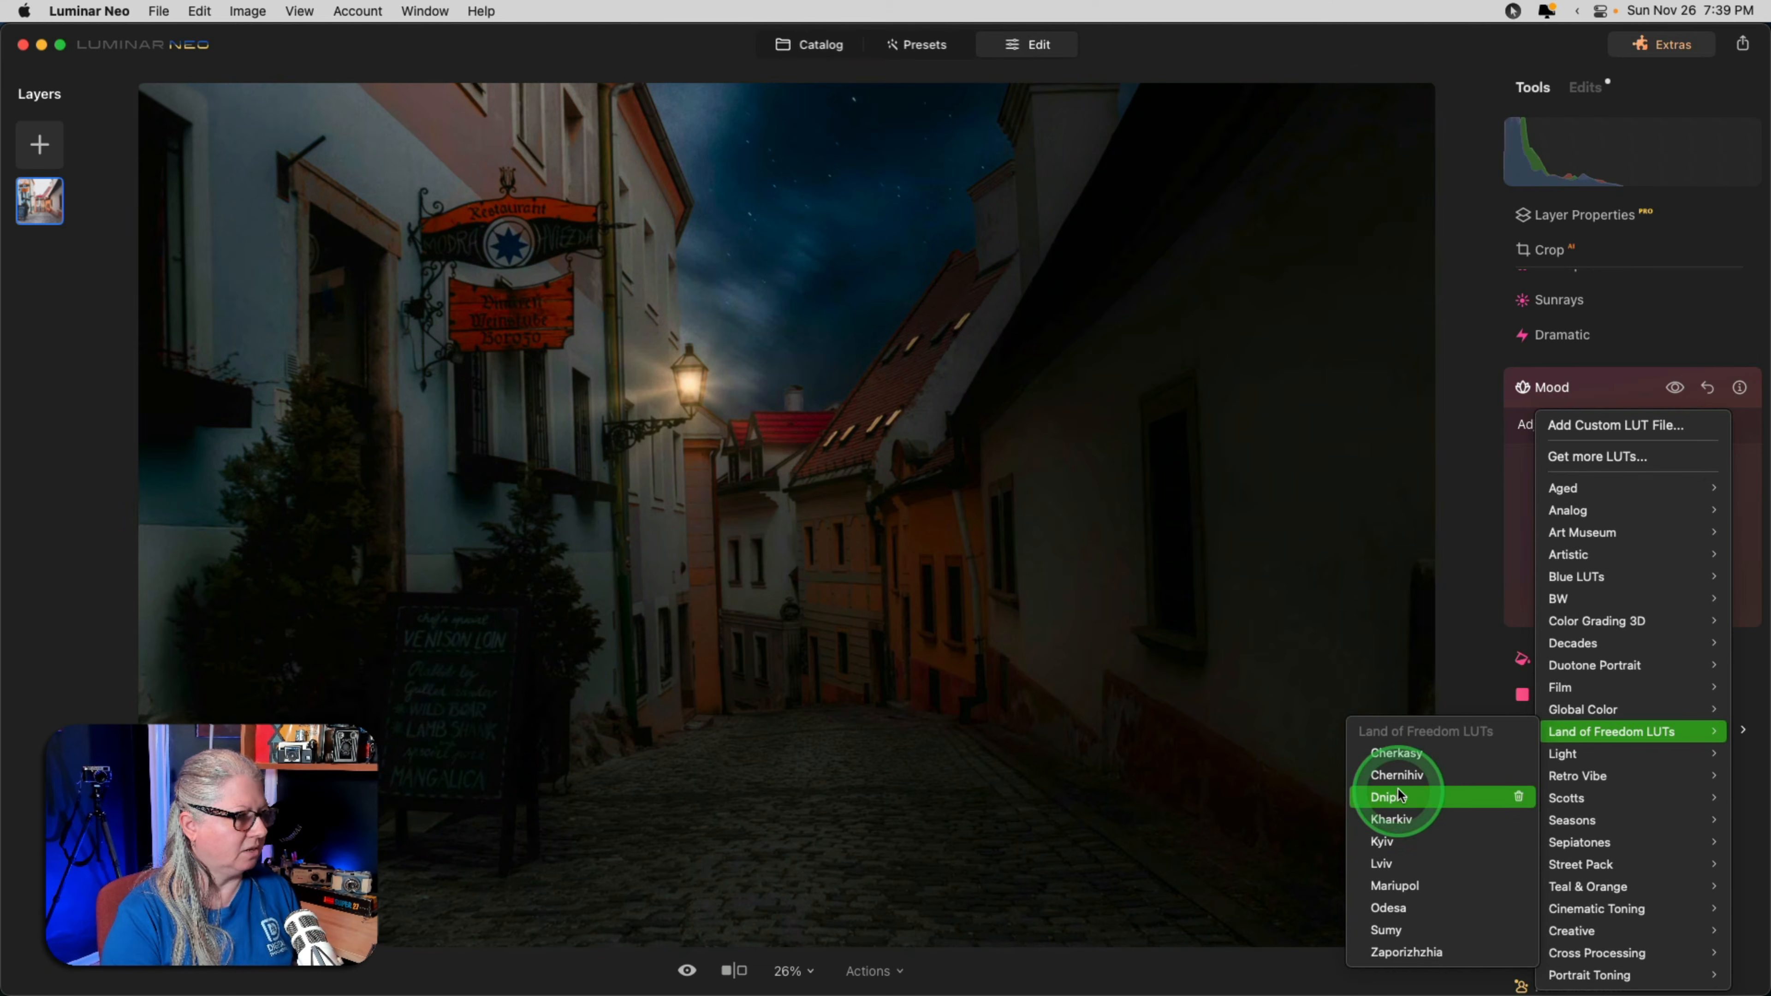
{"action": "left_click", "coordinate": [1400, 827]}
{"action": "left_click_drag", "start_coordinate": [1677, 506], "coordinate": [1585, 515]}
{"action": "mouse_move", "coordinate": [1581, 552]}
{"action": "left_mouse_down"}
{"action": "mouse_move", "coordinate": [1565, 551]}
{"action": "mouse_move", "coordinate": [1586, 545]}
{"action": "left_mouse_up"}
{"action": "left_click", "coordinate": [1592, 385]}
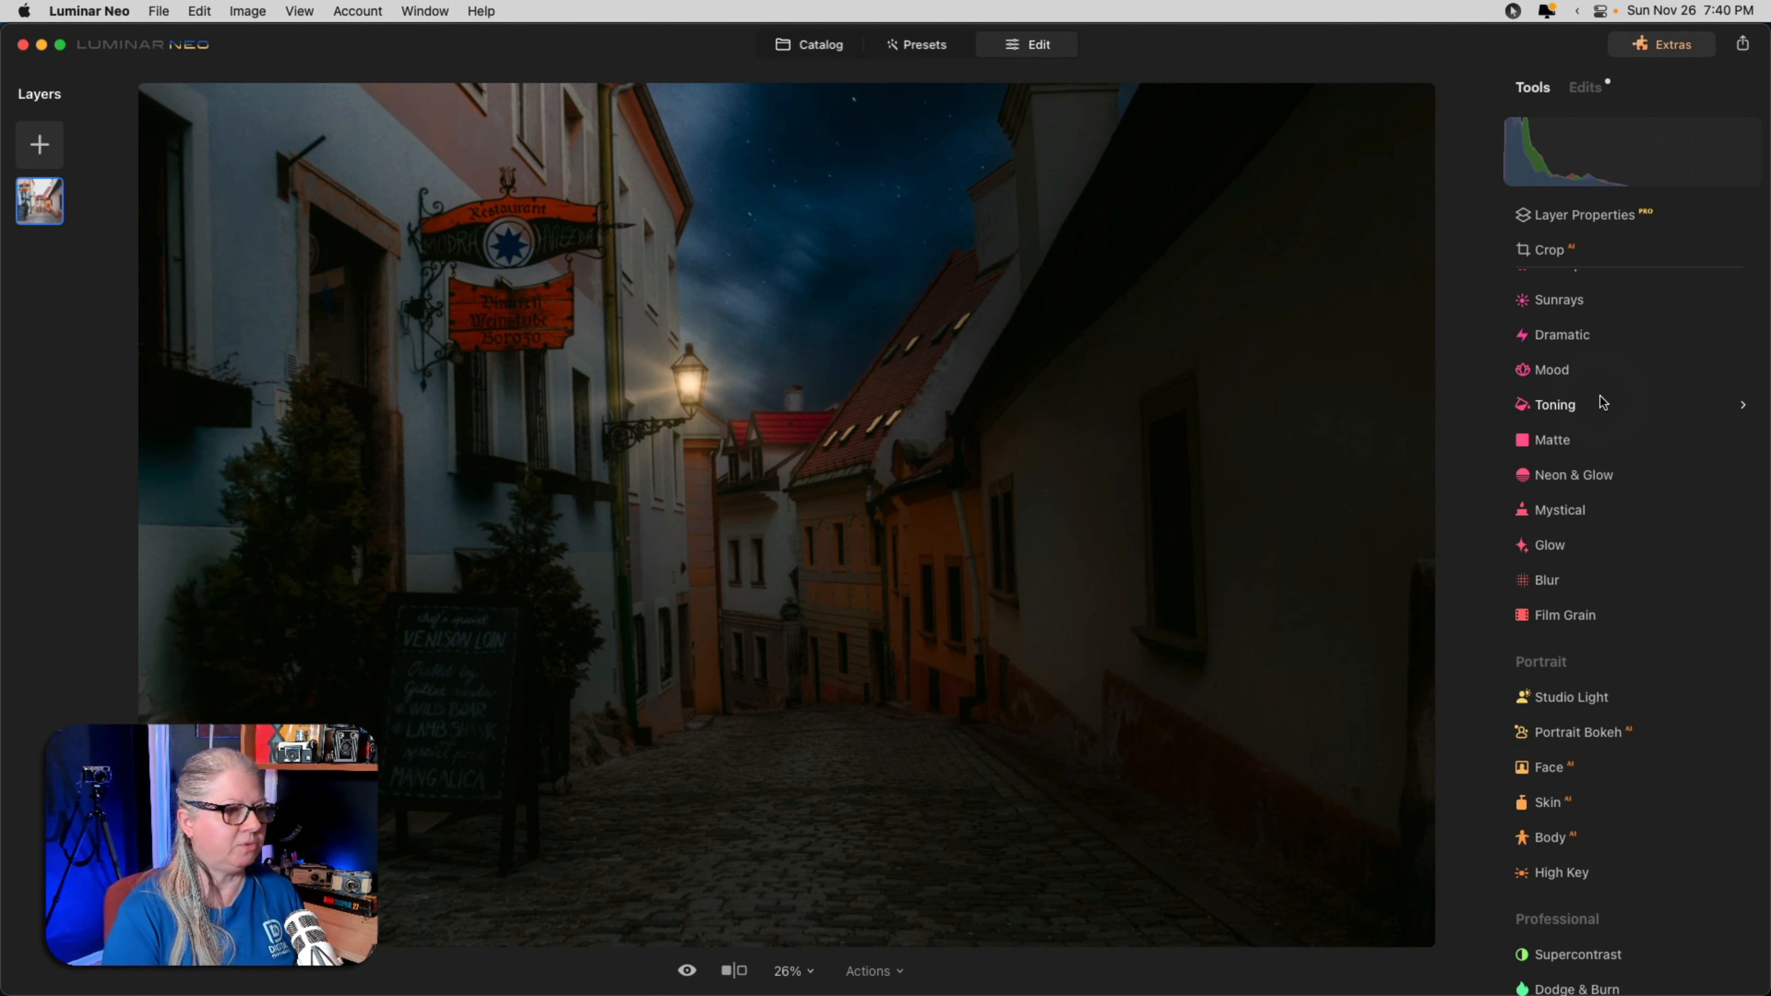
Reopen the earlier Develop adjustment from the photo's list of edits and reset its Exposure to 0.00.
{"action": "left_click", "coordinate": [1570, 155]}
{"action": "left_click", "coordinate": [1582, 87]}
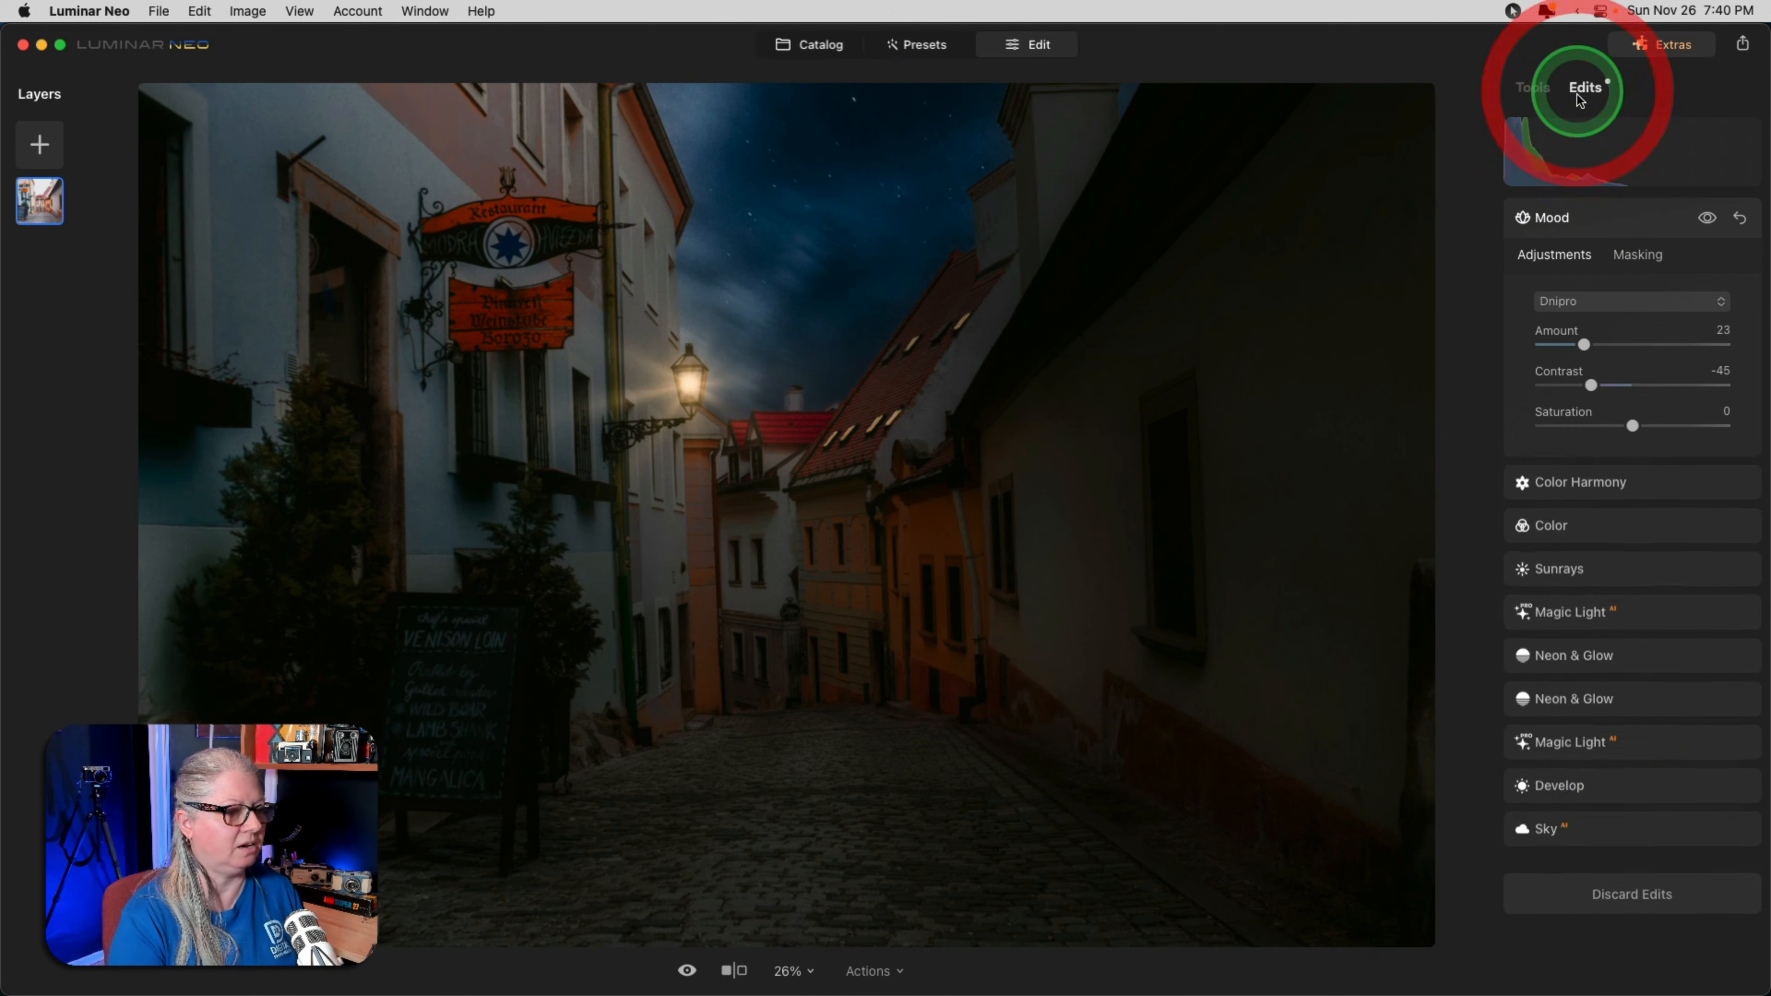
{"action": "left_click", "coordinate": [1614, 786]}
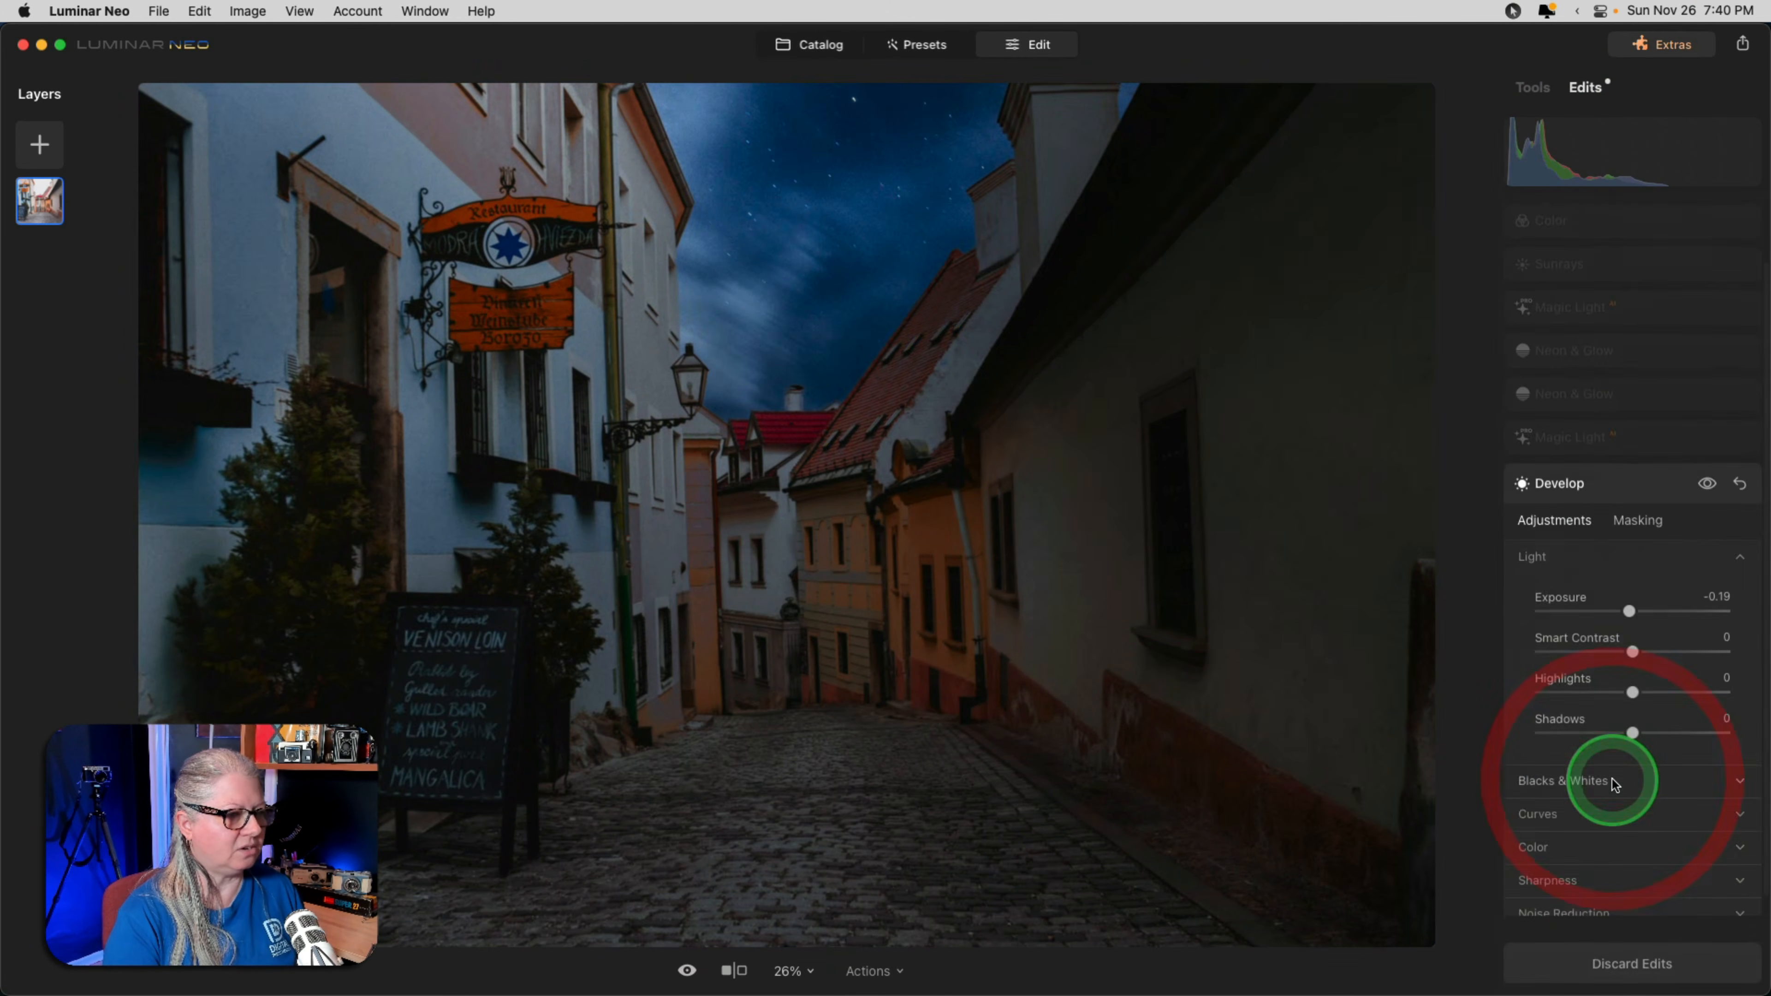
{"action": "left_click", "coordinate": [1630, 611]}
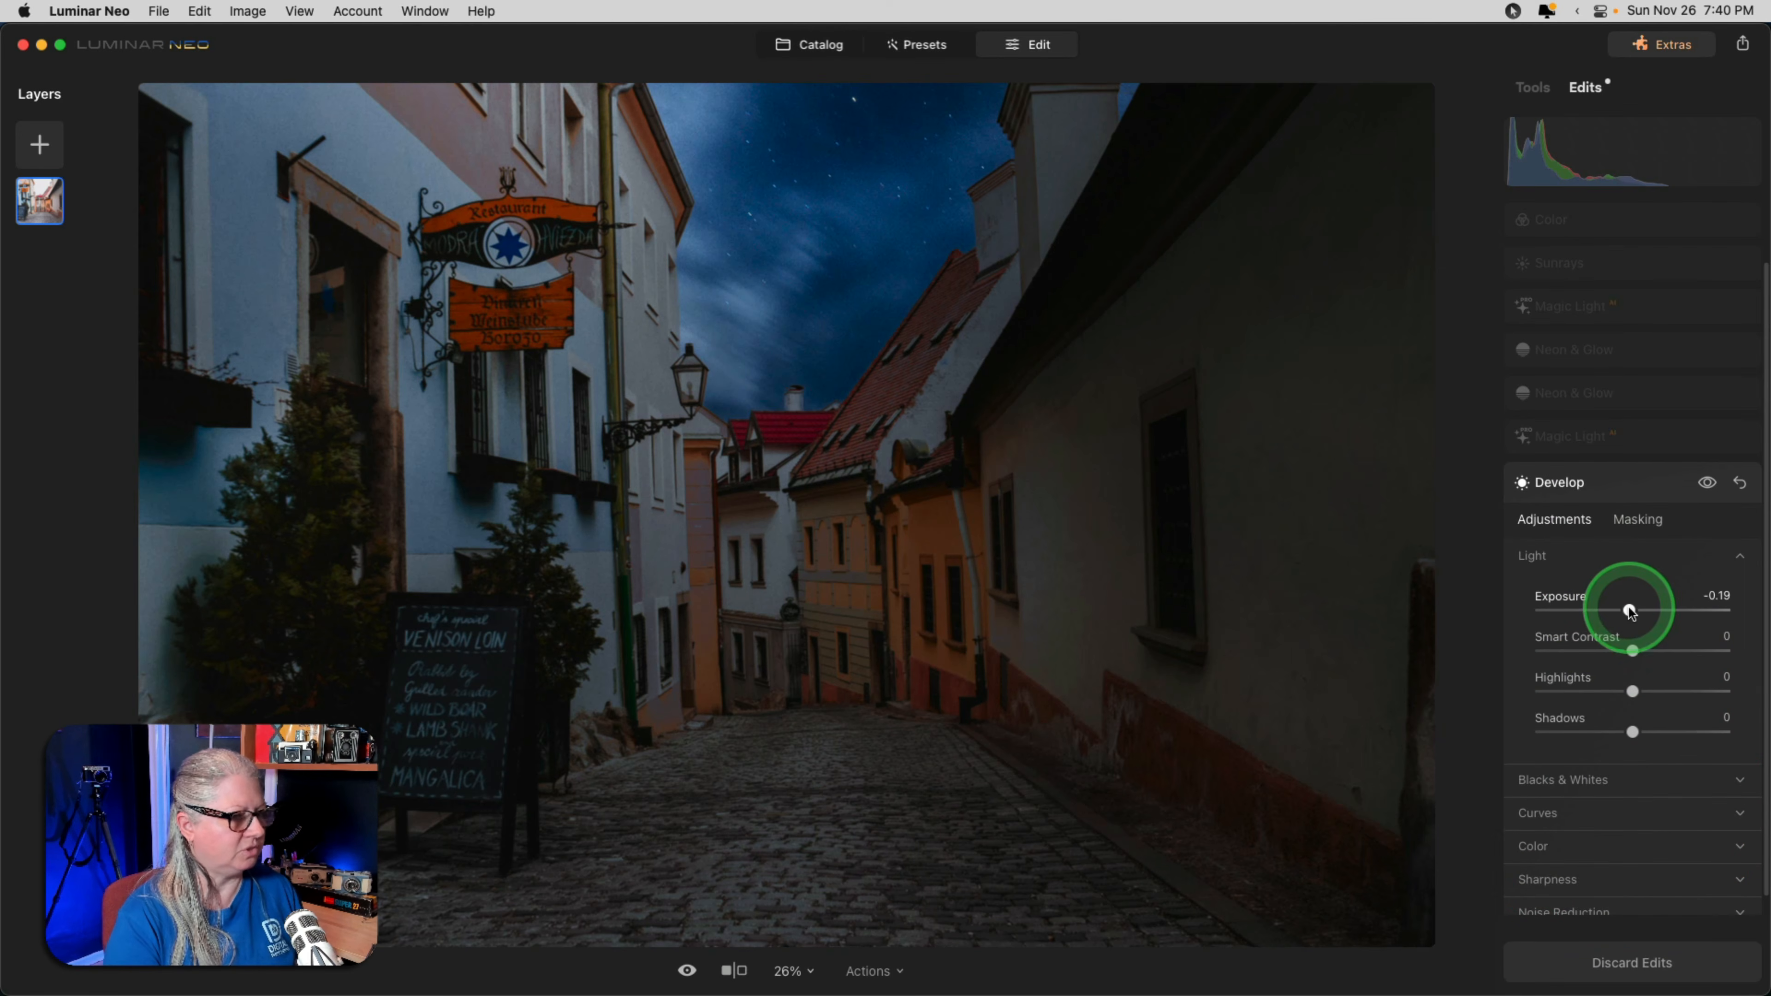
{"action": "double_click", "coordinate": [1630, 611]}
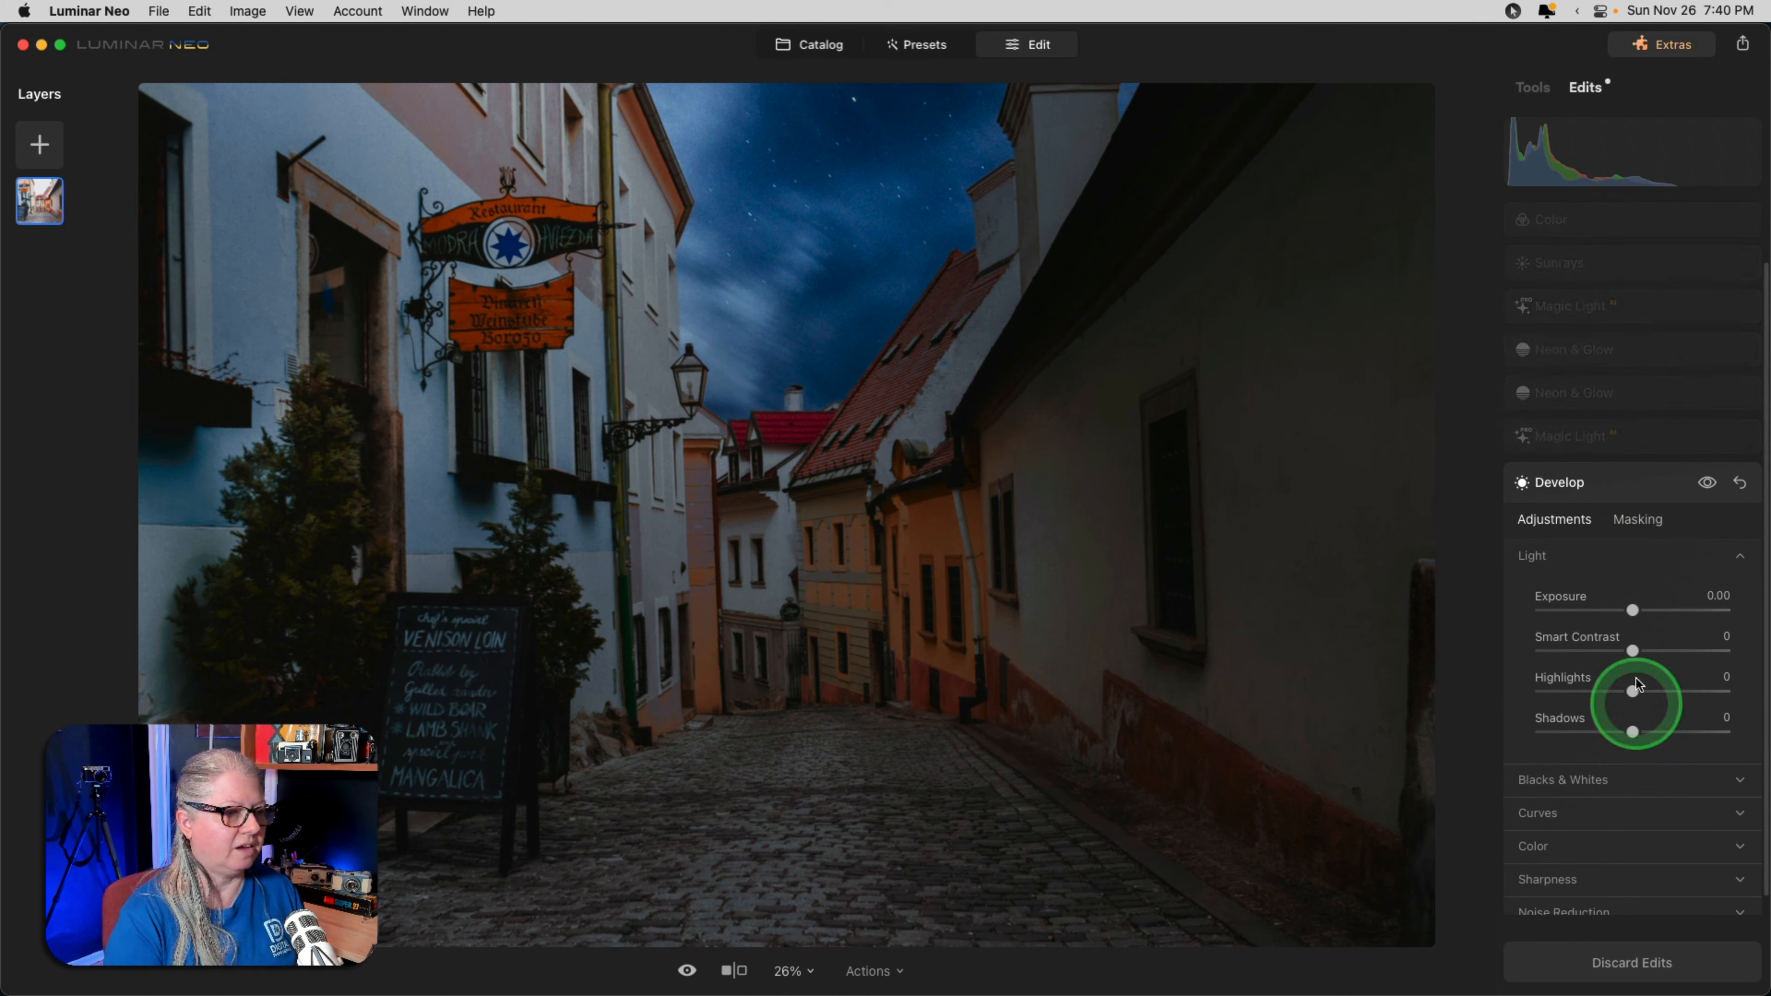
Slightly raise the Shadows in the earlier Develop adjustment, return to the Mood edit and compare the night scene with the original photo.
{"action": "left_click", "coordinate": [1613, 224]}
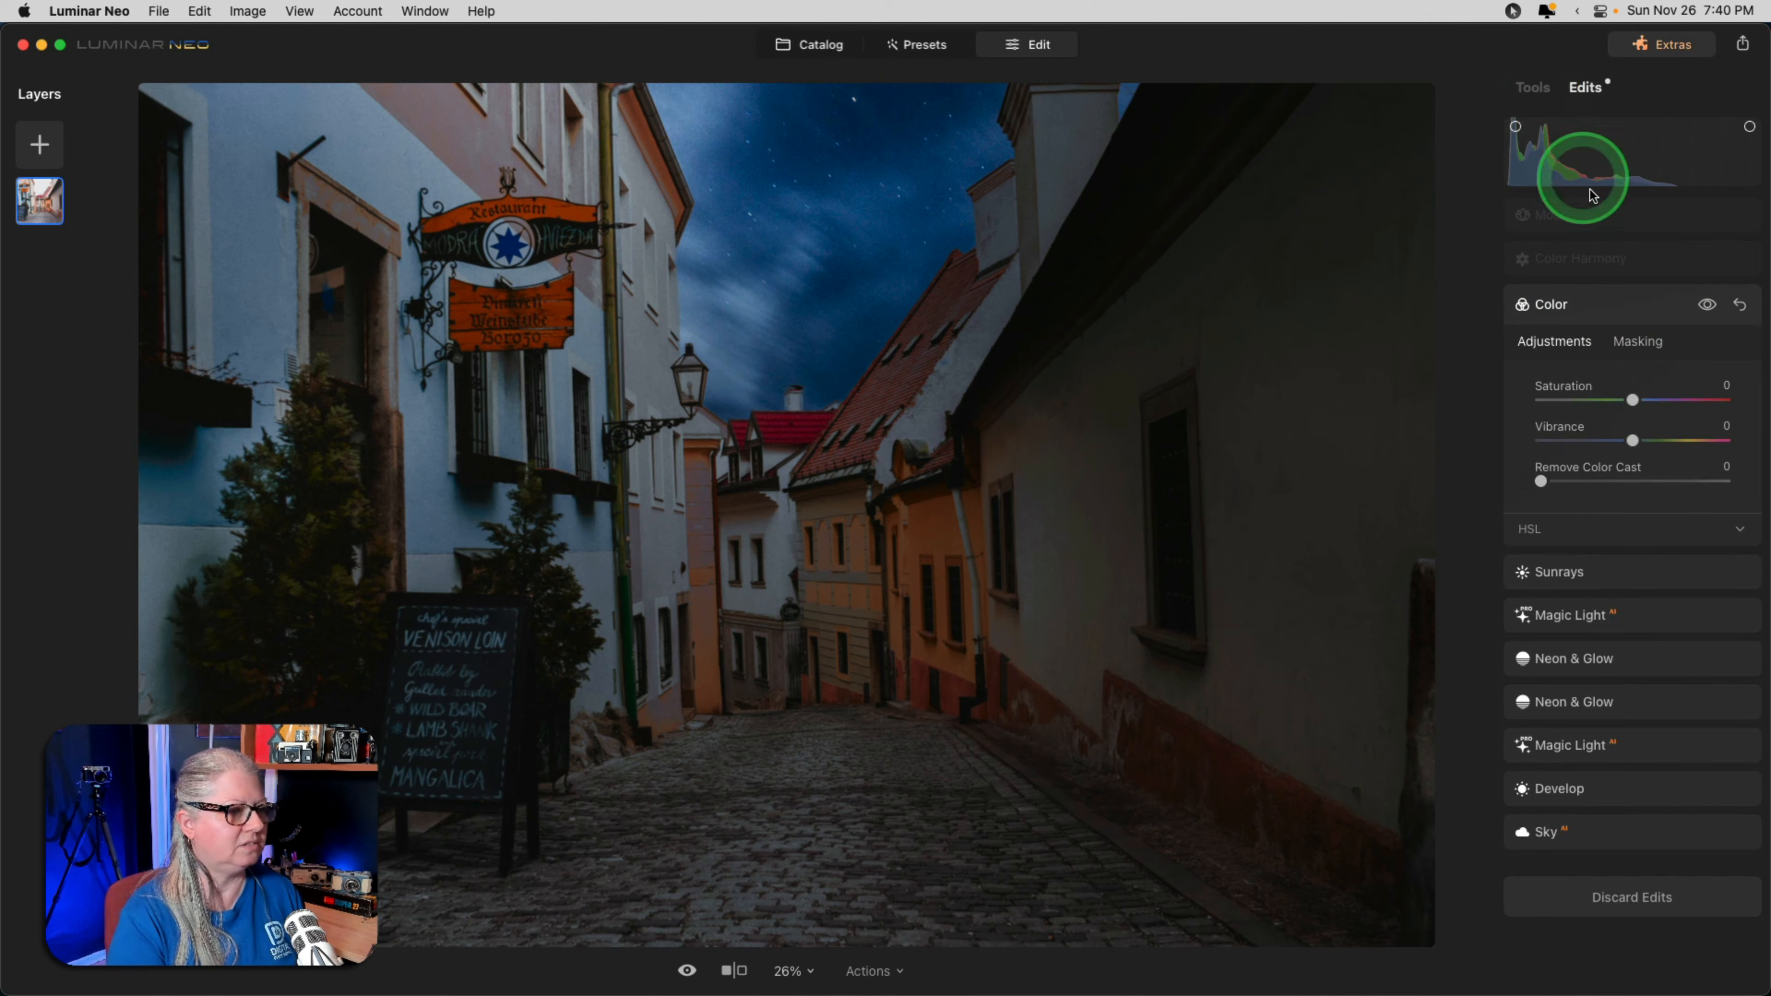
{"action": "left_click", "coordinate": [1603, 217]}
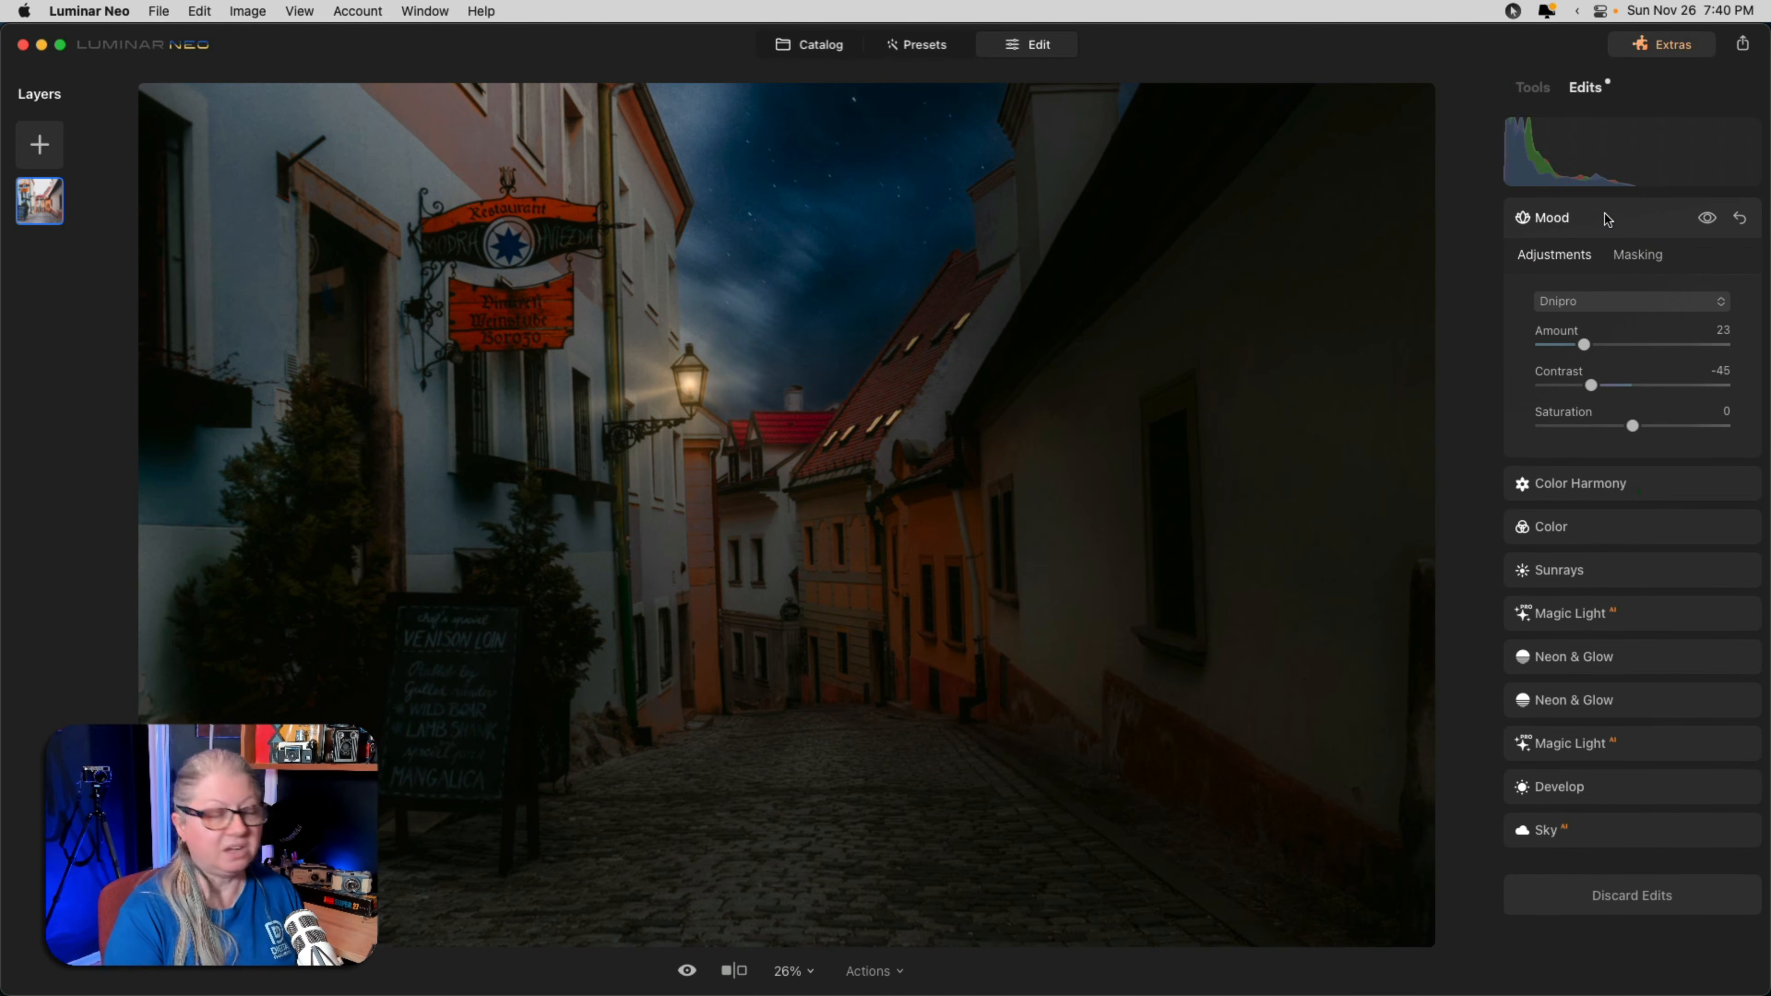
{"action": "left_click", "coordinate": [1606, 781]}
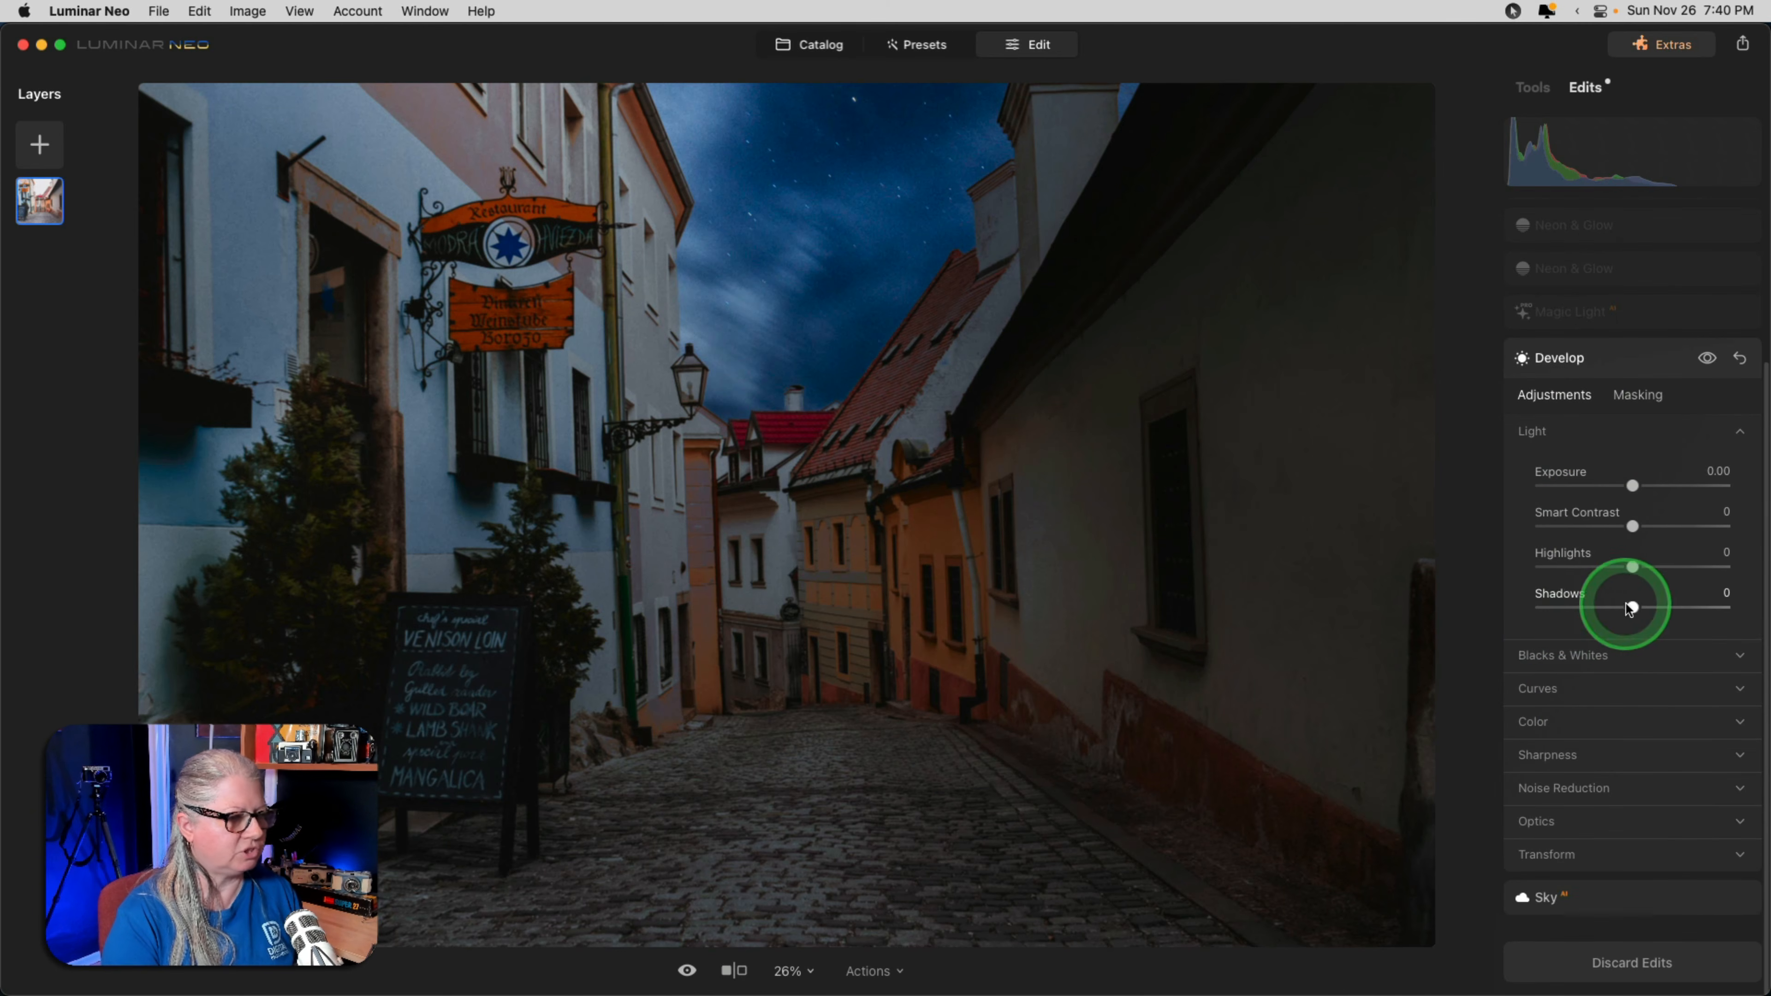
{"action": "left_click_drag", "start_coordinate": [1629, 608], "coordinate": [1669, 603]}
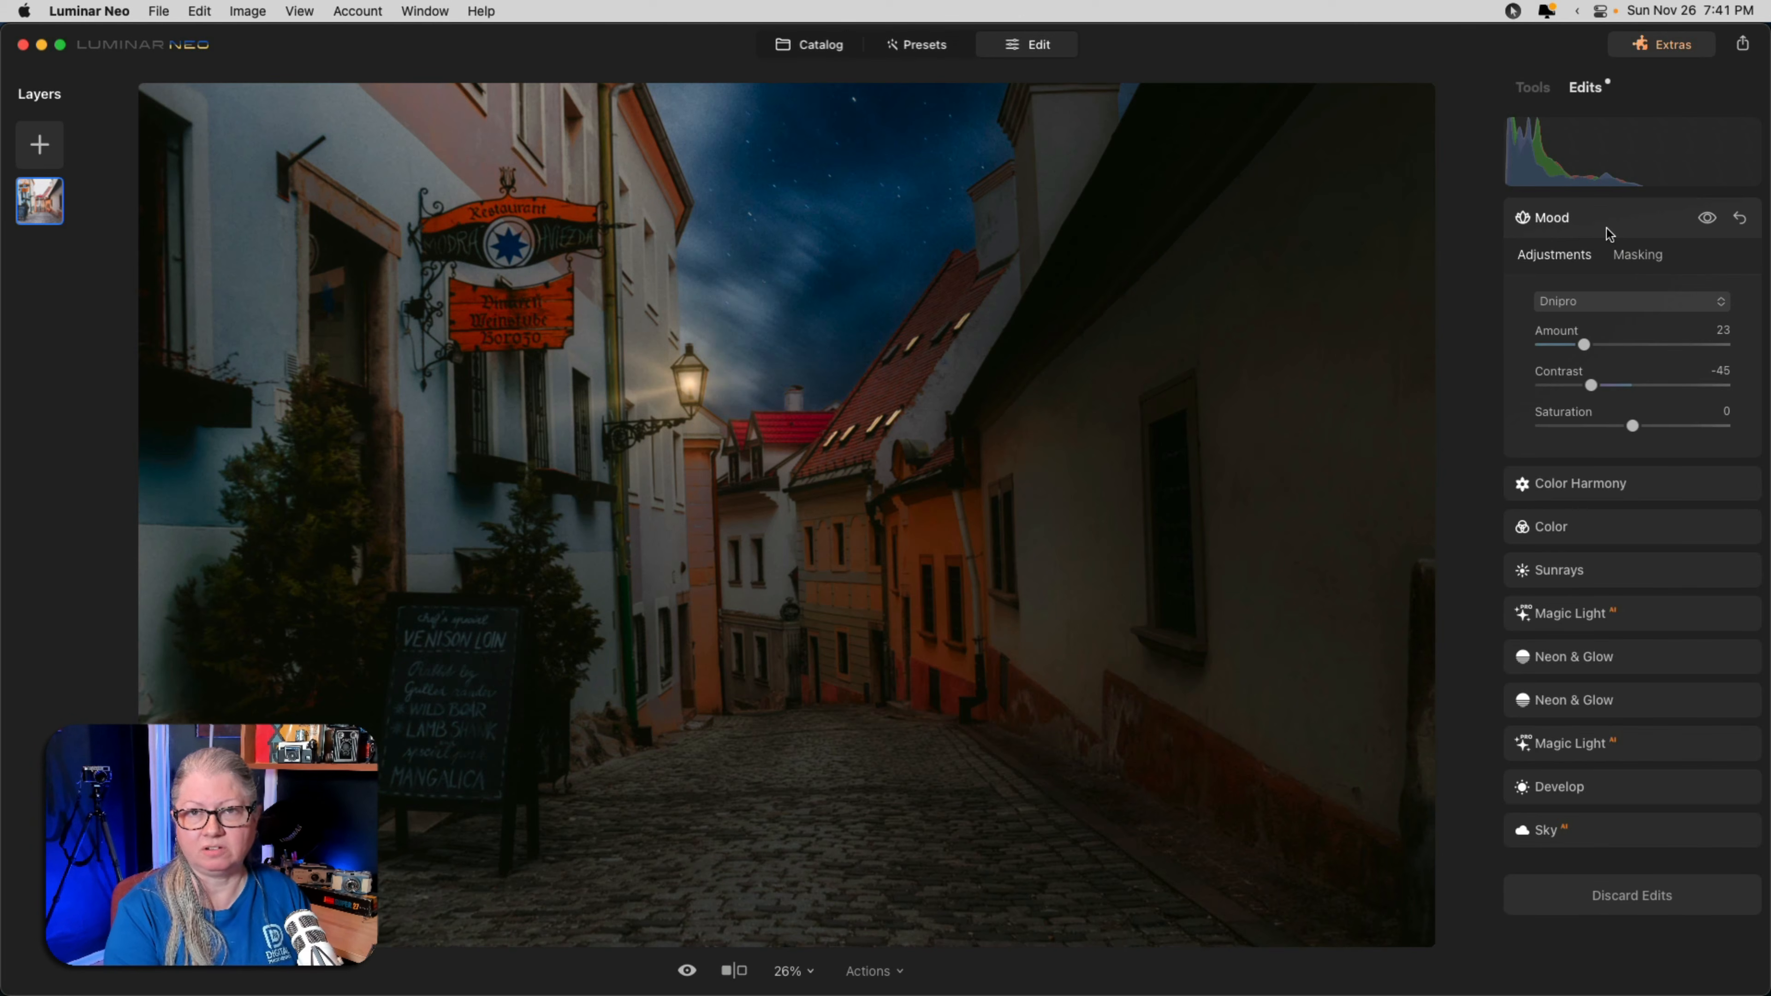
{"action": "key", "text": "backslash"}
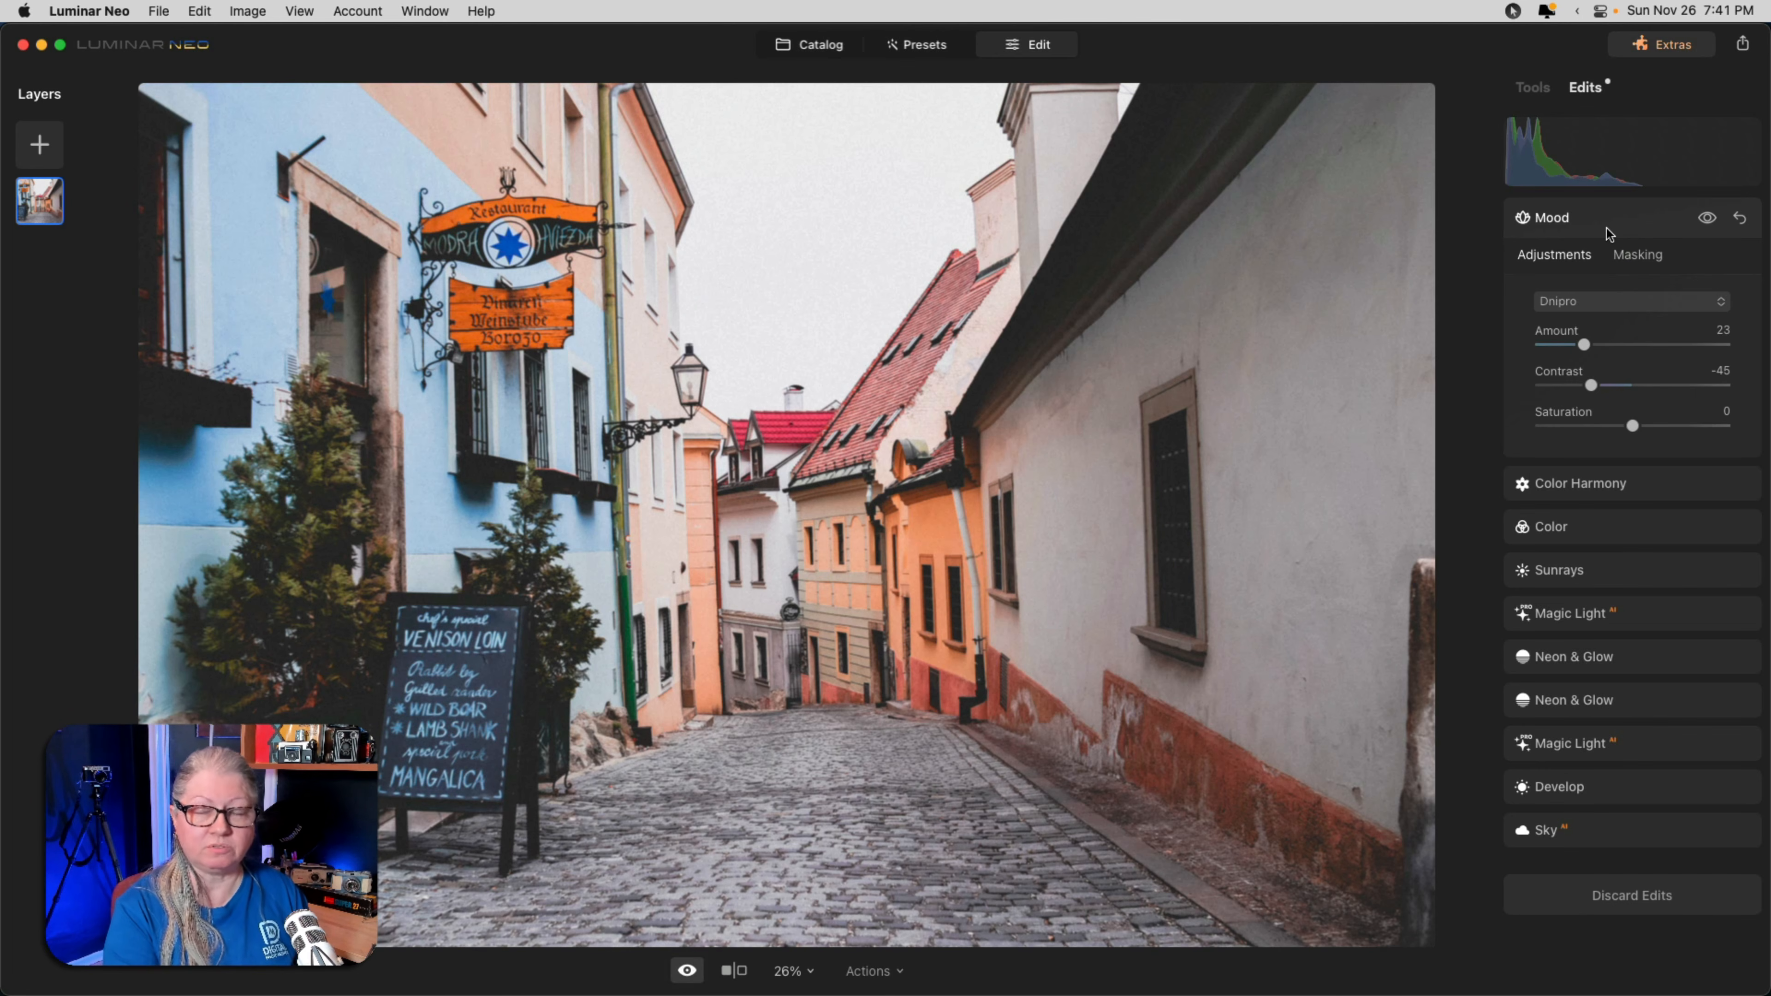
{"action": "key", "text": "backslash"}
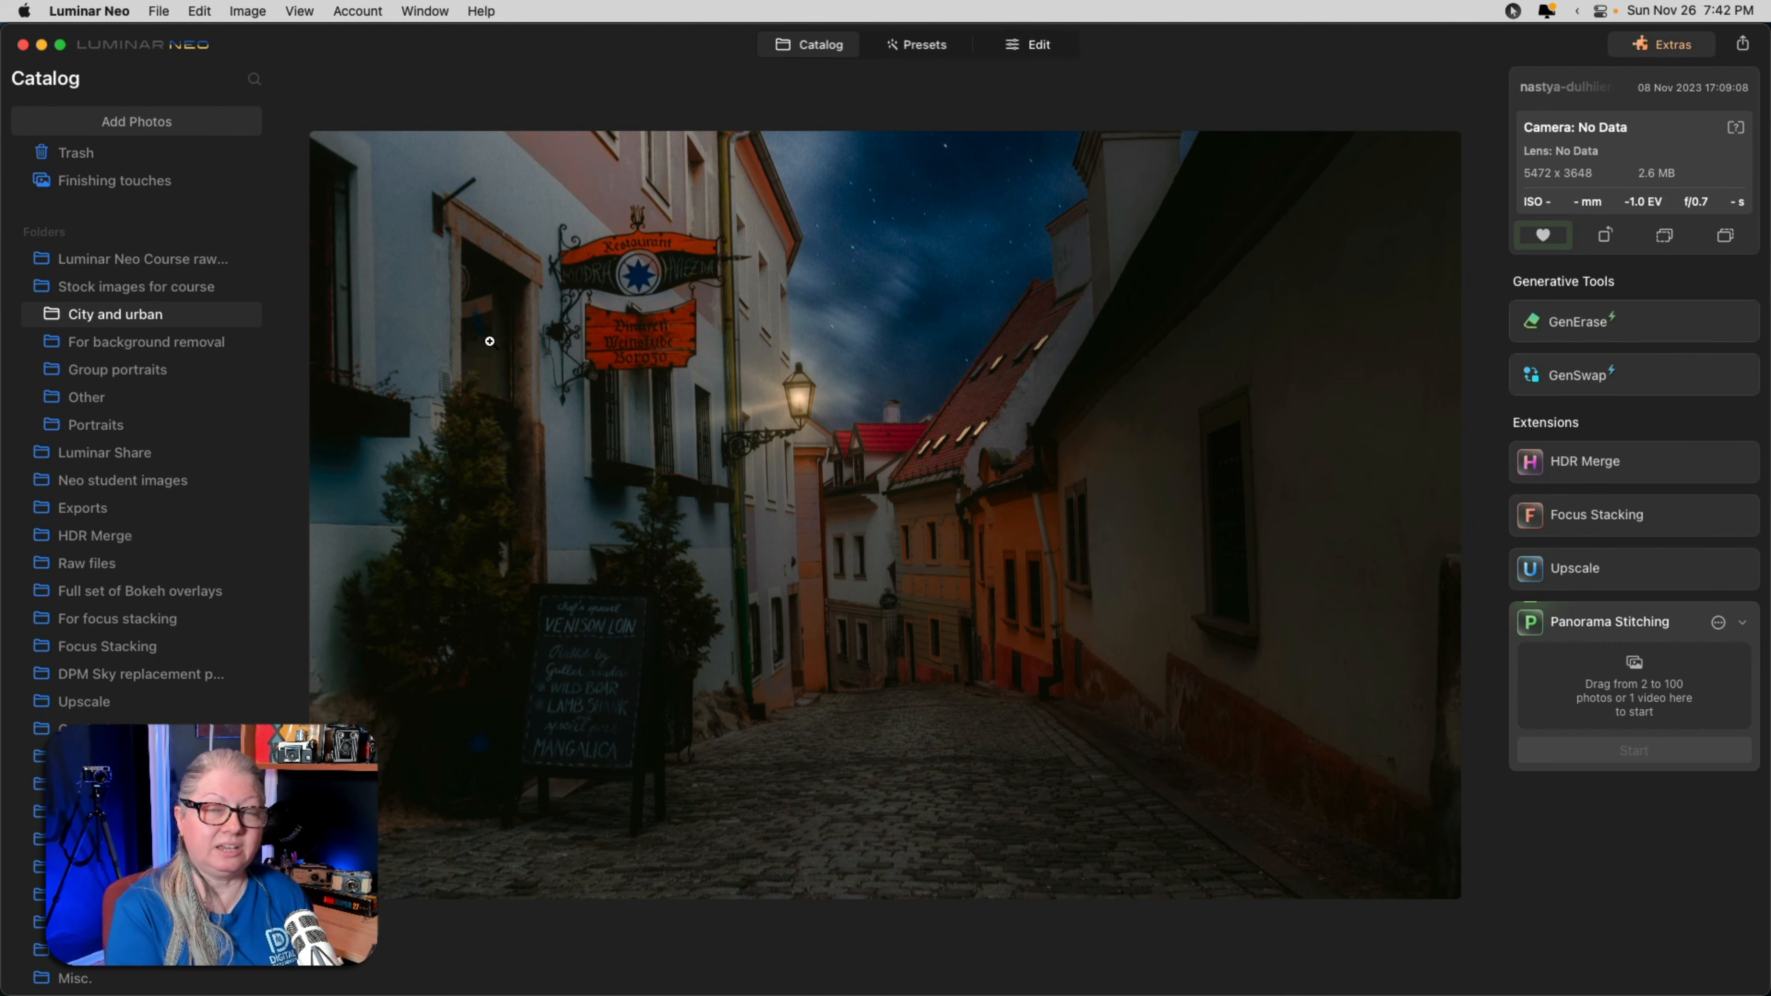
Compare the two night versions of the lamp street and the other day-and-night photo pairs in the City and urban folder.
{"action": "key", "text": "Right"}
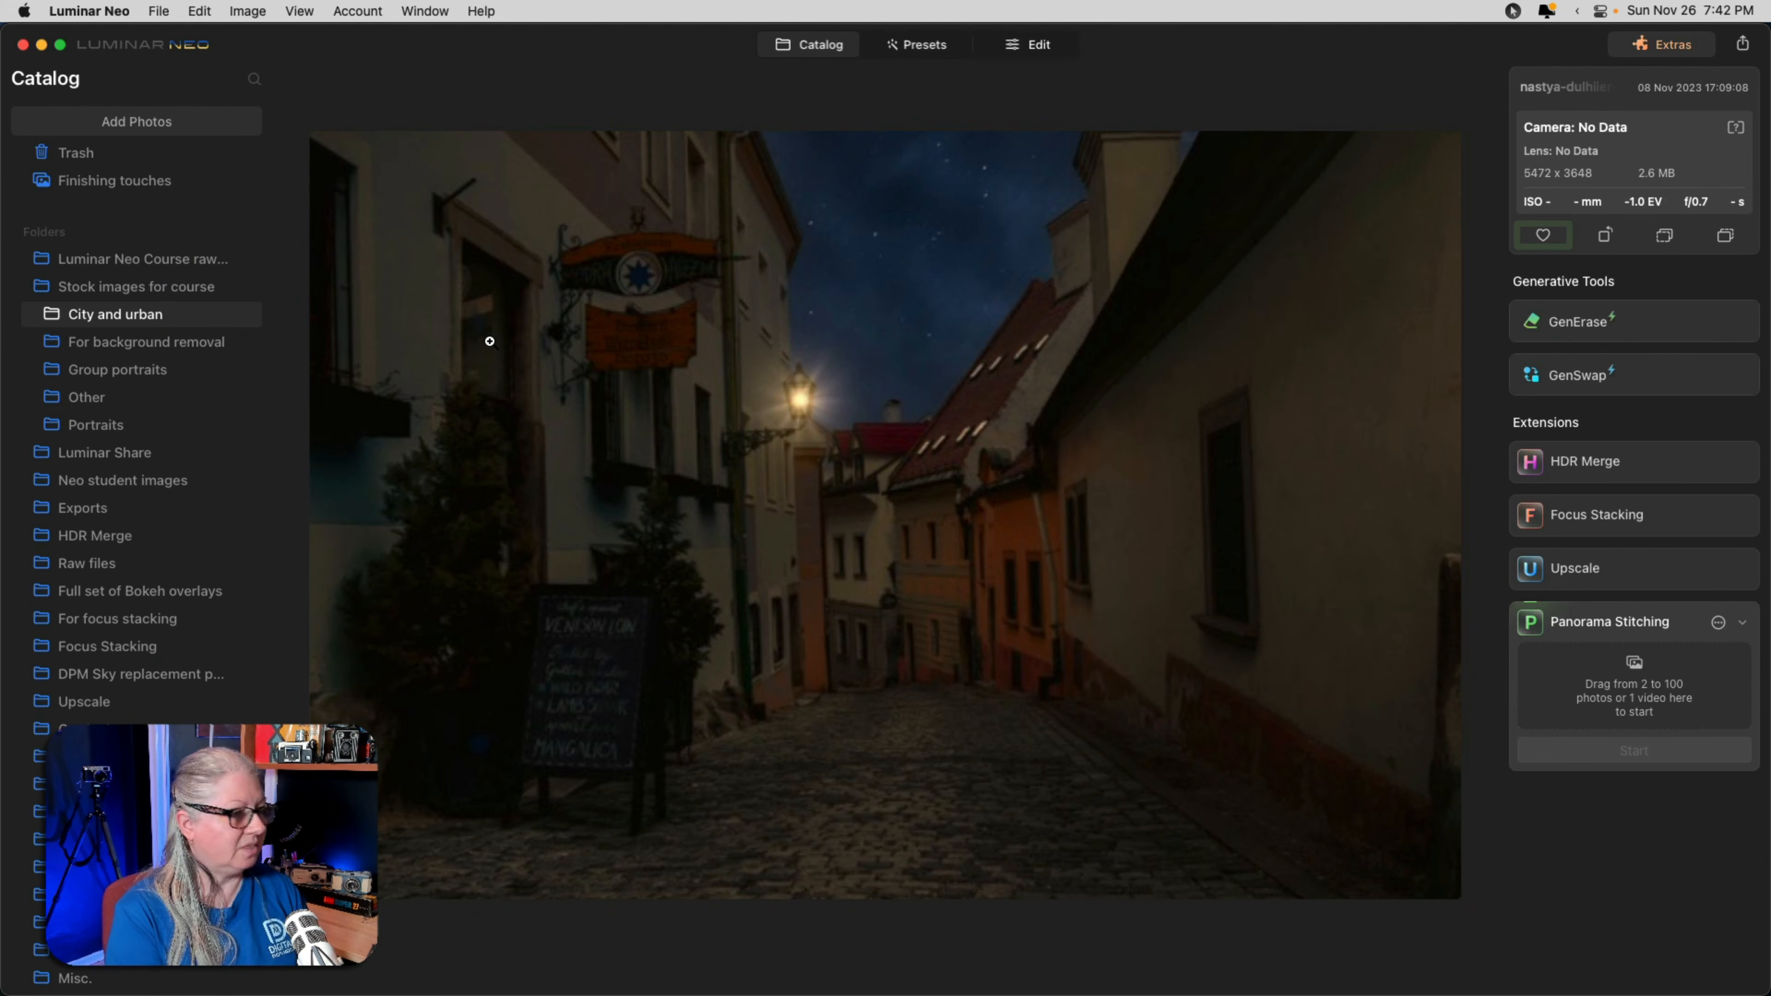
{"action": "key", "text": "Left"}
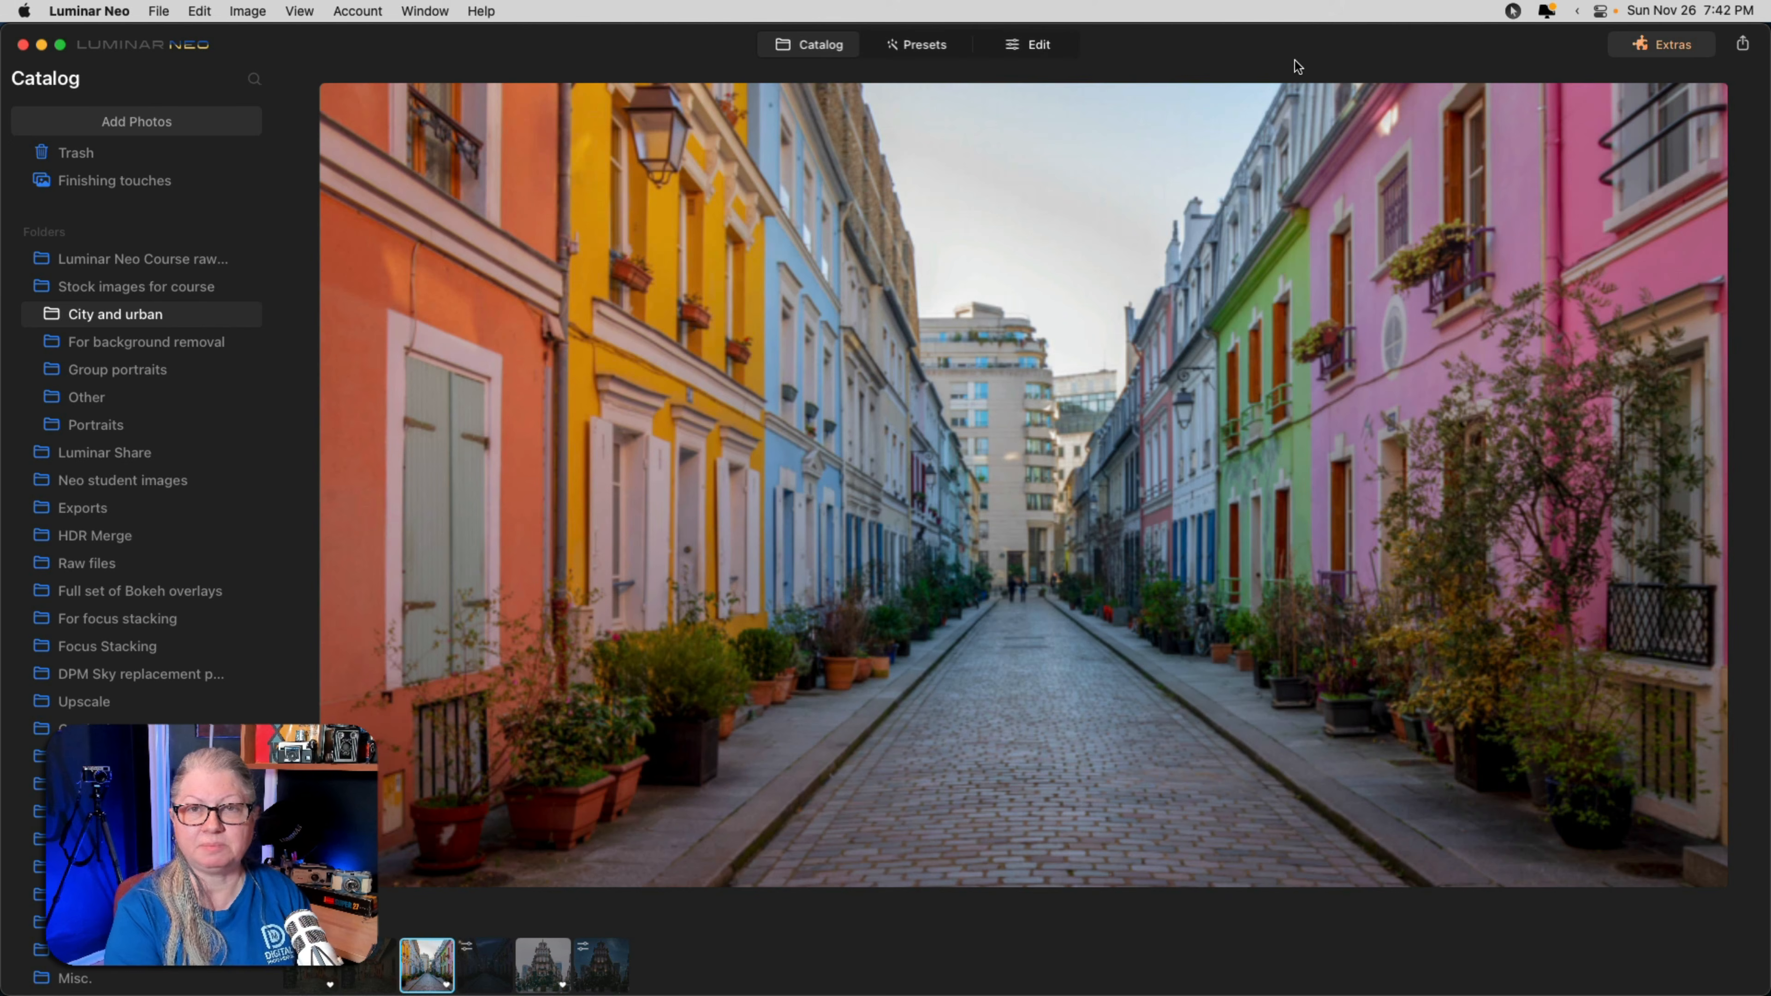
{"action": "key", "text": "Right"}
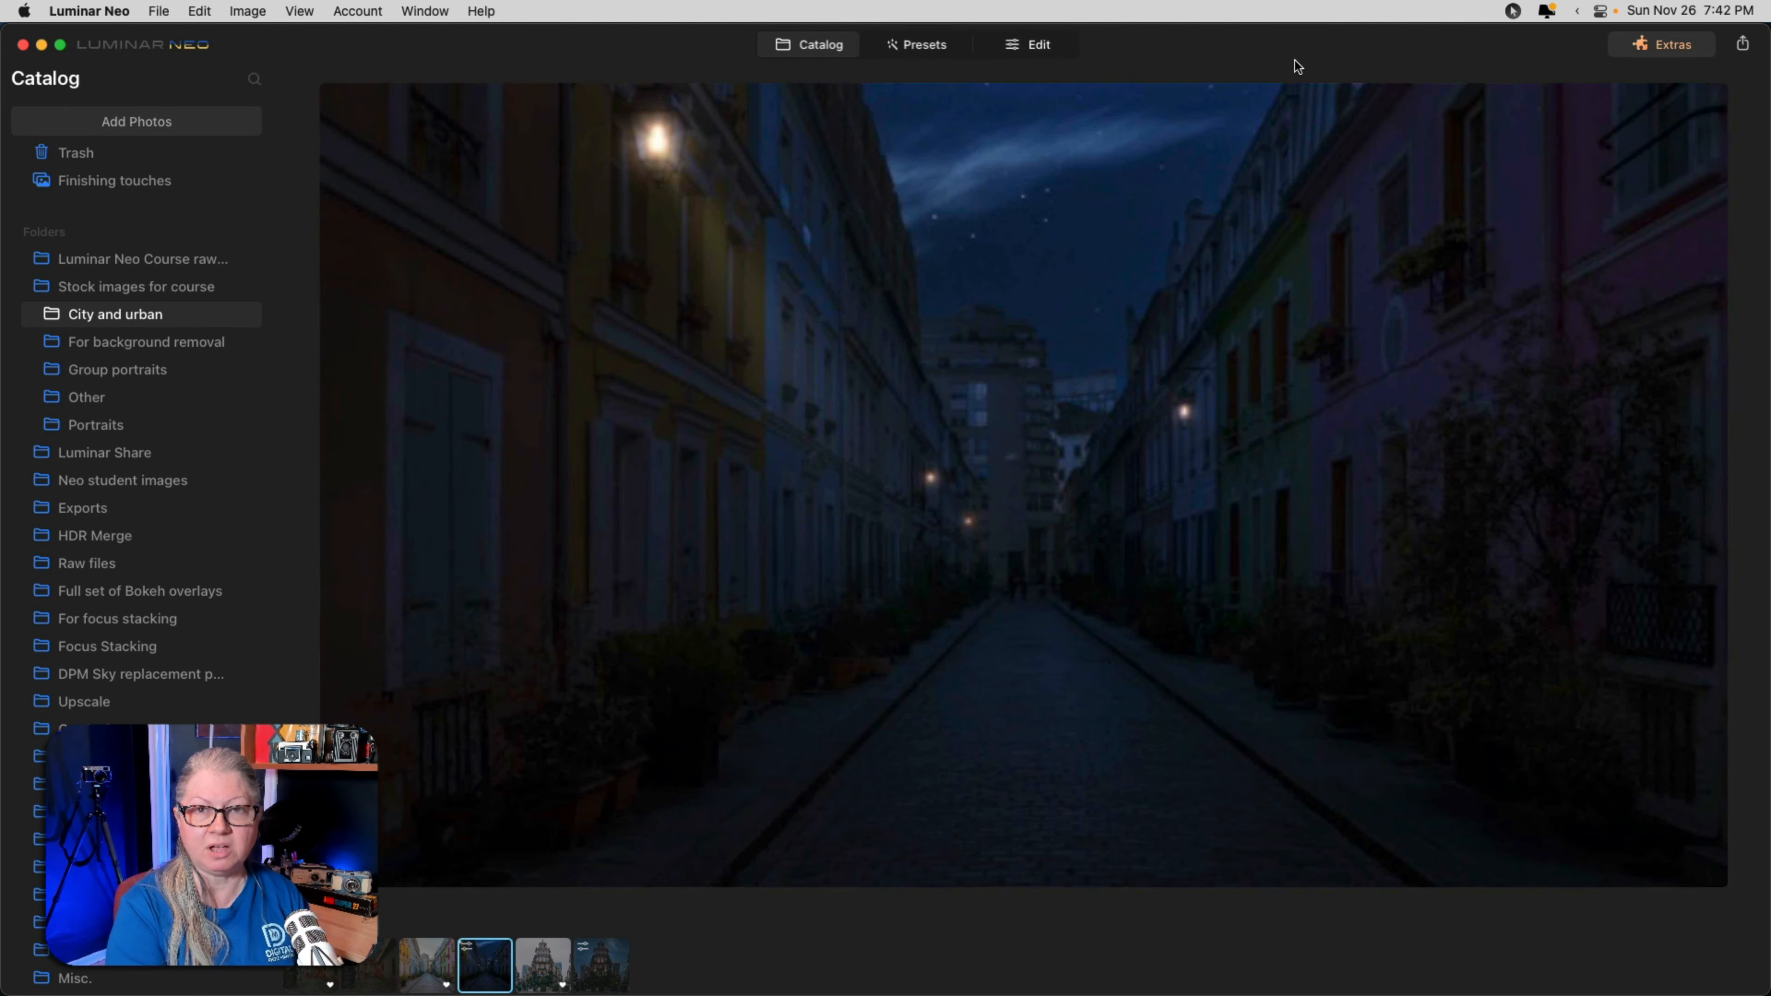
{"action": "key", "text": "Right"}
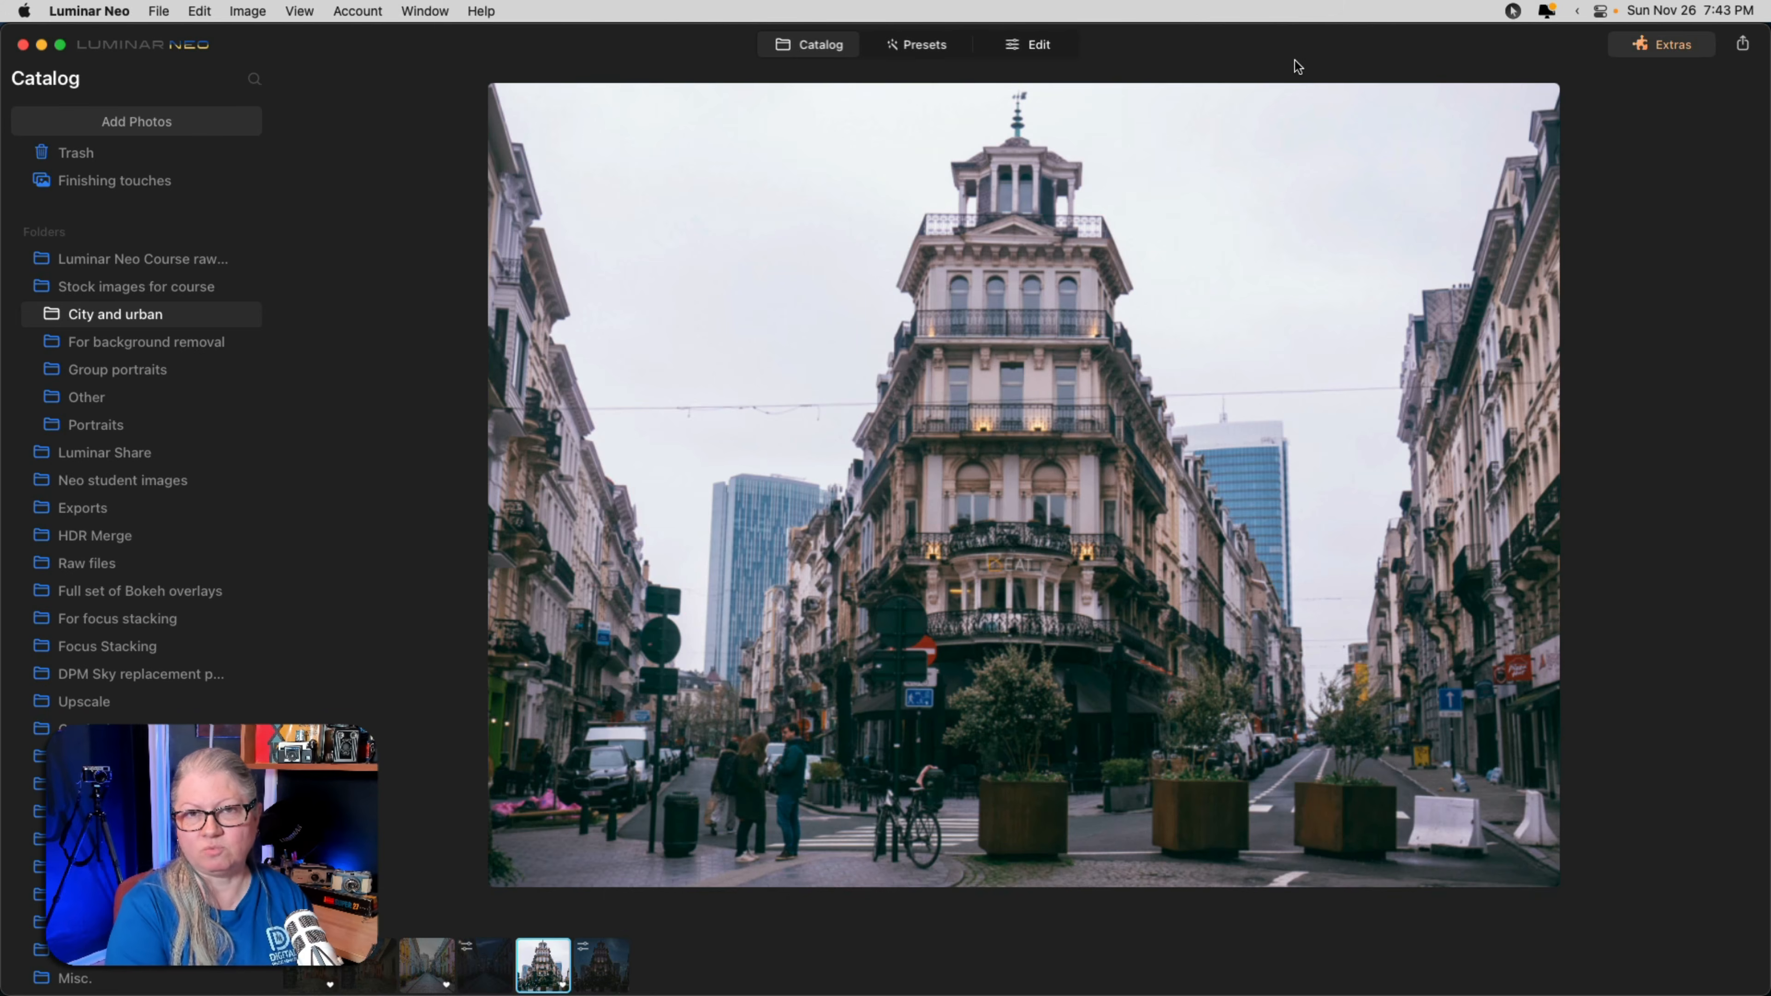
{"action": "key", "text": "Right"}
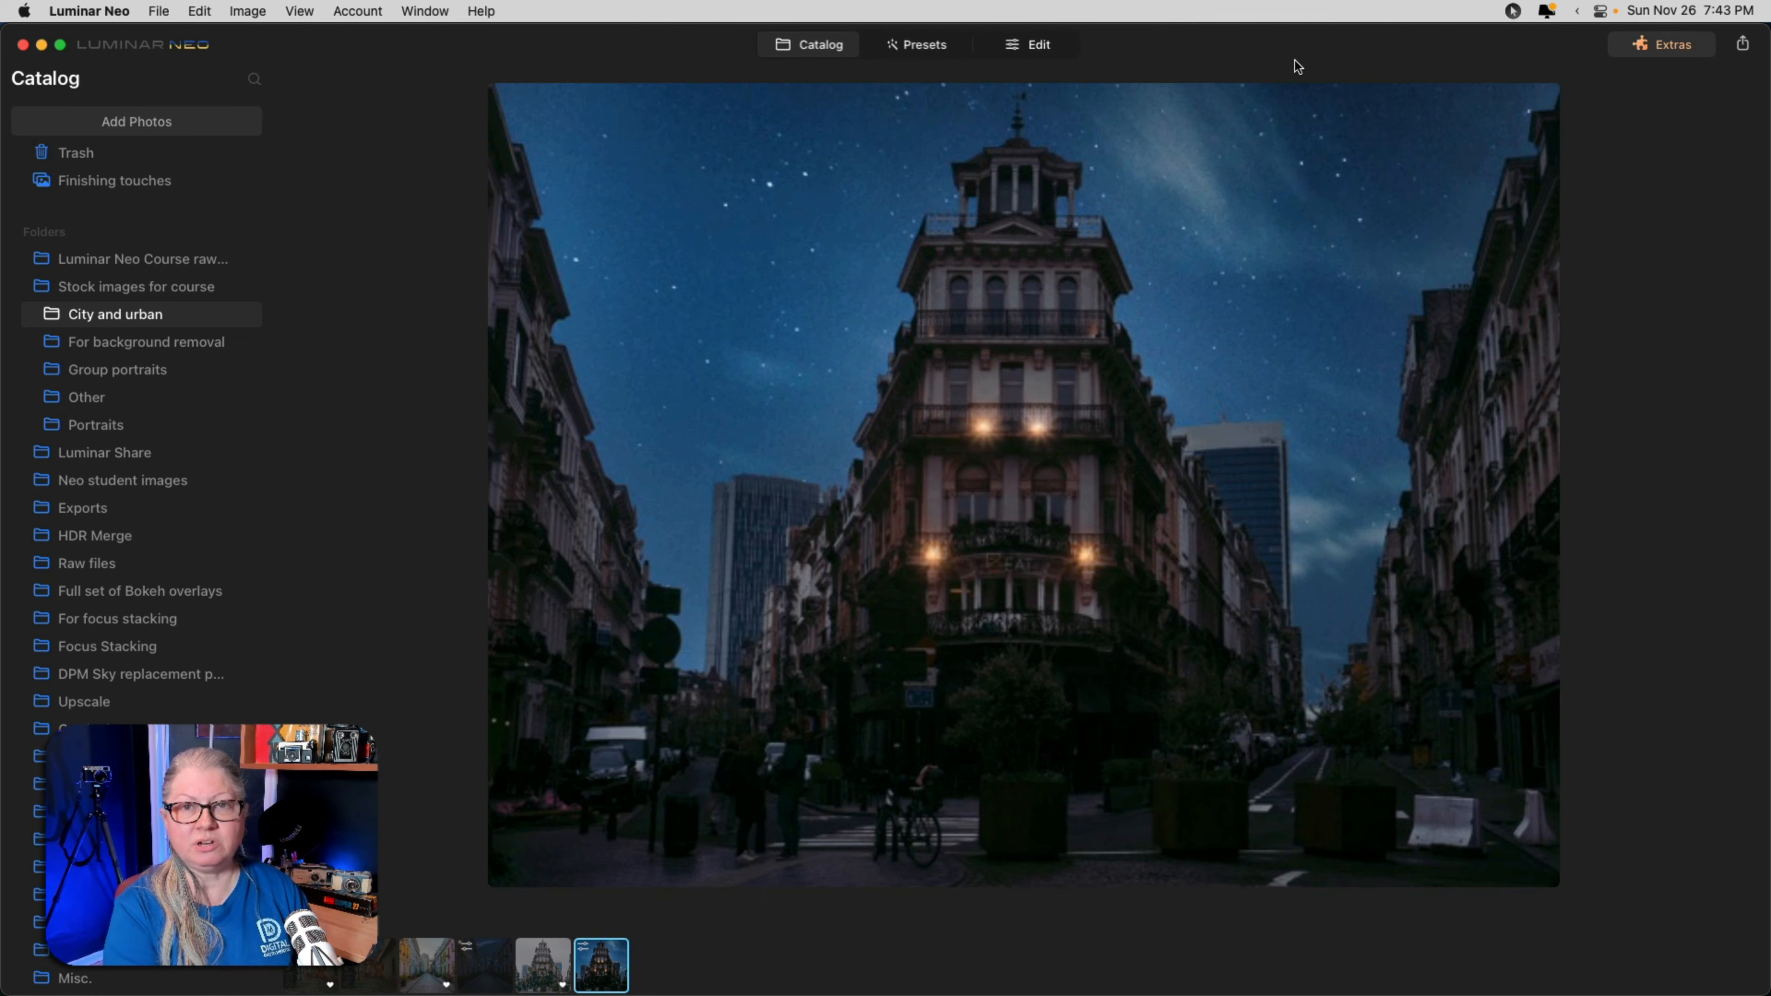